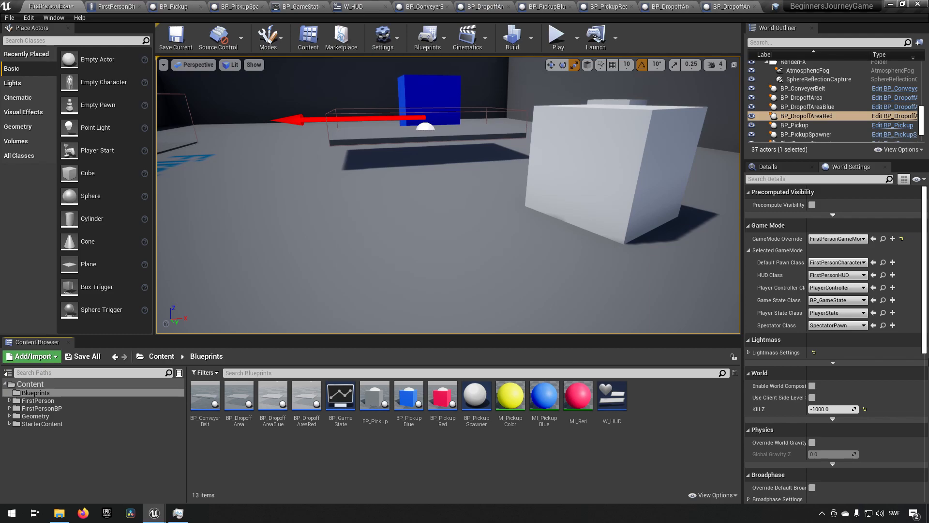
Switch to the Epic Games Launcher and open the Factory Environment Collection page from the marketplace's Permanently Free Collection.
left_click(106, 512)
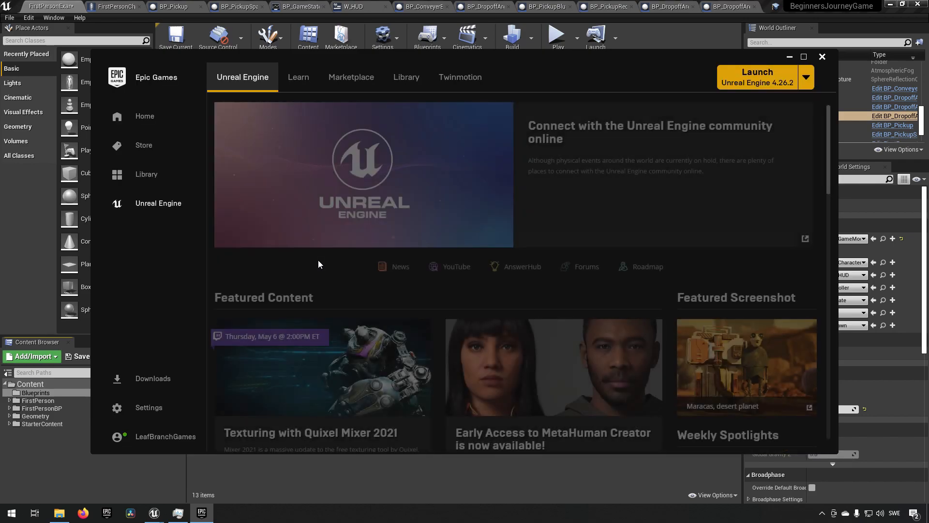
left_click(370, 82)
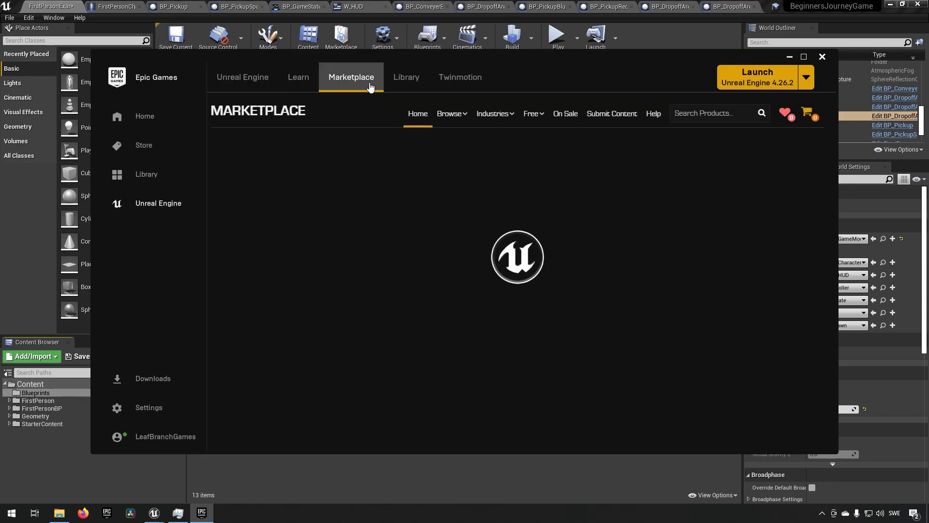
mouse_move(532, 112)
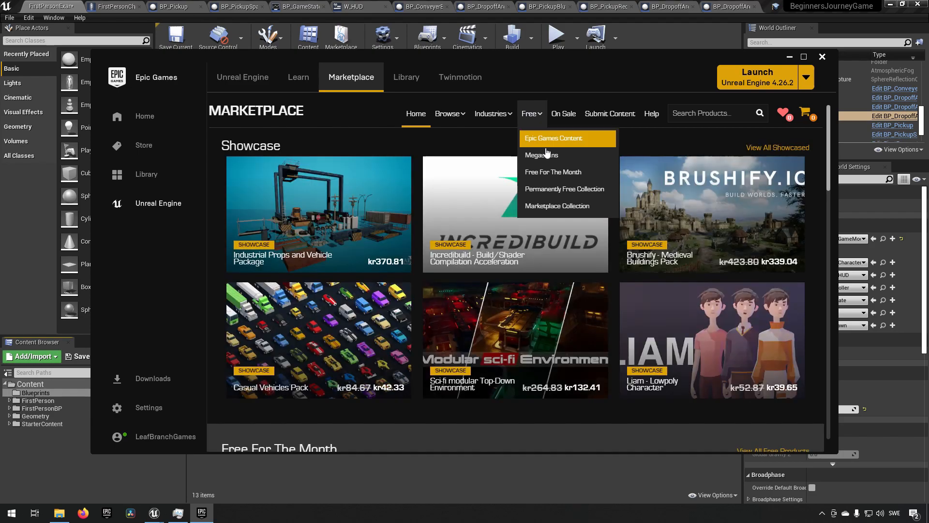
left_click(558, 189)
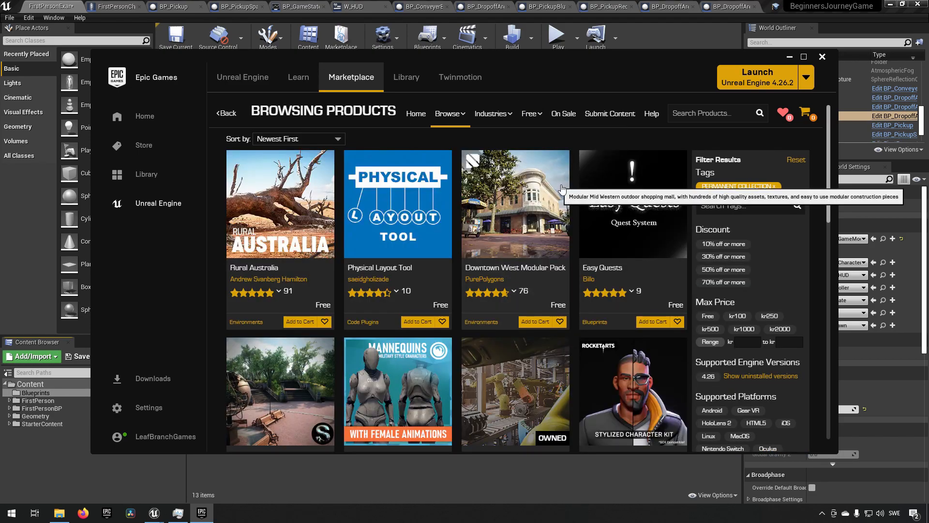
scroll(558, 194, "down", 3)
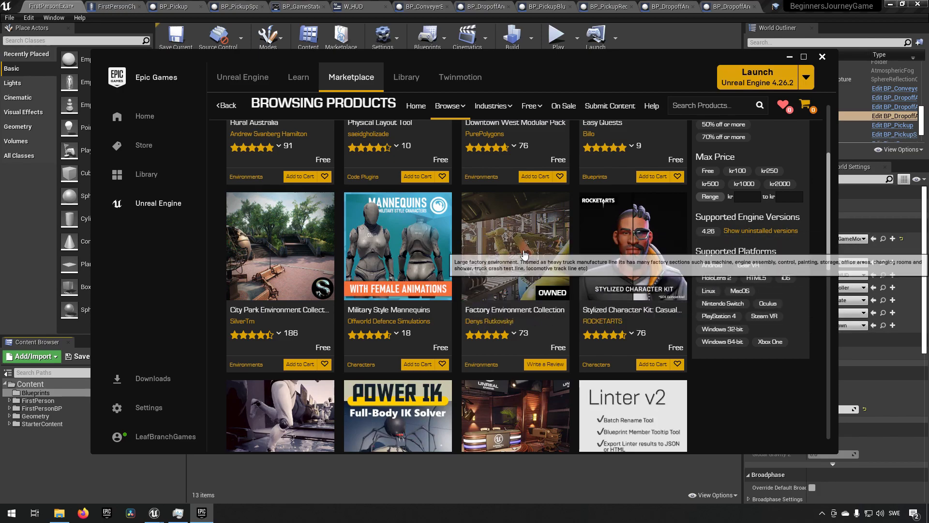
left_click(548, 318)
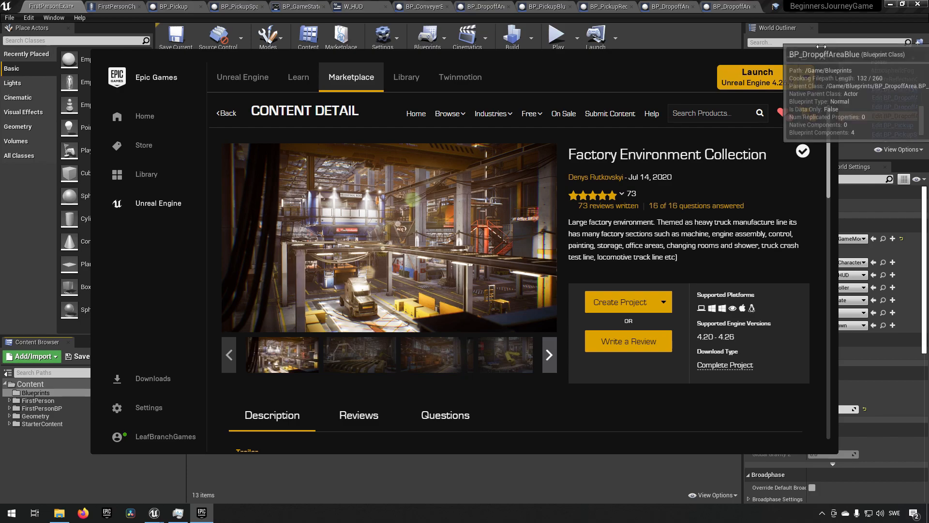
Minimize the launcher and switch to the FactoryEnvironmentCollect project in Unreal Editor.
left_click(790, 56)
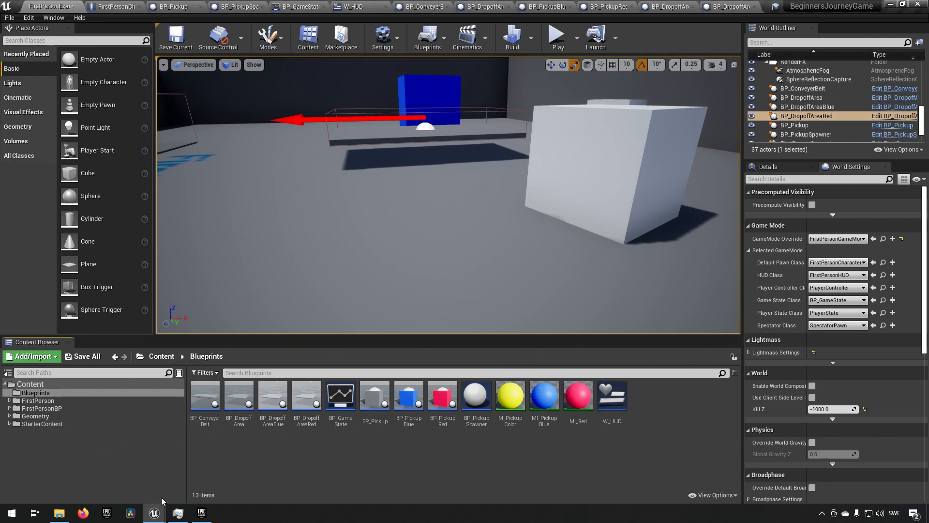
mouse_move(154, 512)
left_click(207, 469)
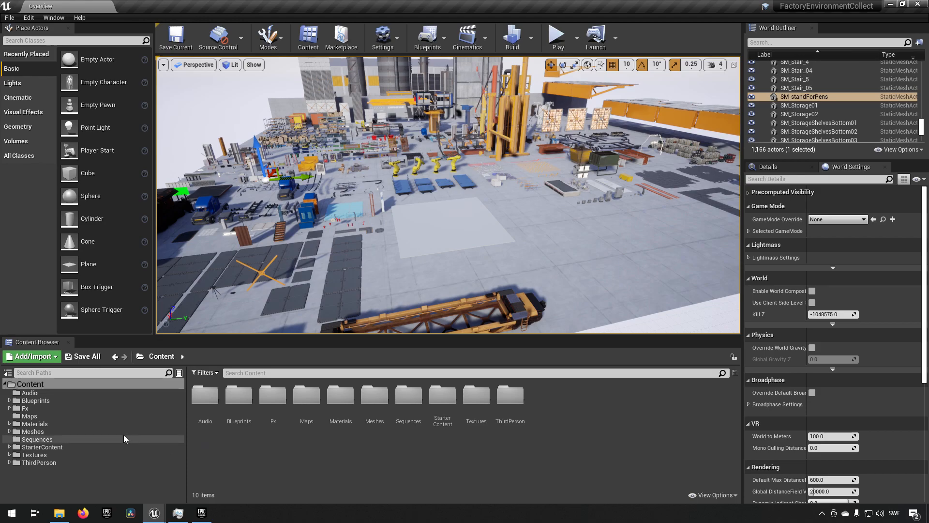
Check the project's Maps folder and fly through the Overview level to examine the factory assets on display.
left_click(45, 415)
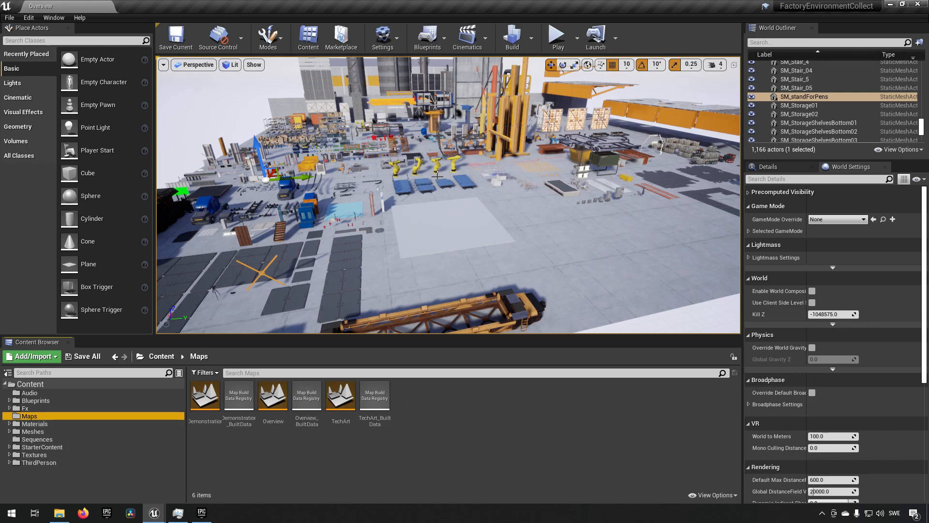
left_click(101, 385)
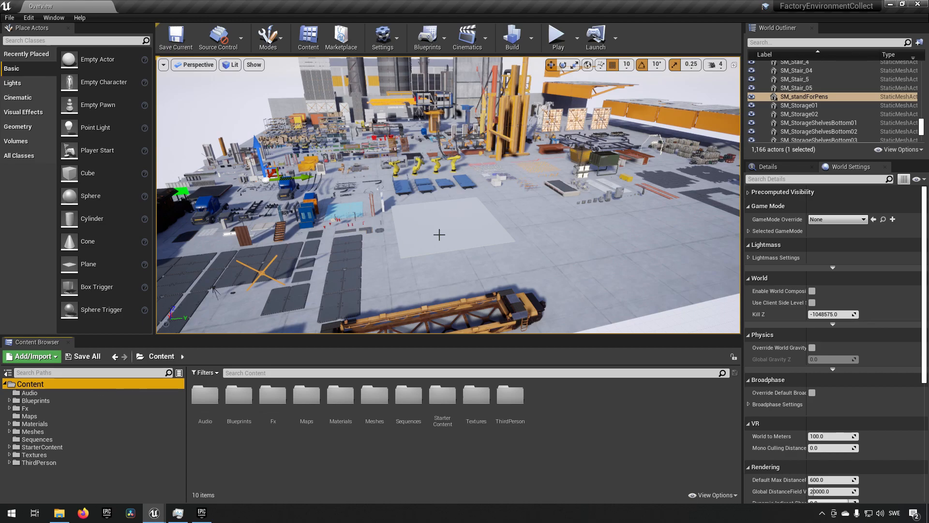
left_click_drag(440, 234, 425, 223)
right_click_drag(426, 222, 343, 212)
key("s")
right_click_drag(491, 166, 496, 166)
right_click_drag(562, 180, 533, 188)
key("w")
key("d")
key("a")
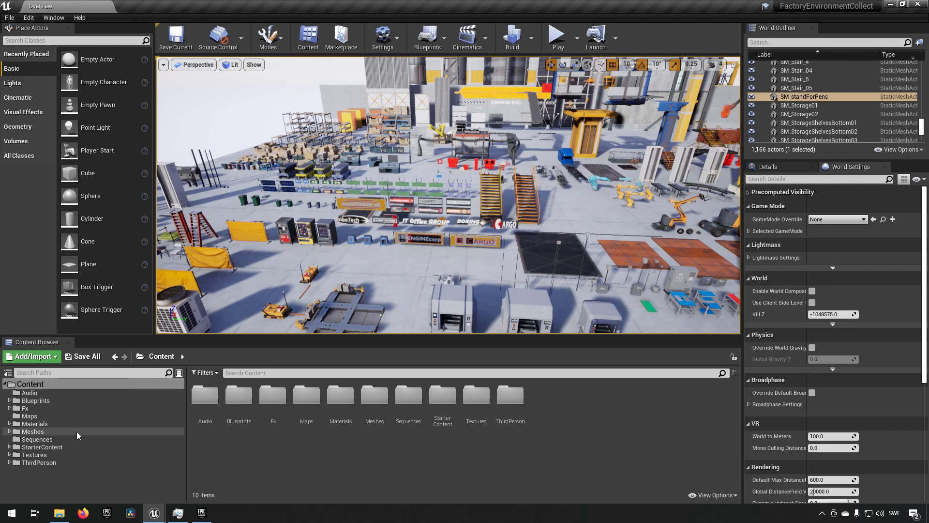
Review the contents of the project's Fx and Audio folders.
left_click(23, 409)
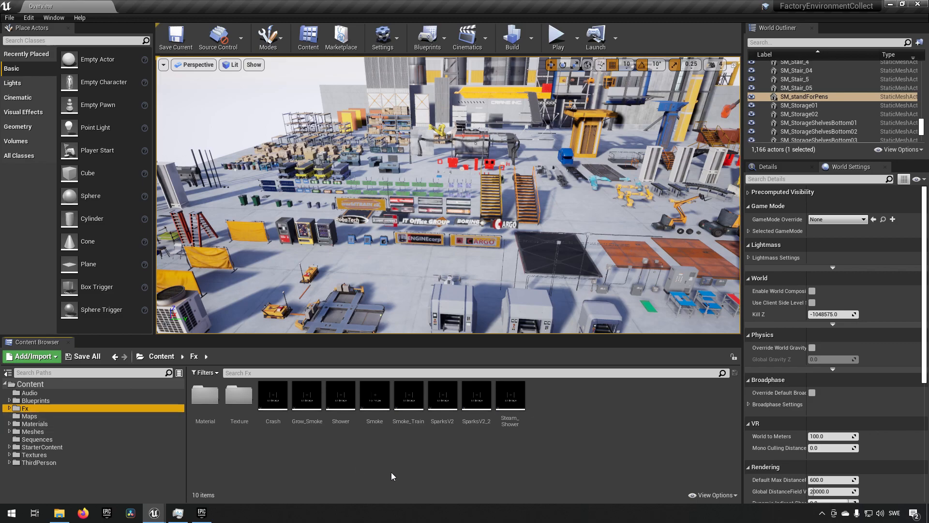
left_click(548, 462)
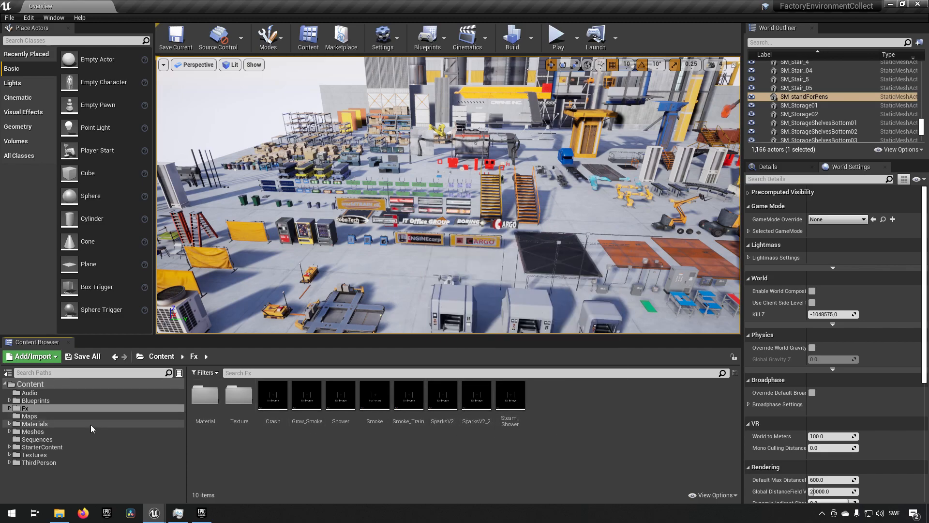
left_click(38, 394)
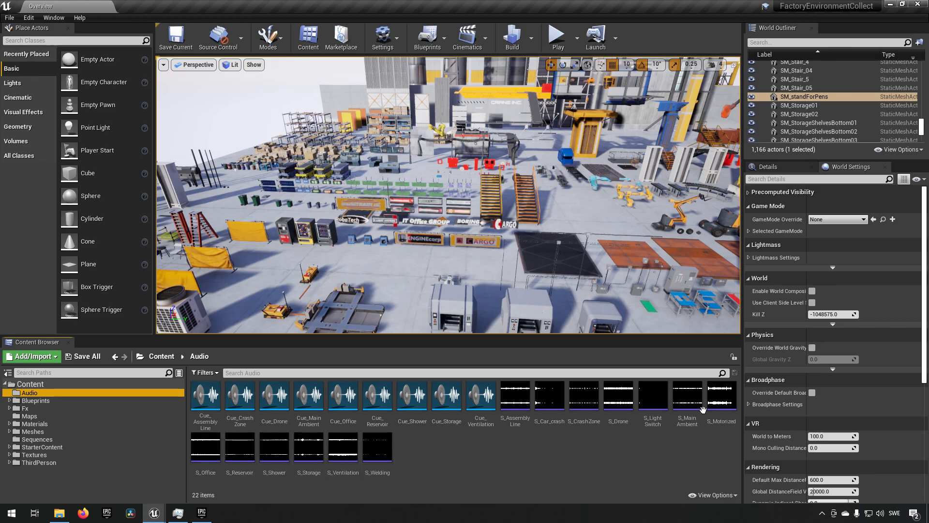
Examine the static meshes in the Meshes folder and its subfolders, such as Robot, Loader, CargoCar and RobotLarge.
left_click(40, 432)
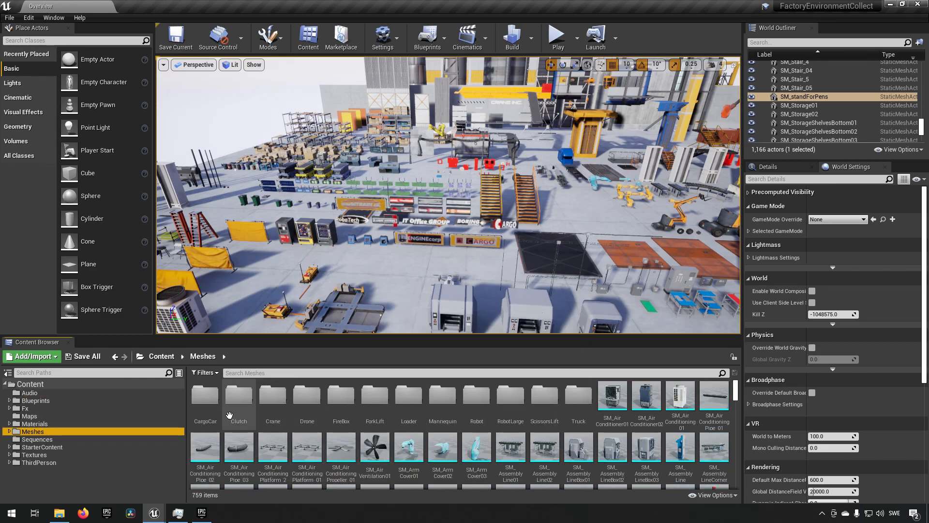
left_click(10, 431)
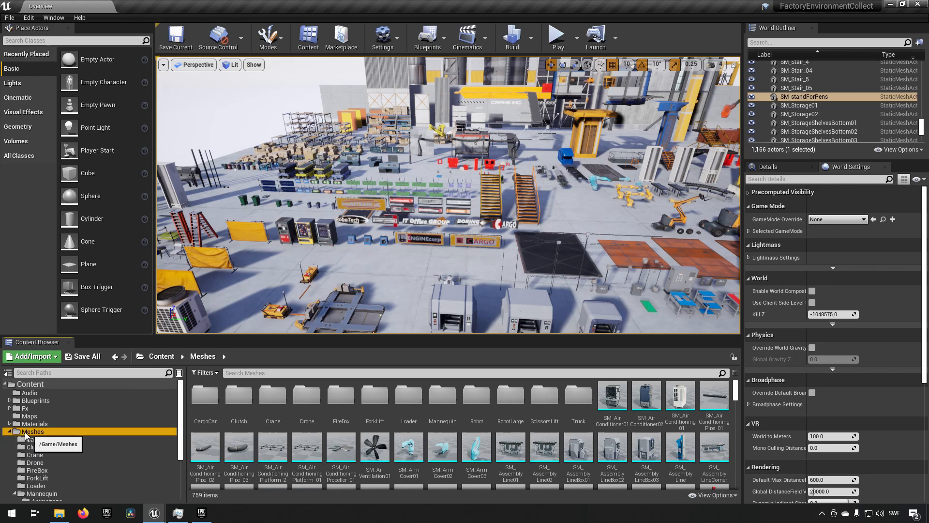
scroll(602, 423, "down", 1)
left_click(593, 423)
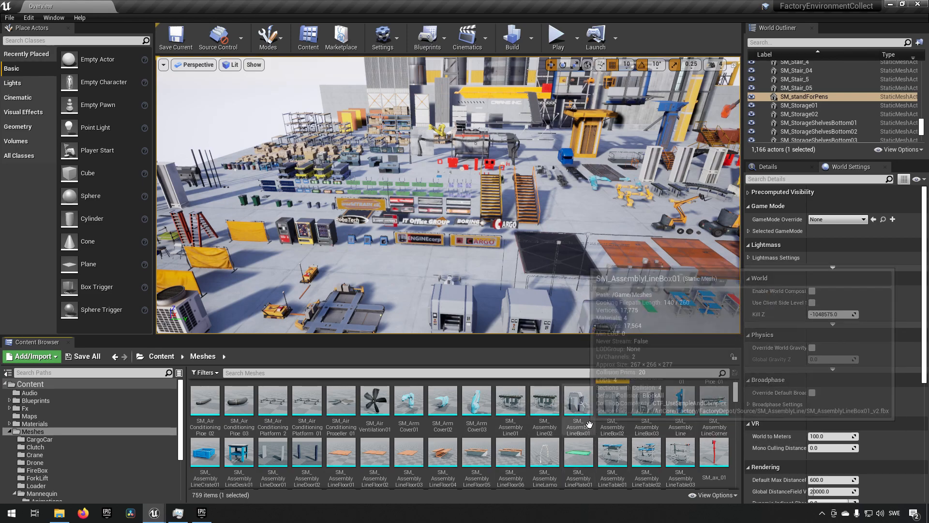
scroll(588, 422, "down", 1)
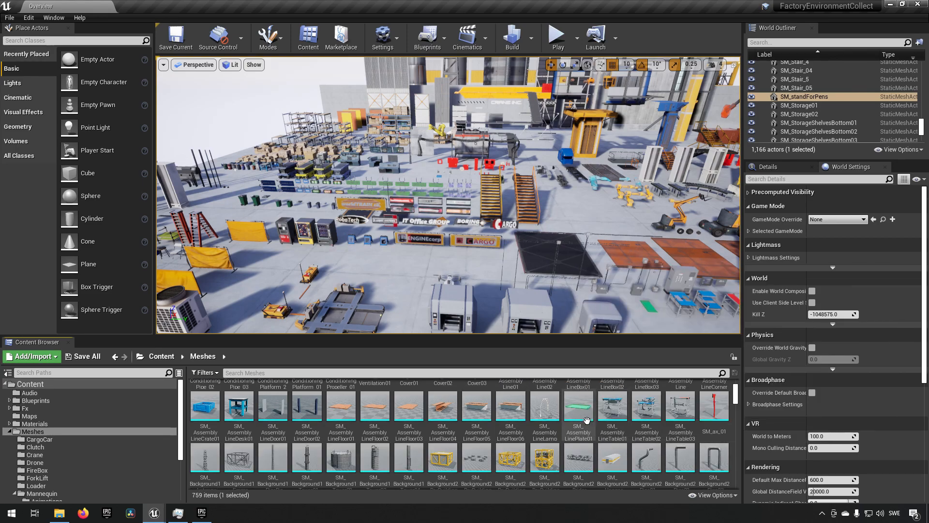
scroll(587, 420, "down", 8)
scroll(584, 443, "up", 10)
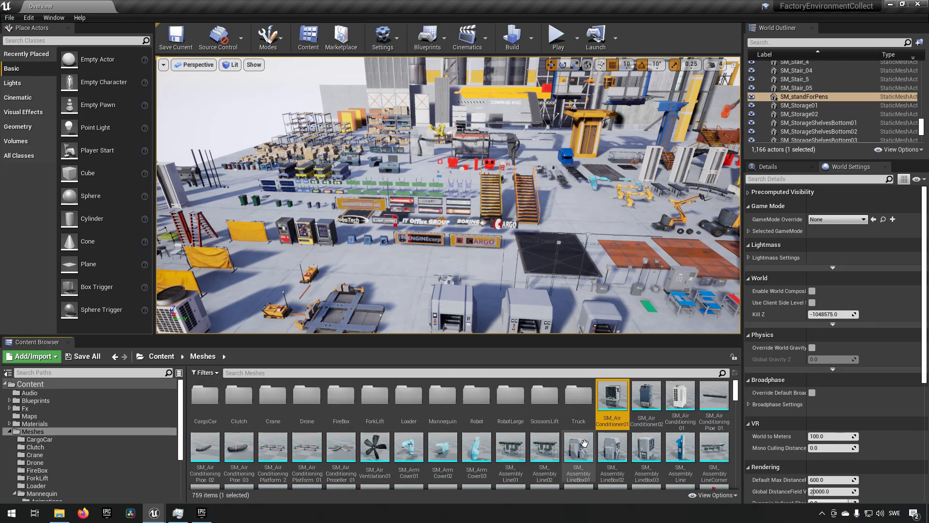
left_click(578, 403)
left_click(546, 405)
left_click(511, 409)
left_click(473, 407)
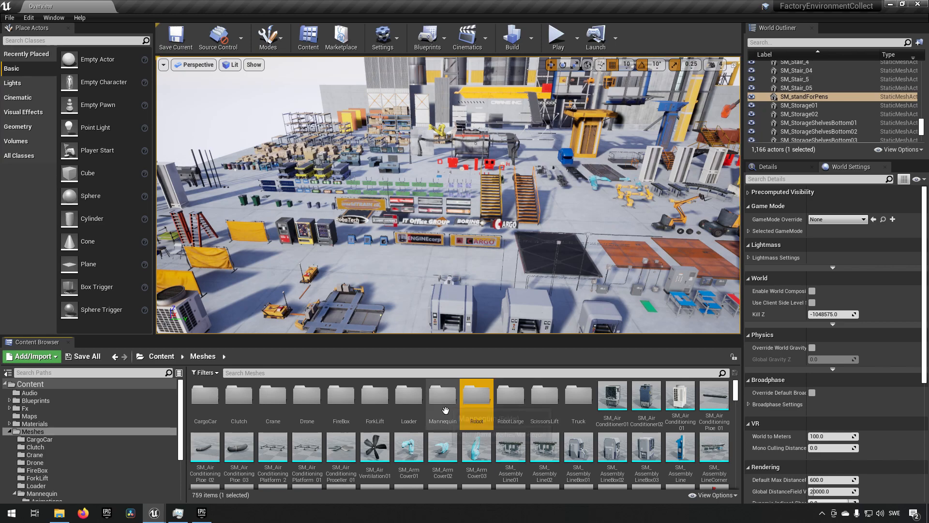
left_click(409, 404)
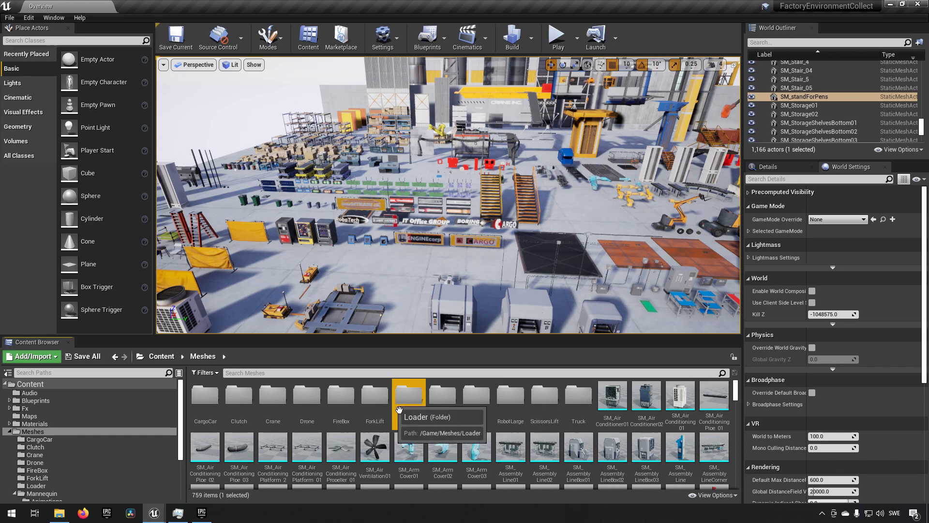
left_click(213, 411)
left_click(511, 406)
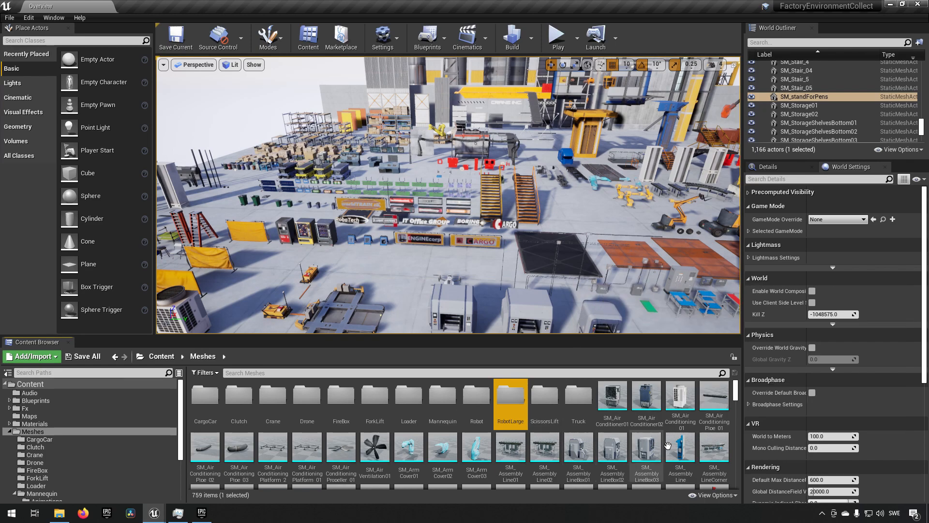
left_click(648, 450)
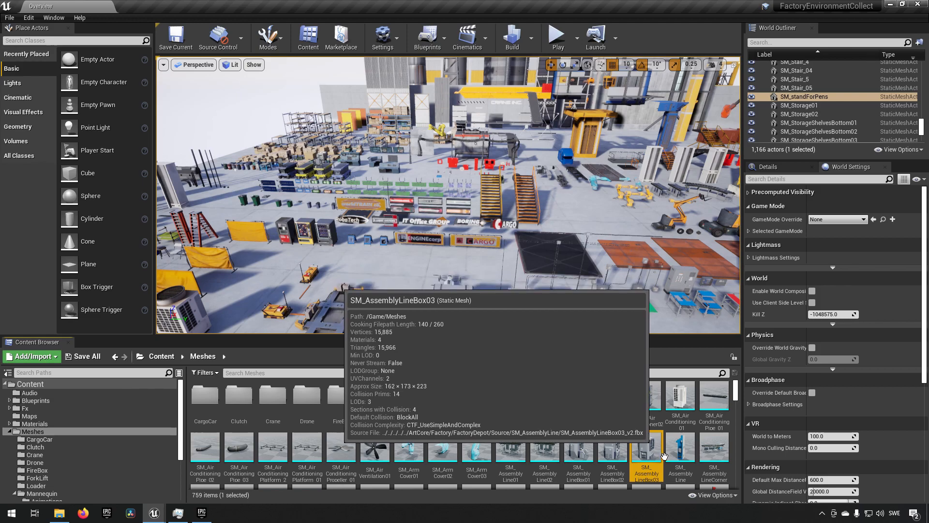
left_click(594, 466, "ctrl")
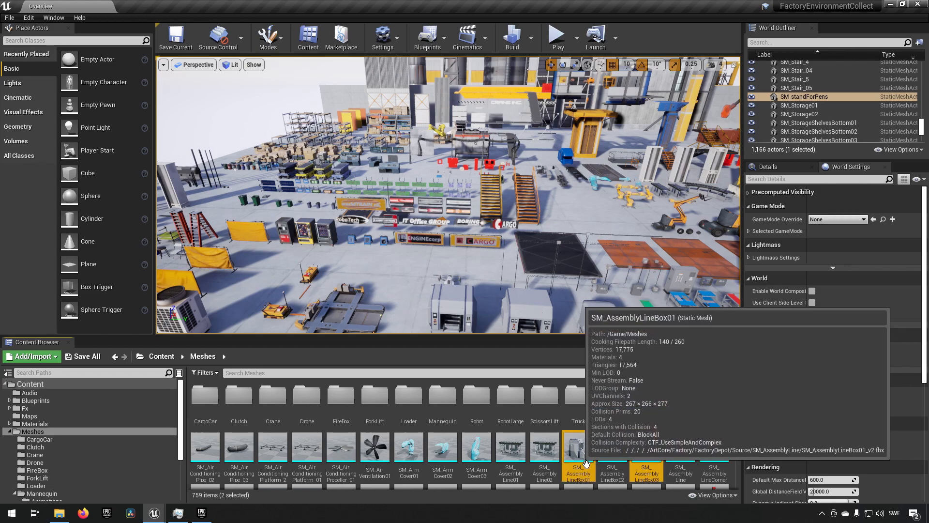
left_click(502, 459, "ctrl")
right_click(508, 460)
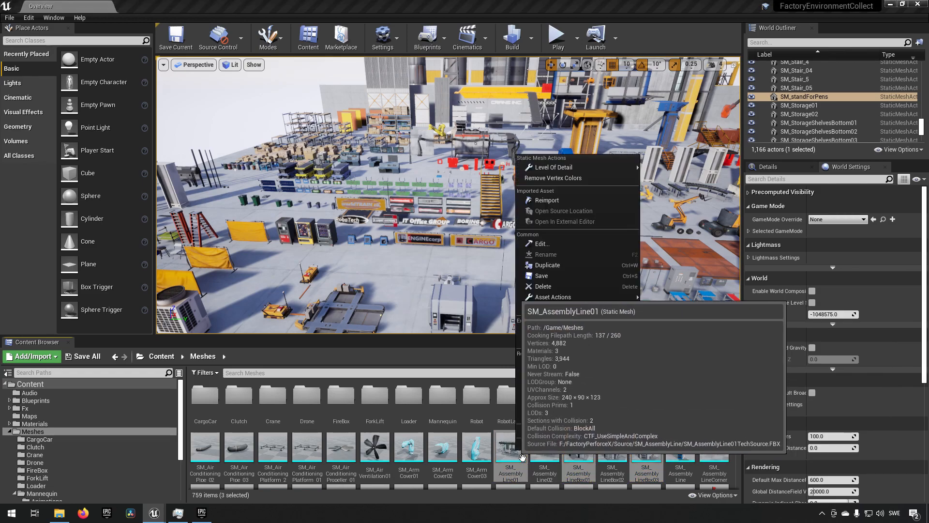
mouse_move(582, 298)
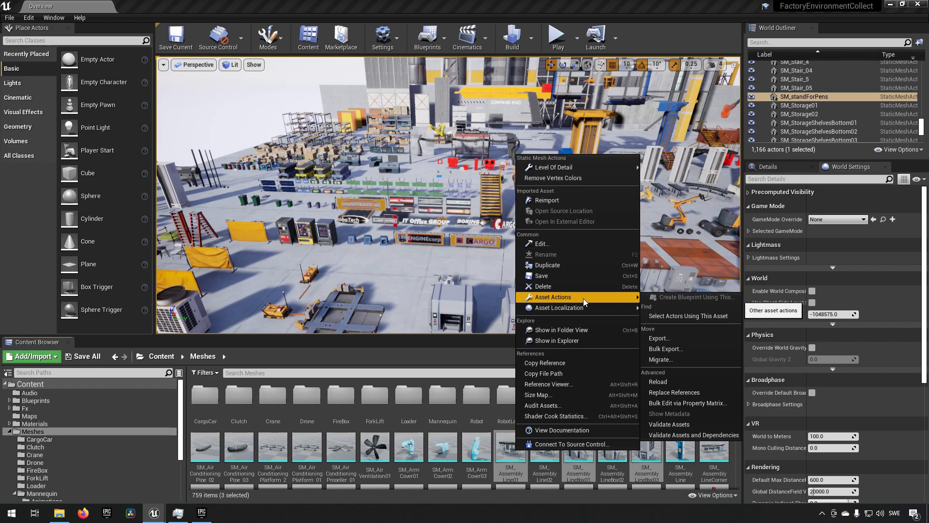
left_click(684, 347)
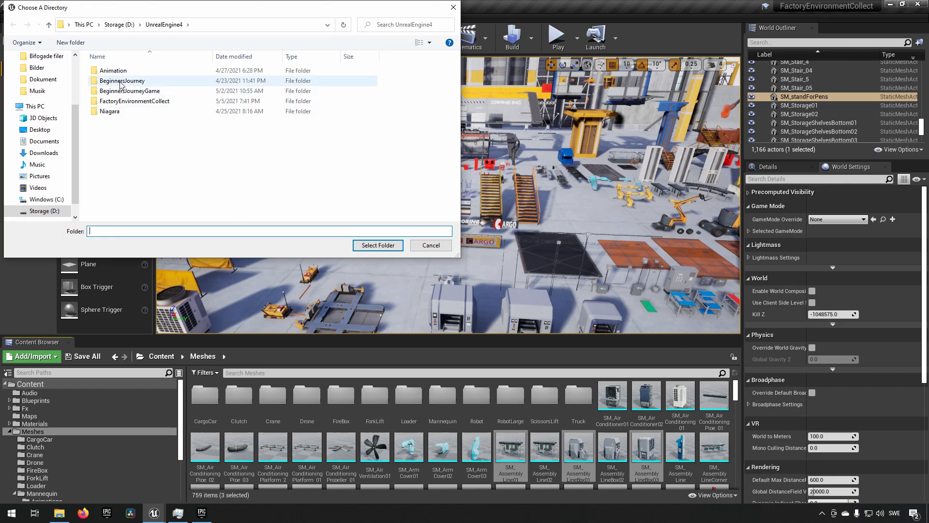
double_click(136, 91)
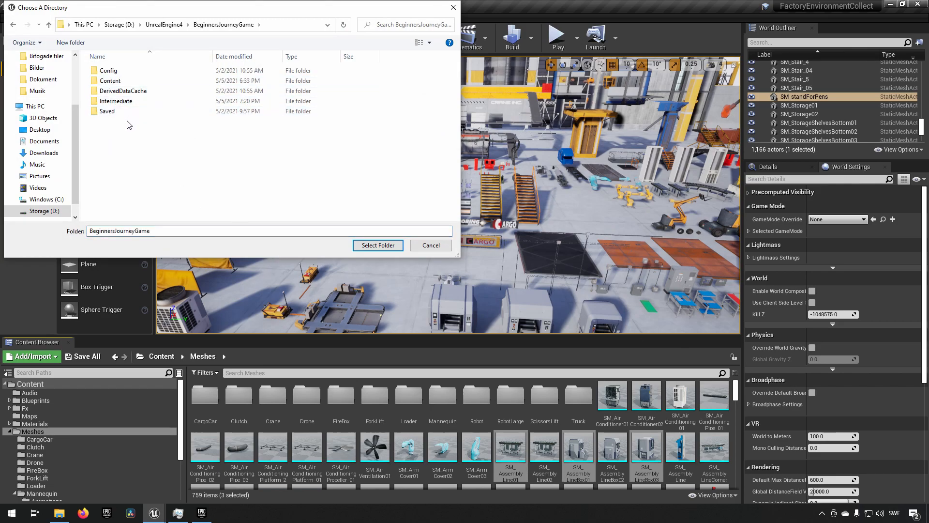
double_click(109, 80)
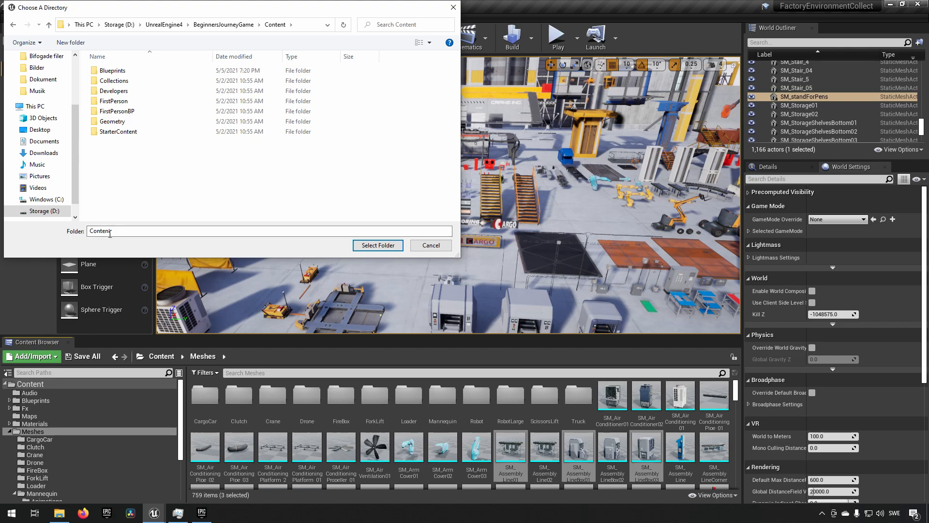
left_click(424, 245)
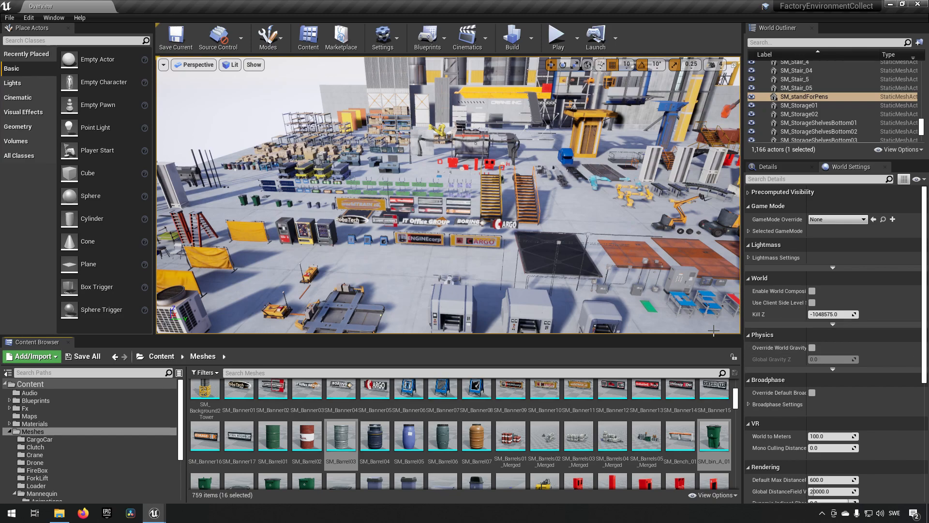
Start migrating the selected static meshes and accept the report of assets and dependencies, keeping every entry included.
right_click(350, 441)
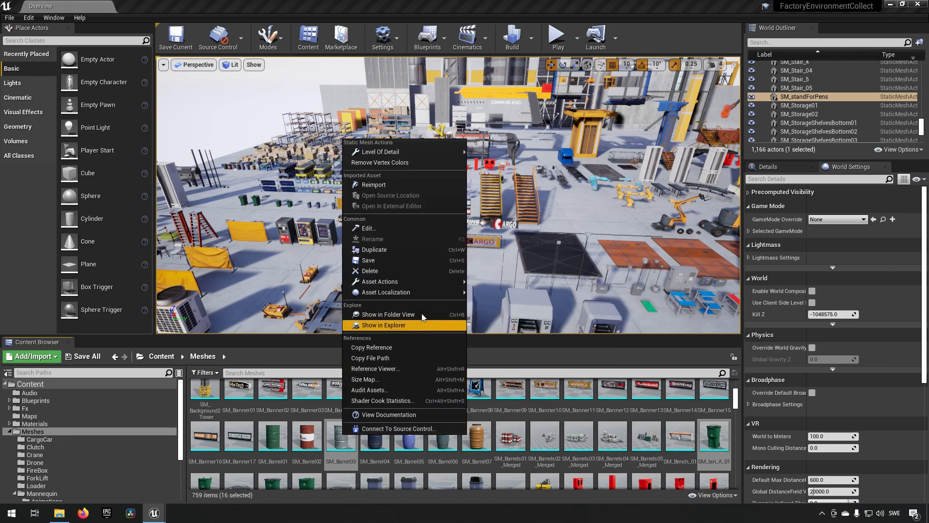
mouse_move(425, 282)
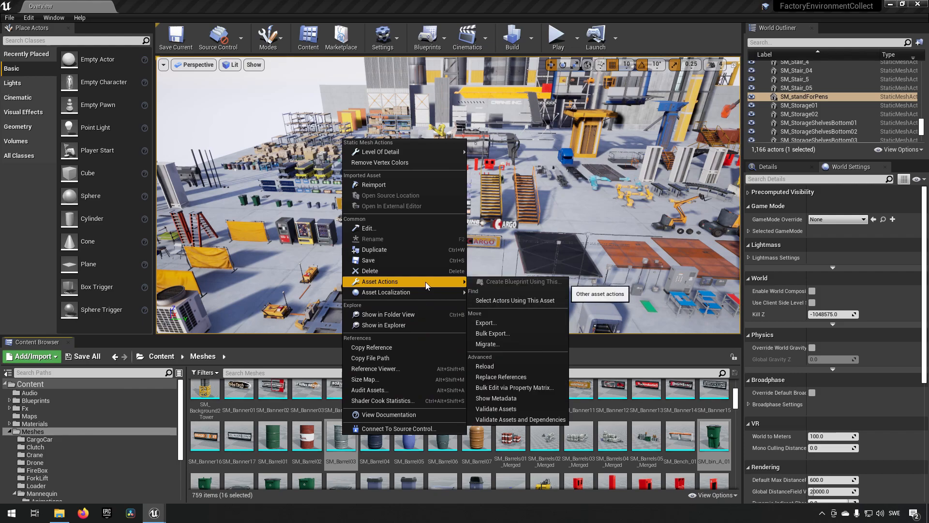
left_click(495, 344)
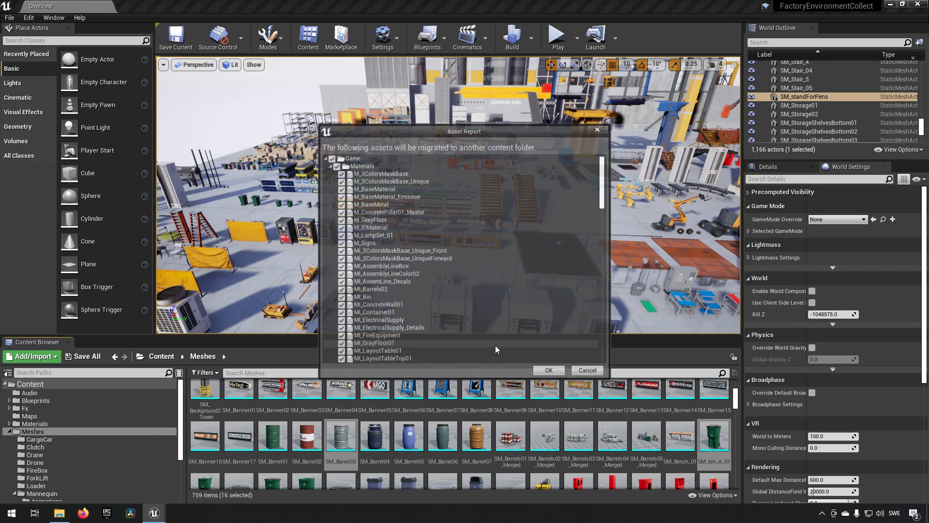
scroll(450, 323, "down", 20)
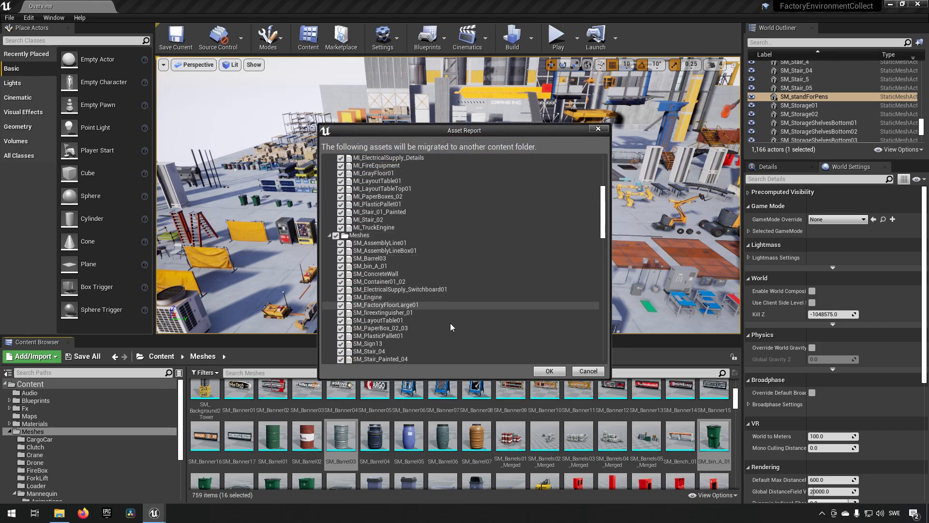
scroll(450, 323, "up", 20)
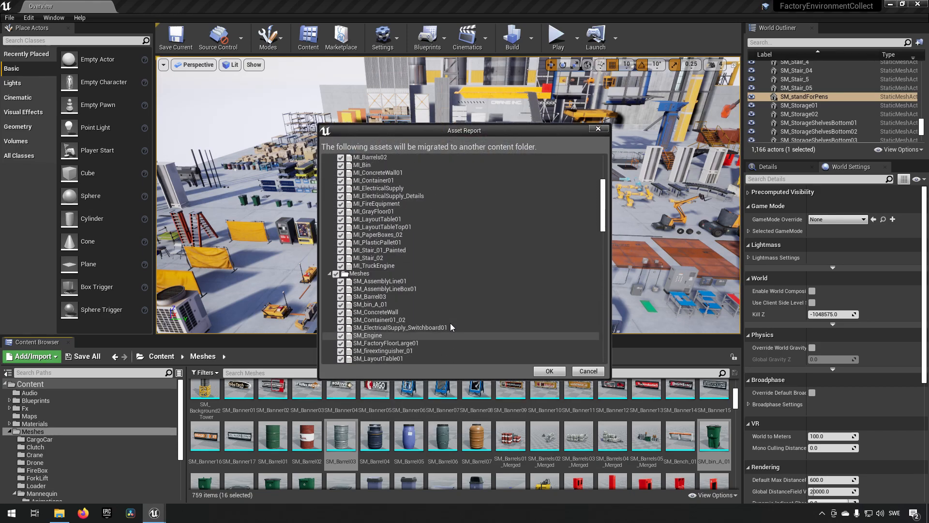
left_click(550, 371)
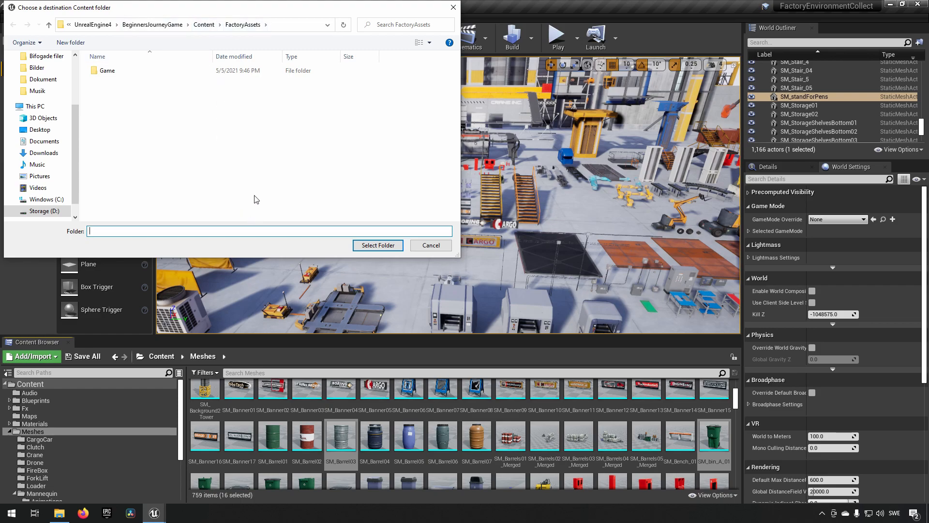
left_click(368, 245)
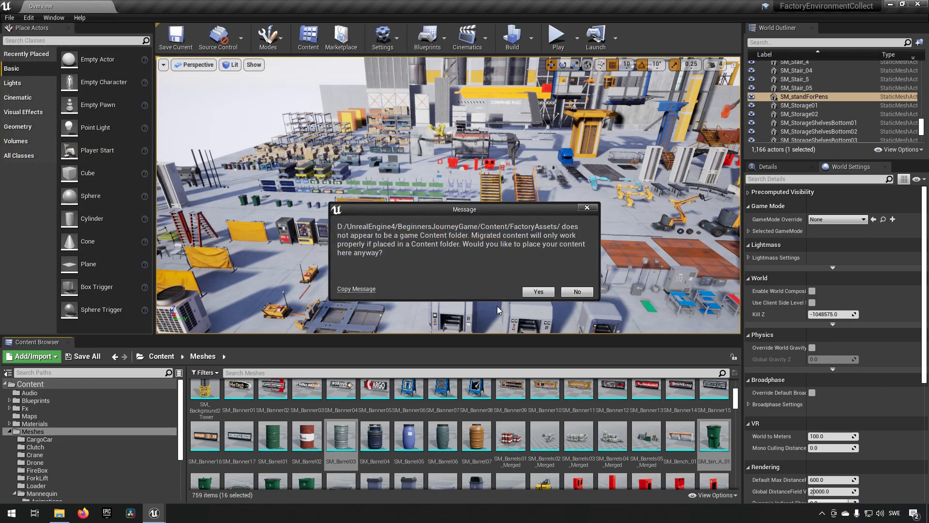
left_click(539, 292)
left_click(576, 292)
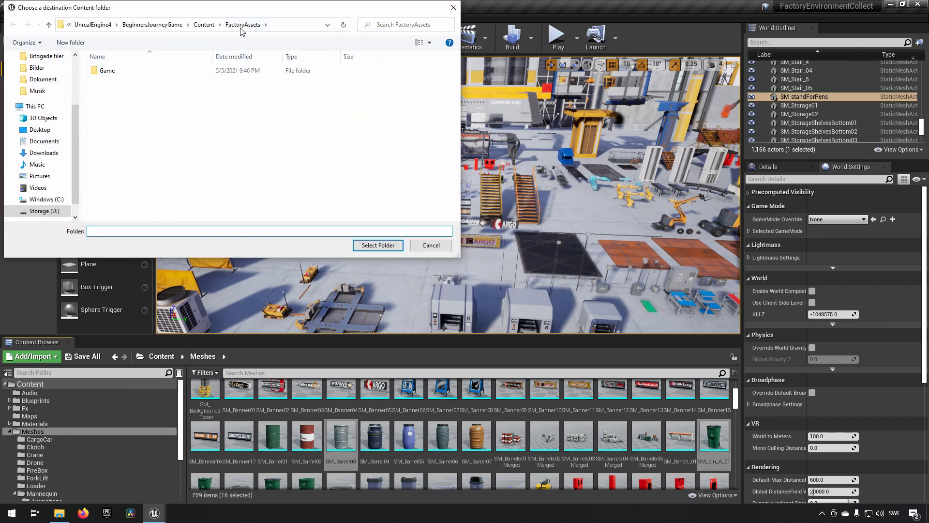
Migrate the assets into the Content folder of the BeginnersJourneyGame project.
left_click(204, 25)
left_click(381, 247)
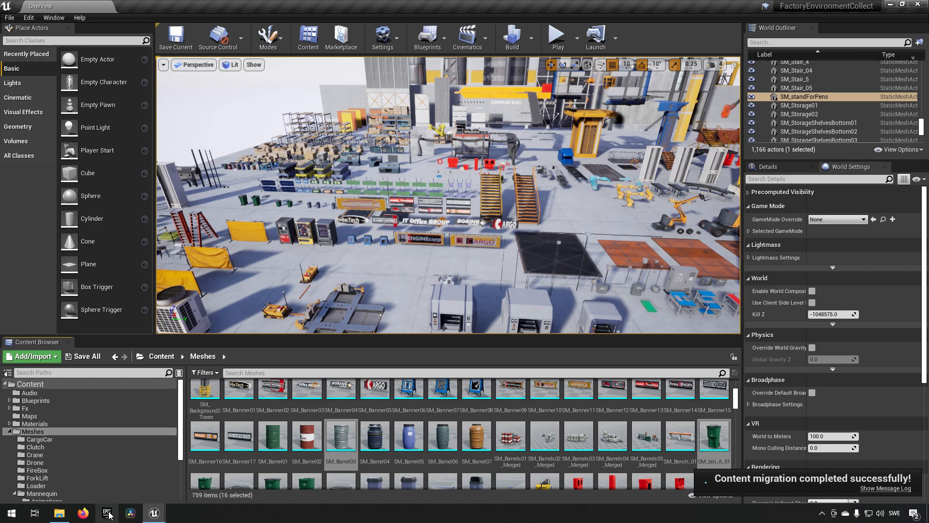
Switch to the BeginnersJourneyGame project and check the migrated assets in its Meshes and Materials folders.
mouse_move(163, 515)
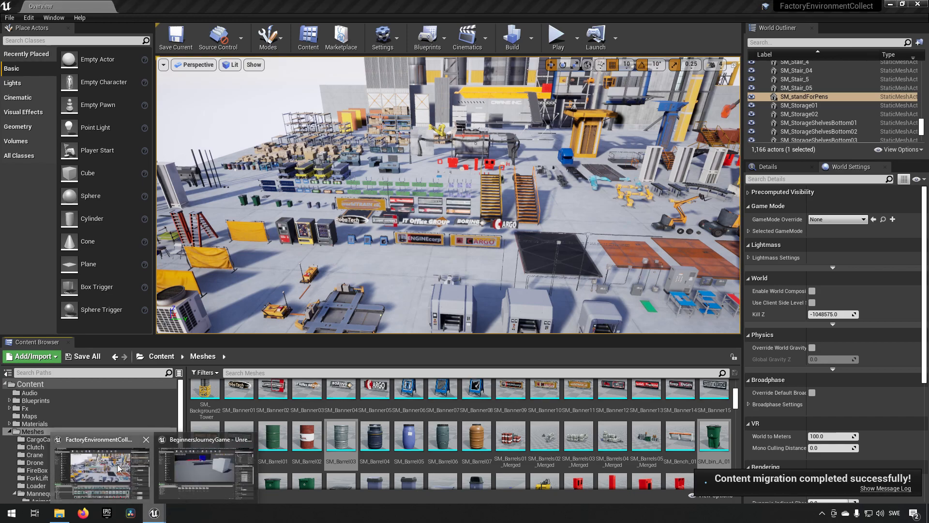
left_click(192, 468)
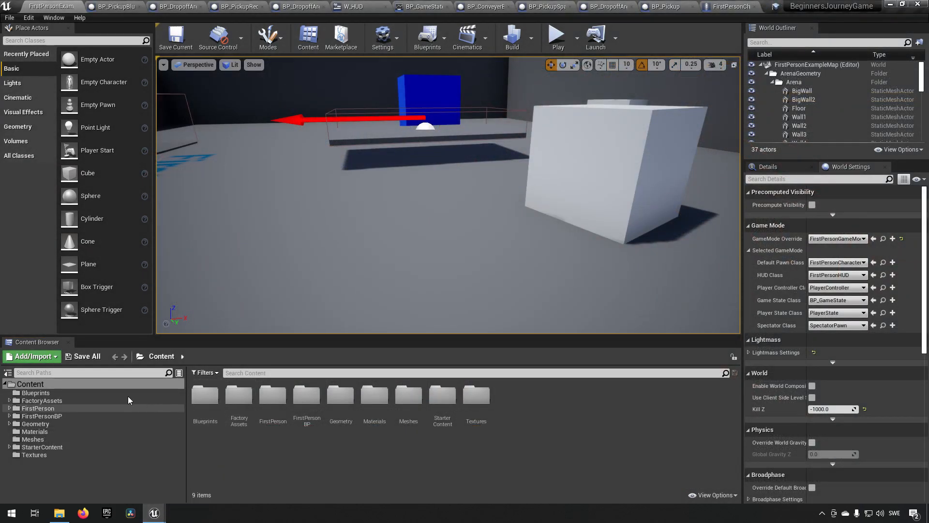
left_click(42, 384)
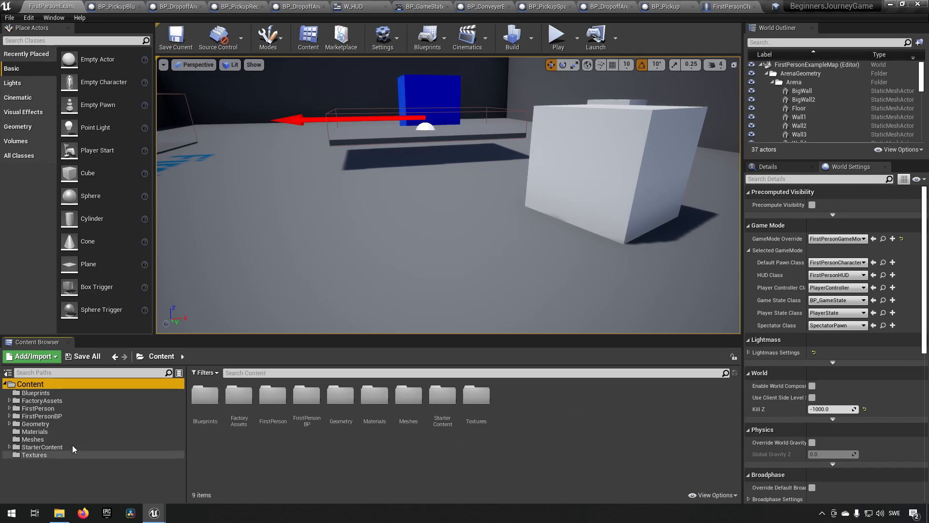
left_click(33, 439)
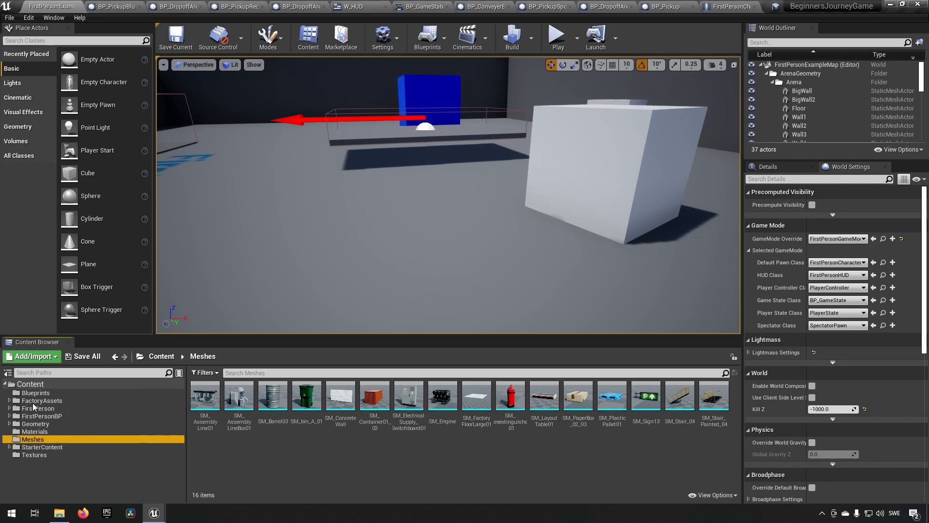
left_click(33, 432)
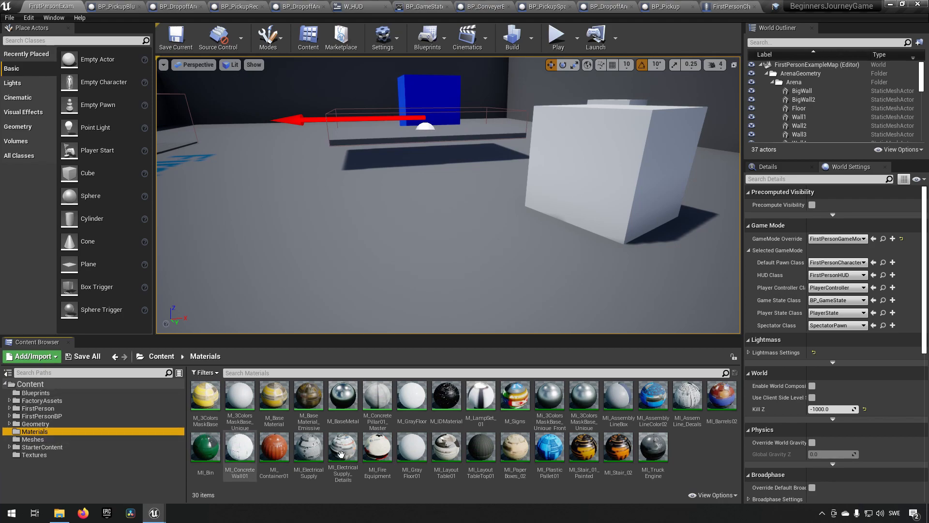
left_click(71, 386)
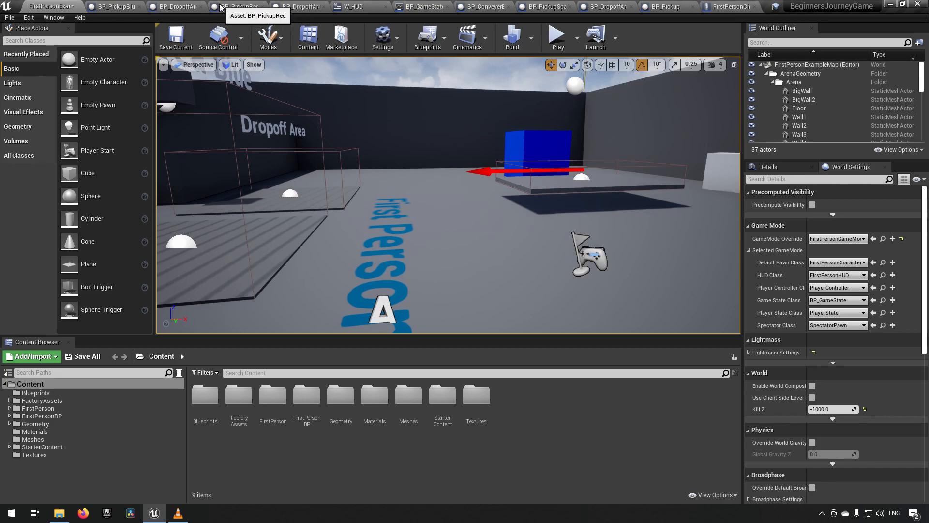
Set the default value of the TimeRemaining variable in BP_GameState to 3 and compile the blueprint.
left_click(425, 6)
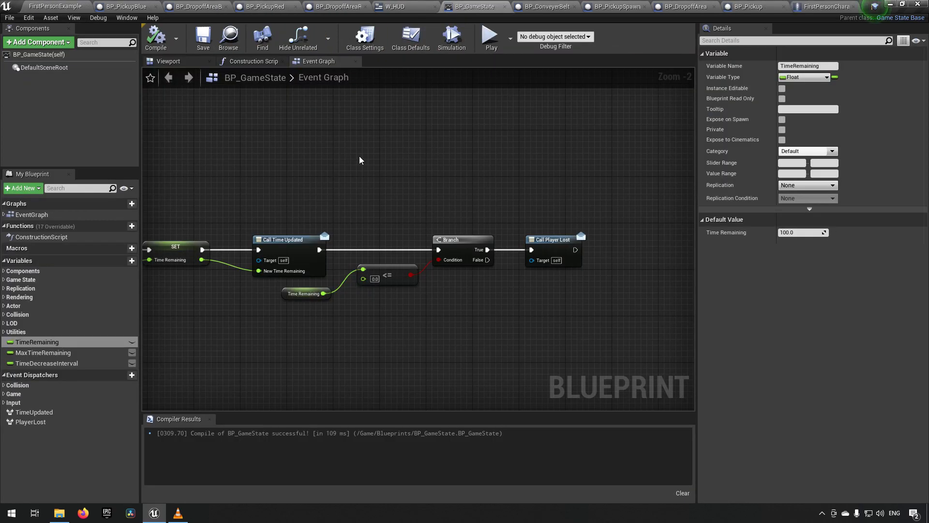
left_click(799, 232)
type("3")
key("Return")
left_click(153, 35)
Play the FirstPersonExampleMap level to examine the game-over behaviour when time runs out, and stop the session.
left_click(73, 6)
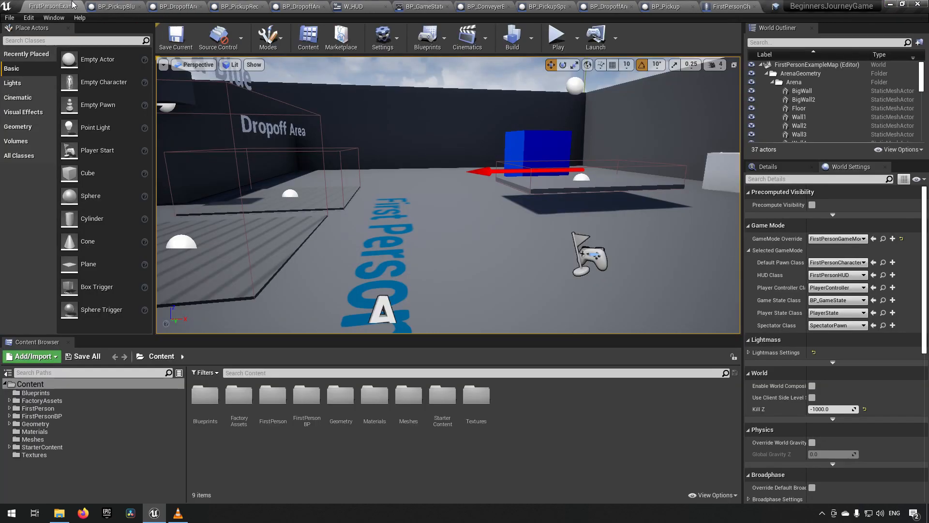
left_click(558, 38)
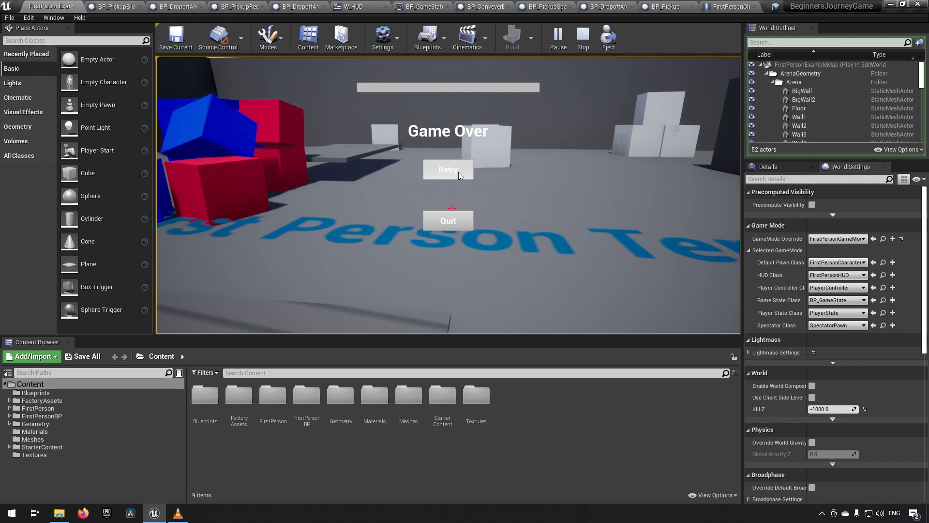
key("Escape")
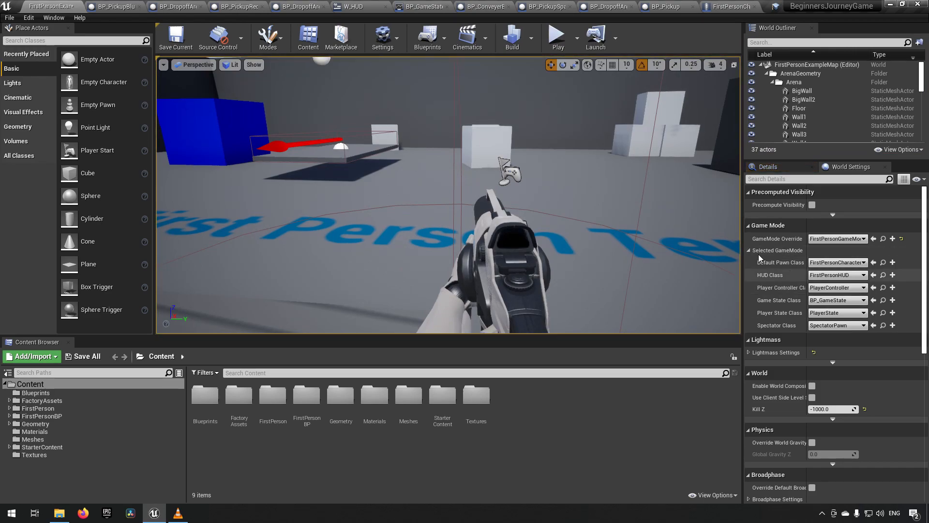
Open the Event Graph of the W_HUD widget and examine the Event Construct and TimeHasBeenUpdated node chains.
left_click(359, 5)
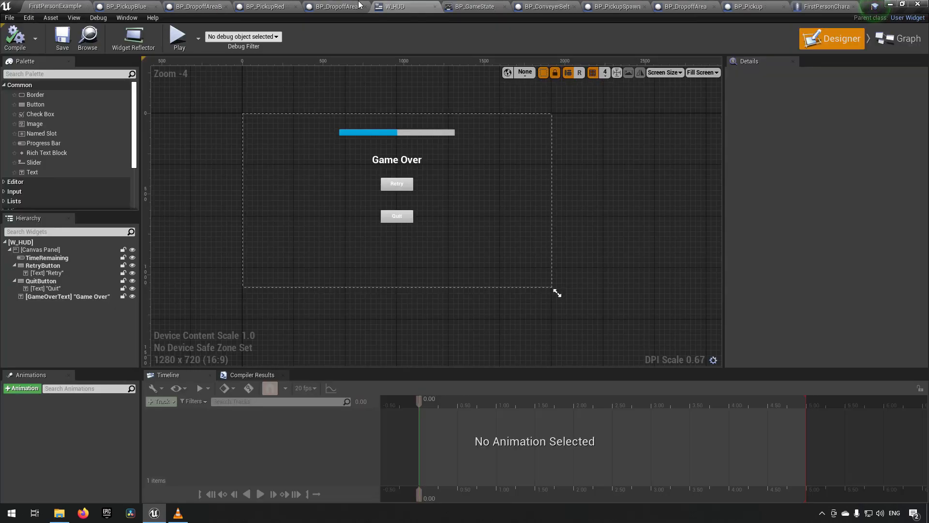
left_click(898, 39)
right_click_drag(402, 140, 805, 147)
scroll(658, 152, "down", 1)
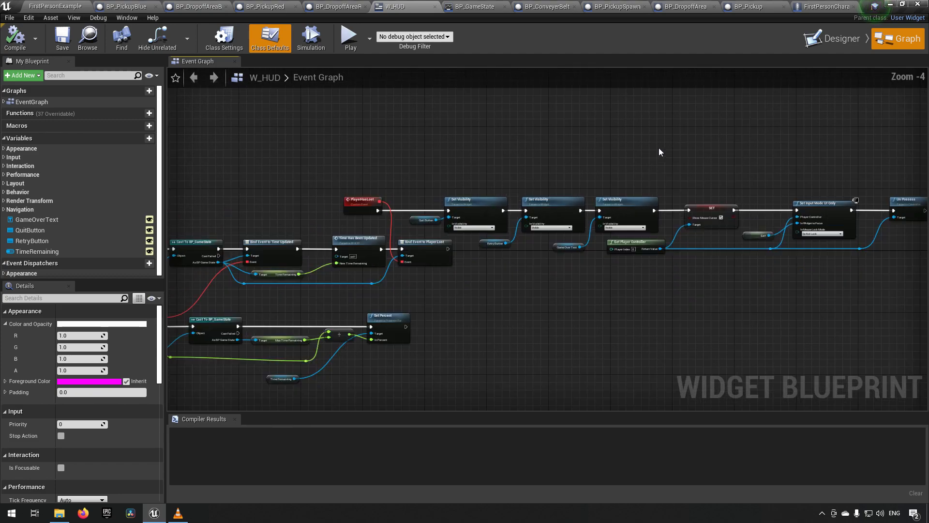
scroll(656, 149, "up", 1)
right_click_drag(278, 173, 542, 147)
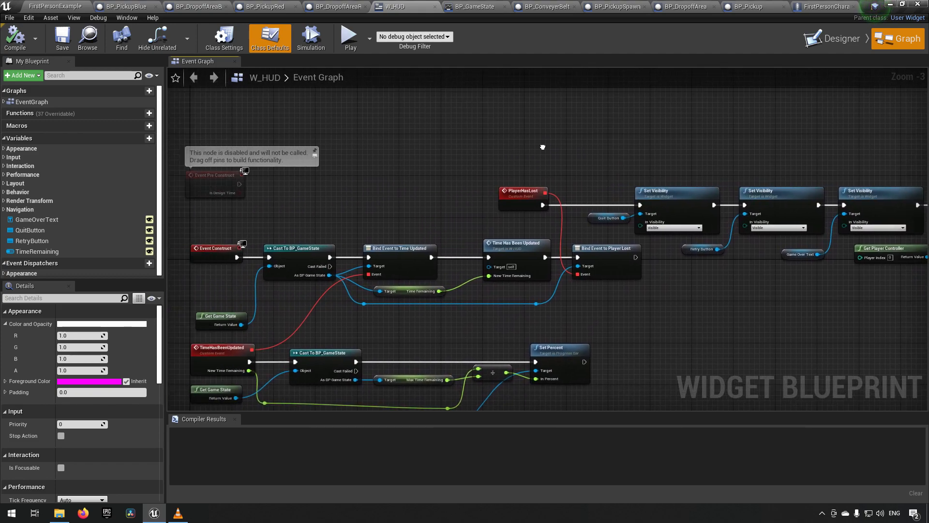
right_click_drag(354, 214, 435, 182)
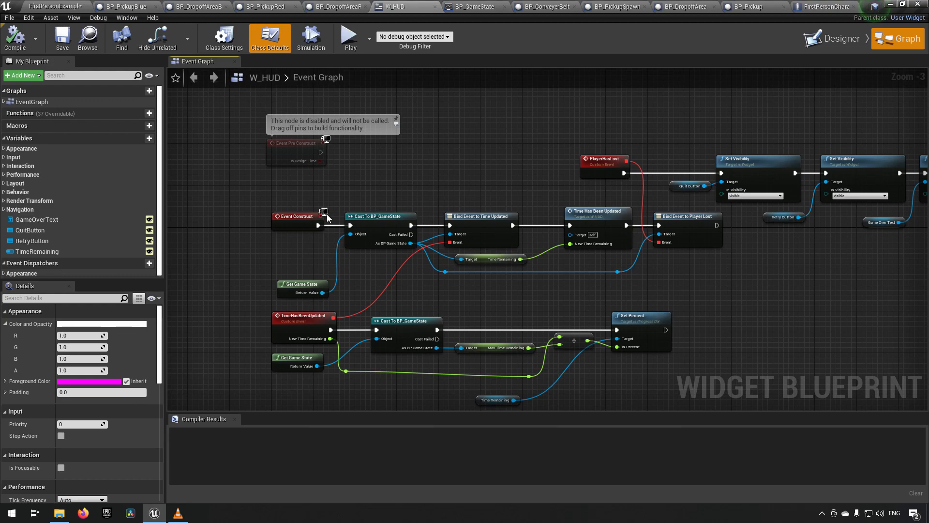
left_click_drag(248, 206, 523, 295)
left_click_drag(240, 316, 674, 398)
Examine the Bind Event to Player Lost node and the PlayerHasLost chain, from the Set Visibility nodes to Set Input Mode UI Only.
right_click_drag(796, 299, 693, 325)
left_click_drag(448, 229, 615, 301)
right_click_drag(730, 307, 619, 318)
left_click_drag(350, 129, 463, 203)
right_click_drag(605, 280, 531, 309)
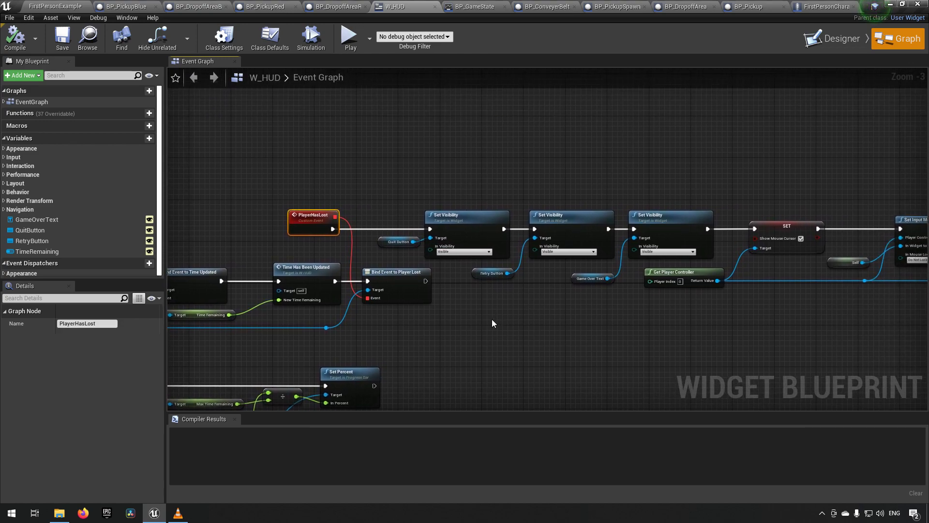
left_click_drag(267, 185, 352, 248)
left_click_drag(743, 251, 853, 261)
left_click(536, 353)
right_click_drag(579, 320, 506, 341)
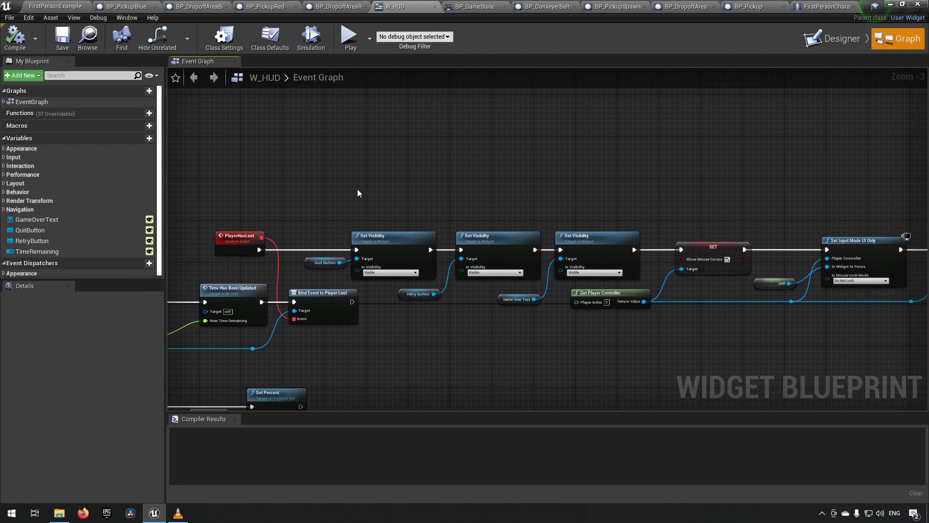
left_click_drag(487, 213, 629, 296)
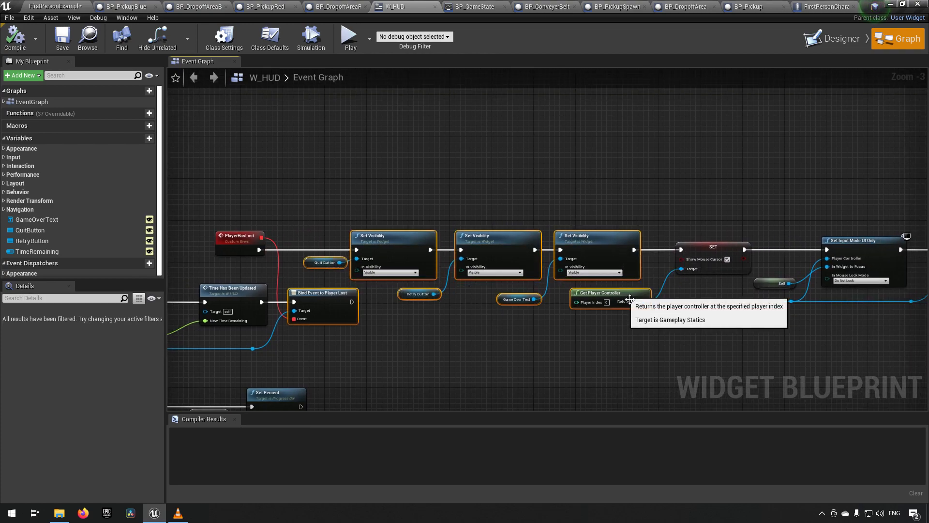
left_click(556, 338)
right_click_drag(659, 357, 551, 350)
left_click_drag(260, 199, 756, 285)
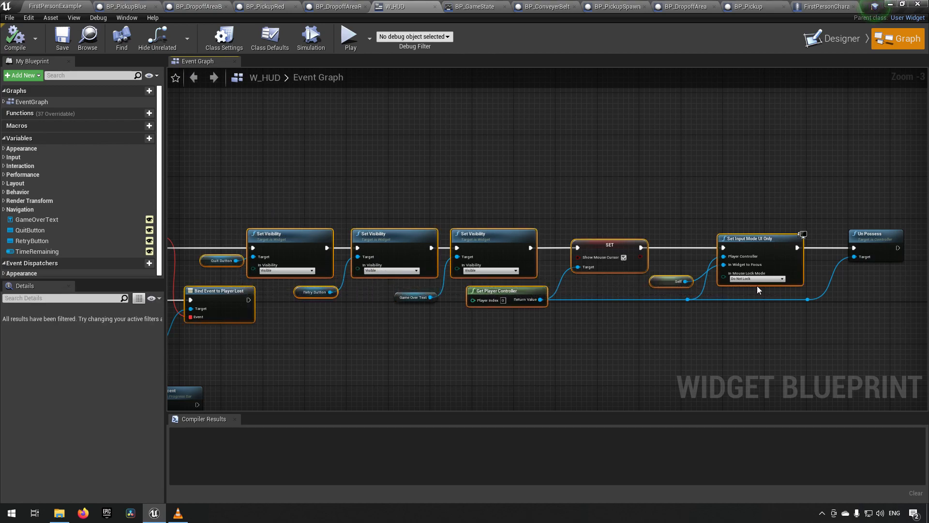
left_click(563, 172)
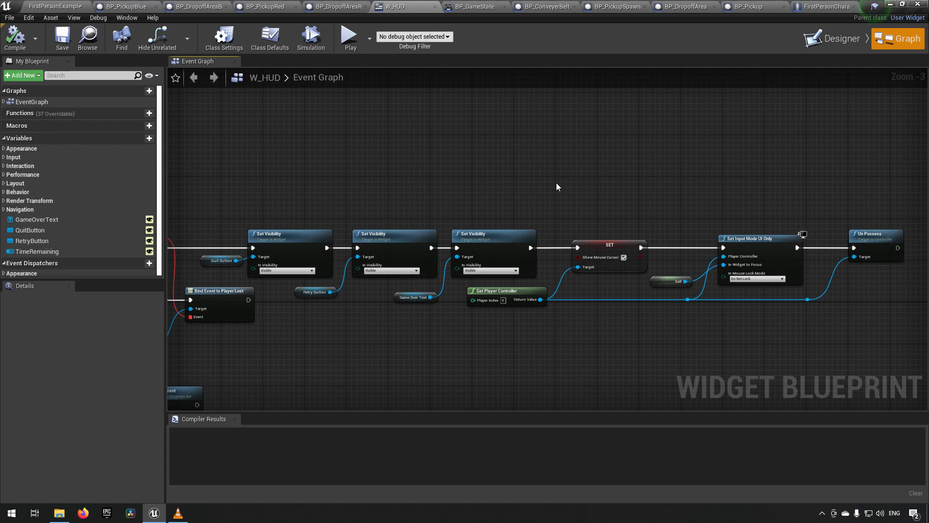
Review the connection between the PlayerHasLost event and the node chain ending in Un Possess.
right_click_drag(460, 159, 557, 153)
right_click_drag(728, 175, 633, 169)
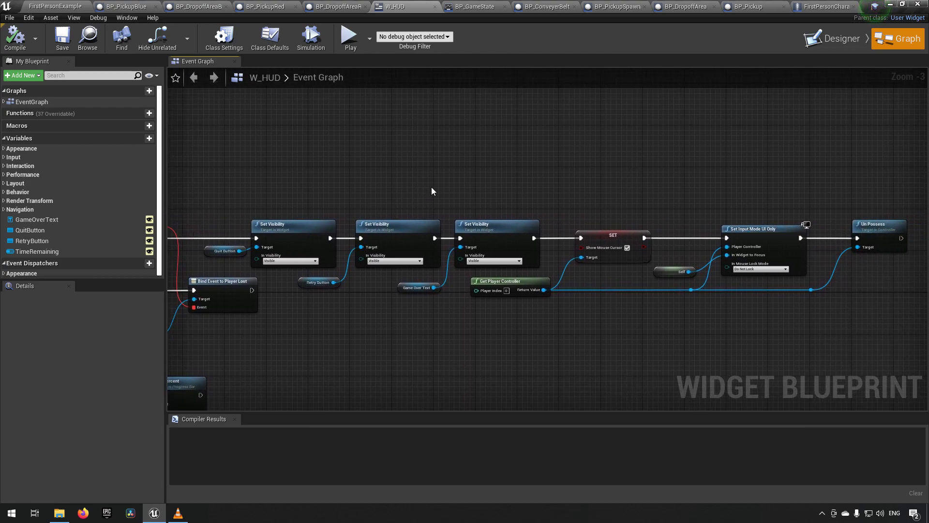
right_click_drag(527, 169, 611, 183)
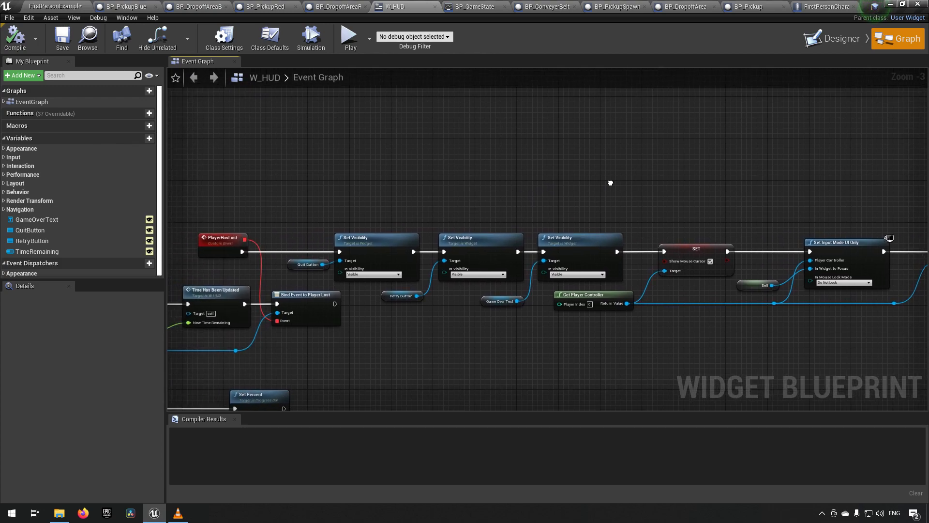
right_click_drag(757, 192, 843, 193)
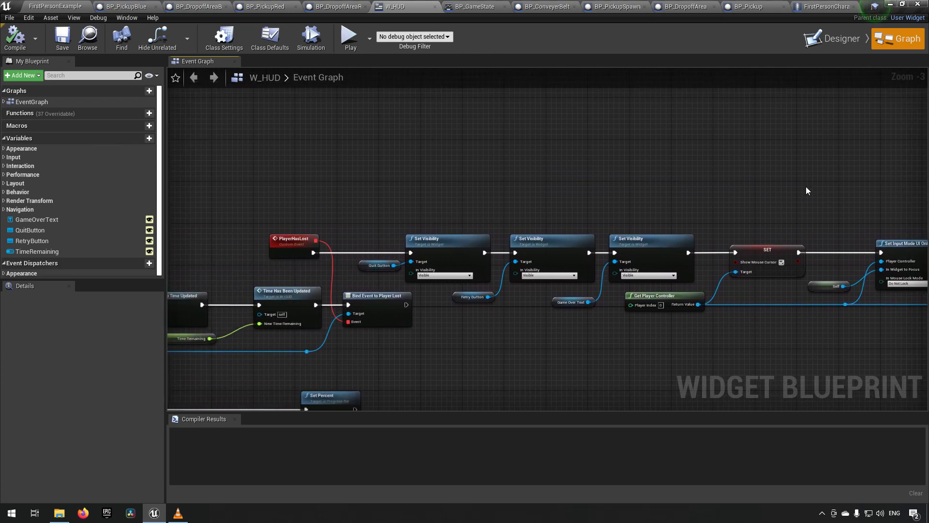
right_click_drag(319, 231, 426, 220)
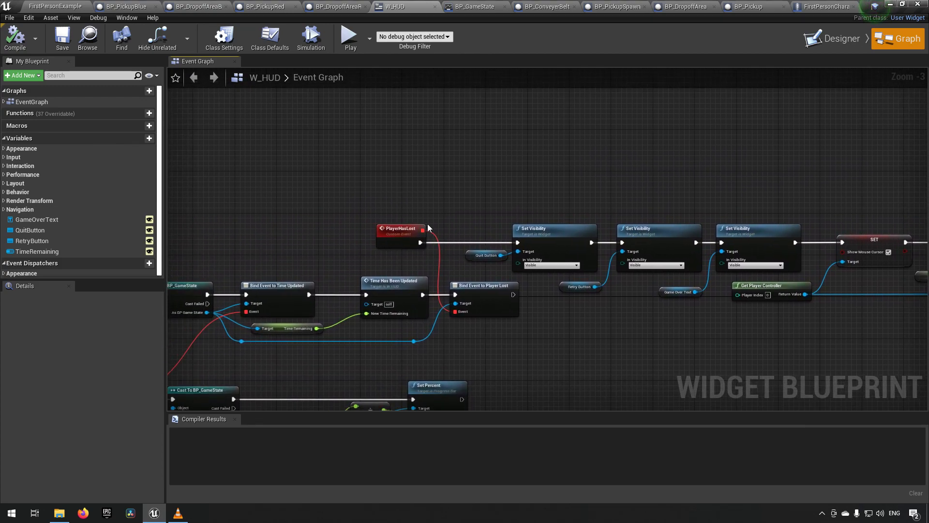
left_click(424, 243)
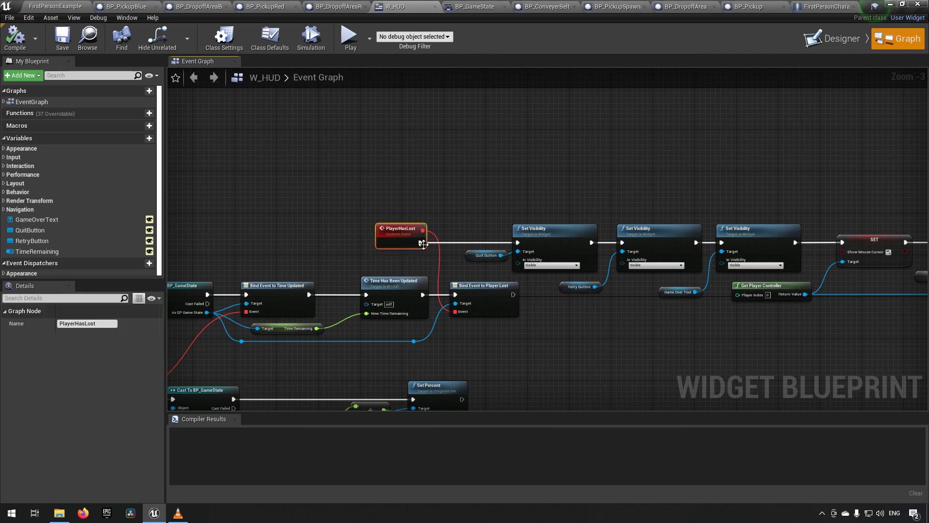
left_click_drag(335, 188, 445, 258)
left_click_drag(339, 198, 452, 266)
right_click_drag(484, 194, 409, 183)
right_click_drag(510, 186, 574, 216)
Add a Get Game State node above the PlayerHasLost event and cast its return value to BP_GameState.
right_click(359, 213)
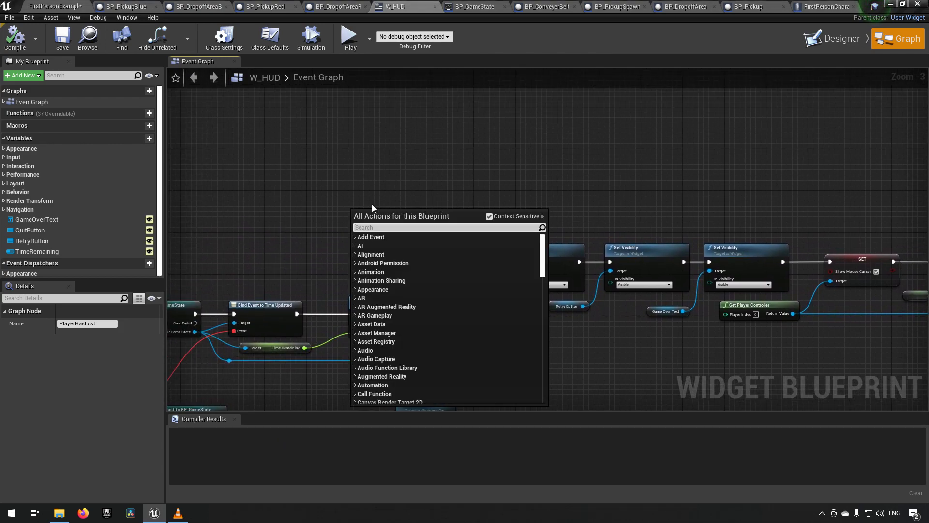
type("get game s")
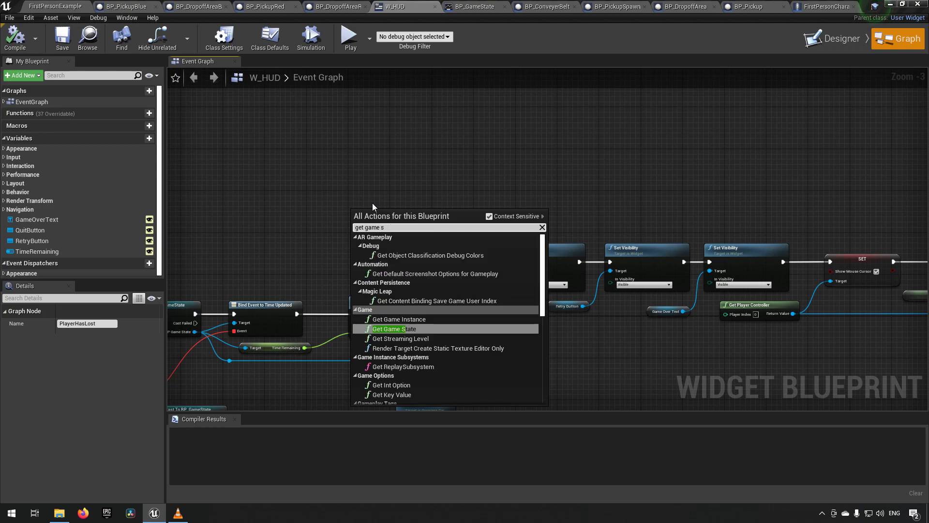
type("tat")
key("Return")
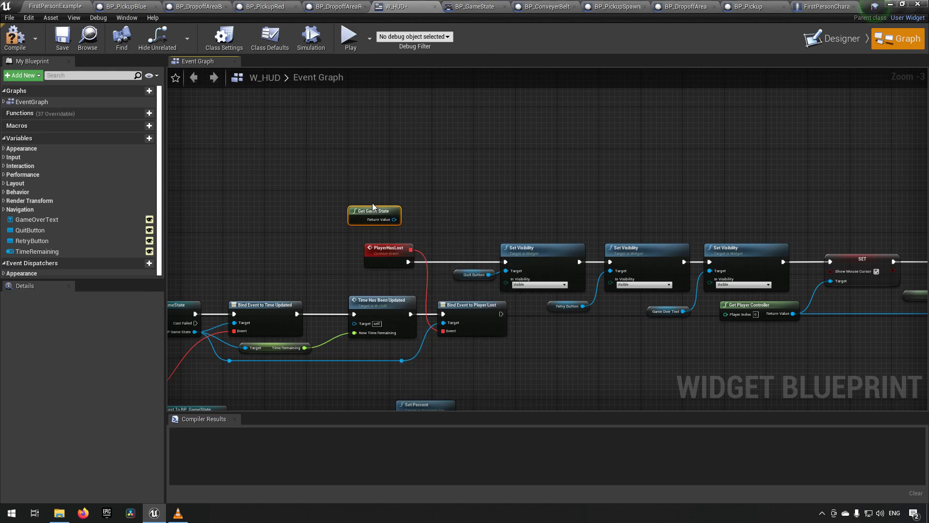
left_click_drag(394, 220, 427, 194)
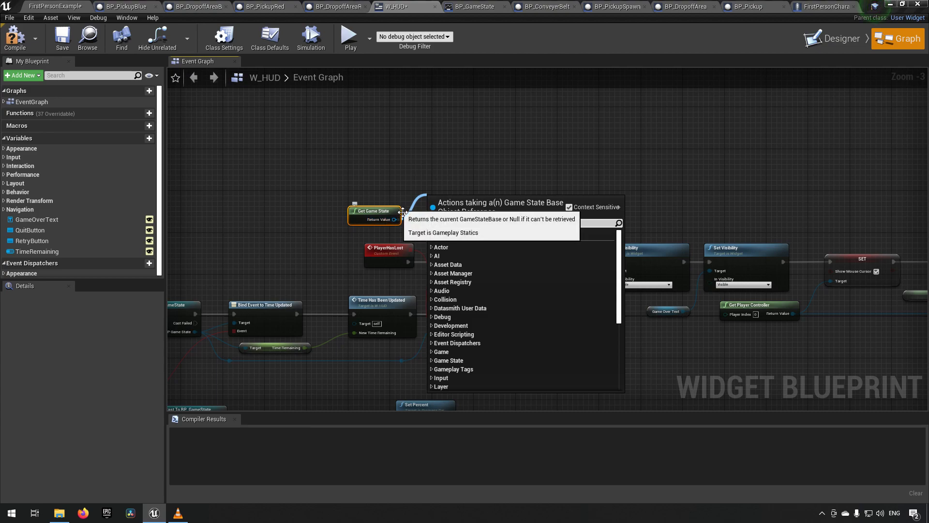
type("cast")
key("Up")
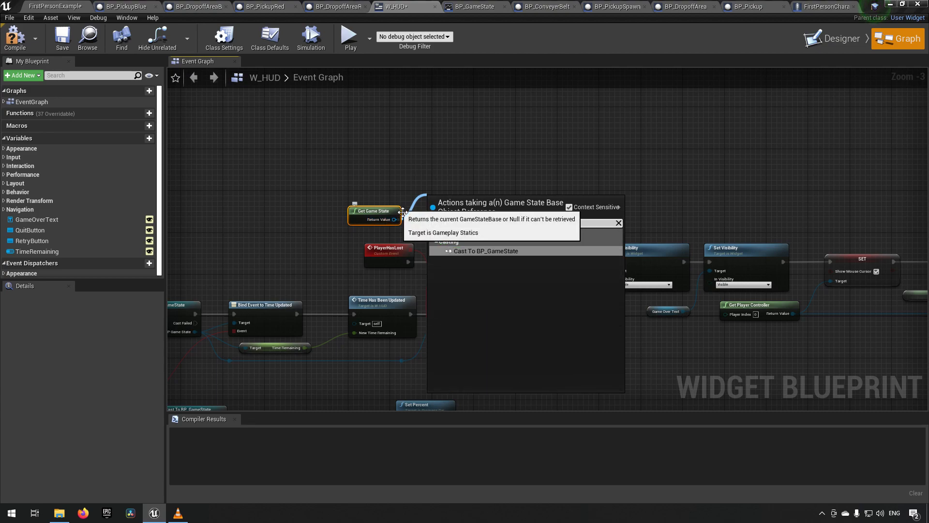
key("Return")
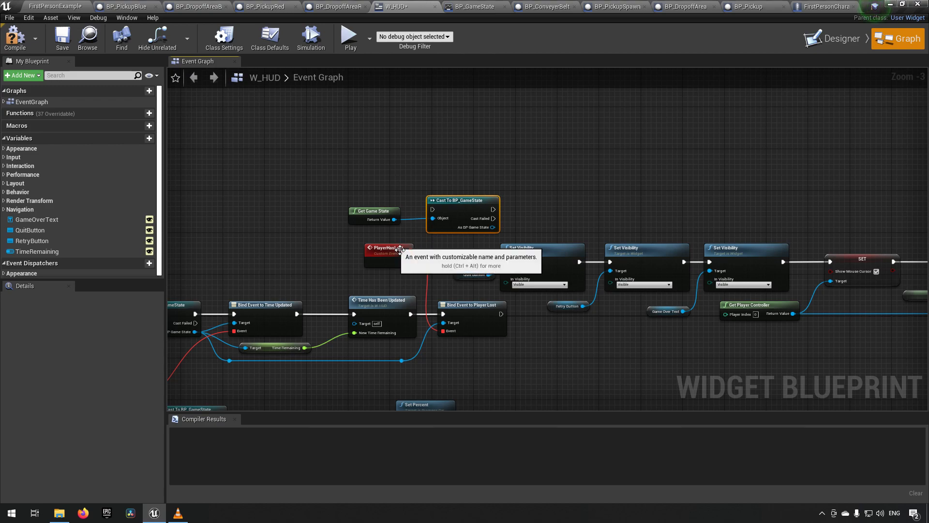
Run PlayerHasLost into the BP_GameState cast and add an Unbind Event from Player Lost node, with PlayerHasLost wired to its Event pin.
left_click_drag(391, 249, 379, 249)
right_click_drag(468, 246, 398, 233)
left_click_drag(328, 249, 363, 196)
left_click_drag(423, 214, 466, 207)
type("un")
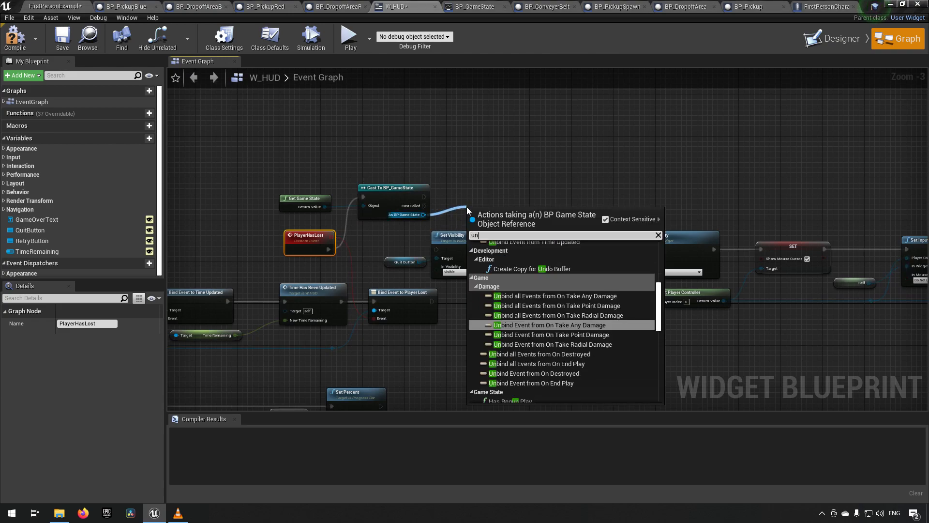
type("bind pla")
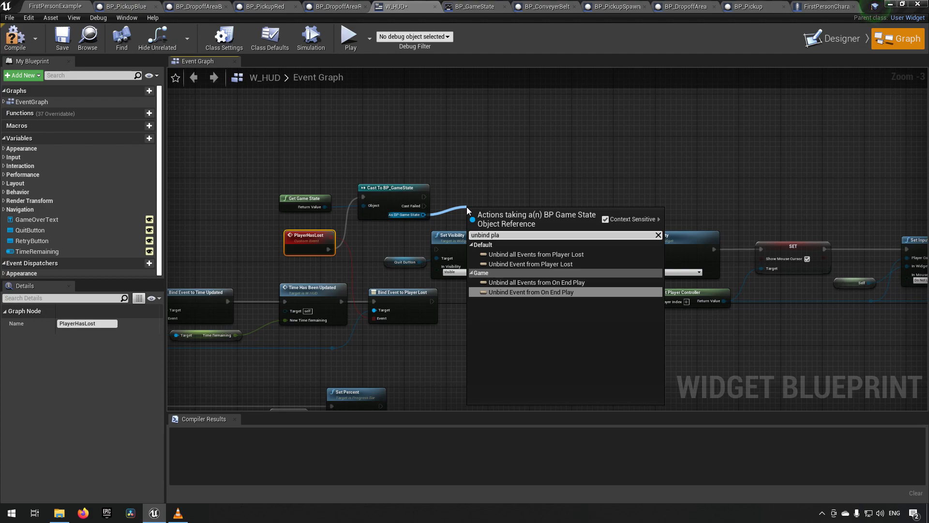
key("Return")
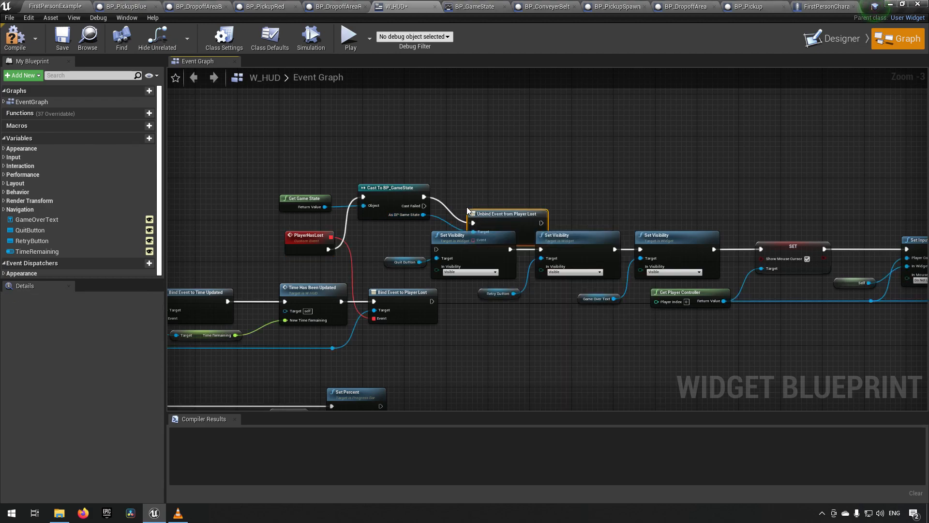
left_click_drag(487, 215, 488, 196)
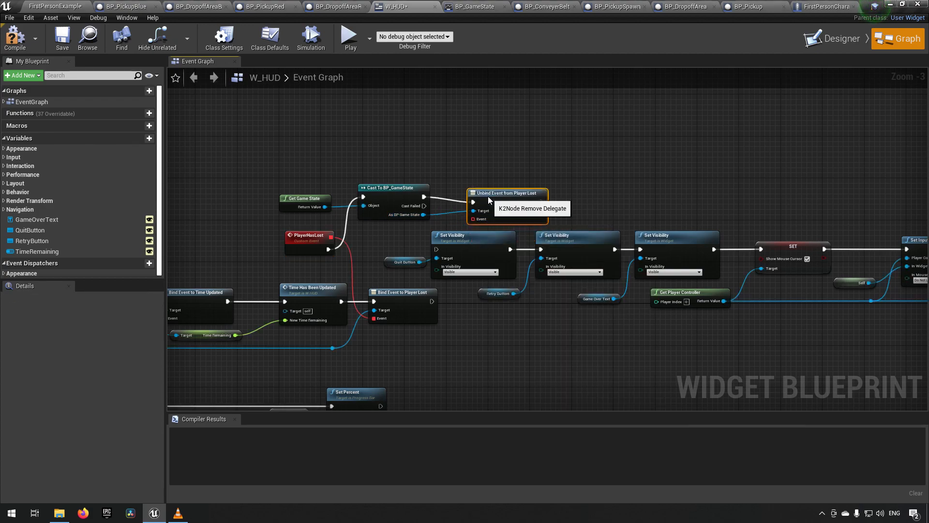
left_click_drag(331, 237, 467, 219)
Link the Unbind Event from Player Lost node to the first Set Visibility node and shift the whole Set Visibility chain further right.
left_click(315, 247)
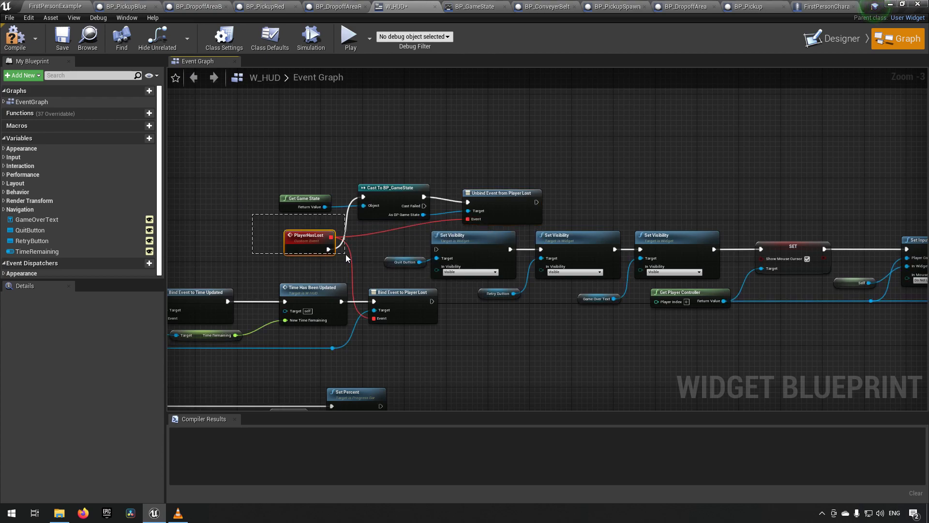
left_click_drag(245, 155, 568, 220)
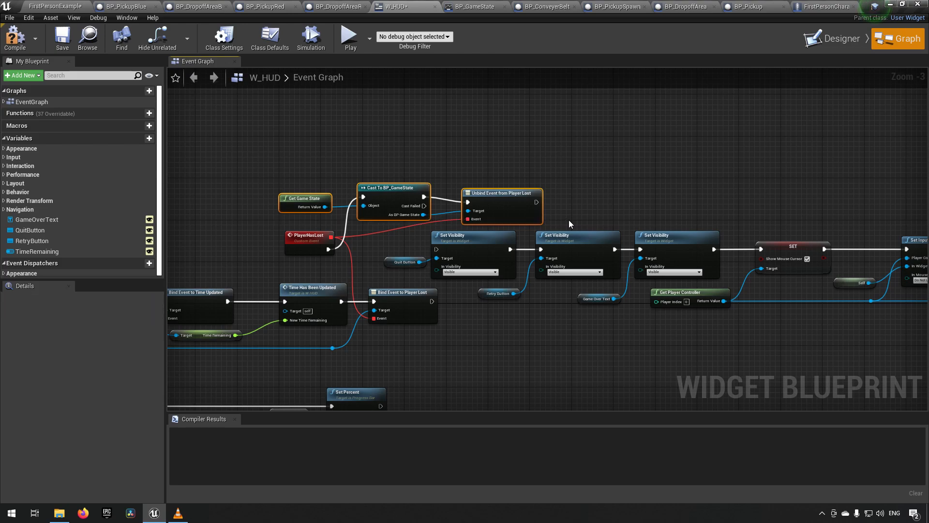
right_click_drag(629, 353, 475, 331)
left_click_drag(384, 181, 611, 247)
mouse_move(328, 237)
left_mouse_down()
mouse_move(498, 281)
mouse_move(543, 282)
mouse_move(331, 245)
mouse_move(330, 237)
mouse_move(340, 245)
left_mouse_up()
right_click_drag(742, 330, 590, 317)
left_click_drag(651, 224, 808, 309, "shift")
left_click_drag(521, 368, 182, 213, "shift")
left_click_drag(351, 220, 547, 207)
right_click_drag(303, 277, 494, 292)
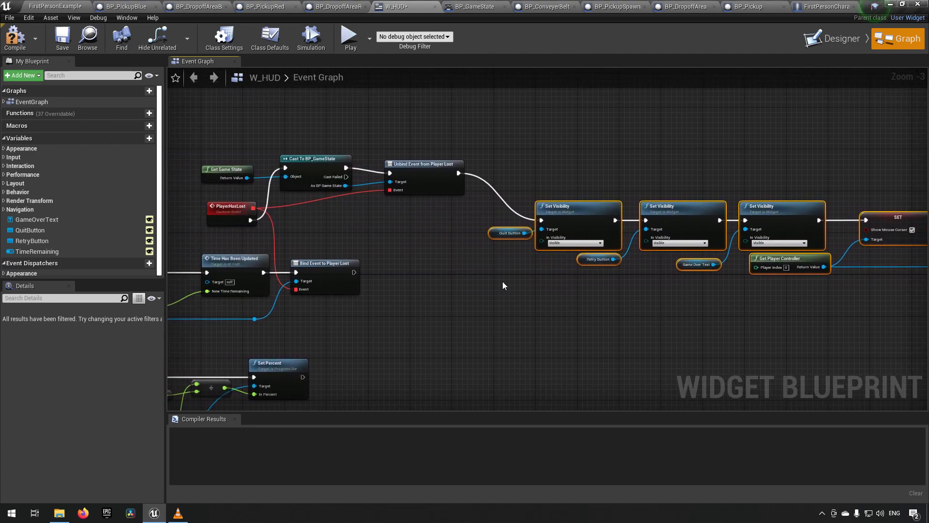
Align the cast and unbind nodes in line with PlayerHasLost and route the red event wire beneath them with two reroute points.
left_click_drag(287, 152, 437, 208)
left_click_drag(428, 175, 444, 222)
left_click_drag(240, 170, 272, 173)
double_click(390, 238)
left_click_drag(390, 237, 367, 250)
left_click_drag(307, 253, 304, 253)
left_click_drag(336, 210, 337, 214)
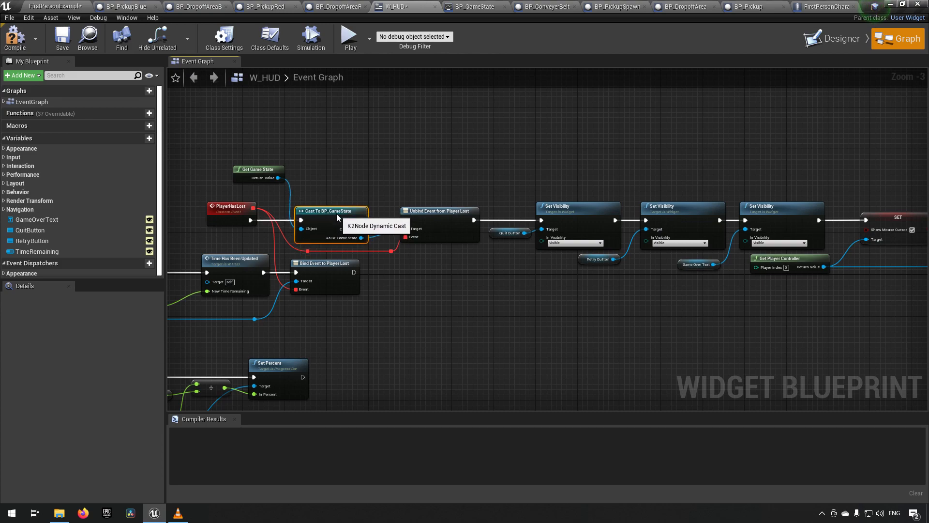
Compile and save the W_HUD widget blueprint.
left_click(14, 38)
left_click(62, 38)
left_click(526, 161)
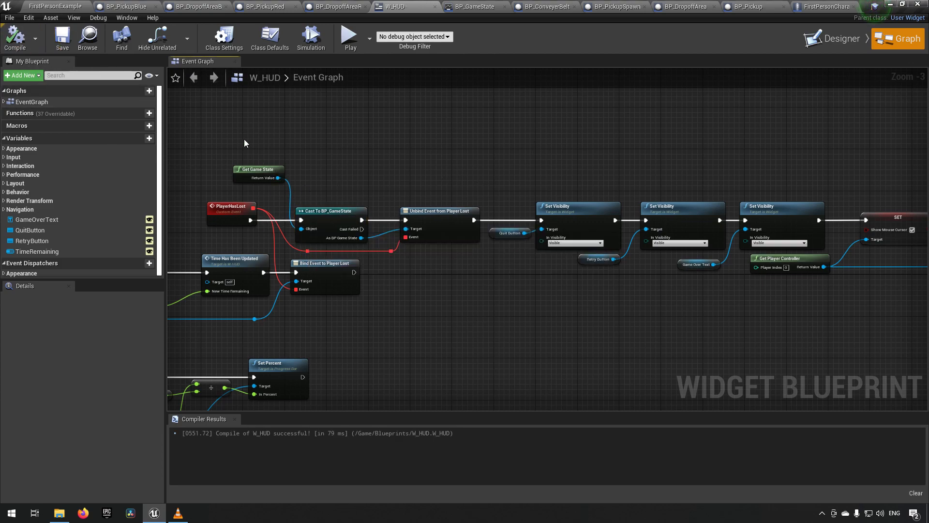
Review the new nodes between PlayerHasLost and the first Set Visibility node.
left_click_drag(312, 213, 449, 247)
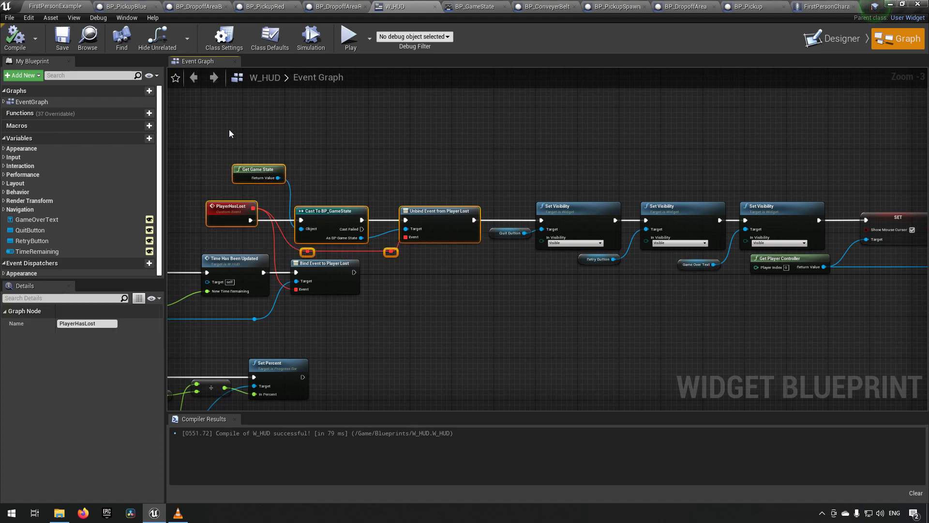
left_click_drag(226, 130, 456, 252)
left_click(419, 167)
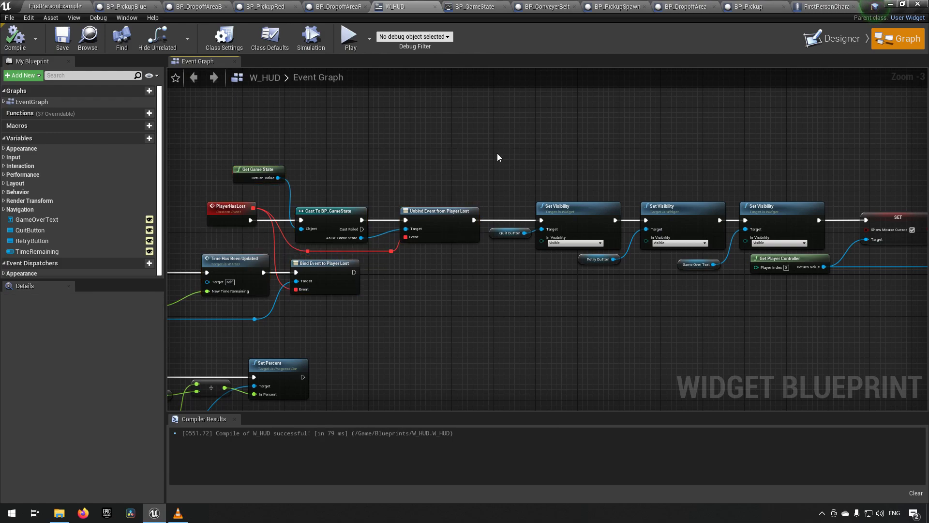
right_click_drag(615, 146, 596, 142)
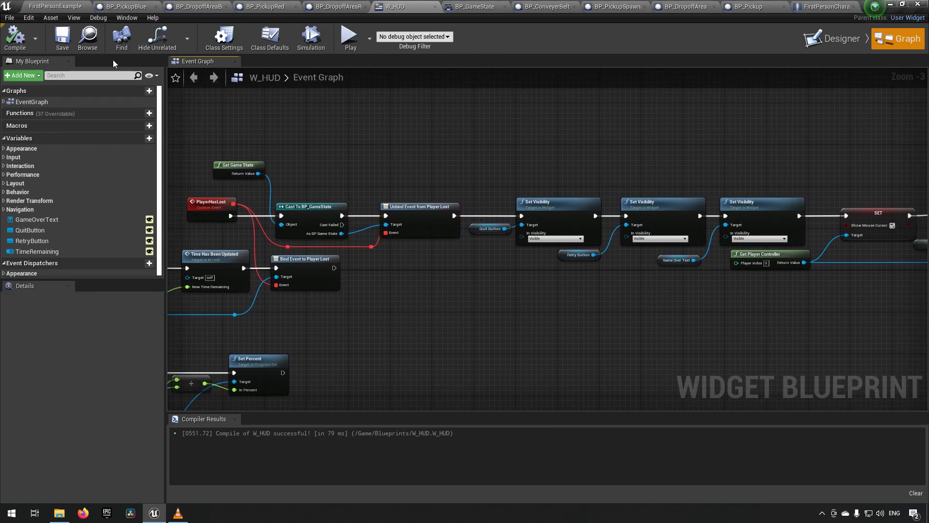
Play the FirstPersonExampleMap level until game over, retry twice to test the player-lost logic, and stop the session.
left_click(64, 3)
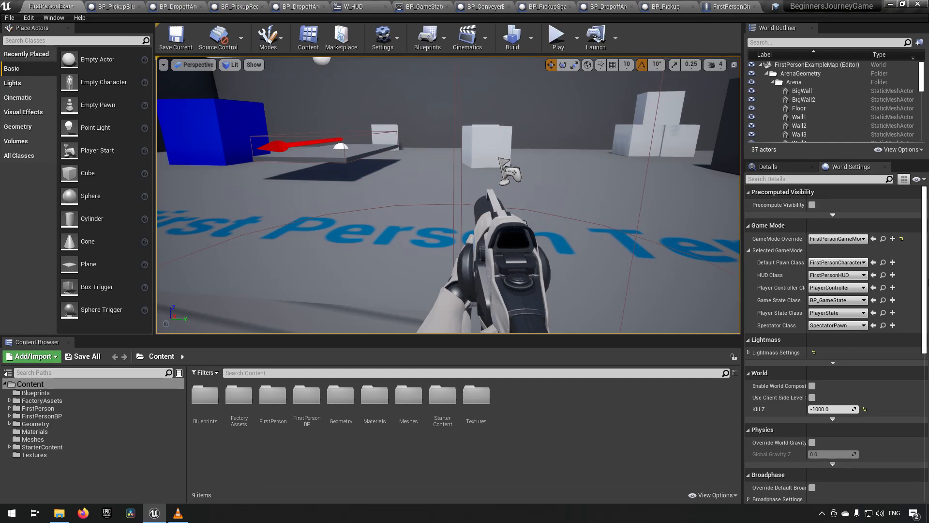
left_click(557, 36)
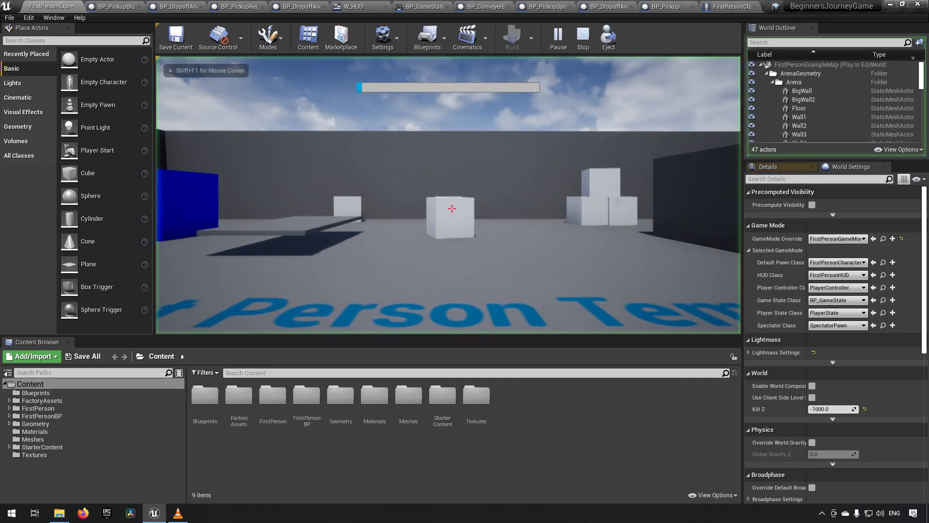
key("e")
key("e")
key("e")
key("e")
key("e")
key("e")
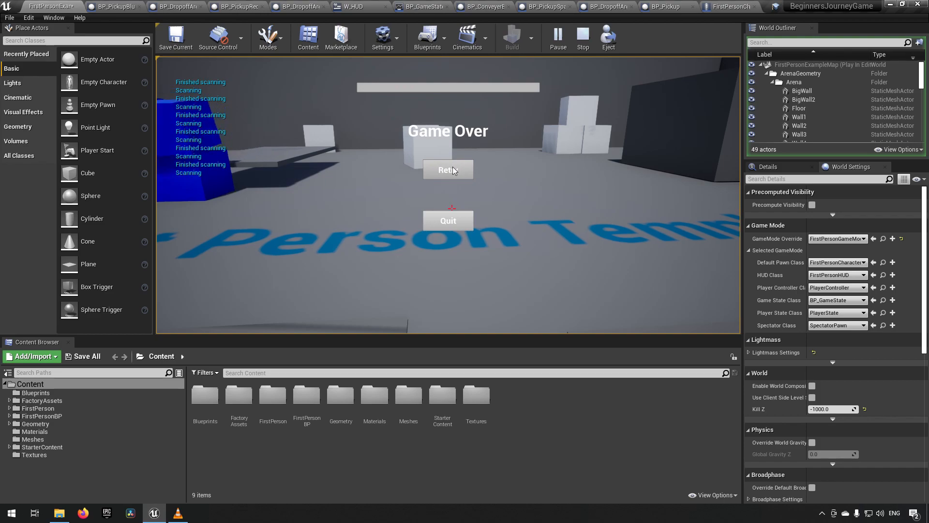
left_click(454, 169)
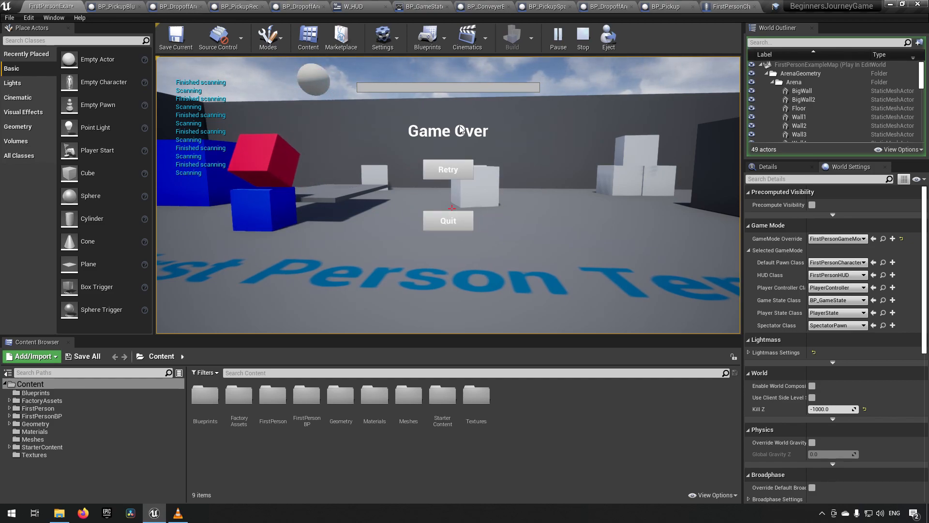
left_click(456, 168)
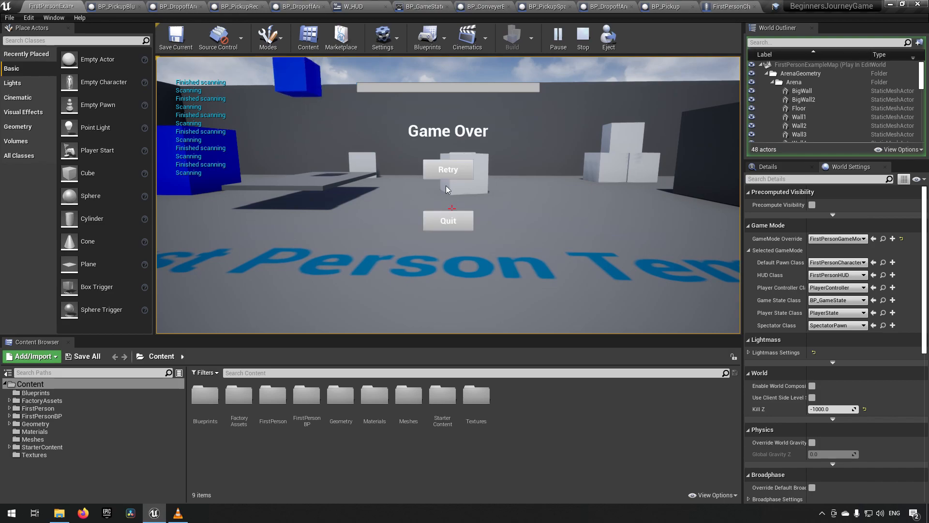
key("Escape")
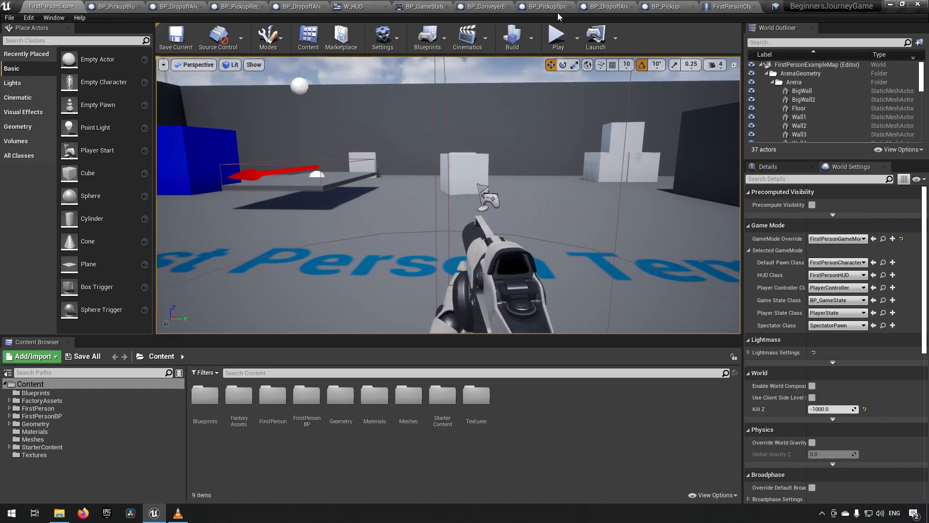
Return to the W_HUD Event Graph and examine the Event Construct chain with its two Bind Event nodes.
left_click(361, 6)
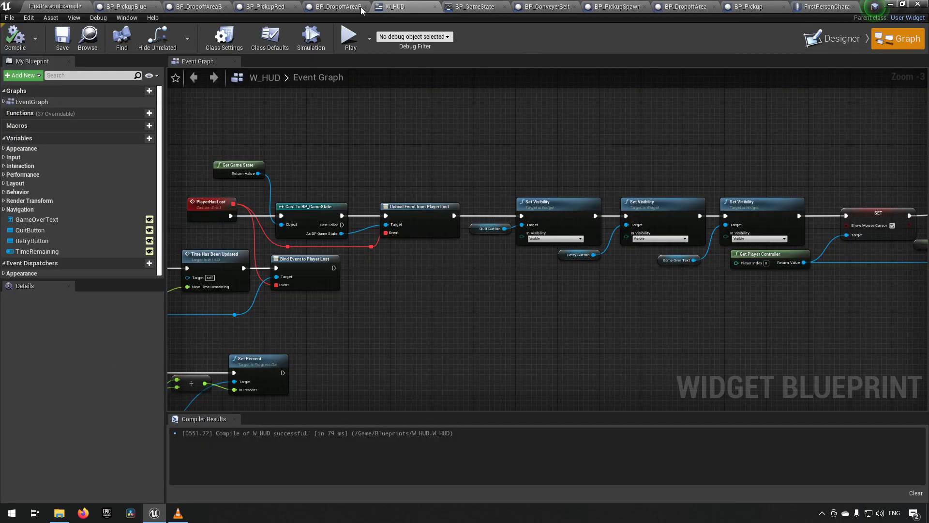
right_click_drag(292, 148, 722, 126)
left_click_drag(270, 215, 747, 312)
left_click_drag(256, 234, 715, 297)
left_click(463, 173)
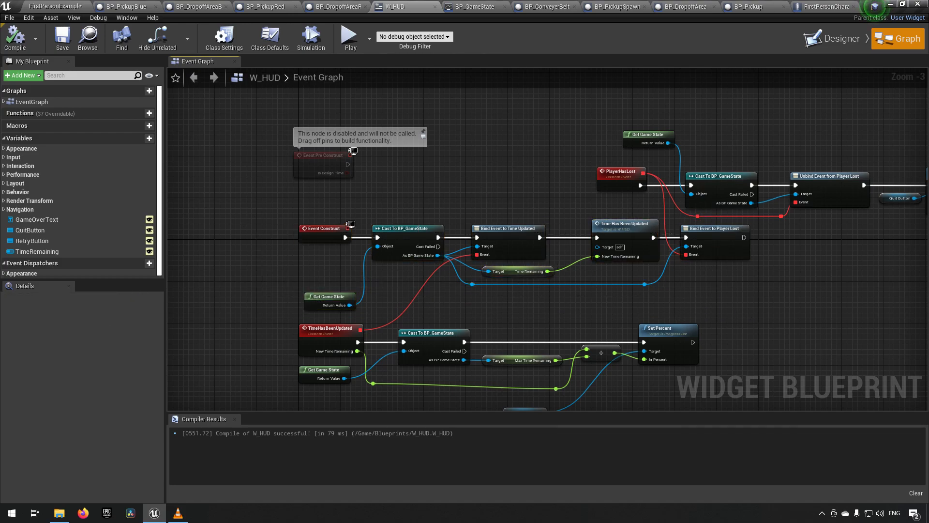
right_click_drag(552, 163, 521, 165)
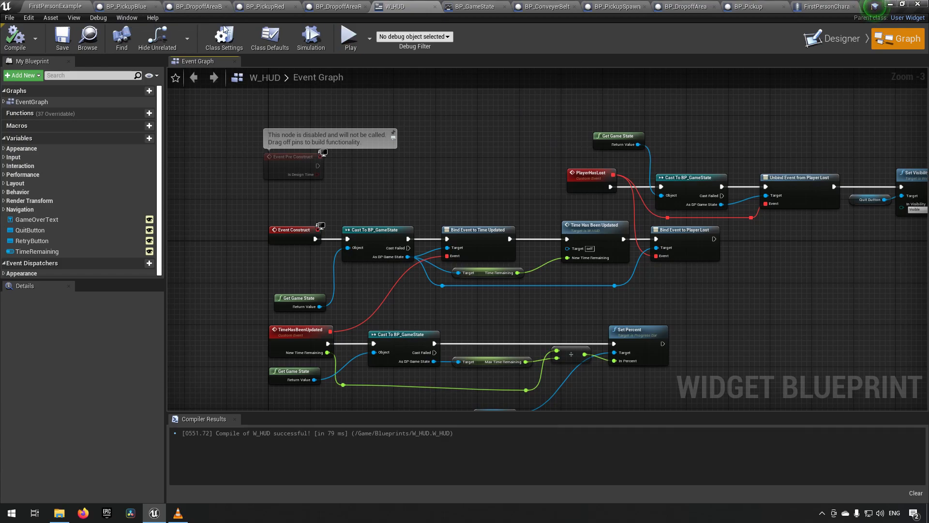
Open the Event Graph of the FirstPersonCharacter blueprint and find the Event BeginPlay section.
left_click(817, 10)
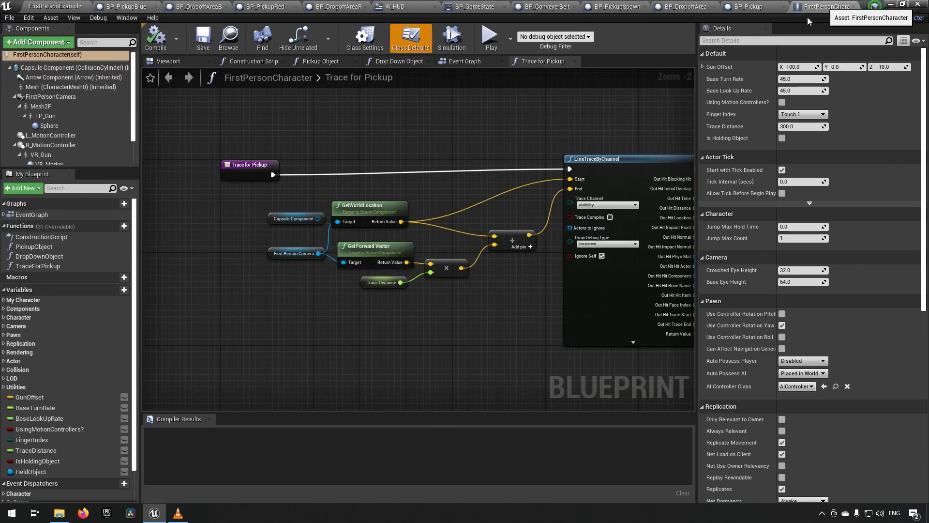
right_click_drag(415, 117, 425, 166)
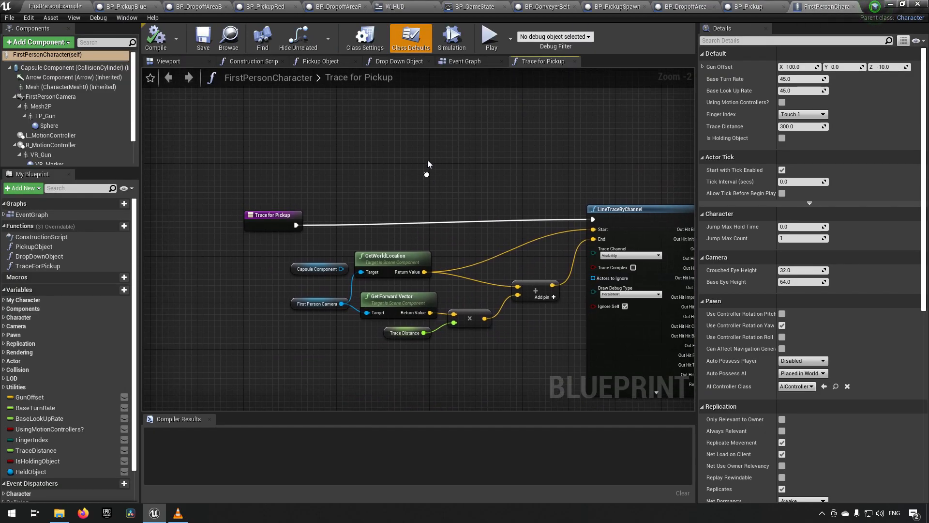
left_click(462, 61)
scroll(260, 254, "down", 3)
right_click_drag(245, 267, 614, 257)
right_click_drag(392, 221, 425, 381)
scroll(479, 156, "up", 3)
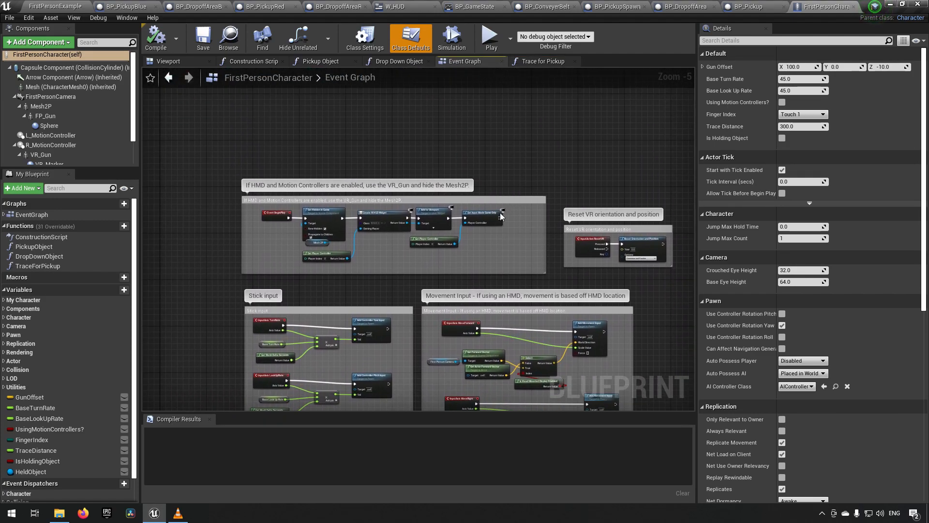
Examine the Event BeginPlay chain that creates the W HUD widget, adds it to the viewport and sets the game-only input mode.
left_click_drag(569, 315, 341, 218)
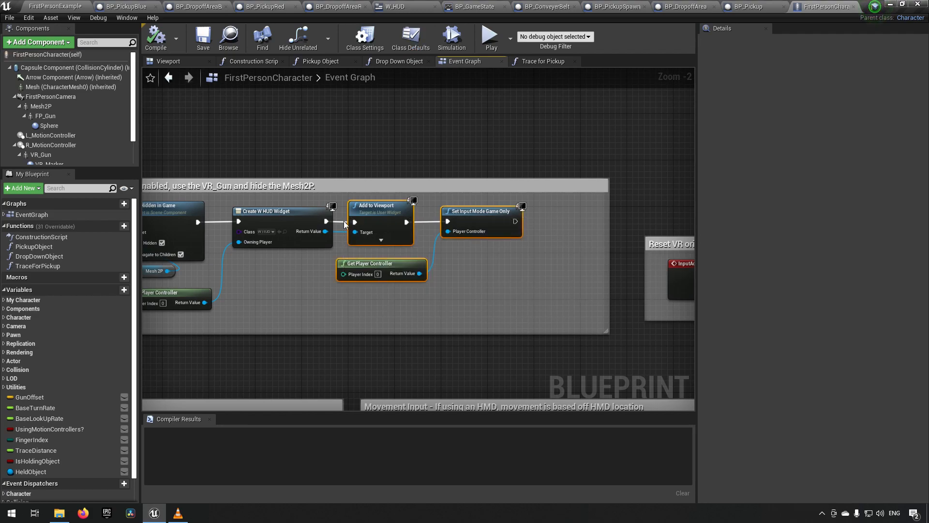
right_click_drag(307, 290, 420, 277)
left_click_drag(631, 299, 331, 224)
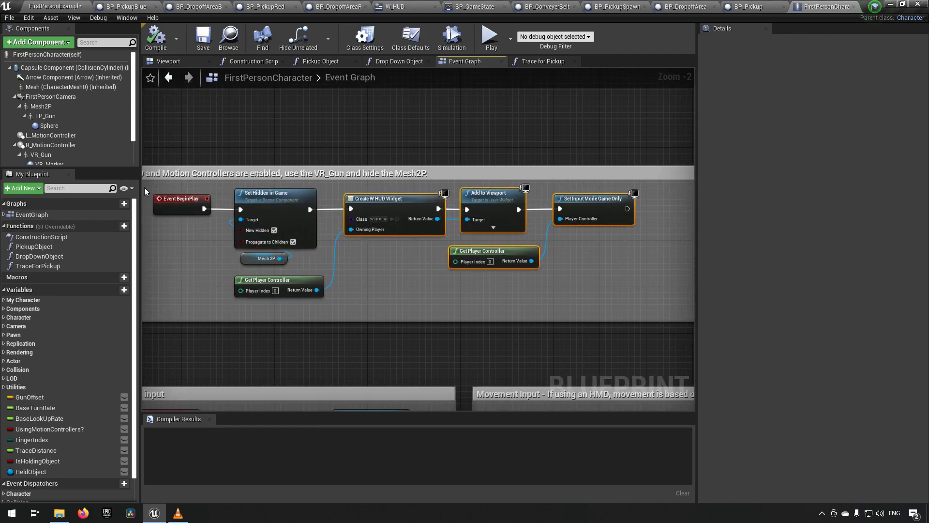
left_click_drag(149, 187, 231, 239)
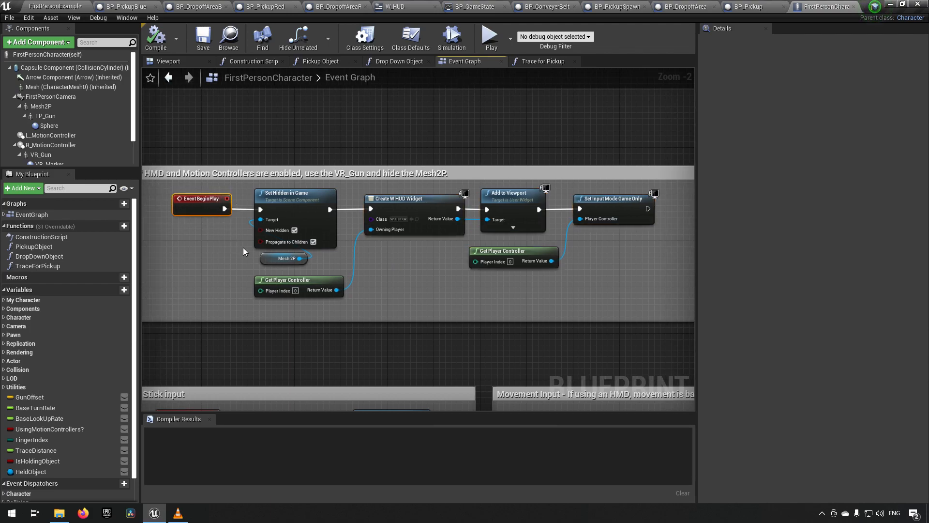
left_click(532, 287)
scroll(467, 269, "down", 1)
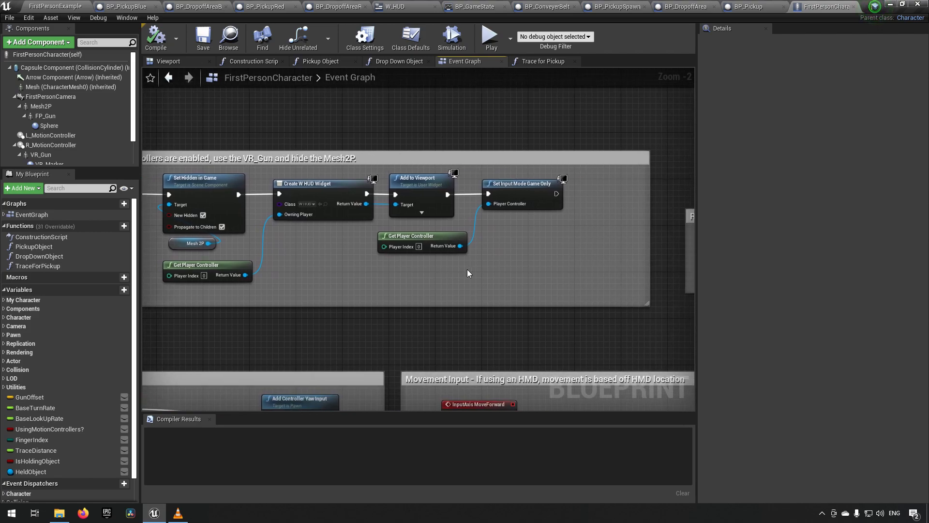
right_click_drag(620, 328, 410, 240)
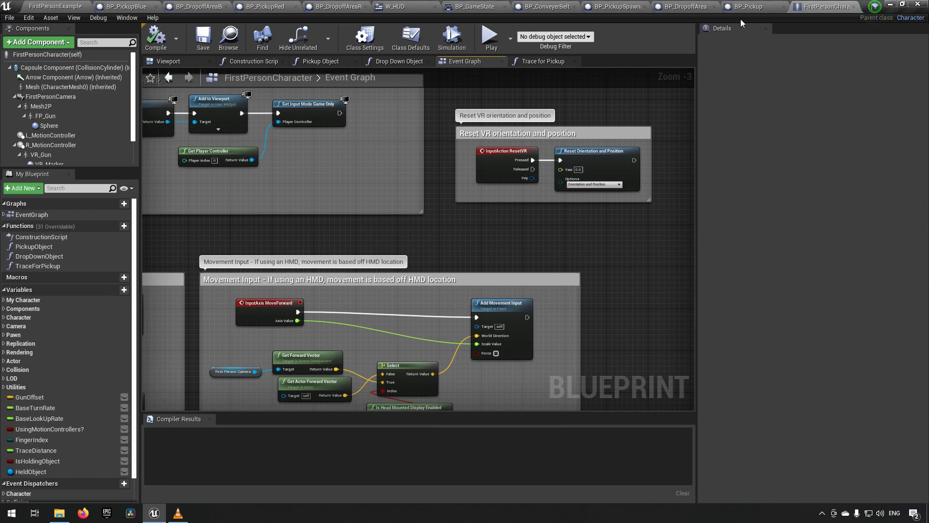
Return to the W_HUD Event Graph and find the On Clicked logic for QuitButton and RetryButton.
left_click(415, 7)
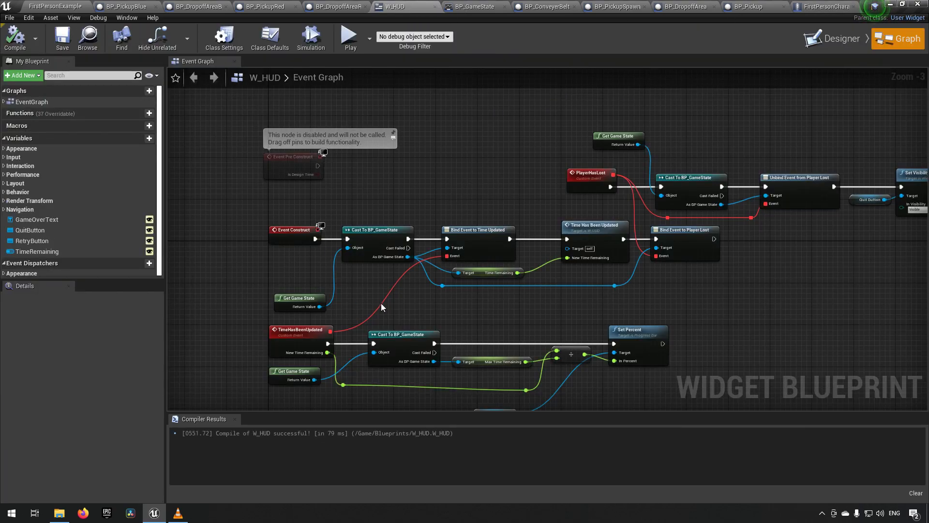
right_click_drag(560, 315, 638, 243)
right_click_drag(587, 376, 746, 142)
right_click_drag(638, 261, 602, 197)
scroll(532, 214, "up", 1)
right_click_drag(537, 242, 529, 183)
left_click_drag(274, 206, 476, 333)
left_click_drag(289, 273, 464, 300)
right_click_drag(587, 317, 492, 318)
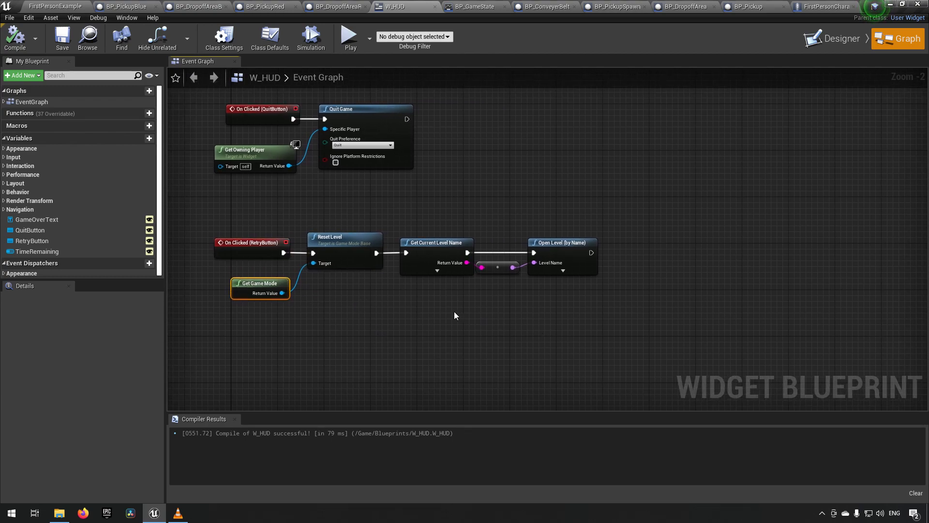
Examine the Get Current Level Name and Open Level (by Name) nodes in the RetryButton chain.
left_click_drag(395, 220, 642, 304)
left_click_drag(398, 208, 614, 303)
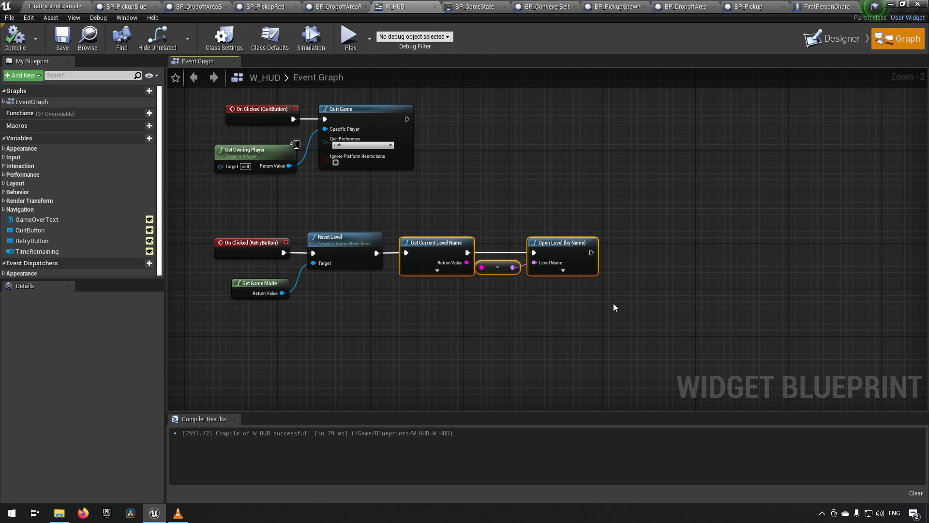
left_click(396, 238)
left_click_drag(485, 280, 485, 279)
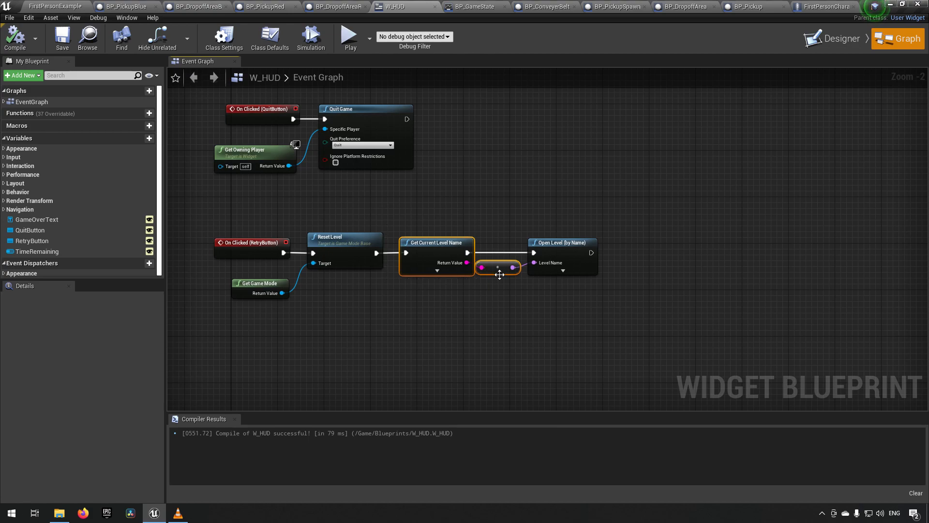
left_click_drag(516, 208, 608, 278)
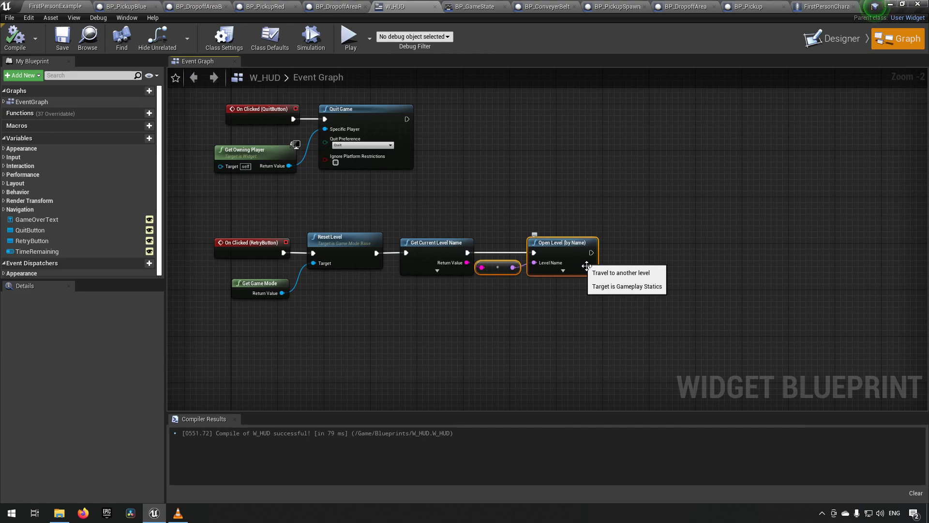
left_click(517, 190)
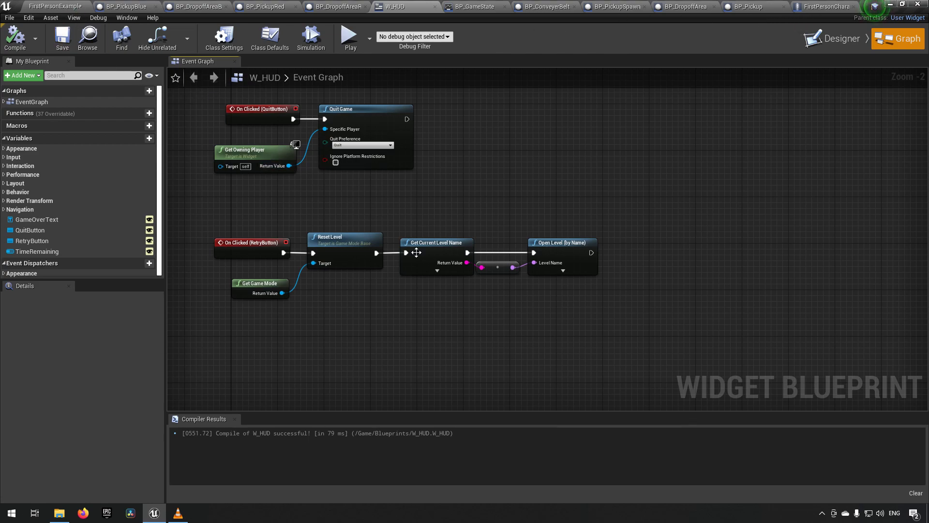
Go back to the FirstPersonExampleMap level and select the conveyor belt actor.
left_click(61, 6)
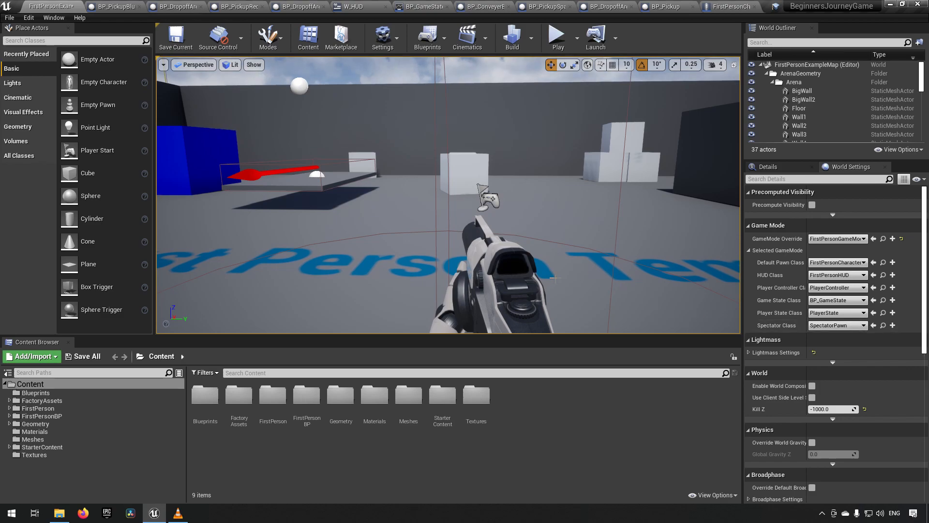
right_click_drag(446, 190, 256, 181)
key("w")
key("w")
key("s")
key("w")
key("s")
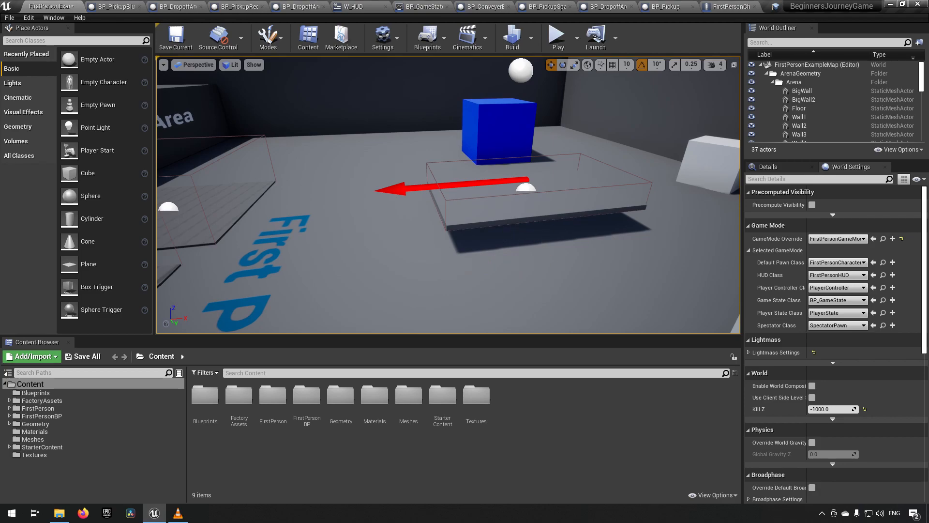
left_click(510, 226)
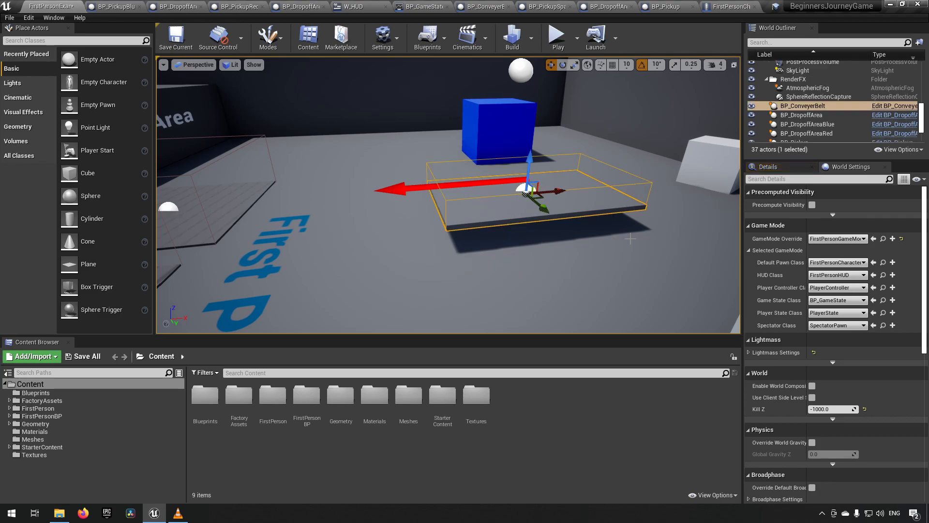
Open the selected actor's BP_ConveyerBelt blueprint and view the belt model up close.
left_click(901, 107)
left_click(180, 65)
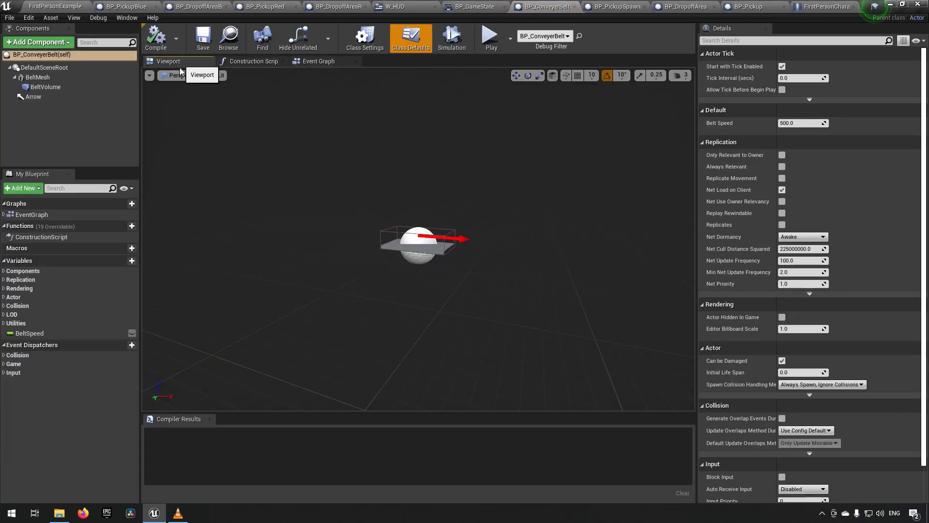
right_click_drag(482, 182, 479, 225)
key("w")
key("s")
key("w")
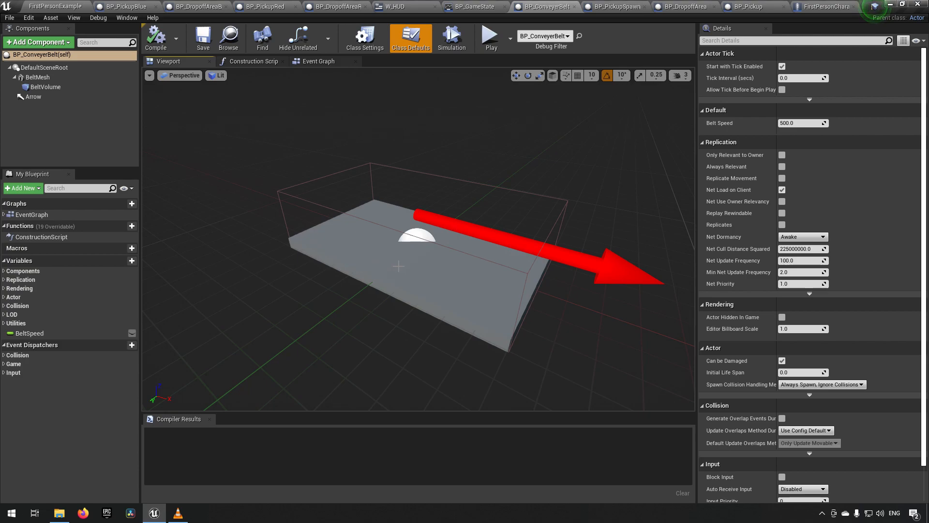
Open the SM_AssemblyLine01 mesh from the level's Meshes content folder and inspect it from several sides.
left_click(73, 6)
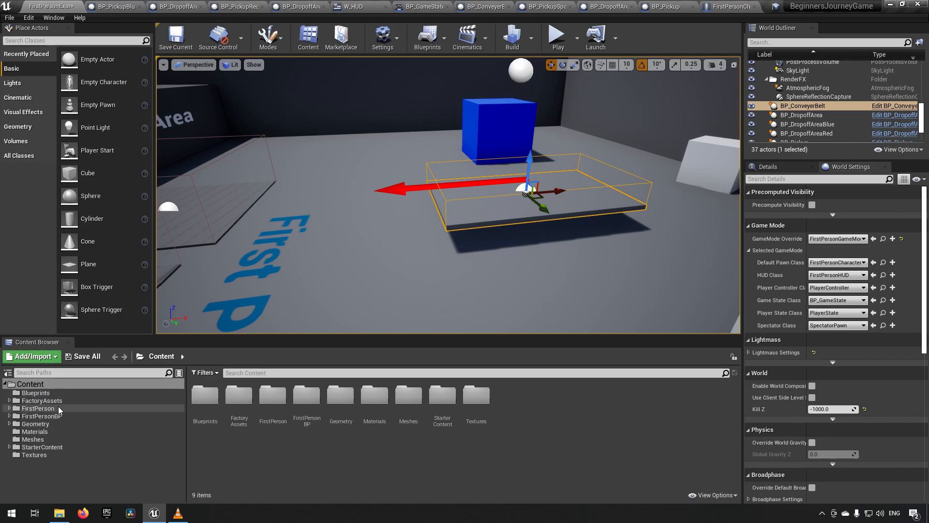
left_click(47, 440)
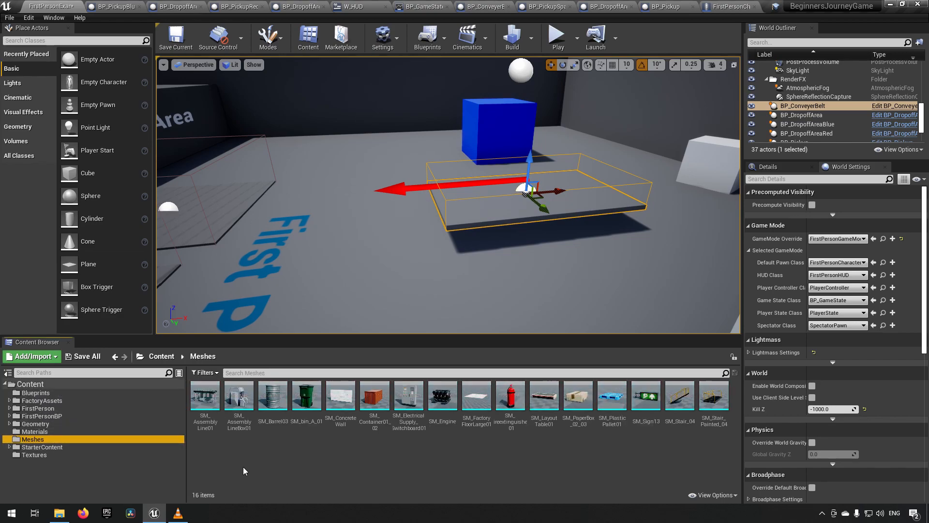
left_click(210, 407)
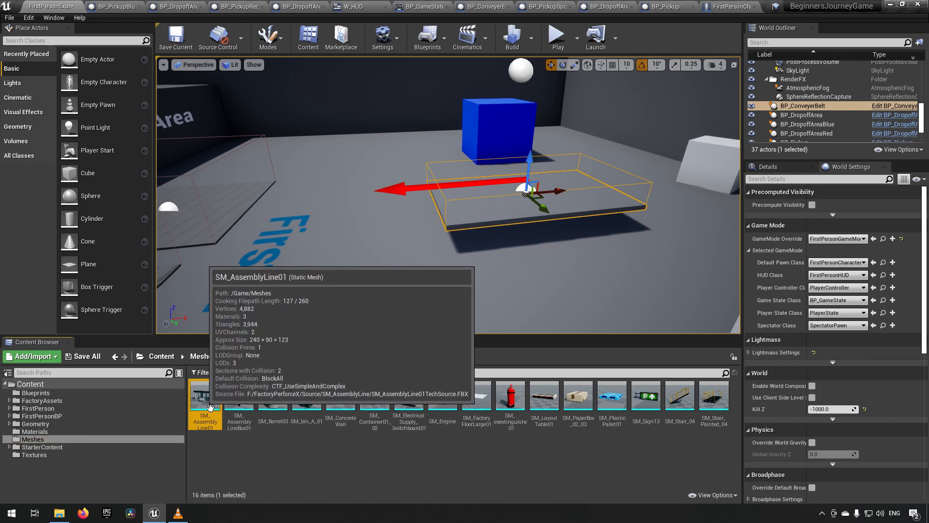
double_click(216, 396)
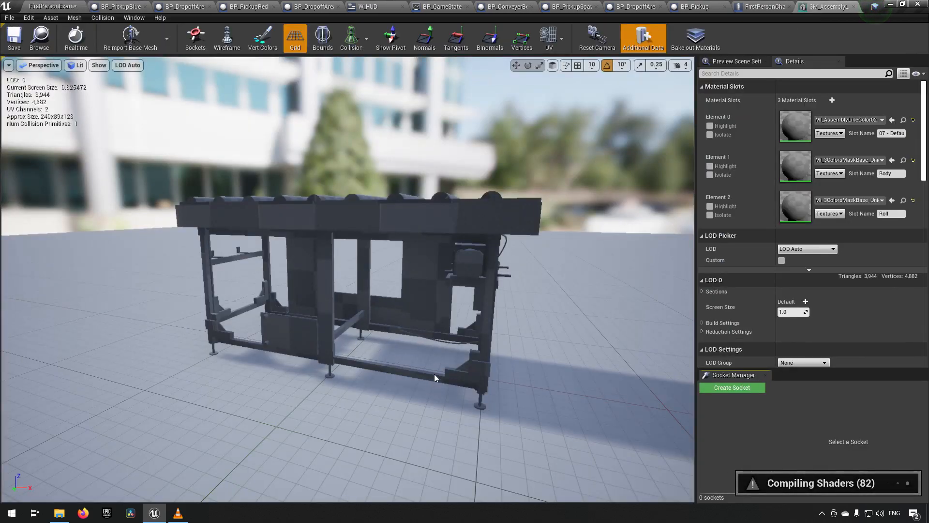
right_click_drag(434, 374, 58, 338)
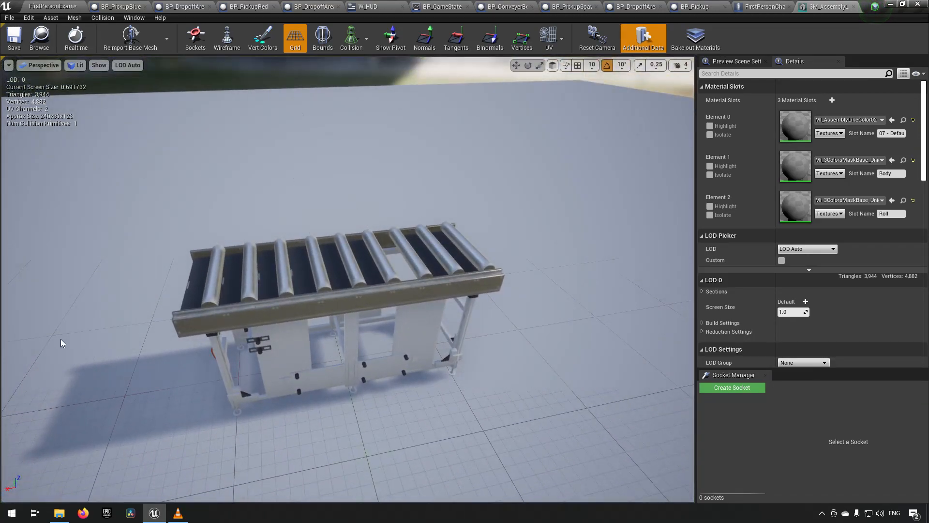
Replace the BeltMesh static mesh in BP_ConveyerBelt with SM_AssemblyLine01 and reset its scale to 1.0 on all axes.
left_click(52, 6)
left_click(205, 401)
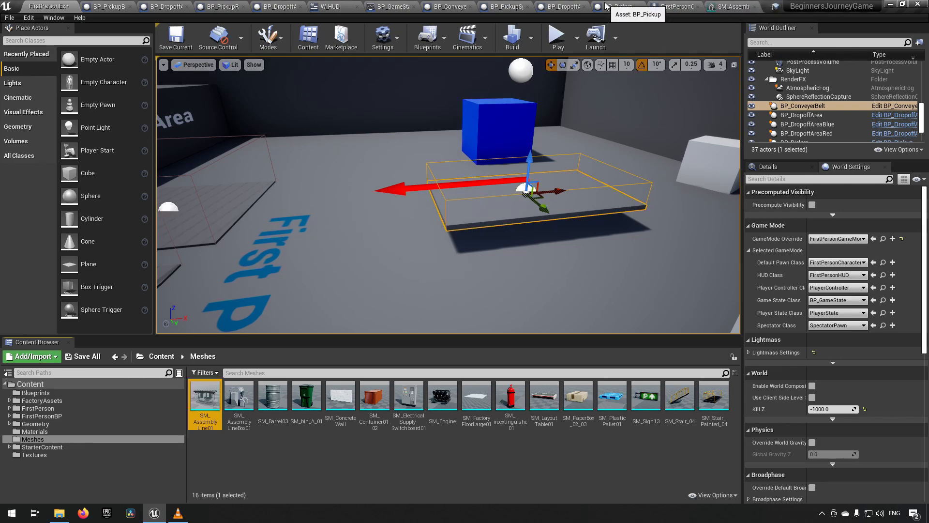
left_click(444, 7)
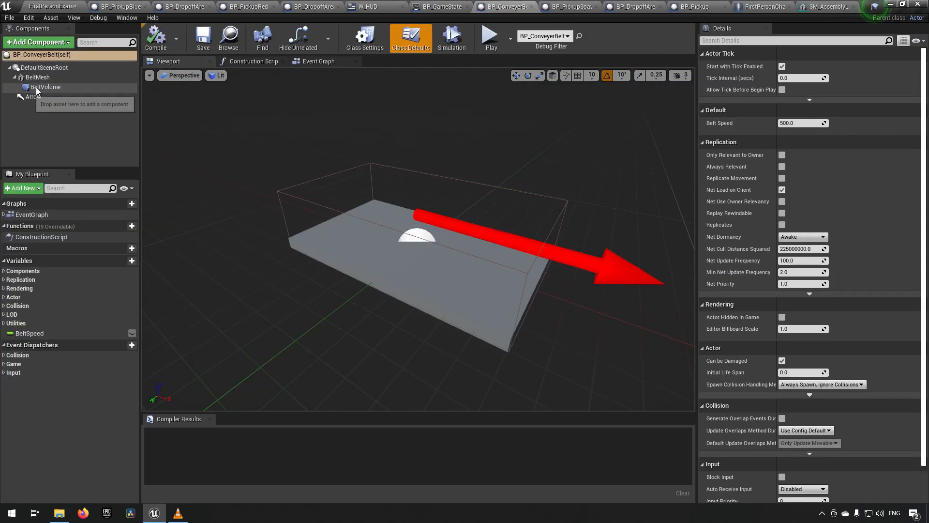
left_click(51, 6)
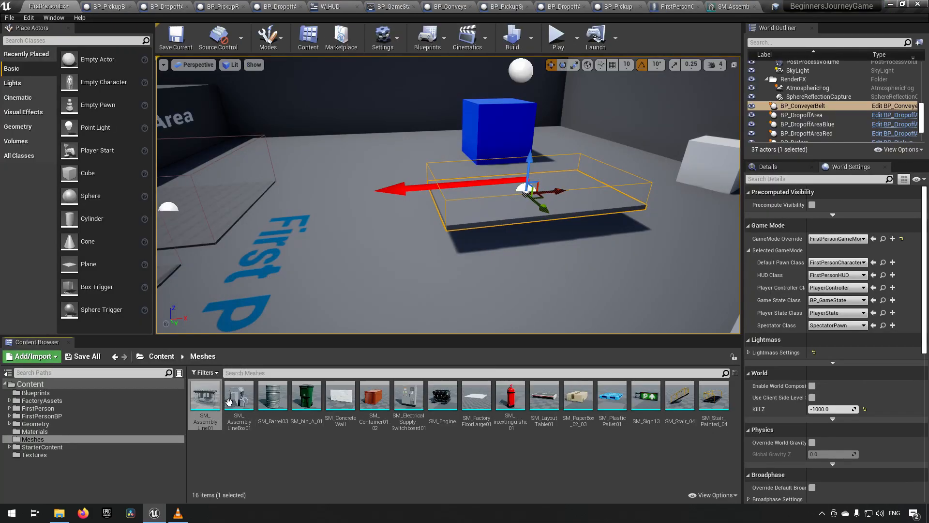
left_click(458, 10)
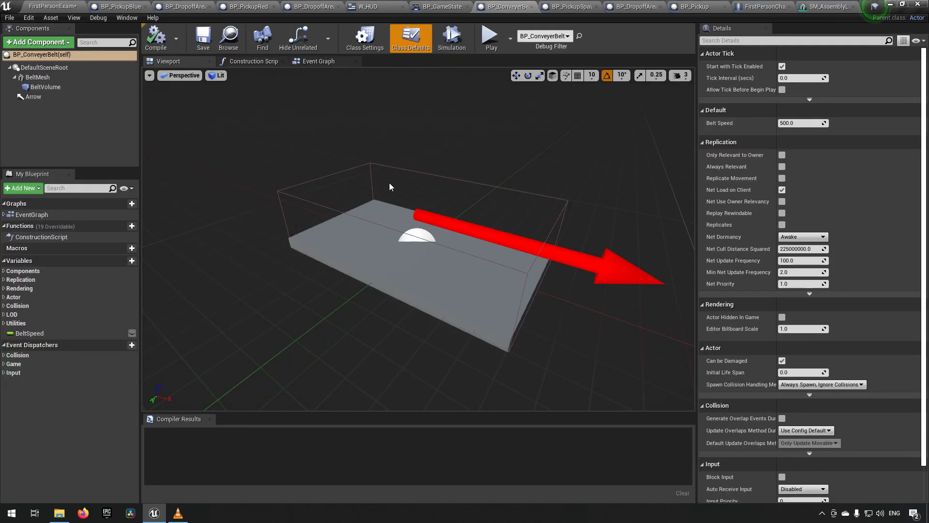
left_click(53, 79)
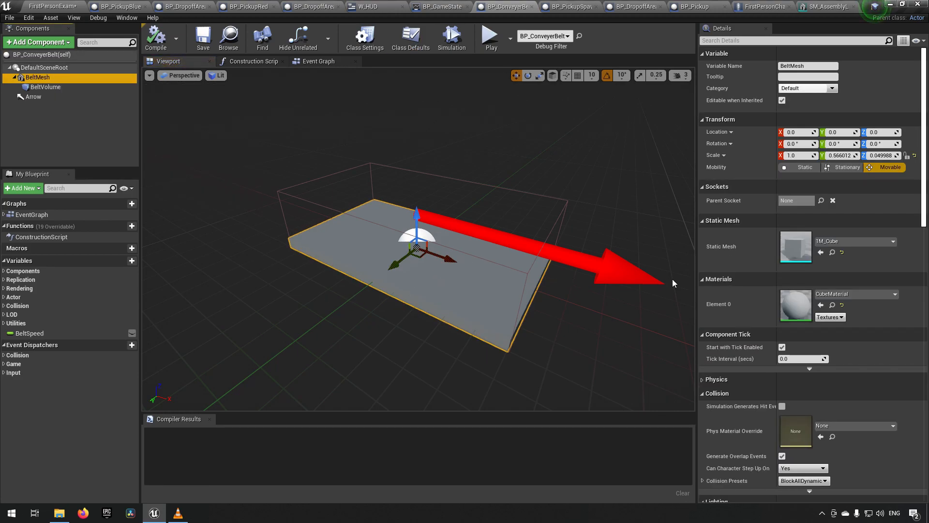
left_click(820, 252)
right_click_drag(581, 208, 319, 172)
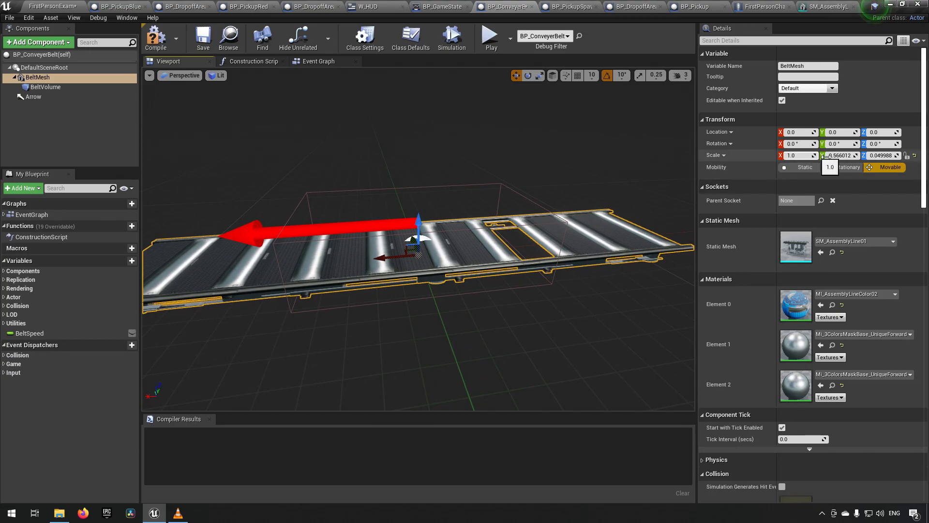
left_click(914, 156)
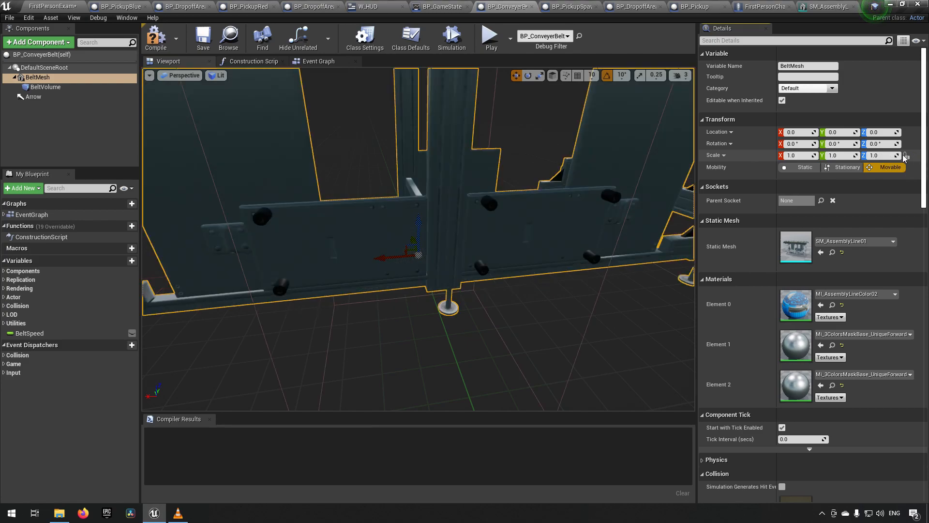
right_click_drag(508, 211, 357, 154)
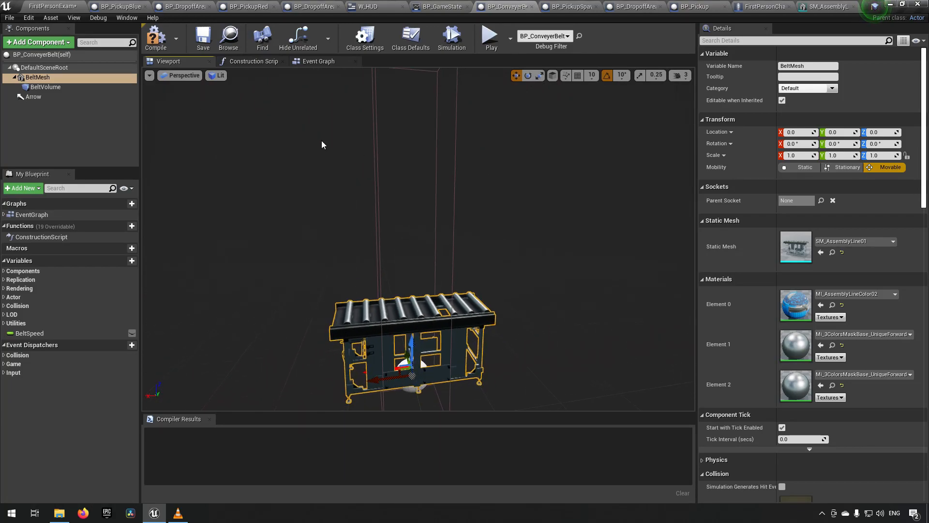
Check the BeltVolume box around the new mesh, compile and save BP_ConveyerBelt, and view the belt in the level.
left_click(48, 86)
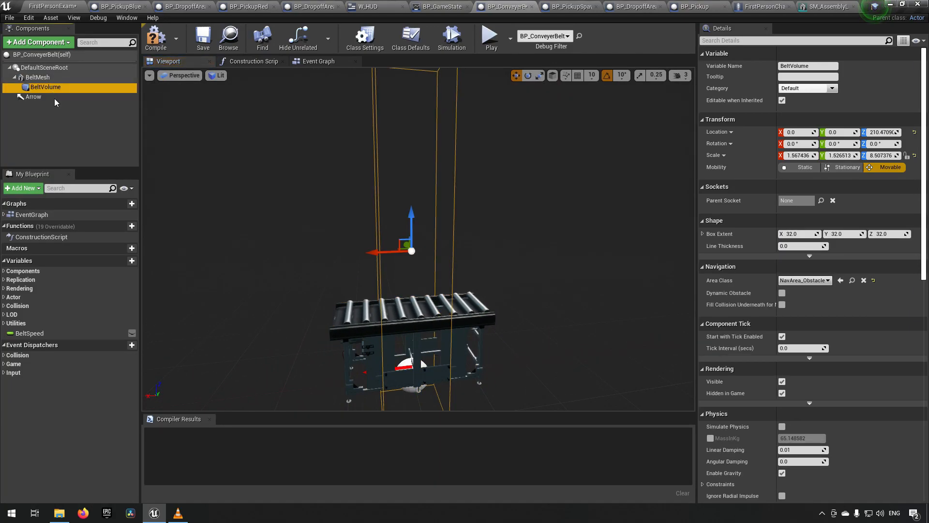
key("f")
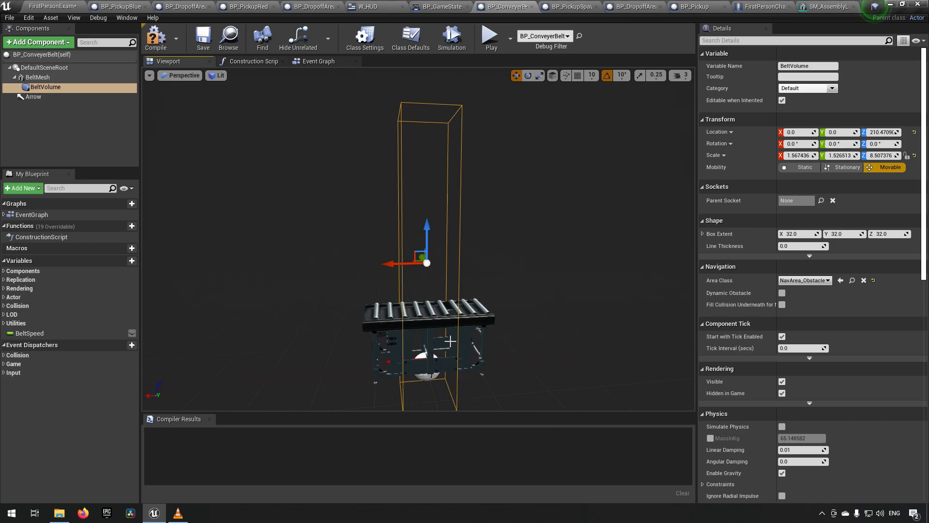
right_click_drag(455, 311, 455, 334)
left_click(155, 39)
left_click(199, 41)
left_click(53, 7)
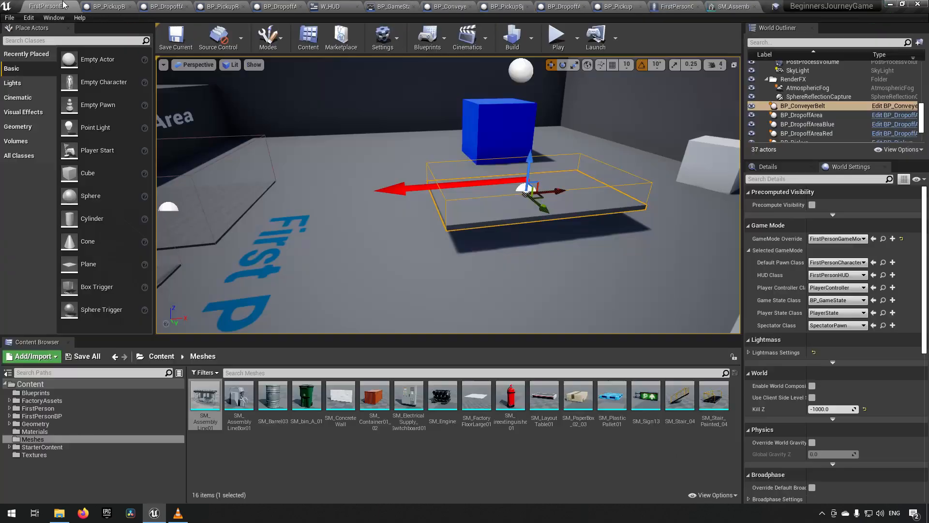
right_click_drag(448, 195, 416, 206)
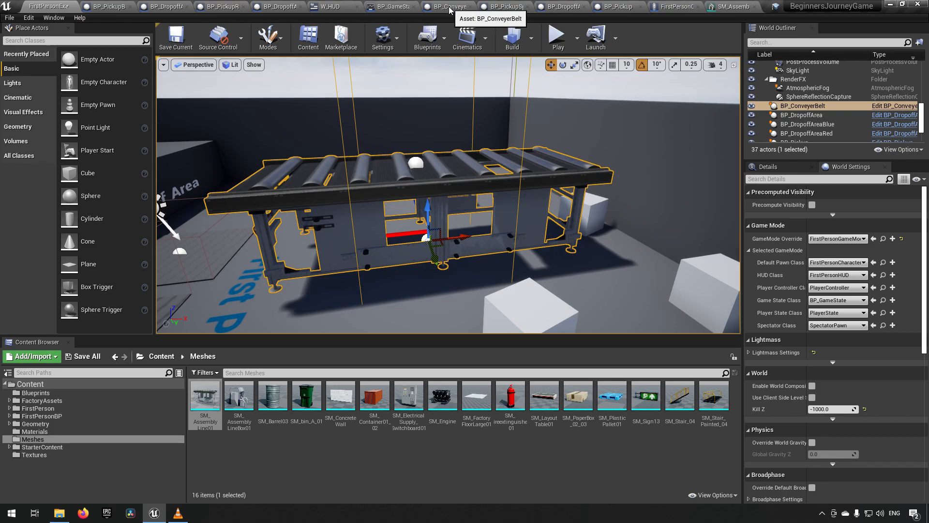
Undock the BP_ConveyerBelt editor into a floating window, then resize and place it below the conveyor in the level view.
left_click_drag(449, 5, 526, 93)
left_click(14, 38)
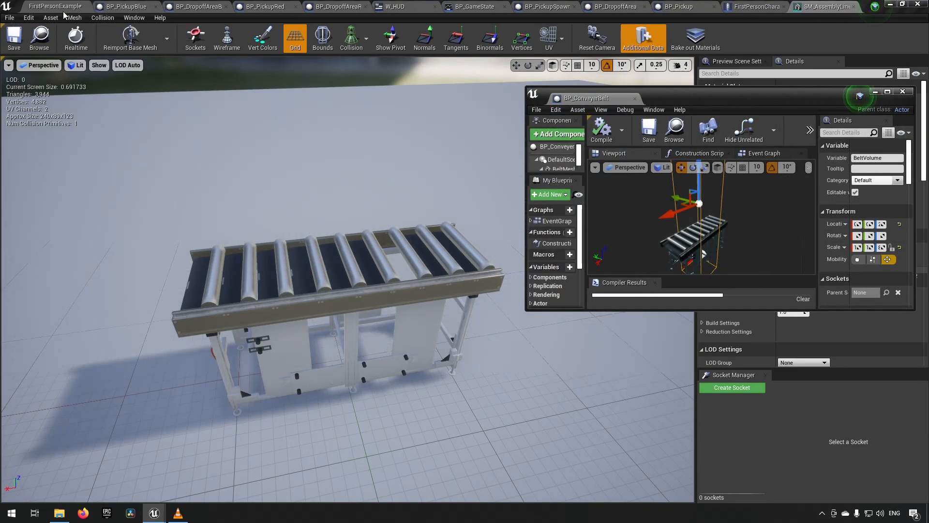
left_click(54, 7)
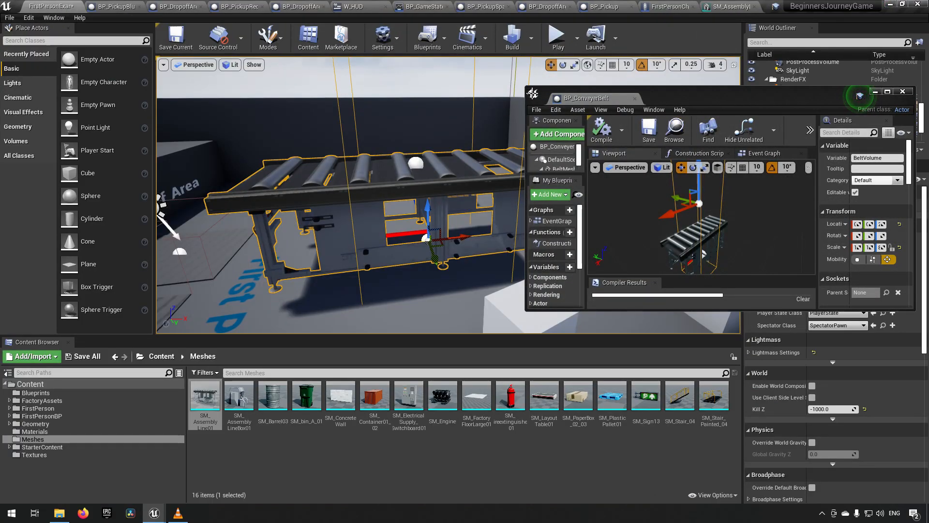
left_click_drag(526, 88, 552, 33)
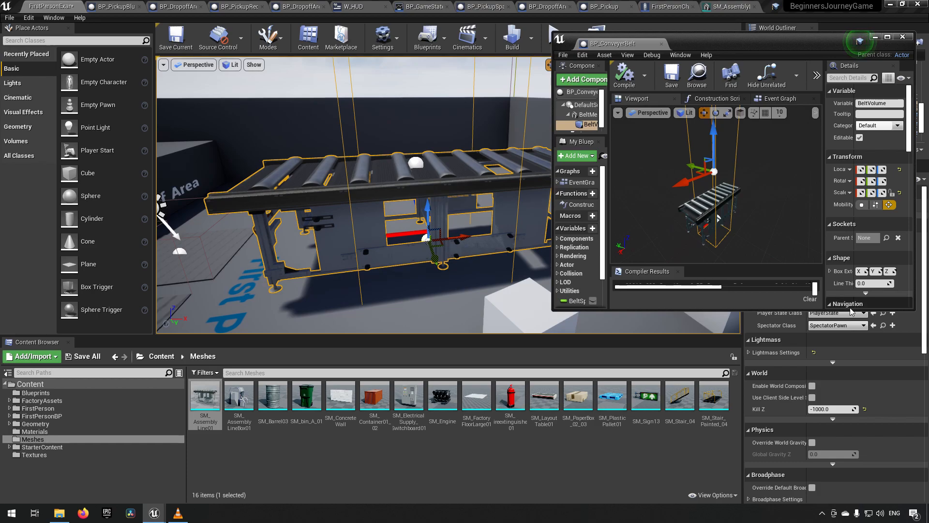
left_click_drag(797, 315, 802, 423)
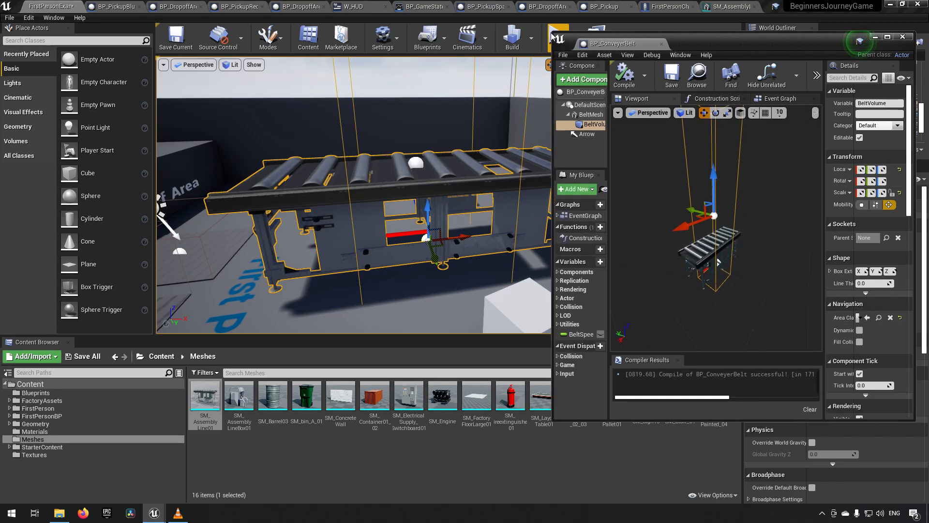
left_click_drag(556, 35, 378, 206)
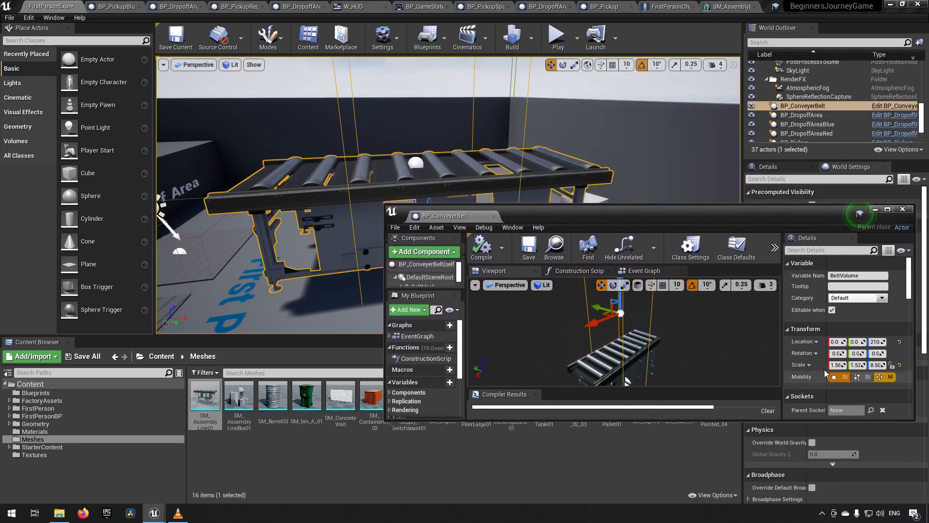
left_click_drag(722, 211, 723, 286)
left_click_drag(387, 280, 251, 273)
Place a BP_PickupBlue actor from the Blueprints folder on the conveyor belt and compare its size with the belt.
right_click_drag(335, 244, 345, 293)
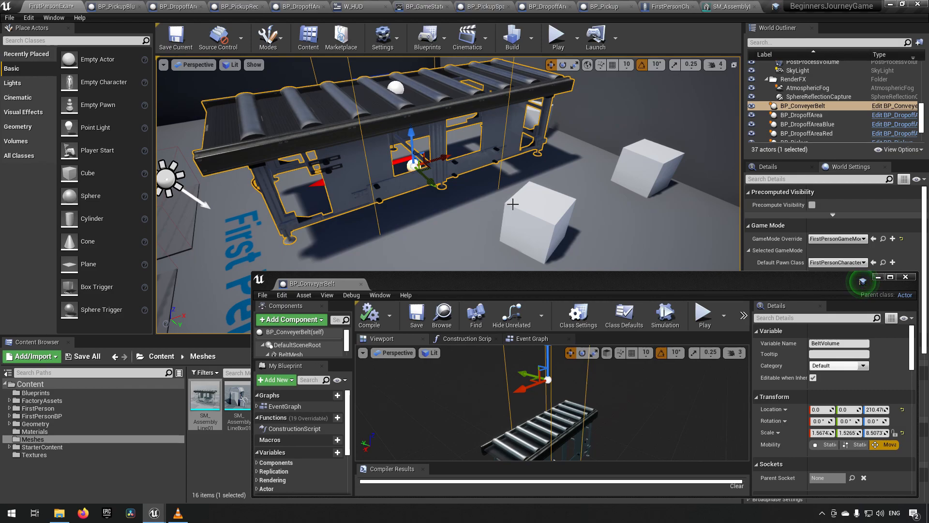
right_click_drag(256, 247, 210, 250)
left_click(44, 393)
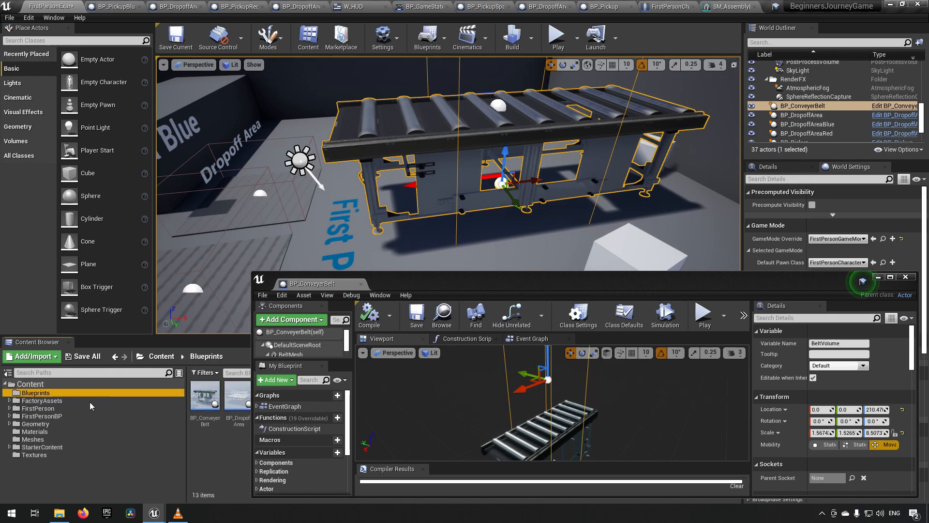
left_click_drag(449, 282, 416, 158)
left_click_drag(409, 395, 385, 128)
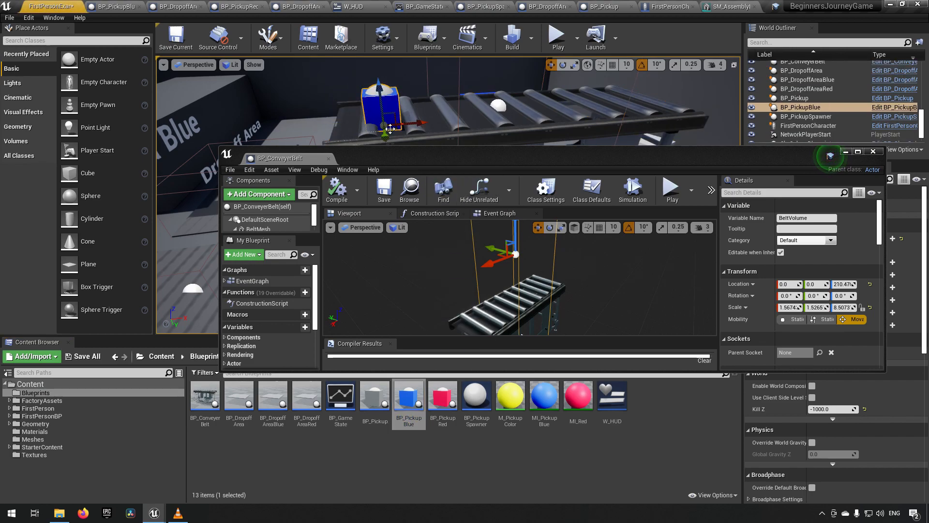
left_click_drag(637, 160, 671, 272)
right_click_drag(605, 203, 672, 213)
key("f")
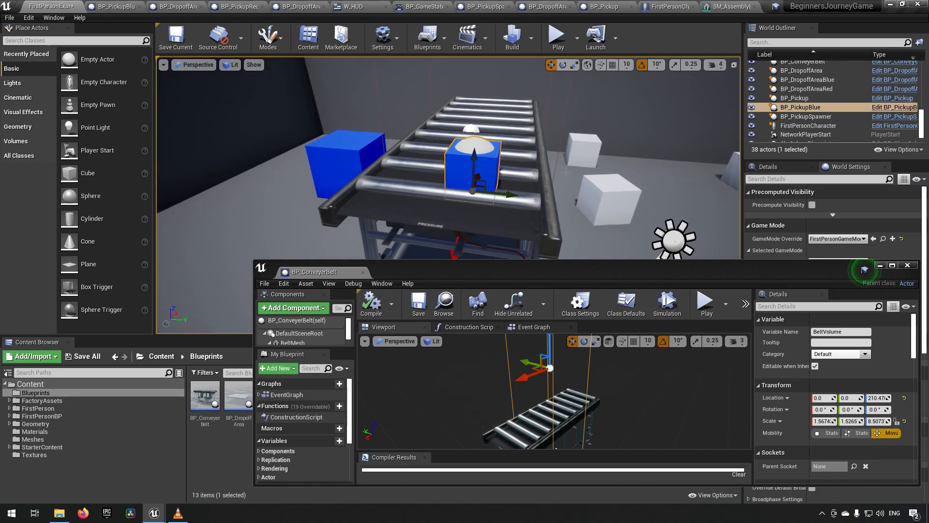
right_click_drag(484, 193, 392, 194)
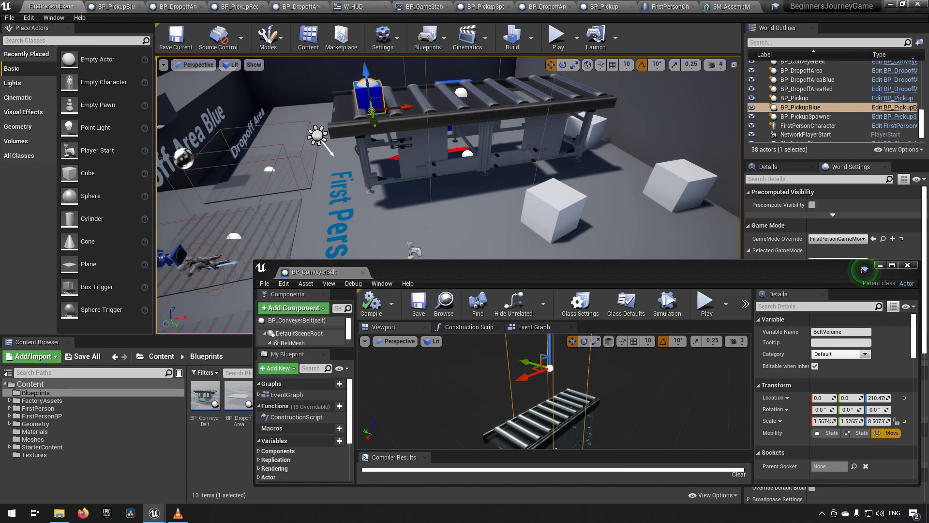
Move the FirstPersonCharacter in the level next to the conveyor as a size reference and view both together.
right_click_drag(500, 188, 440, 213)
left_click(398, 155)
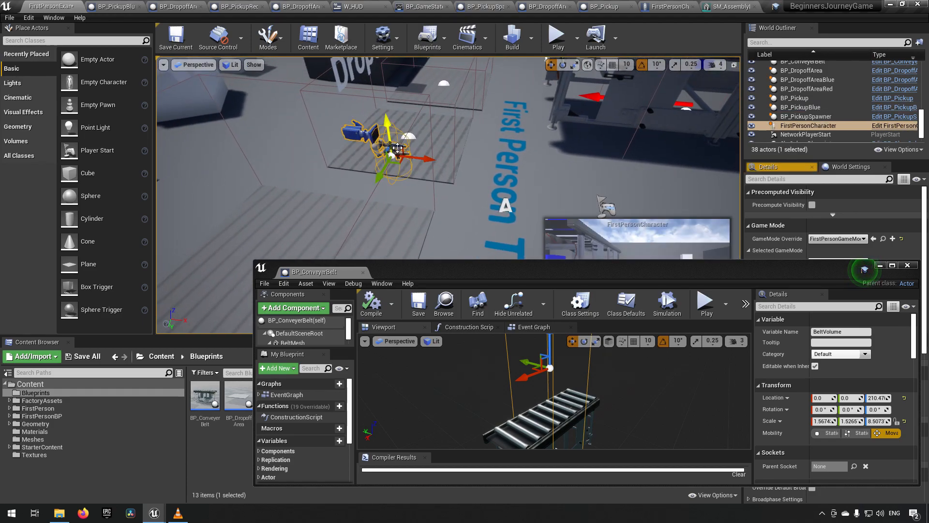
left_click_drag(430, 161, 625, 181)
left_click_drag(579, 199, 570, 150)
right_click_drag(614, 155, 692, 104)
key("w")
left_click_drag(373, 188, 344, 205)
key("s")
right_click_drag(491, 194, 515, 150)
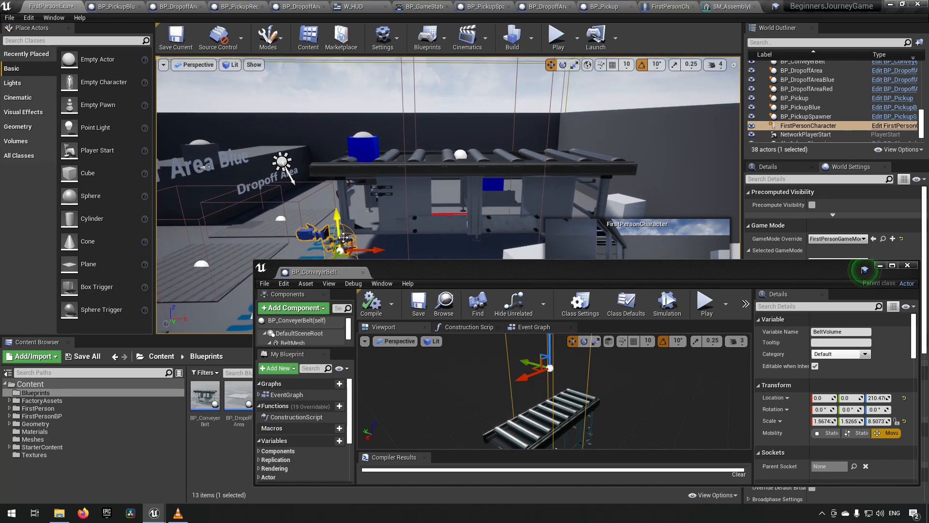
right_click_drag(485, 217, 499, 259)
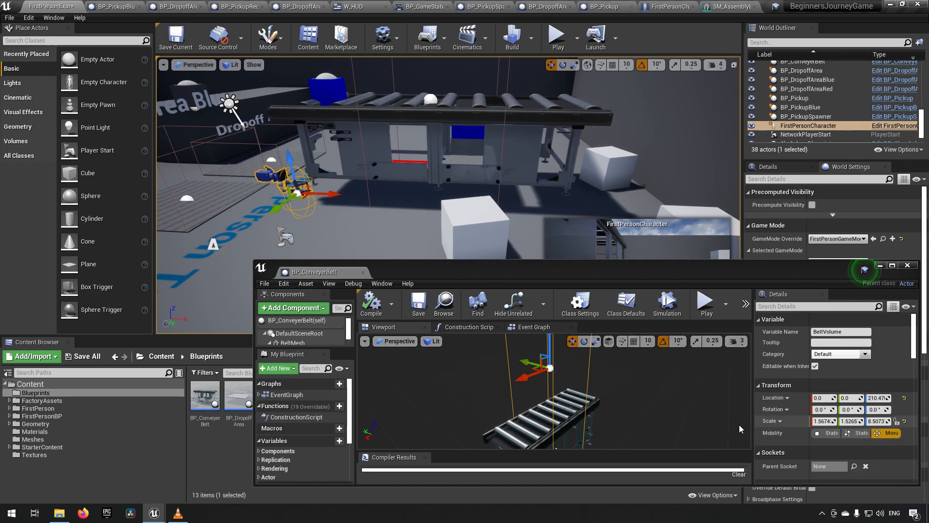
Lock BeltMesh's scale proportions in BP_ConveyerBelt and set its scale to 0.8, then reduce it to 0.5 on all axes.
left_click_drag(303, 347, 301, 378)
left_click(293, 342)
left_click(831, 421)
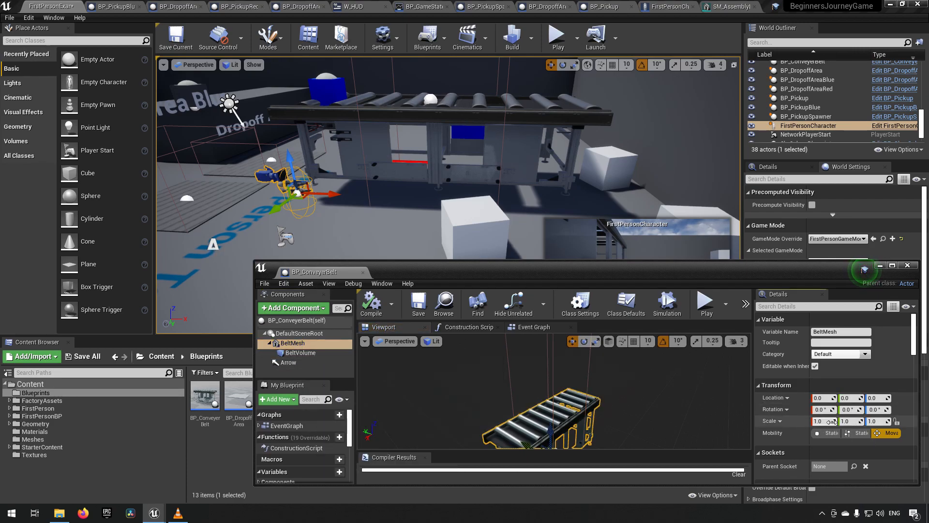
left_click(896, 421)
left_click(828, 422)
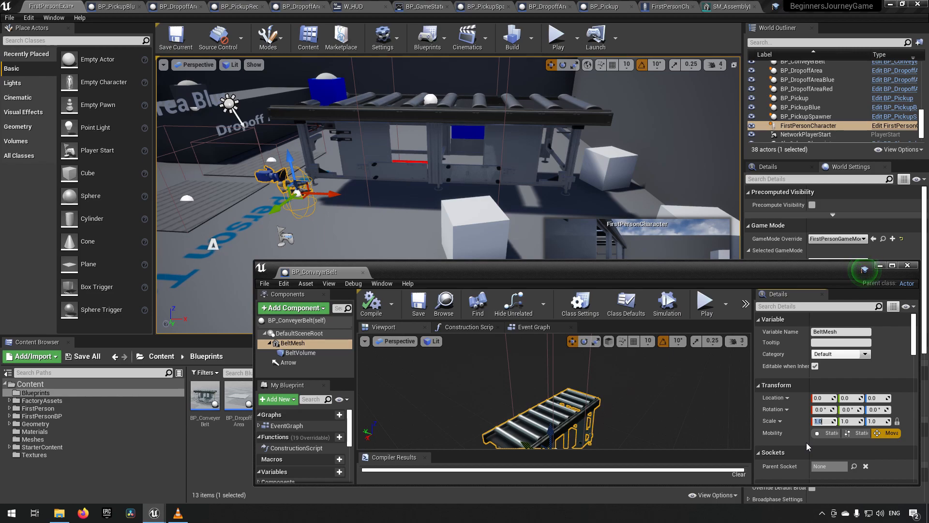
type("0.8")
key("Return")
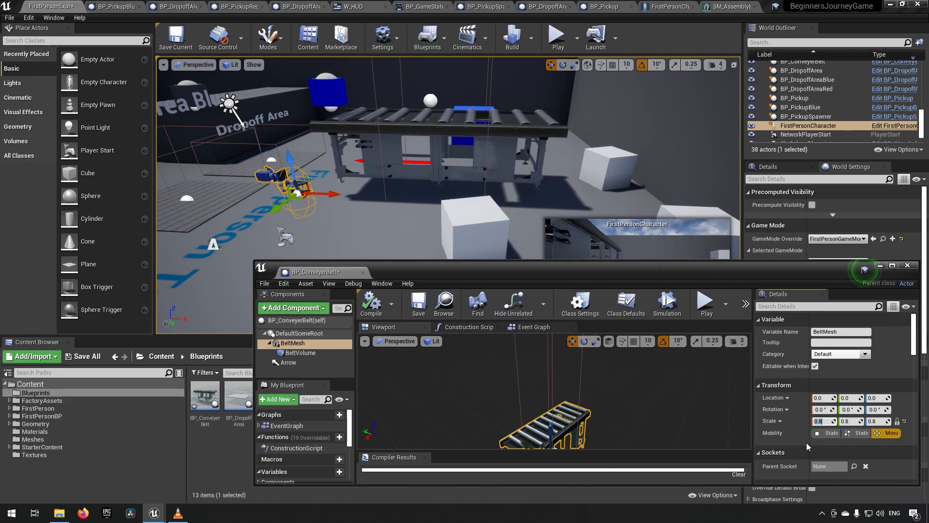
key("Return")
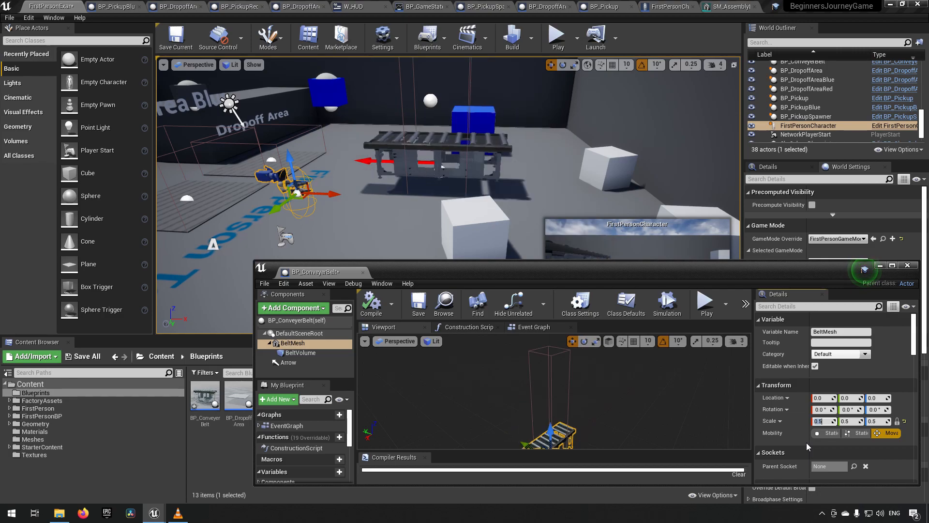
Check the smaller belt against the character in the level and dock the BP_ConveyerBelt editor back among the other editor tabs.
key("w")
right_click_drag(484, 193, 304, 213)
key("s")
key("s")
key("d")
mouse_move(514, 200)
right_mouse_down()
mouse_move(498, 208)
mouse_move(455, 192)
mouse_move(514, 200)
right_mouse_up()
key("w")
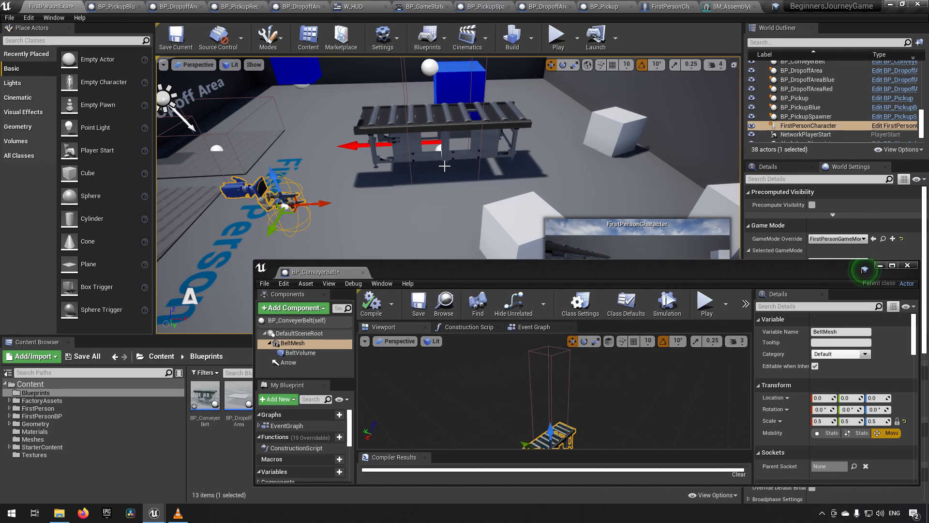
left_click_drag(334, 271, 509, 5)
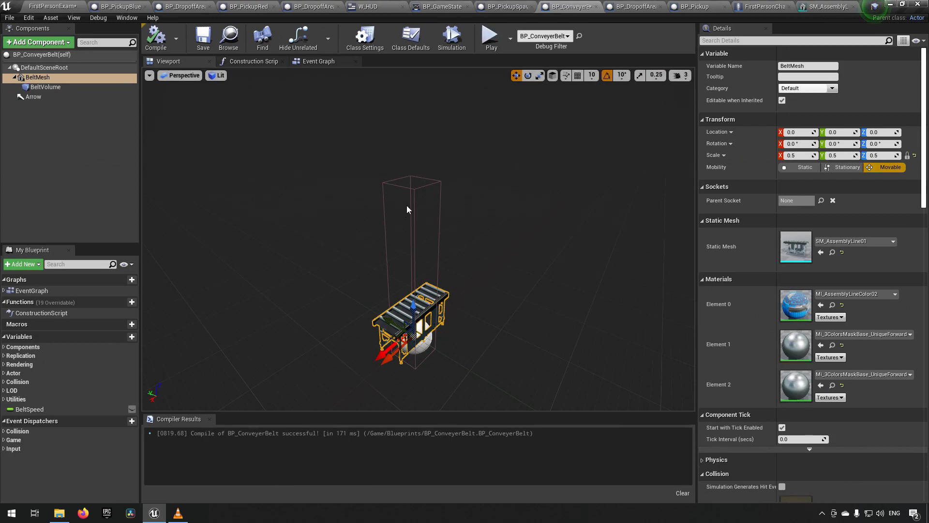
Shrink BeltVolume to a Z scale of about 1.6 and lower it onto the rollers at about Z 151.5.
left_click(414, 188)
key("d")
right_click_drag(414, 188, 322, 157)
key("w")
key("s")
key("e")
key("r")
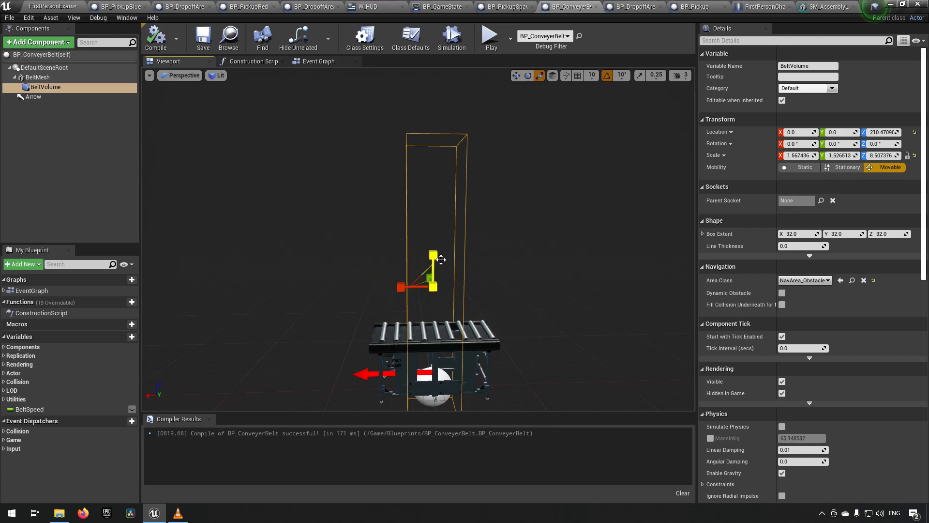
left_click_drag(441, 260, 437, 469)
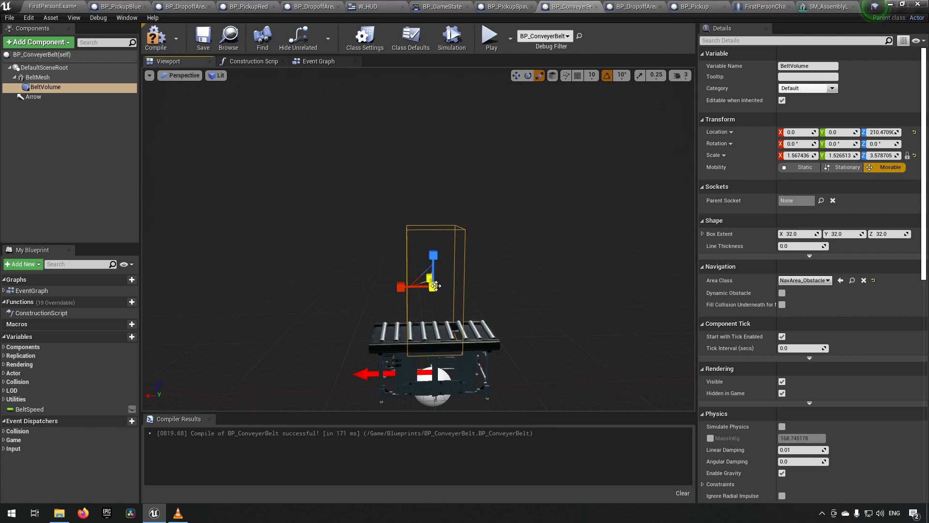
left_click_drag(446, 266, 441, 287)
key("w")
left_click_drag(432, 251, 433, 284)
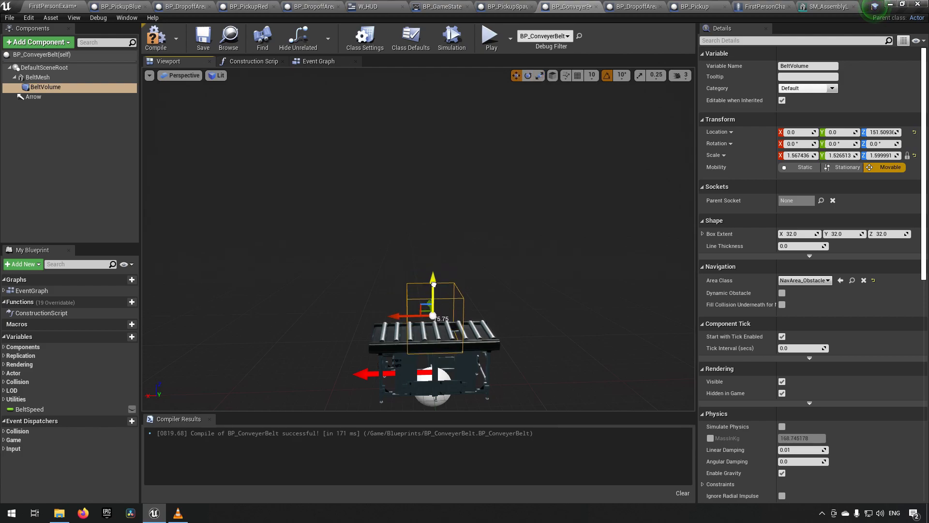
Stretch BeltVolume along the belt's length to an X scale of about 3.67 and compile BP_ConveyerBelt.
key("r")
left_click_drag(408, 318, 370, 319)
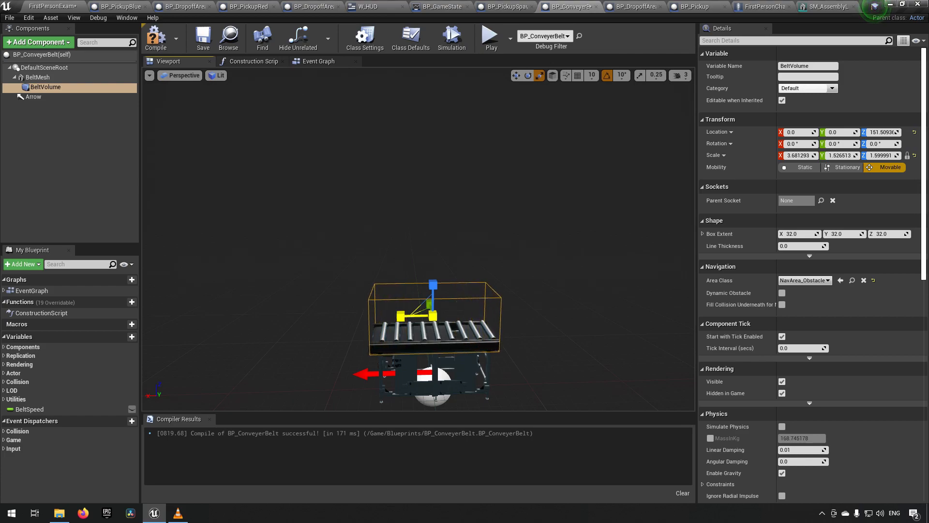
right_click_drag(370, 319, 227, 323)
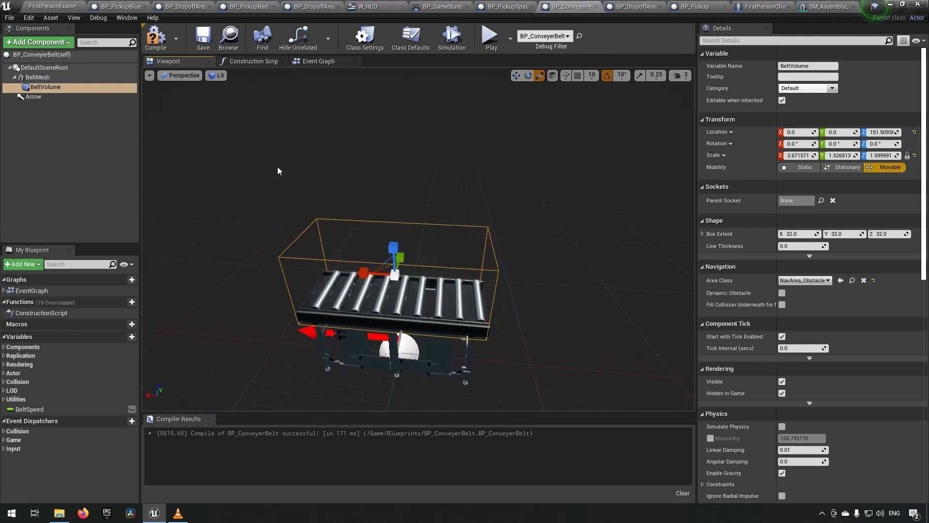
left_click(156, 37)
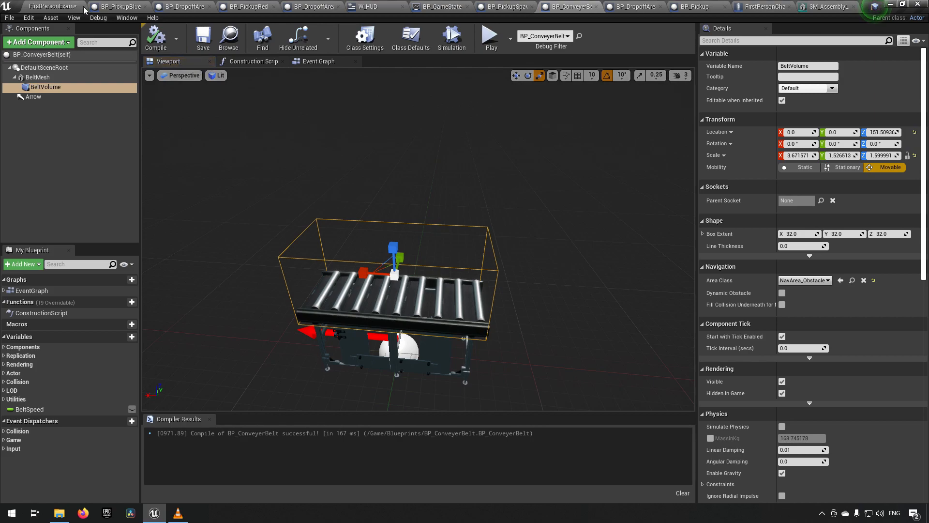
Raise BP_PickupSpawner above the belt end opposite the direction arrow and play-test the level.
left_click(63, 6)
right_click_drag(548, 147, 494, 103)
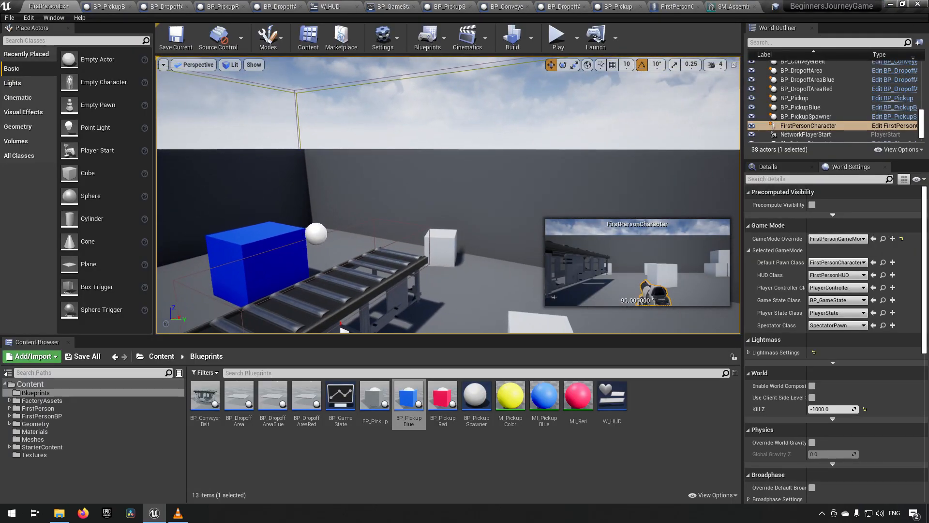
left_click(317, 235)
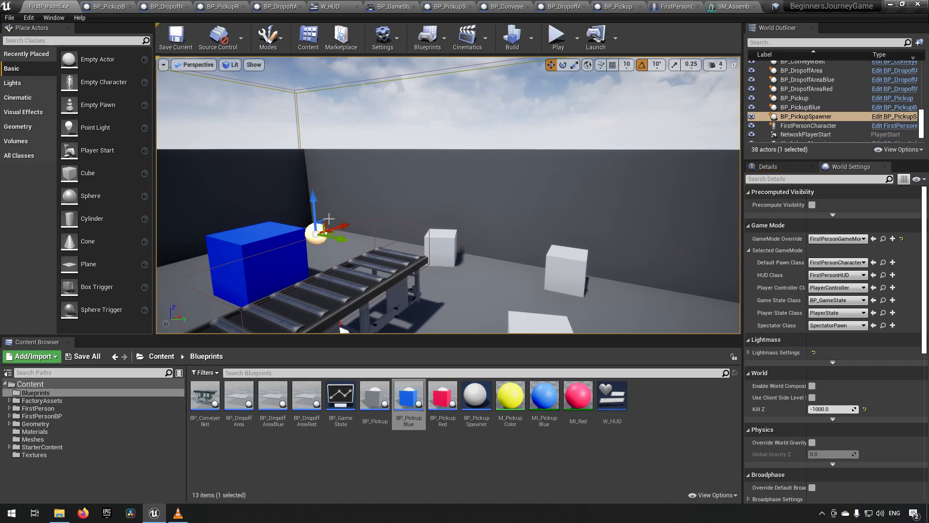
left_click_drag(317, 207, 312, 167)
right_click_drag(344, 203, 252, 197)
left_click_drag(344, 195, 407, 191)
right_click_drag(381, 201, 422, 322)
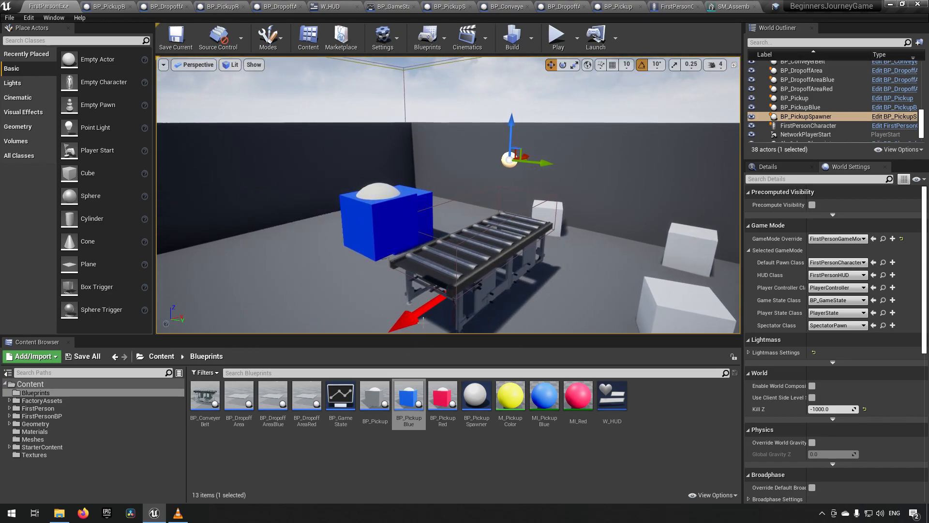
right_click_drag(474, 283, 544, 255)
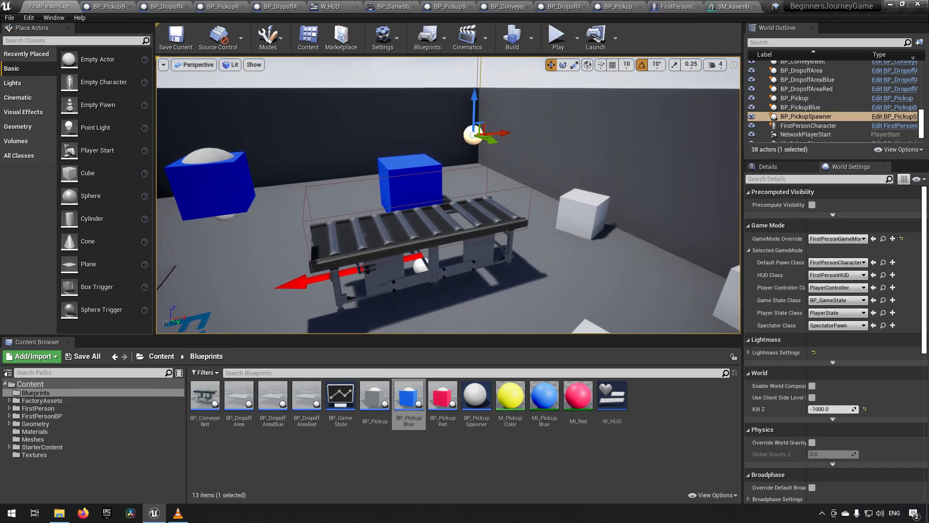
left_click(557, 36)
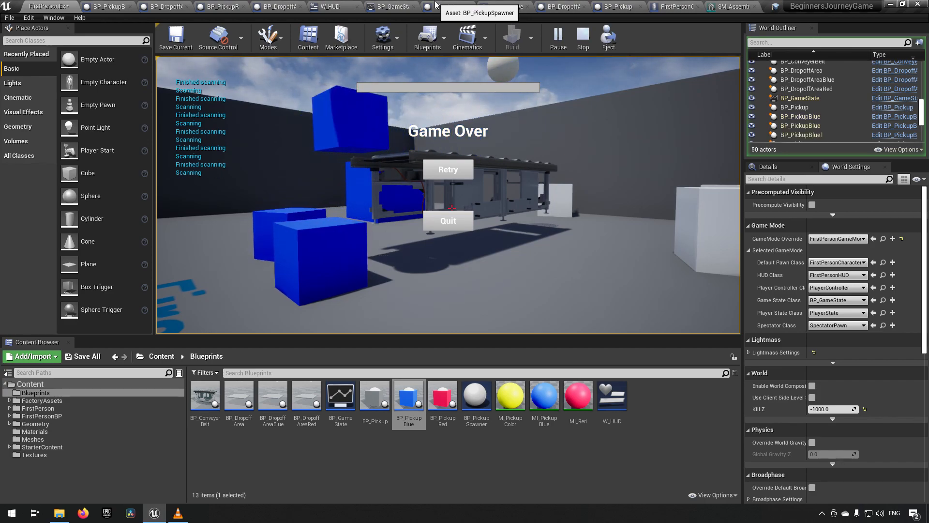
key("Escape")
Drop the BP_ConveyerBelt actor onto the floor, check it in the level, and save the current level.
right_click_drag(572, 164, 435, 182)
left_click(435, 182)
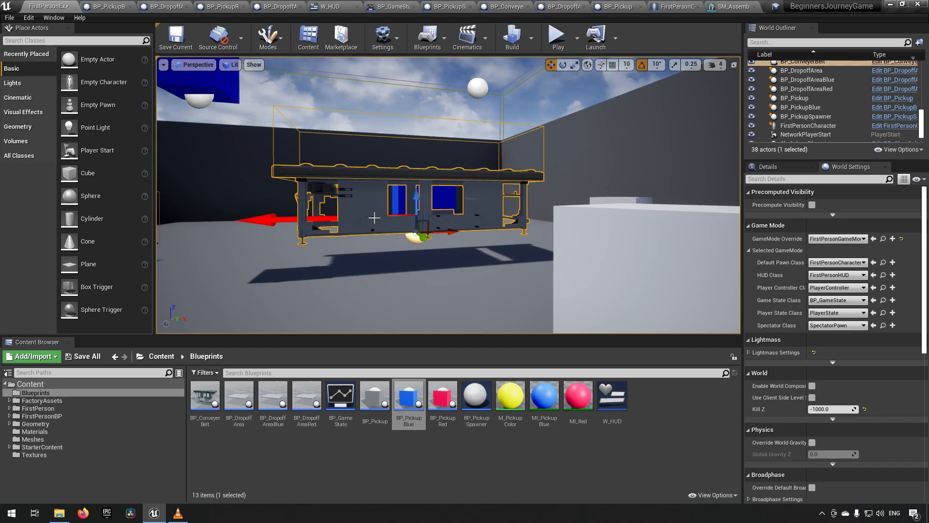
key("End")
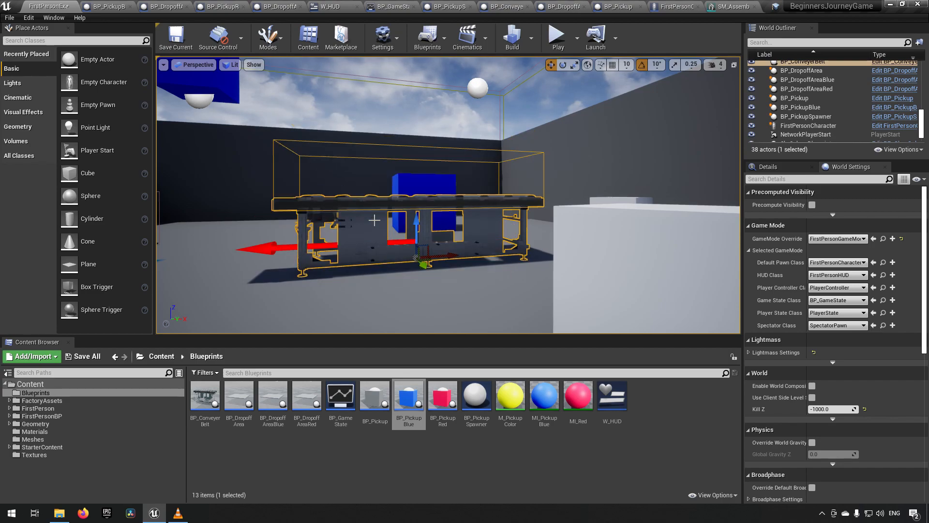
mouse_move(512, 233)
right_mouse_down()
mouse_move(484, 256)
mouse_move(523, 213)
mouse_move(503, 242)
mouse_move(511, 234)
right_mouse_up()
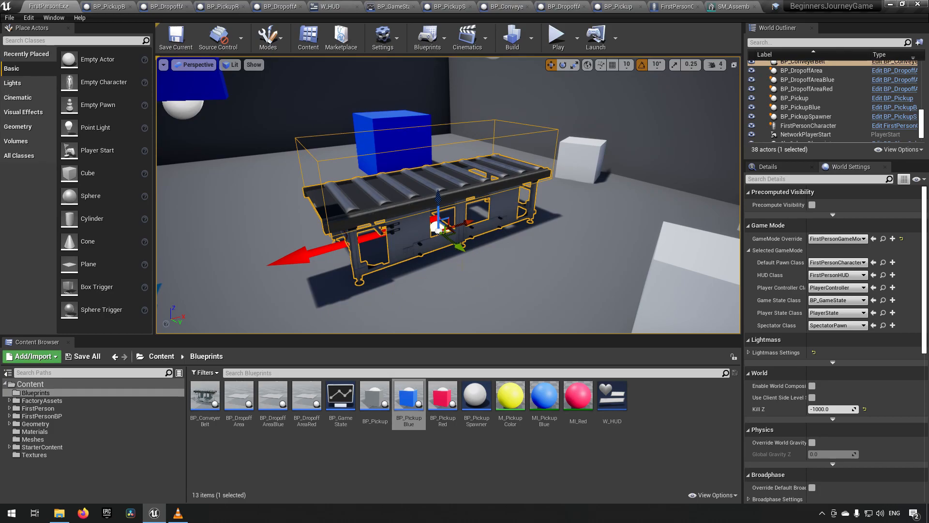
right_click_drag(448, 195, 341, 193)
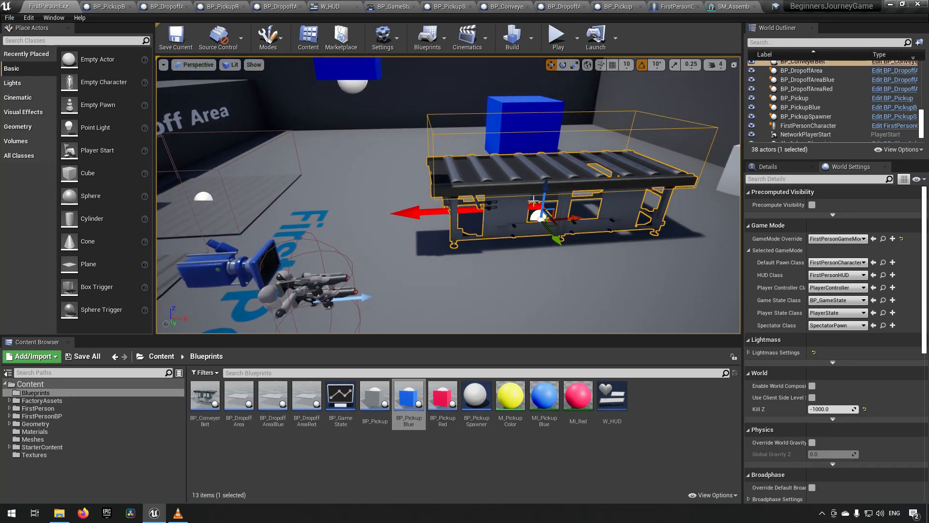
mouse_move(341, 194)
right_mouse_down()
mouse_move(380, 194)
mouse_move(331, 198)
right_mouse_up()
left_click(168, 41)
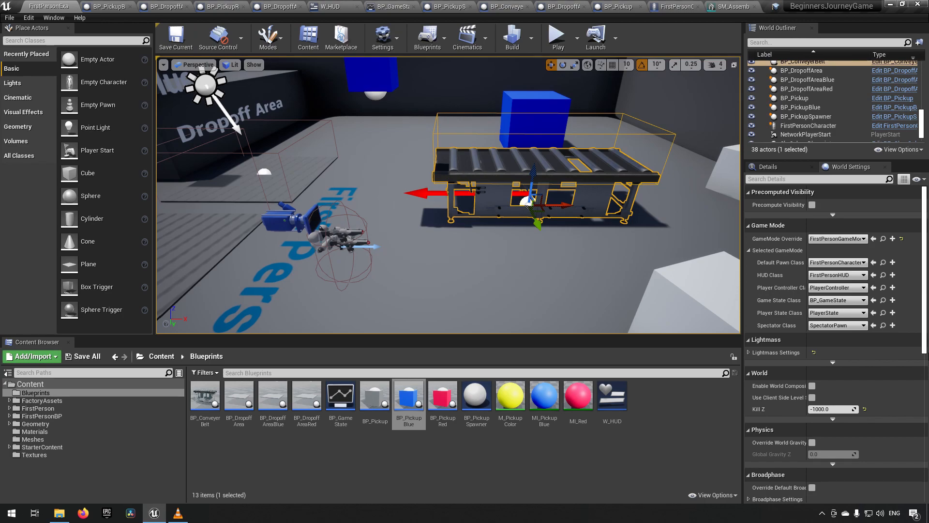
Inspect DropOffAreaMesh in the BP_DropoffArea viewport and look through the level project's Meshes folder for a replacement mesh.
left_click(30, 384)
right_click_drag(567, 226, 296, 220)
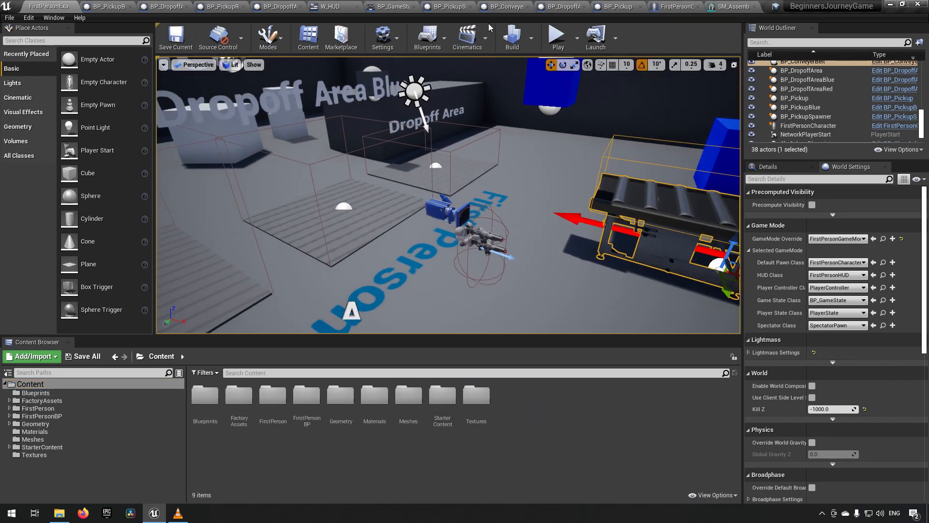
left_click(564, 7)
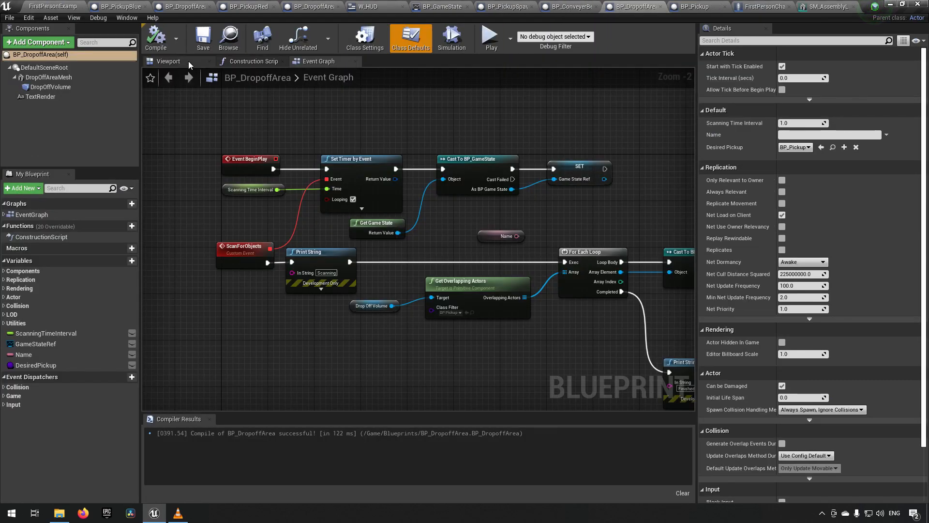
left_click(188, 65)
right_click_drag(418, 239, 493, 271)
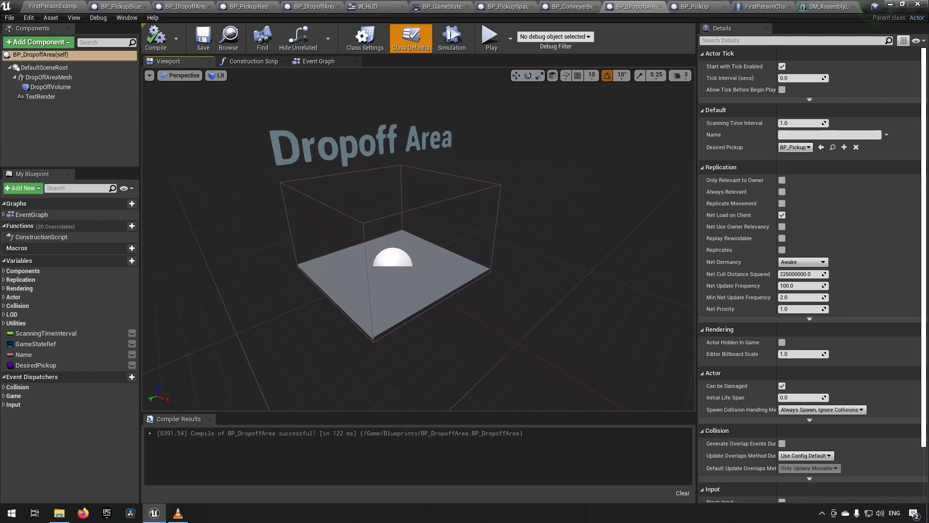
left_click(73, 78)
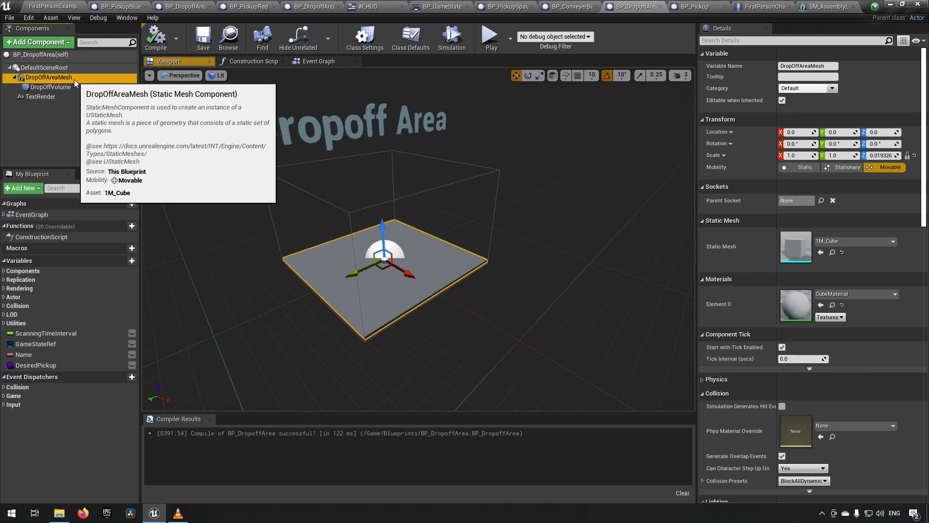
left_click(66, 5)
left_click(59, 438)
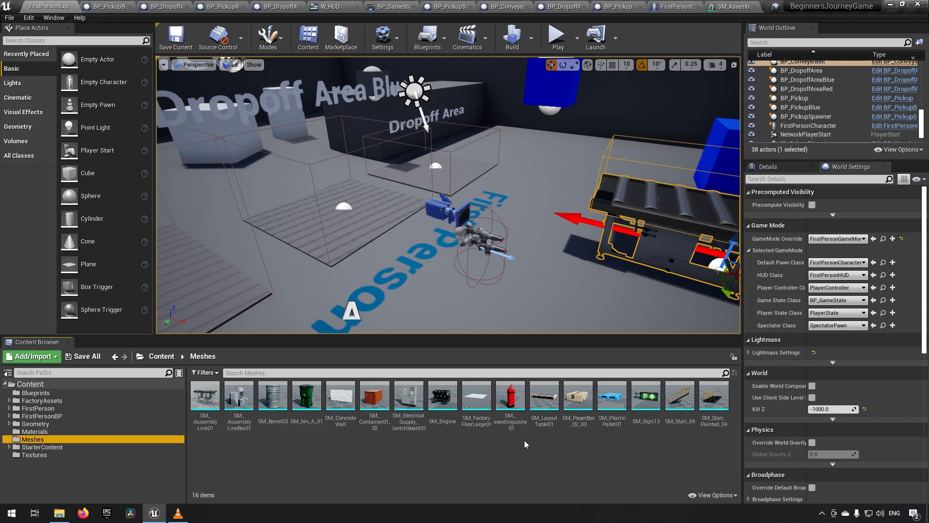
Assign SM_LayoutTable01 from the Meshes folder as the static mesh of DropOffAreaMesh in BP_DropoffArea.
left_click(552, 412)
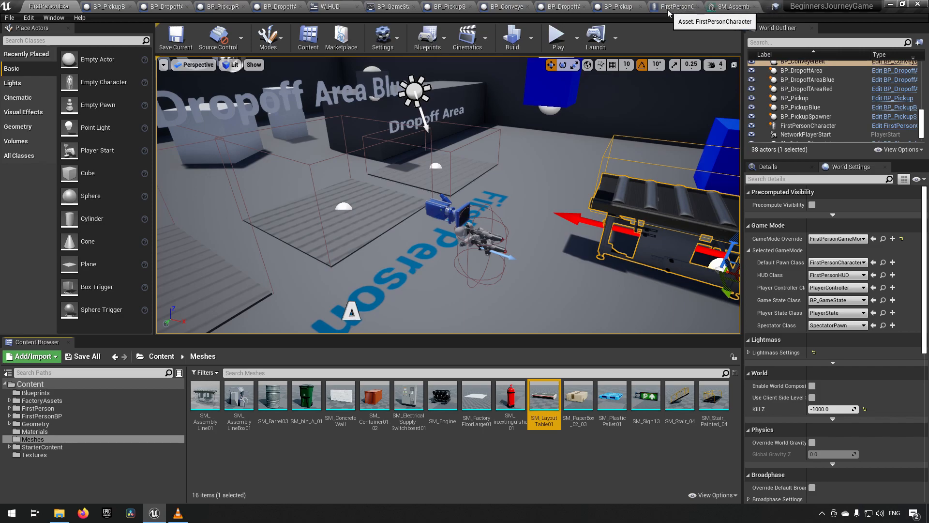
middle_click(732, 5)
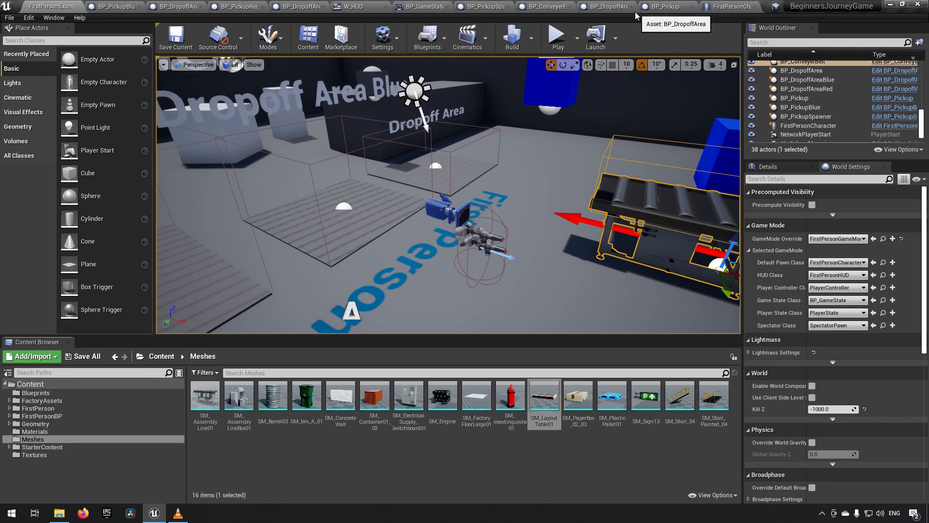
left_click(604, 6)
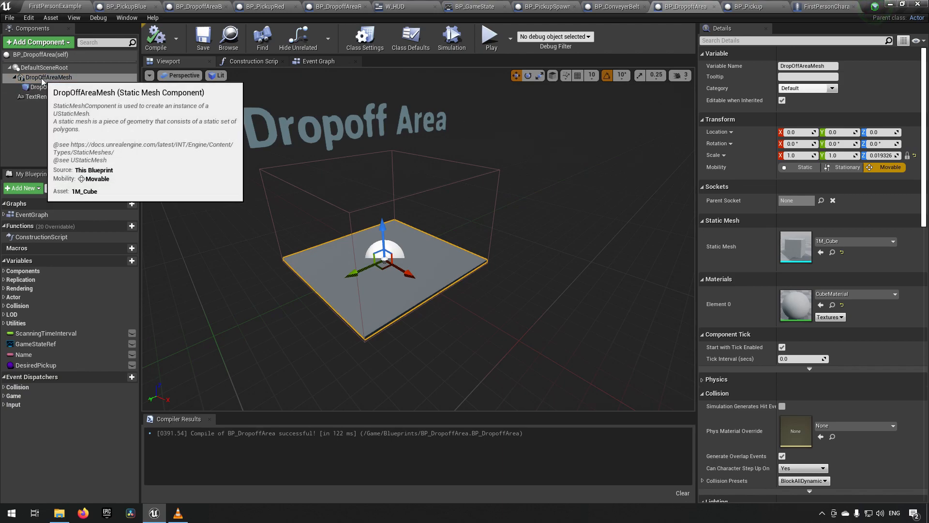
left_click(820, 252)
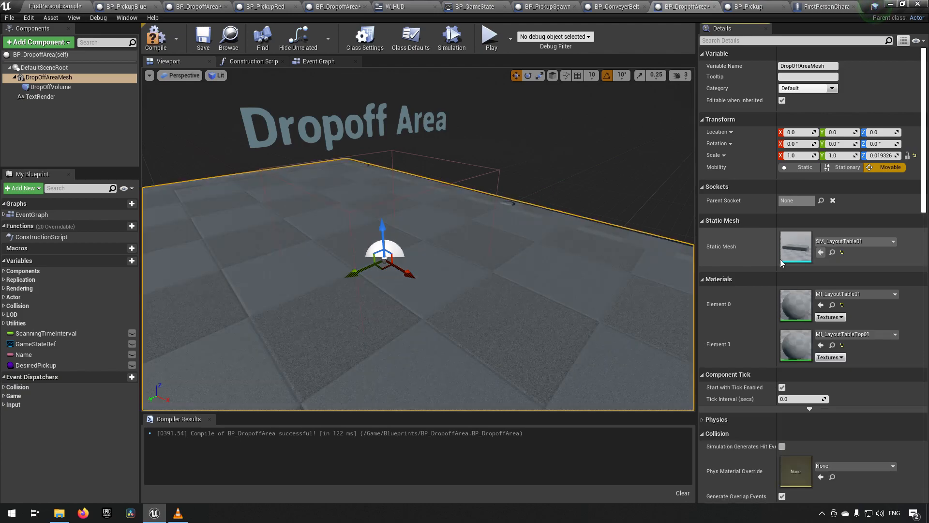
Reset DropOffAreaMesh's scale to default, compile and save BP_DropoffArea, and return to the level.
right_click_drag(608, 187, 571, 196)
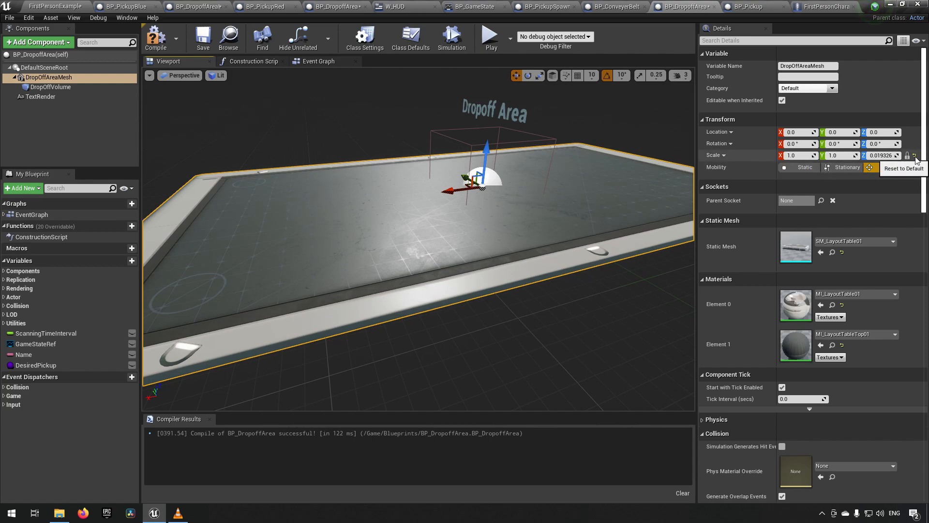
left_click(915, 157)
right_click_drag(605, 193, 537, 196)
left_click(156, 39)
left_click(203, 39)
left_click(70, 5)
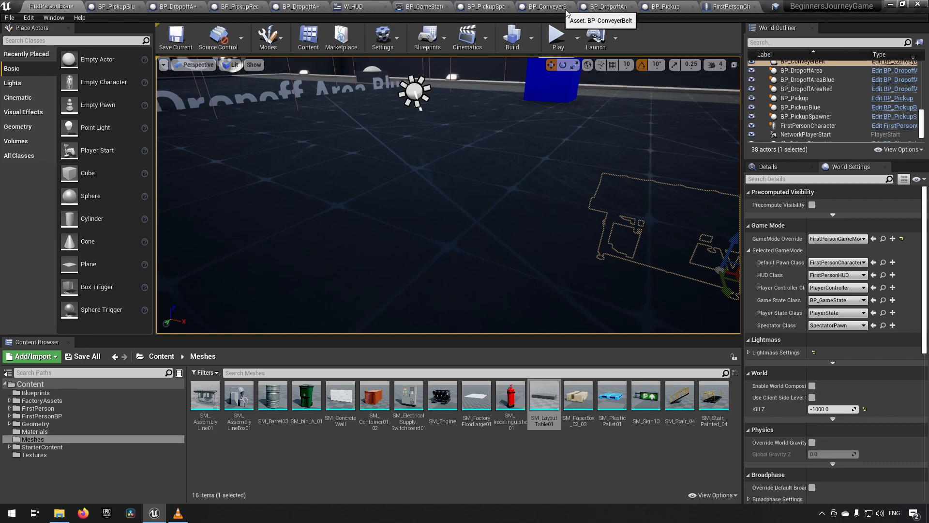
Undock the BP_DropoffArea editor into a wider floating window over the level and frame the oversized layout tables in the level view.
left_click(602, 6)
left_click_drag(624, 7, 541, 288)
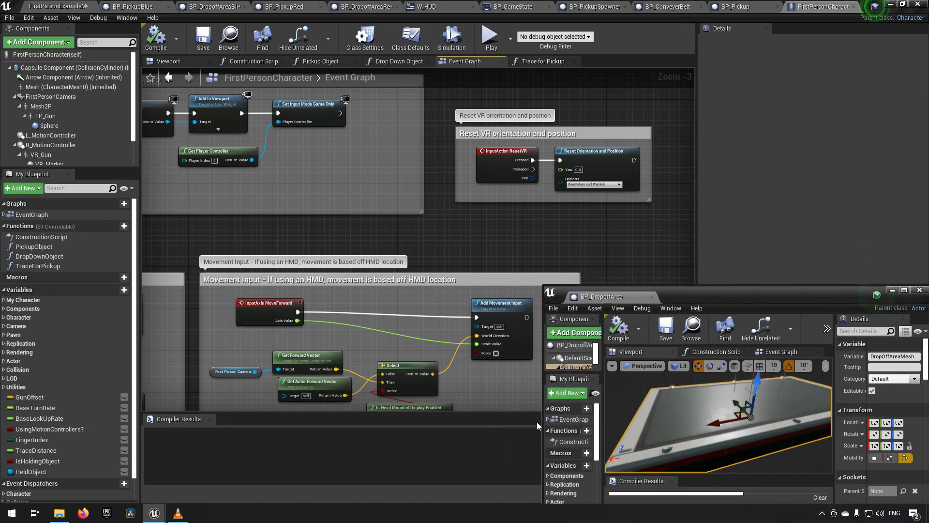
left_click_drag(548, 424, 253, 424)
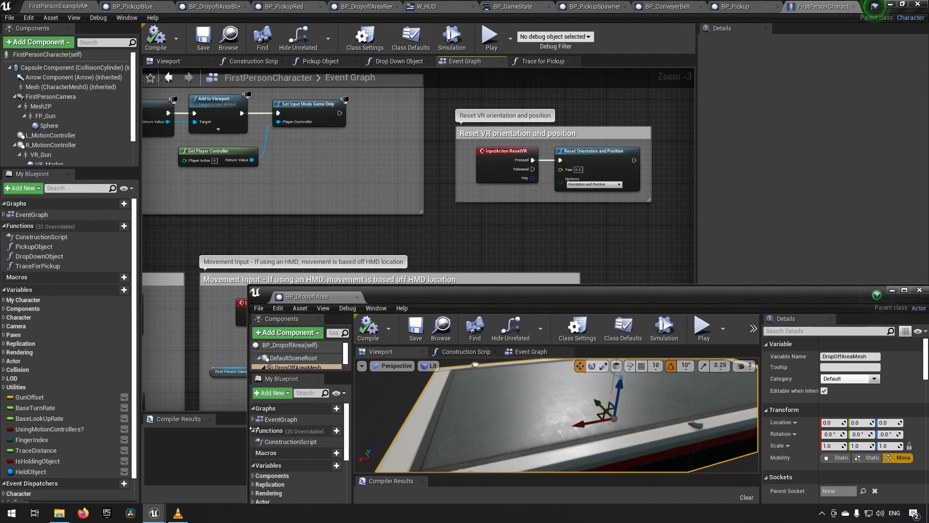
left_click(53, 6)
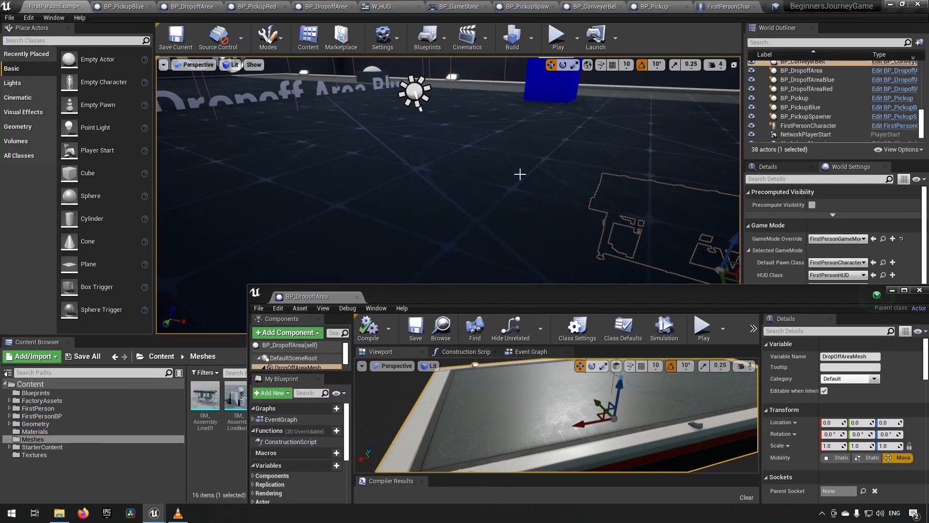
right_click_drag(448, 194, 363, 194)
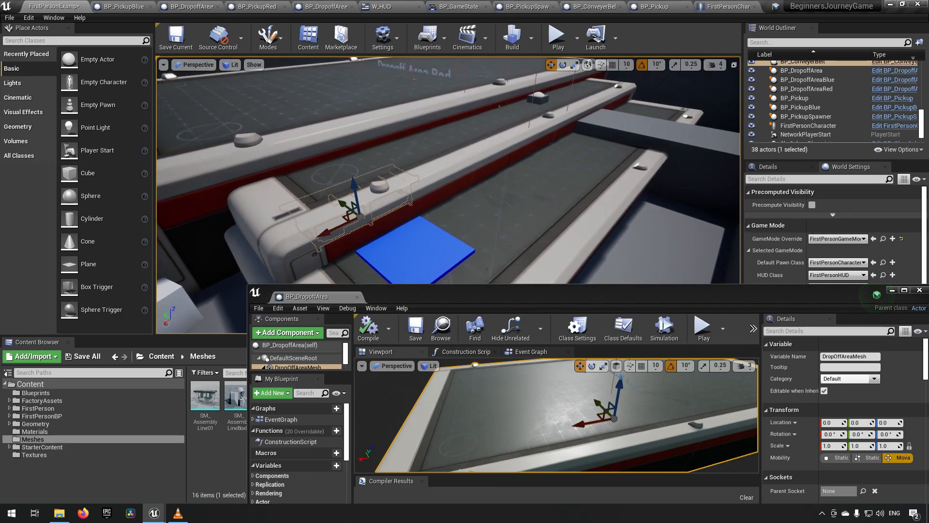
right_click_drag(505, 204, 429, 196)
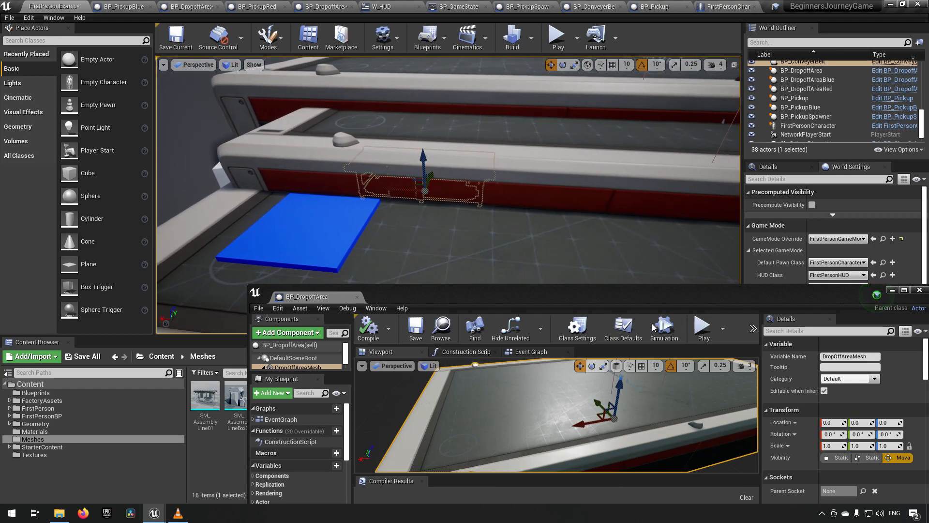
Set DropOffAreaMesh's scale uniformly to 0.2 and check the size of the dropoff tables in the level.
left_click(836, 448)
type("0.2")
key("Return")
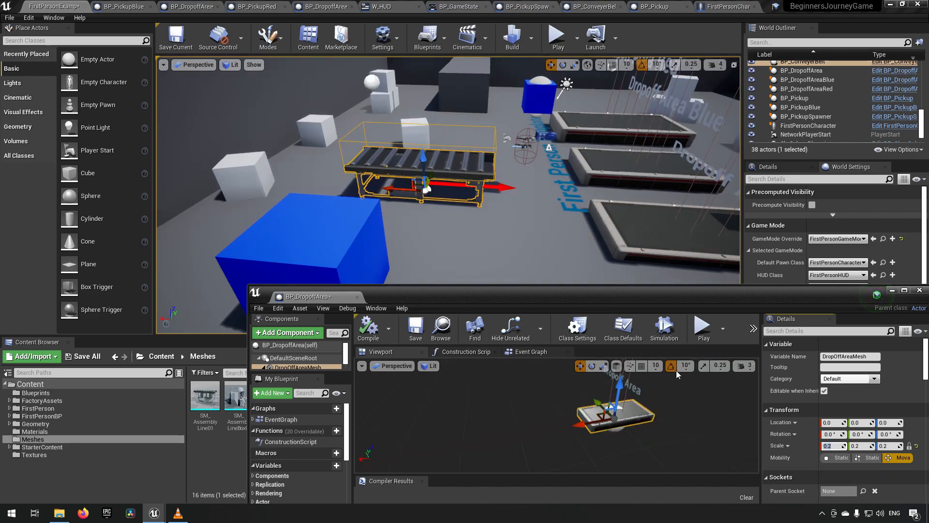
right_click_drag(590, 225, 464, 208)
right_click_drag(388, 200, 309, 196)
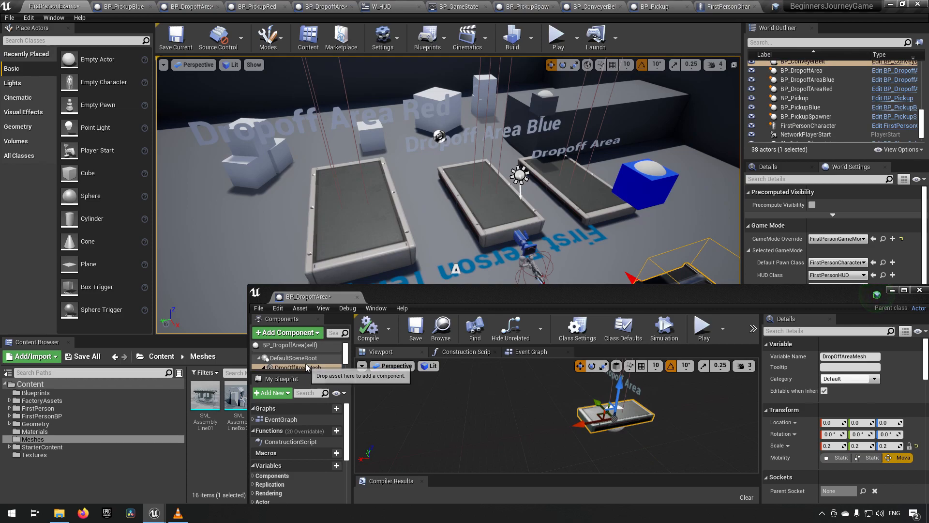
right_click_drag(554, 236, 711, 247)
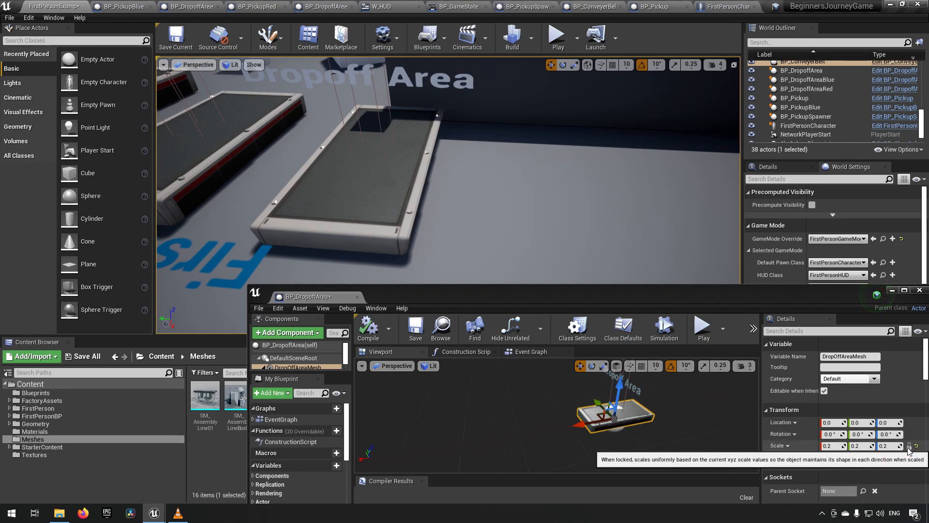
Widen DropOffAreaMesh by setting only its Y scale to 0.3, and dock the BP_DropoffArea editor back among the other open assets.
type("0.3")
key("Return")
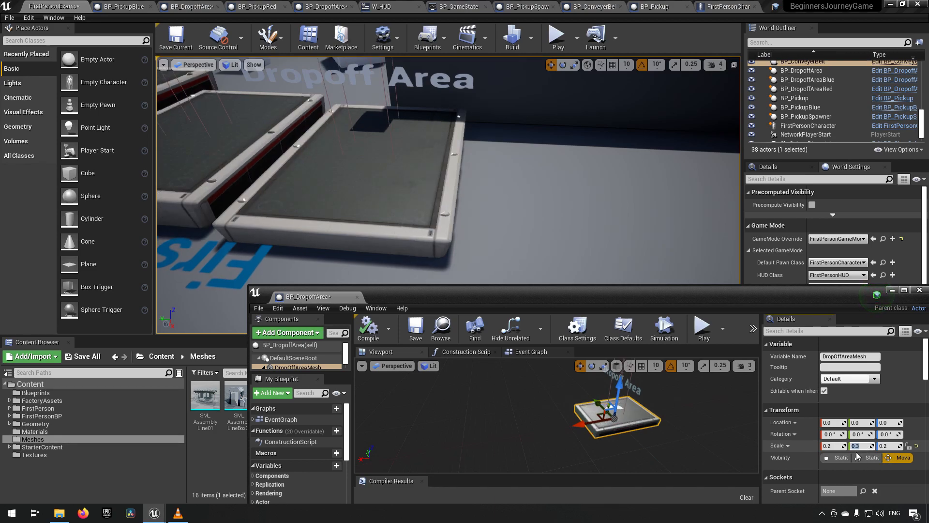
key("a")
right_click_drag(376, 121, 375, 121)
key("a")
key("d")
left_click_drag(313, 297, 500, 9)
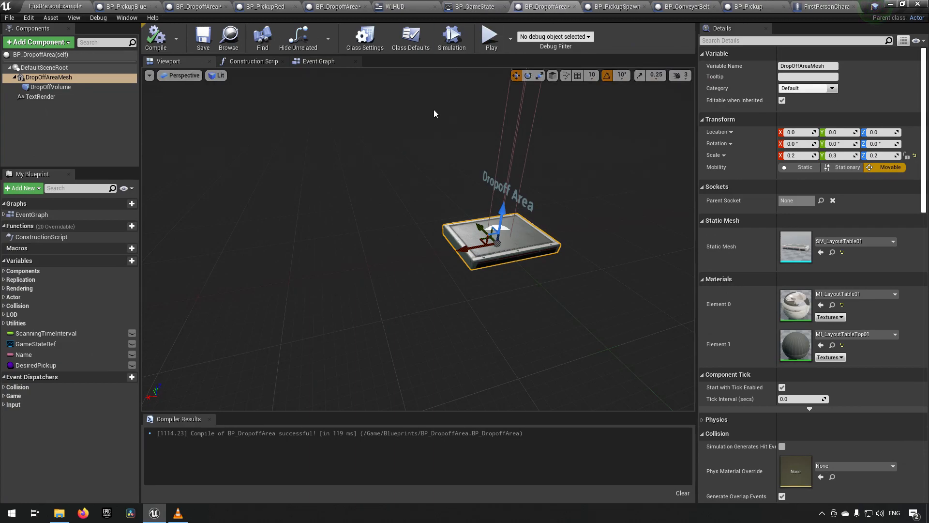
Reset DropOffVolume's scale to default and lower the volume onto the tabletop, to a Z location of about 67.8.
right_click_drag(537, 190, 576, 123)
key("s")
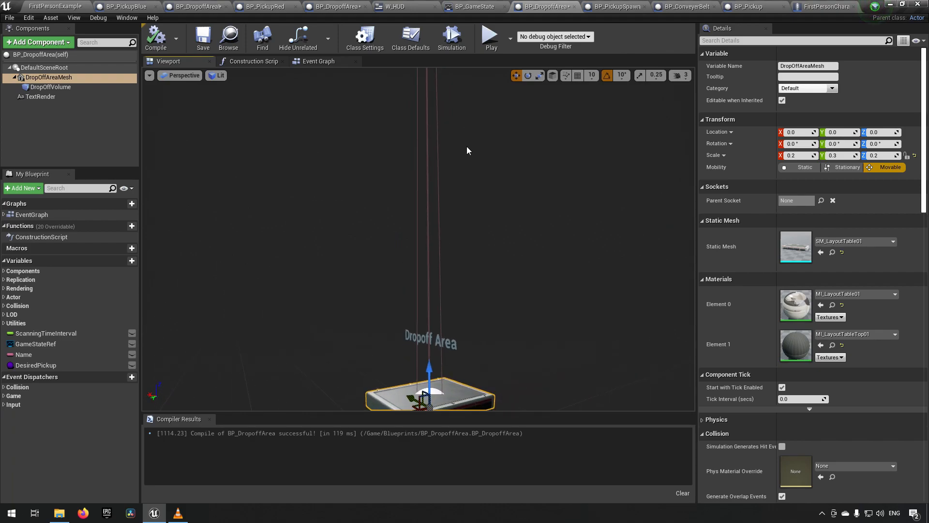
left_click(437, 188)
right_click_drag(446, 215, 445, 241)
key("a")
key("d")
left_click(914, 157)
left_click(914, 156)
left_click_drag(408, 81, 412, 341)
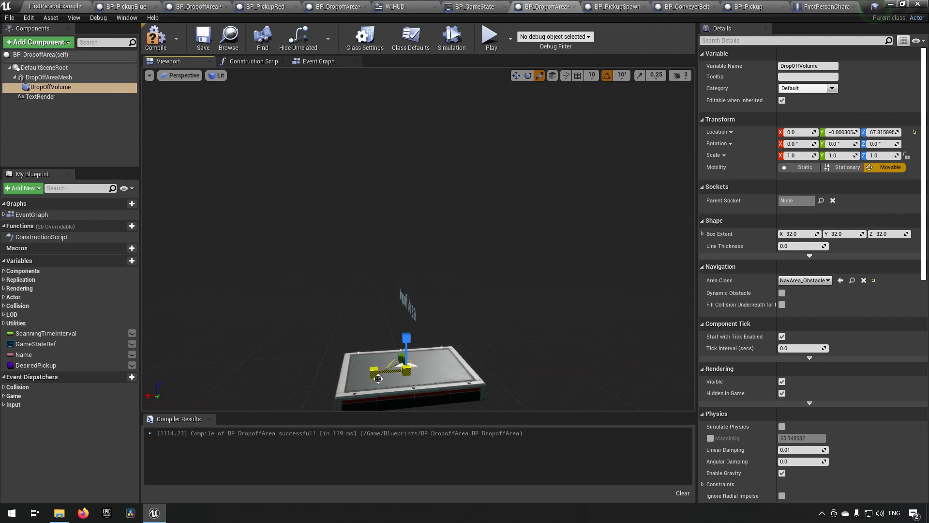
Stretch DropOffVolume over the table to a scale of about 10.17, 5.16, 4.06 and raise it to a Z location of about 132.
left_click_drag(339, 390, 317, 399)
right_click_drag(236, 389, 565, 412)
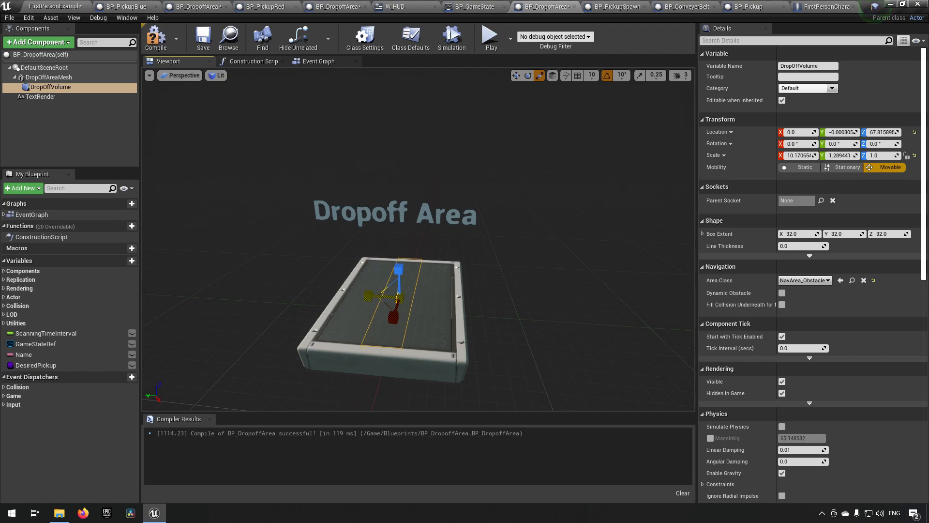
left_click_drag(370, 295, 226, 296)
left_click_drag(402, 275, 401, 227)
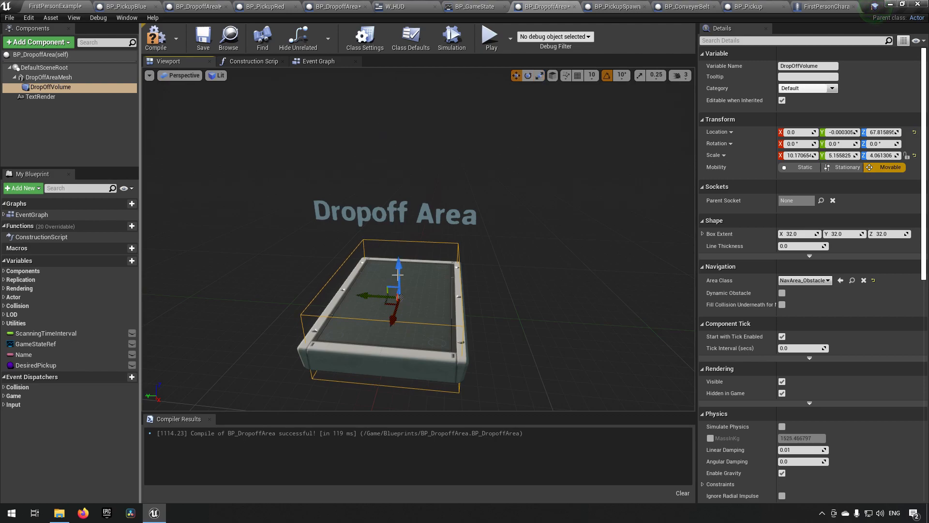
left_click_drag(402, 275, 397, 252)
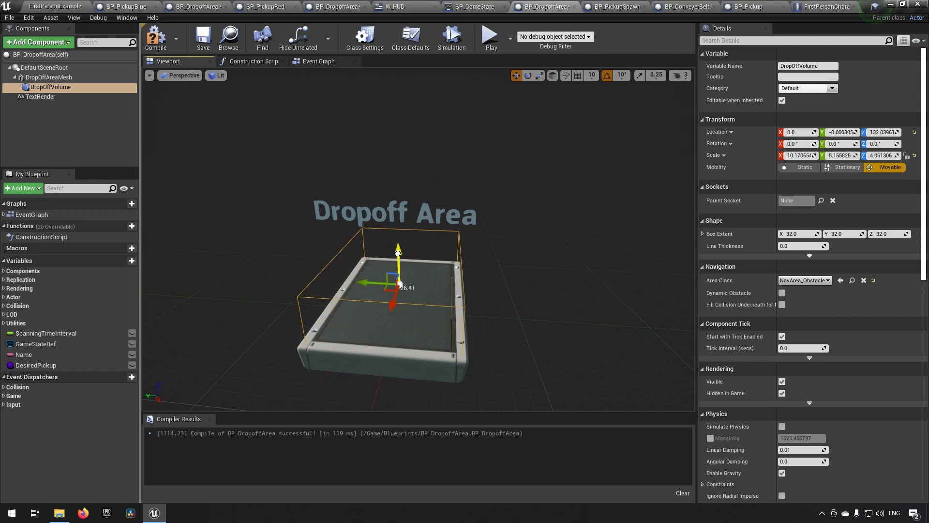
Fine-tune DropOffVolume's scale to about 10.71 in X and 5.47 in Y to cover the table edges, and compile and save BP_DropoffArea.
right_click_drag(368, 322, 233, 321)
key("e")
key("r")
left_click_drag(369, 322, 361, 325)
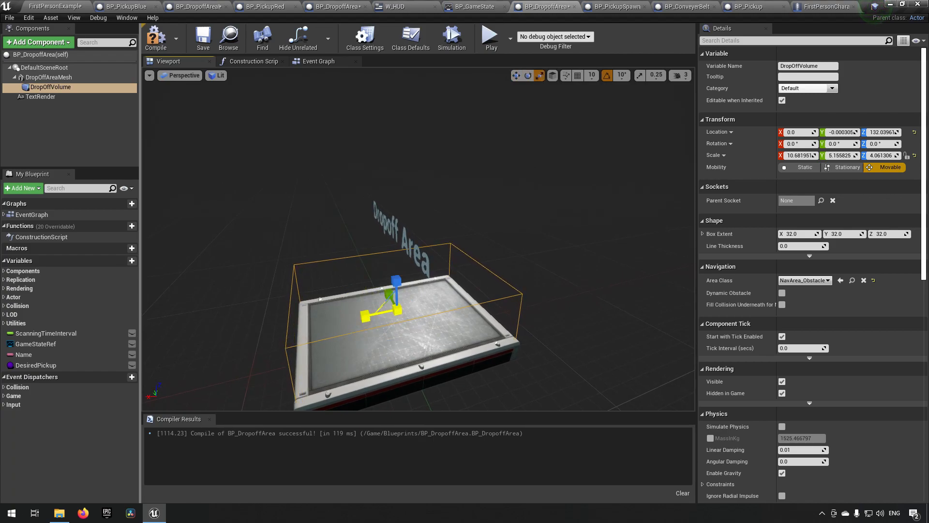
right_click_drag(551, 336, 683, 336)
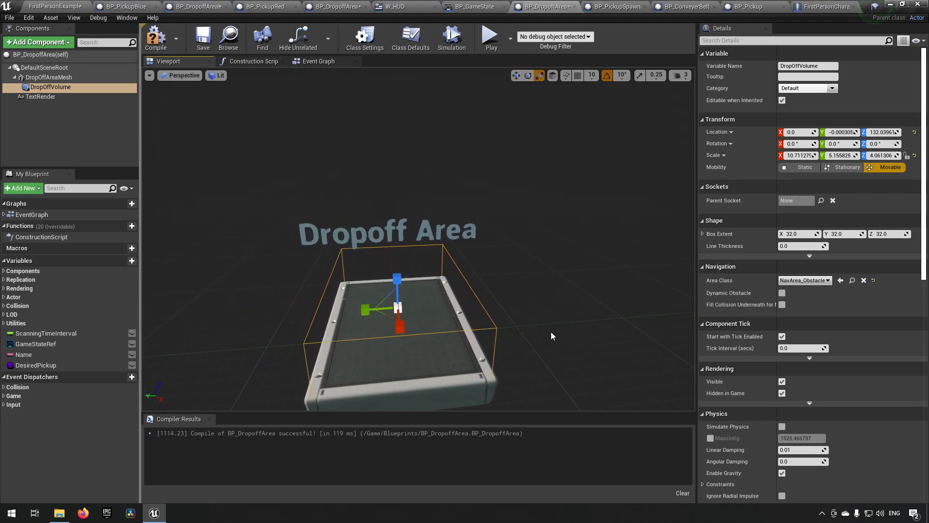
left_click_drag(371, 317, 364, 320)
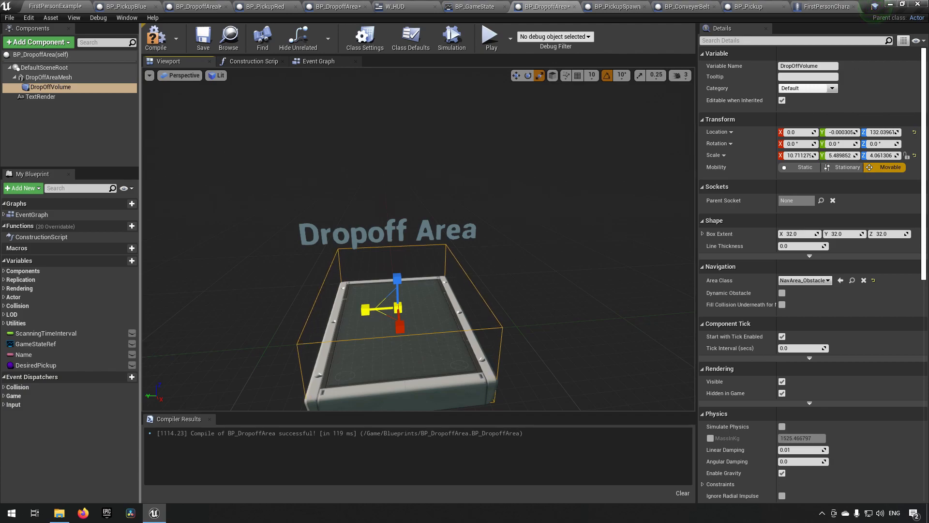
right_click_drag(534, 353, 498, 361)
right_click_drag(584, 363, 616, 365)
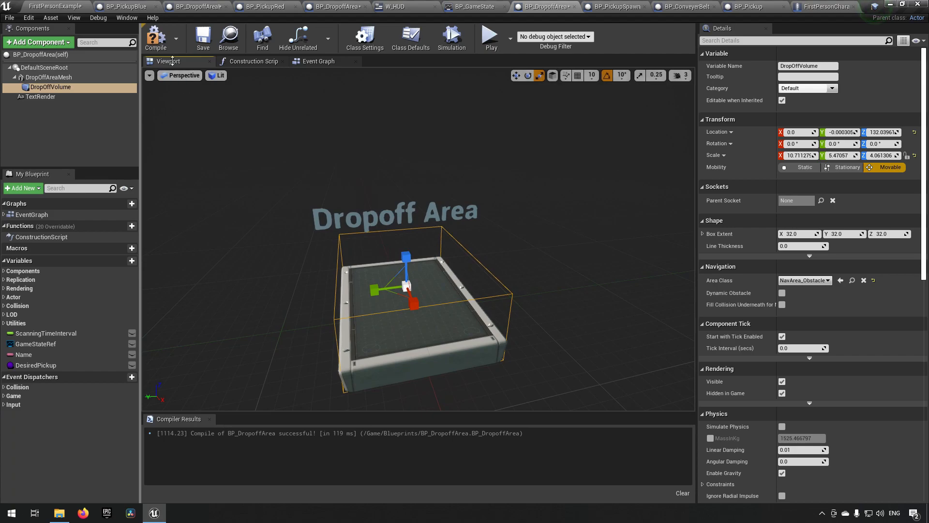
left_click(203, 44)
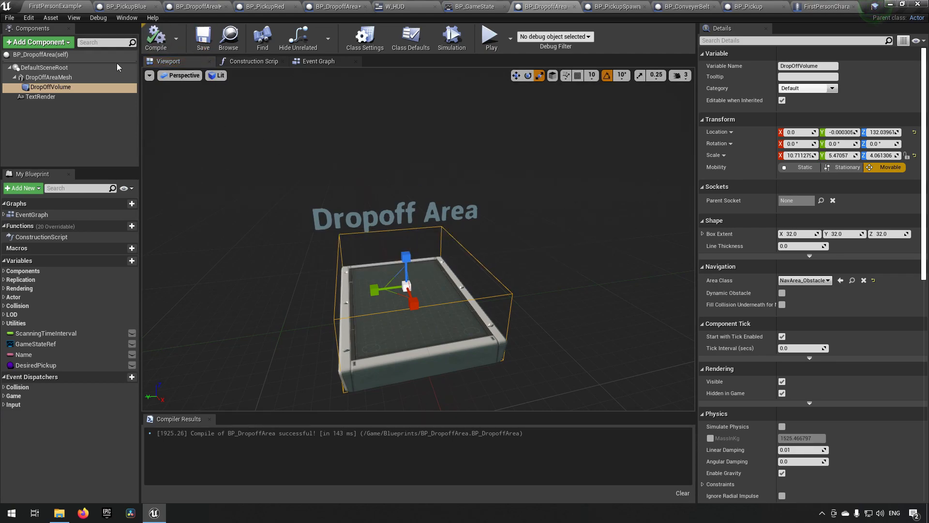
Examine the updated dropoff tables in the level and compare the transform values of the BP_DropoffArea and BP_DropoffAreaBlue actors.
left_click(53, 5)
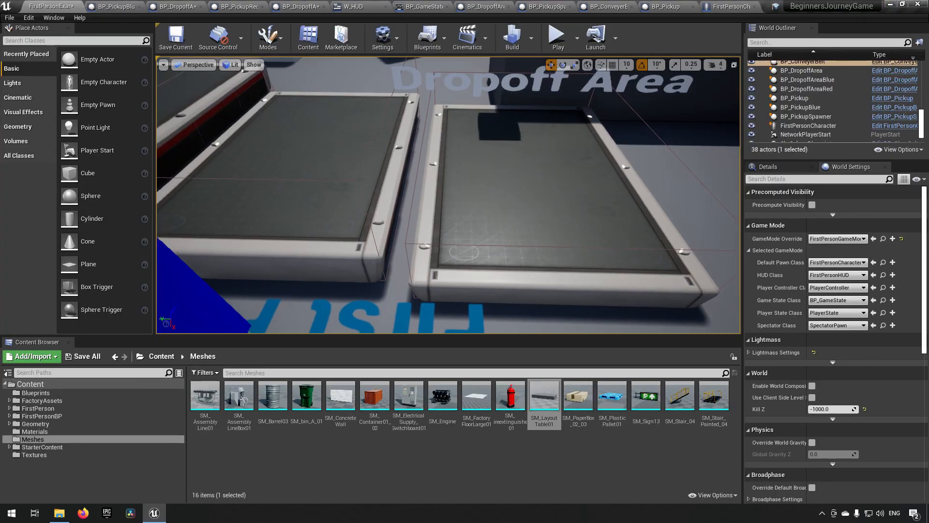
right_click_drag(448, 194, 504, 169)
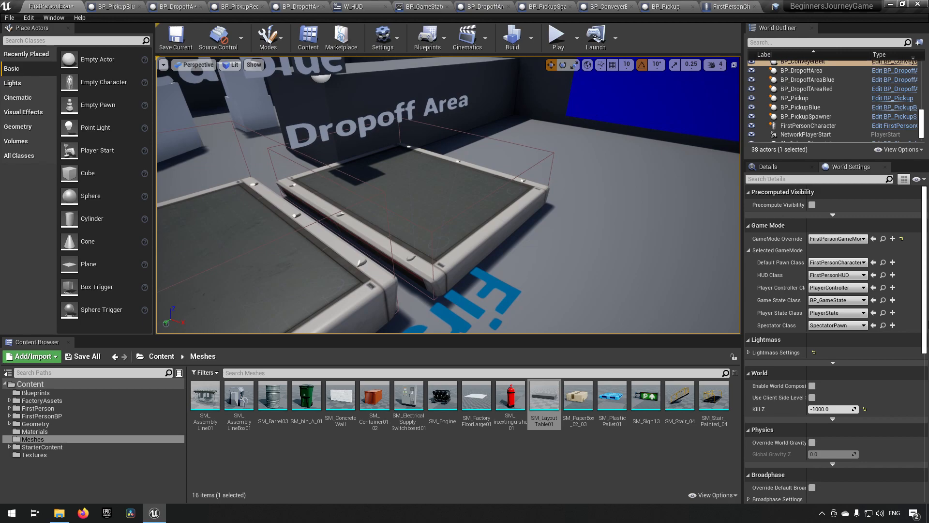
right_click_drag(610, 269, 592, 230)
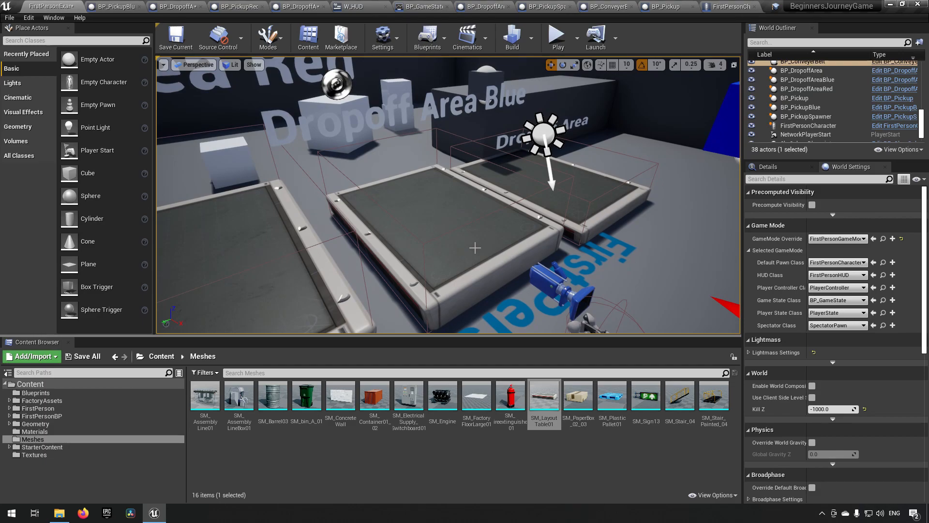
right_click_drag(280, 276, 174, 274)
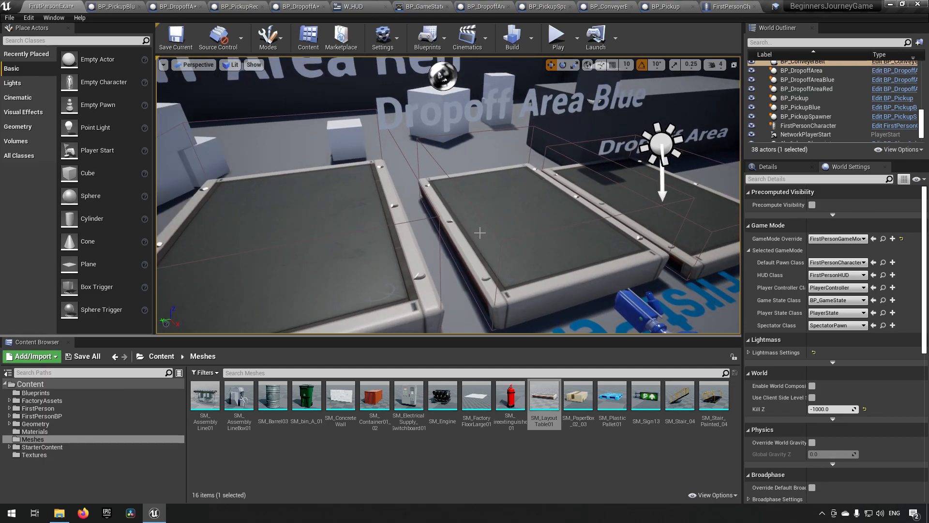
left_click(581, 247)
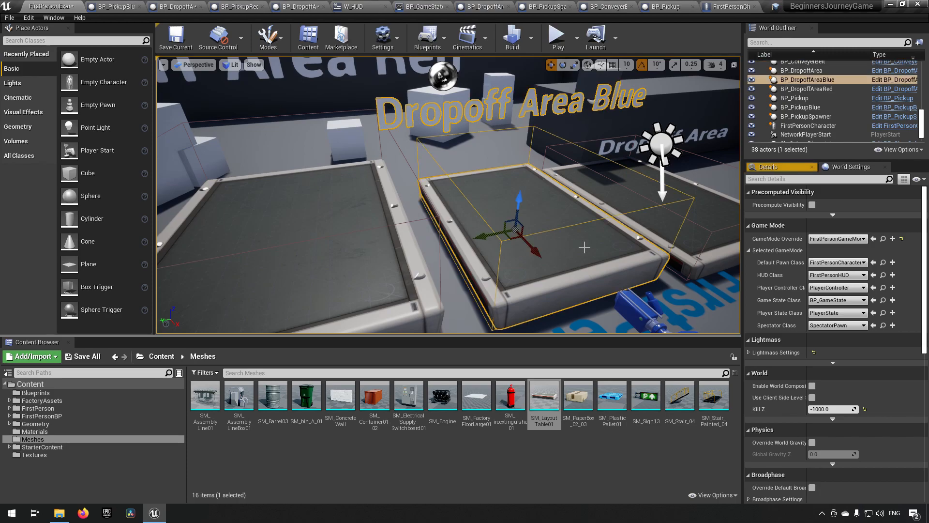
left_click(775, 167)
right_click_drag(644, 269, 708, 251)
left_click(563, 223)
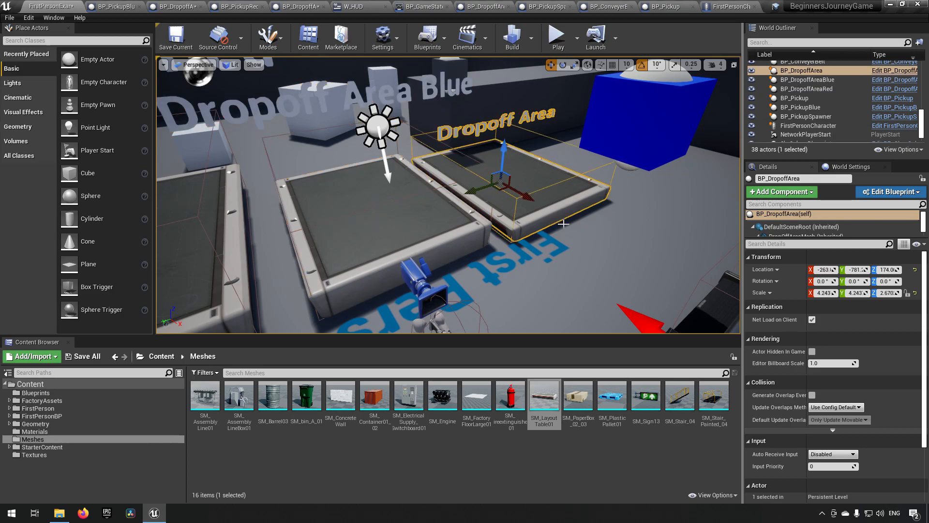
left_click(465, 245)
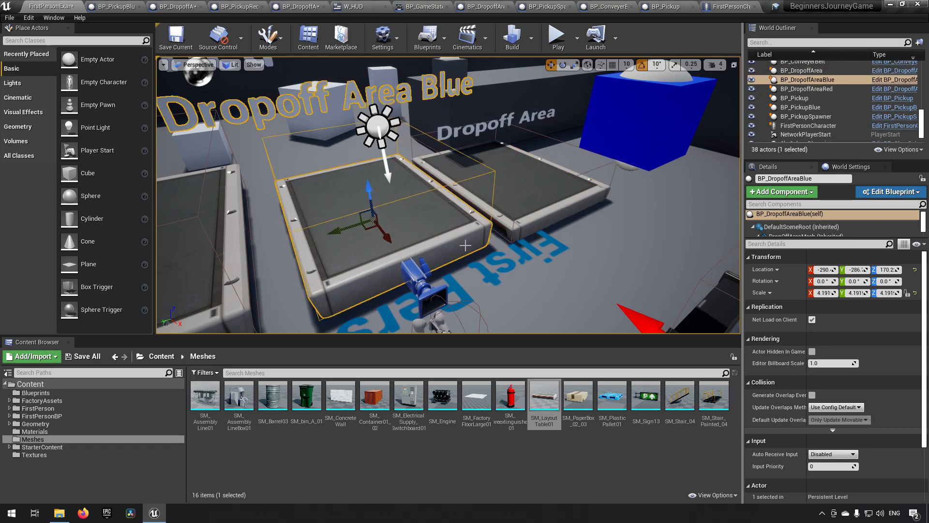
left_click(564, 221)
left_click(472, 251)
left_click(530, 235)
left_click(468, 250)
left_click(532, 235)
left_click(417, 261)
right_click_drag(417, 259, 377, 263)
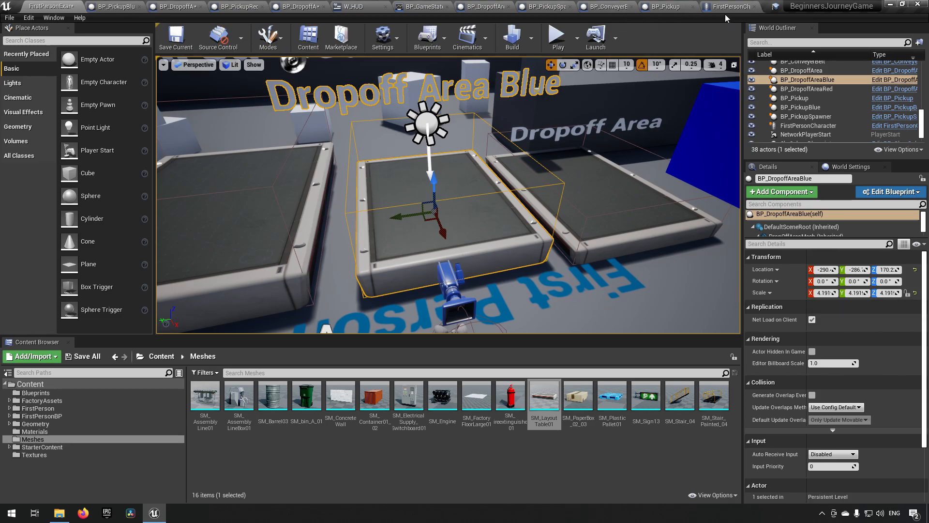
Check the inherited DropOffAreaMesh settings in the BP_DropoffAreaBlue blueprint and return to the level.
left_click(300, 6)
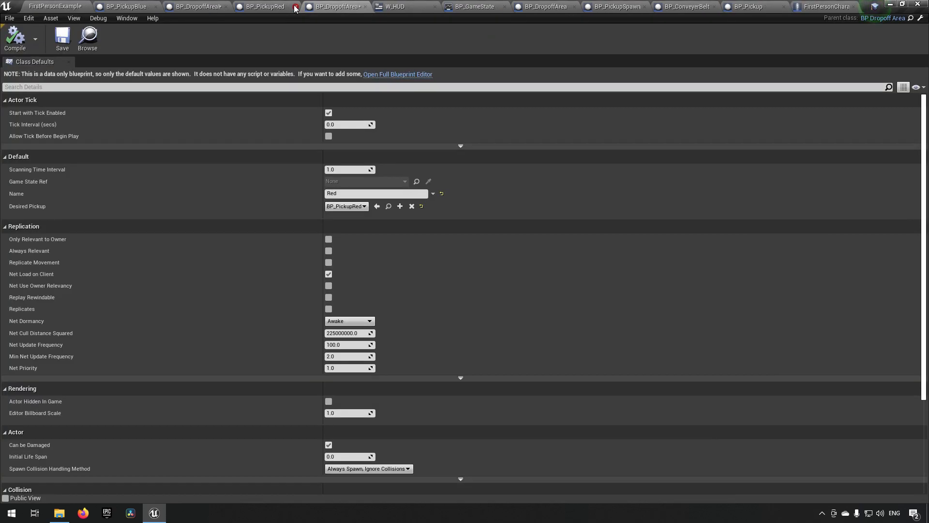
left_click(195, 6)
left_click(62, 78)
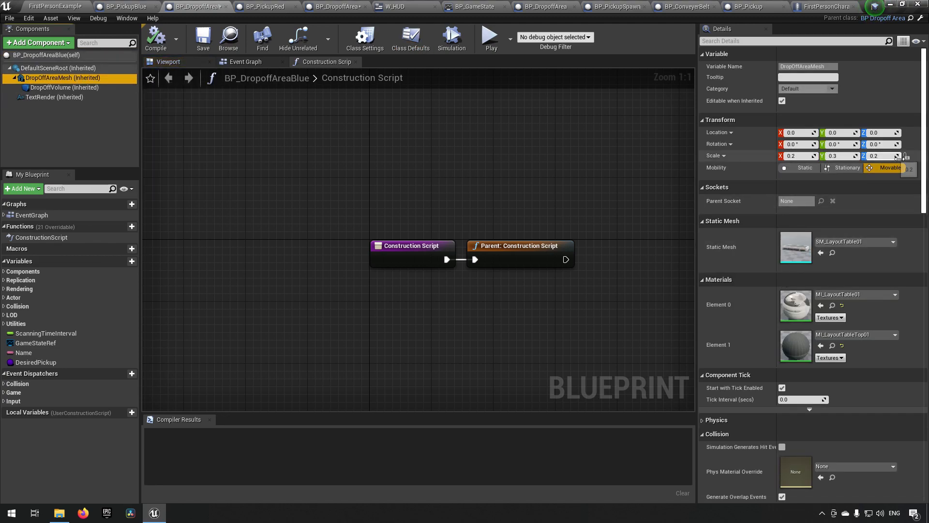
left_click(55, 6)
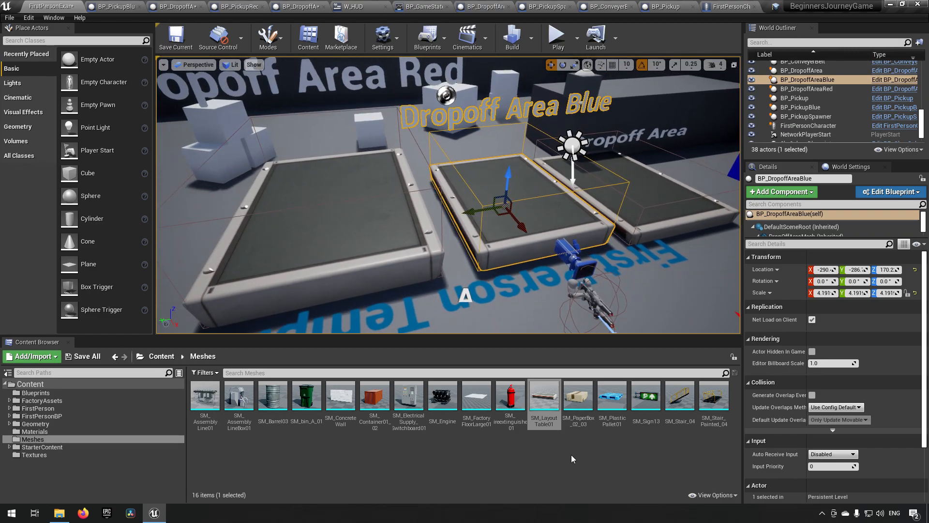
Save the BP_DropoffAreaBlue and BP_DropoffAreaRed assets in the Blueprints folder.
left_click(37, 392)
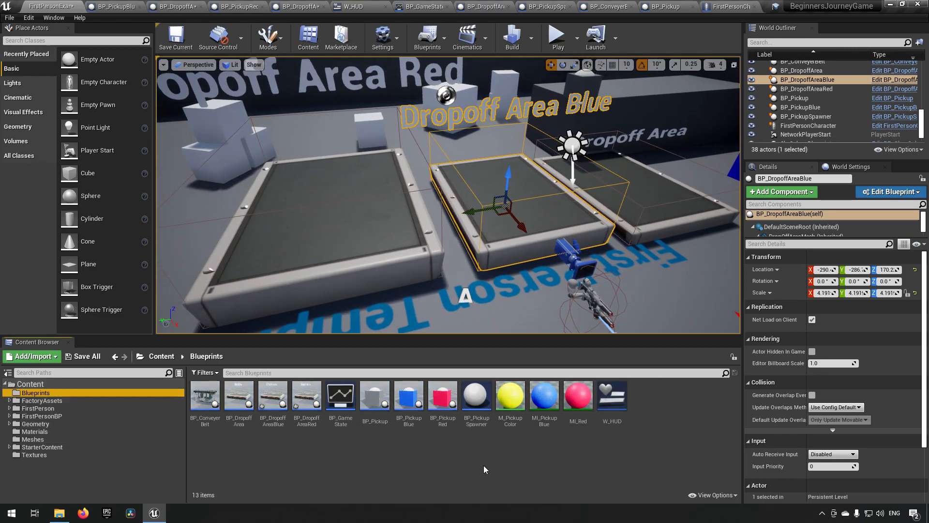
left_click(409, 399)
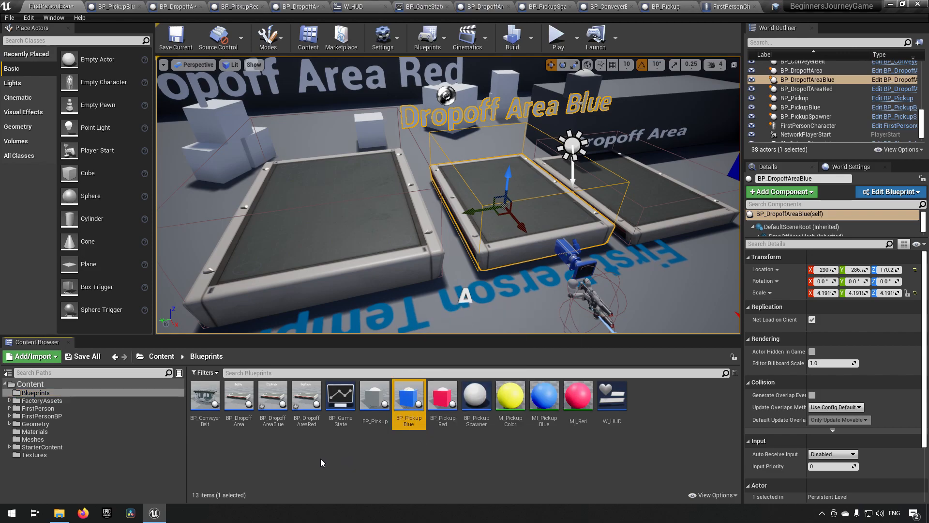
left_click(273, 402)
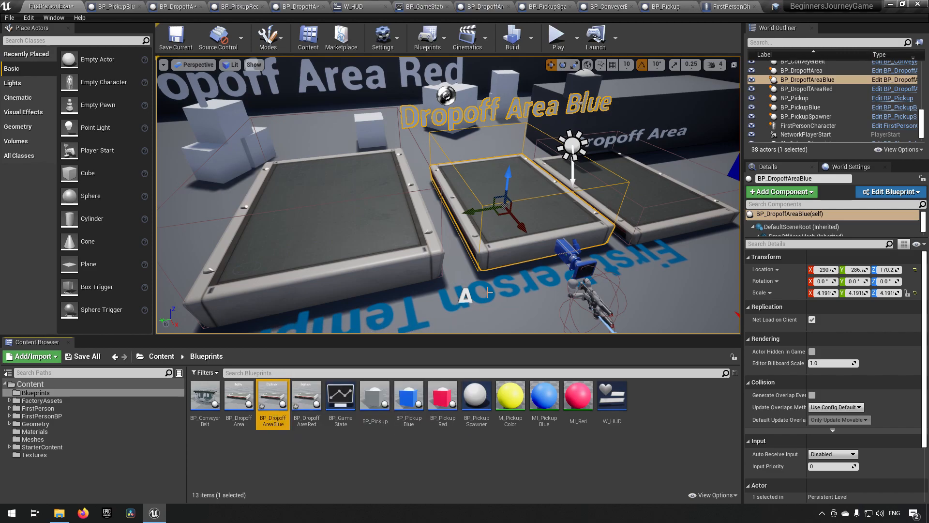
left_click(317, 410)
Replace the BP_DropoffAreaBlue actor in the level with the updated BP_DropoffAreaBlue blueprint.
left_click(272, 402)
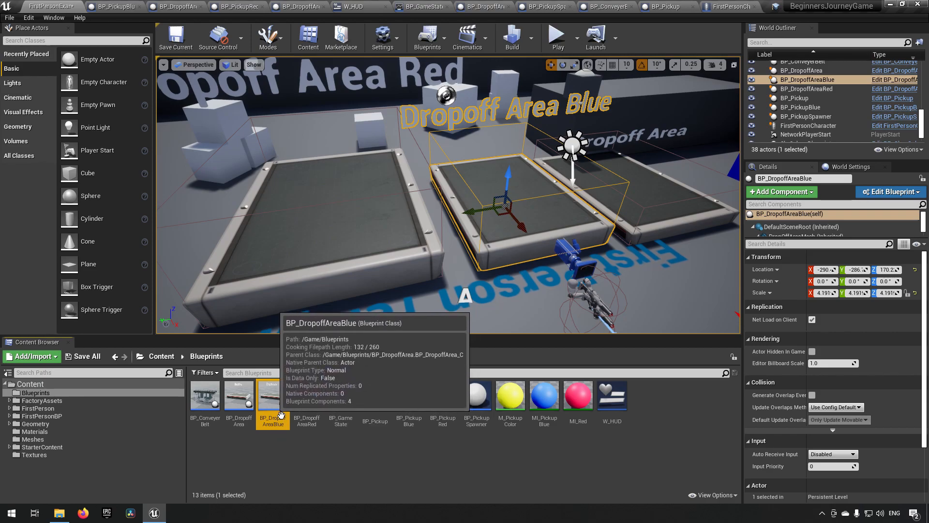
right_click(501, 240)
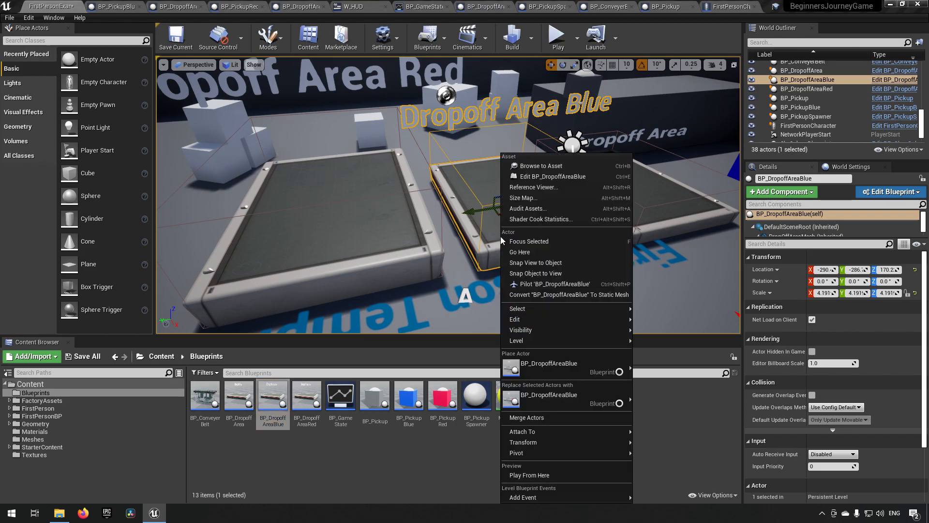
mouse_move(548, 391)
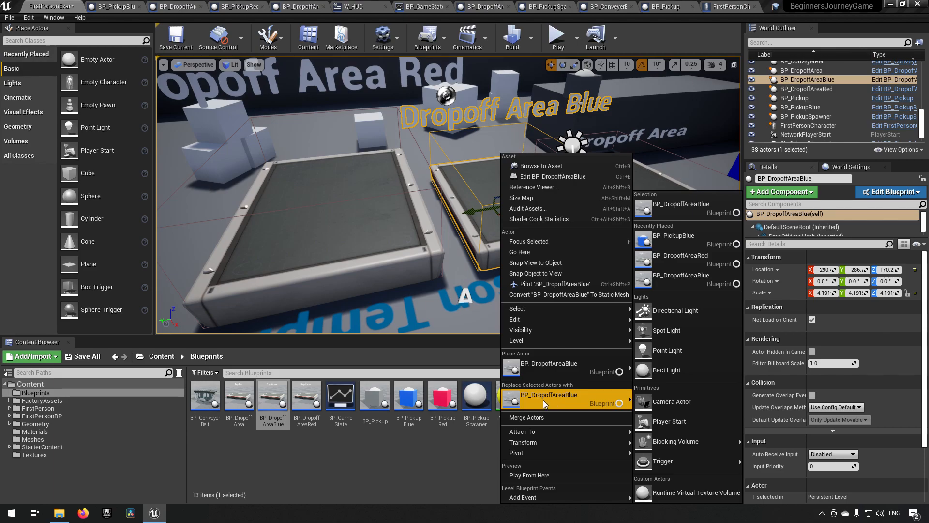
left_click(543, 400)
Replace the BP_DropoffAreaRed actor in the level with the updated BP_DropoffAreaRed blueprint.
right_click_drag(448, 194, 409, 285)
left_click(307, 397)
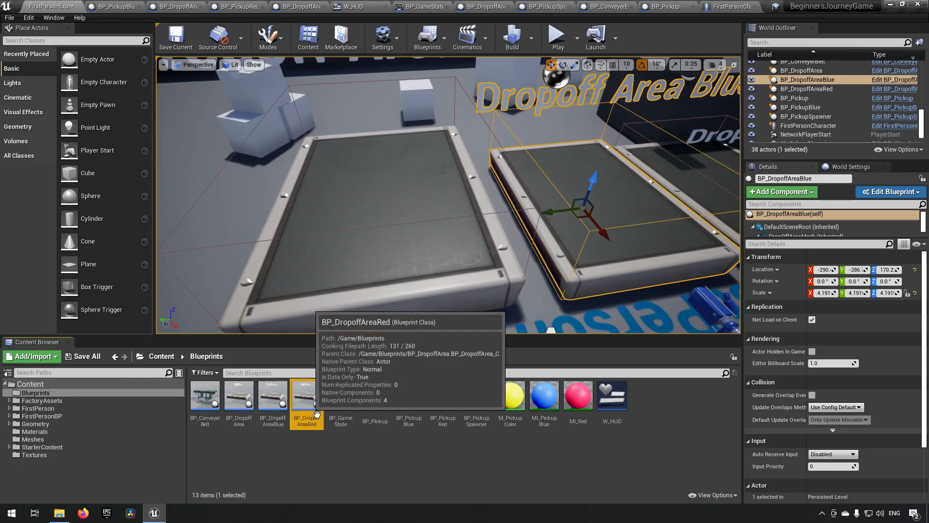
left_click(424, 232)
right_click(424, 232)
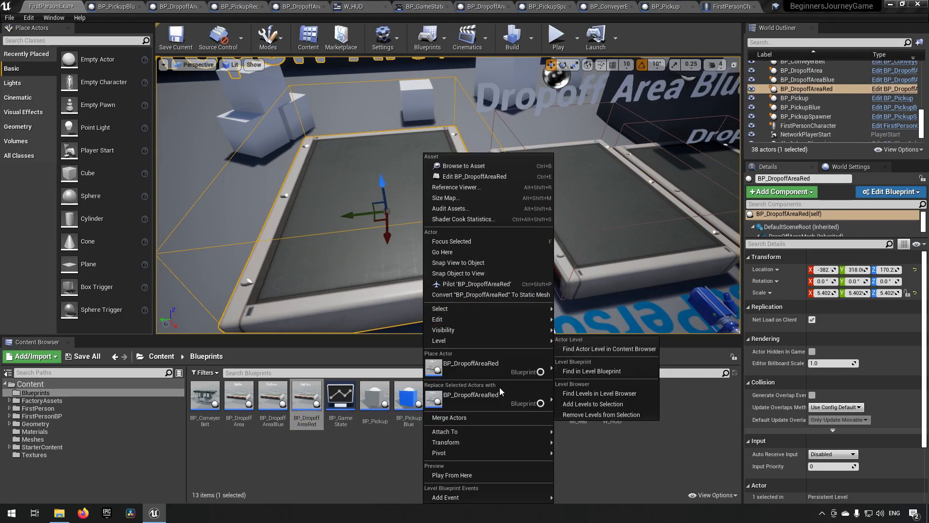
left_click(501, 399)
Examine the three dropoff tables in the level, comparing their mesh sizes and trigger volumes.
right_click_drag(507, 262, 624, 268)
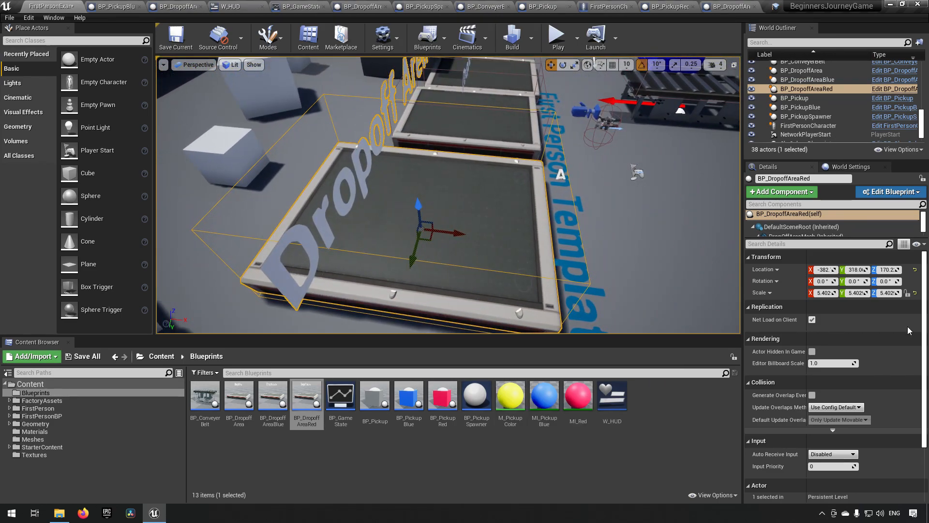
right_click_drag(448, 195, 337, 203)
mouse_move(449, 167)
right_mouse_down()
mouse_move(536, 170)
mouse_move(478, 191)
mouse_move(488, 166)
mouse_move(449, 166)
right_mouse_up()
left_click(620, 230)
left_click(460, 209)
left_click(362, 211)
left_click(522, 218)
left_click(582, 203)
Place a new BP_DropoffArea actor at scale 1.0 on the open floor beside the existing dropoff tables.
right_click_drag(707, 180, 793, 186)
left_click_drag(254, 408, 513, 229)
right_click_drag(514, 229, 532, 300)
right_click_drag(395, 290, 394, 238)
key("s")
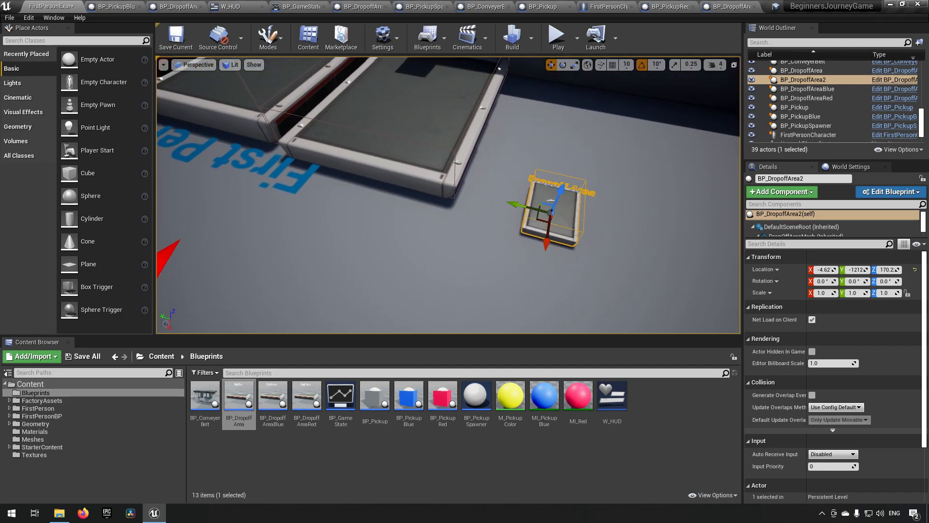
right_click_drag(550, 212, 361, 195)
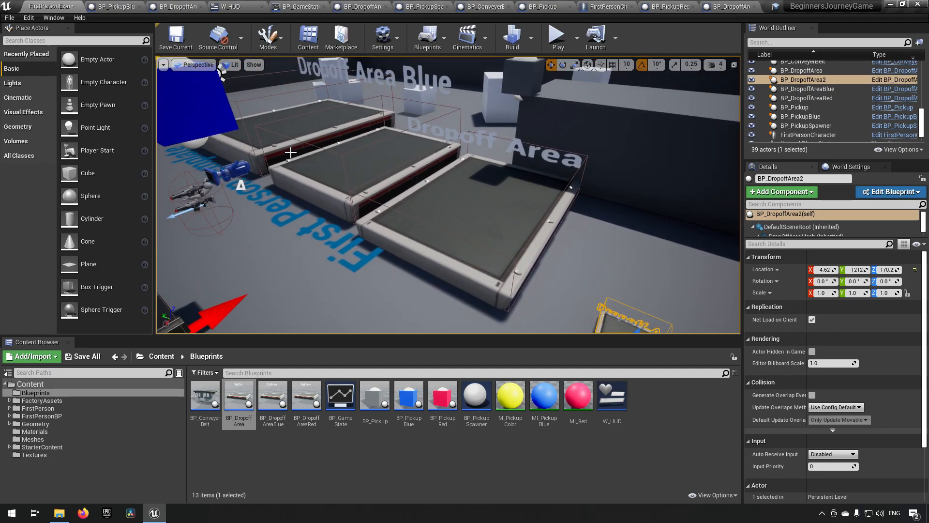
key("f")
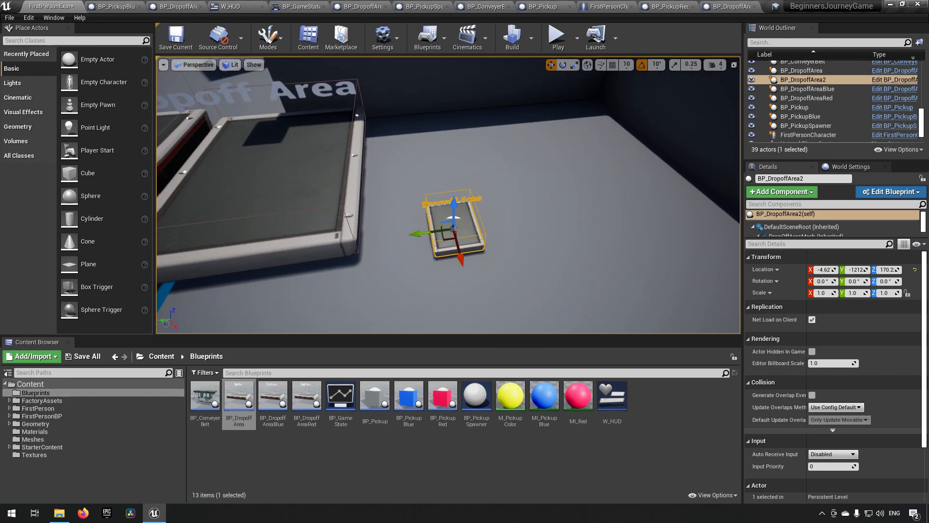
right_click_drag(510, 260, 485, 273)
key("d")
key("a")
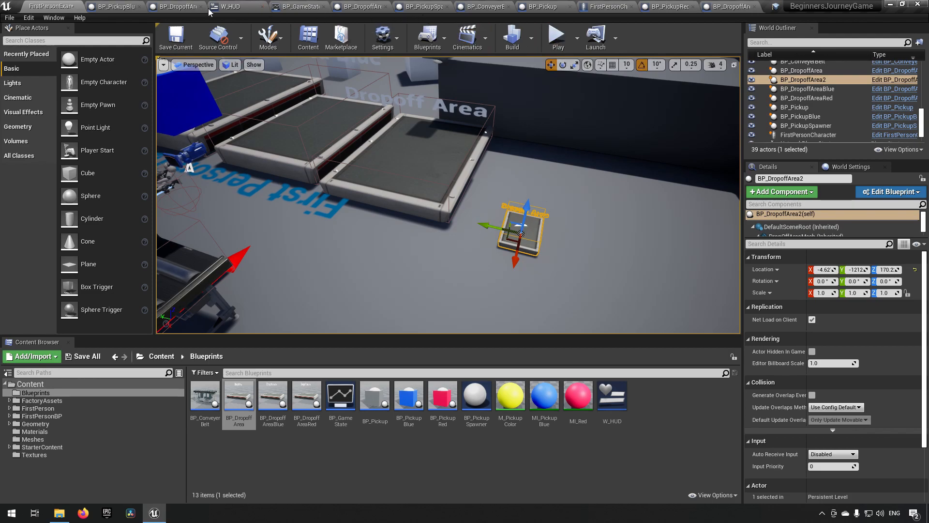
Undock the BP_DropoffArea blueprint editor into a floating window so the level viewport stays in view.
left_click(357, 8)
left_click_drag(396, 15, 562, 304)
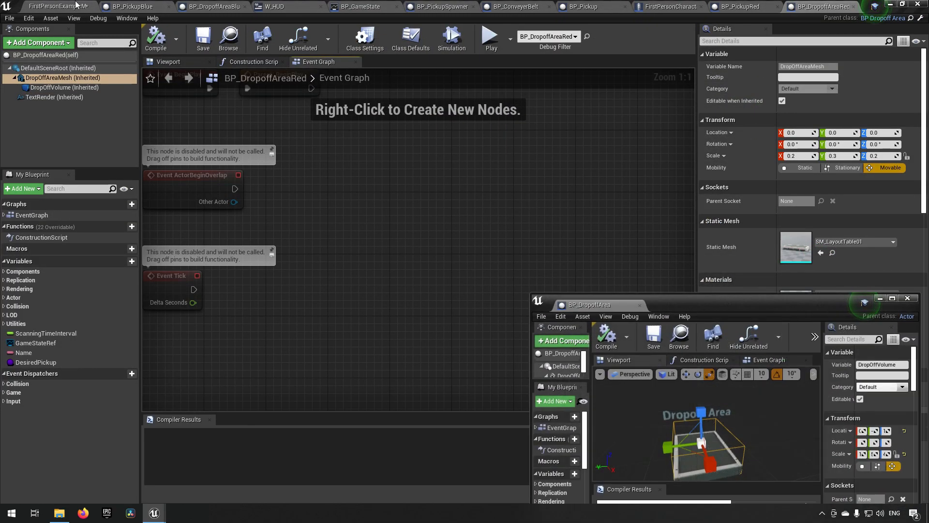
left_click(58, 6)
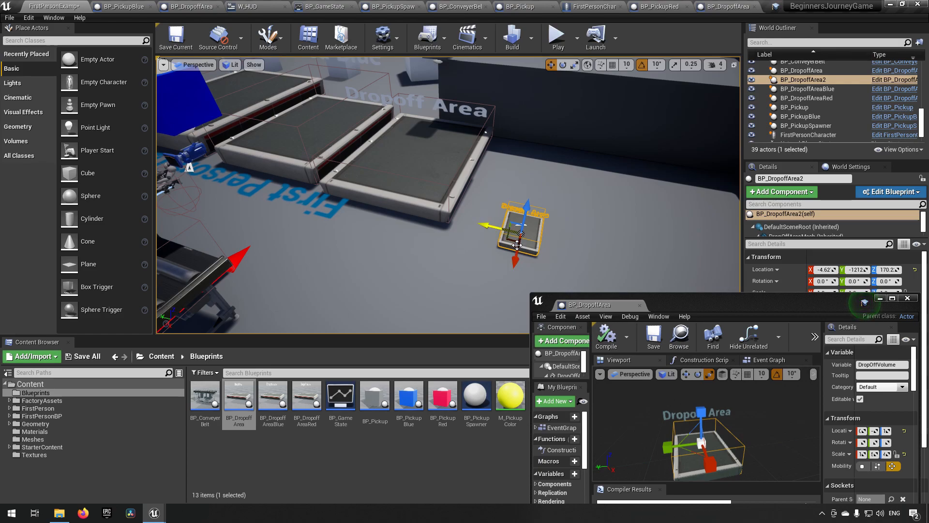
right_click_drag(486, 250, 480, 251)
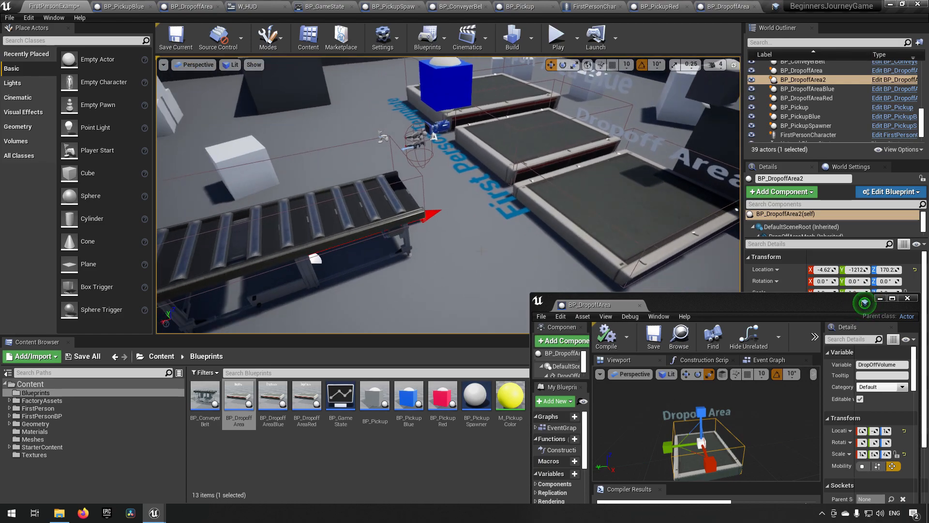
left_click(309, 275)
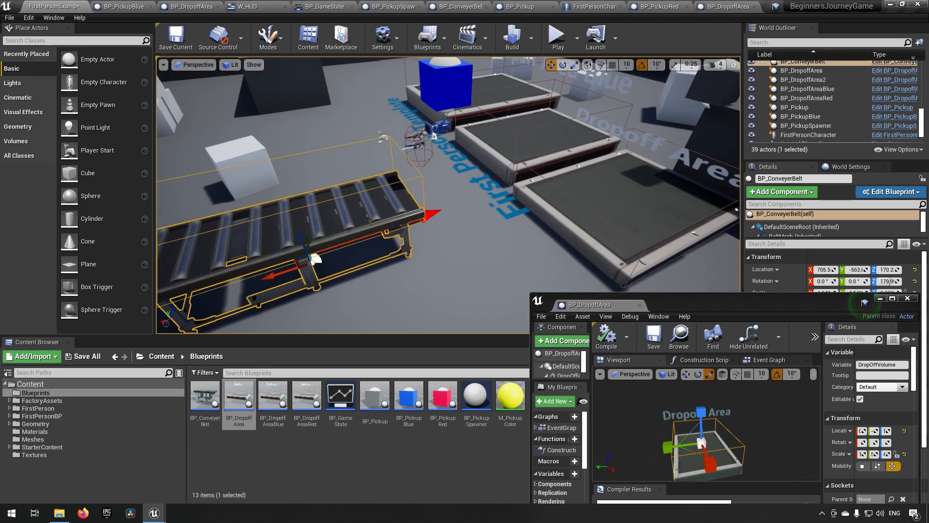
mouse_move(719, 301)
left_mouse_down()
mouse_move(693, 343)
mouse_move(731, 274)
mouse_move(732, 291)
left_mouse_up()
Widen the floating BP_DropoffArea window and reset DropOffAreaMesh's scale to the default 1.0 on all axes.
right_click_drag(393, 251, 540, 242)
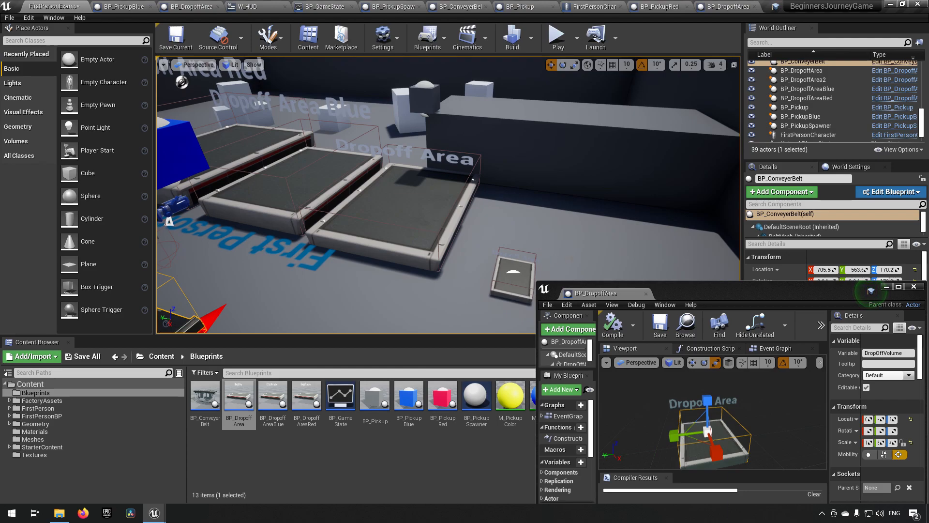
left_click_drag(541, 420, 356, 416)
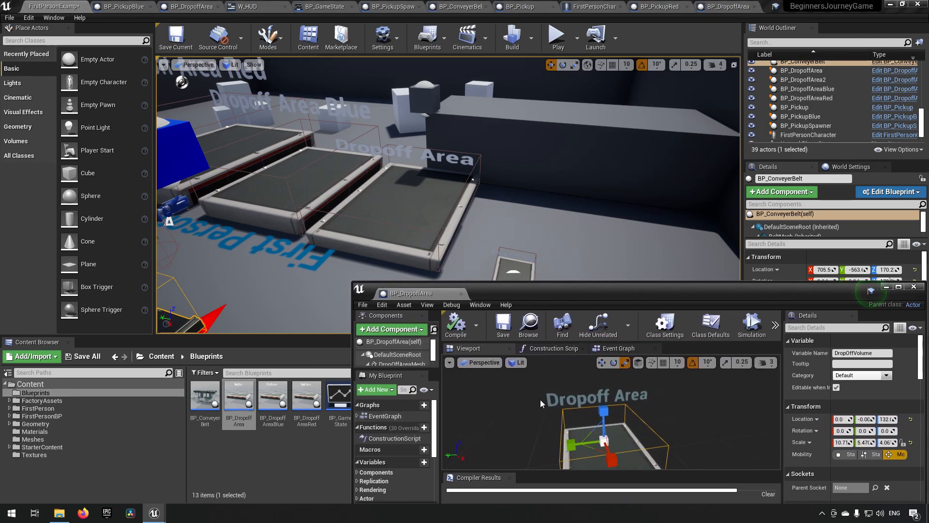
right_click_drag(510, 248, 513, 271)
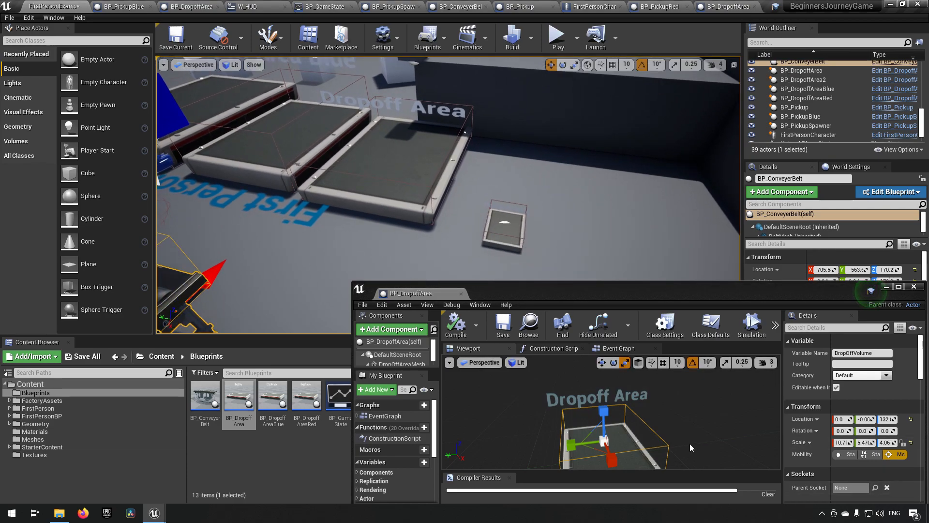
left_click(401, 349)
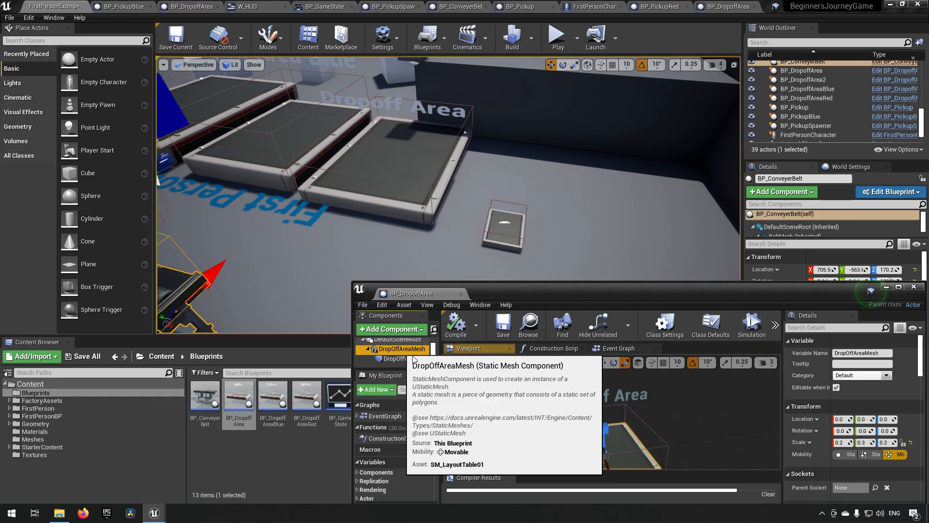
left_click(911, 444)
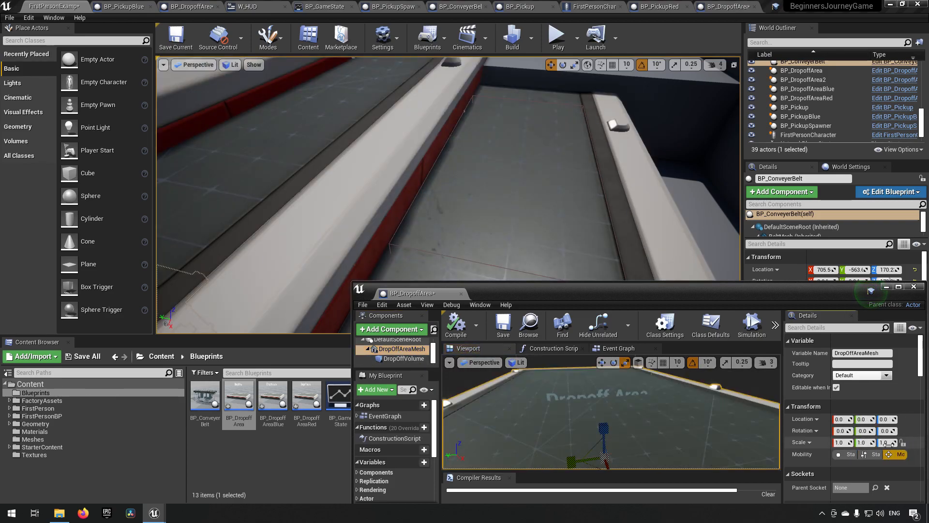
Delete the oversized BP_DropoffAreaRed actor from the level and decline deleting the Light Source.
right_click_drag(448, 195, 617, 214)
right_click_drag(426, 208, 483, 204)
left_click(426, 209)
left_click(447, 181)
key("Delete")
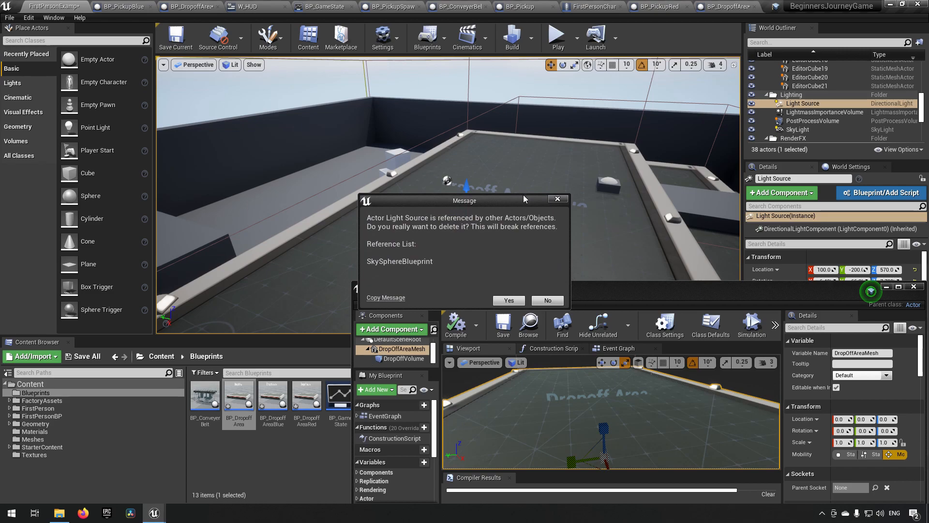
left_click(548, 300)
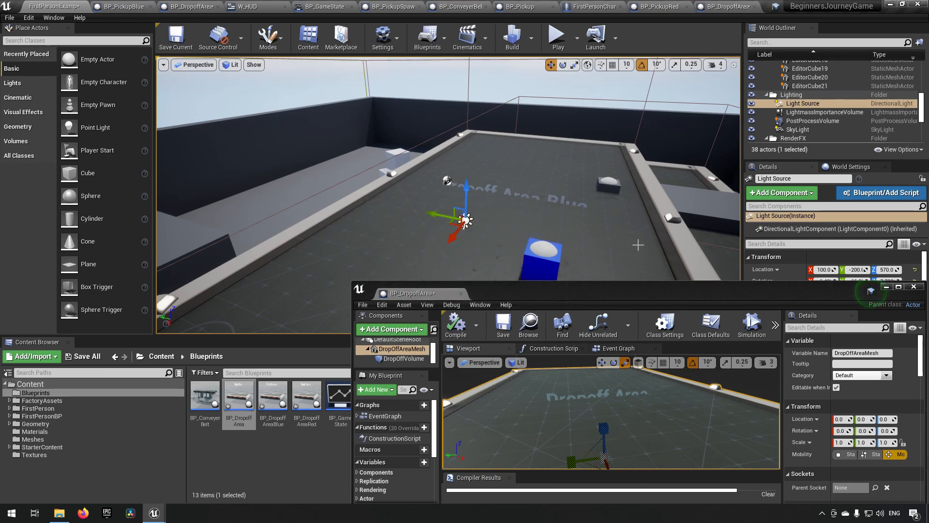
Delete the BP_DropoffAreaBlue actor and the original BP_DropoffArea actor, keeping only BP_DropoffArea2.
left_click(655, 241)
key("Delete")
right_click_drag(655, 241, 605, 252)
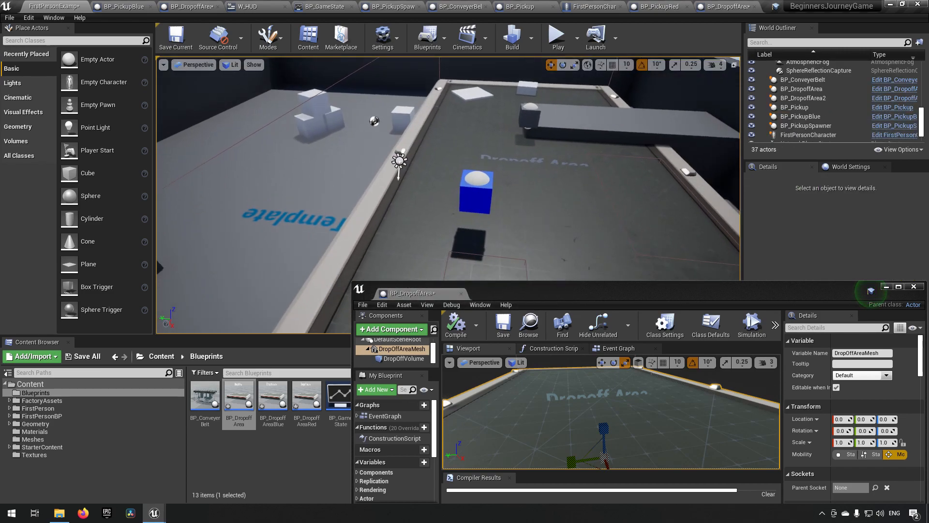
left_click(560, 208)
key("Delete")
right_click_drag(560, 207, 544, 218)
key("w")
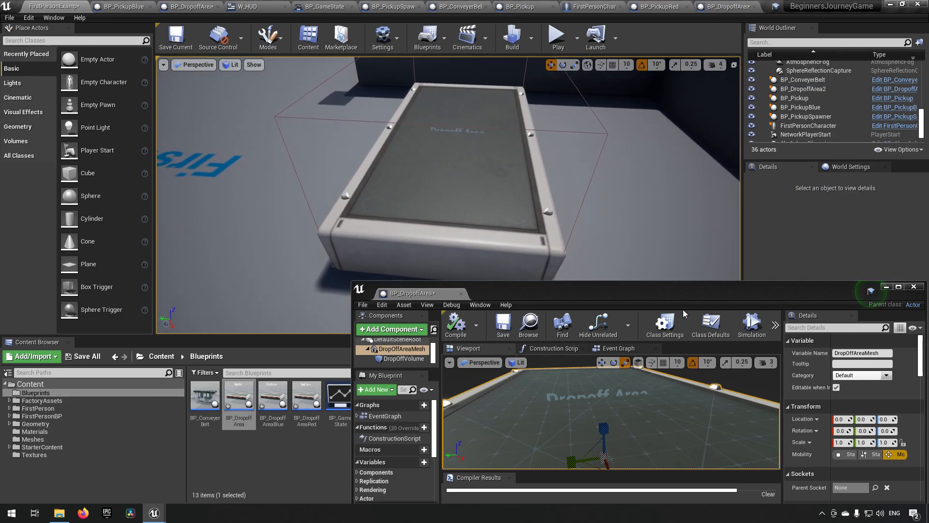
Set DropOffAreaMesh's Y scale to 1.5 and save the BP_DropoffArea blueprint.
left_click(864, 443)
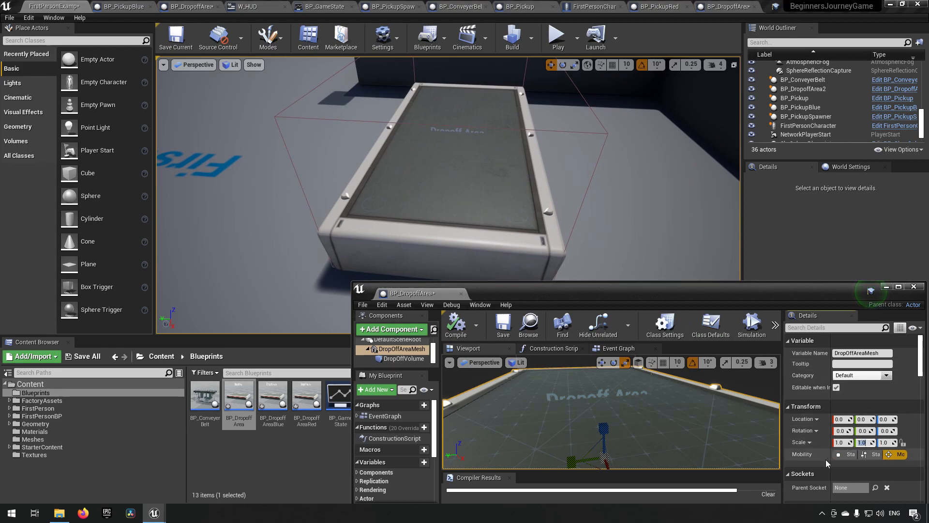
type("1.5")
key("Return")
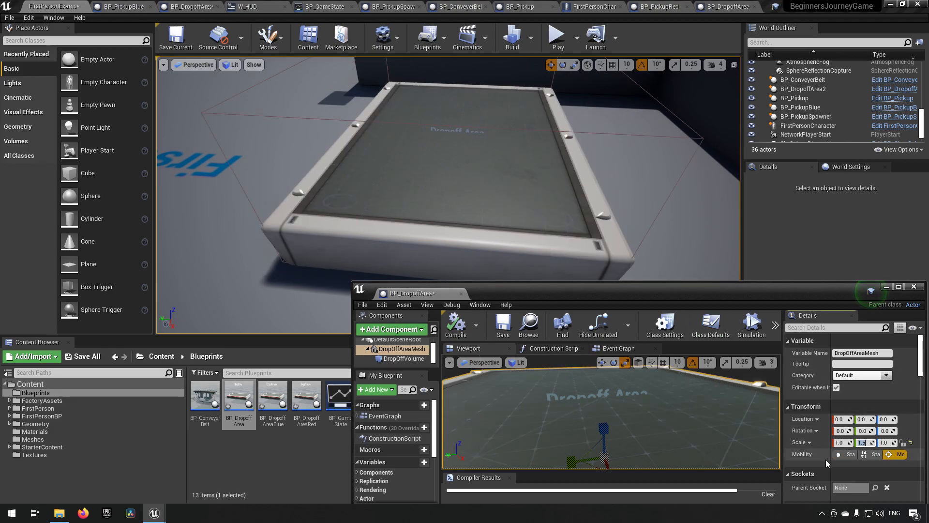
mouse_move(489, 183)
right_mouse_down()
mouse_move(542, 164)
mouse_move(491, 184)
right_mouse_up()
key("s")
key("a")
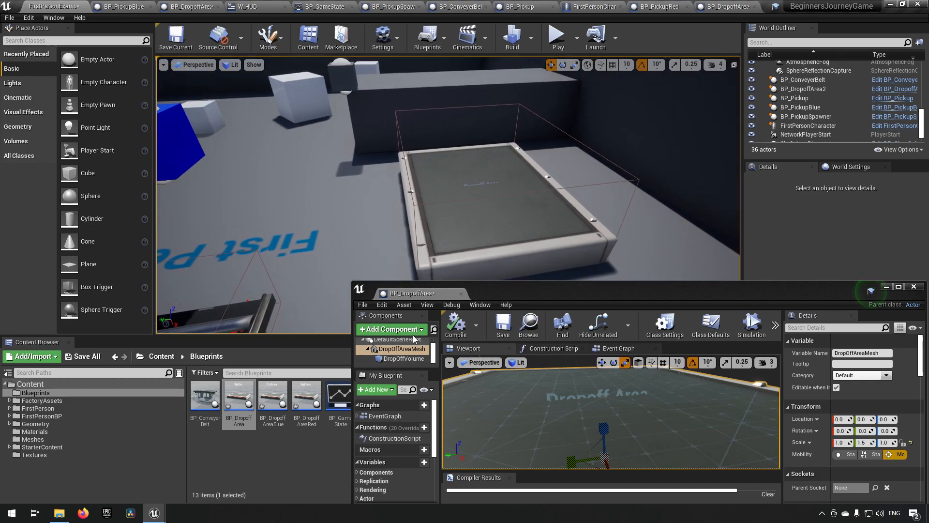
left_click(503, 324)
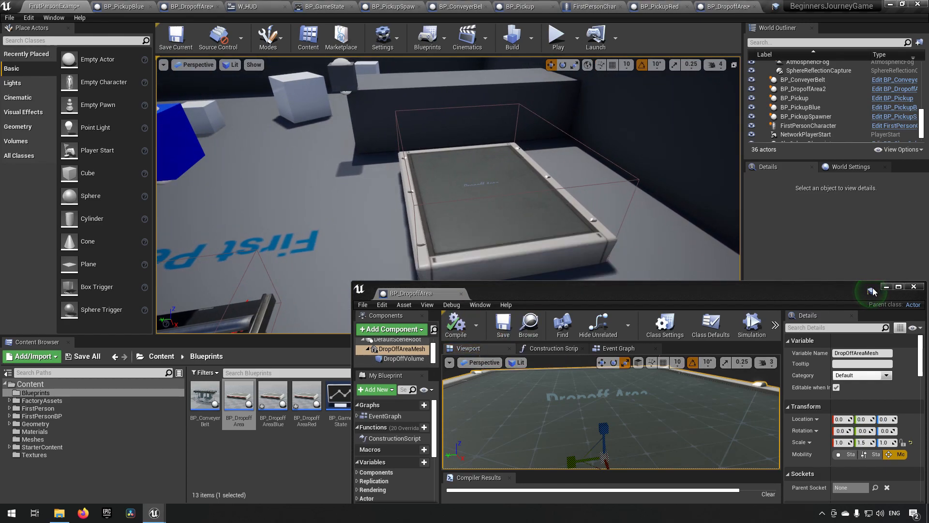
Save the BP_DropoffAreaBlue and BP_DropoffAreaRed child blueprints so they keep the new table size.
left_click(279, 409)
key("ctrl+s")
left_click(308, 405)
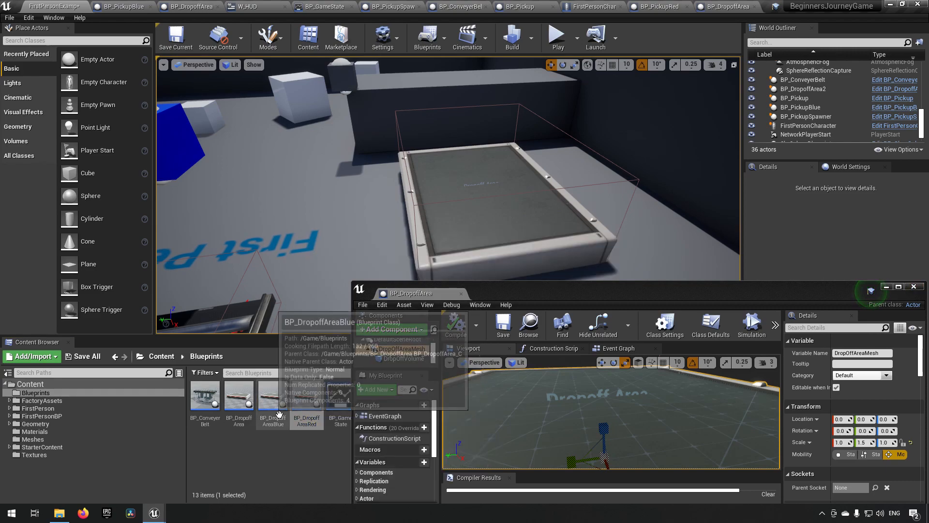
mouse_move(272, 397)
left_mouse_down()
mouse_move(269, 223)
mouse_move(267, 411)
left_mouse_up()
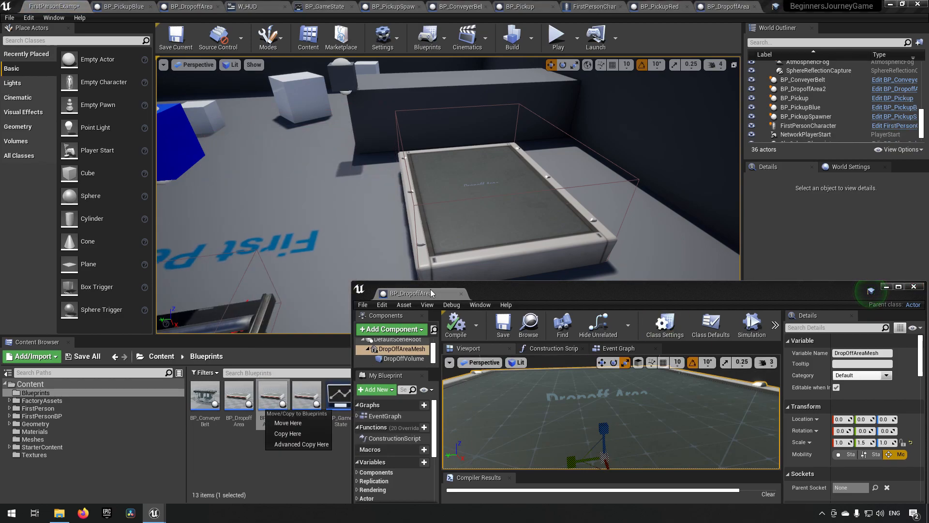
Redock the BP_DropoffArea editor, widen the BP_ConveyerBelt window and place a new BP_ConveyerBelt actor in front of the existing conveyor in the level.
left_click_drag(409, 292, 574, 303)
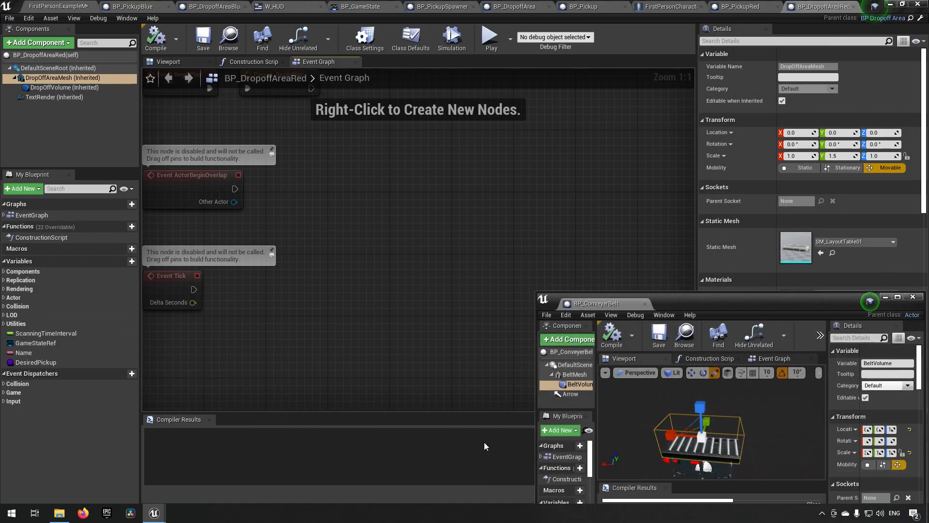
left_click_drag(536, 430, 323, 415)
left_click(58, 6)
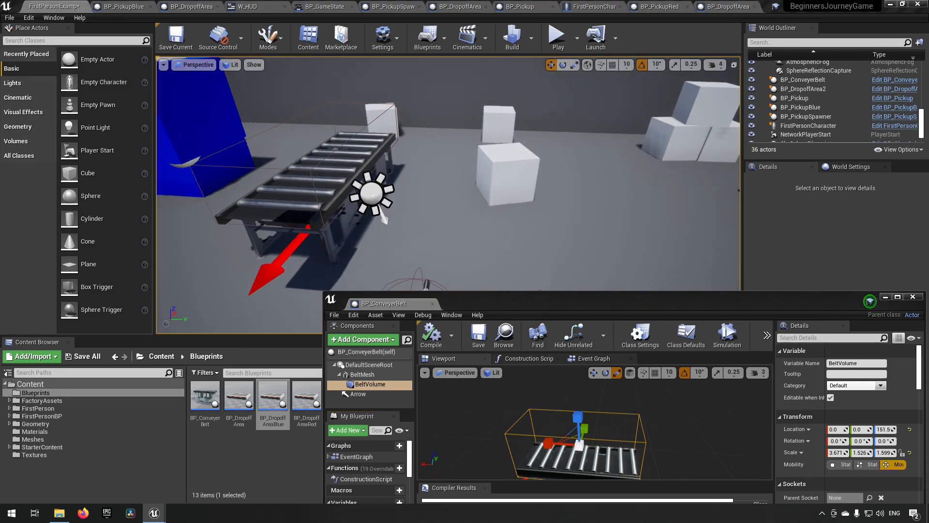
right_click_drag(448, 195, 438, 229)
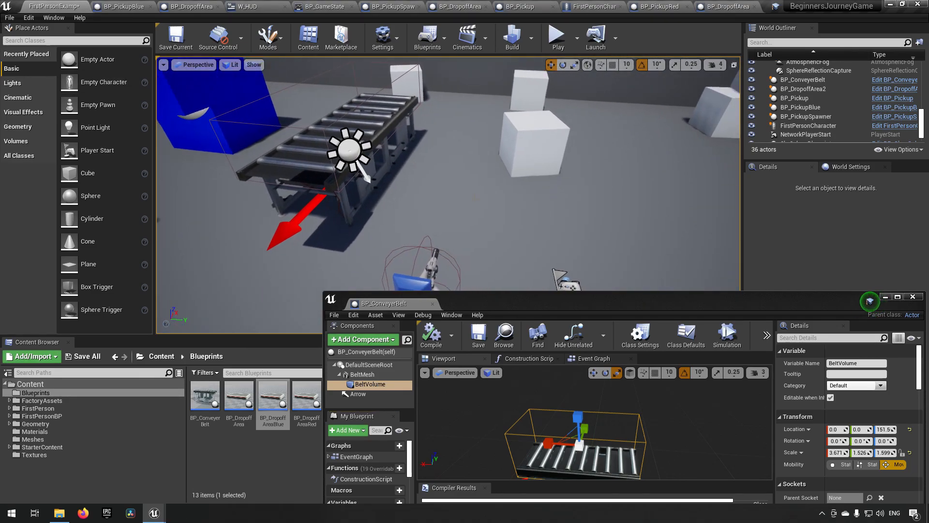
left_click_drag(213, 414, 455, 213)
right_click_drag(338, 182, 244, 179)
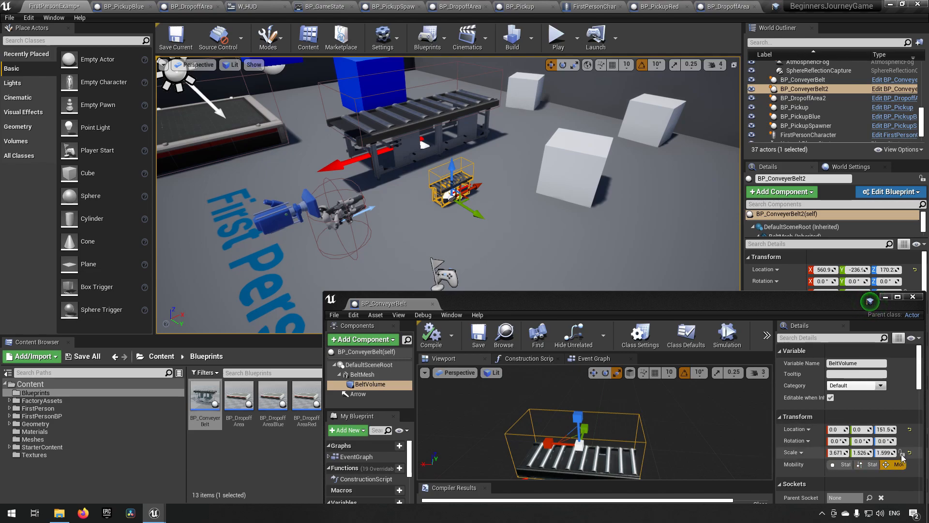
Reset BeltMesh's scale to default in BP_ConveyerBelt and delete the original enlarged conveyor actor from the level.
left_click(373, 375)
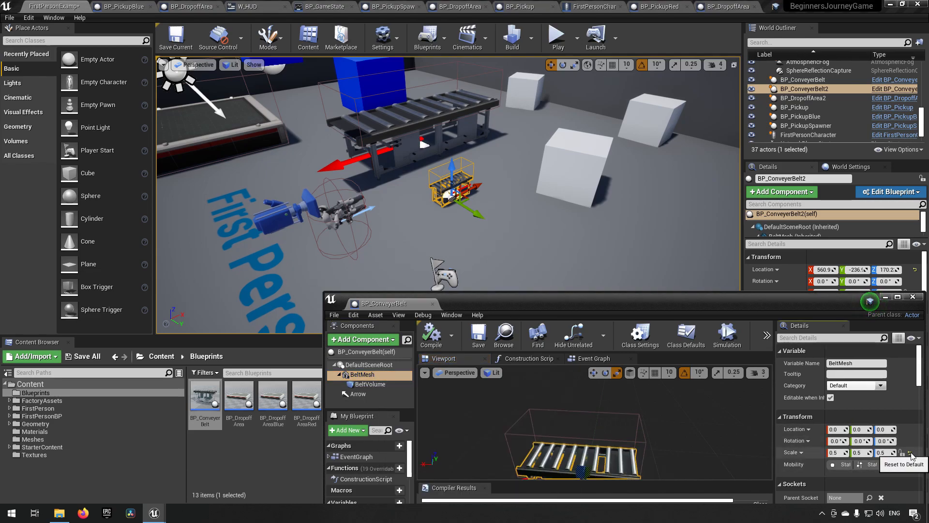
left_click(910, 454)
right_click_drag(508, 185, 542, 189)
left_click(295, 132)
key("Delete")
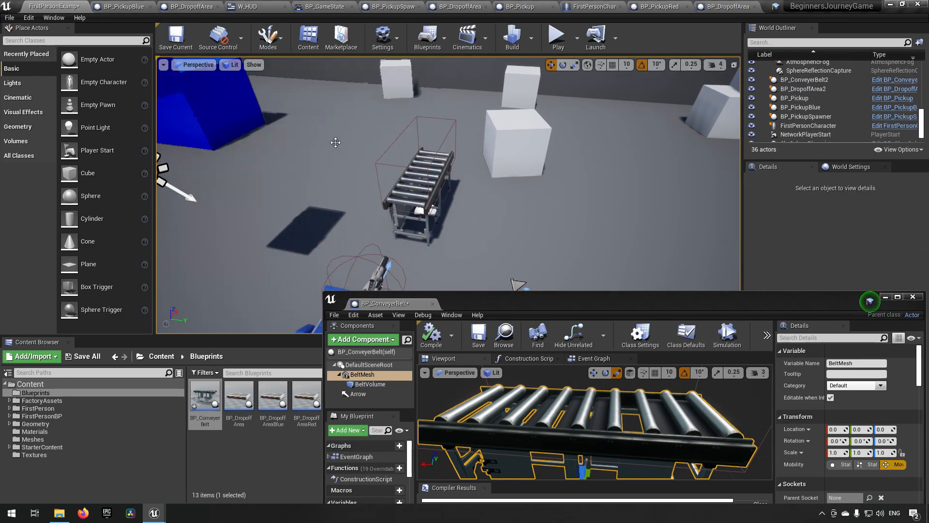
left_click(429, 189)
right_click_drag(429, 188, 351, 191)
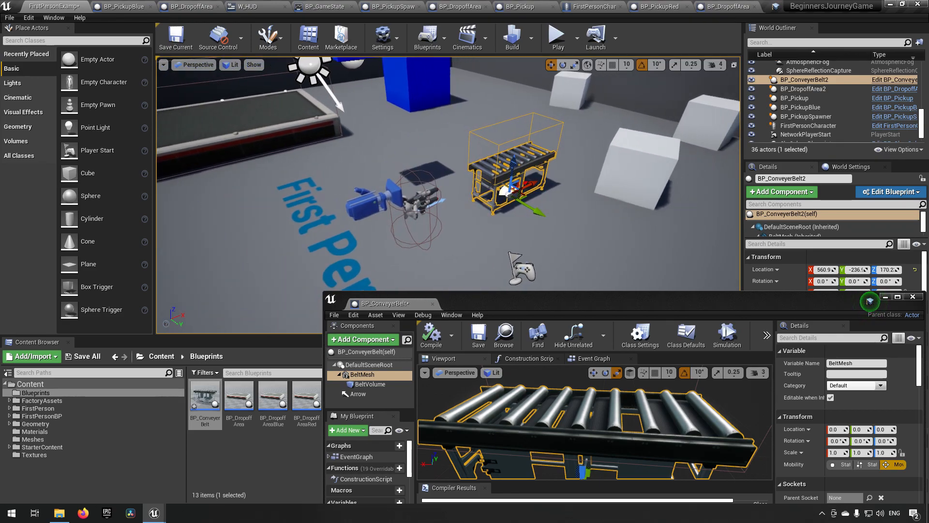
Lock BeltMesh's scale proportions and set its uniform scale to 1.4, comparing the size with the surrounding level objects.
left_click(901, 453)
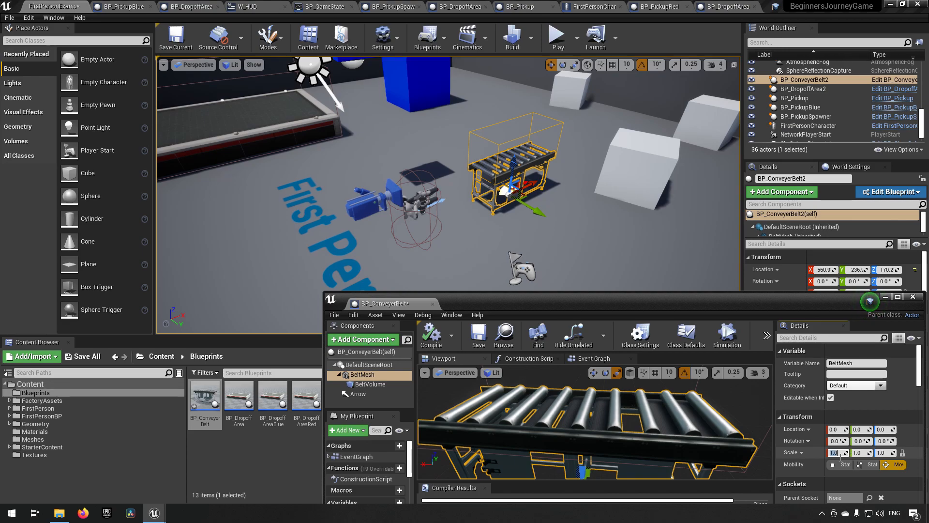
type("2")
key("Return")
right_click_drag(598, 222, 537, 218)
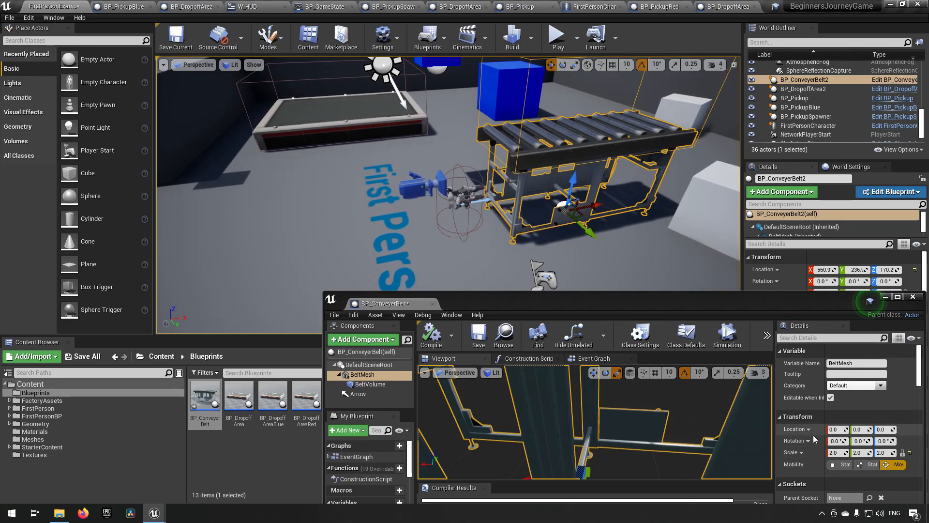
left_click(837, 453)
type("1.43")
key("Return")
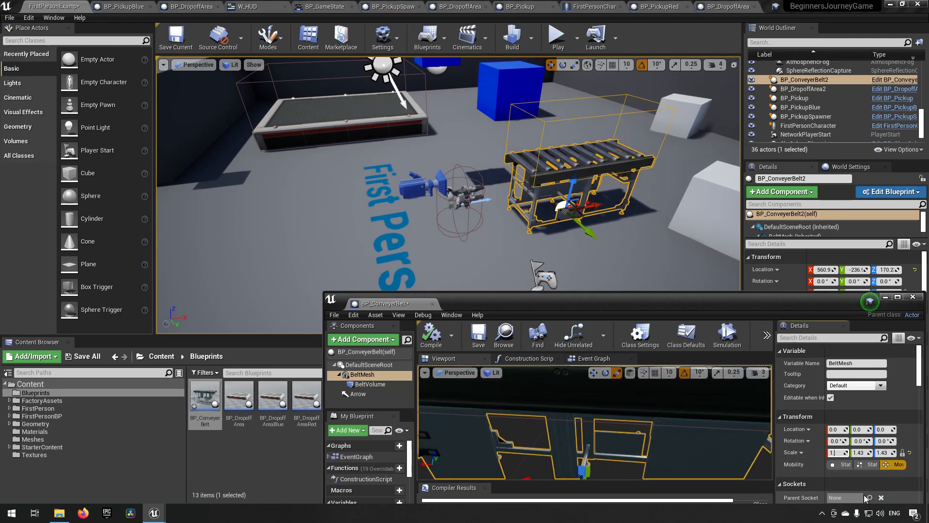
type("4")
key("Return")
right_click_drag(605, 218, 498, 183)
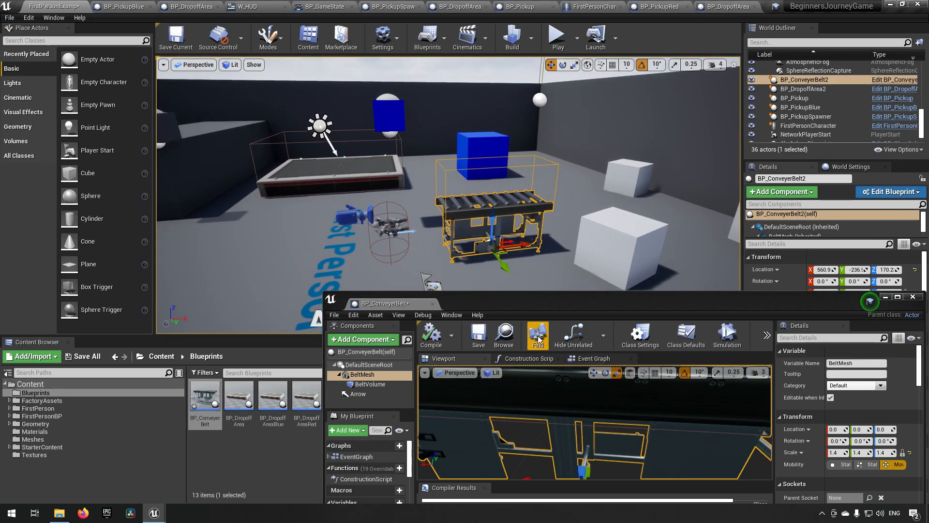
Dock the BP_ConveyerBelt editor, check how BeltVolume fits above the rollers, and compile the blueprint.
left_click_drag(408, 302, 547, 7)
right_click_drag(475, 86, 523, 102)
key("s")
key("a")
key("a")
left_click(516, 154)
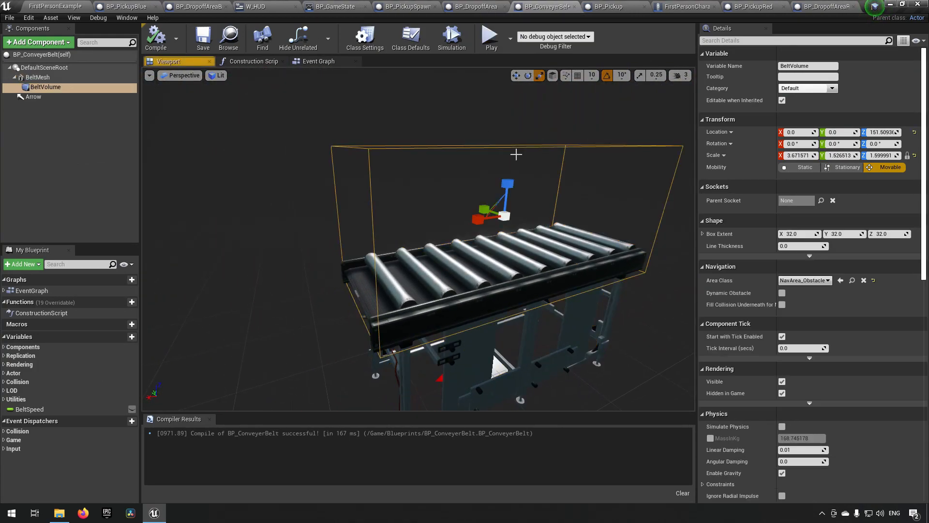
mouse_move(452, 195)
right_mouse_down()
mouse_move(463, 201)
mouse_move(451, 198)
right_mouse_up()
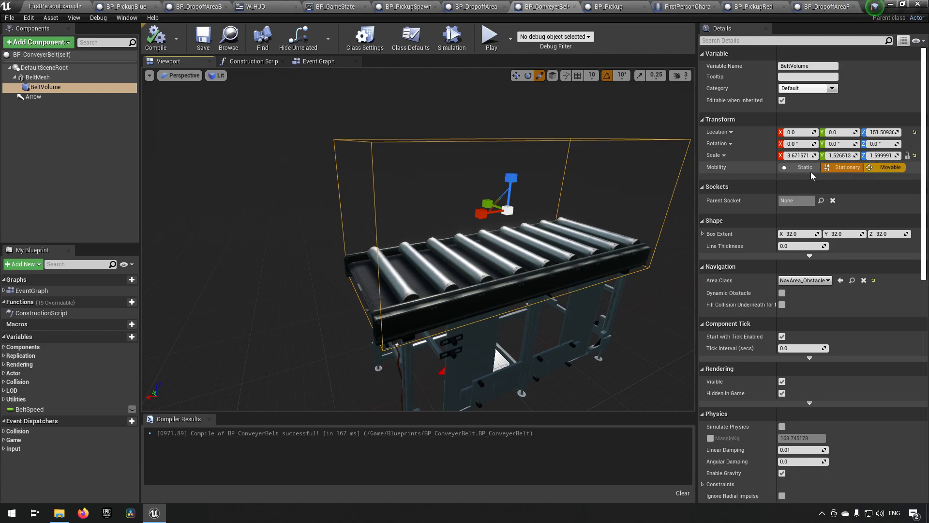
left_click(155, 38)
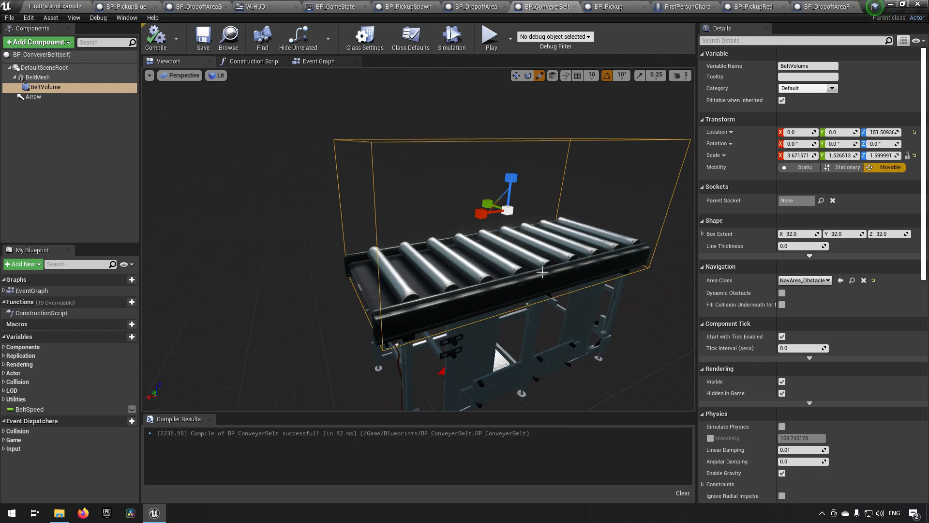
Review BeltMesh's settings, the BP_DropoffArea table and the inherited table in BP_DropoffAreaBlue's viewport.
left_click(39, 77)
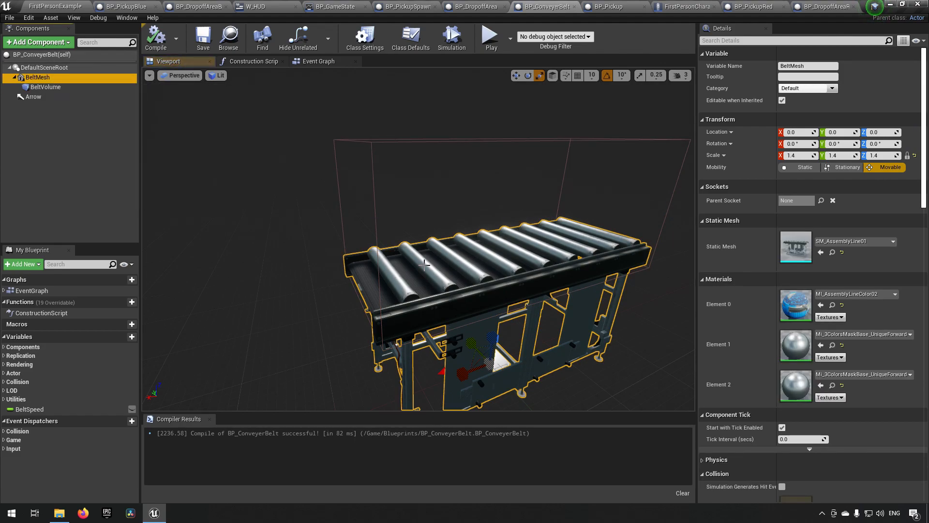
left_click(476, 6)
right_click_drag(418, 239, 305, 223)
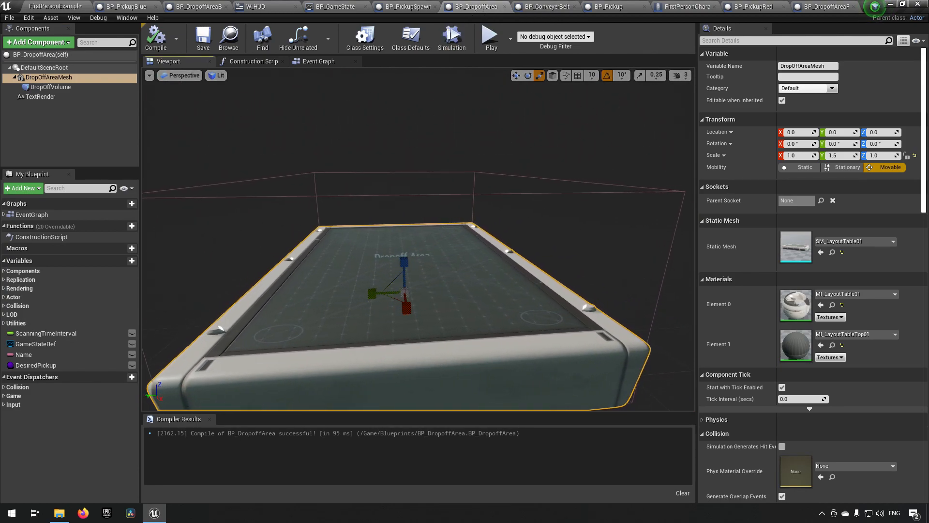
left_click(193, 7)
left_click(179, 62)
right_click_drag(236, 110, 215, 122)
Move BP_DropoffArea2 across the level towards the large dark block and lower it closer to the floor.
left_click(65, 6)
mouse_move(387, 184)
right_mouse_down()
mouse_move(339, 180)
mouse_move(368, 218)
mouse_move(387, 189)
mouse_move(377, 183)
right_mouse_up()
left_click(518, 238)
right_click_drag(518, 238, 481, 256)
left_click_drag(500, 249, 383, 254)
right_click_drag(384, 254, 585, 210)
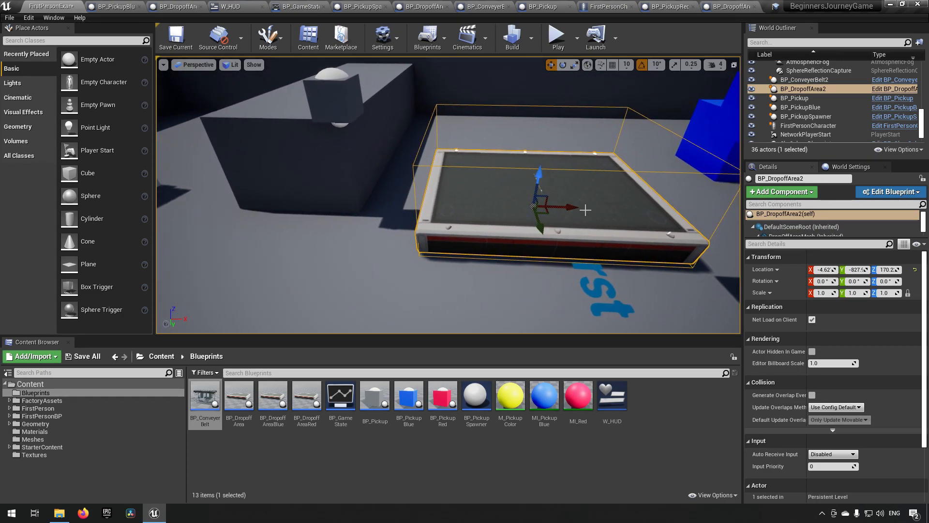
left_click_drag(569, 210, 479, 207)
left_click_drag(452, 175, 453, 195)
Place BP_DropoffAreaBlue and BP_DropoffAreaRed actors in a row beside BP_DropoffArea2 and save the level.
key("s")
right_click_drag(453, 196, 372, 217)
key("d")
left_click_drag(273, 396, 387, 254)
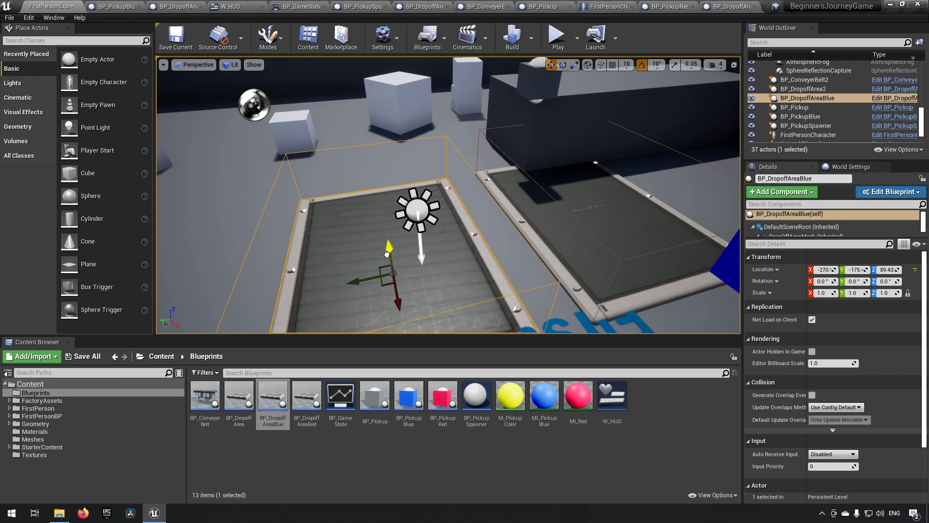
right_click_drag(387, 254, 315, 268)
left_click_drag(307, 403, 452, 269)
right_click_drag(536, 276, 438, 231)
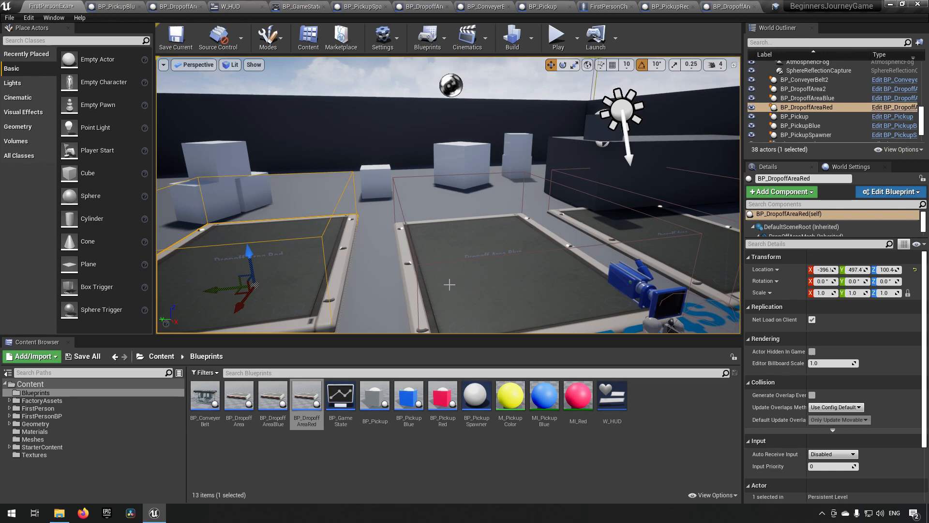
left_click(177, 44)
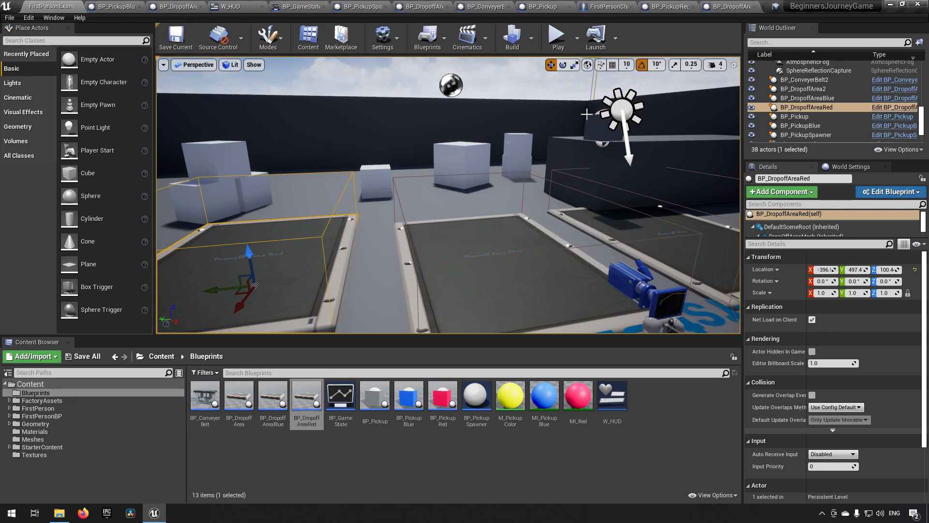
Raise BP_DropoffArea's TextRender above the table to a Z location of about 278 and compile the blueprint.
left_click(433, 6)
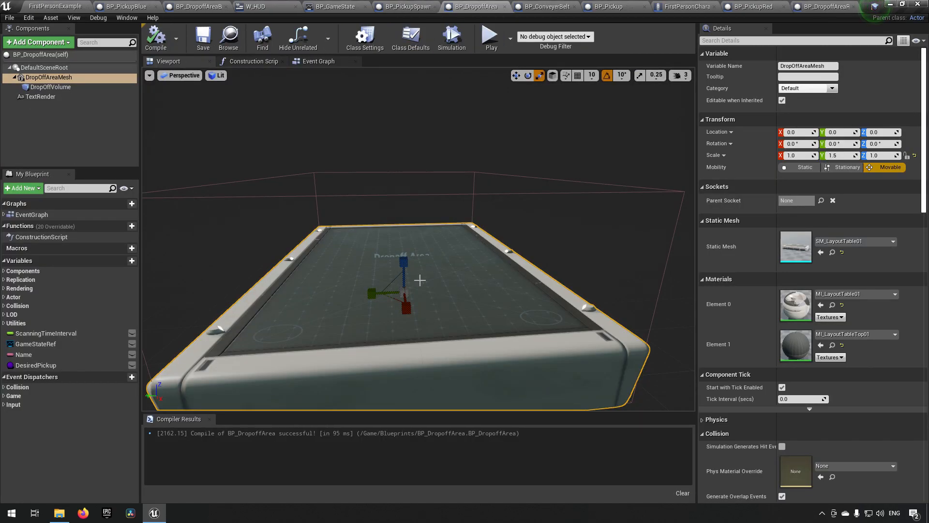
left_click(77, 97)
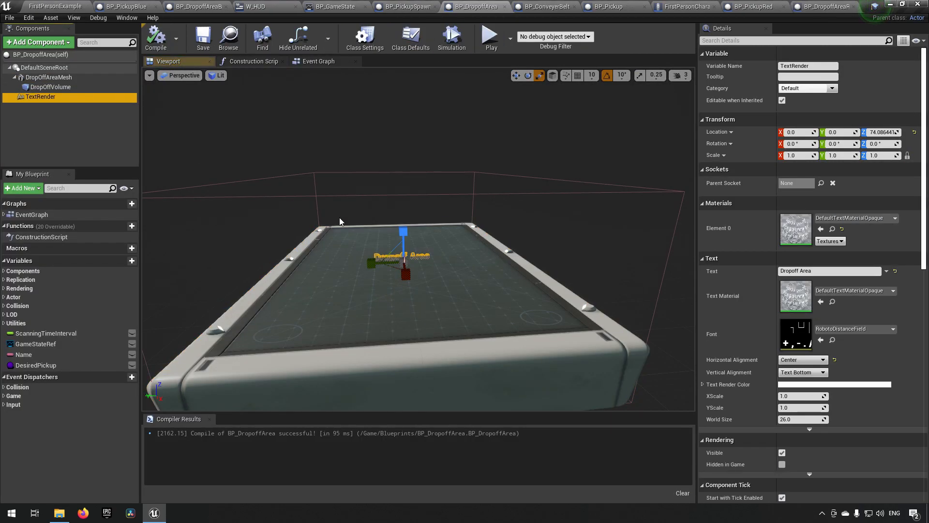
left_click(410, 244)
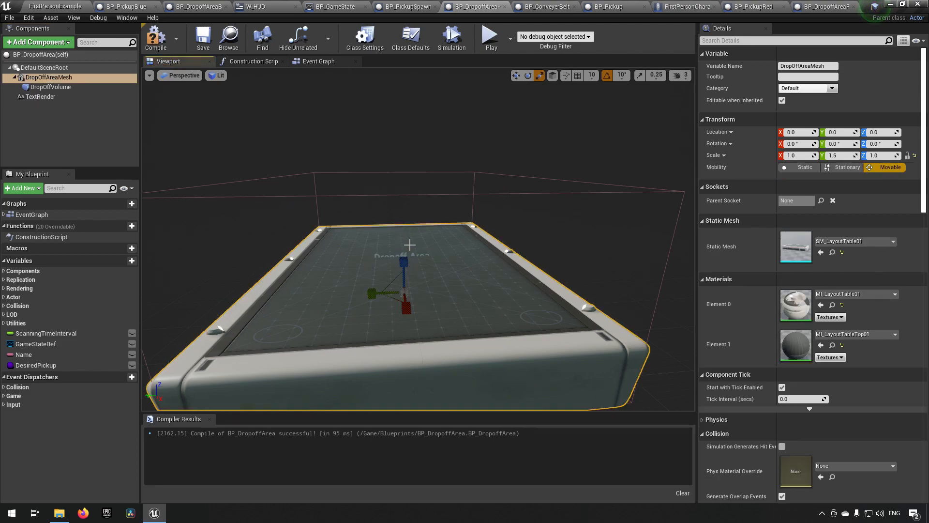
left_click(67, 97)
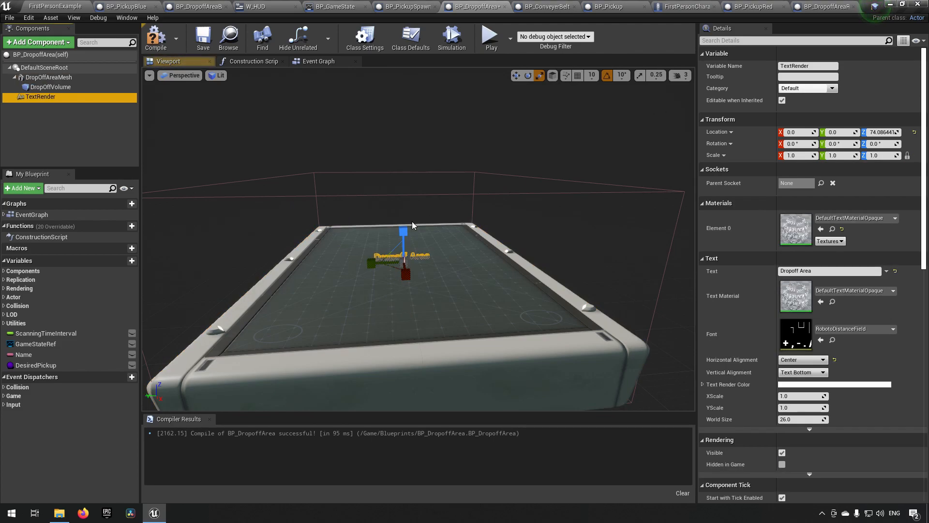
left_click(517, 76)
left_click_drag(409, 233, 410, 122)
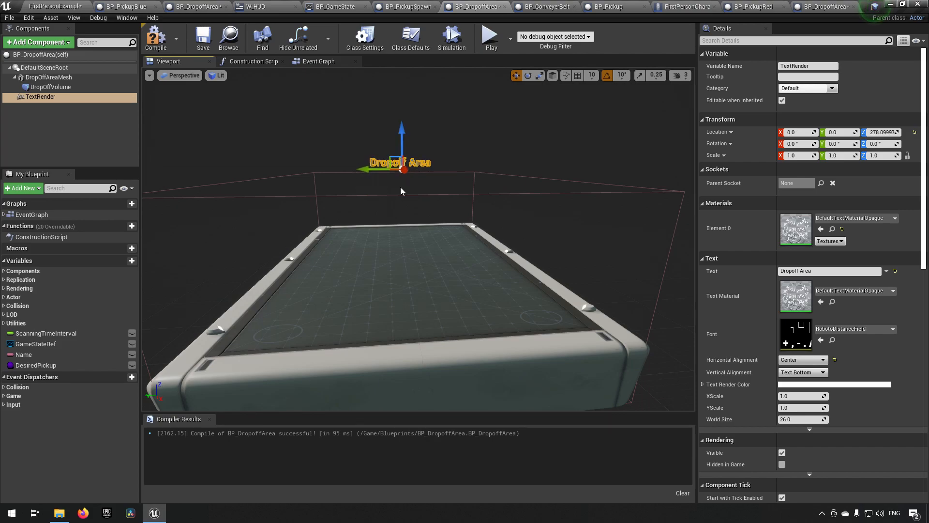
mouse_move(416, 200)
right_mouse_down()
mouse_move(465, 203)
mouse_move(430, 196)
right_mouse_up()
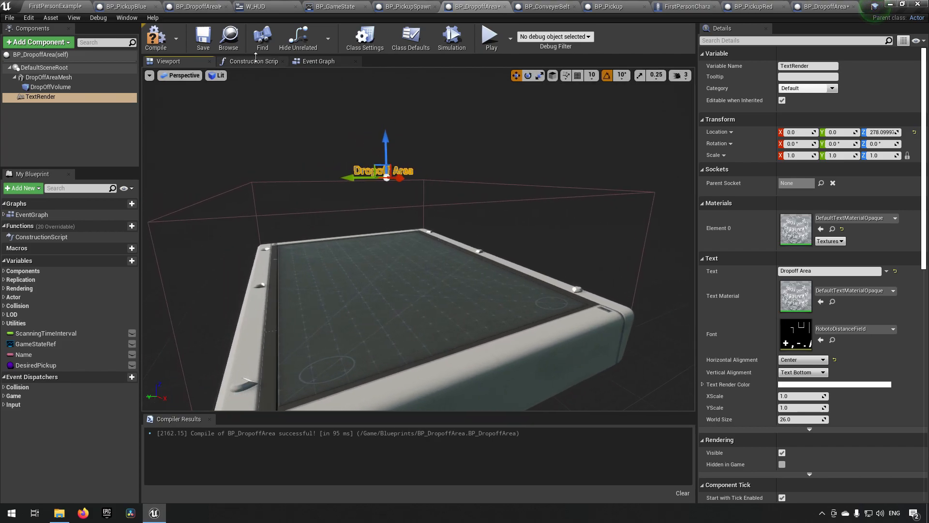
left_click(157, 39)
Inspect the raised dropoff labels and the resized conveyor belt in the level.
left_click(53, 7)
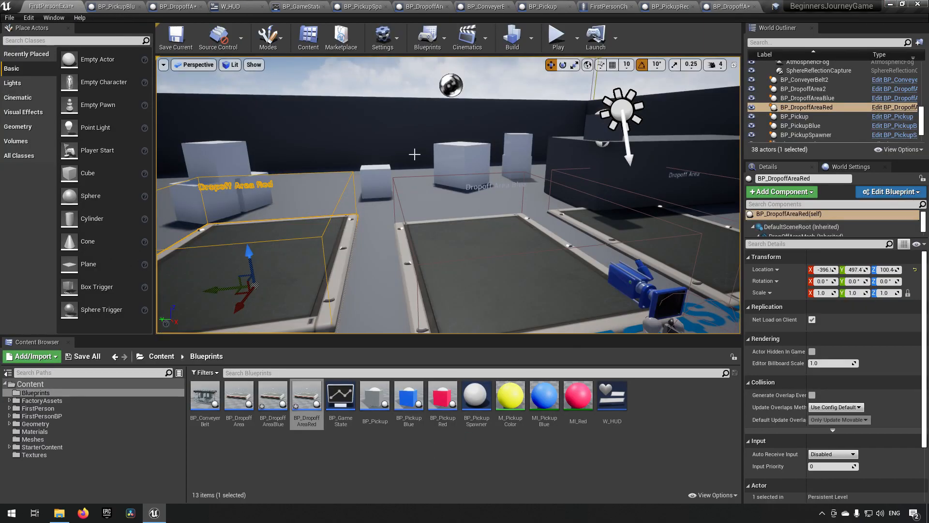
right_click_drag(448, 194, 532, 147)
key("w")
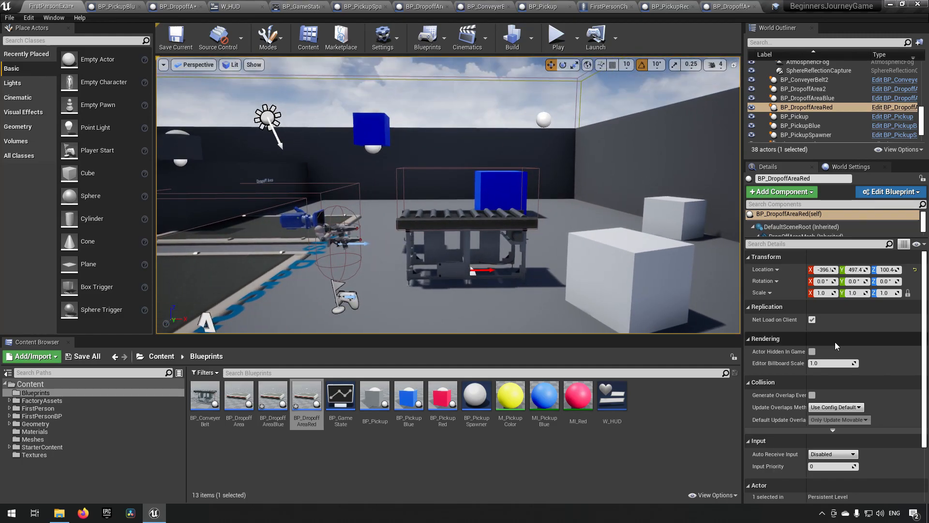
right_click_drag(521, 245, 585, 257)
key("a")
key("w")
key("s")
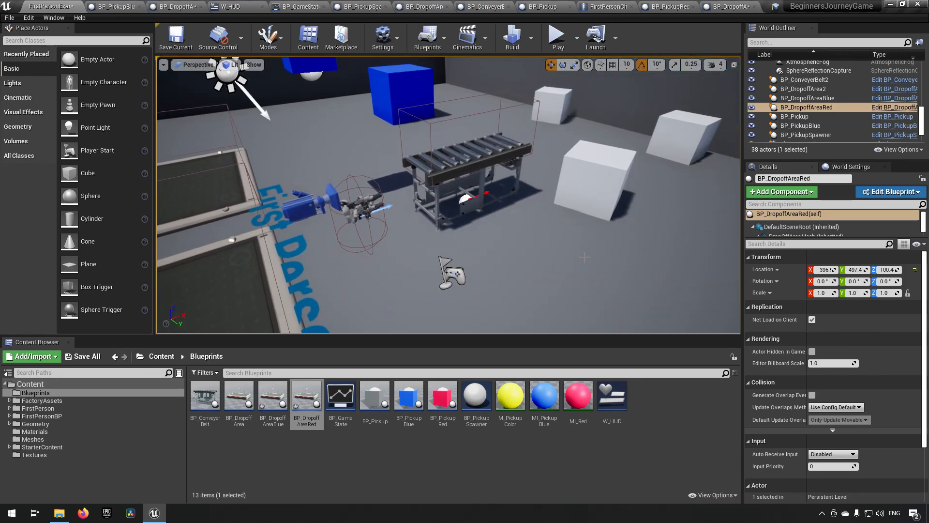
Look over the pickup blueprints in the Blueprints folder and open BP_PickupBlue for editing.
left_click(382, 410)
left_click(387, 461)
left_click(385, 427)
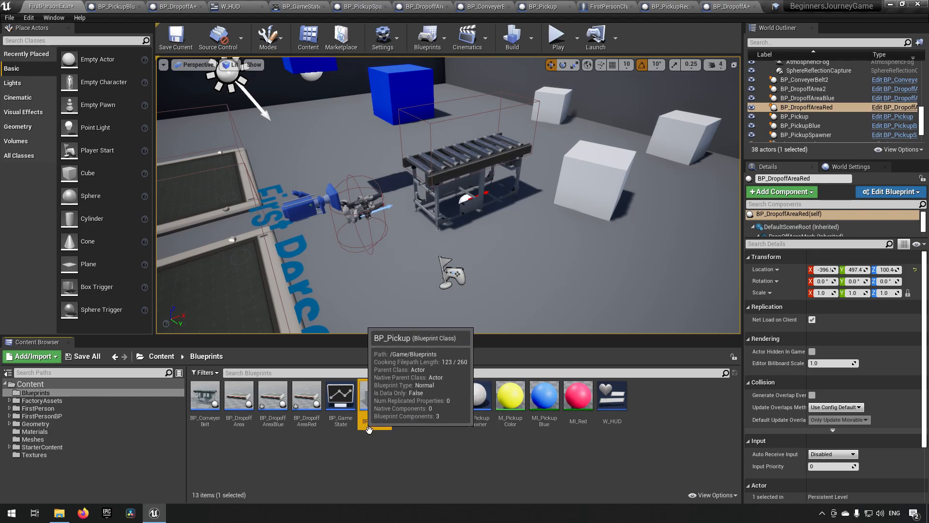
left_click(449, 409)
left_click(410, 407)
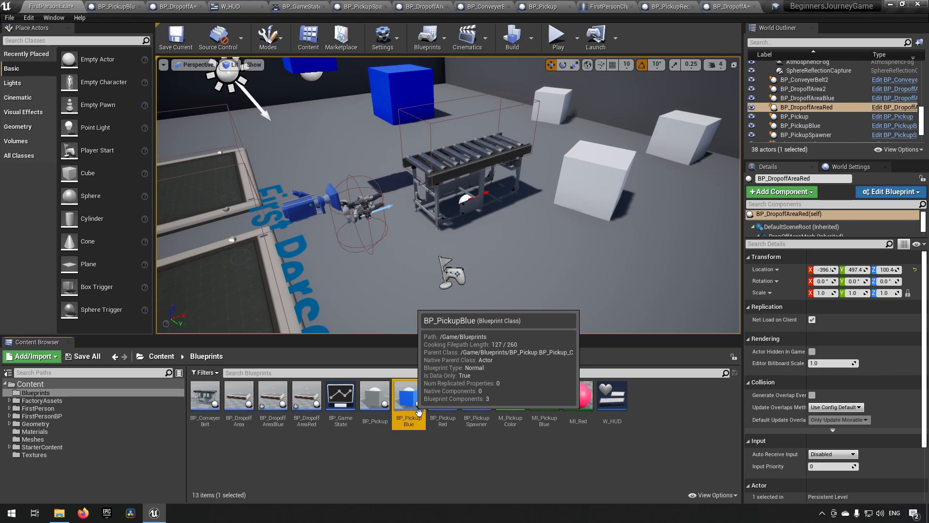
left_click(453, 409)
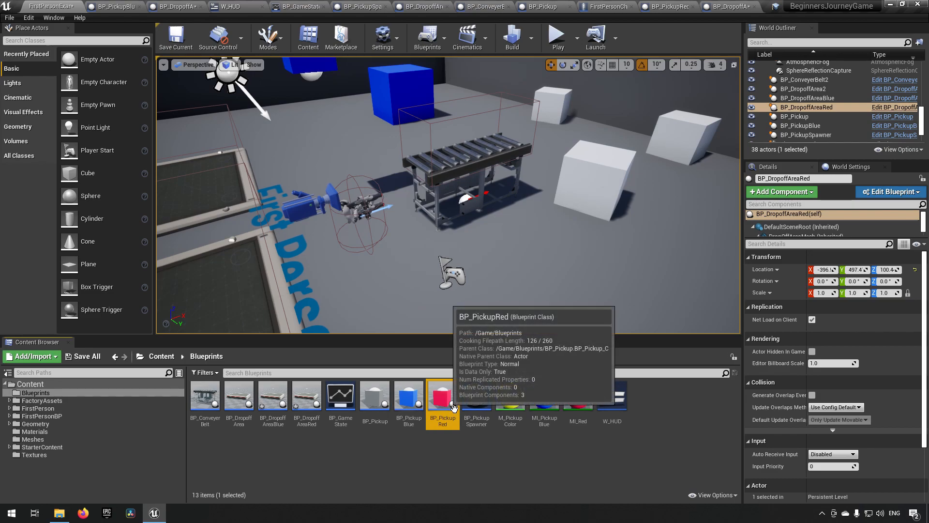
left_click(382, 403)
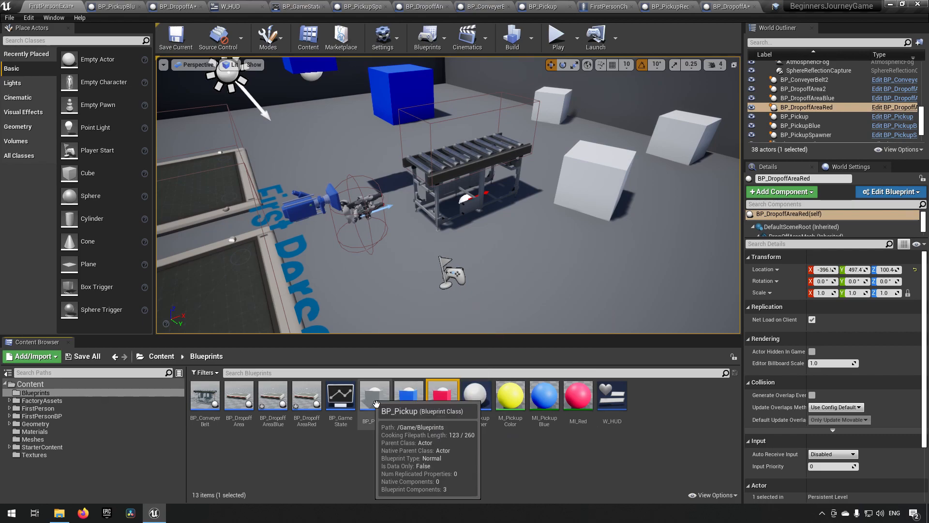
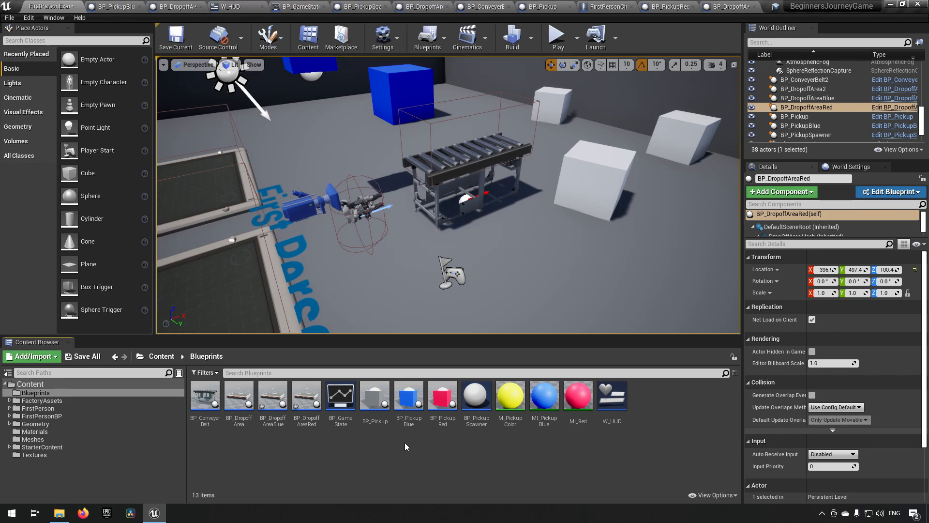
double_click(409, 405)
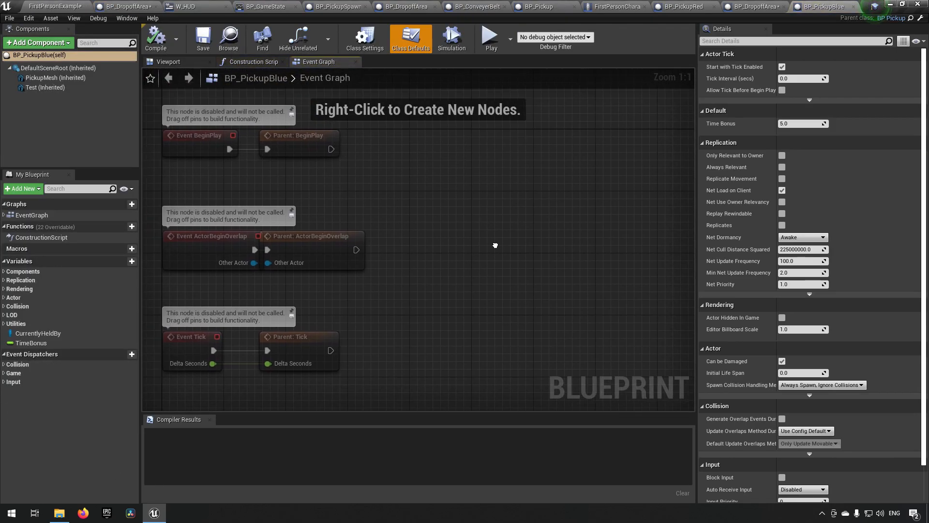
Set the static mesh of BP_PickupBlue's PickupMesh component to SM_Engine from the Meshes folder.
left_click(58, 78)
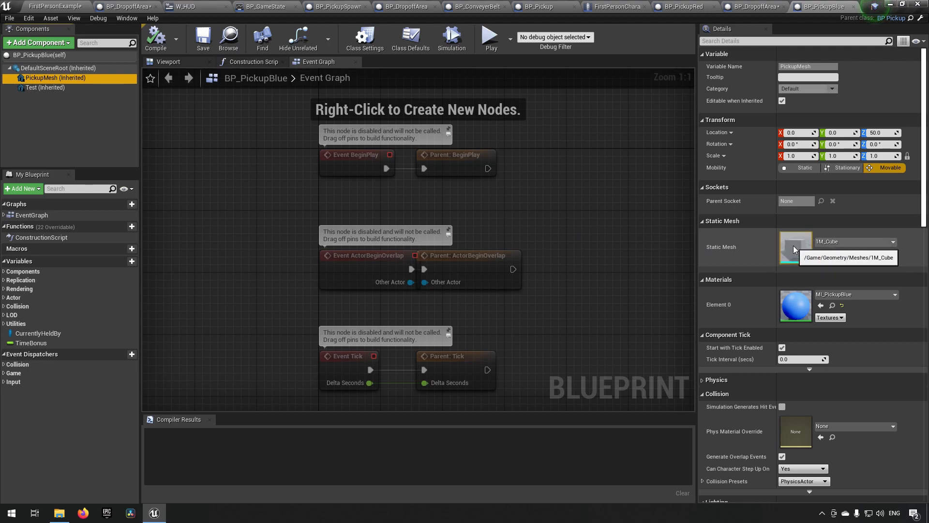
left_click(63, 5)
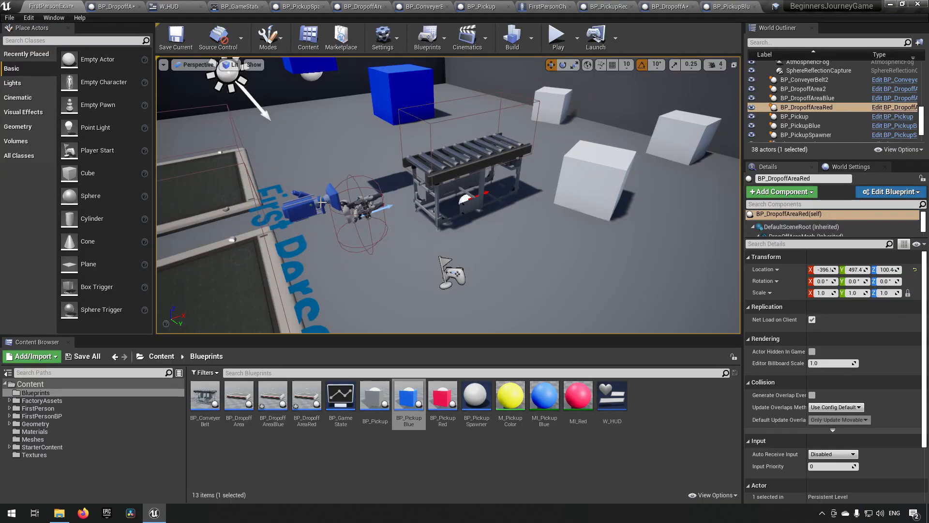
left_click(50, 437)
left_click(442, 399)
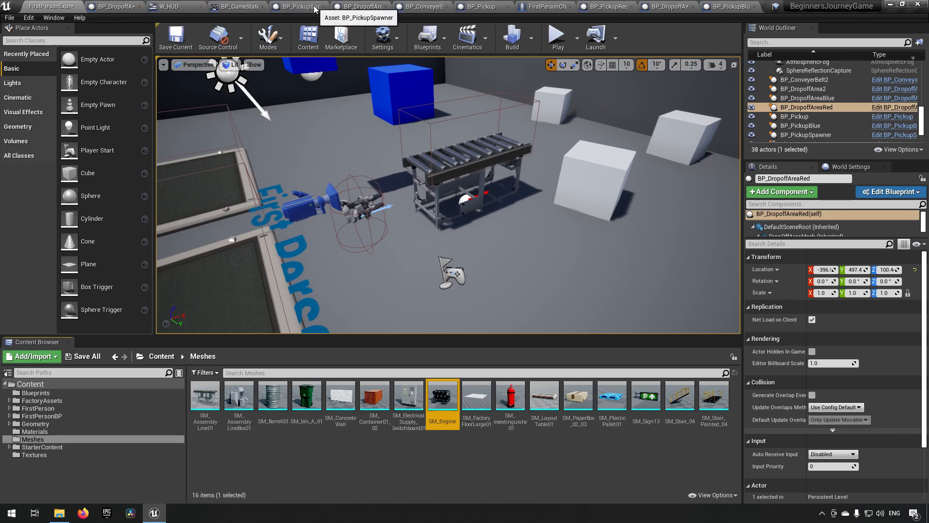
left_click(721, 12)
left_click(820, 252)
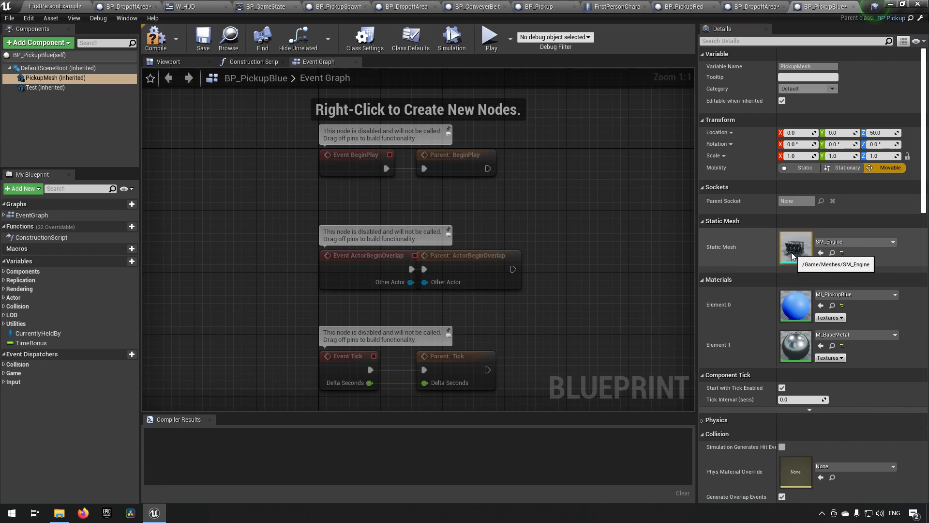
Inspect the engine's placement in BP_PickupBlue and compare it with the PickupMesh setup in BP_Pickup and BP_PickupRed.
left_click(180, 62)
right_click_drag(284, 124, 329, 124)
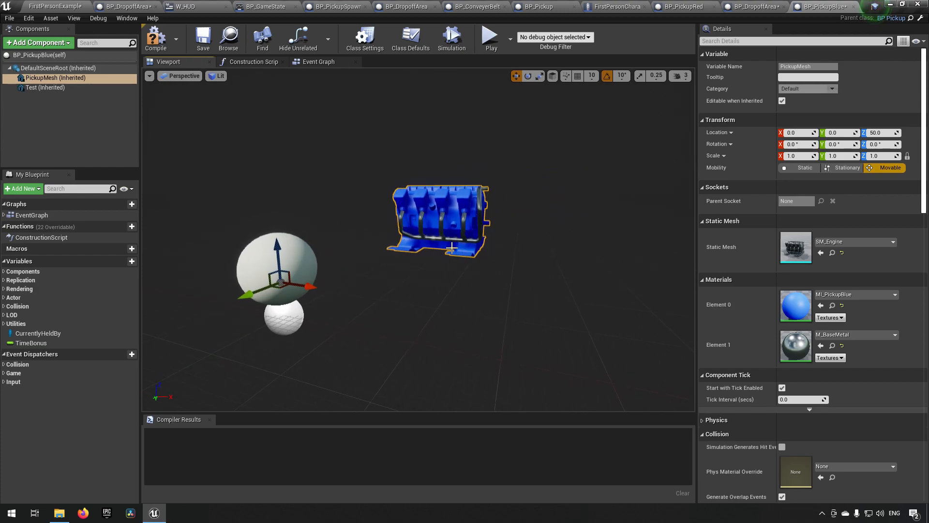
right_click_drag(516, 263, 459, 286)
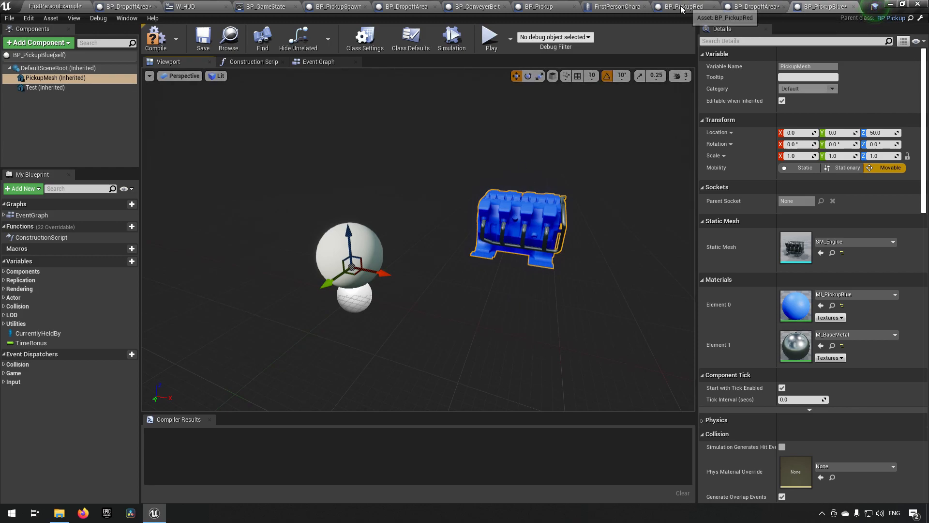
left_click_drag(682, 8, 722, 5)
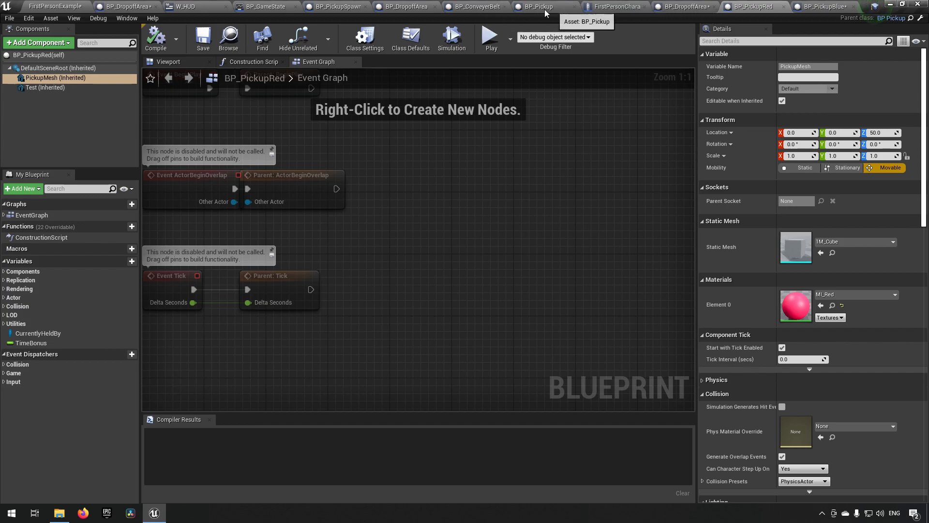
left_click_drag(535, 6, 680, 5)
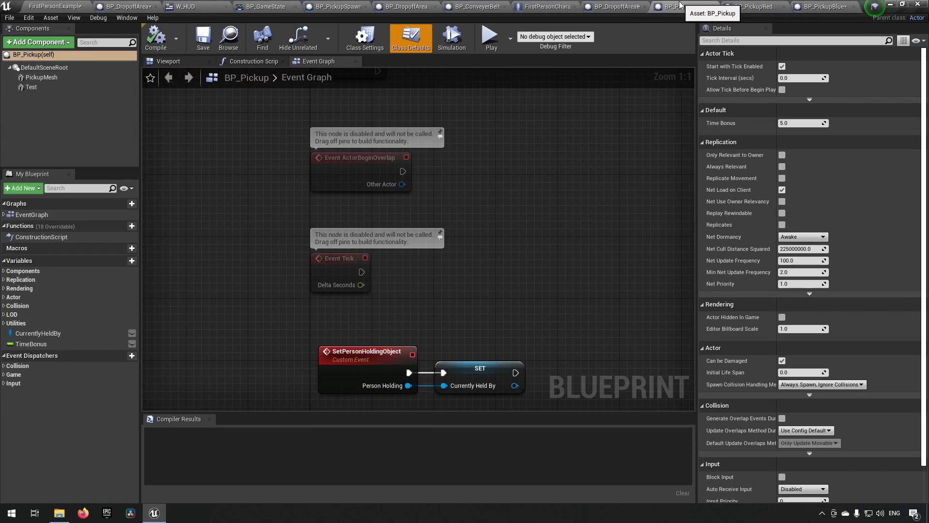
left_click(176, 62)
left_click(41, 77)
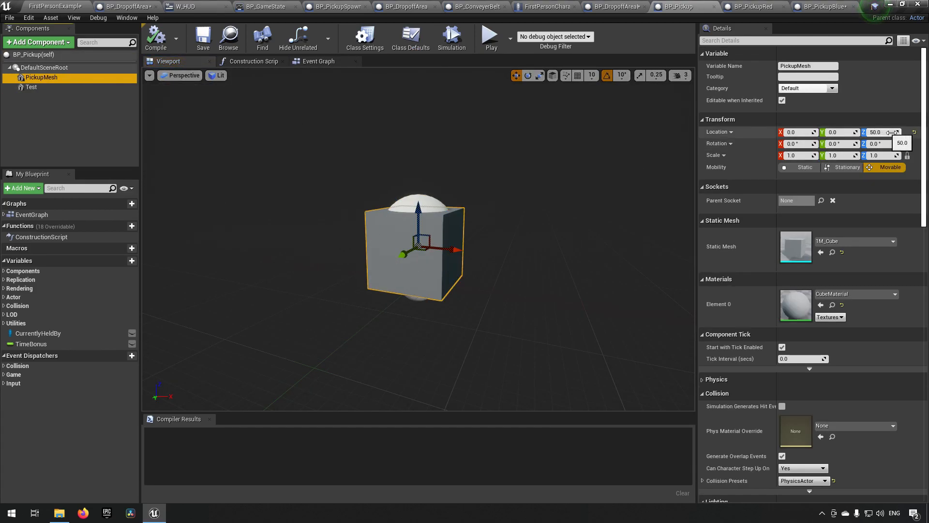
left_click(758, 7)
left_click(822, 6)
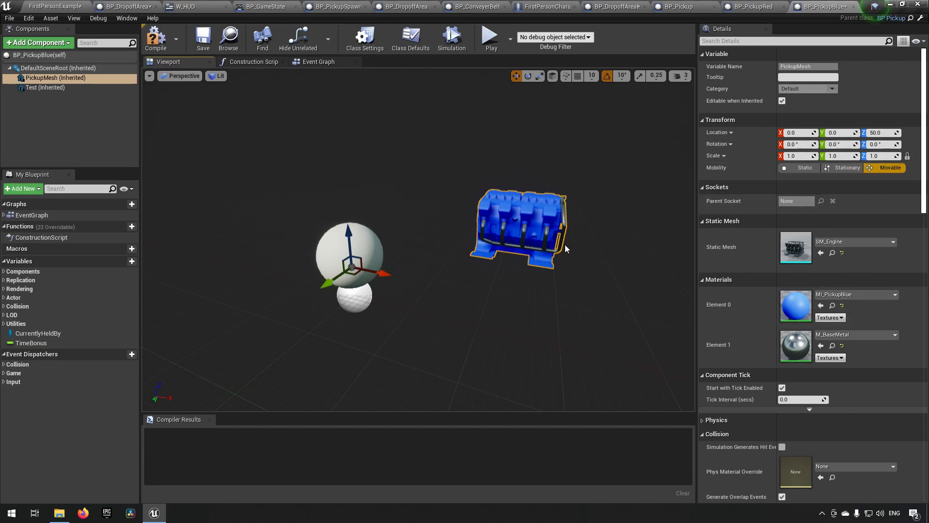
Move BP_PickupBlue's PickupMesh engine onto the Test sphere, to a location of about X -230 and Z -32.5.
left_click(44, 88)
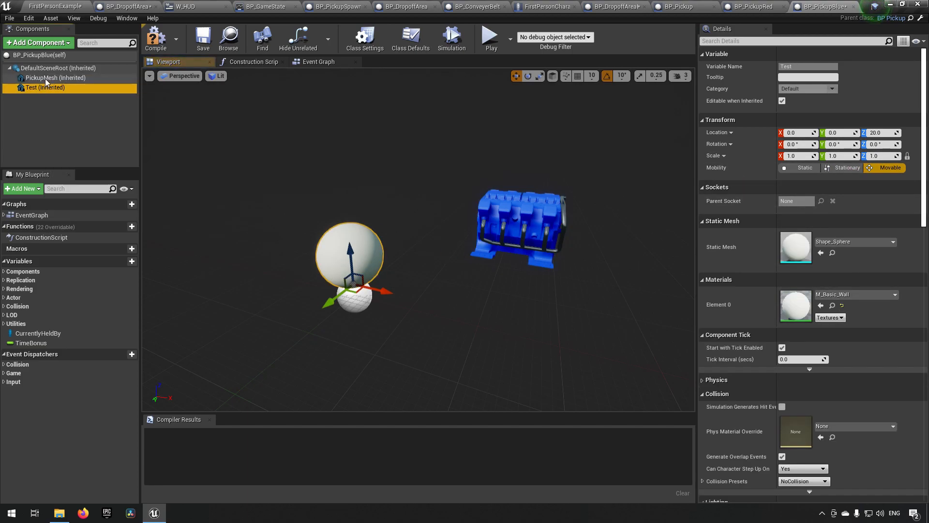
left_click(46, 78)
left_click_drag(388, 271, 272, 261)
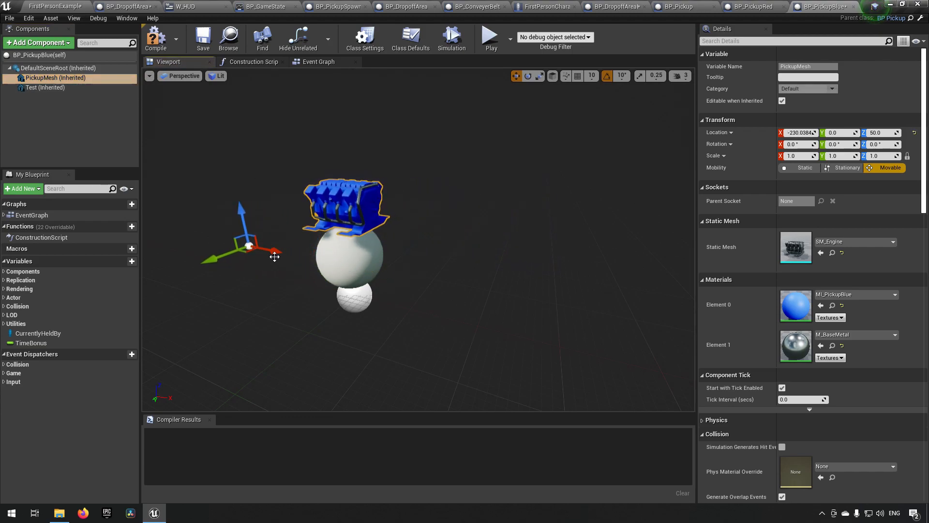
left_click_drag(245, 220, 236, 254)
right_click_drag(426, 278, 473, 278)
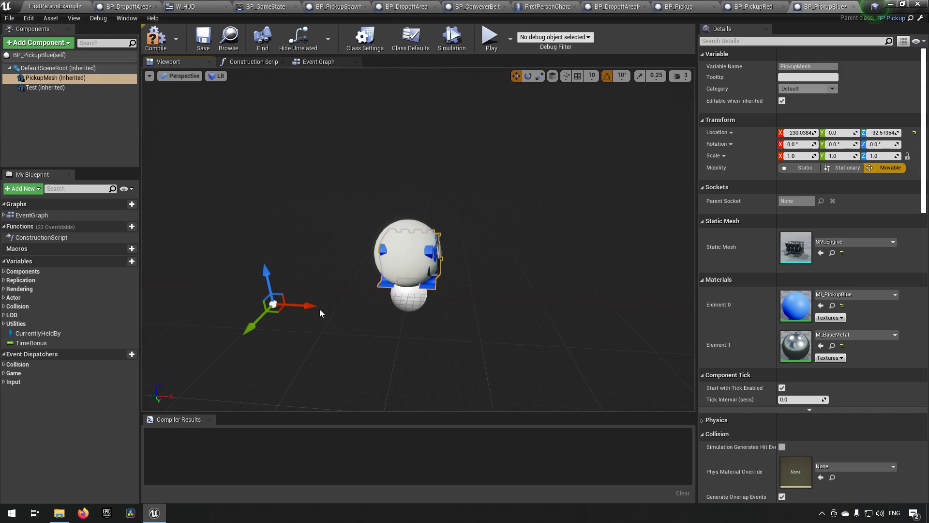
right_click_drag(436, 315, 432, 324)
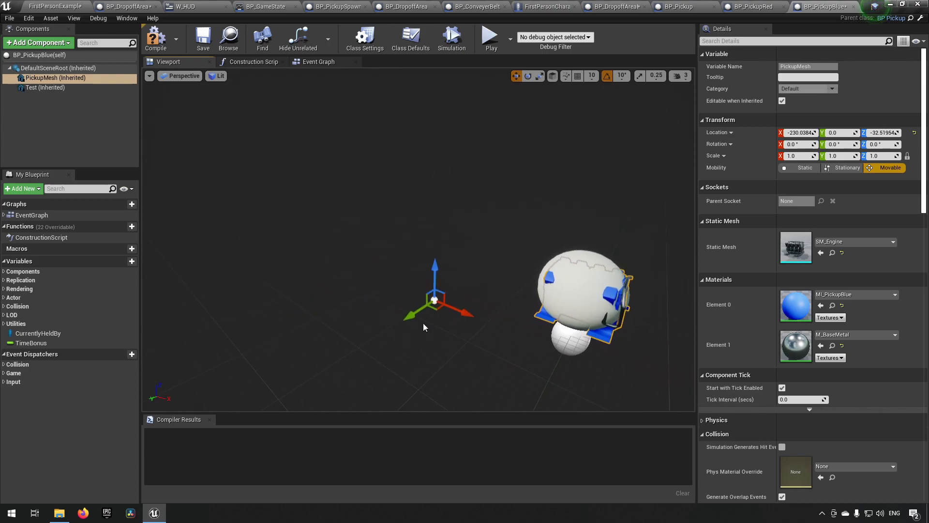
right_click_drag(489, 281, 487, 300)
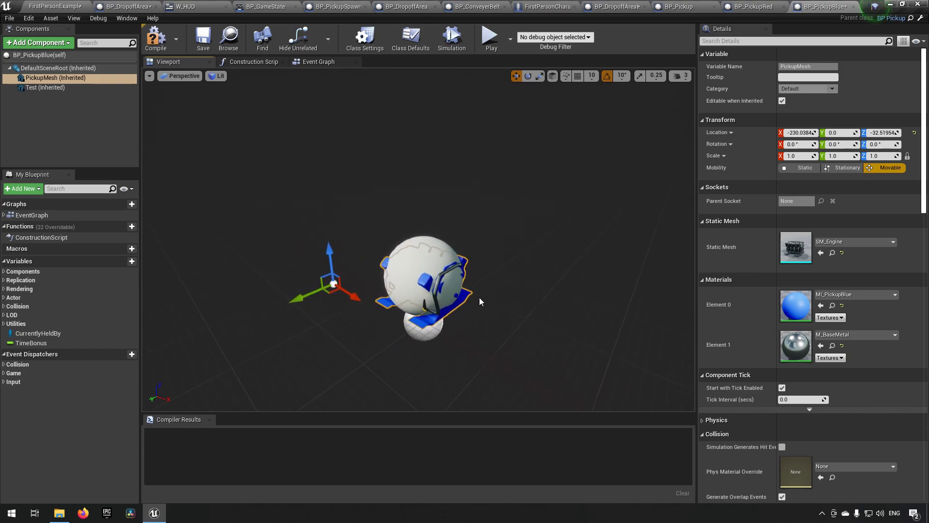
Turn off Visible for the inherited Test sphere in BP_PickupBlue and compile the blueprint.
left_click(47, 90)
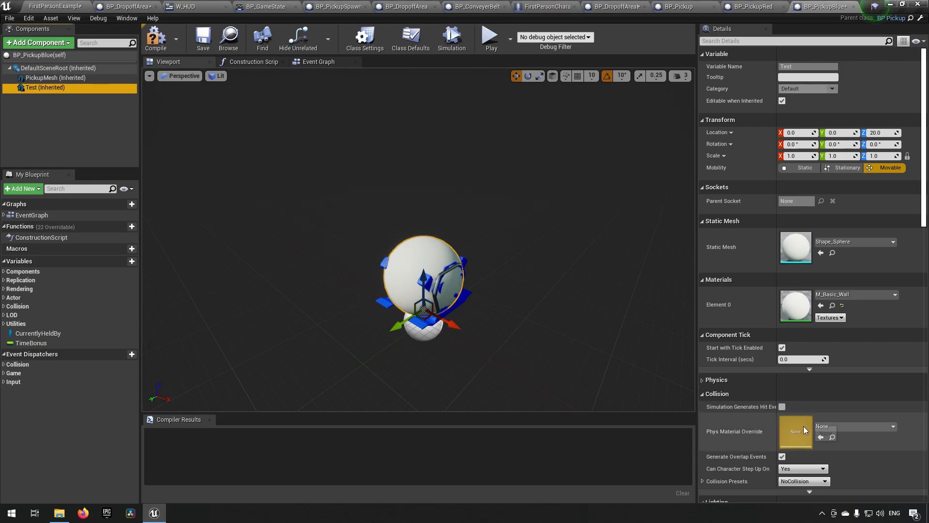
scroll(837, 455, "down", 5)
scroll(838, 454, "up", 5)
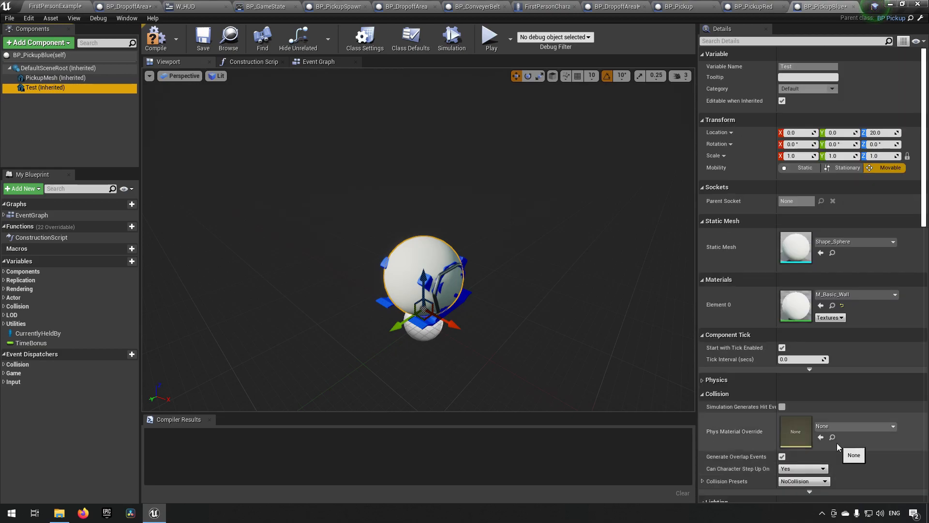
left_click(795, 43)
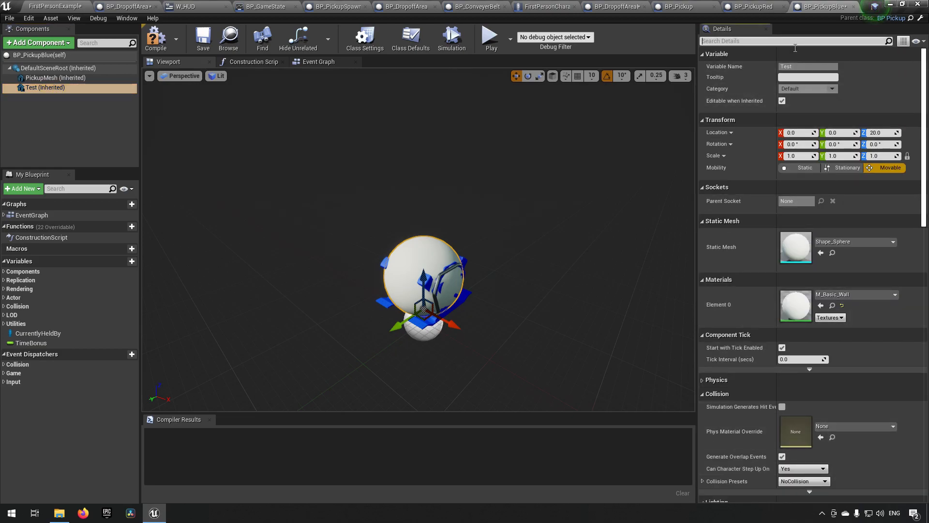
type("hid")
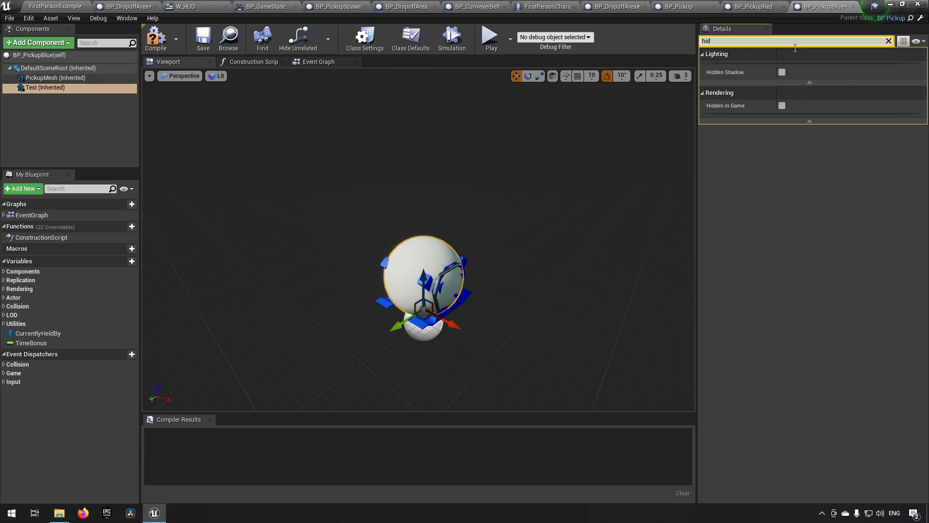
key("BackSpace")
key("BackSpace")
key("BackSpace")
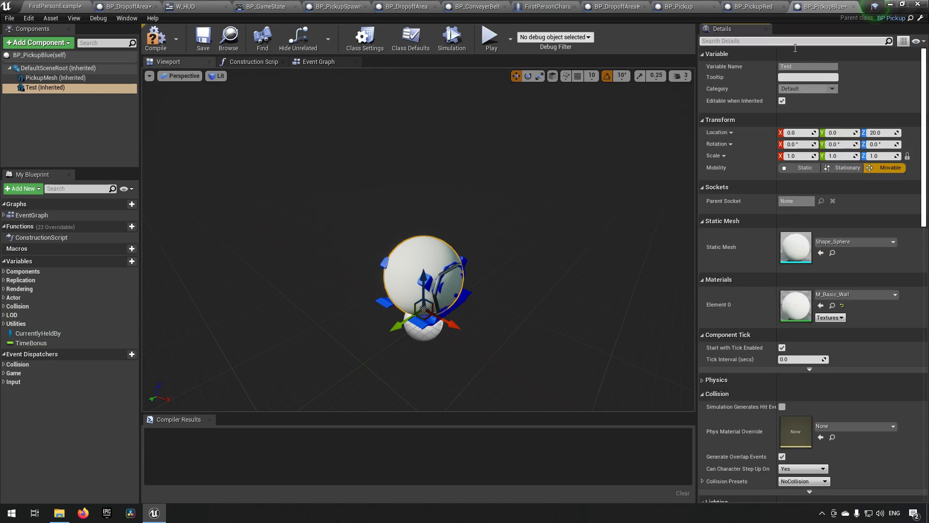
type("visi")
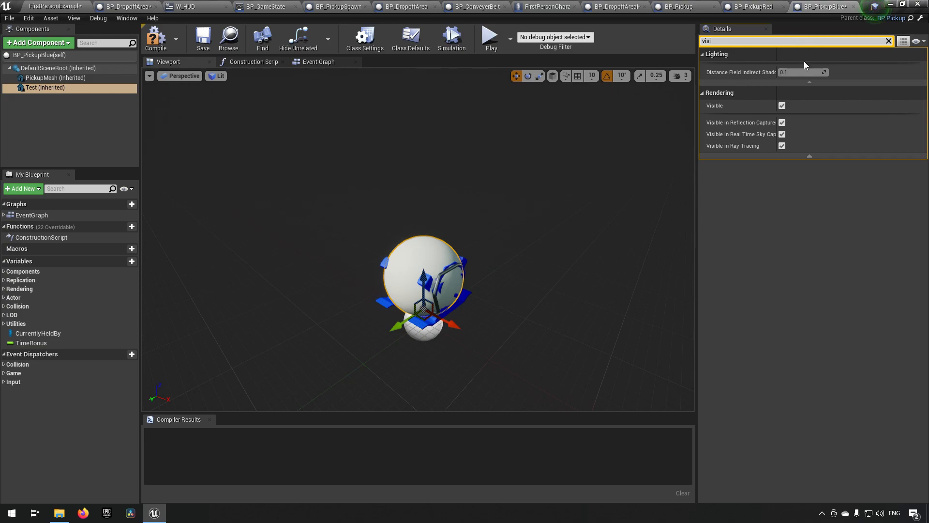
left_click(782, 106)
left_click(782, 105)
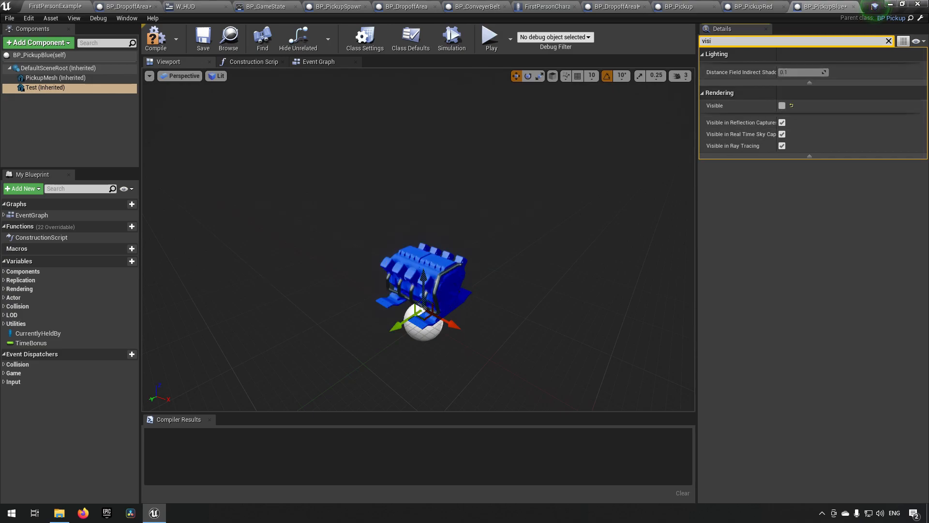
right_click_drag(481, 232, 527, 233)
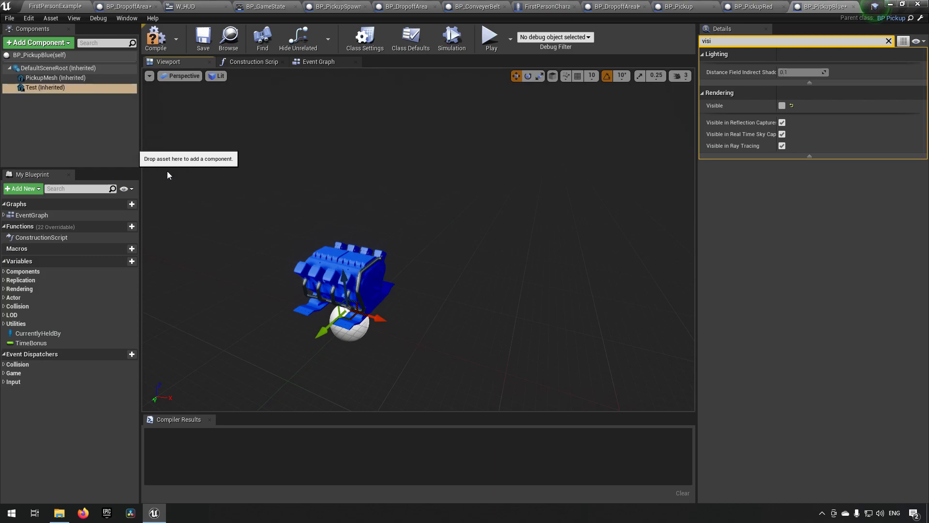
left_click(888, 40)
left_click(154, 42)
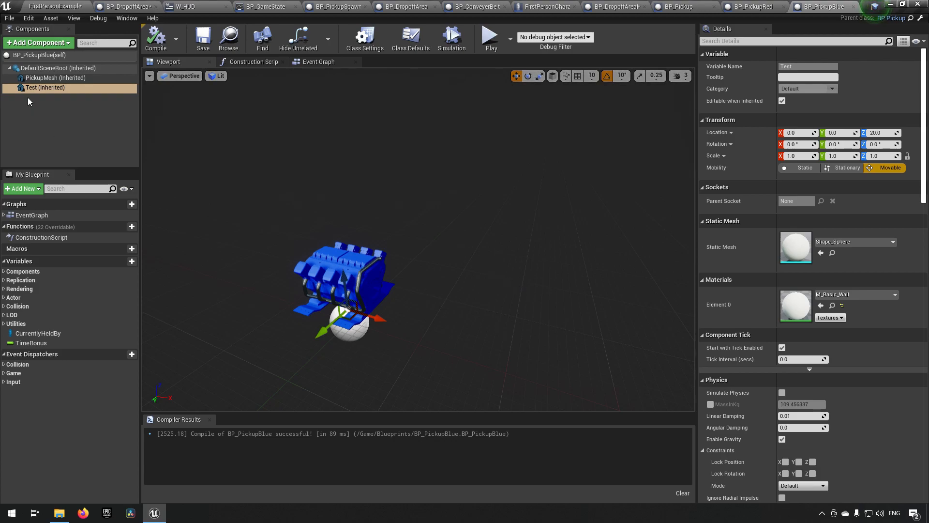
Reset the PickupMesh's Element 0 material to the engine's default MI_TruckEngine, then compile and save BP_PickupBlue.
left_click(54, 78)
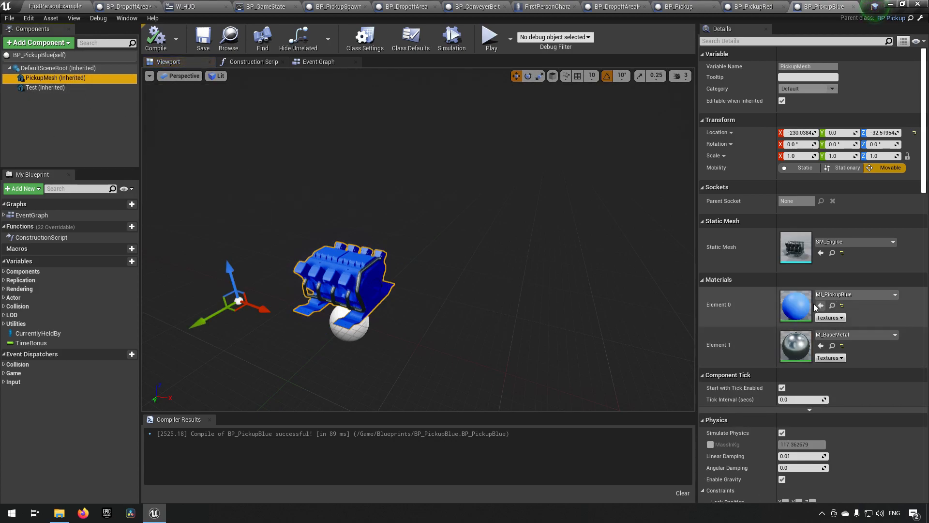
left_click(841, 305)
mouse_move(597, 306)
right_mouse_down()
mouse_move(621, 306)
mouse_move(597, 306)
right_mouse_up()
key("a")
key("w")
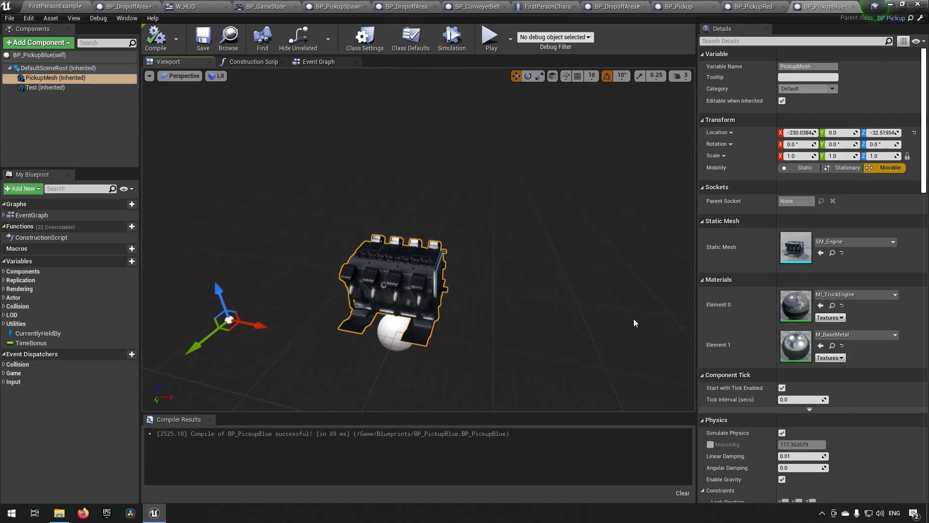
right_click_drag(677, 305, 566, 310)
key("w")
key("d")
key("a")
right_click_drag(348, 294, 434, 294)
key("s")
key("ctrl+s")
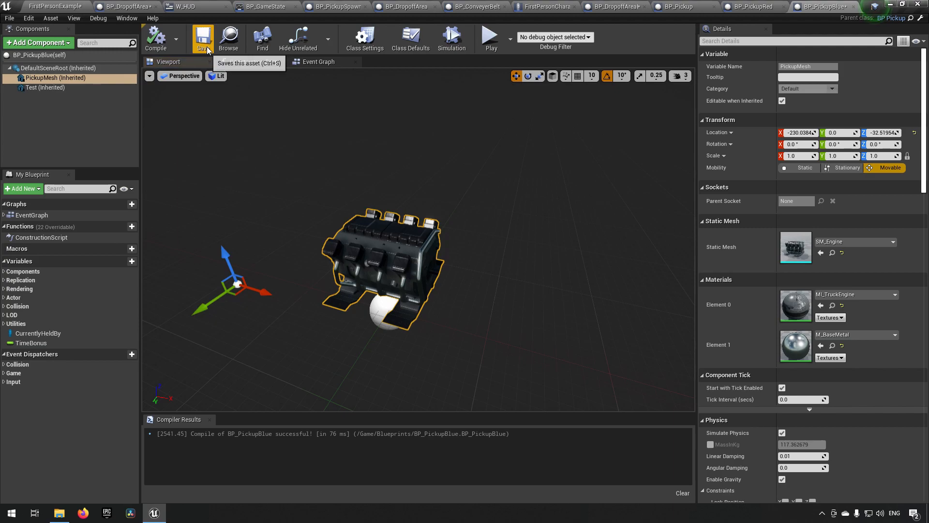
Set the static mesh of BP_PickupRed's PickupMesh component to SM_fireextinguisher_01 from the Meshes folder.
left_click(57, 6)
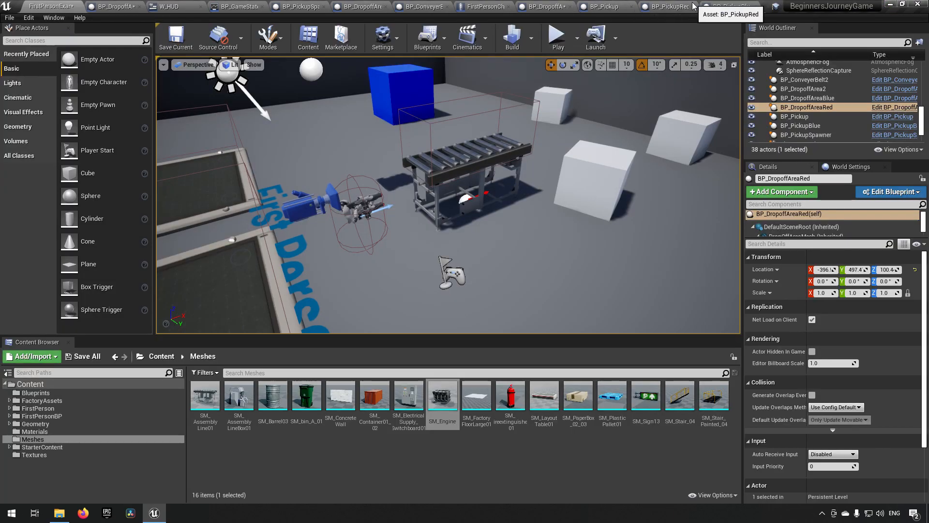
left_click(675, 6)
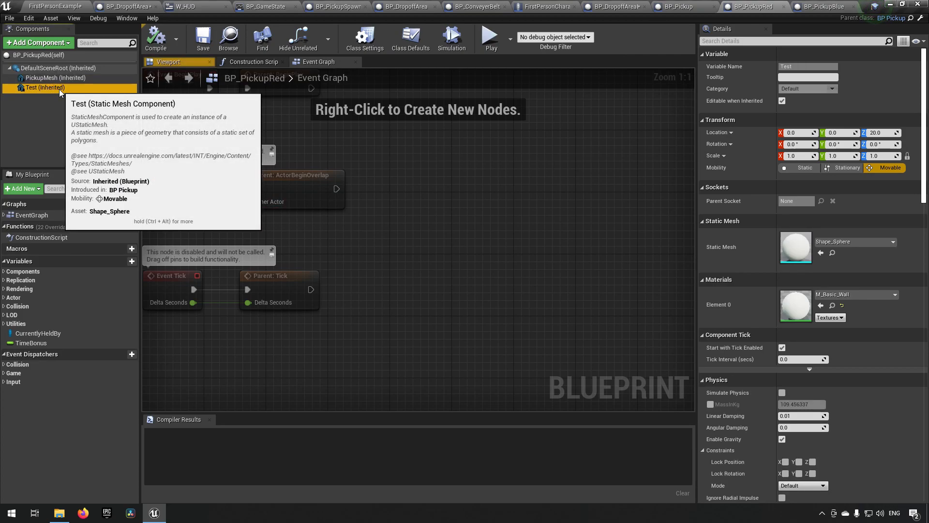
left_click(59, 79)
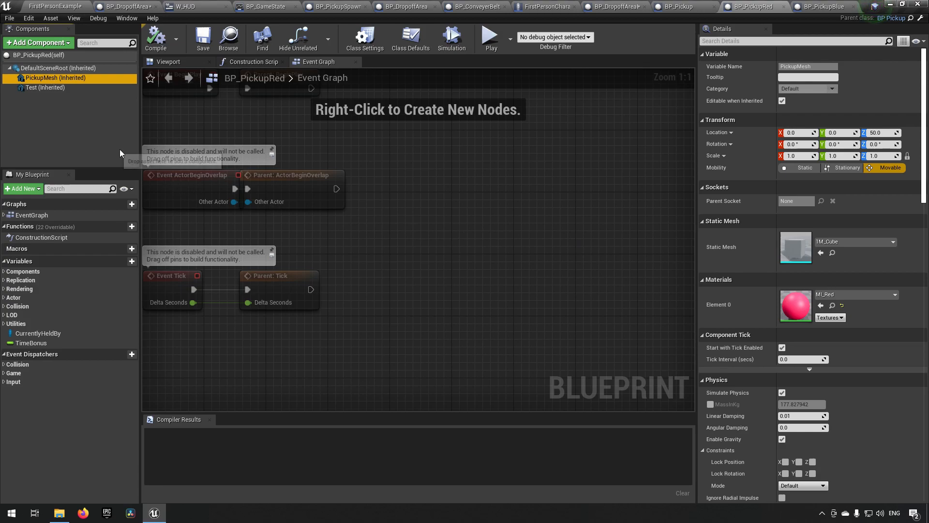
left_click(196, 61)
mouse_move(572, 218)
right_mouse_down()
mouse_move(553, 213)
mouse_move(557, 200)
mouse_move(566, 232)
mouse_move(571, 214)
right_mouse_up()
key("w")
key("s")
key("w")
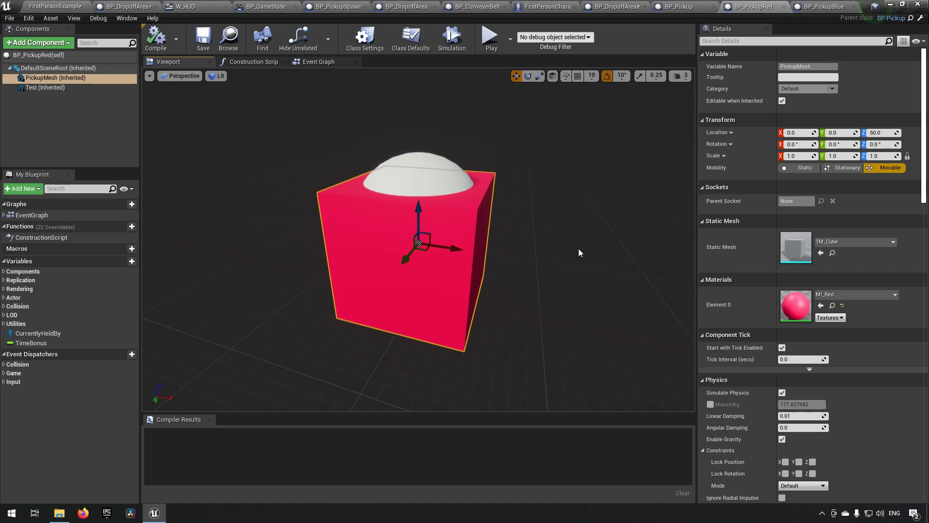
left_click(54, 6)
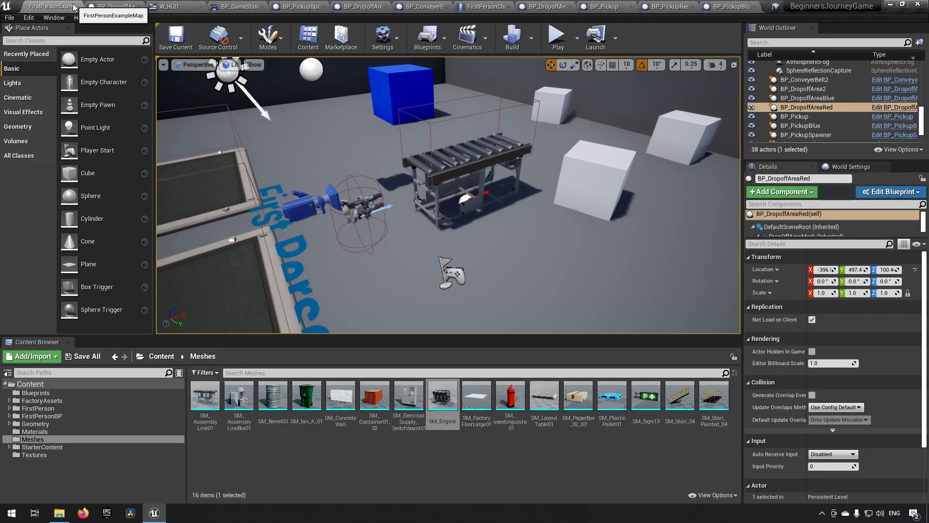
left_click(510, 399)
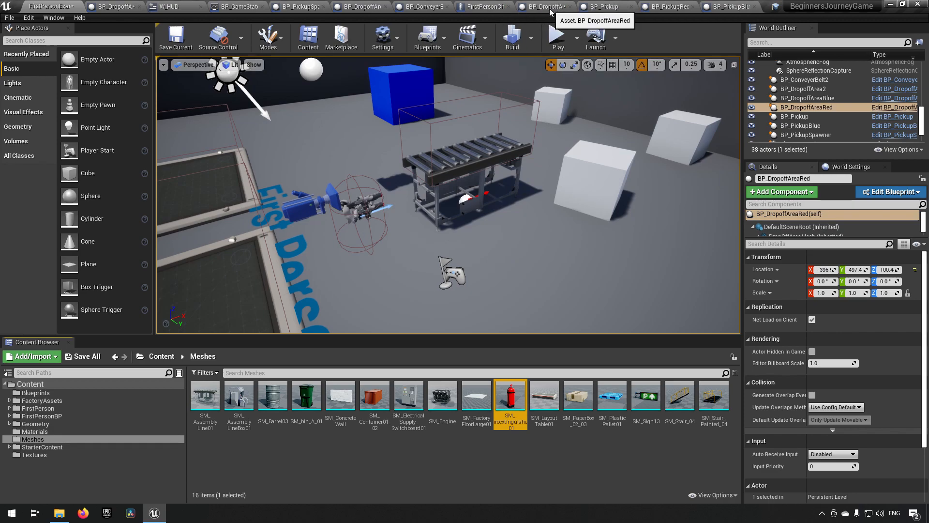
left_click(668, 6)
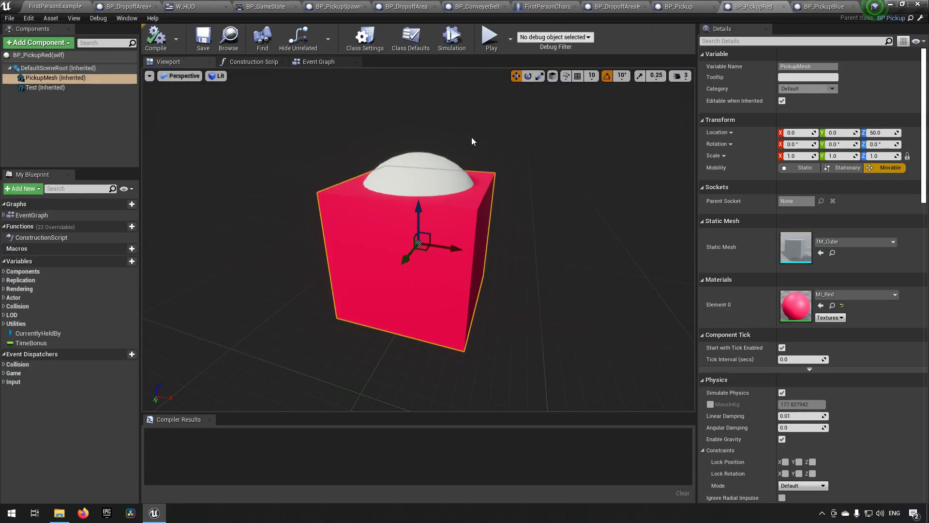
left_click(820, 253)
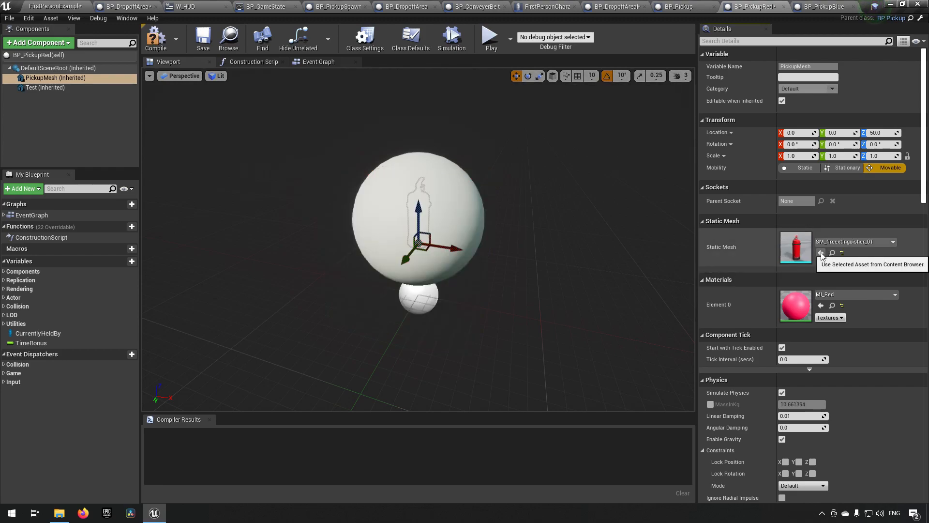
Reset BP_PickupRed's PickupMesh material to MI_FireEquipment, turn off Visible for the inherited Test sphere, and compile the blueprint.
left_click(843, 305)
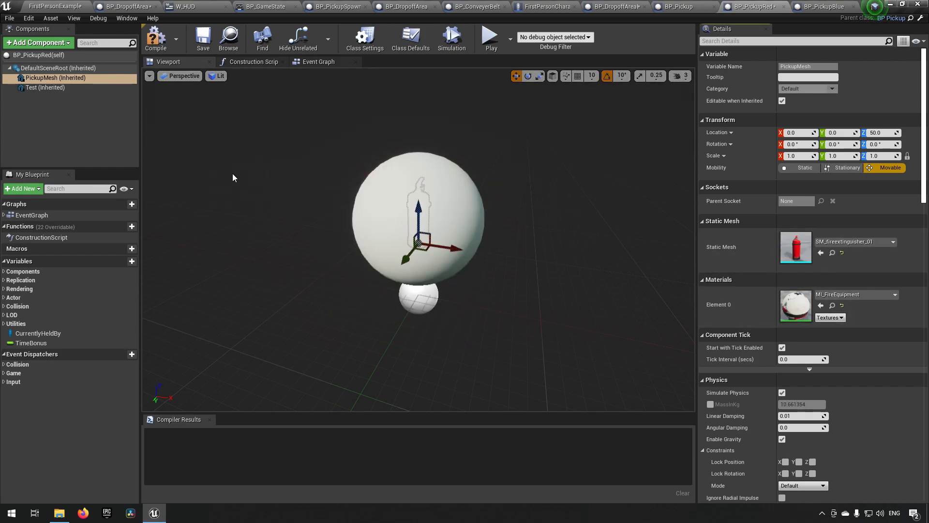
left_click(47, 89)
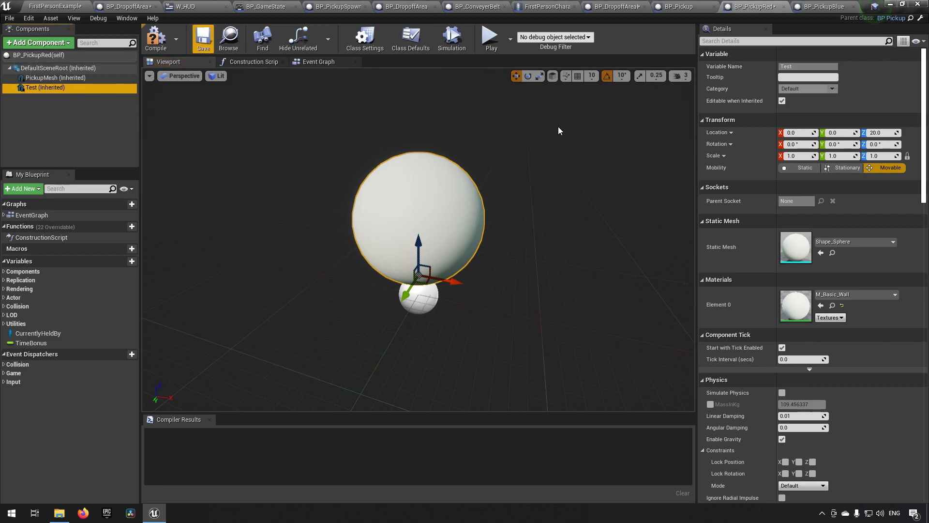
left_click(795, 46)
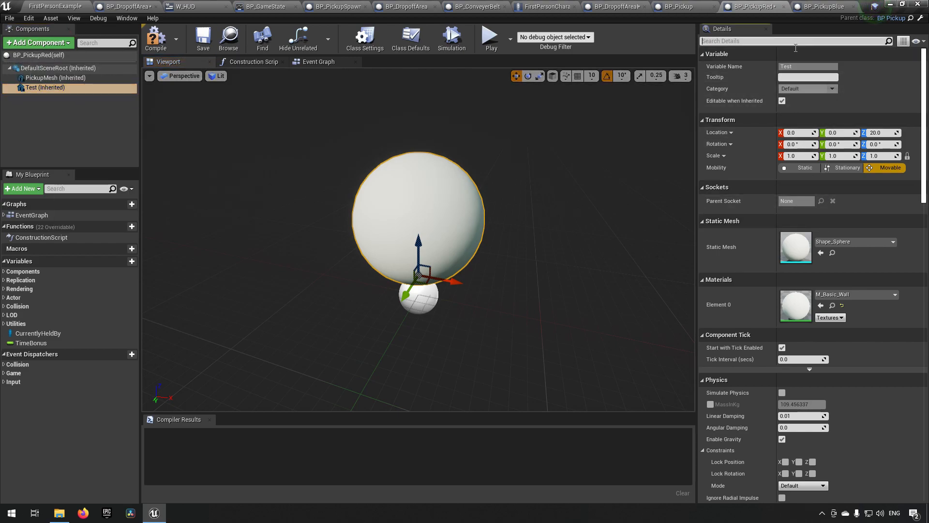
type("vis")
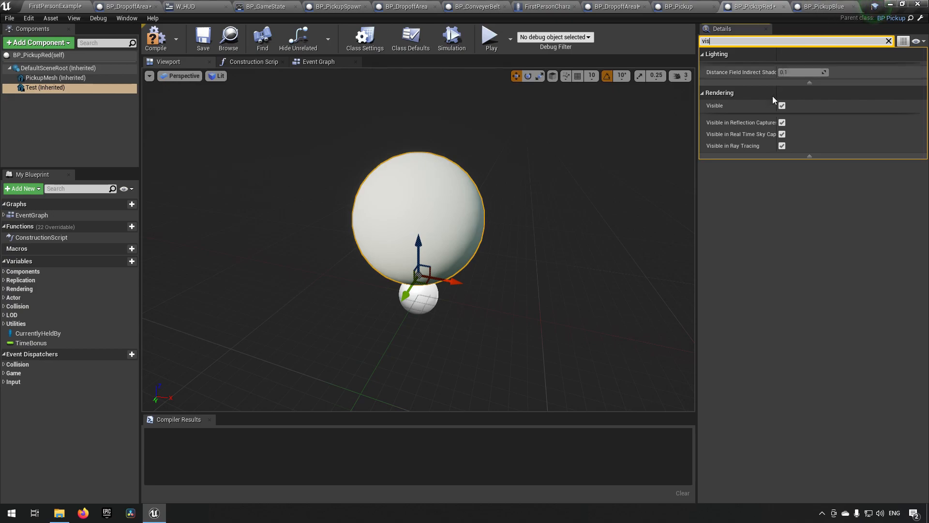
left_click(781, 106)
left_click(156, 39)
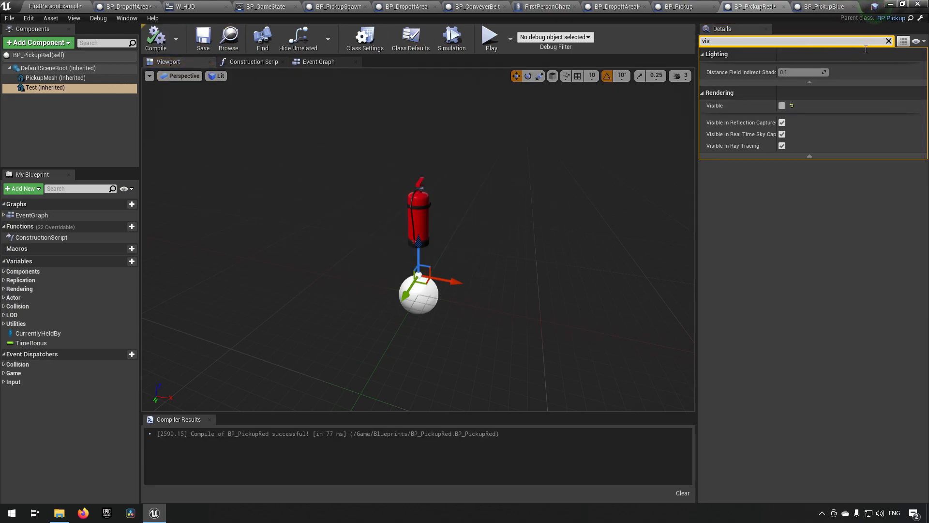
left_click(888, 41)
Set the Z location of BP_PickupRed's PickupMesh fire extinguisher to 0, then compile and save the blueprint.
left_click(42, 78)
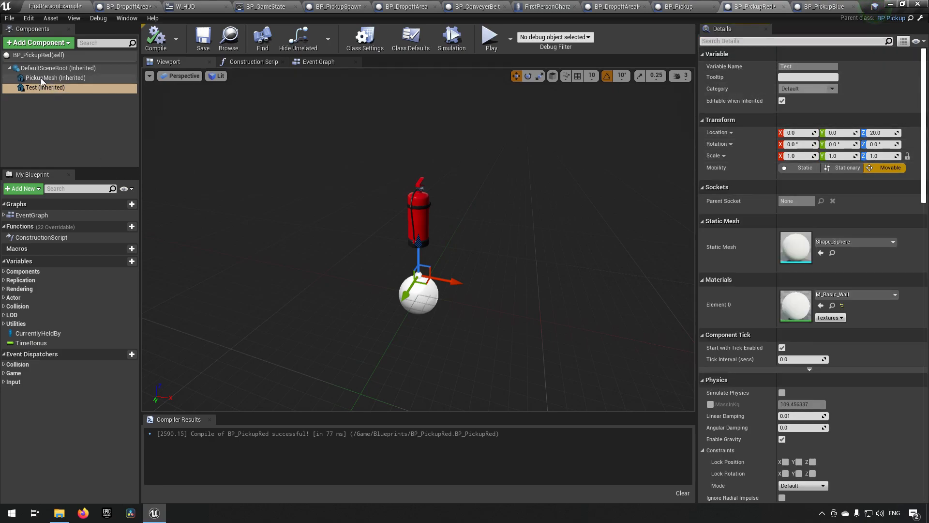
right_click_drag(523, 233, 472, 277)
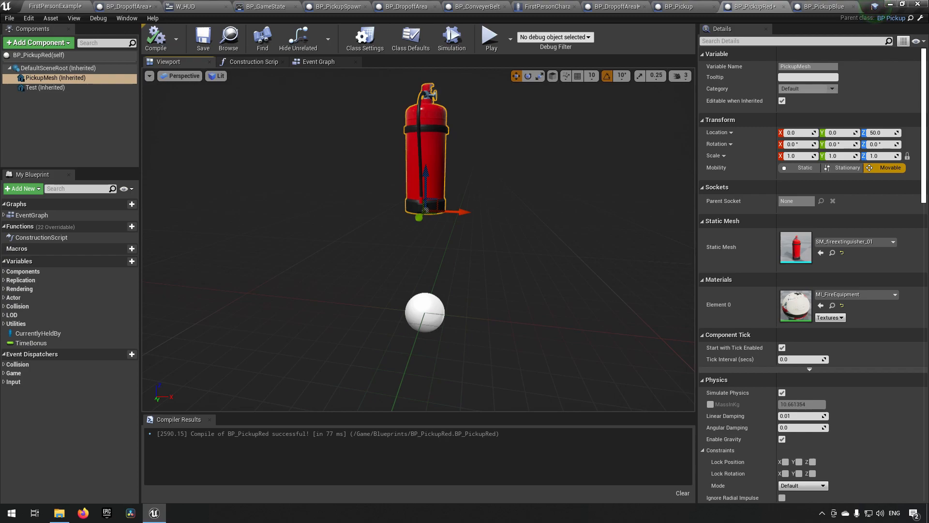
left_click_drag(427, 173, 426, 253)
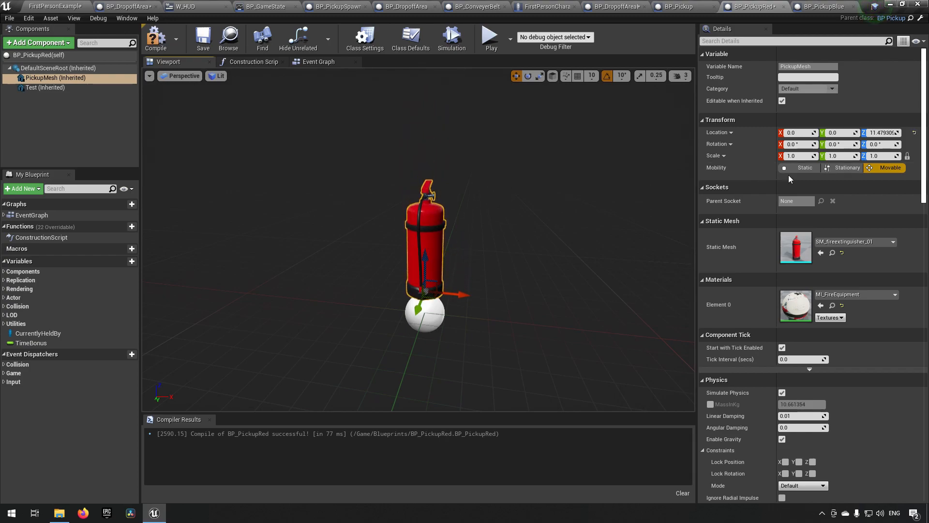
left_click(914, 132)
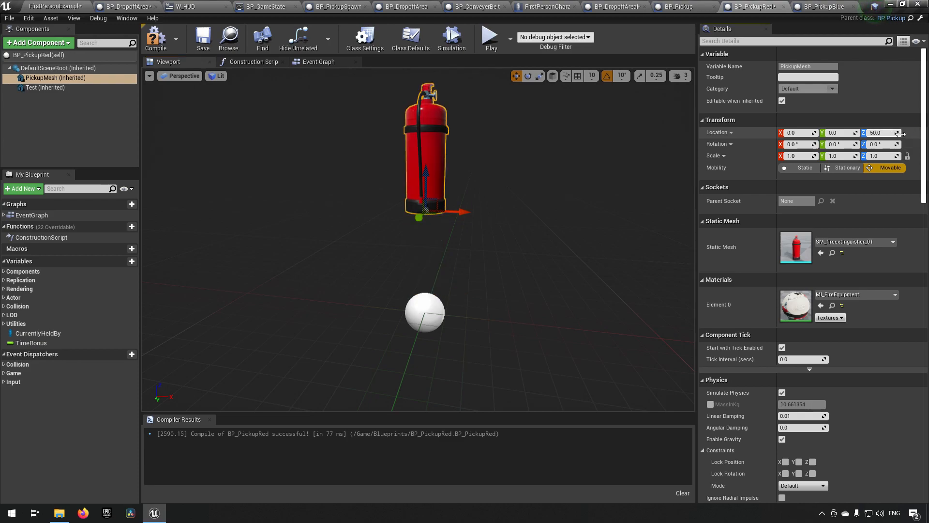
left_click(890, 138)
type("0")
key("Return")
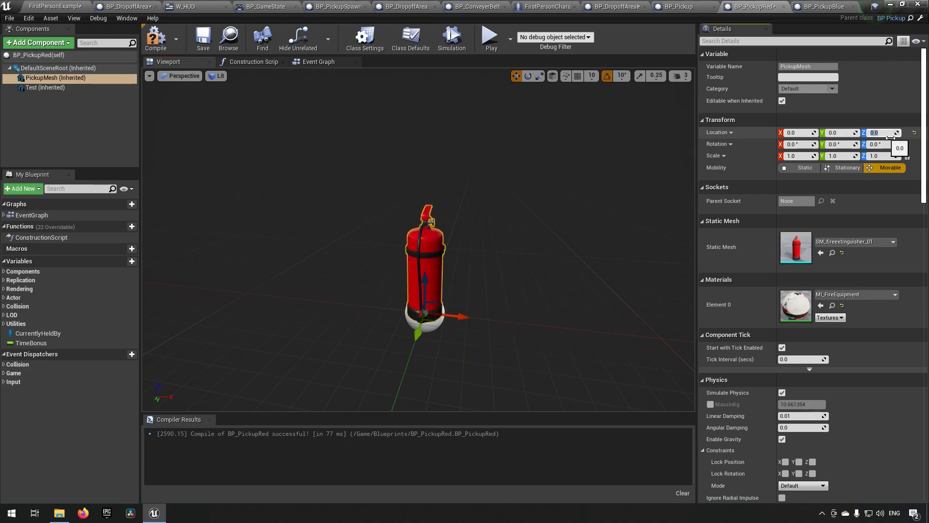
left_click(194, 46)
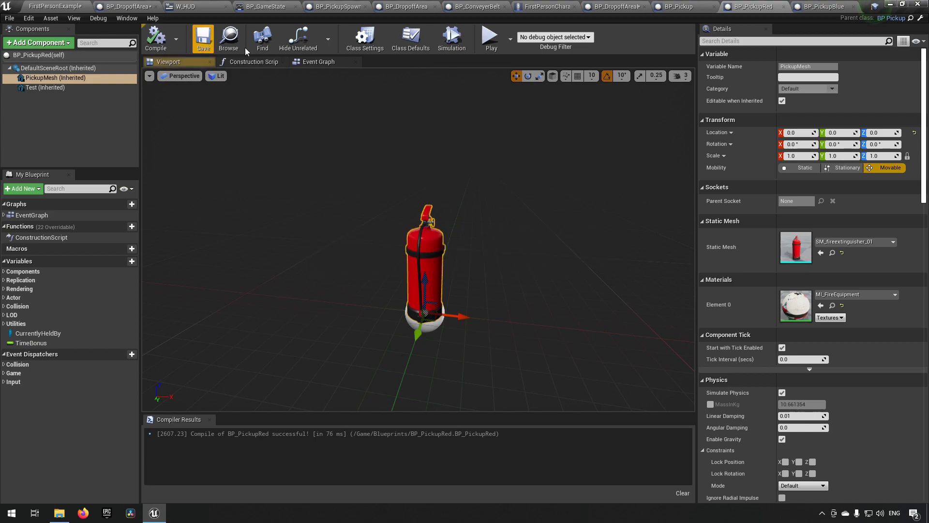
Try Z locations of -50 and -100 for the PickupMesh engine in BP_PickupBlue.
left_click(836, 6)
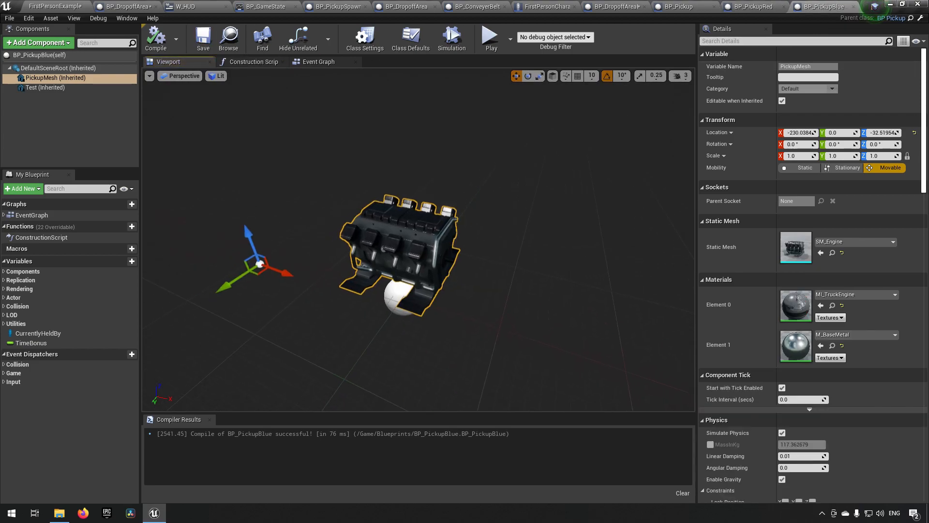
right_click_drag(418, 239, 416, 204)
right_click_drag(599, 138, 546, 121)
left_click(894, 133)
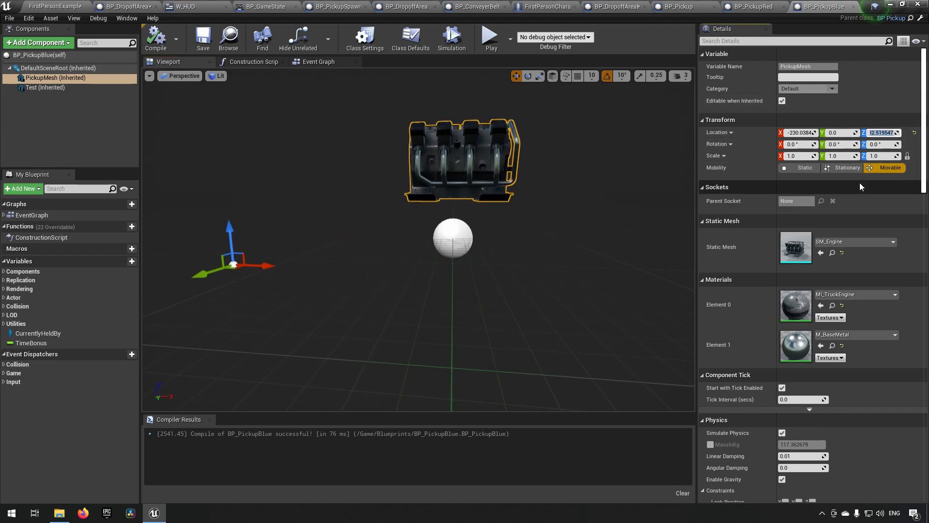
type("-50")
key("Return")
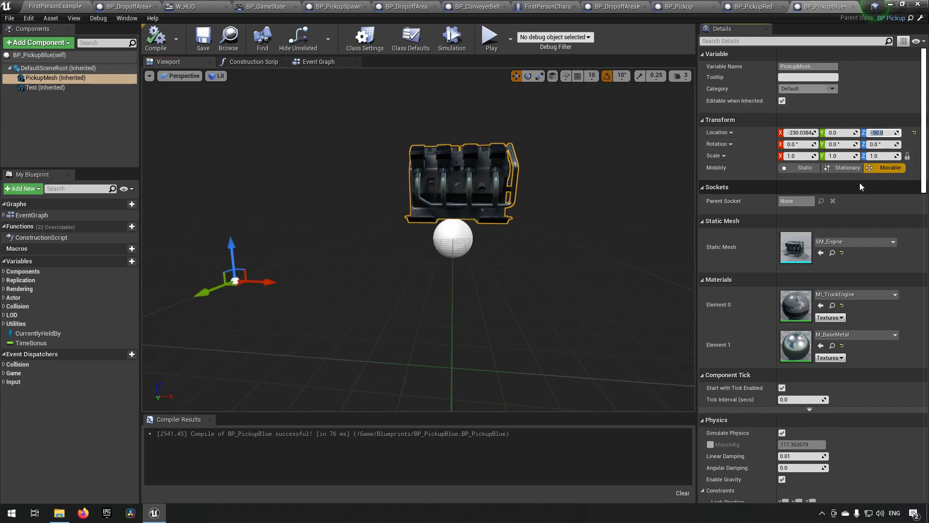
type("-100")
key("Return")
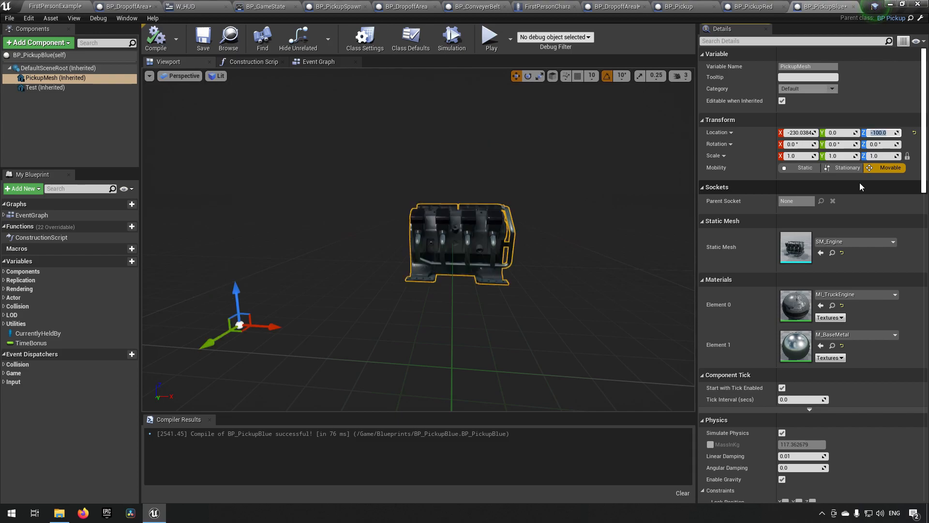
Try Z locations of -80 and -85 for BP_PickupBlue's PickupMesh engine, checking its height from the side.
key("w")
key("a")
right_click_drag(532, 146, 626, 126)
key("s")
key("w")
key("s")
right_click_drag(618, 276, 617, 313)
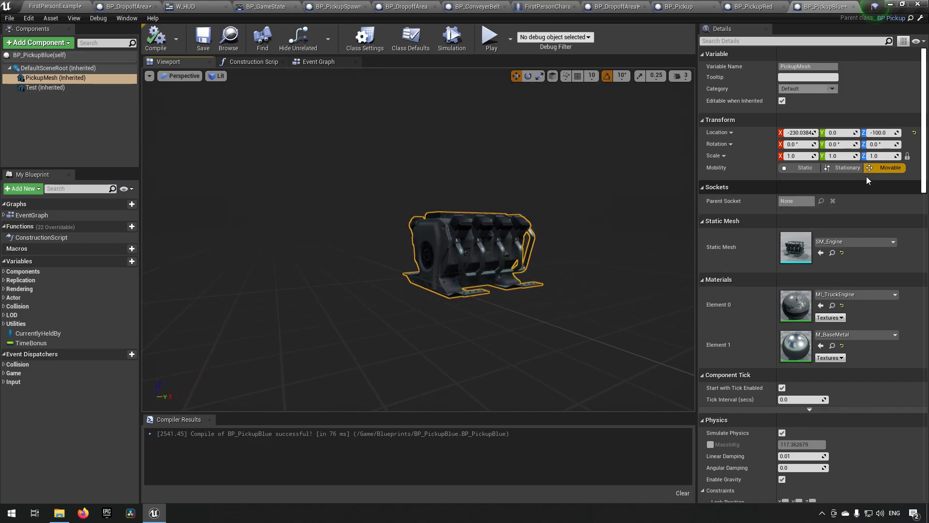
left_click(890, 135)
type("-80")
key("Return")
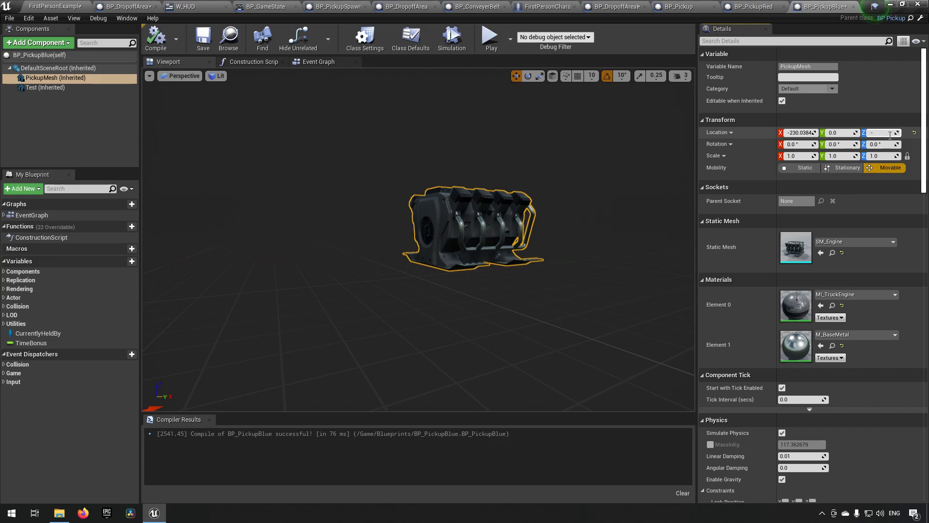
type("-85")
key("Return")
Set the Z location of BP_PickupBlue's PickupMesh engine to -80, then compile and save the blueprint.
right_click_drag(670, 205, 531, 215)
key("w")
key("d")
key("s")
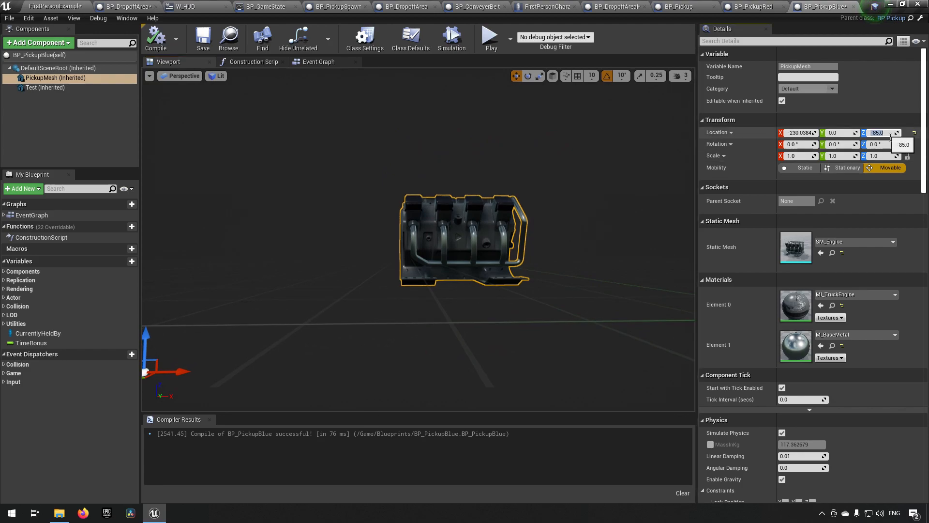
type("80")
key("Return")
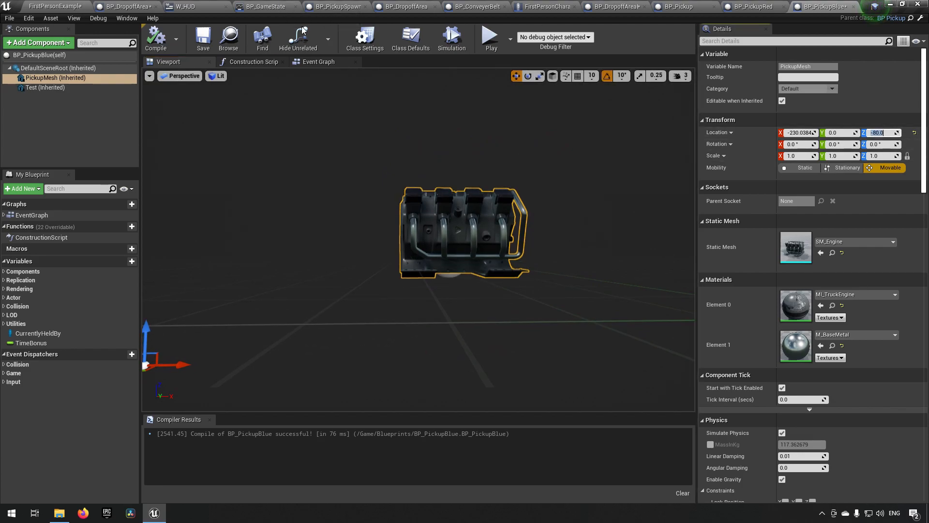
left_click(155, 39)
left_click(203, 39)
Return to the FirstPersonExample level and open the Blueprints content folder.
left_click(41, 5)
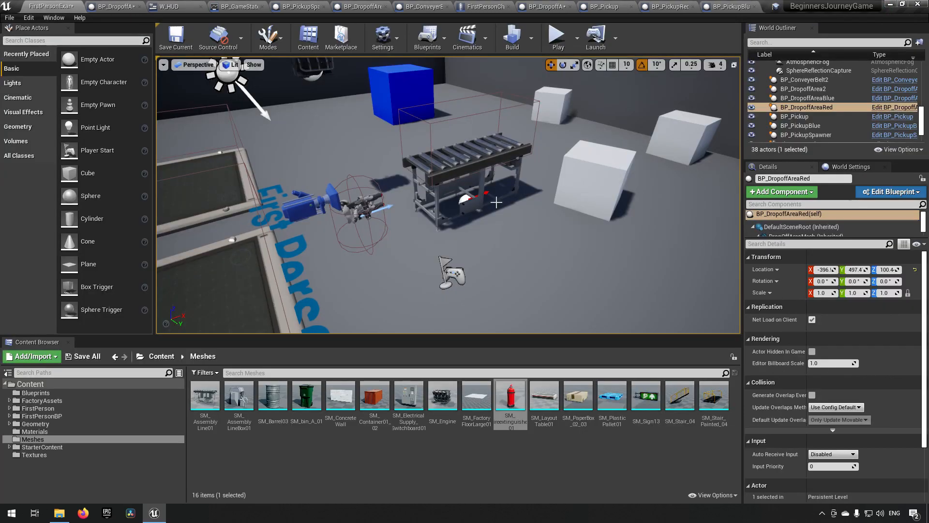
right_click_drag(448, 195, 454, 175)
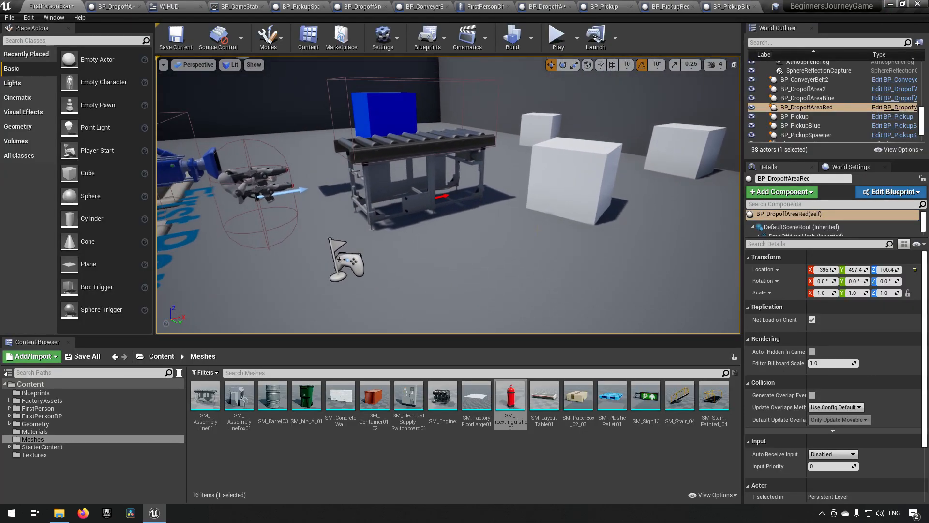
left_click(50, 393)
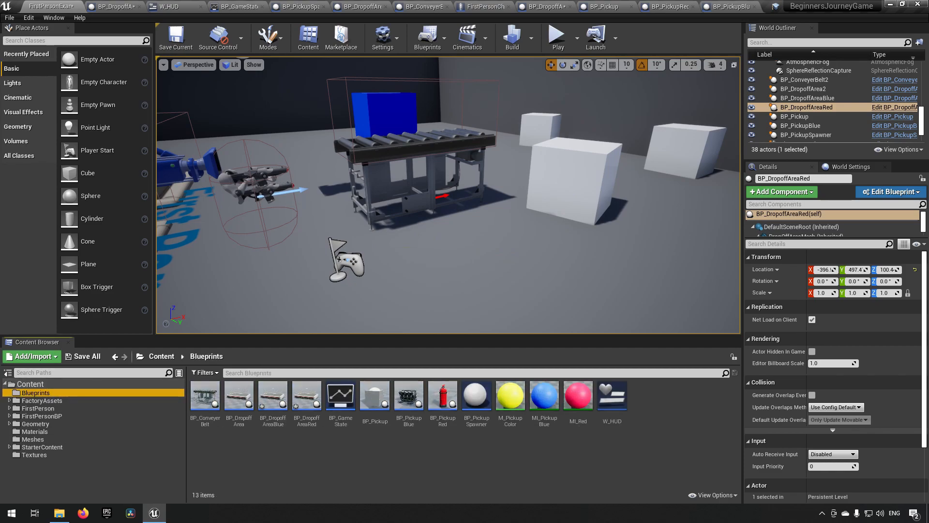
Try deleting the blue cube behind the conveyor belt and undo the deletion.
left_click(409, 121)
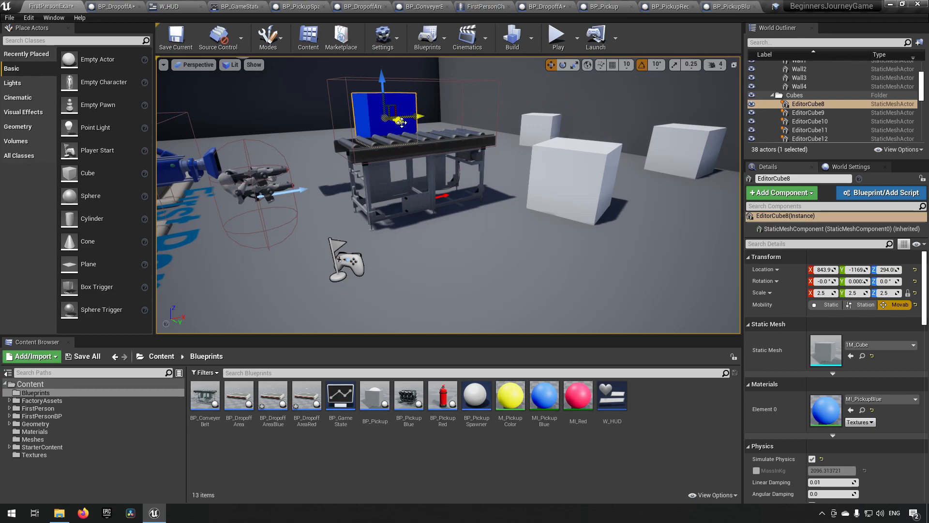
key("Delete")
right_click_drag(440, 198, 445, 228)
key("ctrl+z")
key("a")
key("d")
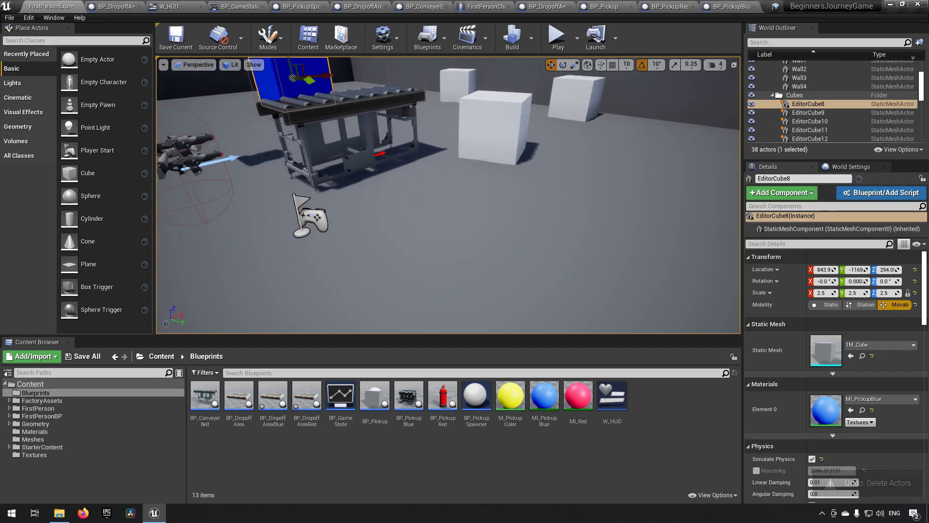
Save the BP_DropoffArea, BP_DropoffAreaBlue and BP_DropoffAreaRed blueprints together.
left_click(239, 397)
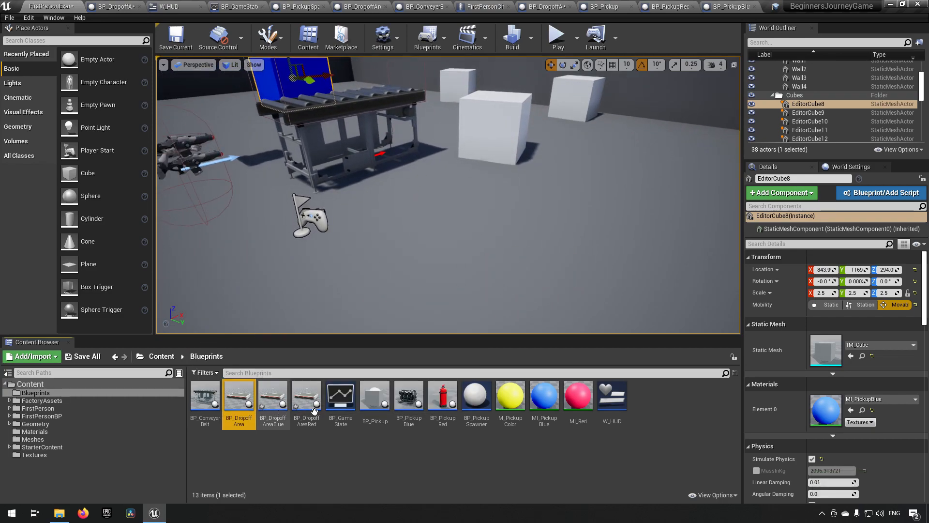
left_click(306, 397, "shift")
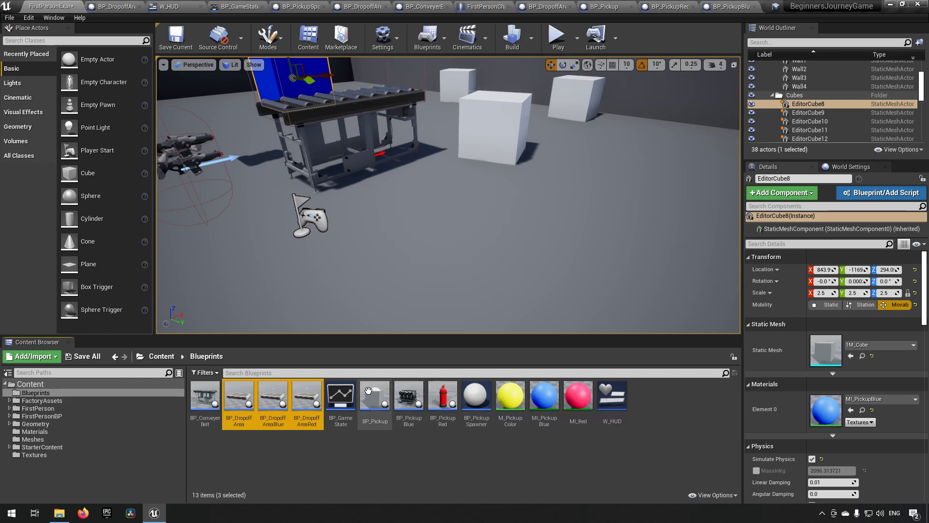
Place a test BP_PickupBlue in the level near the conveyor, try raising it, undo the move and delete the actor.
left_click_drag(409, 395, 444, 214)
right_click_drag(445, 214, 516, 255)
left_click_drag(501, 186, 489, 98)
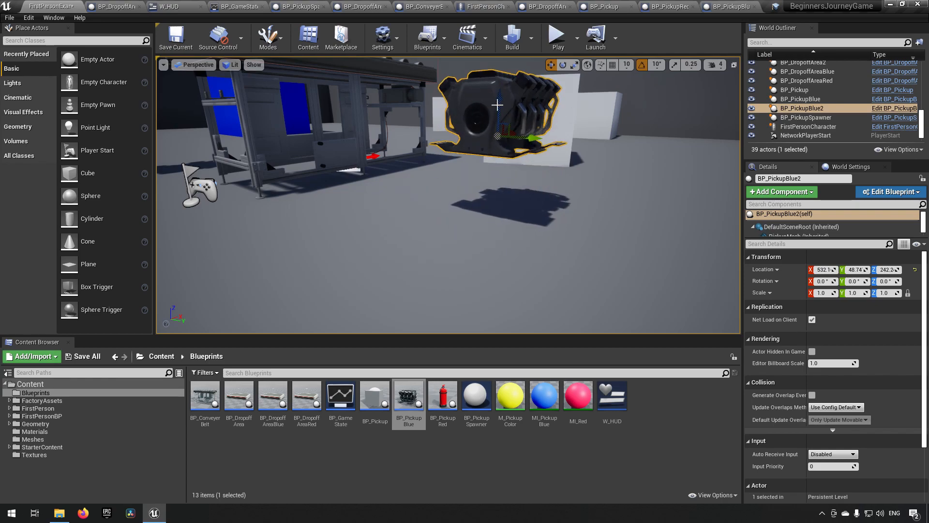
key("ctrl+z")
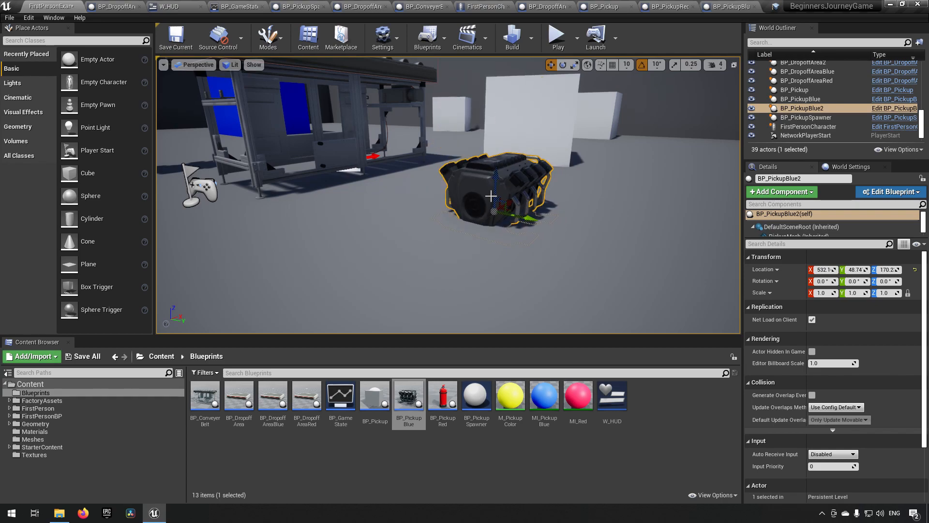
key("Delete")
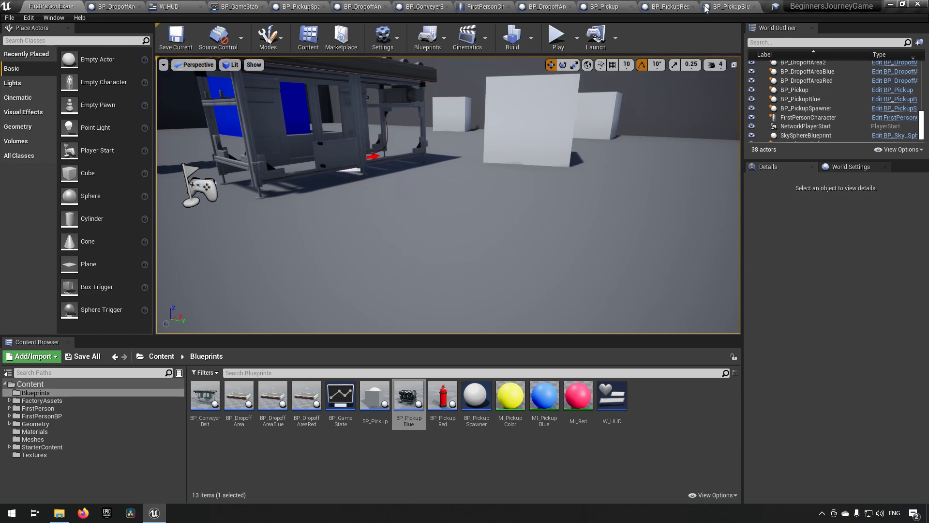
Place a BP_PickupBlue on the floor near the player start and undock its blueprint editor as a widened window over the level.
left_click_drag(421, 407, 348, 235)
left_click(737, 5)
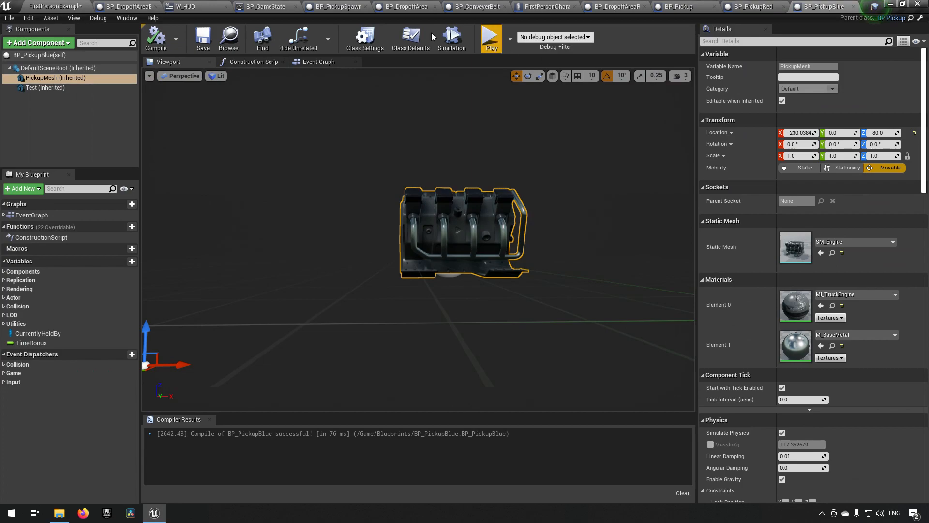
left_click_drag(813, 16, 554, 291)
left_click_drag(721, 292, 676, 283)
left_click(56, 7)
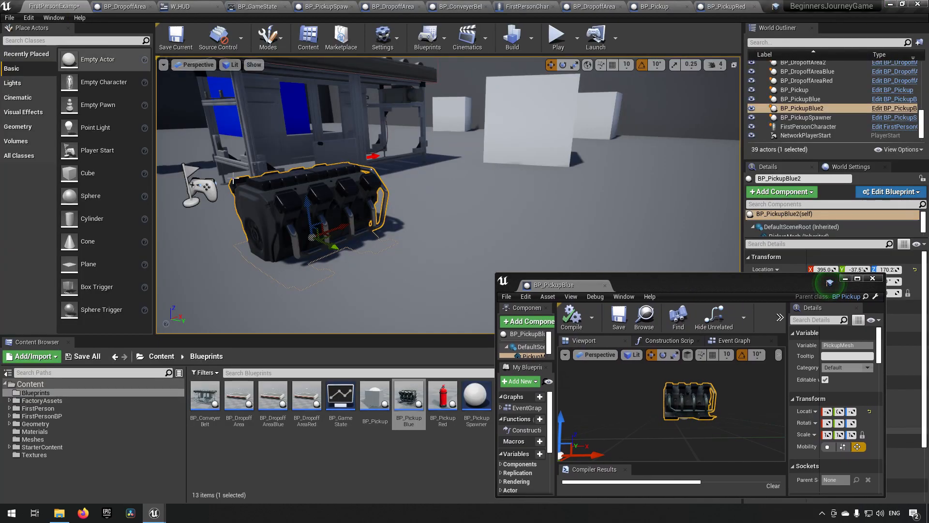
left_click_drag(501, 439, 324, 439)
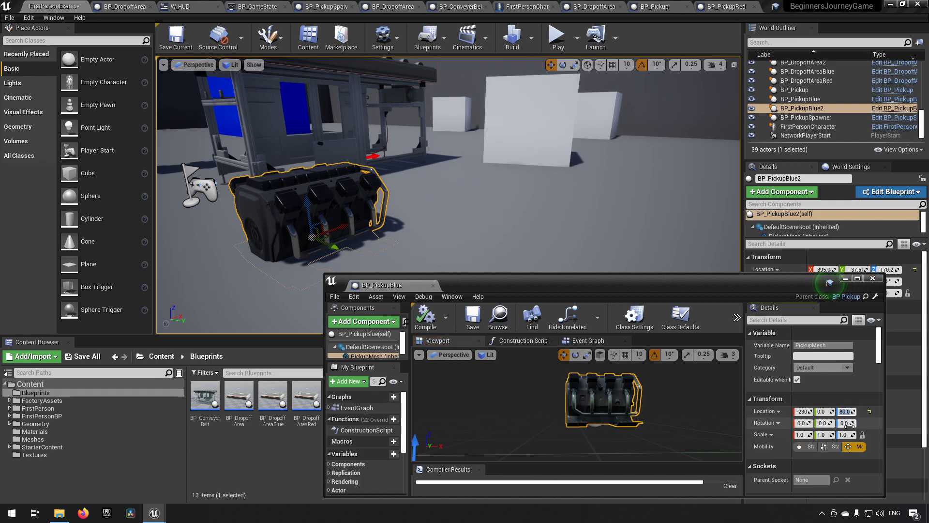
Try a Z location of -65 for BP_PickupBlue's PickupMesh engine, settle on -67, and check the placed engine's height above the floor.
key("Return")
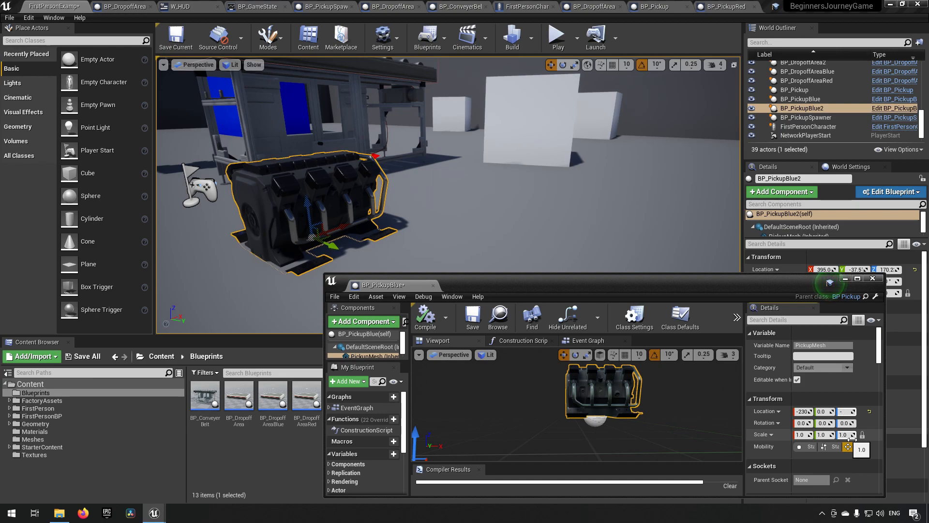
key("Return")
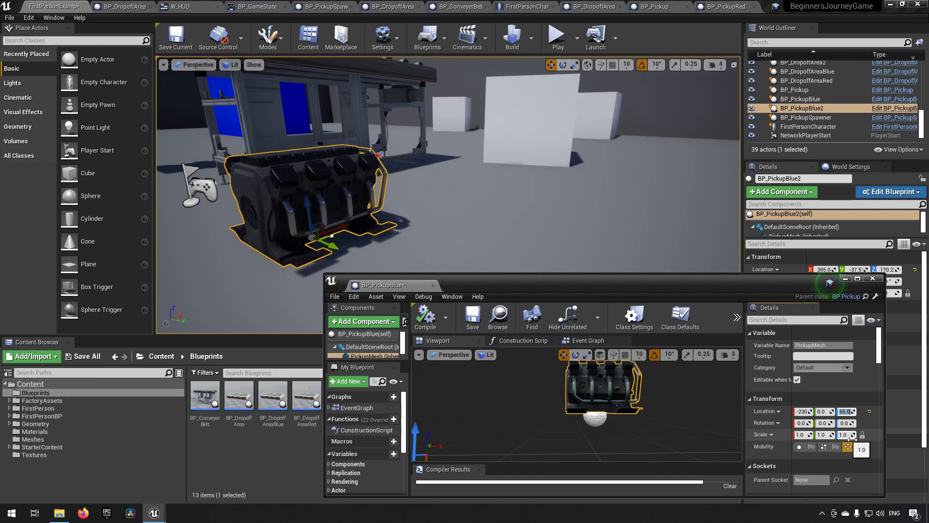
type("-67")
key("Return")
right_click_drag(363, 218, 324, 233)
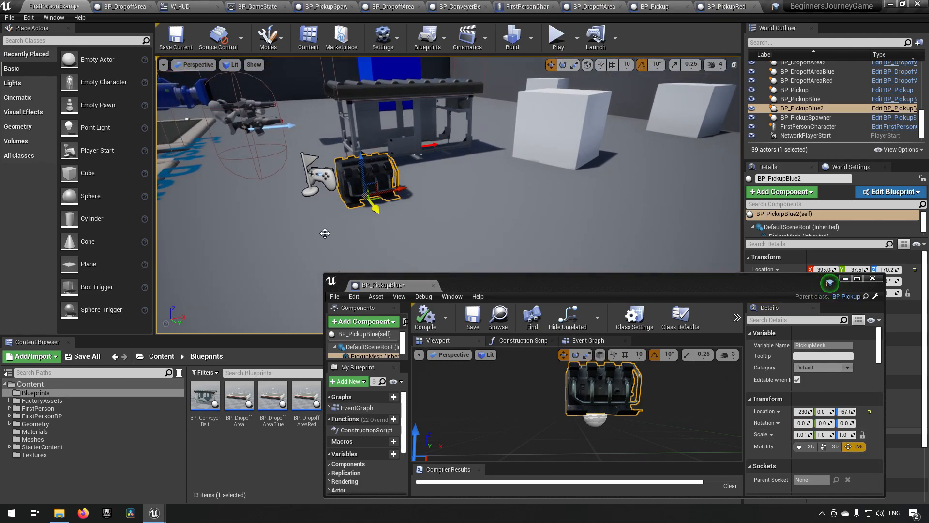
Compile and save BP_PickupBlue, and dock its editor back among the main window's other blueprints.
left_click(425, 319)
left_click(473, 319)
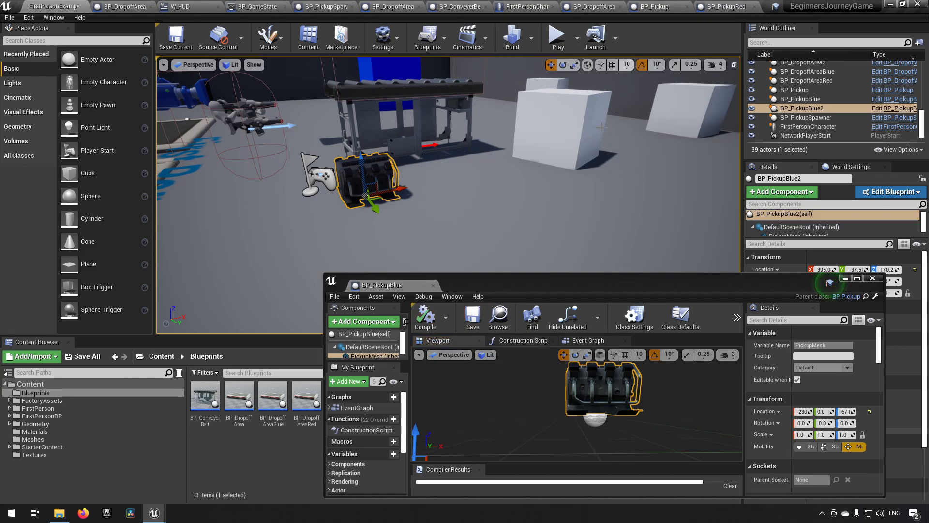
left_click_drag(387, 285, 602, 9)
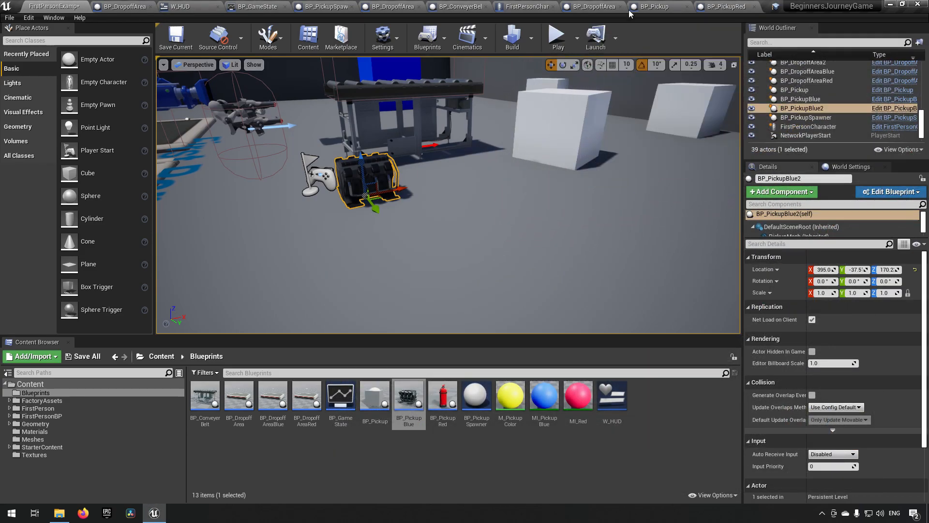
Place a test BP_PickupRed on the floor beside the engine with its undocked editor alongside, check the extinguisher's height, and redock the editor.
left_click_drag(819, 11, 530, 298)
left_click(73, 4)
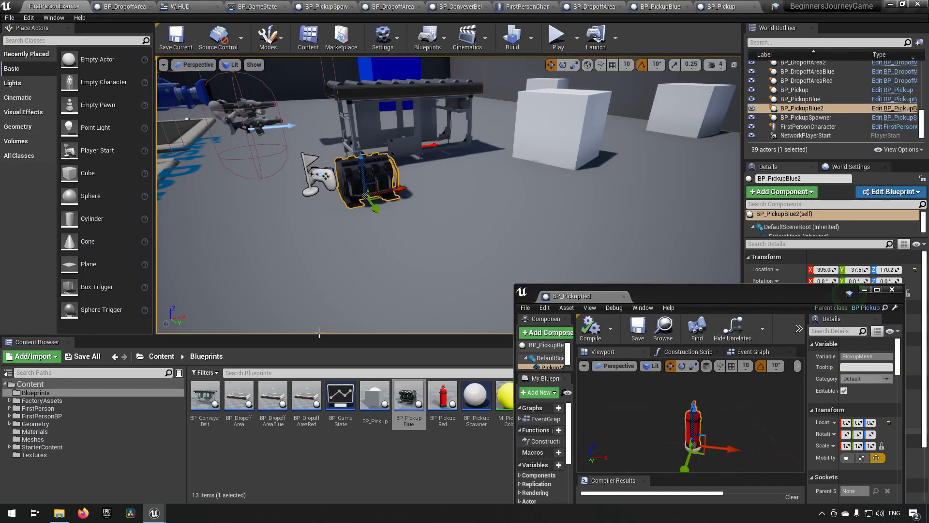
left_click_drag(448, 420, 429, 208)
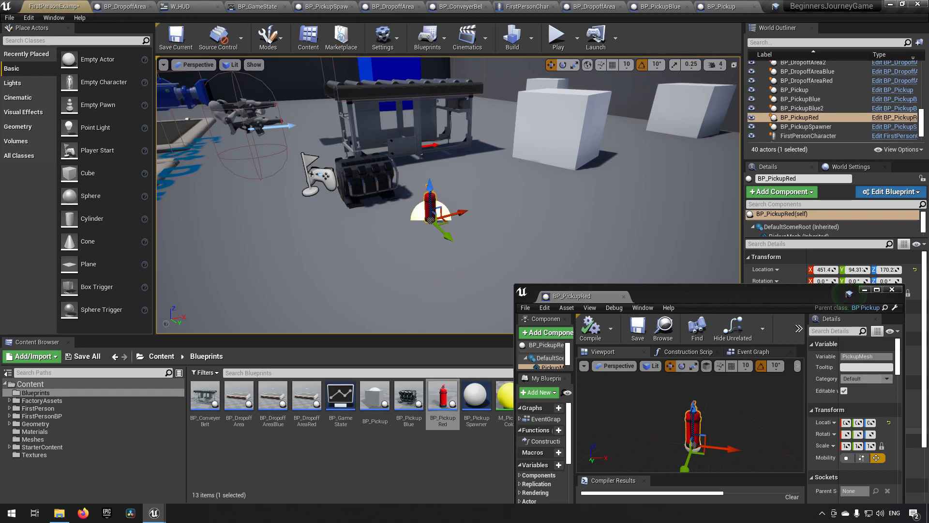
key("f")
mouse_move(428, 208)
right_mouse_down()
mouse_move(484, 252)
mouse_move(460, 203)
mouse_move(450, 203)
mouse_move(475, 208)
mouse_move(426, 203)
mouse_move(450, 213)
mouse_move(435, 203)
right_mouse_up()
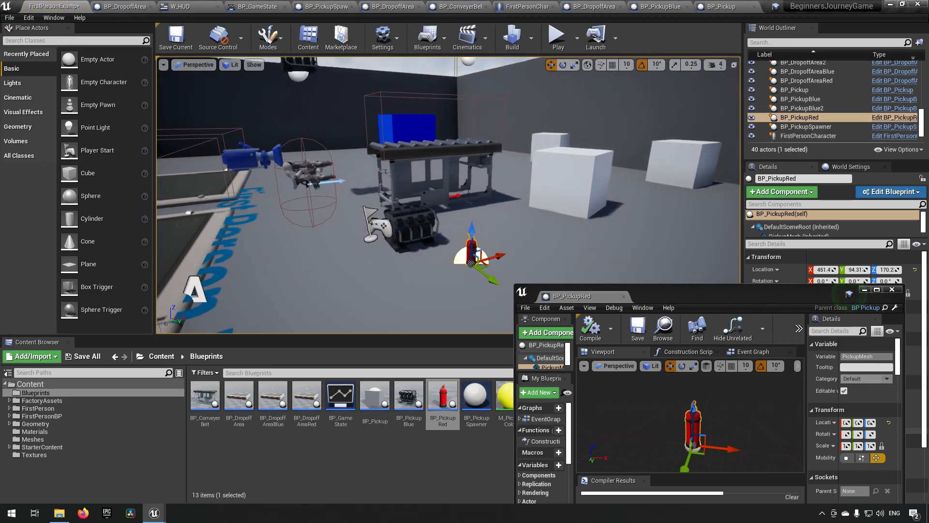
left_click_drag(598, 301, 793, 7)
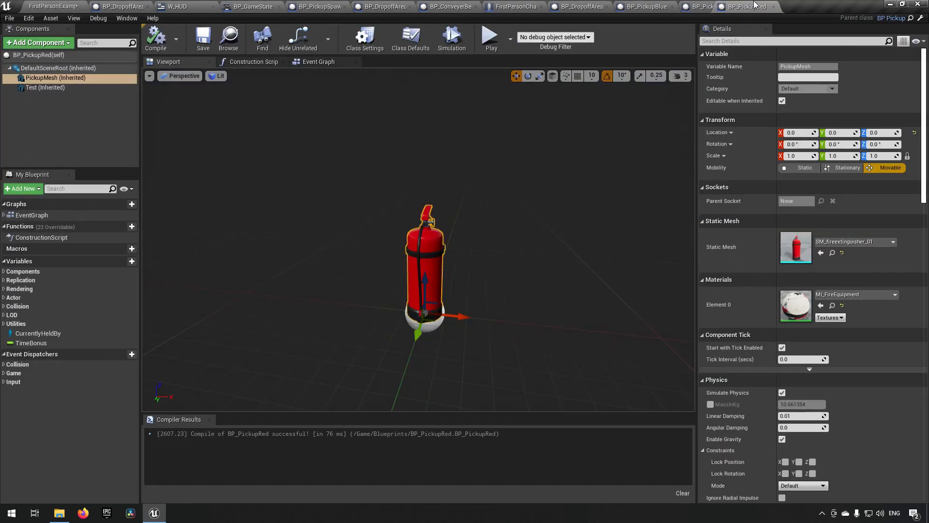
Delete the BP_PickupBlue2, BP_PickupRed and BP_PickupBlue actors from the level.
left_click(65, 6)
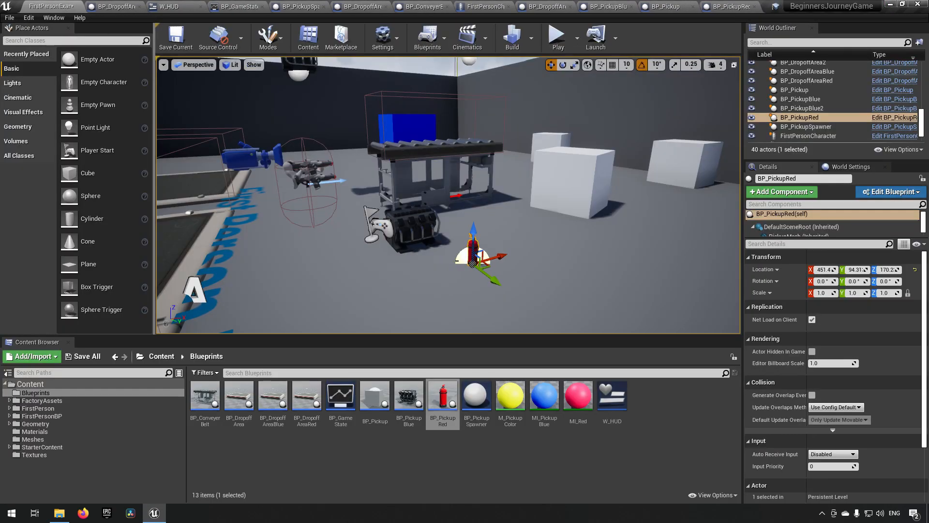
left_click(416, 230, "ctrl")
key("Delete")
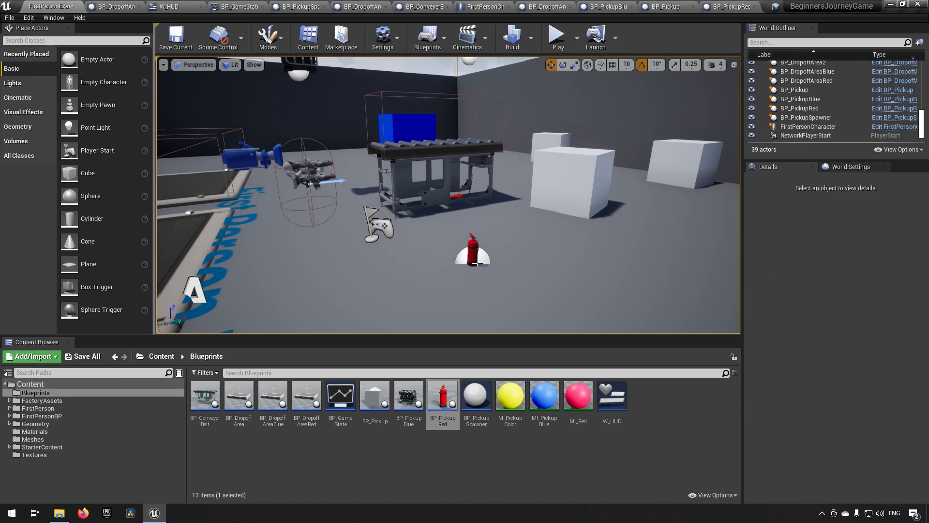
right_click_drag(566, 201, 624, 182)
key("s")
key("w")
key("s")
right_click_drag(522, 158, 522, 151)
left_click(431, 128)
right_click_drag(431, 128, 247, 129)
key("s")
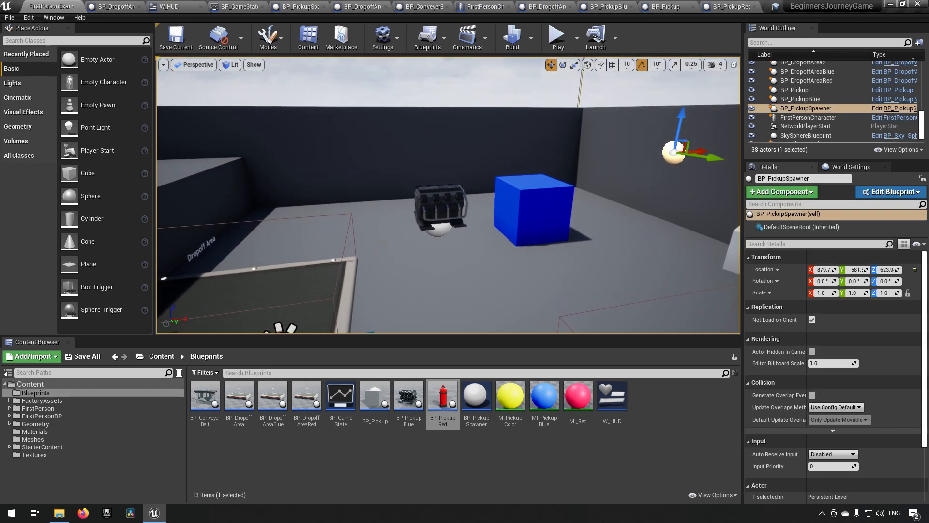
left_click(446, 225)
key("Delete")
Move BP_PickupSpawner above the conveyor belt, to about X 685, Y -242 and Z 433, and play-test the spawned pickups.
left_click(674, 153)
right_click_drag(512, 138, 687, 135)
key("a")
left_click_drag(475, 135, 591, 143)
key("a")
right_click_drag(579, 152, 645, 129)
left_click_drag(488, 134, 615, 131)
right_click_drag(615, 131, 357, 120)
left_click_drag(477, 125, 475, 250)
right_click_drag(476, 250, 348, 237)
key("d")
key("a")
key("s")
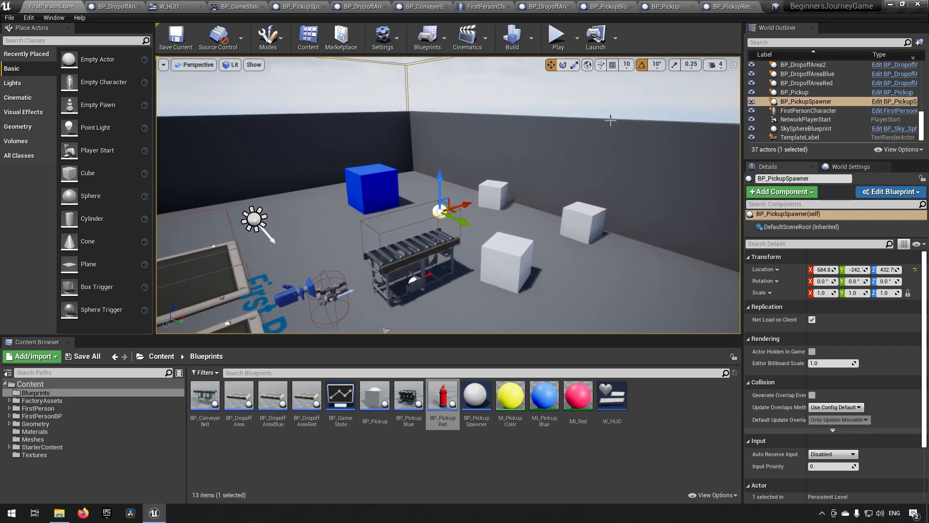
left_click(555, 39)
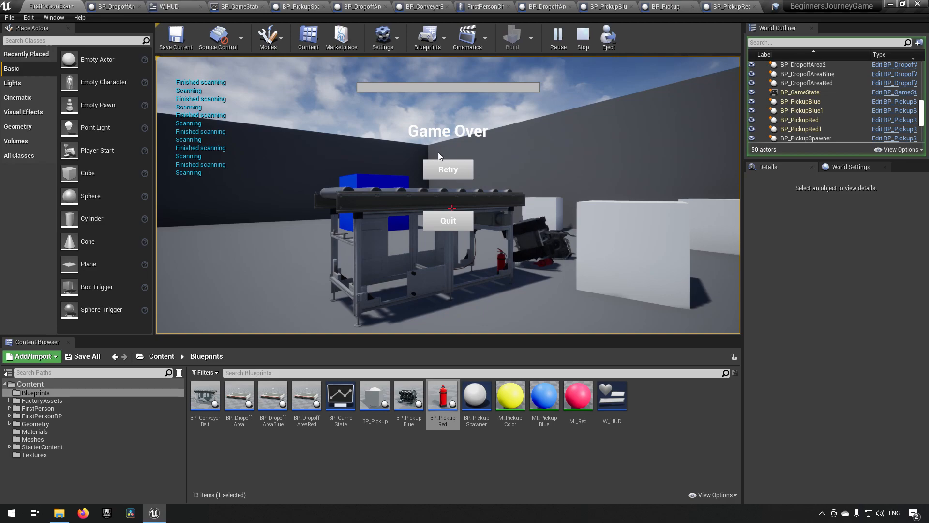
key("Escape")
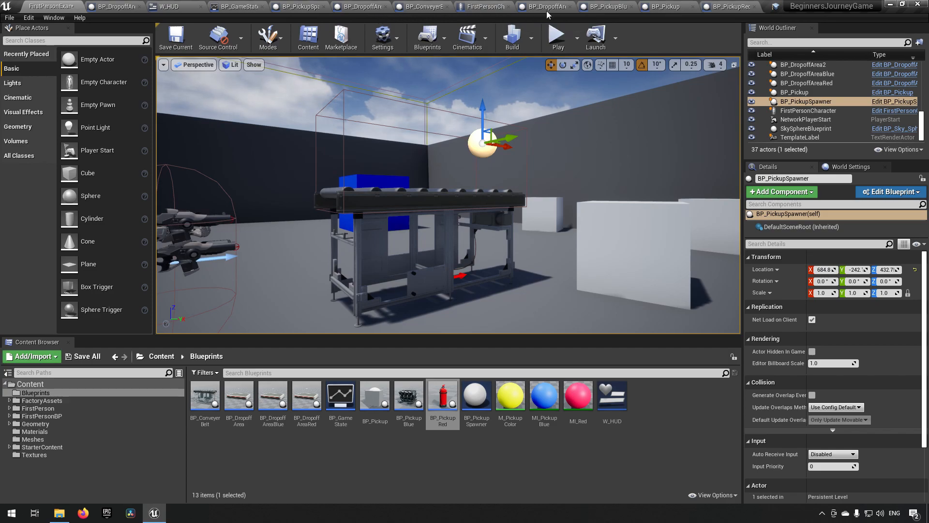
Set the default value of TimeRemaining in BP_GameState to 100, compile and save it, and return to the level.
left_click(240, 6)
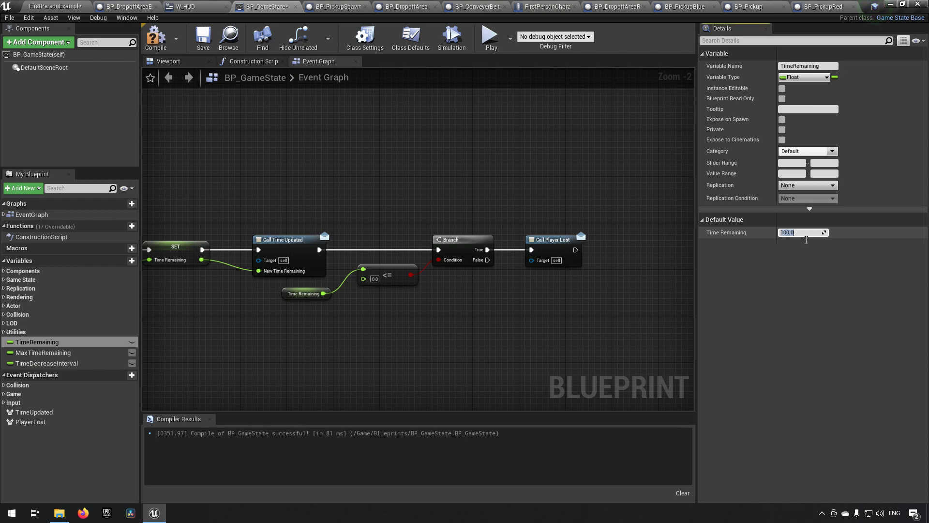
left_click(155, 37)
left_click(204, 36)
left_click(36, 6)
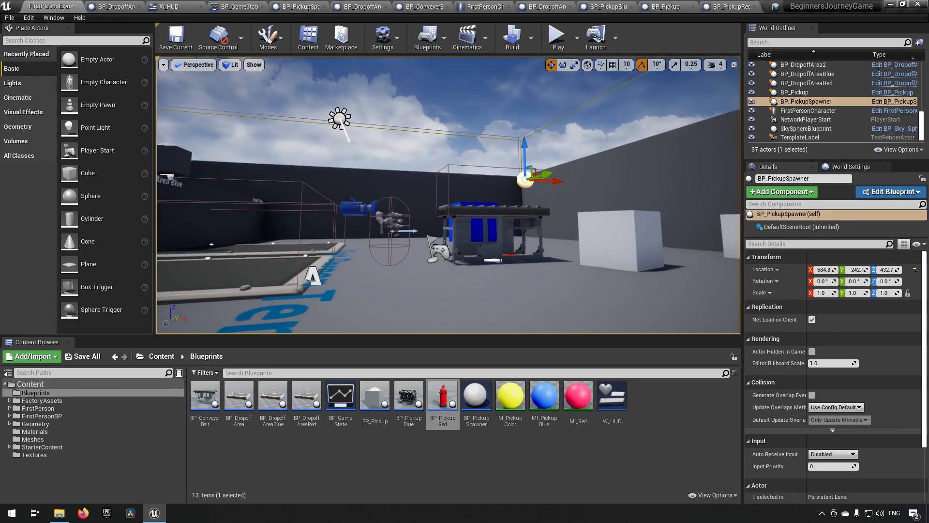
Rotate the BP_ConveyerBelt2 actor in the level by 180 degrees about its Z axis.
right_click_drag(448, 195, 482, 275)
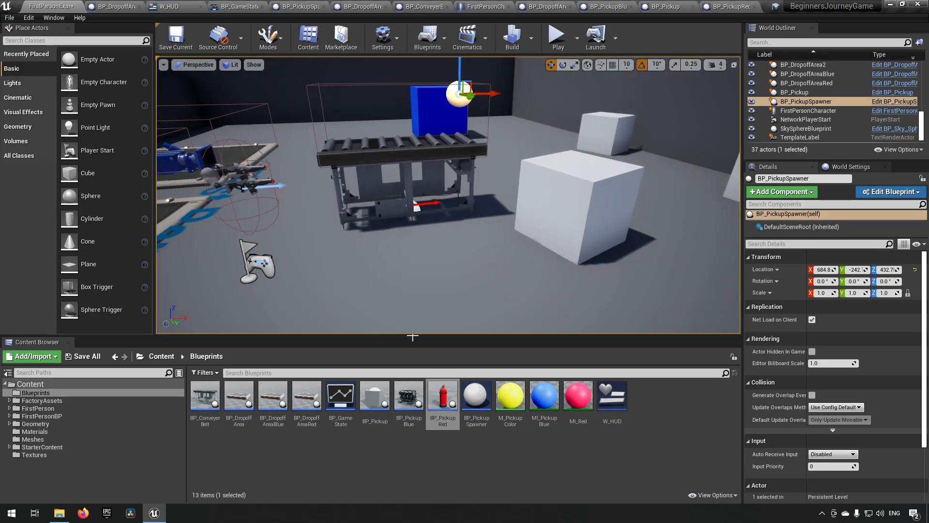
left_click(424, 160)
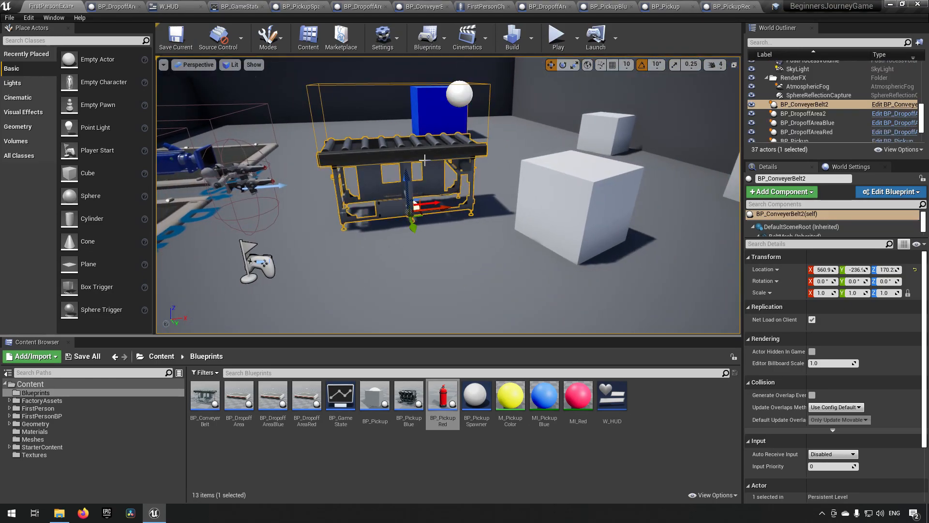
key("e")
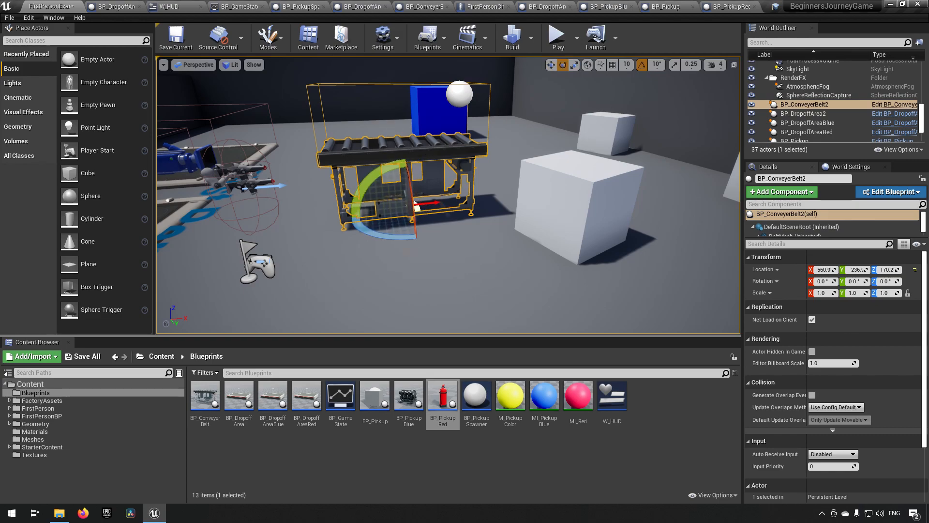
left_click_drag(402, 244, 339, 244)
Play-test the level and watch from several sides how the rotated conveyor carries the spawned pickups.
left_click(558, 37)
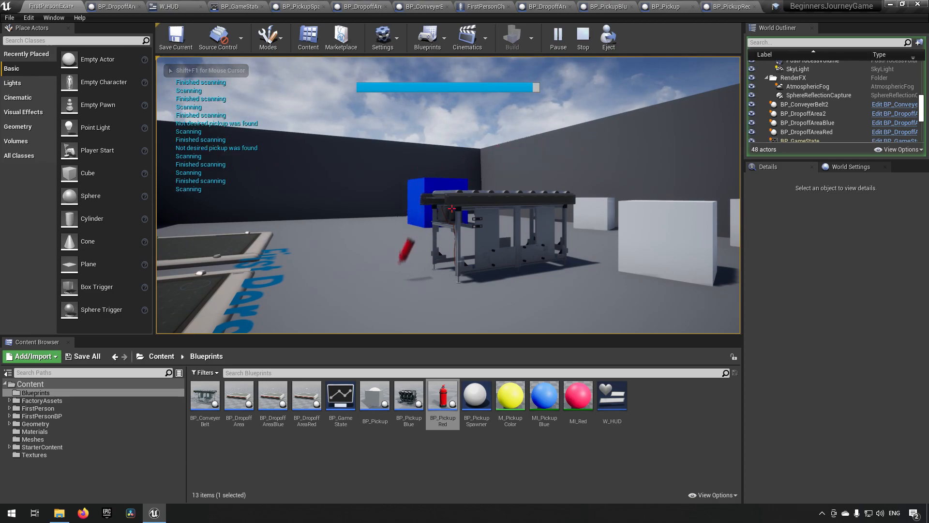
key("d")
key("d")
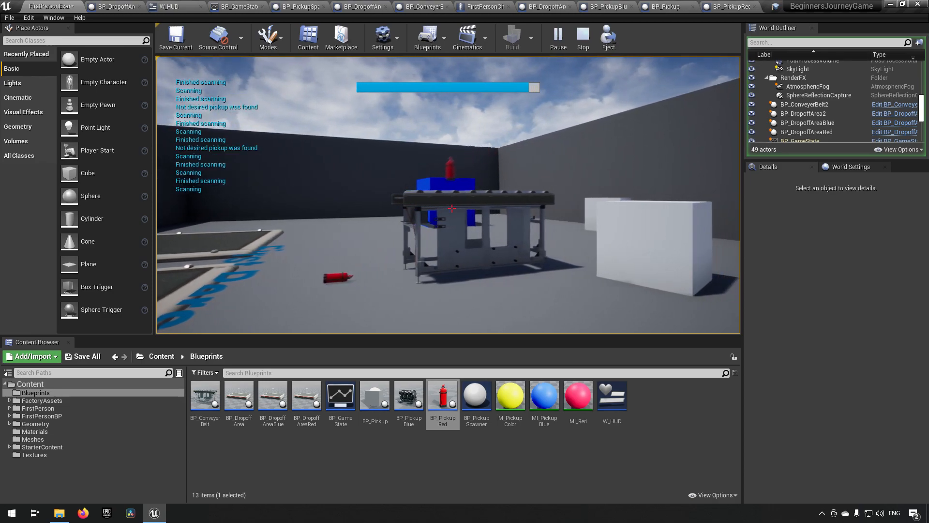
key("d")
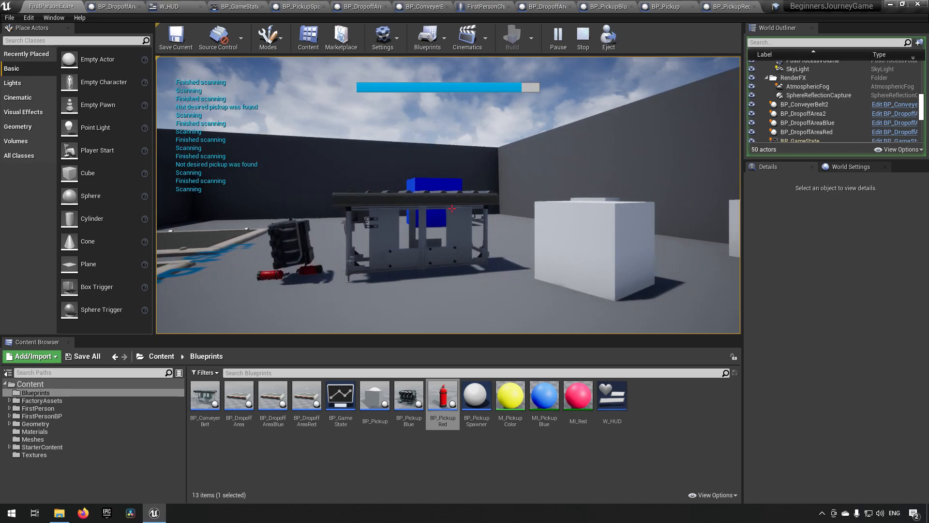
key("a")
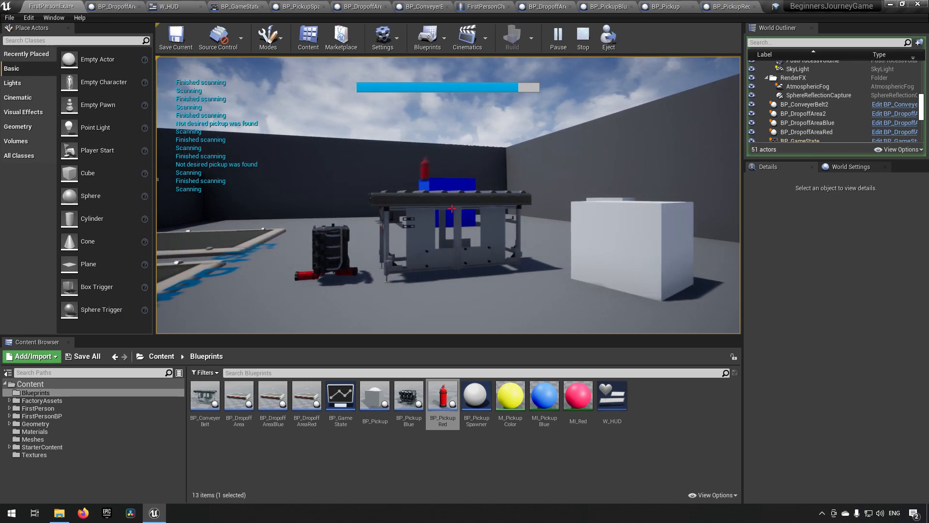
key("Escape")
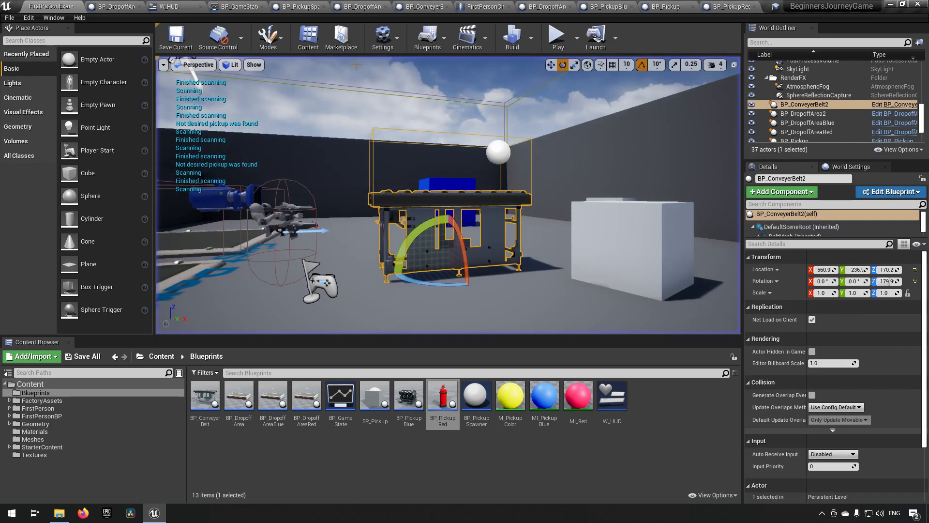
Flatten the BeltVolume in BP_ConveyerBelt to a Z scale of about 0.47, lower it to about Z 134, and compile.
right_click_drag(627, 126, 591, 142)
key("w")
key("s")
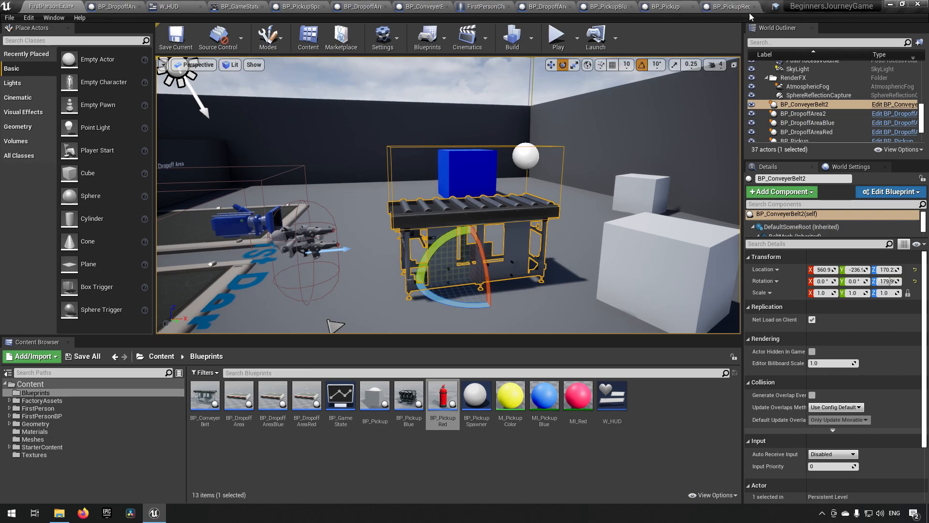
left_click(739, 9)
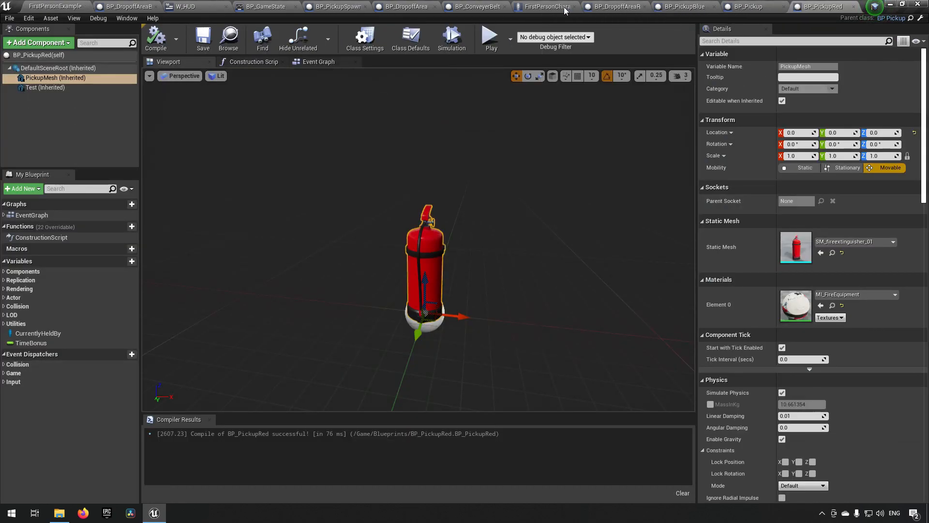
left_click(474, 7)
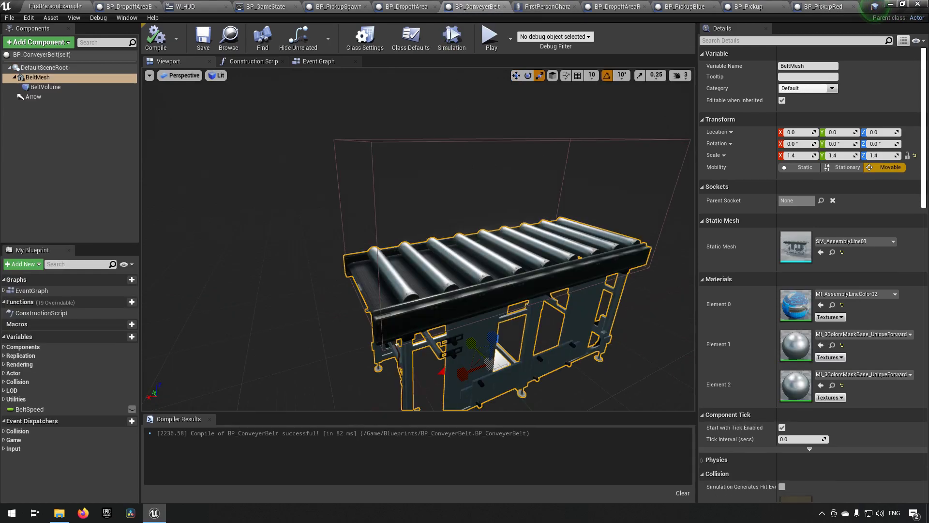
left_click(539, 142)
left_click_drag(517, 189, 517, 229)
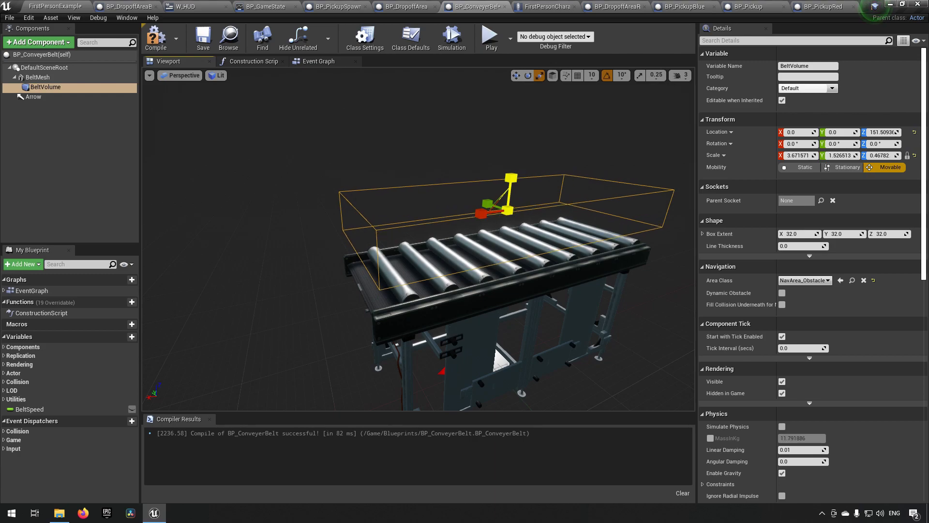
left_click_drag(517, 181, 511, 200)
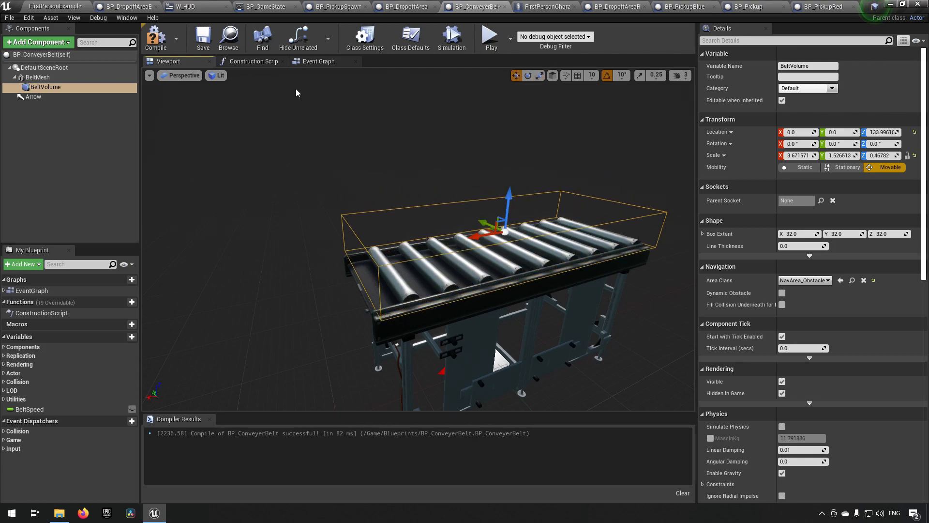
left_click(151, 41)
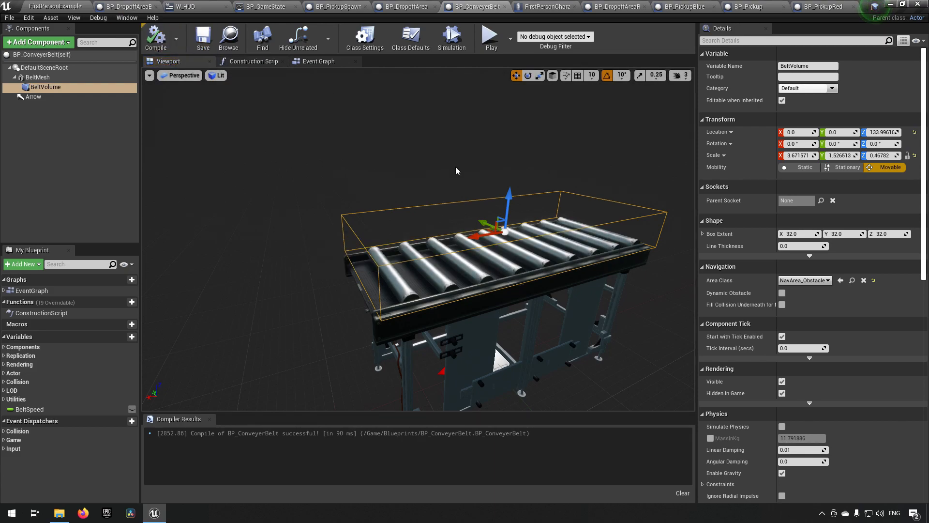
Play-test the level to check how pickups travel on the conveyor with the flattened belt volume.
left_click(80, 5)
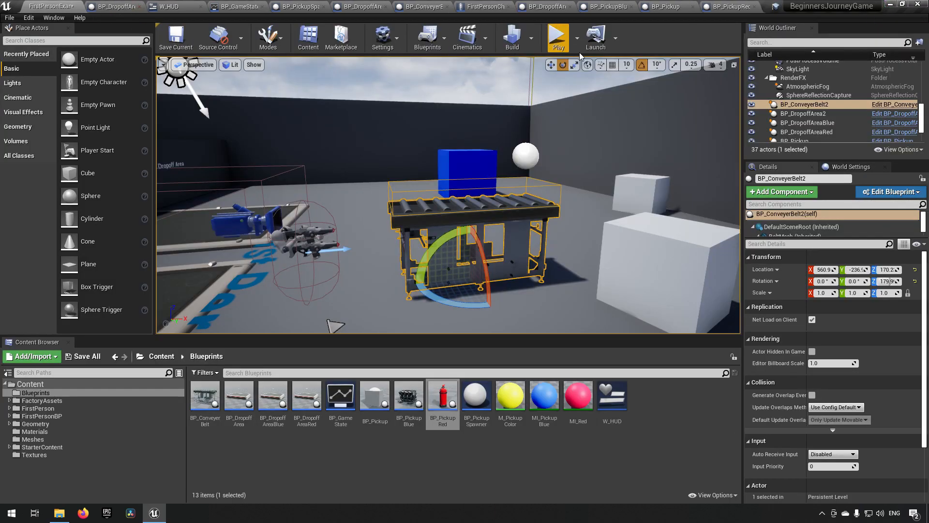
left_click(557, 36)
key("s")
key("d")
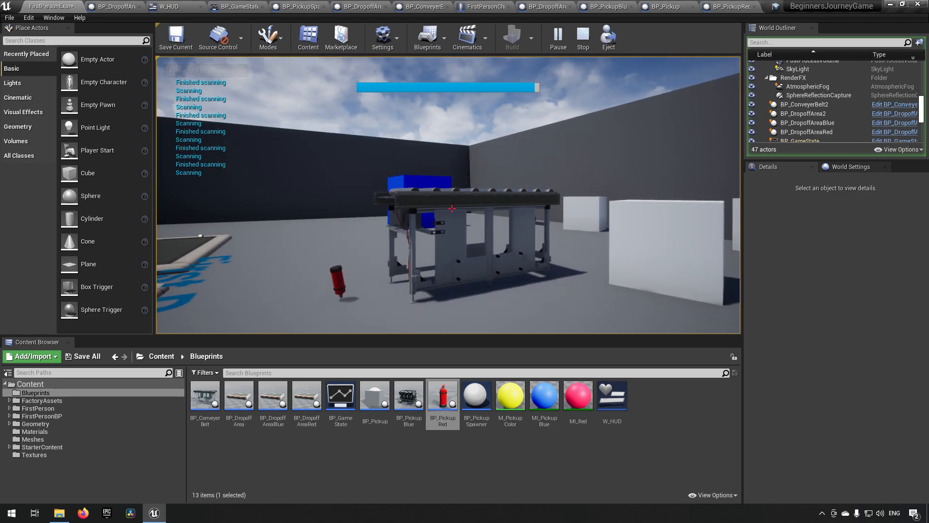
key("Escape")
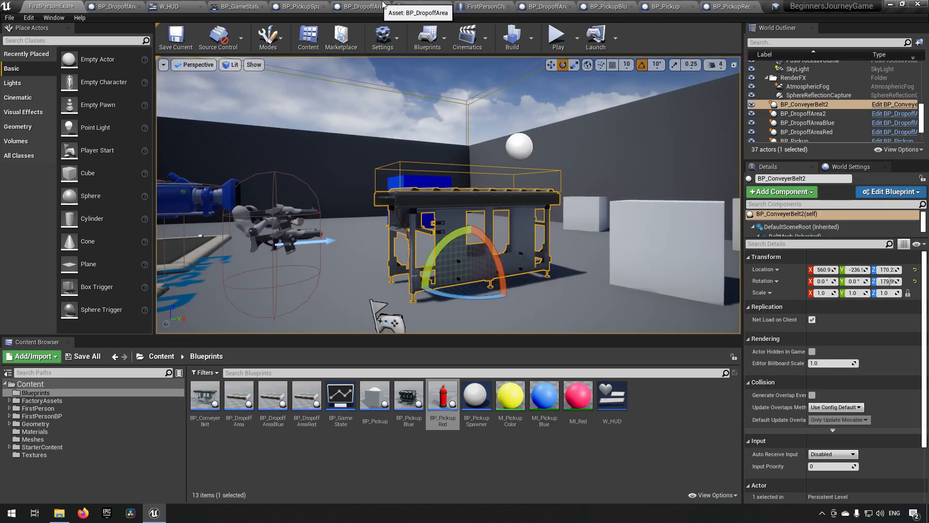
Lower the BeltVolume in BP_ConveyerBelt to about Z 122 and save the blueprint.
left_click(404, 6)
mouse_move(518, 200)
left_mouse_down()
mouse_move(514, 219)
mouse_move(508, 213)
left_mouse_up()
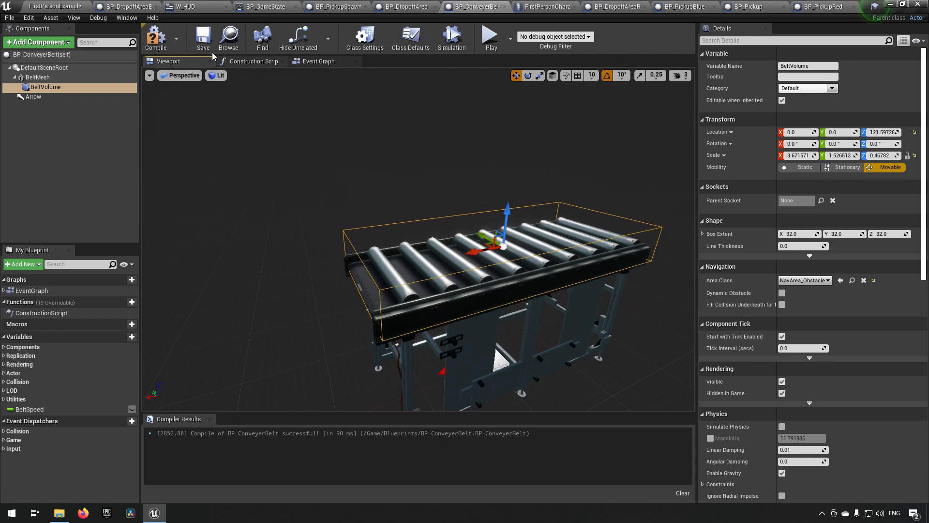
left_click(202, 39)
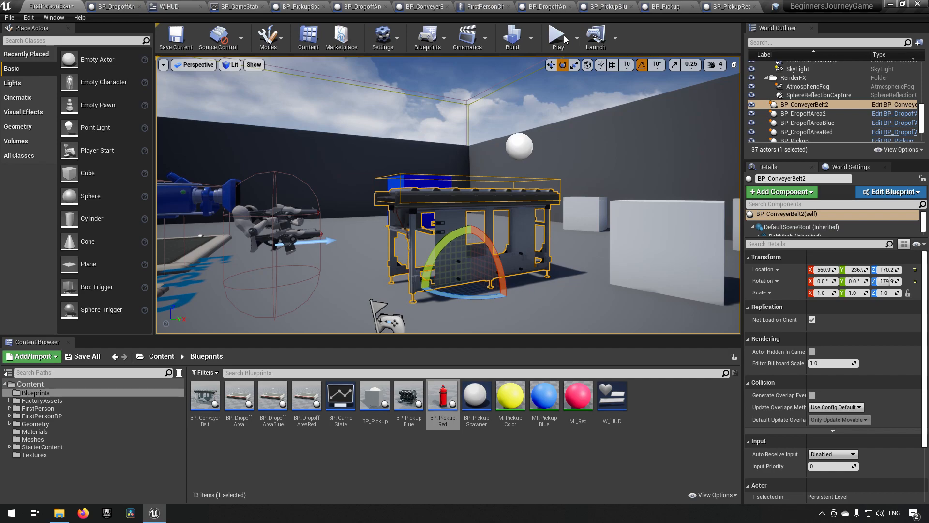
Play-test the level and carry a red fire extinguisher pickup from beside the conveyor belt over to the drop-off areas.
left_click(565, 39)
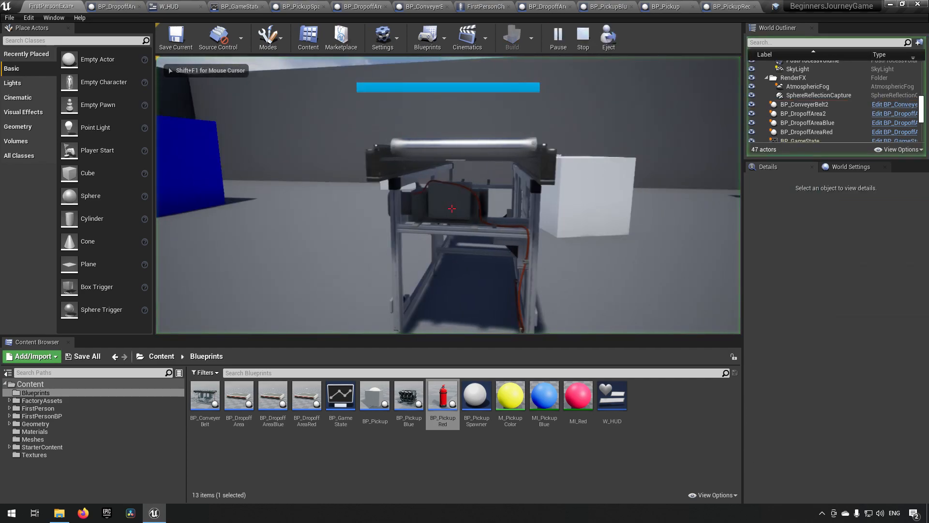
key("s")
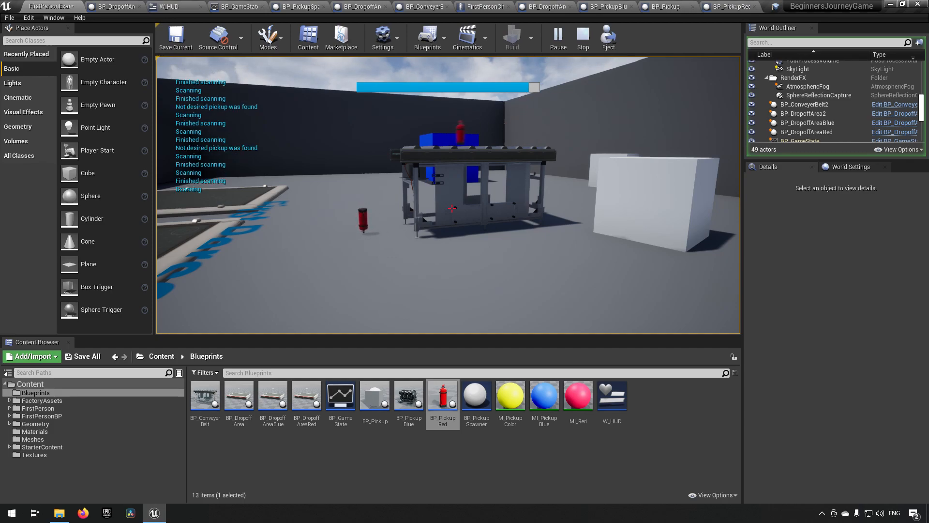
key("w")
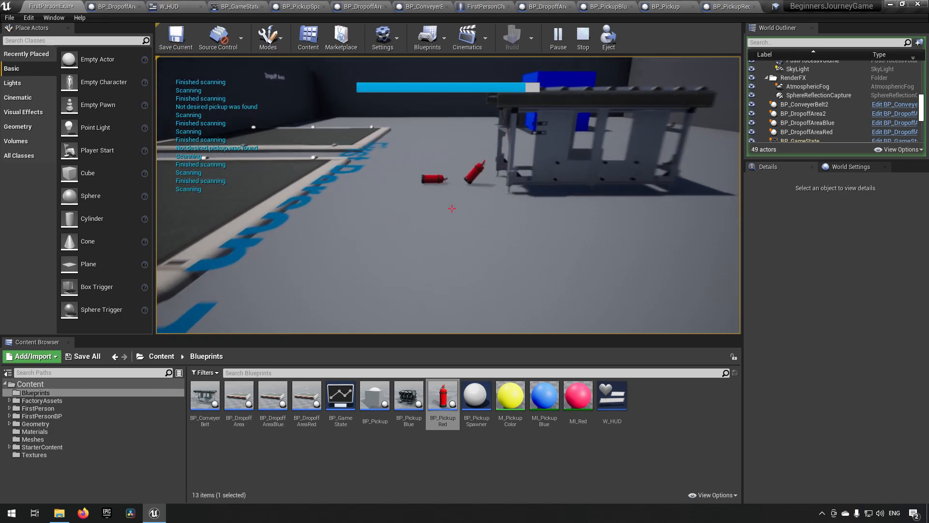
key("w")
key("s")
key("a")
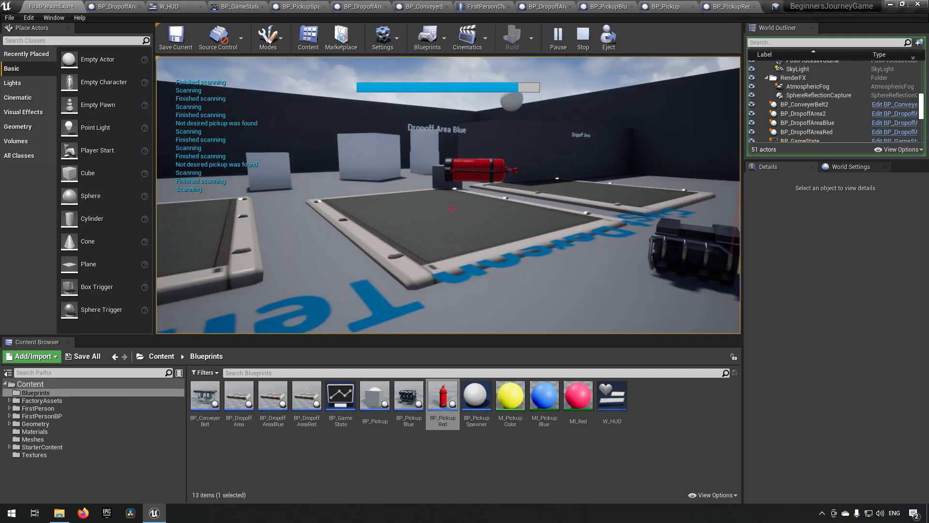
key("a")
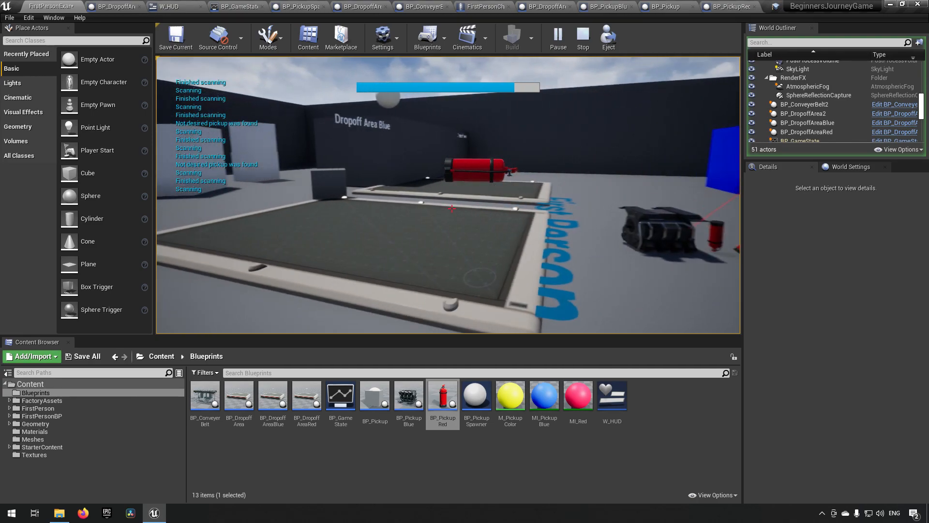
key("w")
key("w")
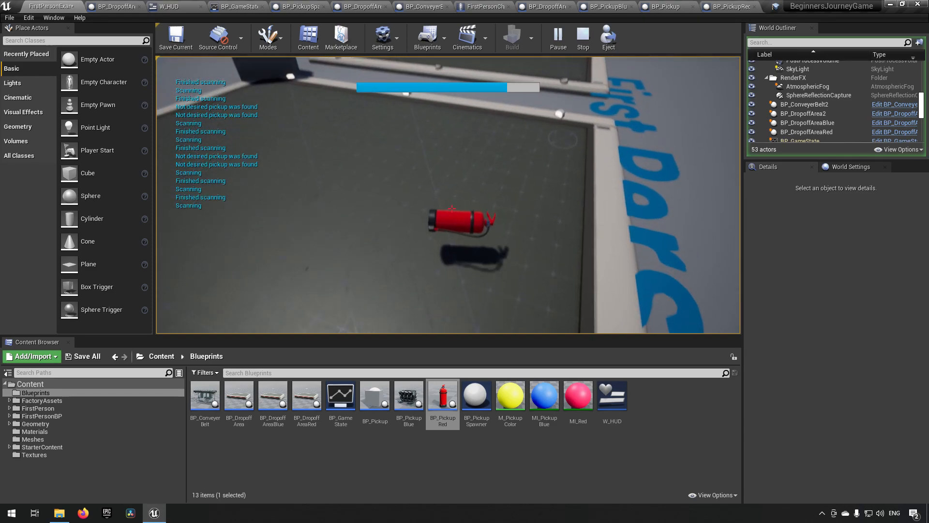
Test releasing the fire extinguisher on the drop-off areas, including the red one, and end the play session.
key("e")
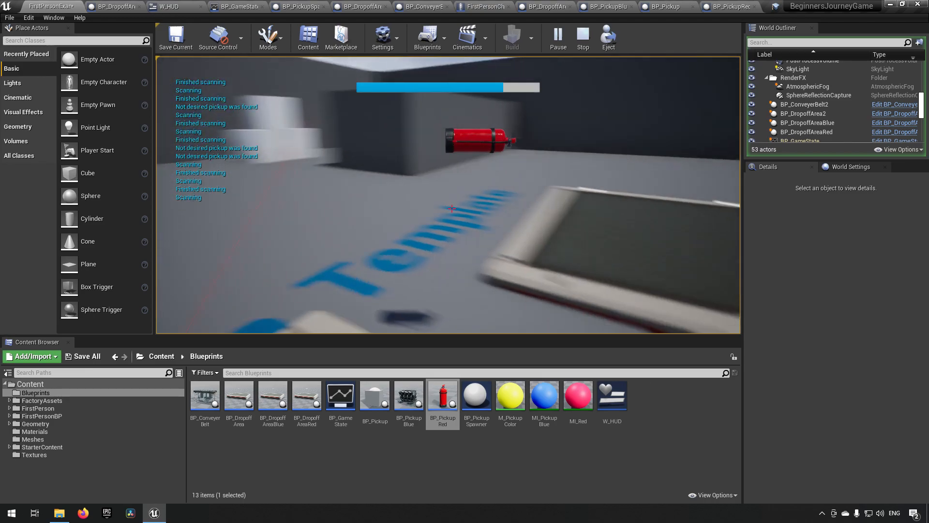
key("w")
key("e")
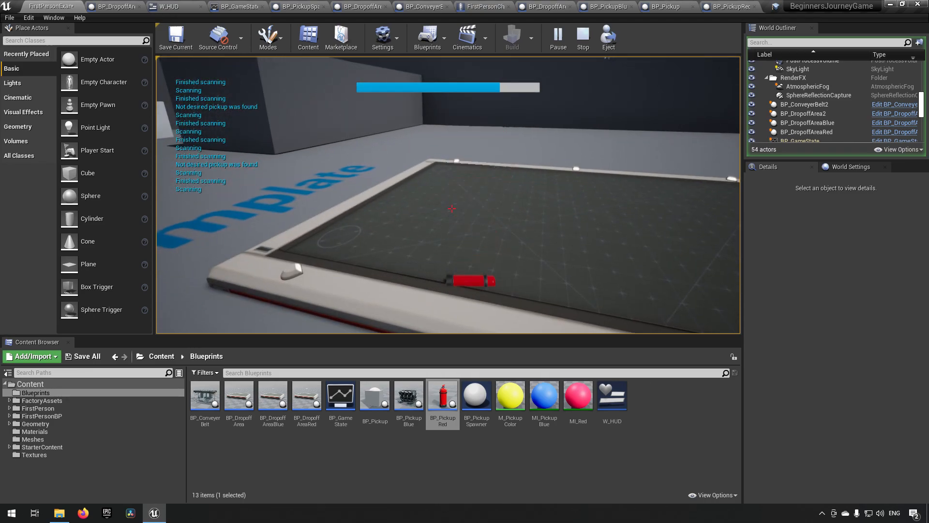
key("s")
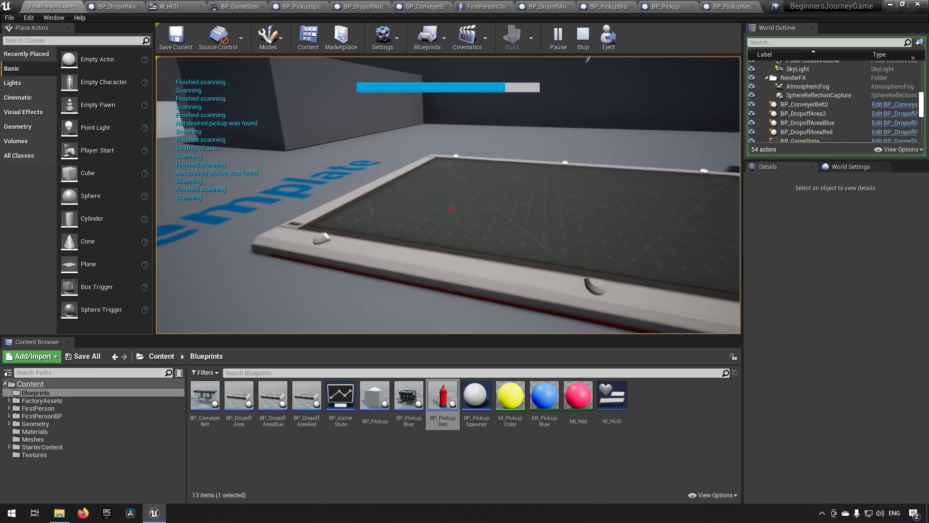
key("w")
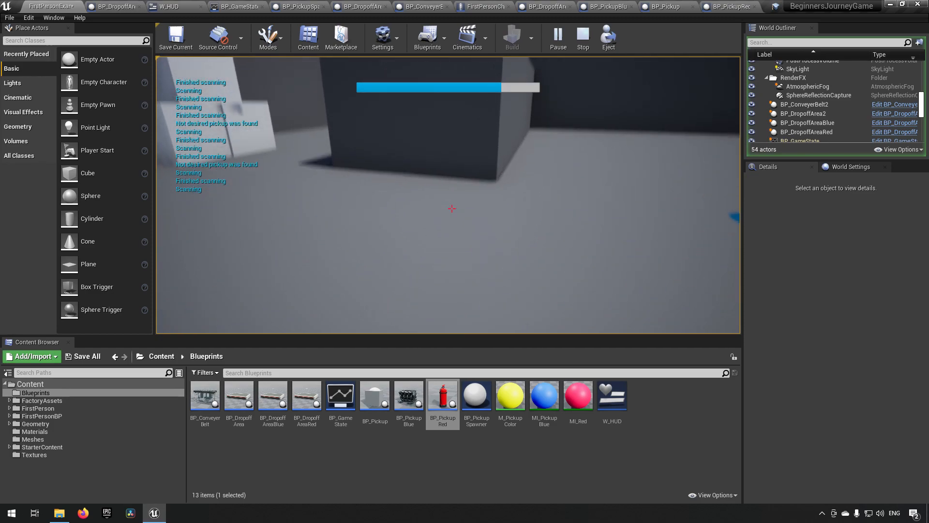
key("Escape")
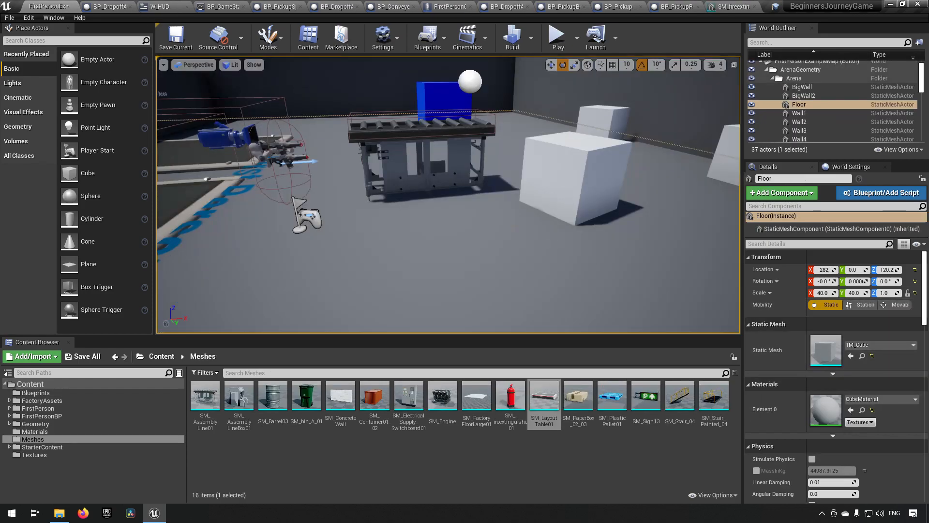
Play-test the level again and place the grey cube pickup on the nearest drop-off table.
right_click_drag(448, 195, 420, 169)
key("w")
key("s")
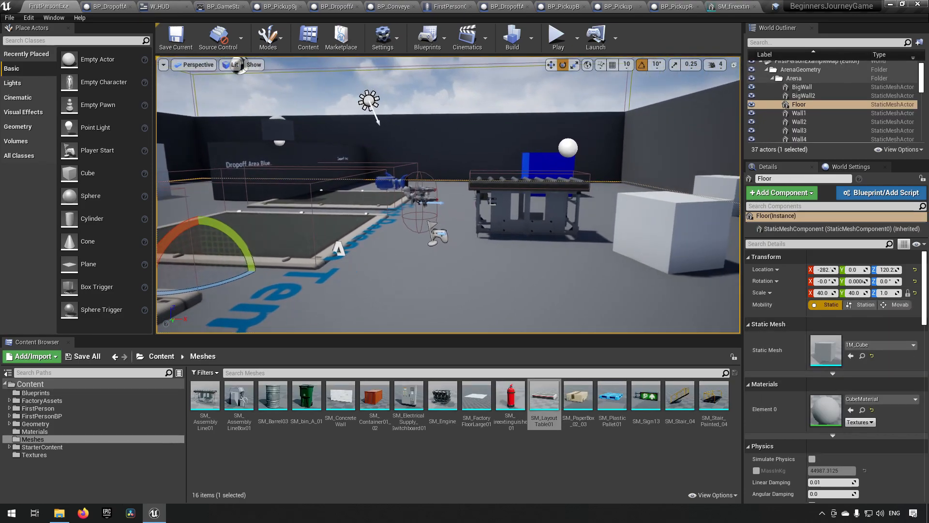
left_click(558, 44)
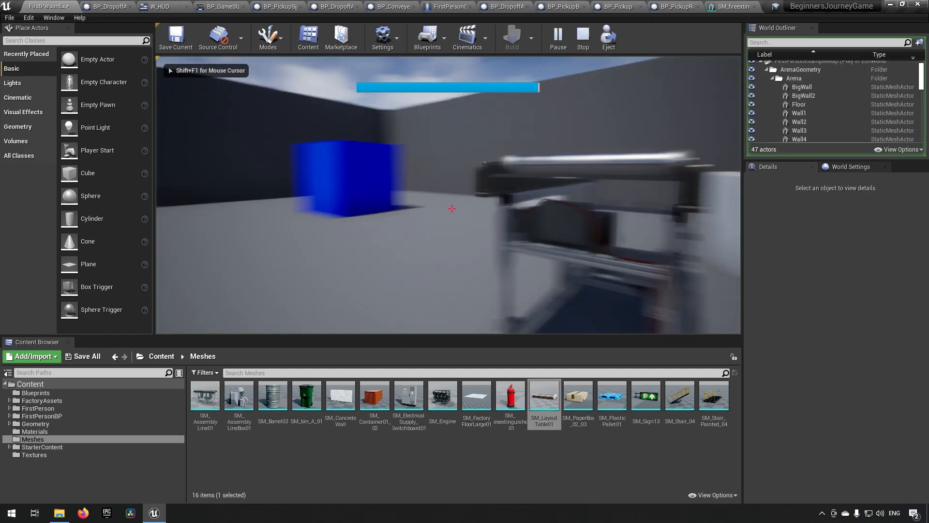
key("s")
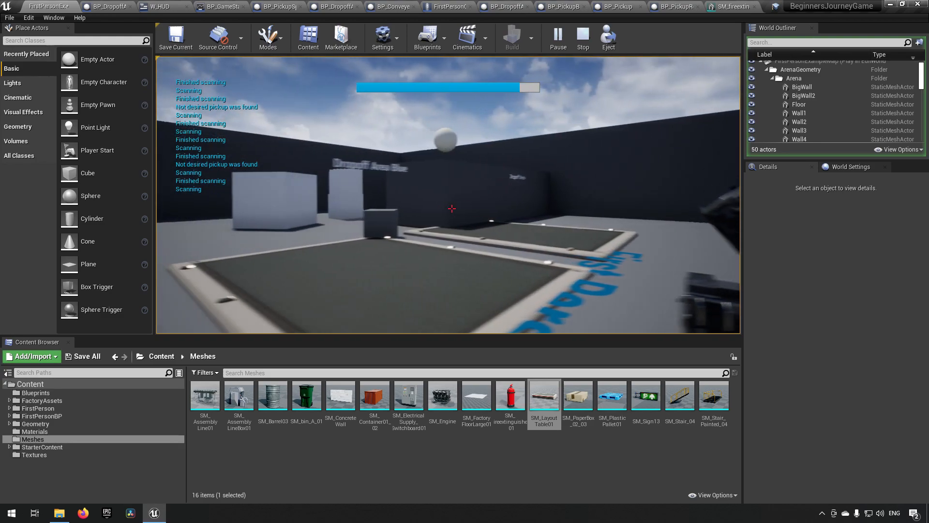
key("w")
key("e")
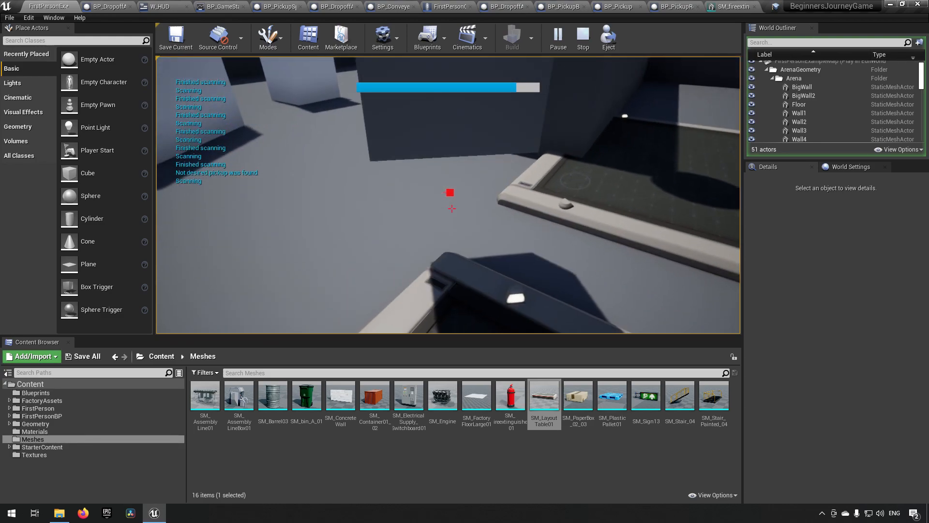
key("s")
key("e")
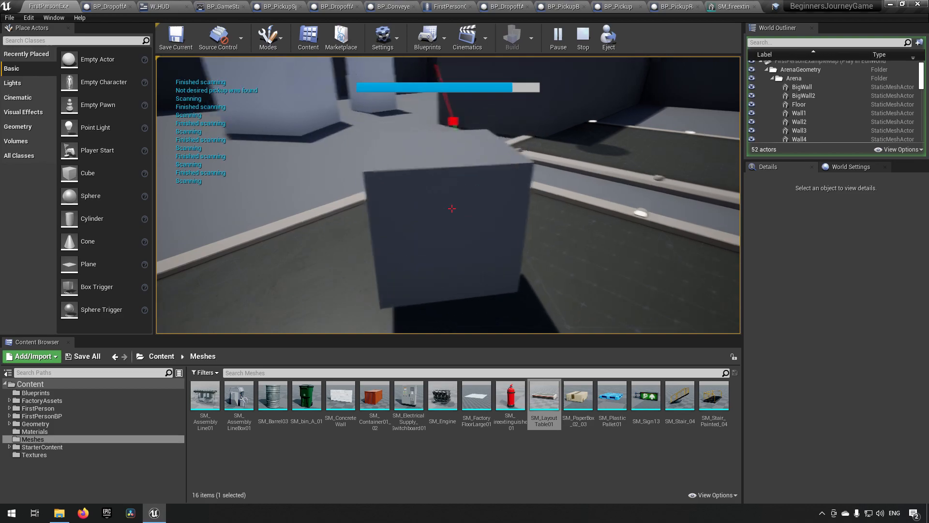
Examine from several sides how the cube rests on the drop-off table, and end the play session.
key("s")
key("a")
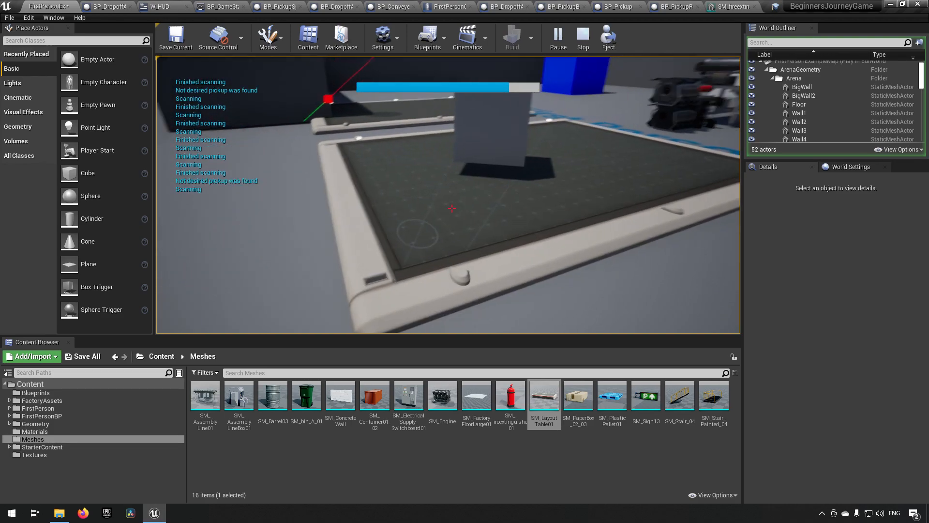
key("d")
key("d")
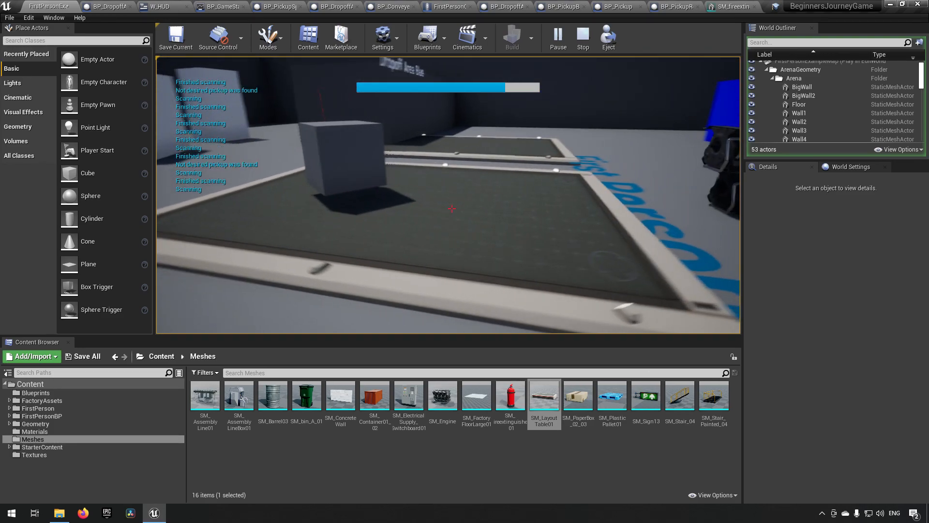
key("d")
key("s")
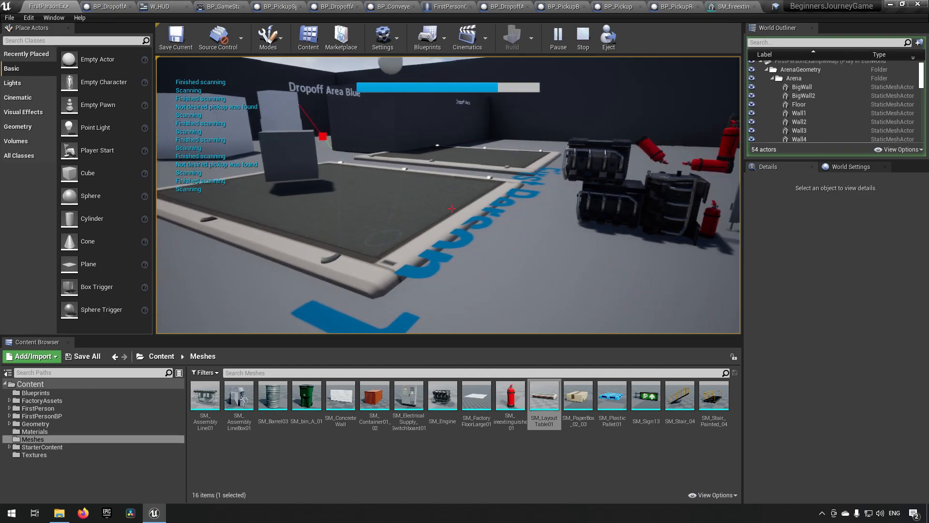
key("Escape")
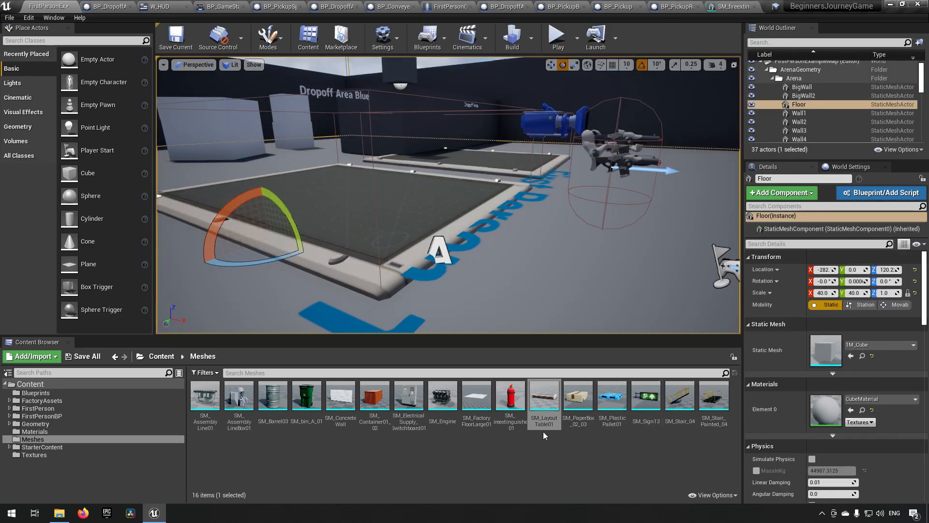
Open the SM_LayoutTable01 mesh for editing and display its simple collision.
double_click(552, 409)
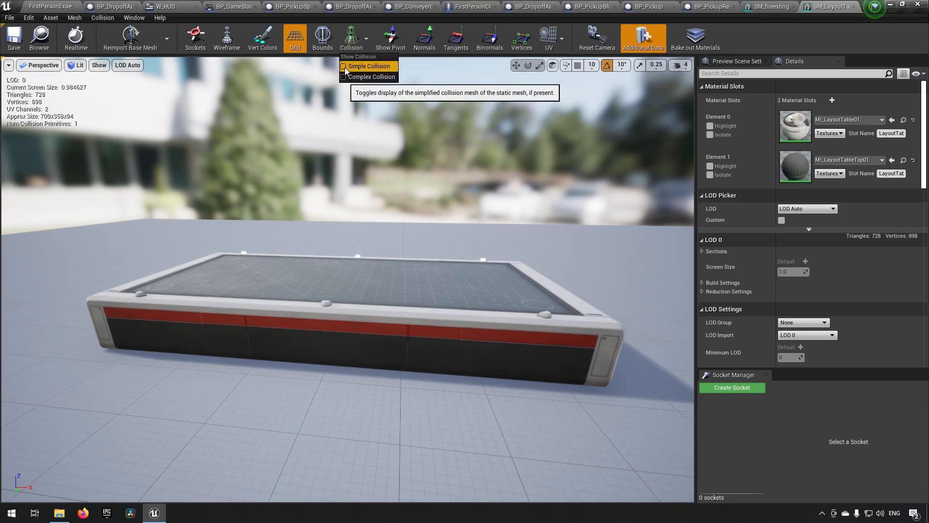
left_click_drag(399, 181, 395, 269)
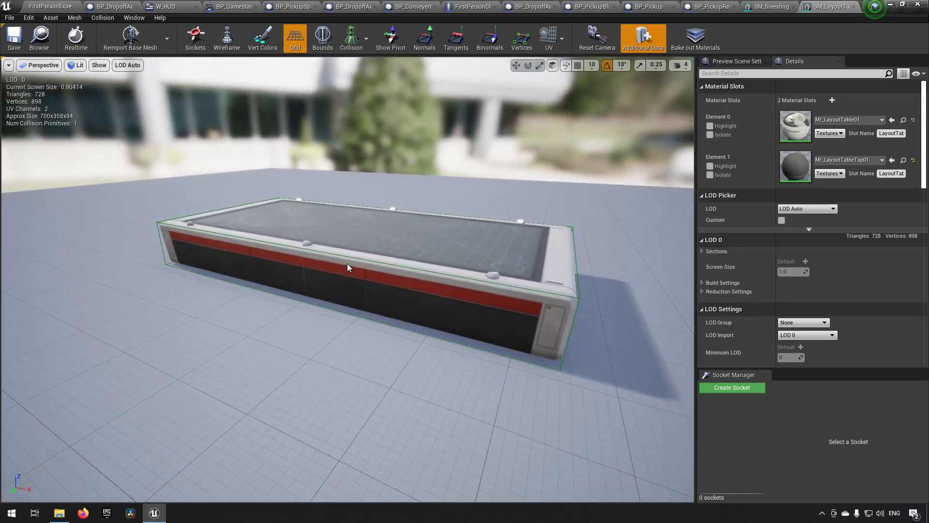
Move the layout table's simple collision box down so its top sits below the tabletop, and save the mesh.
right_click_drag(323, 271, 308, 221)
key("d")
key("s")
key("w")
key("w")
key("w")
key("s")
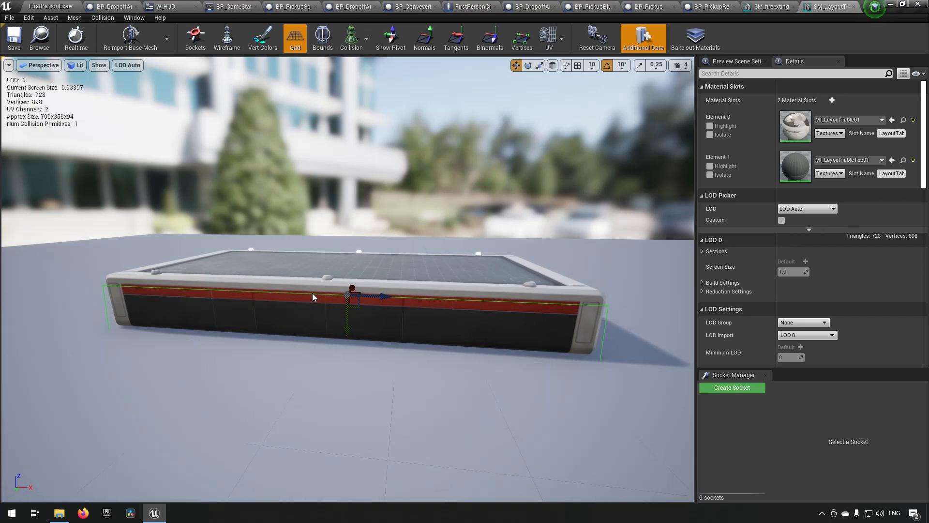
left_click(14, 39)
left_click(39, 39)
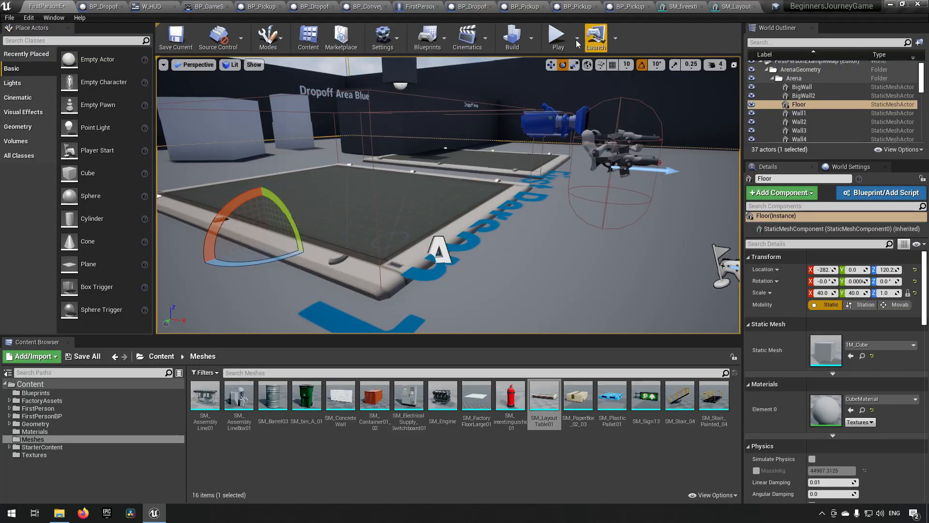
Play-test the level and drop a fire extinguisher on the nearest drop-off table to check the lowered collision.
left_click(556, 36)
key("w")
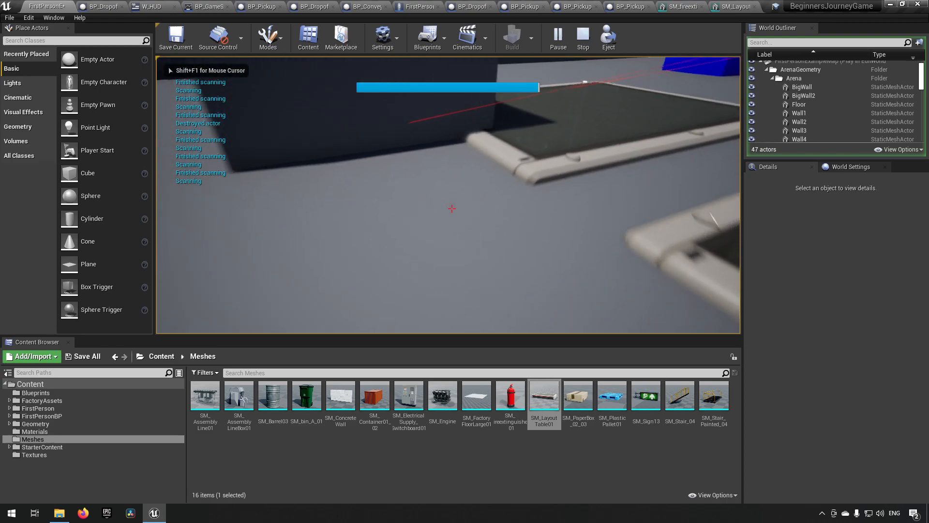
key("w")
key("w")
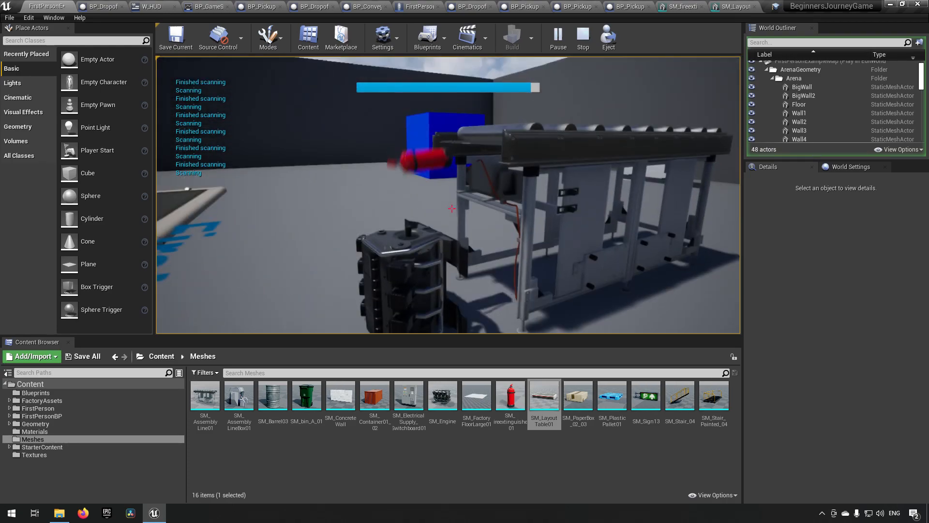
key("w")
key("e")
key("a")
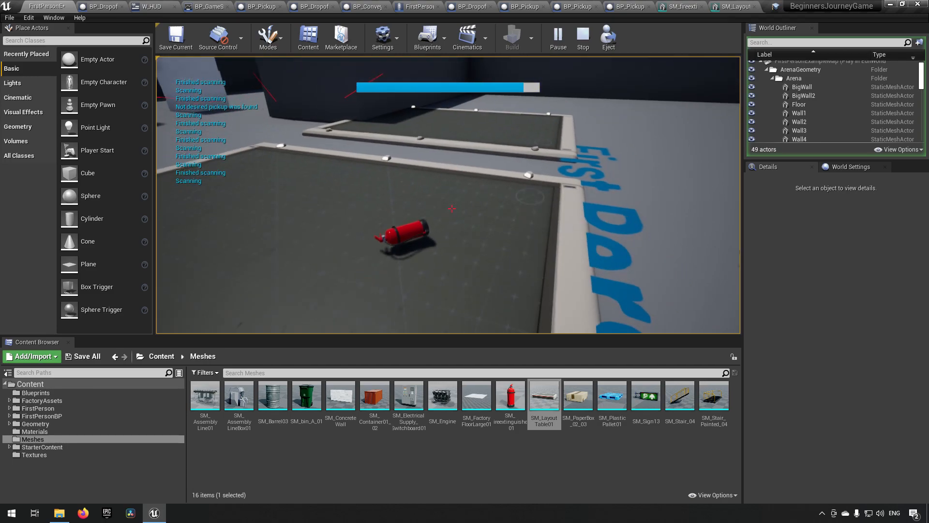
key("a")
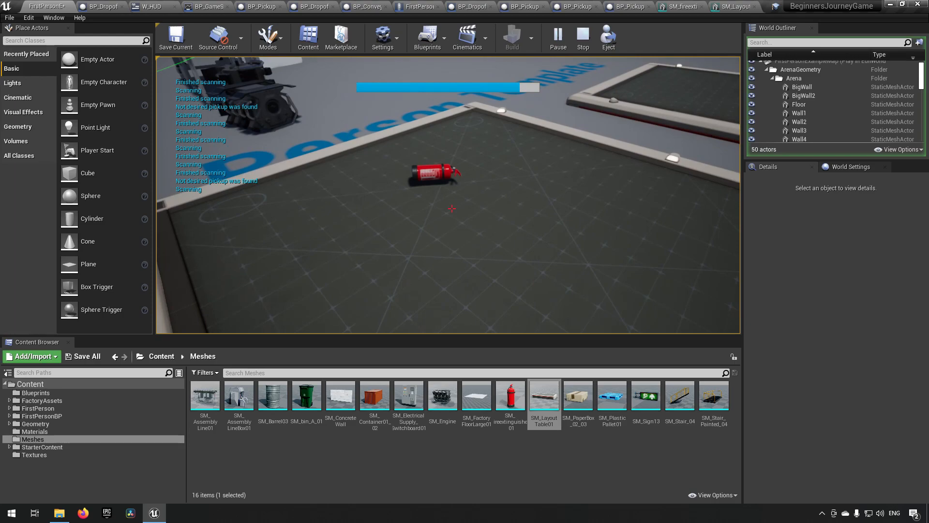
Carry a second fire extinguisher to the far drop-off table, check how it rests there, and end the play session.
key("d")
key("w")
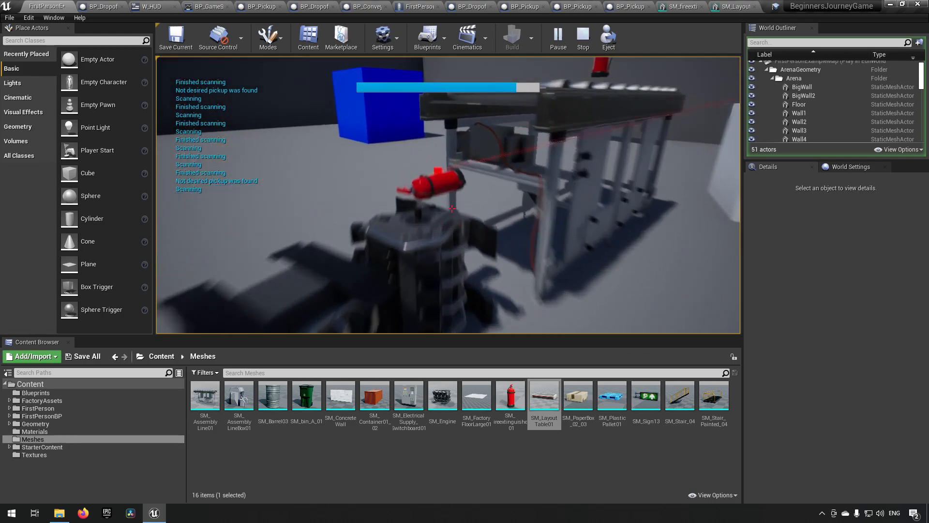
key("w")
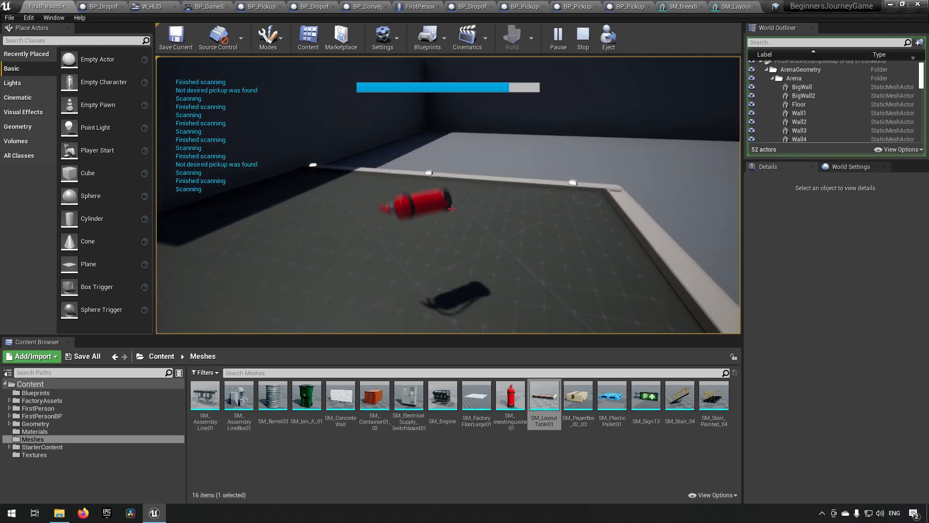
key("s")
key("w")
key("s")
key("s")
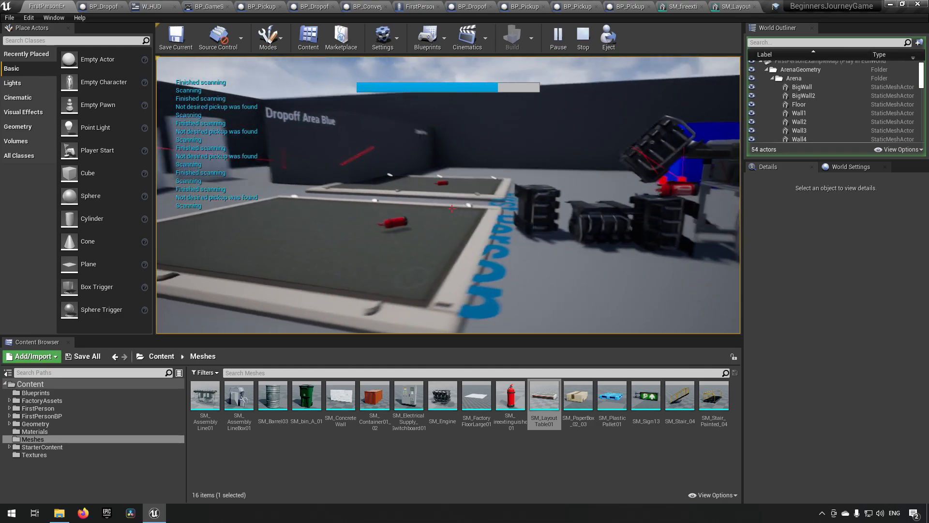
key("Escape")
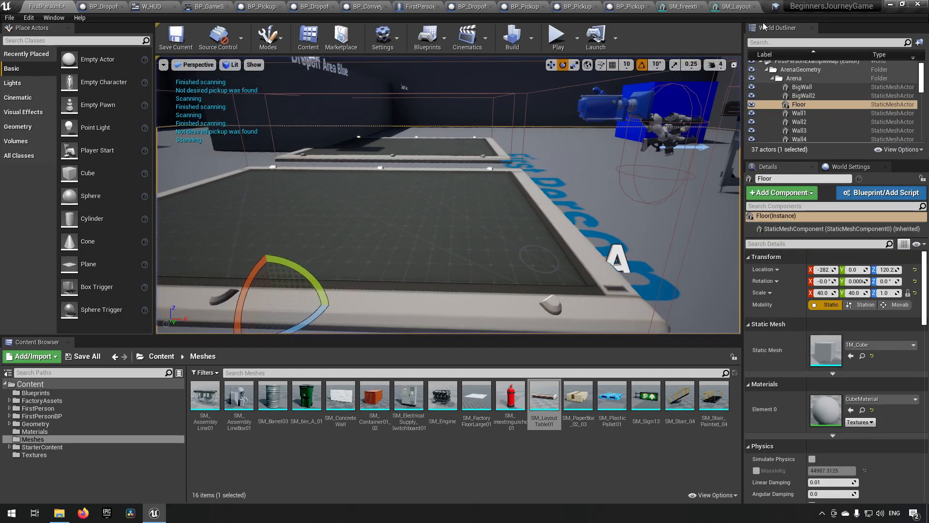
Lower the simple collision box of SM_LayoutTable01 slightly further and return to the level.
left_click(734, 8)
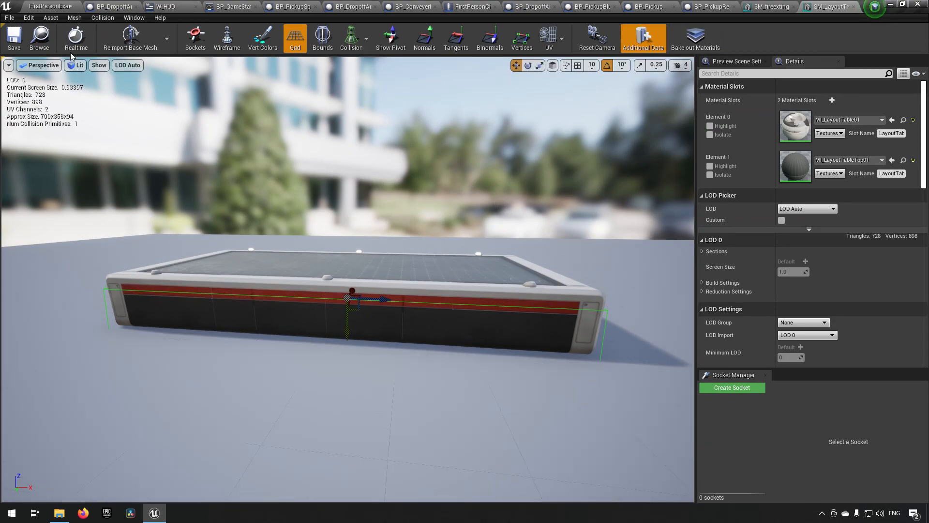
left_click(72, 9)
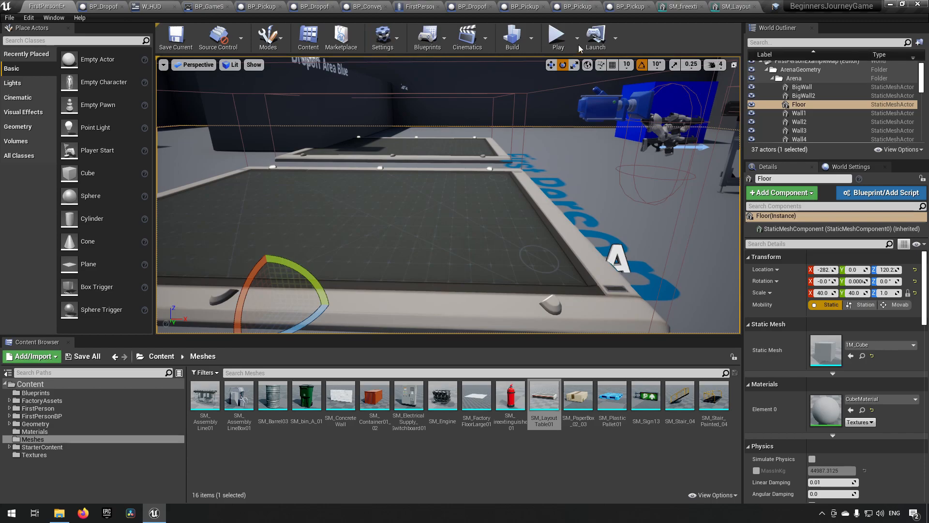
Play-test the level, drop a fire extinguisher on the nearest drop-off table, and check how it rests on the lowered collision.
left_click(557, 36)
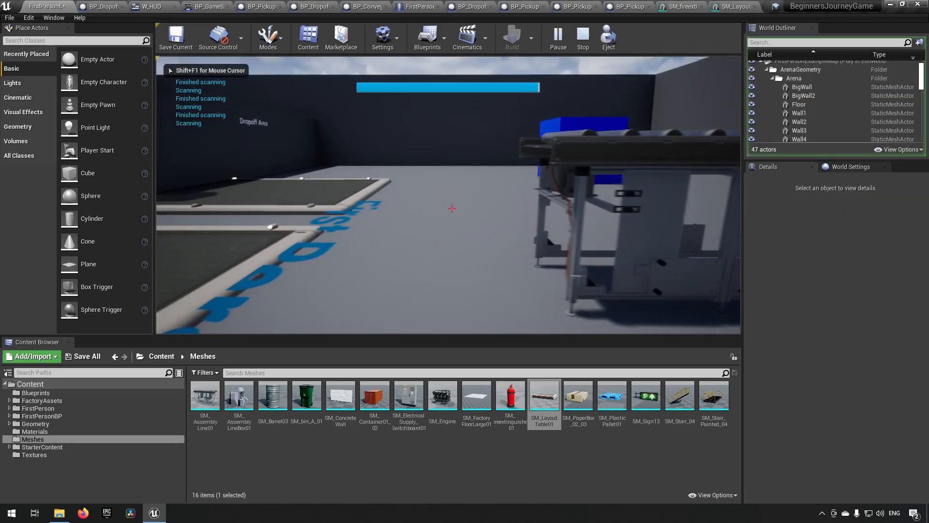
key("a")
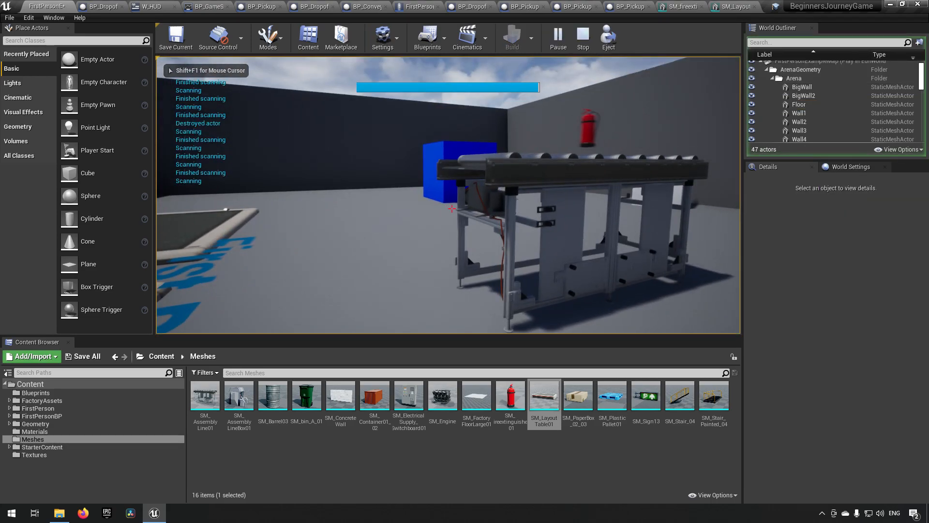
key("w")
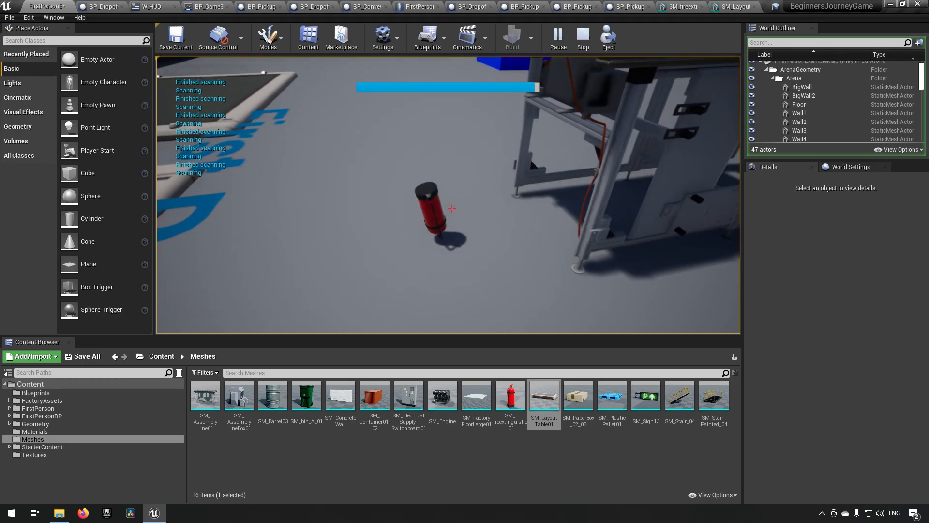
key("e")
key("a")
key("e")
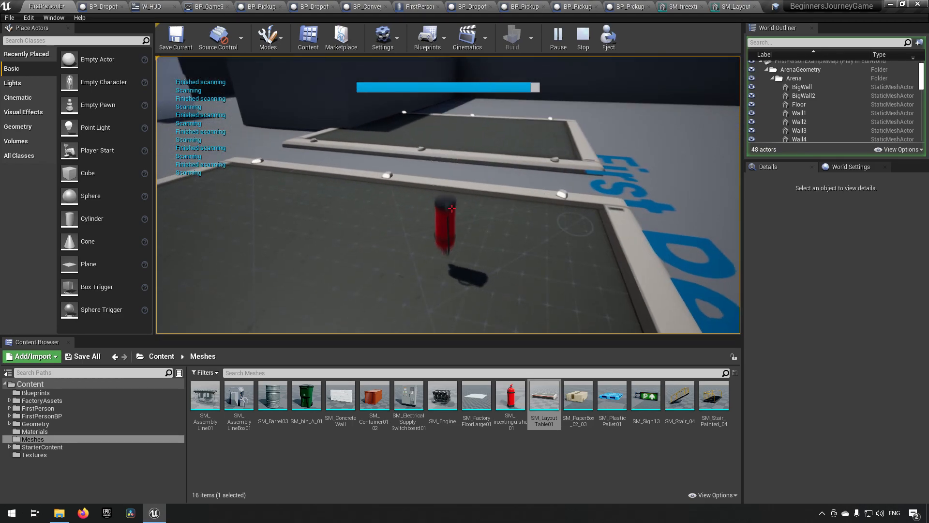
key("s")
key("w")
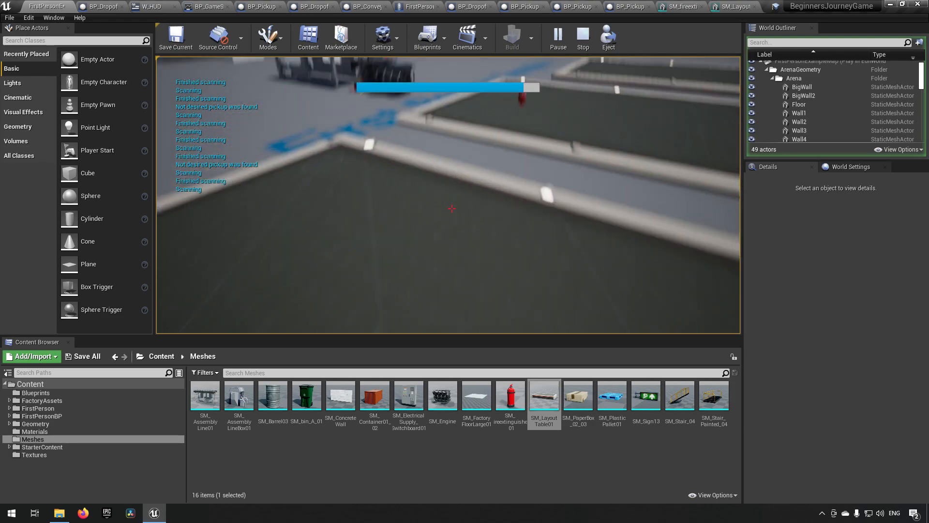
key("w")
key("w")
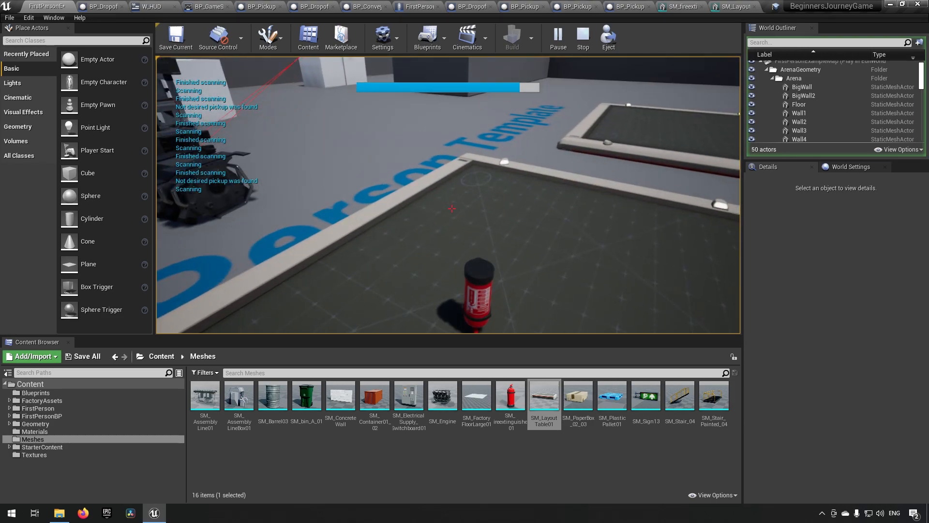
Walk back to the conveyor belt and view the fire extinguisher on the near drop-off table from another side.
key("d")
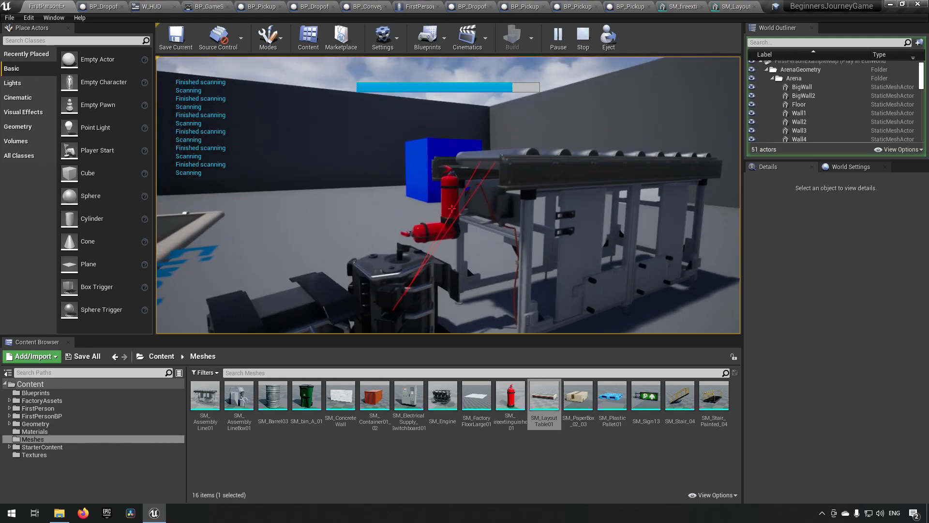
key("a")
key("s")
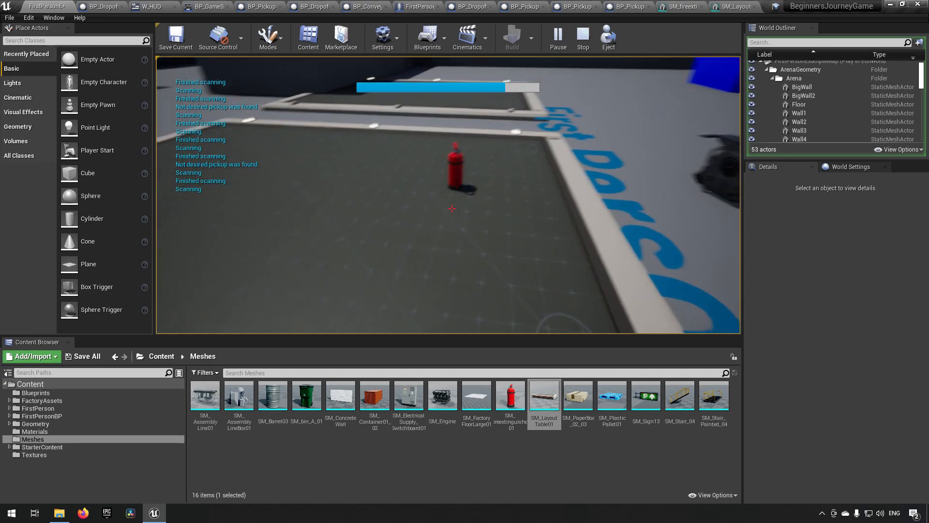
key("a")
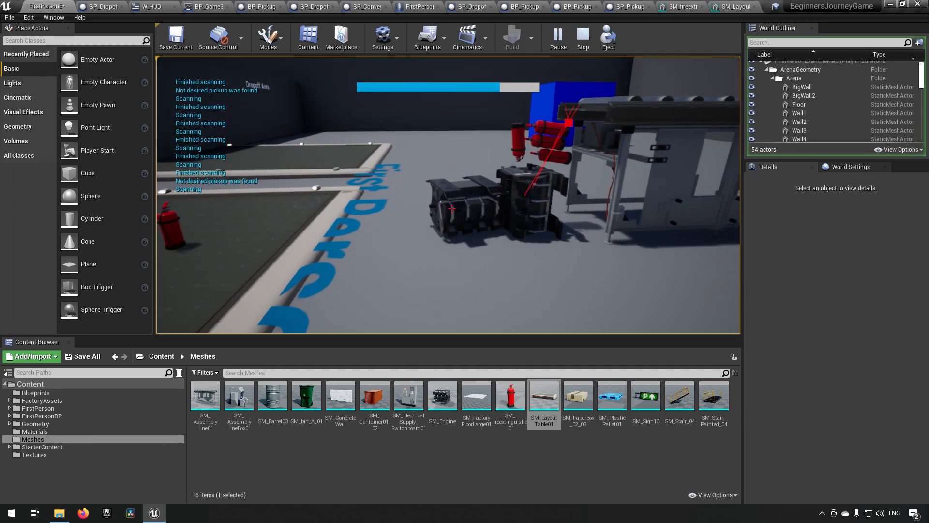
Carry another fire extinguisher over the near drop-off table, release it, and end the play session.
key("w")
key("w")
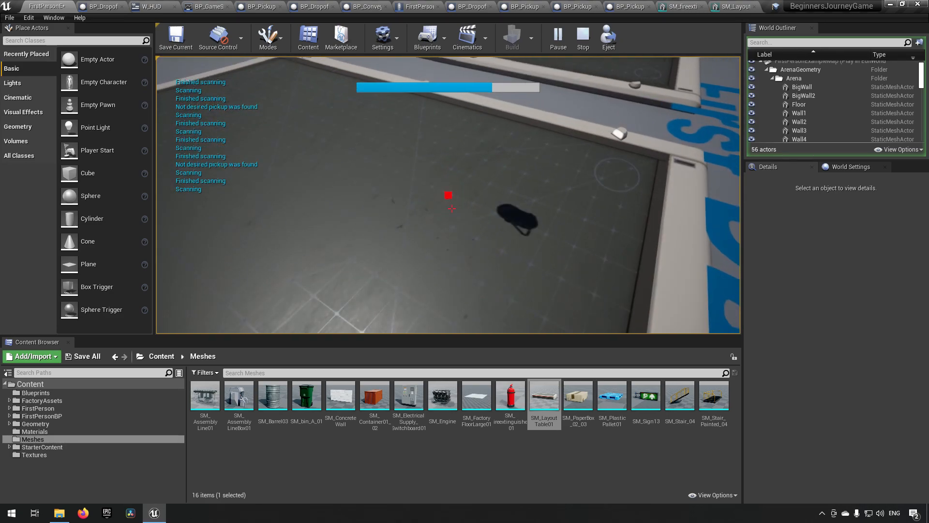
key("s")
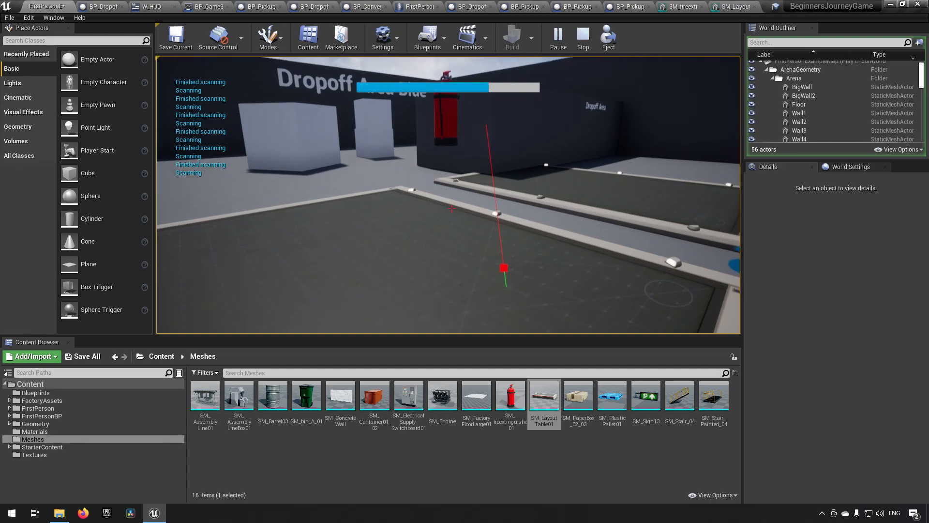
key("a")
key("e")
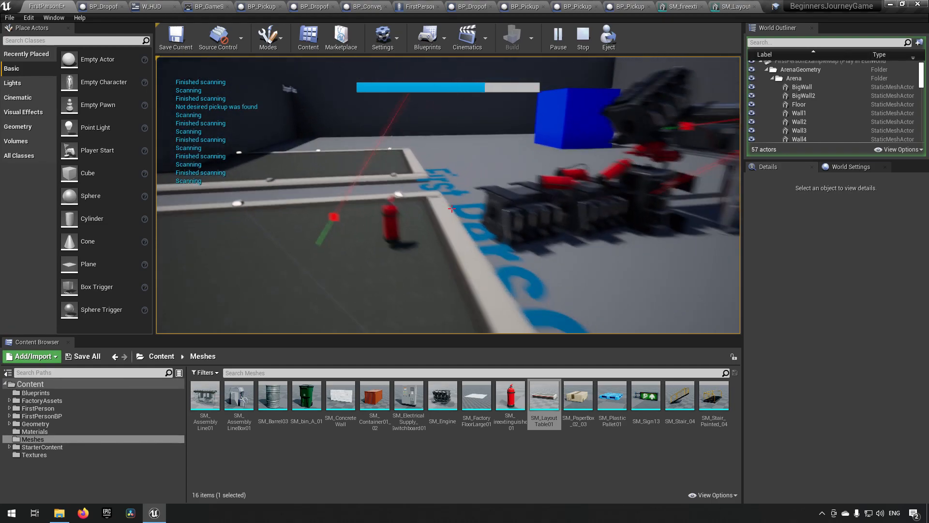
key("d")
key("w")
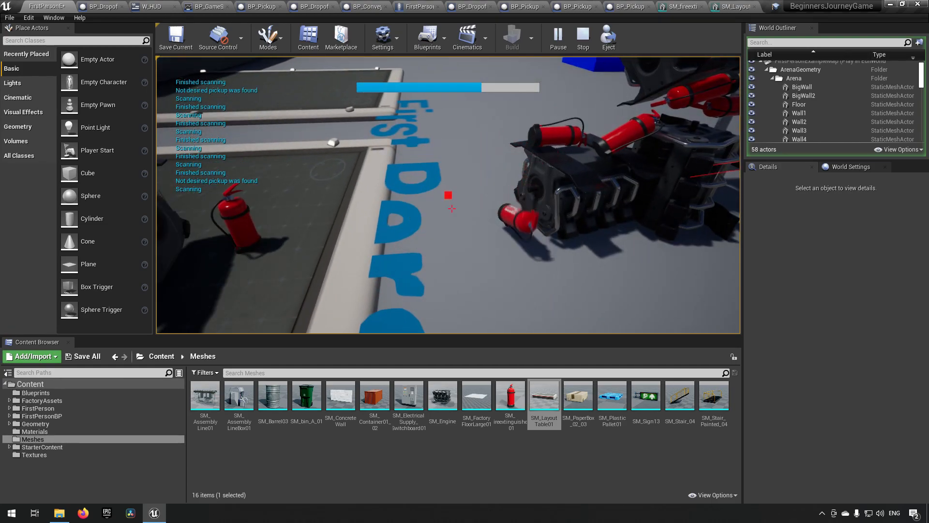
key("s")
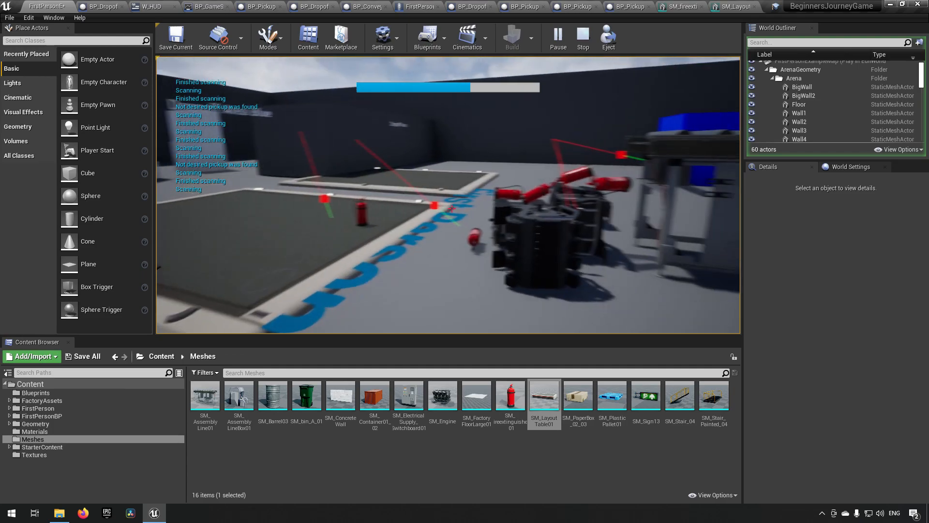
key("shift+F1")
key("Escape")
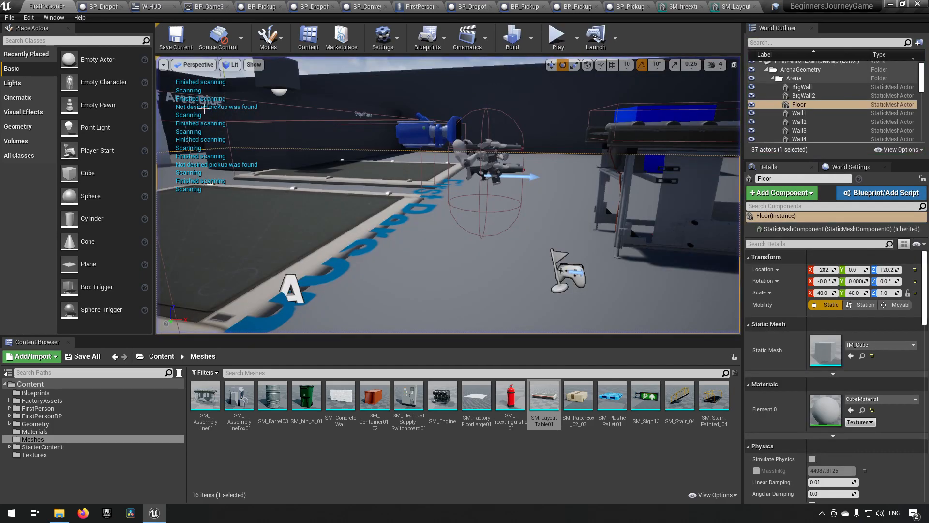
Examine the conveyor area in the level and the engine mesh's placement in the blue pickup blueprint.
right_click_drag(432, 208, 460, 208)
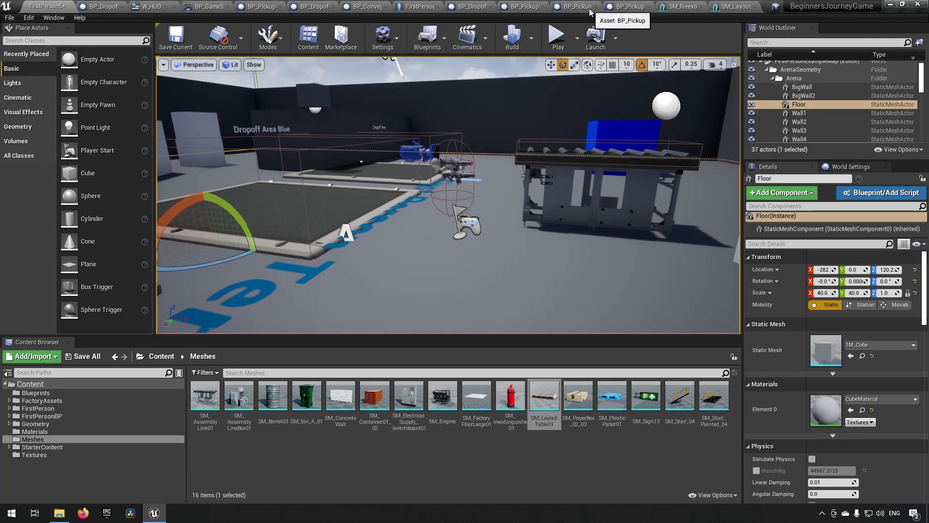
left_click(516, 8)
right_click_drag(497, 116, 522, 245)
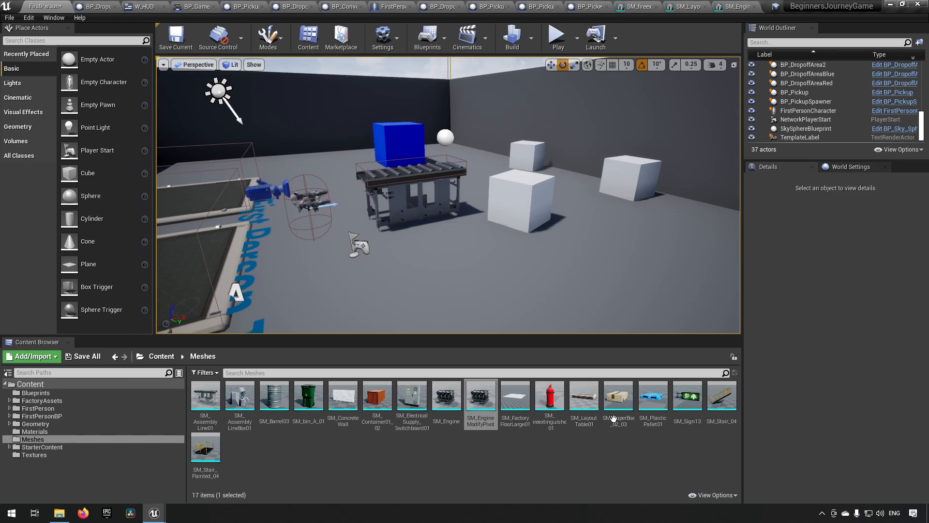
Place SM_EngineModifyPivot and SM_Engine in the level to compare their pivots, and delete both.
left_click(450, 406)
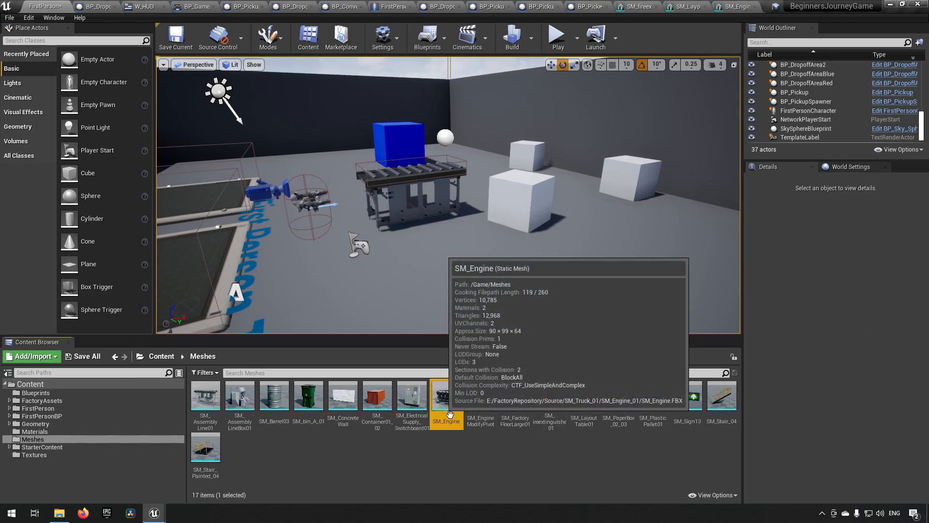
left_click(481, 425)
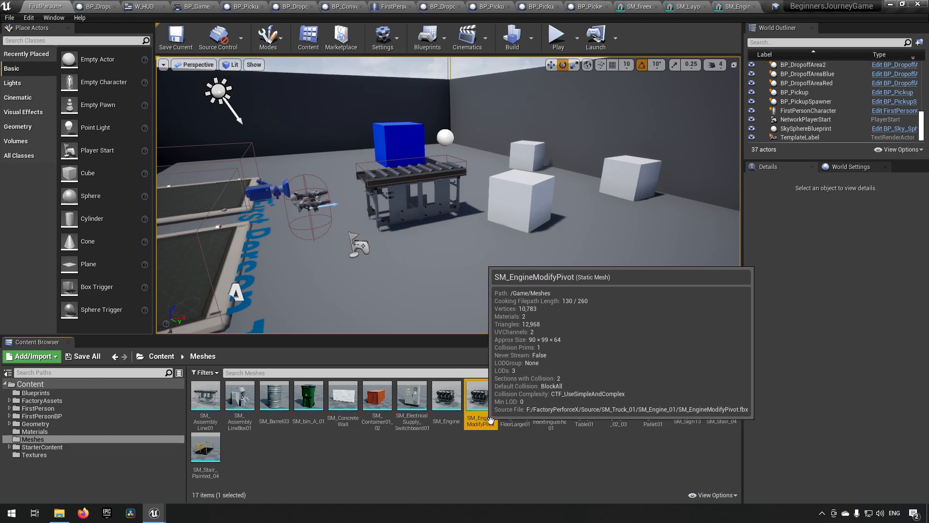
left_click_drag(492, 410, 489, 283)
left_click_drag(460, 404, 503, 227)
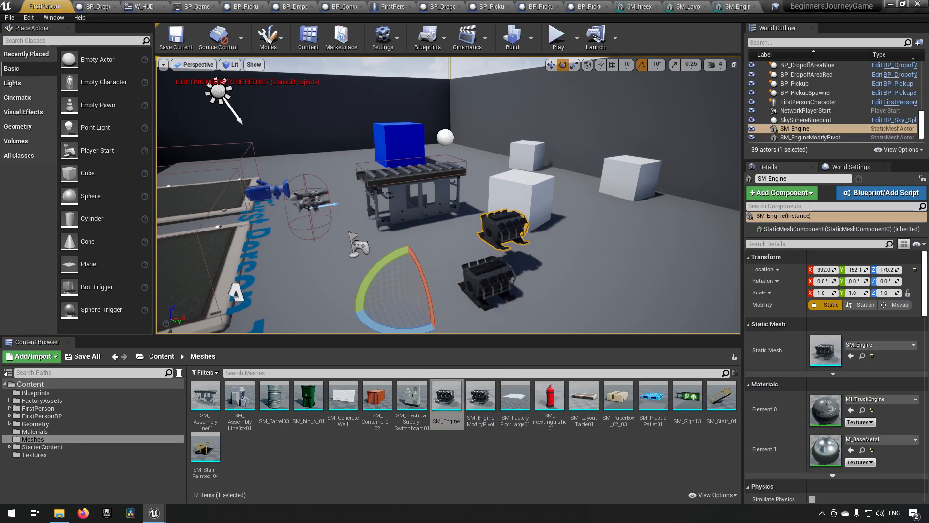
left_click(502, 297)
key("Delete")
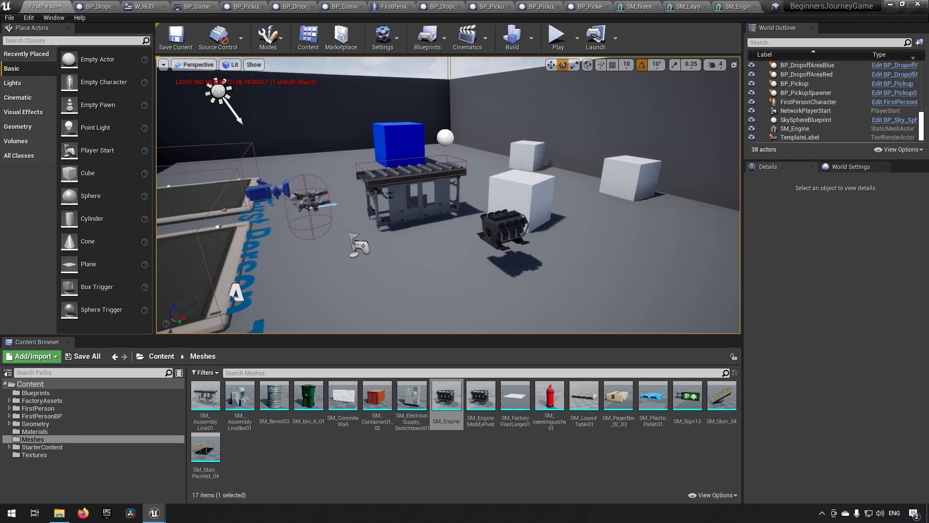
left_click(505, 237)
key("Delete")
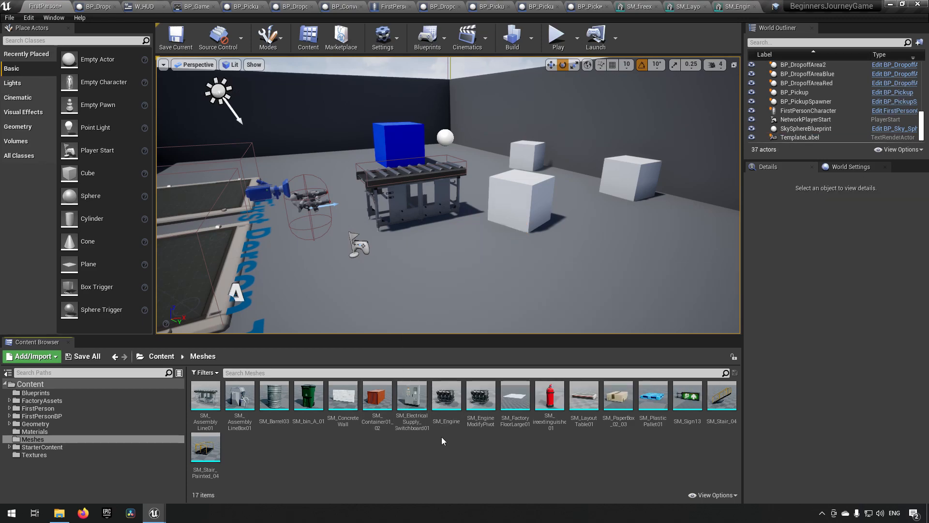
Assign SM_EngineModifyPivot to PickupMesh in BP_PickupBlue, reset its location to the inherited default, and save.
left_click(481, 399)
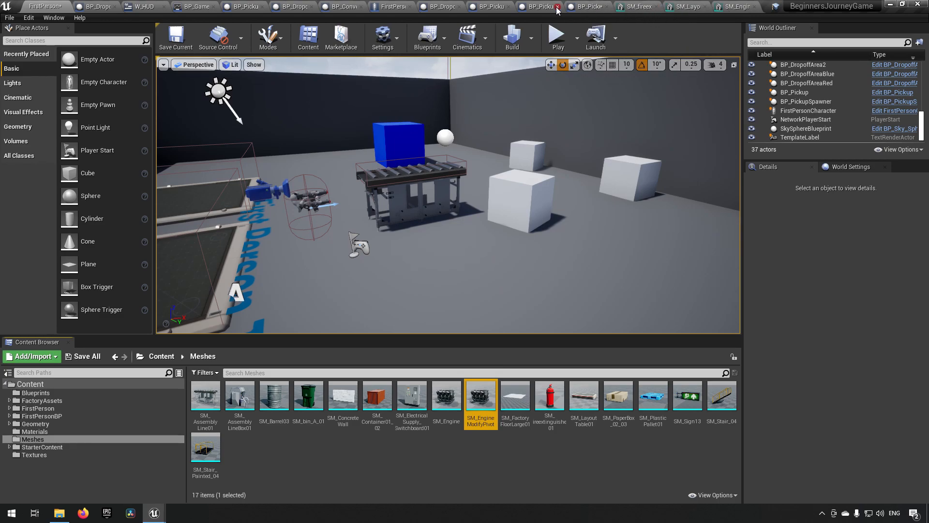
left_click(497, 9)
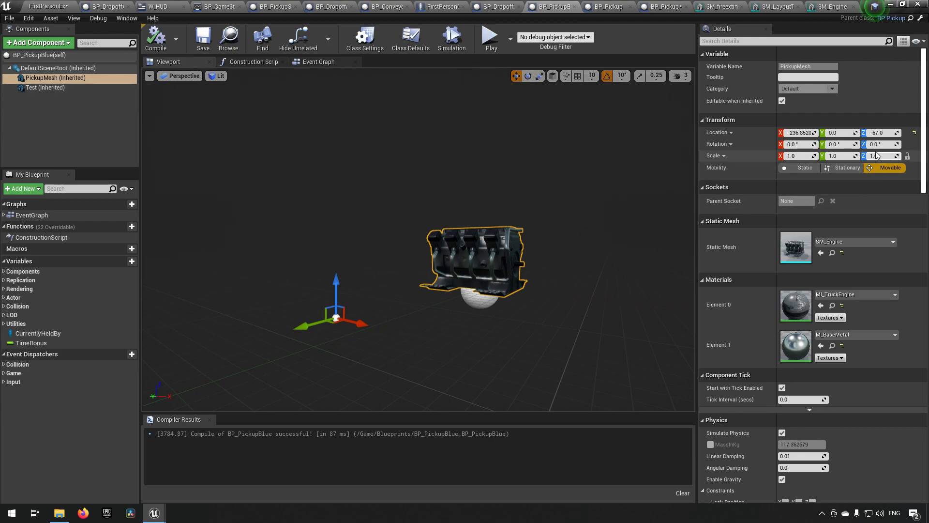
left_click(820, 253)
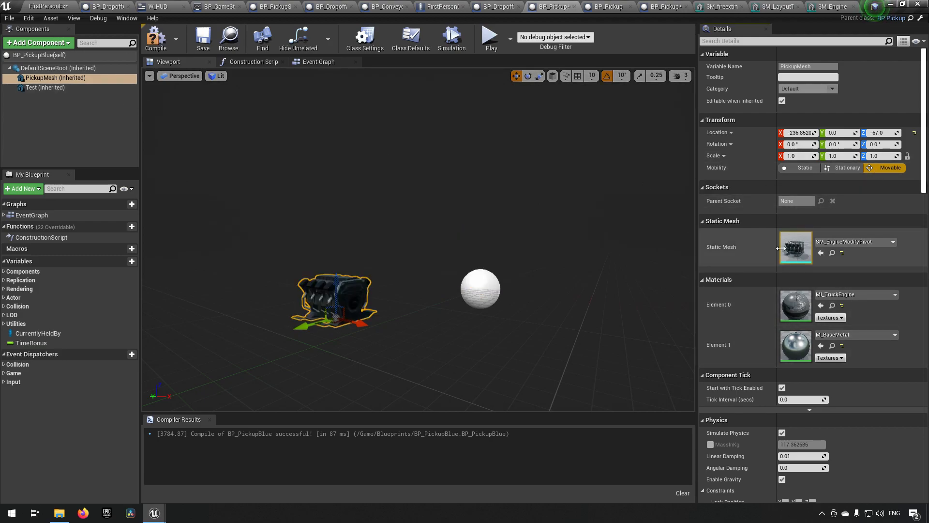
left_click(915, 133)
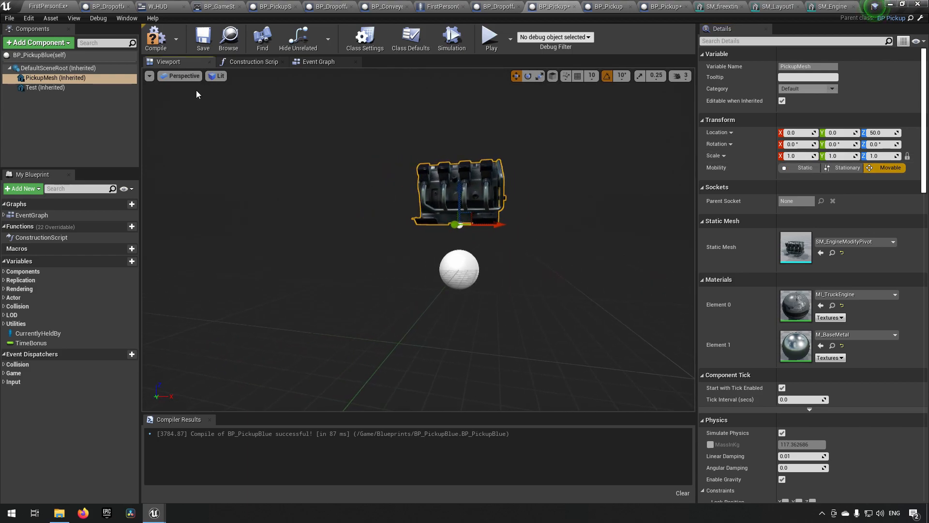
left_click(196, 38)
Reset the location of PickupMesh in the parent BP_Pickup blueprint to 0, 0, 0 and save it.
left_click(611, 7)
left_click(444, 236)
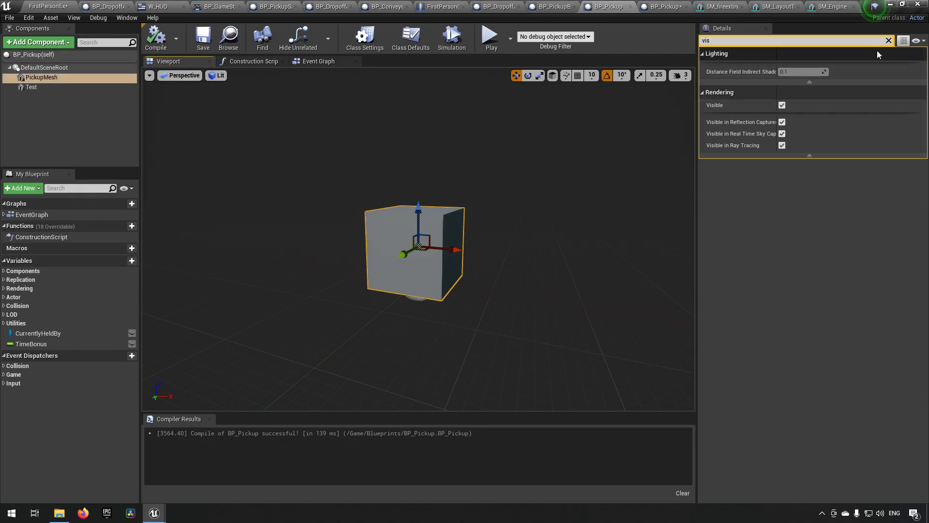
left_click(887, 41)
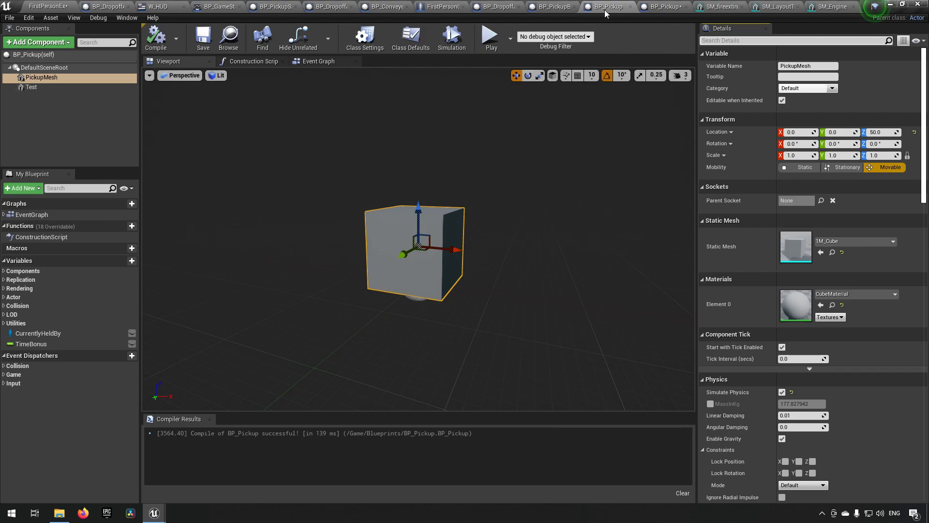
left_click(914, 132)
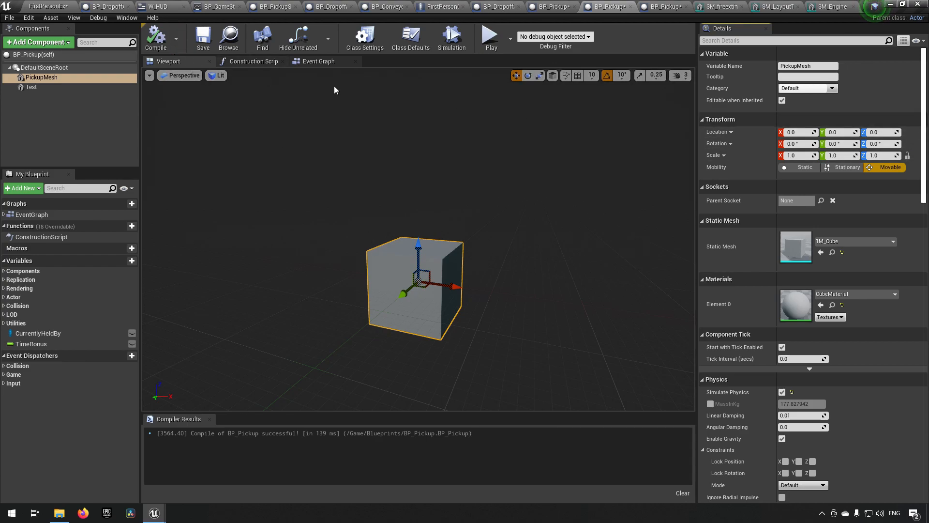
left_click(203, 39)
Compile and save BP_PickupBlue with the location inherited from its parent blueprint.
left_click(568, 9)
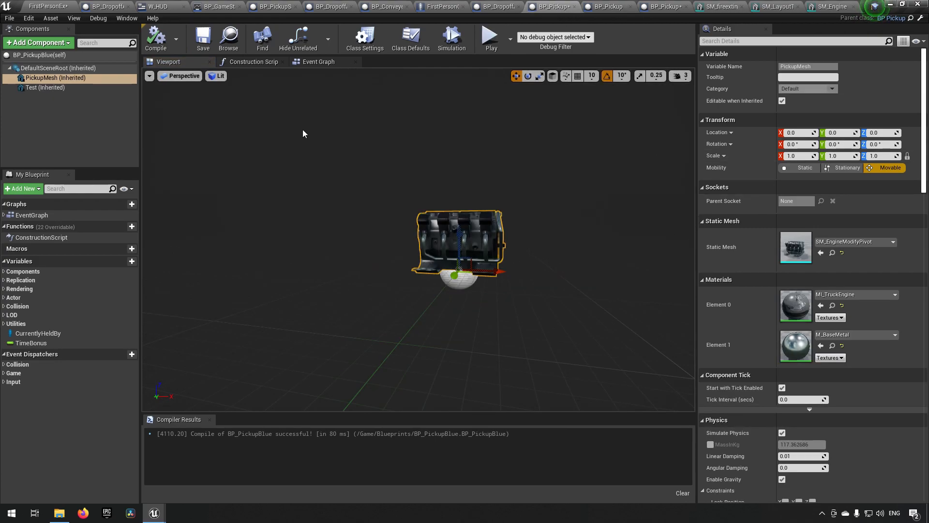
left_click(156, 39)
left_click(203, 41)
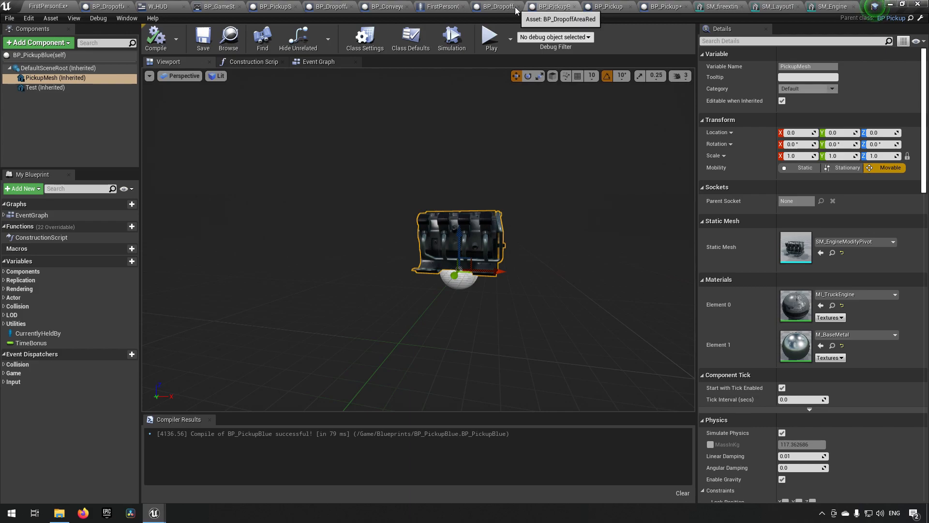
Examine the location of PickupMesh and the fire extinguisher's pivot in BP_PickupRed, and return to the level.
left_click(670, 10)
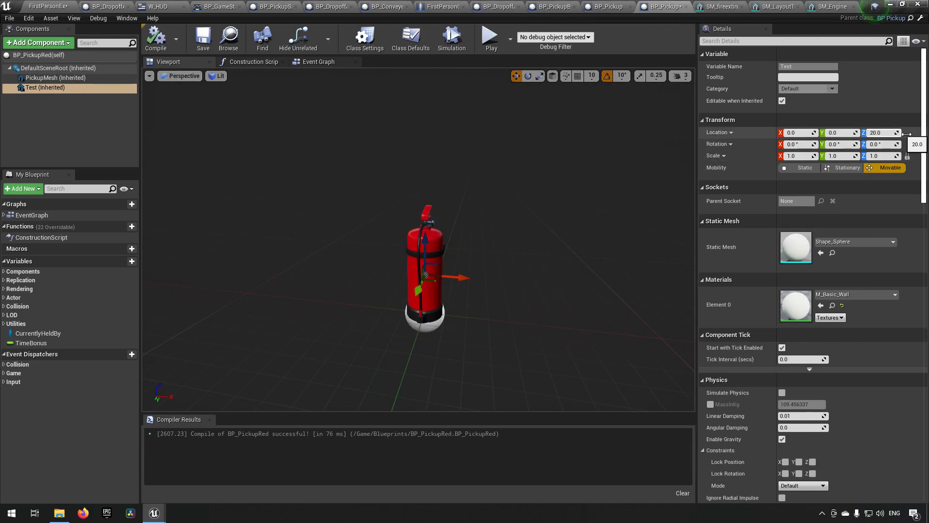
mouse_move(512, 257)
right_mouse_down()
mouse_move(584, 323)
mouse_move(433, 283)
mouse_move(484, 300)
mouse_move(517, 269)
mouse_move(505, 262)
mouse_move(513, 270)
mouse_move(524, 263)
right_mouse_up()
key("w")
key("s")
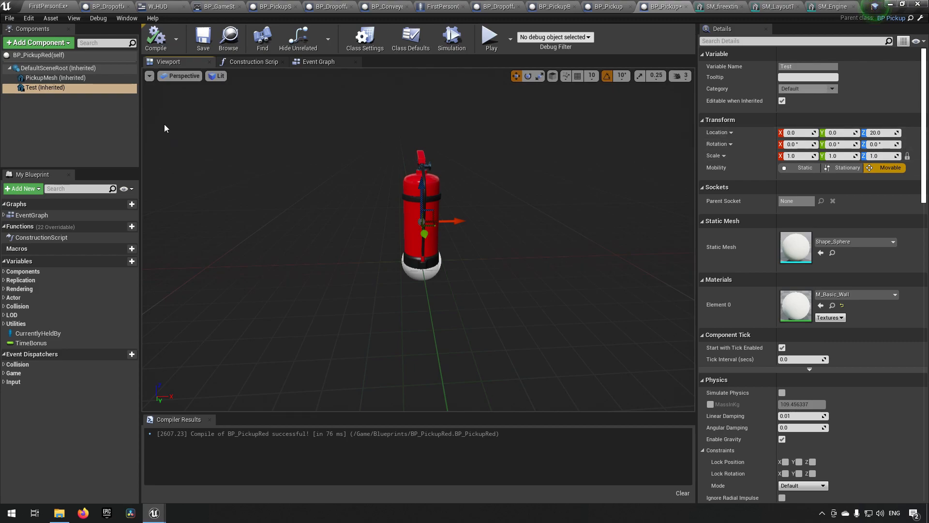
left_click(73, 81)
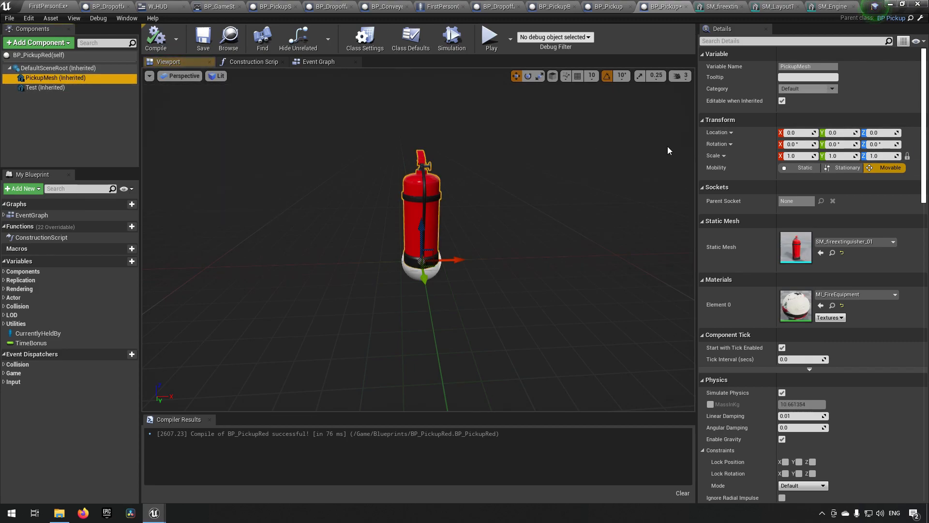
mouse_move(598, 199)
left_mouse_down("alt")
mouse_move(647, 200)
mouse_move(605, 199)
mouse_move(613, 199)
left_mouse_up("alt")
left_click(69, 7)
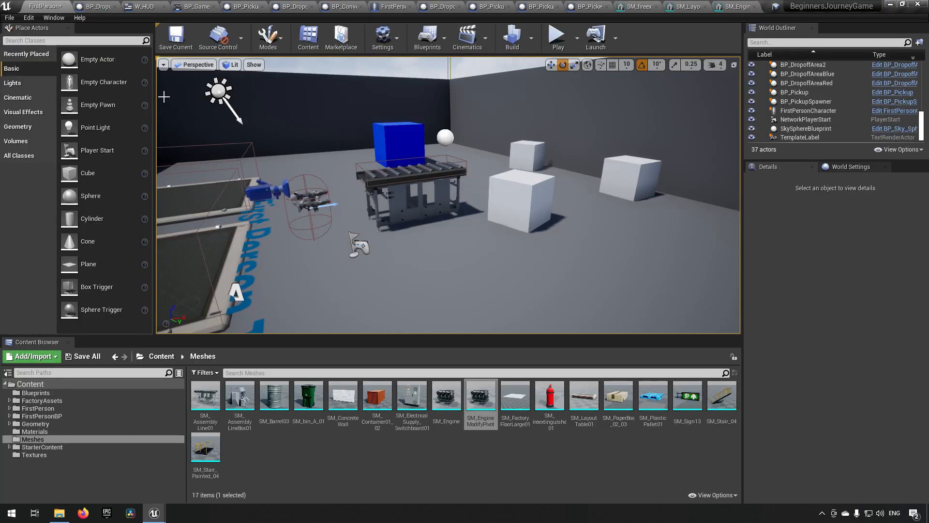
Place BP_PickupBlue and BP_PickupRed side by side on the open floor of the level to check their placement.
right_click_drag(448, 195, 431, 260)
left_click(76, 391)
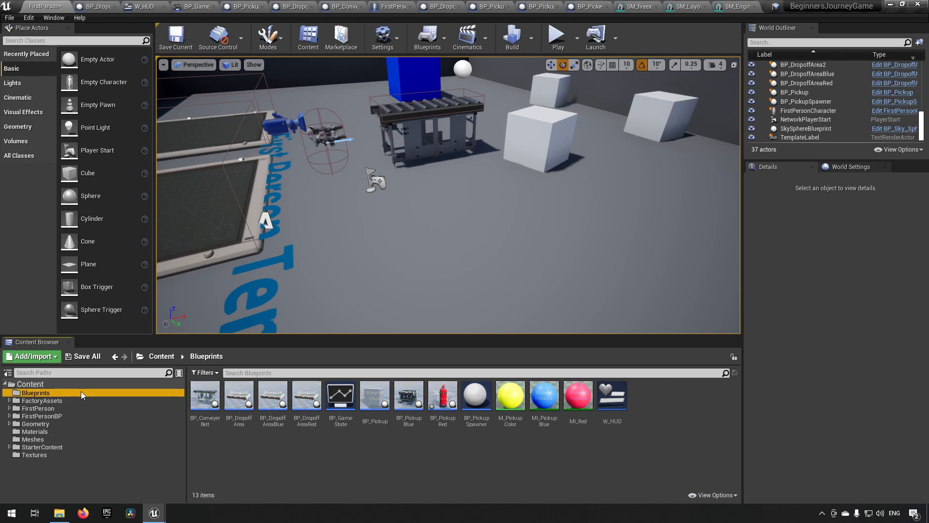
left_click_drag(425, 415, 479, 273)
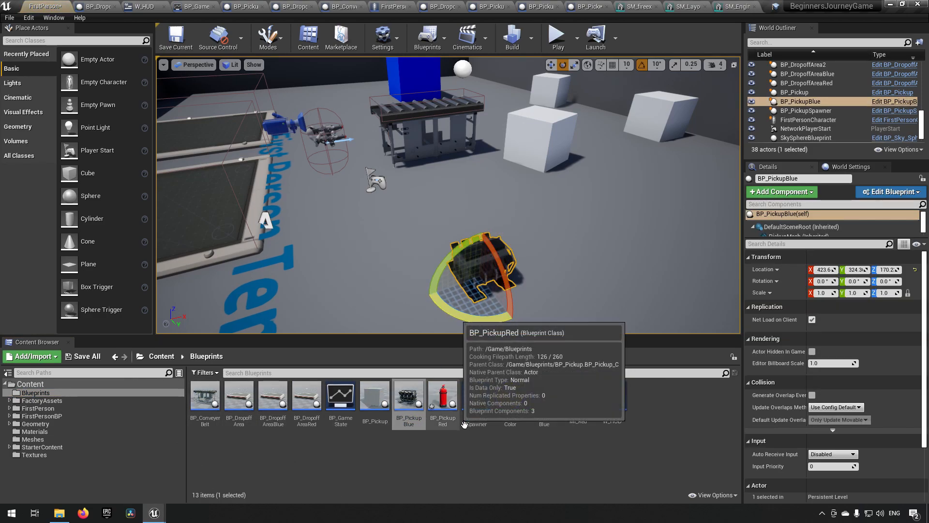
left_click_drag(443, 409, 556, 294)
left_click(566, 284)
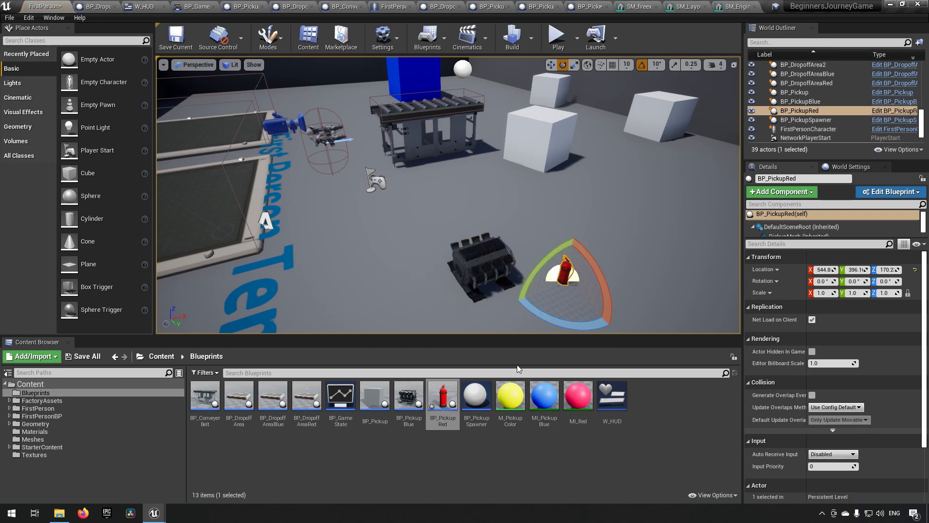
Delete the engine and fire extinguisher pickups placed on the level floor.
left_click(508, 278)
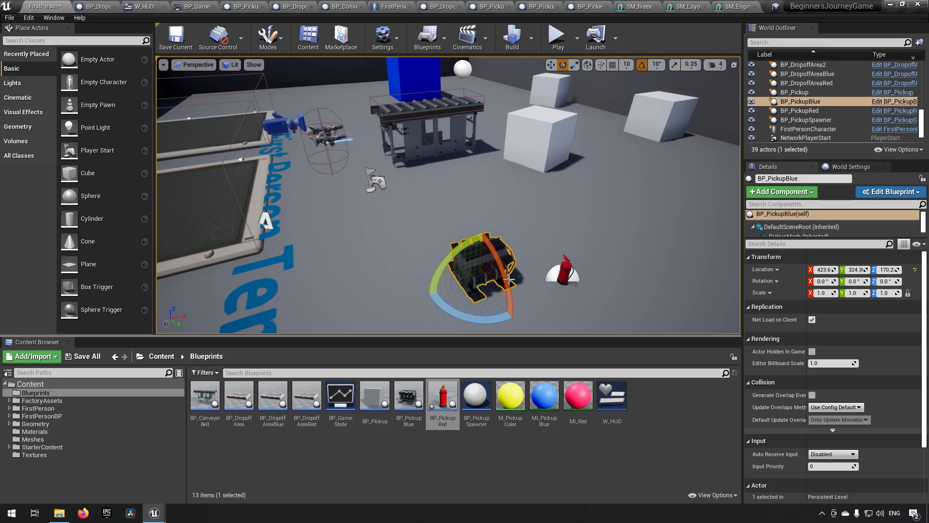
key("Delete")
left_click(572, 277)
key("Delete")
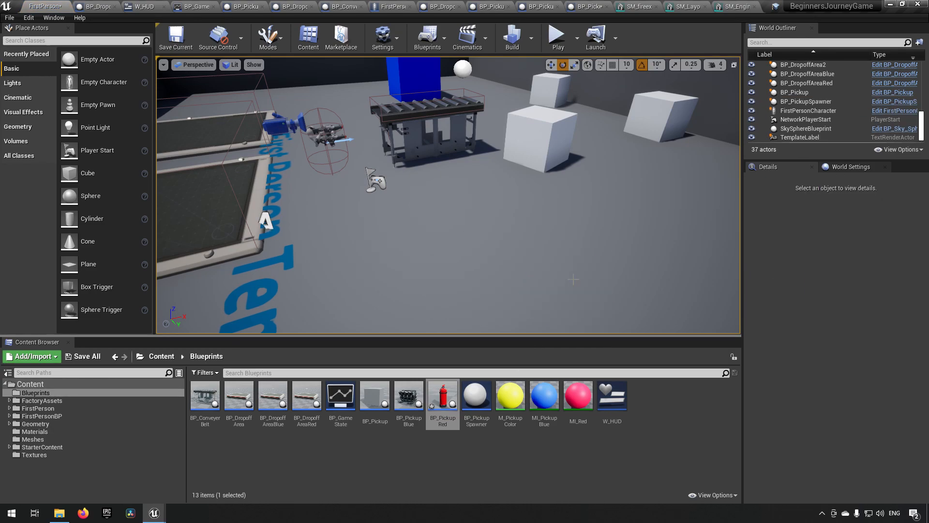
Play-test the level, carrying the fire extinguisher from beside the conveyor to a drop-off table and releasing it.
left_click(558, 37)
key("s")
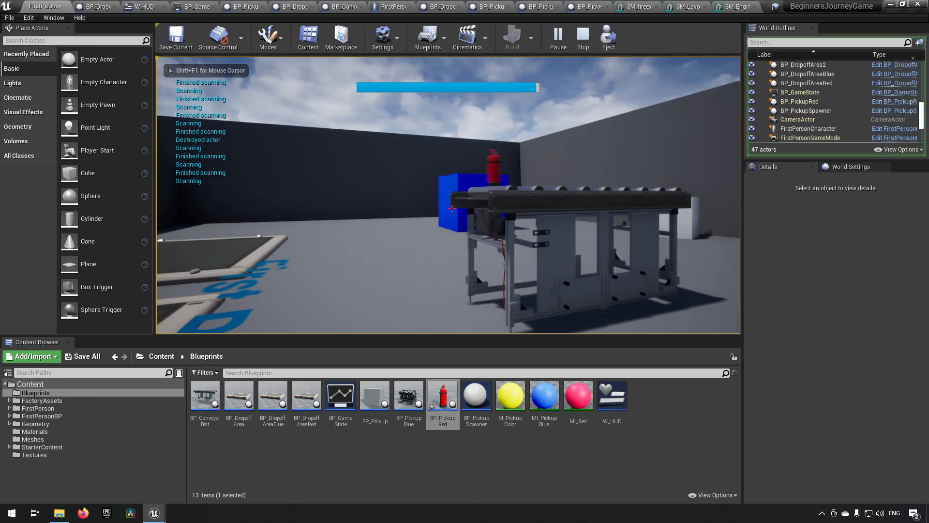
key("w")
key("w")
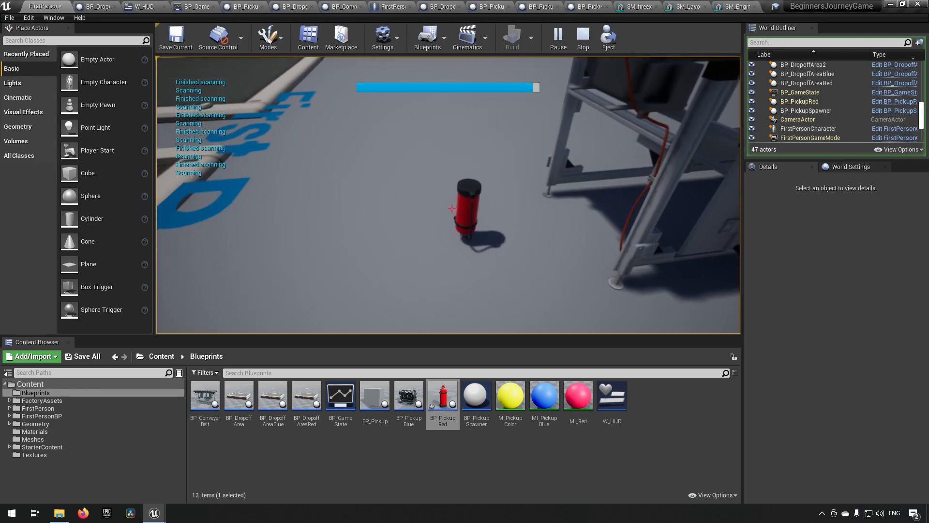
key("e")
key("w")
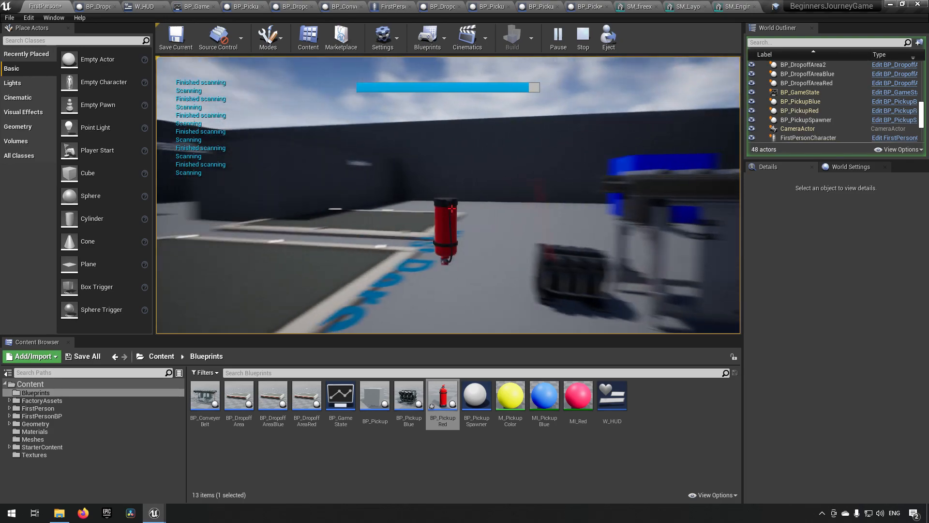
key("e")
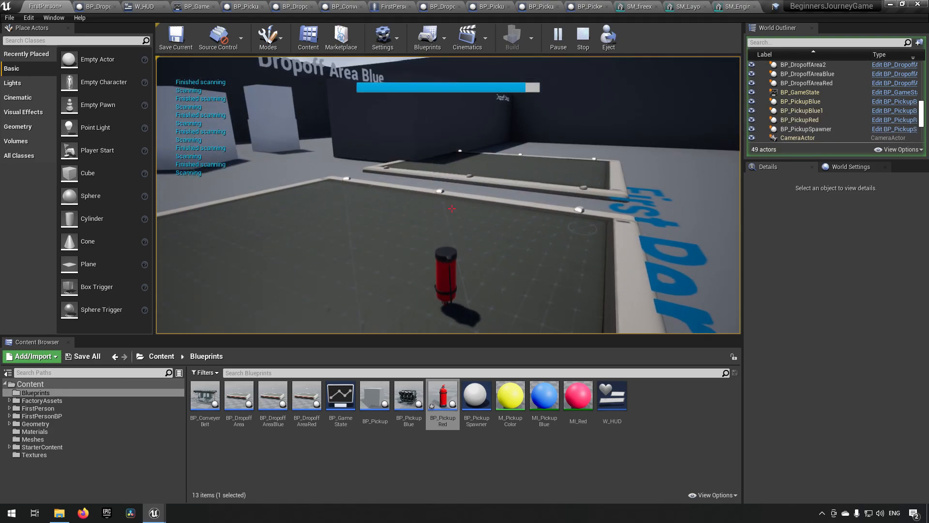
key("w")
key("e")
Test dropping the engine pickup on the drop-off tables, look back at the conveyor, and end the play session.
key("a")
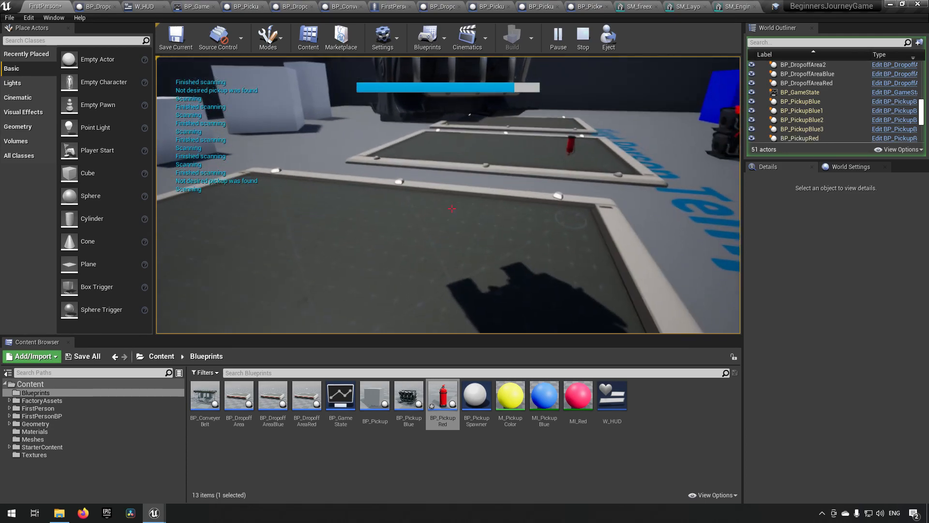
key("e")
key("e")
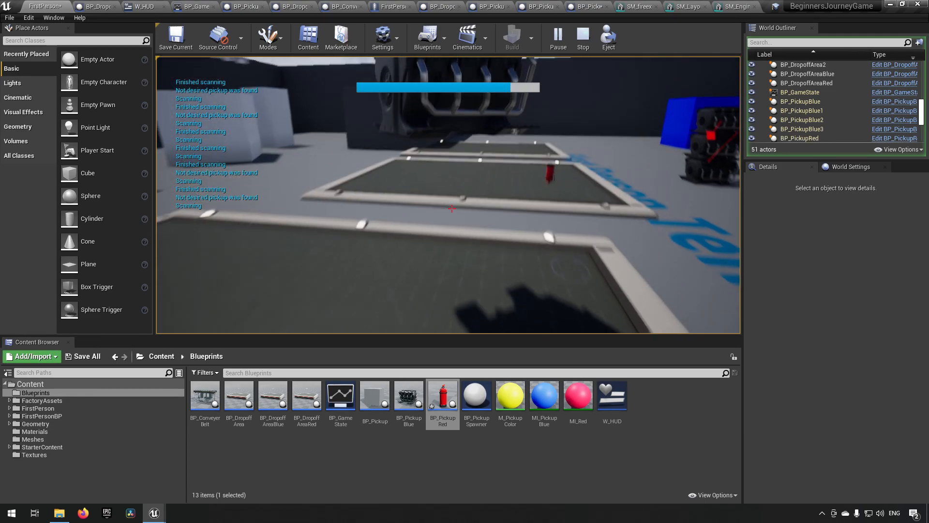
key("w")
key("e")
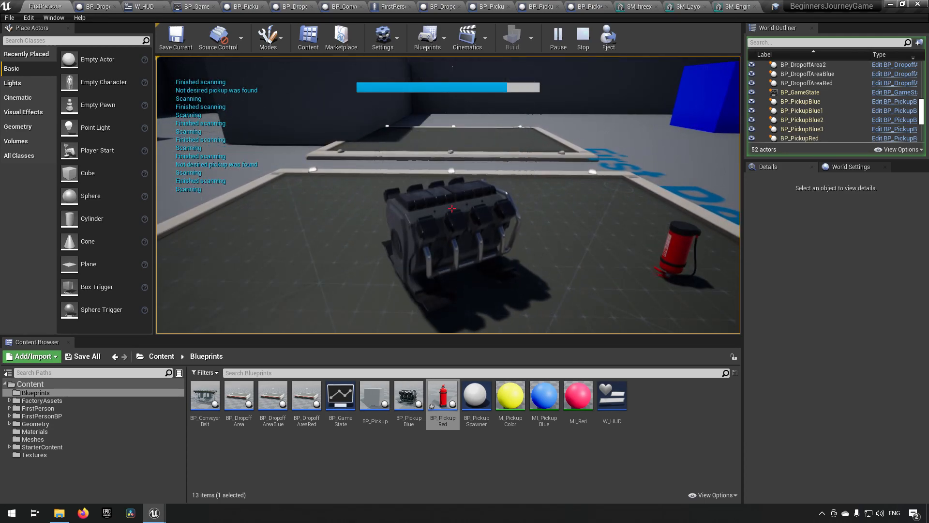
key("s")
key("w")
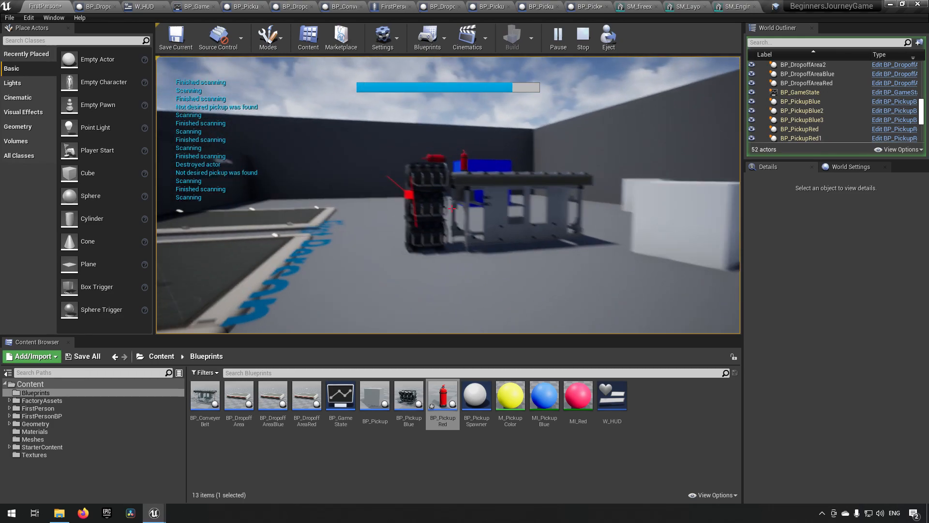
key("Escape")
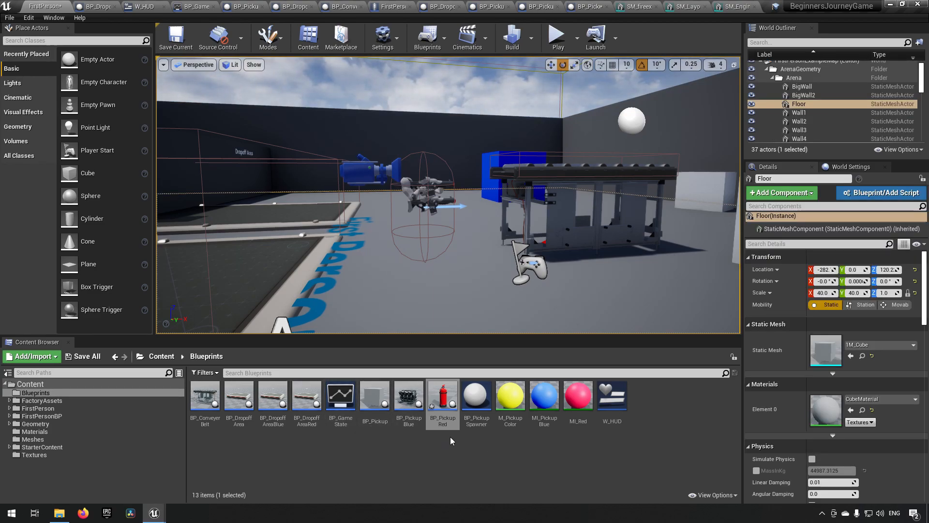
Rename the BP_PickupBlue blueprint to BP_PickupEngine and BP_PickupRed to BP_PickupFireExtinguisher.
left_click(406, 404)
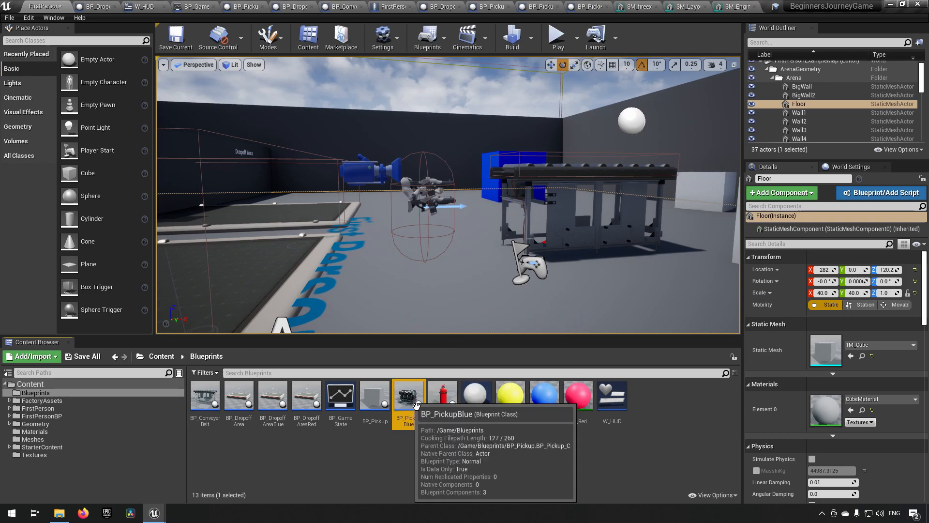
right_click(418, 427)
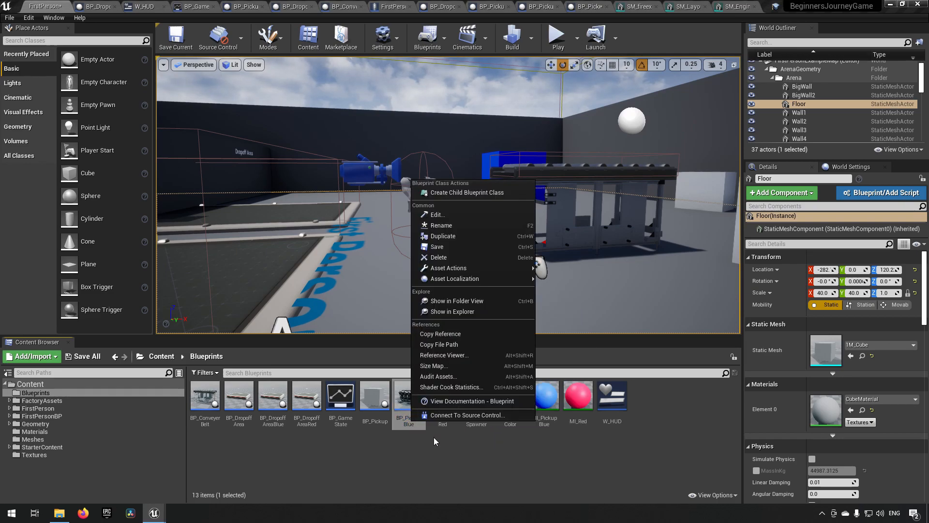
left_click(458, 227)
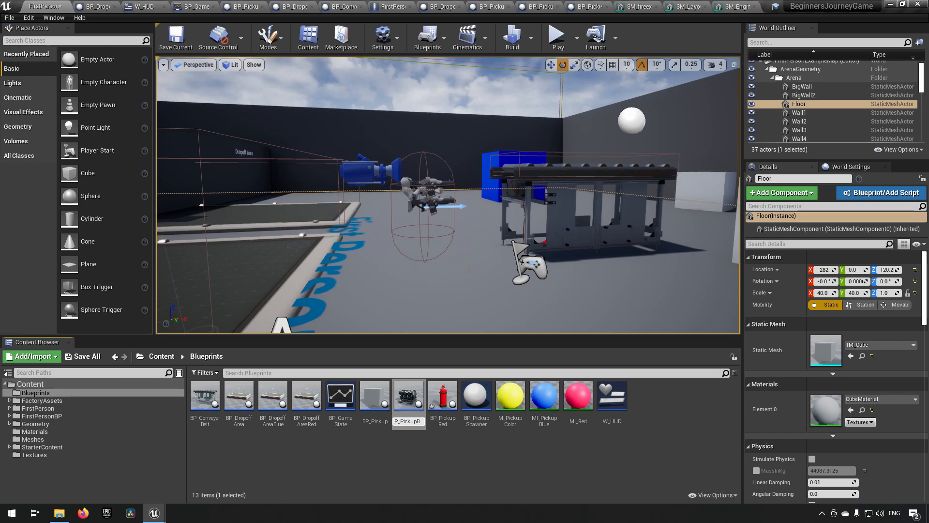
type("BP_PickupEngine")
key("Return")
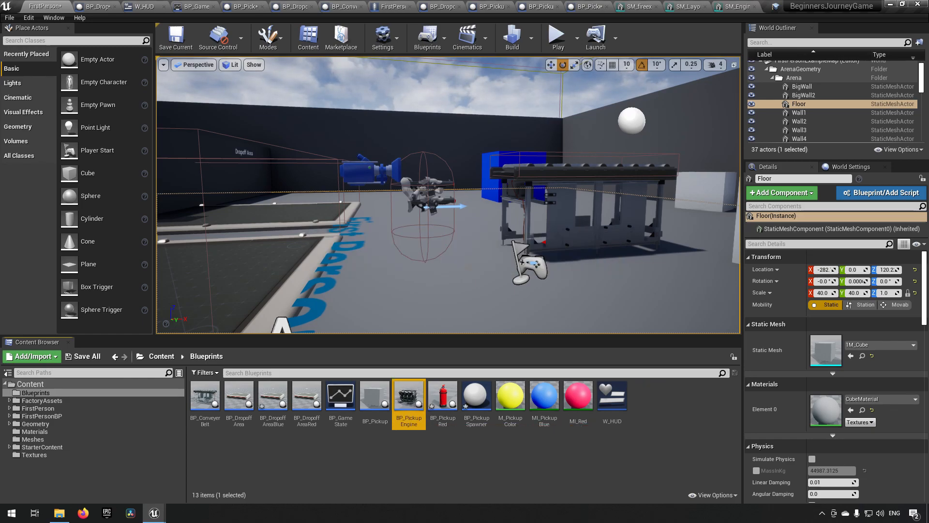
right_click(439, 406)
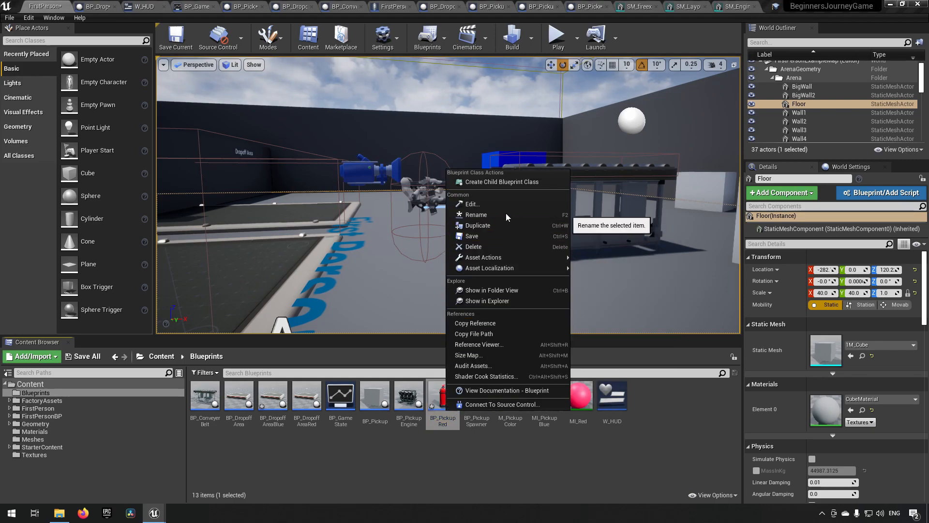
left_click(506, 213)
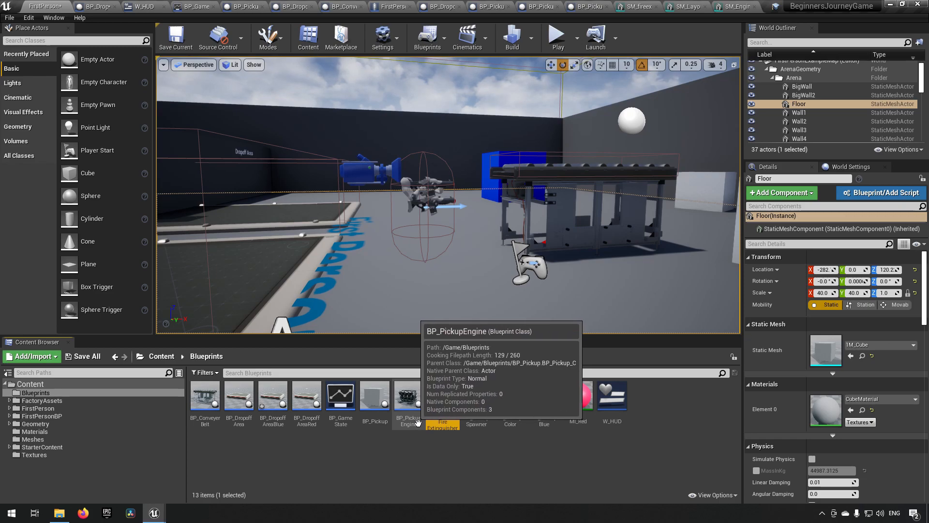
Open BP_DropoffAreaBlue, check the default value of its DesiredPickup variable, and compile and save the blueprint.
left_click(273, 397)
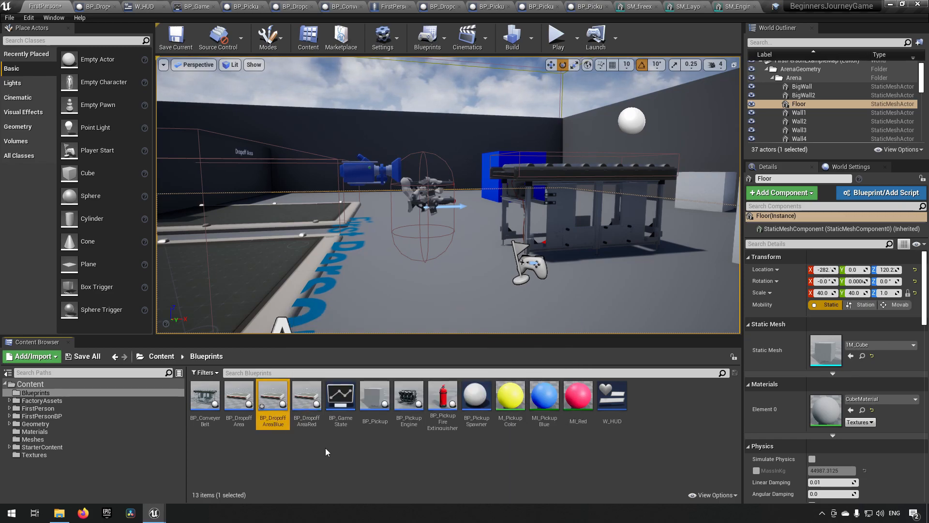
double_click(279, 405)
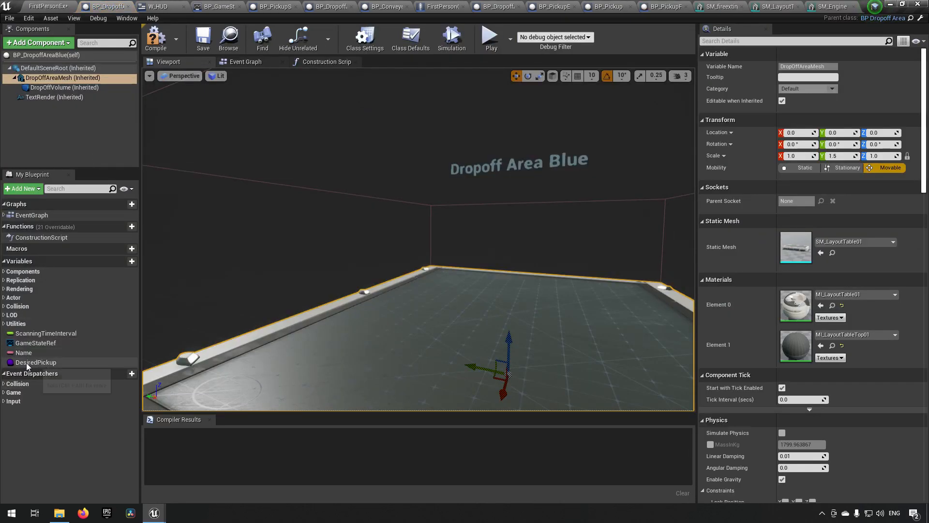
left_click(40, 363)
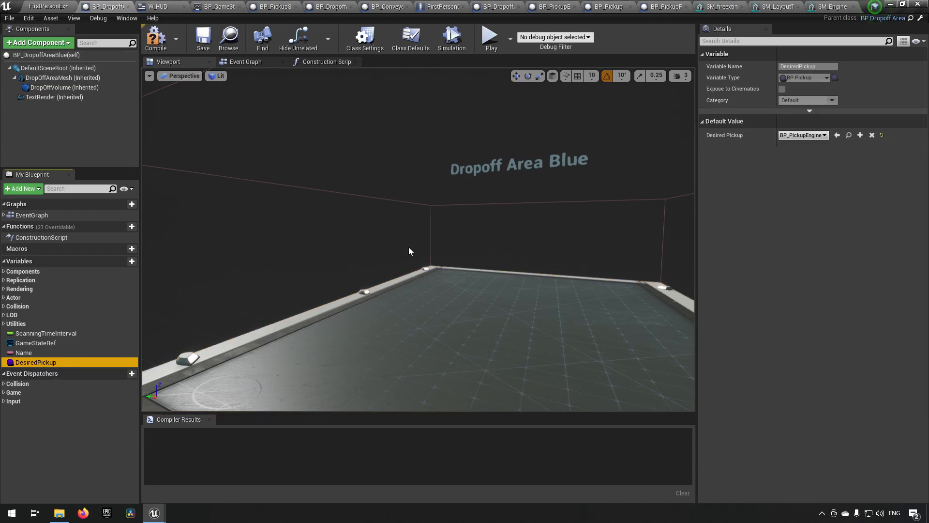
left_click(156, 38)
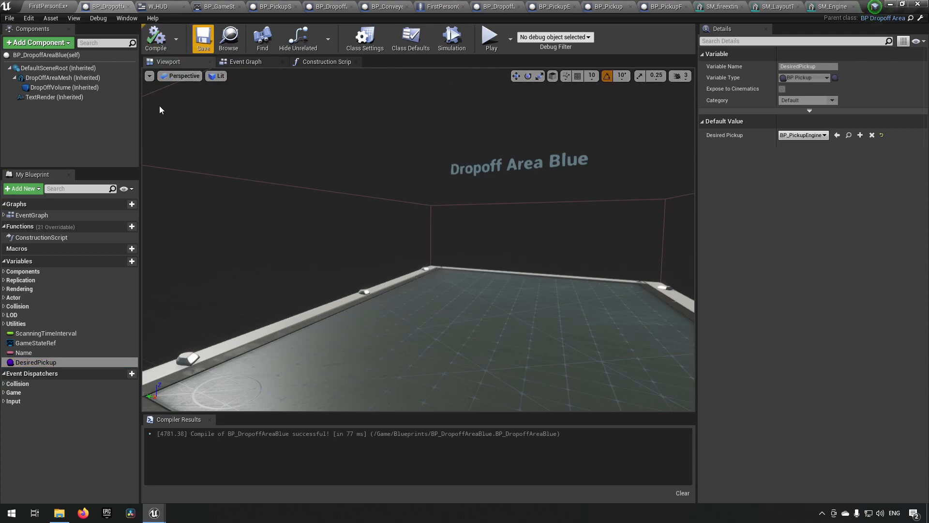
Set the default value of the Name variable in BP_DropoffAreaBlue to Engine, and compile and save.
left_click(37, 353)
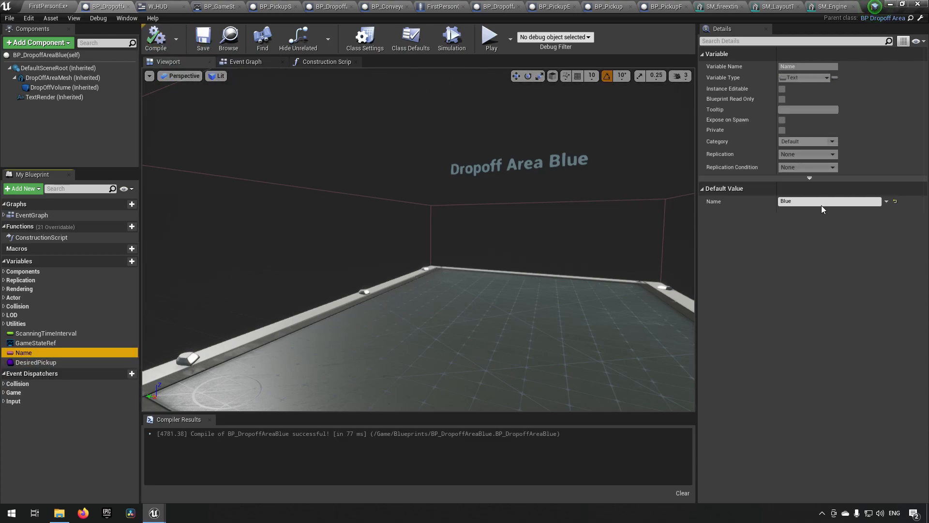
left_click(827, 202)
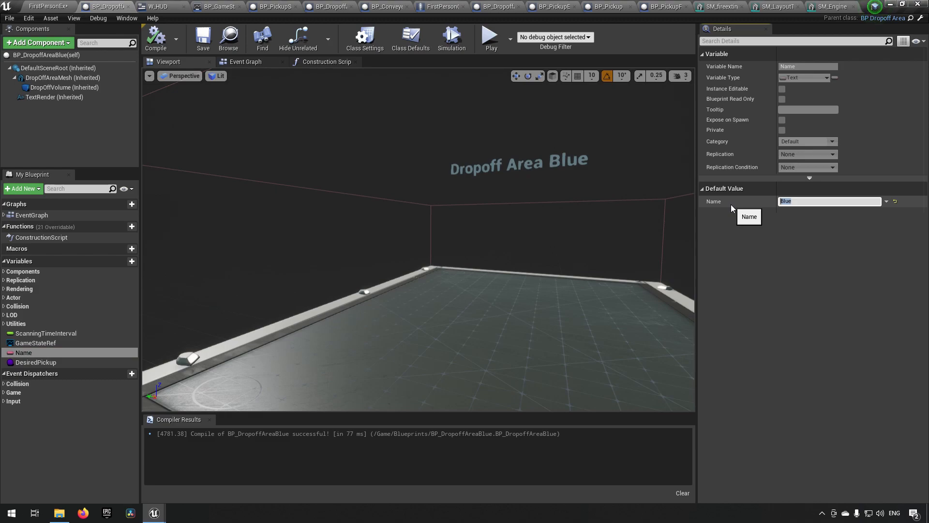
type("Engine")
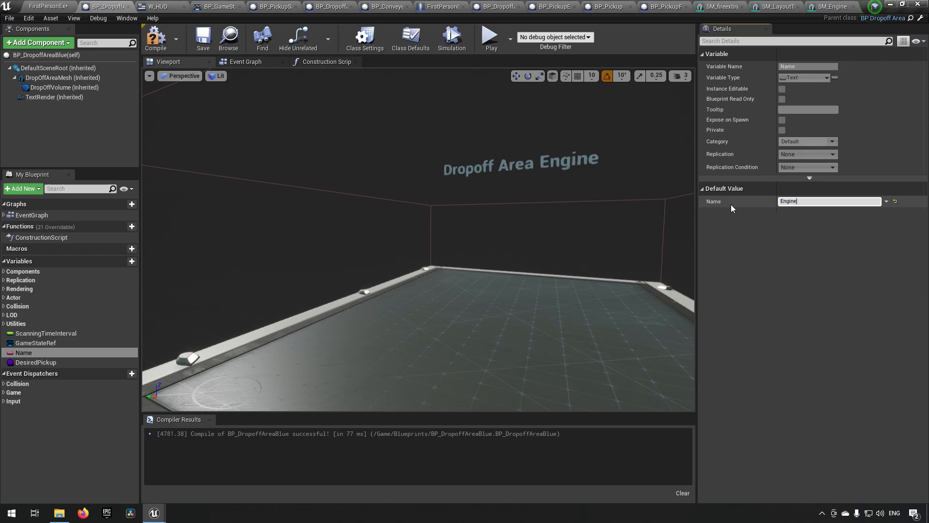
left_click(155, 42)
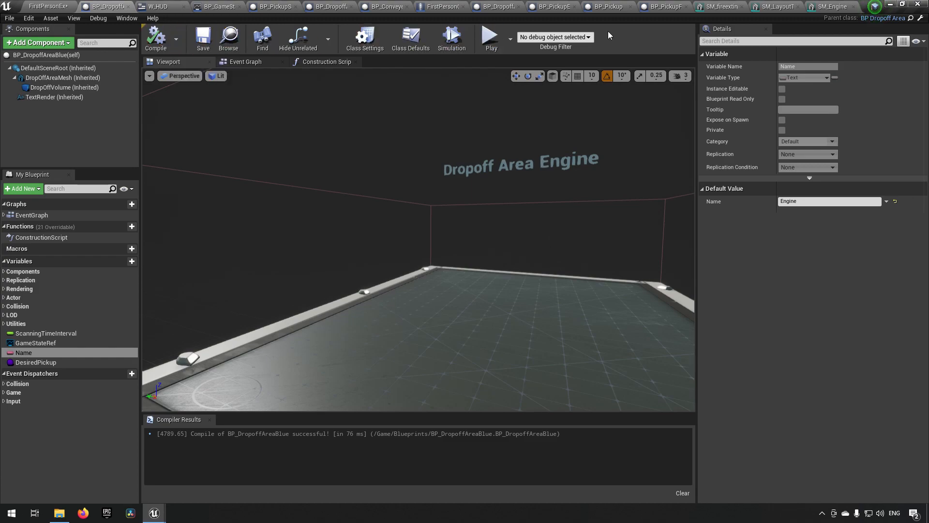
In BP_DropoffAreaRed, check DesiredPickup, set the Name variable's default value to Fire extinguisher, and compile and save.
left_click(499, 6)
left_click(64, 362)
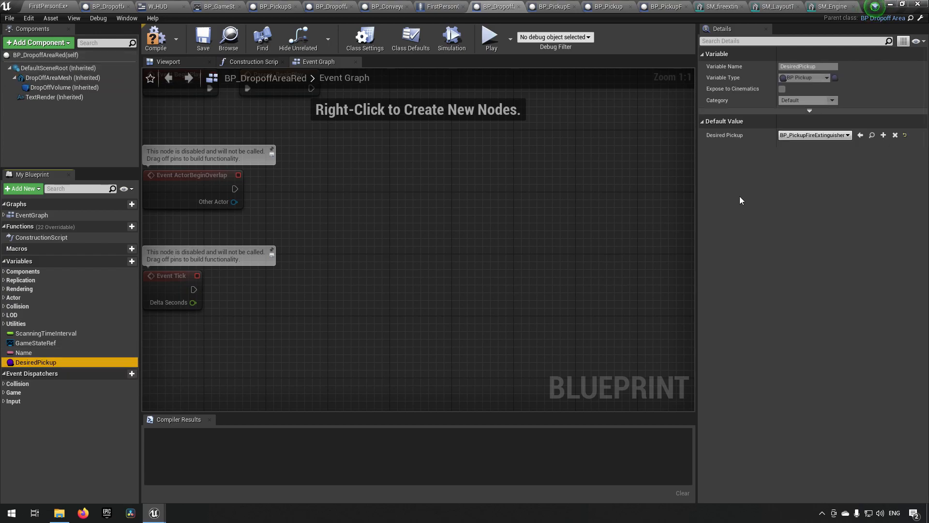
left_click(53, 353)
left_click(809, 200)
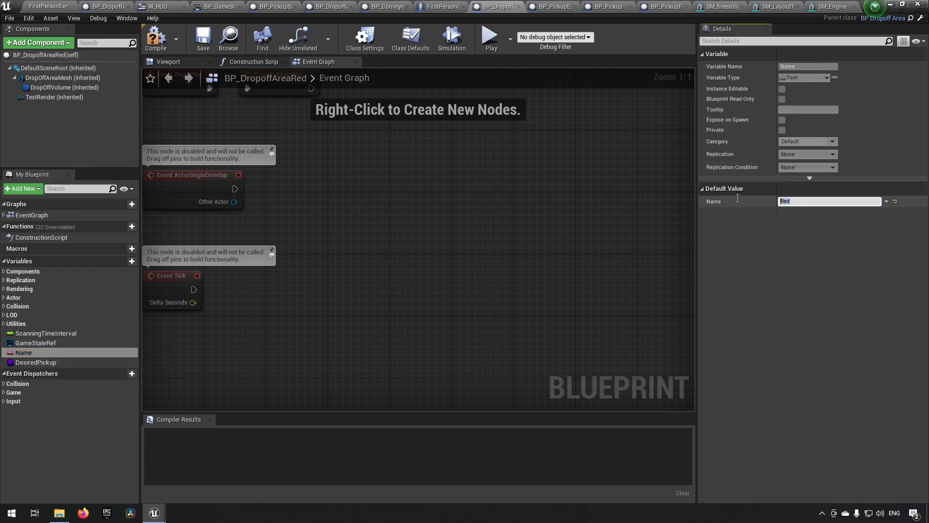
type("Fire extinguisher")
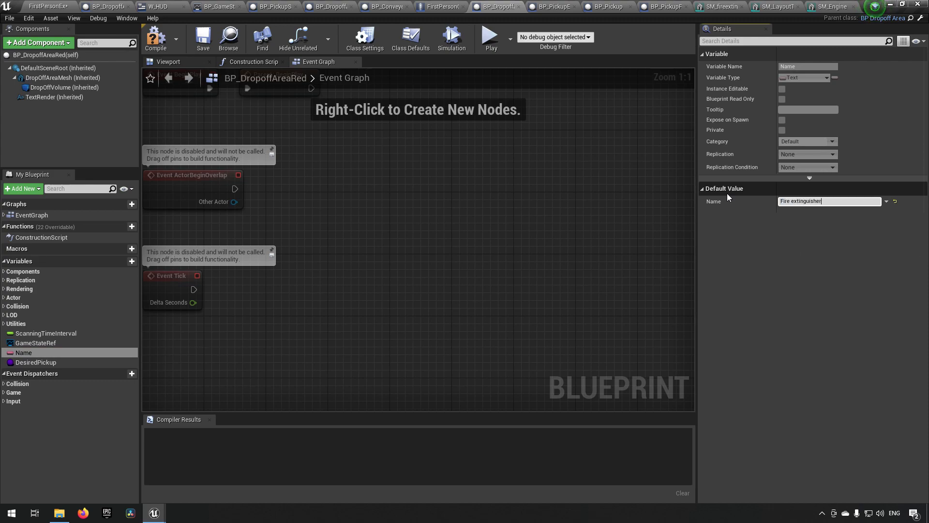
left_click(166, 46)
left_click(203, 39)
Return to the level and replace the selected Floor actor with the SM_FactoryFloorLarge01 mesh from the Meshes folder.
left_click(49, 6)
right_click_drag(577, 182, 653, 184)
right_click_drag(529, 166, 605, 193)
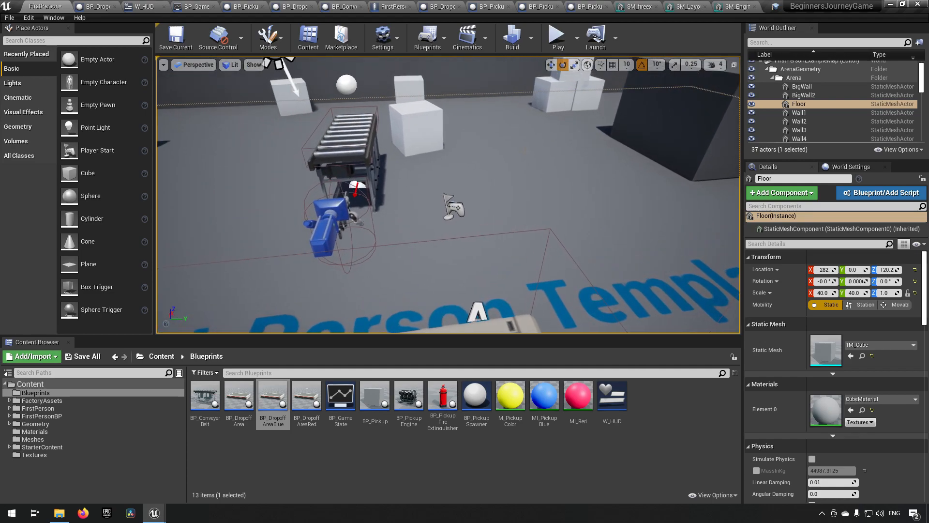
right_click_drag(625, 152, 232, 123)
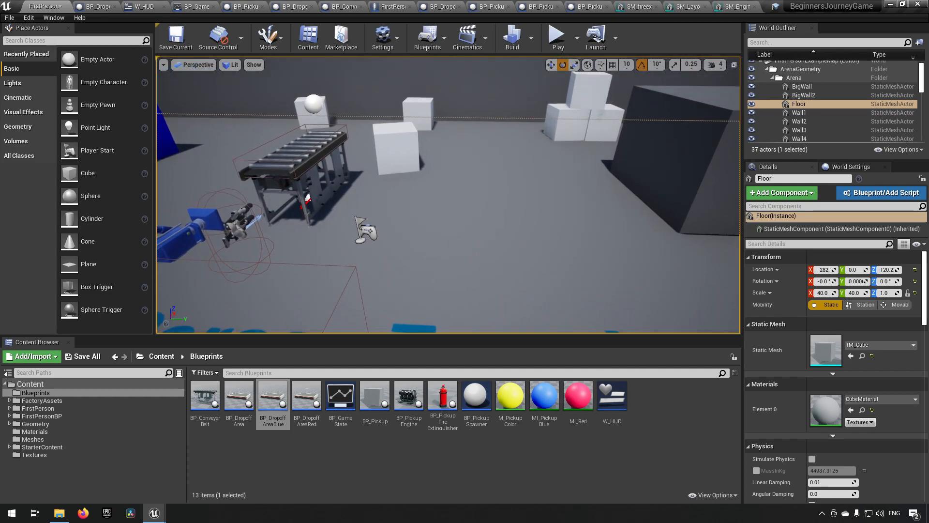
mouse_move(670, 132)
right_mouse_down()
mouse_move(735, 129)
mouse_move(688, 128)
right_mouse_up()
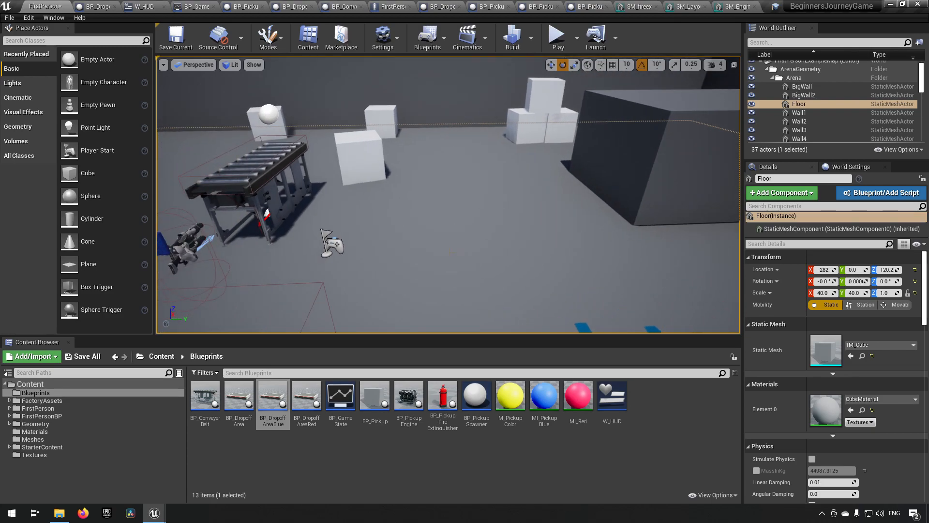
left_click(33, 439)
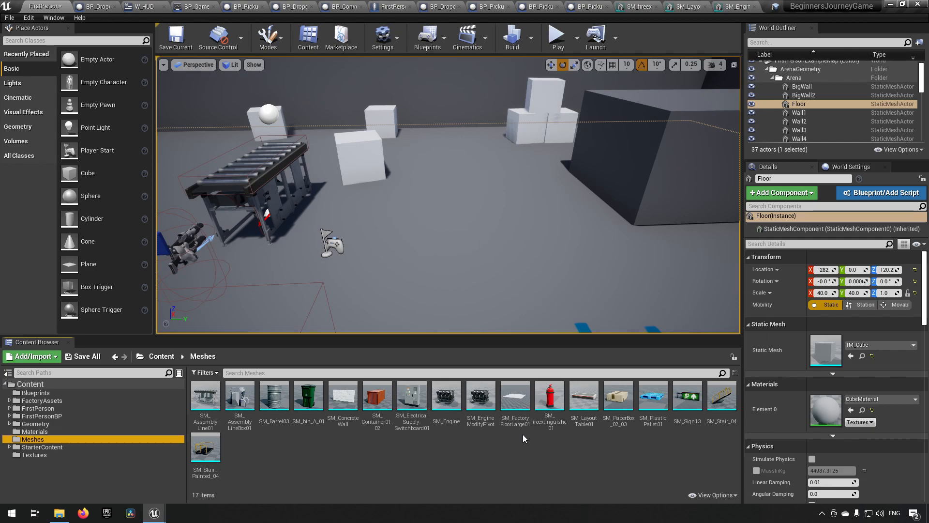
left_click(526, 415)
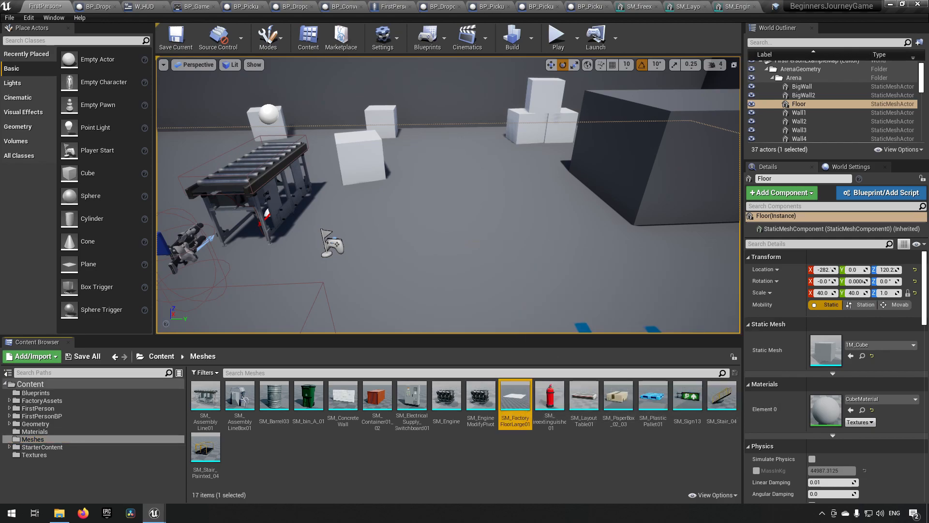
right_click(521, 223)
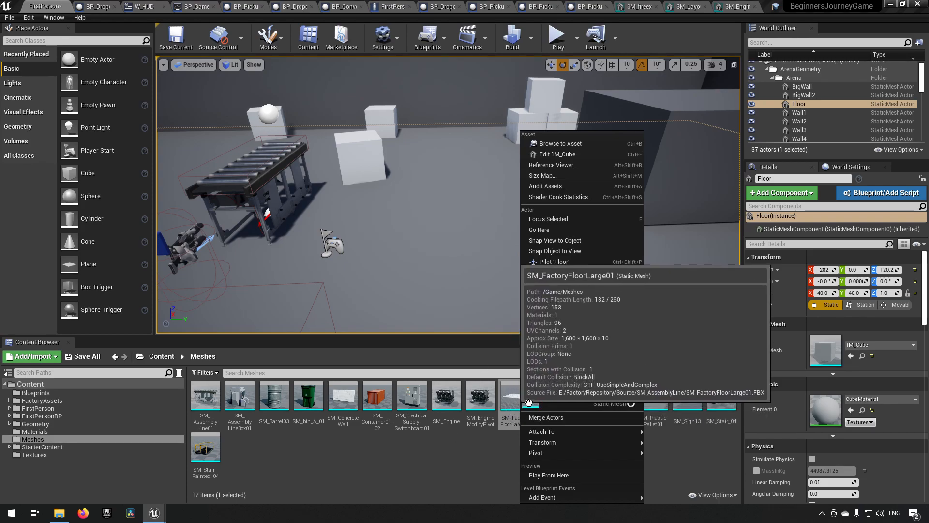
mouse_move(579, 401)
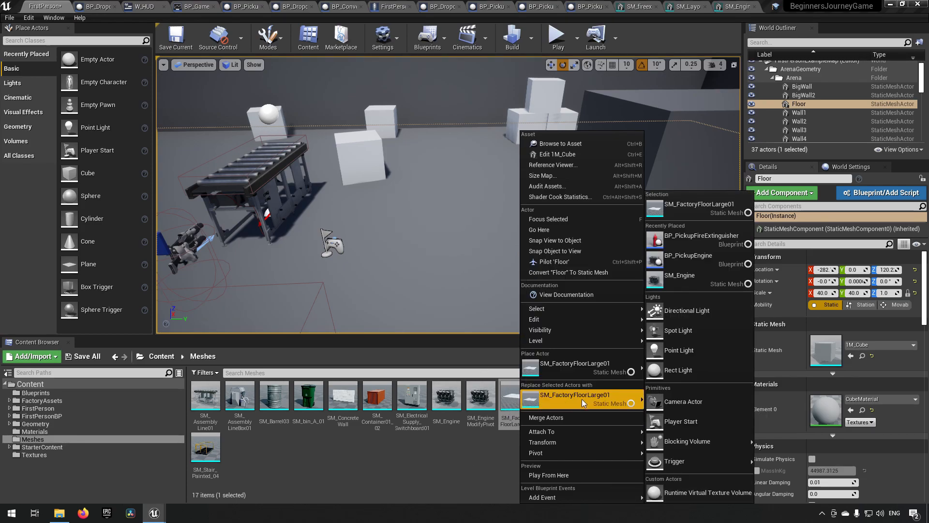
left_click(581, 399)
Reset the replaced floor's scale to its default of 1.0 on all axes.
key("s")
right_click_drag(524, 247, 506, 298)
key("d")
key("a")
key("w")
key("w")
key("s")
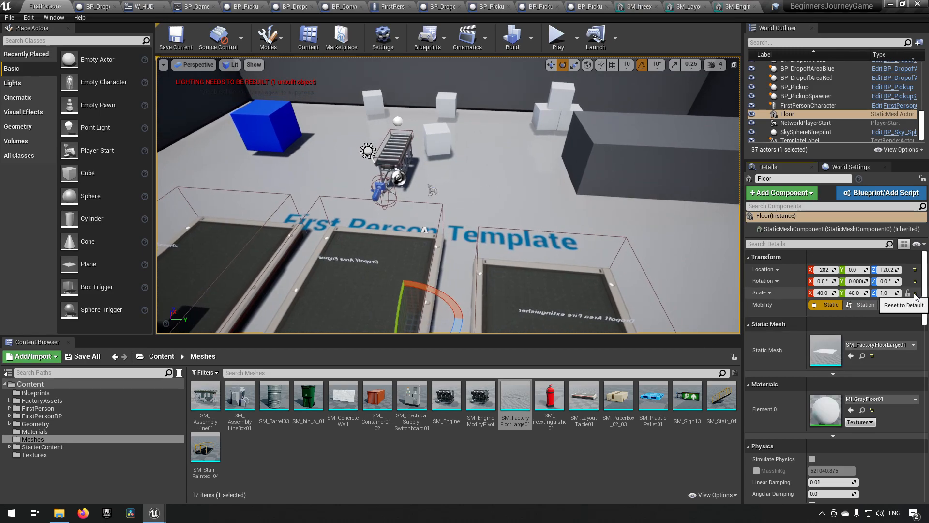
left_click(915, 296)
right_click_drag(549, 239, 545, 248)
Move the floor tile into the arena corner by the blue cube, at about X 876.9 and Y -1146.
key("w")
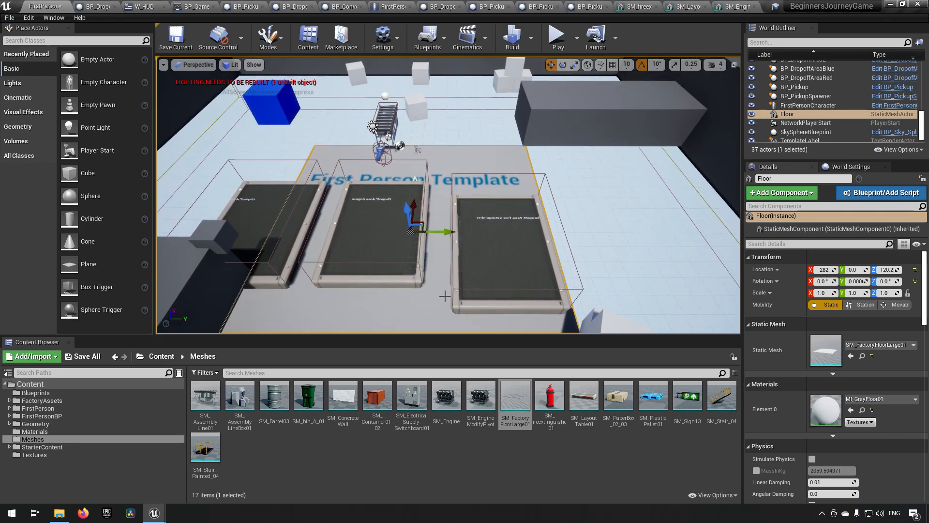
left_click_drag(456, 236, 281, 230)
right_click_drag(448, 195, 451, 212)
key("a")
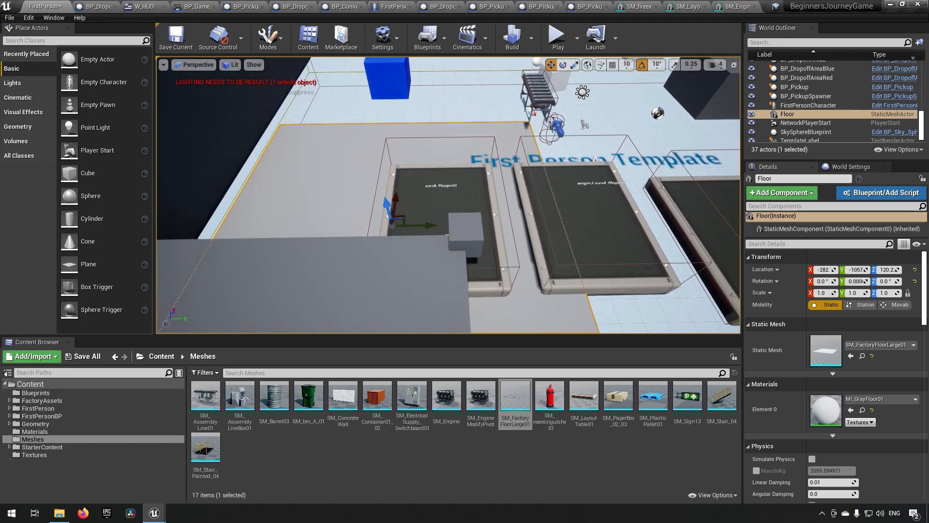
left_click_drag(429, 226, 403, 78)
right_click_drag(468, 114, 269, 203)
key("w")
key("s")
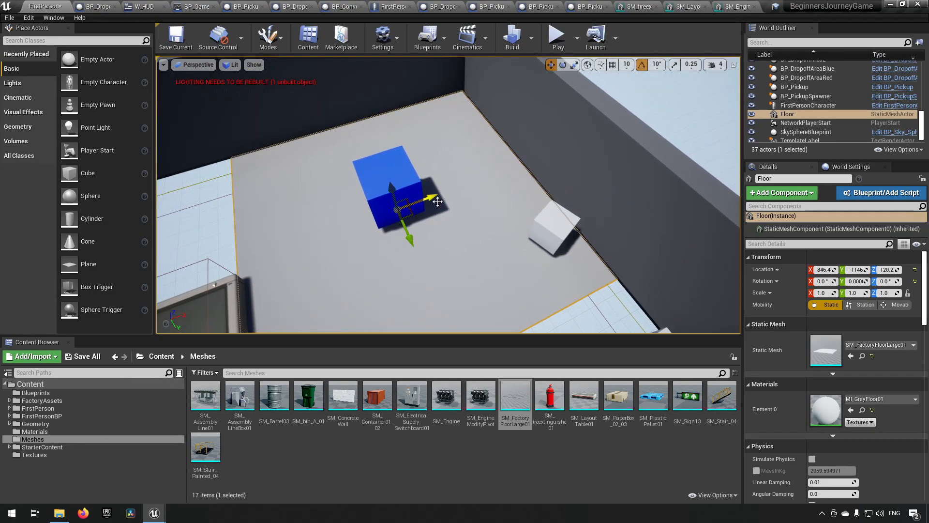
left_click_drag(431, 197, 437, 193)
right_click_drag(437, 194, 620, 260)
key("s")
key("s")
key("w")
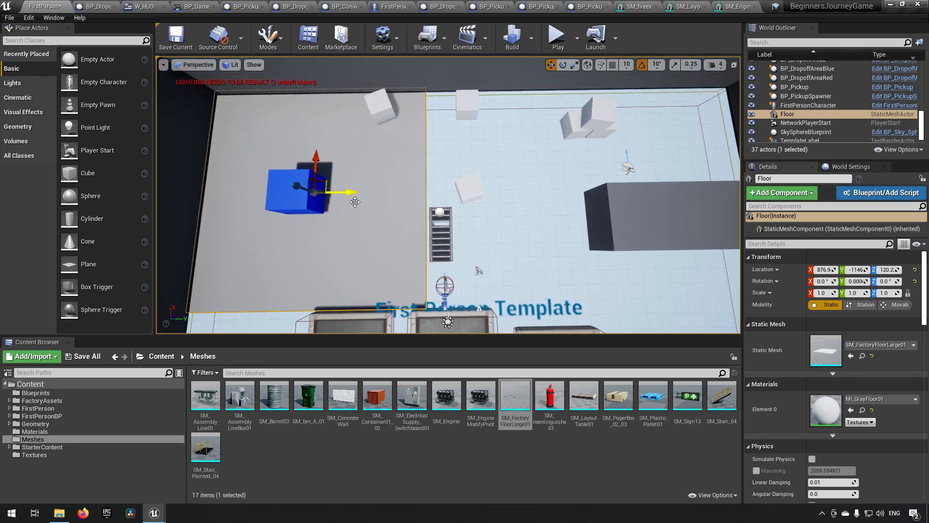
Try duplicating the floor tile along Y by eye, and delete the copy.
left_click_drag(346, 195, 576, 215, "alt")
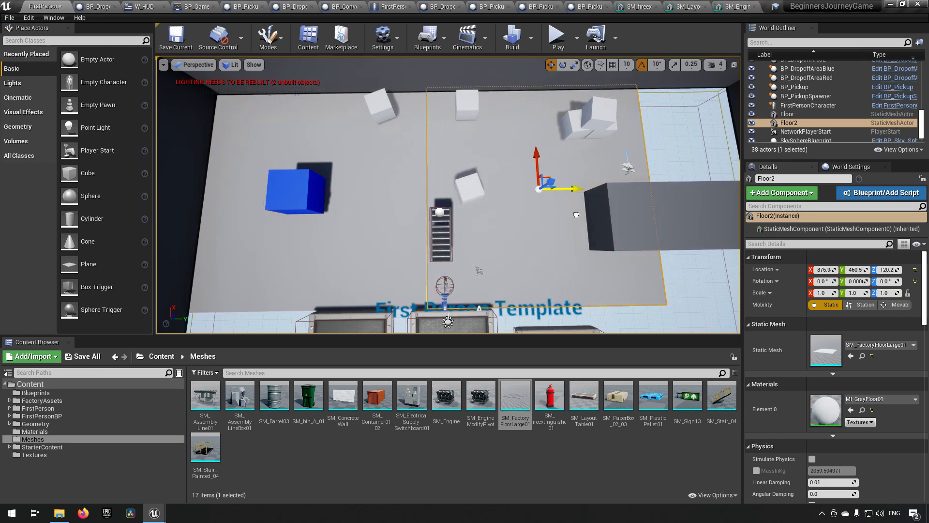
mouse_move(551, 234)
right_mouse_down()
mouse_move(551, 249)
mouse_move(551, 238)
right_mouse_up()
key("w")
key("s")
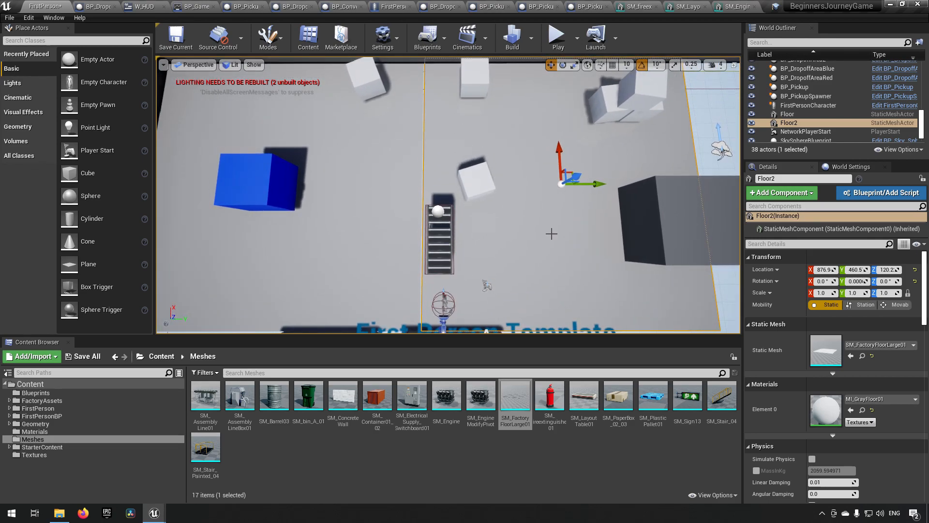
key("Delete")
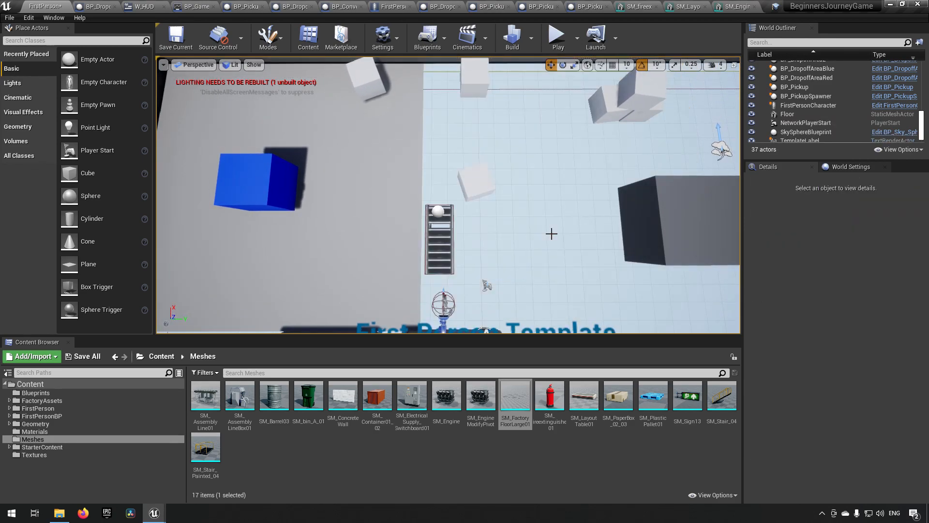
Select the remaining floor tile and open the SM_FactoryFloorLarge01 mesh to examine its size, edges and corners.
left_click(385, 210)
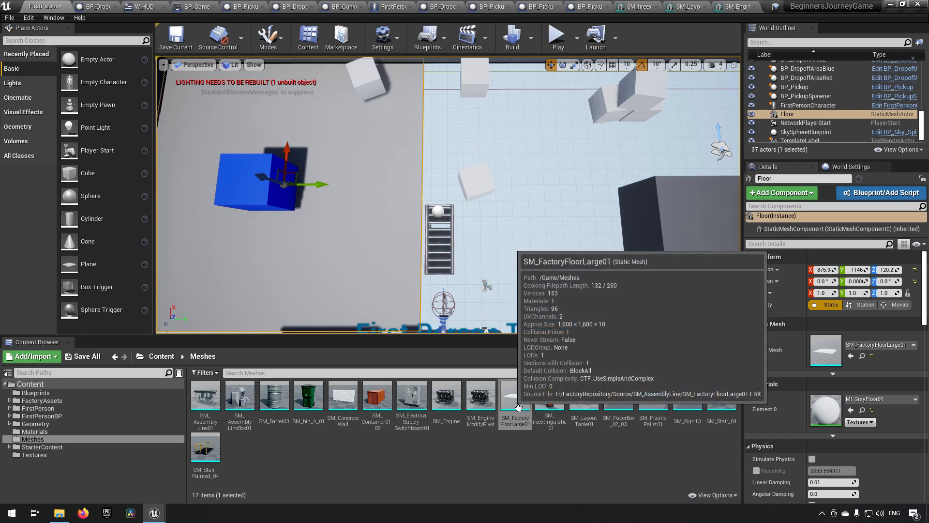
double_click(516, 402)
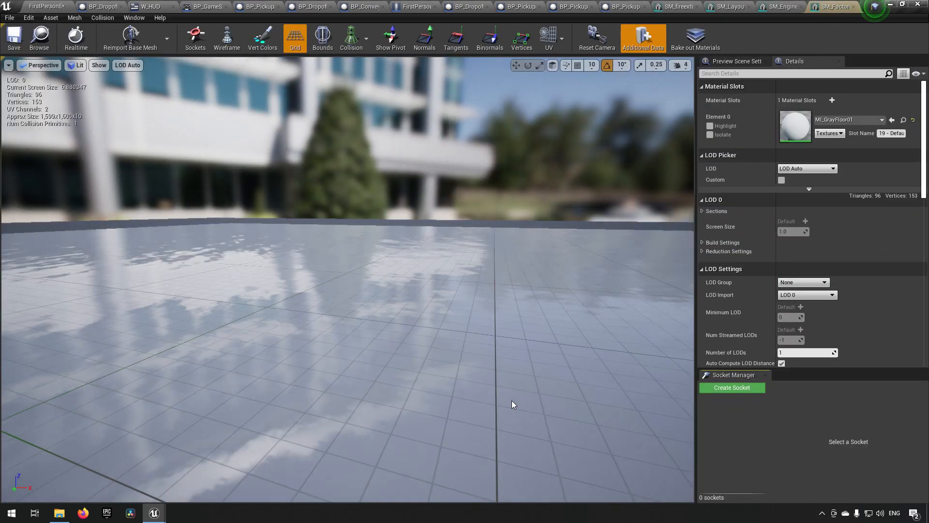
right_click_drag(402, 100, 314, 172)
key("s")
right_click_drag(537, 164, 537, 197)
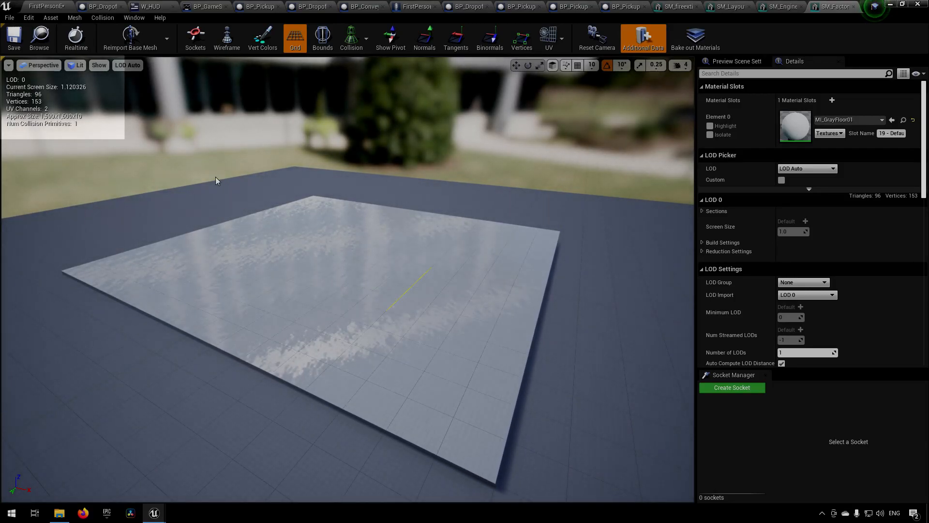
key("a")
right_click_drag(116, 113, 152, 146)
key("w")
key("s")
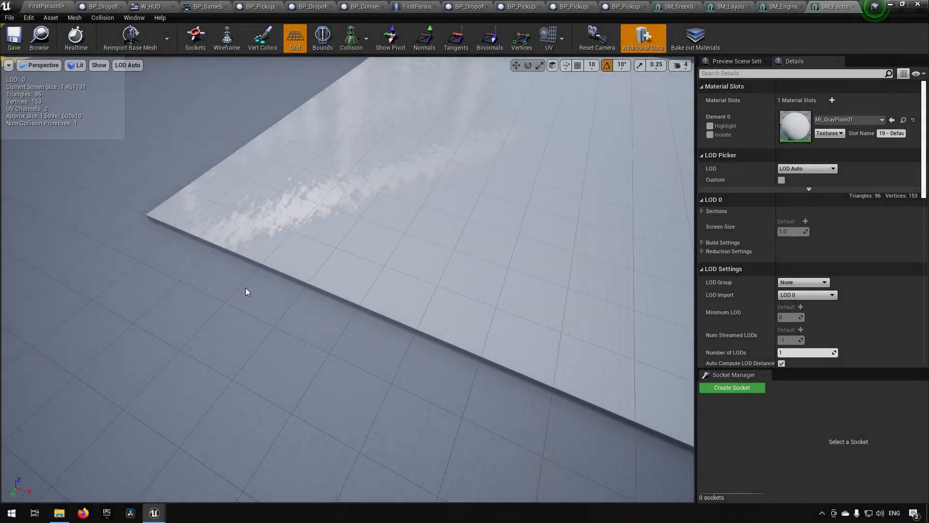
key("s")
right_click_drag(178, 239, 124, 267)
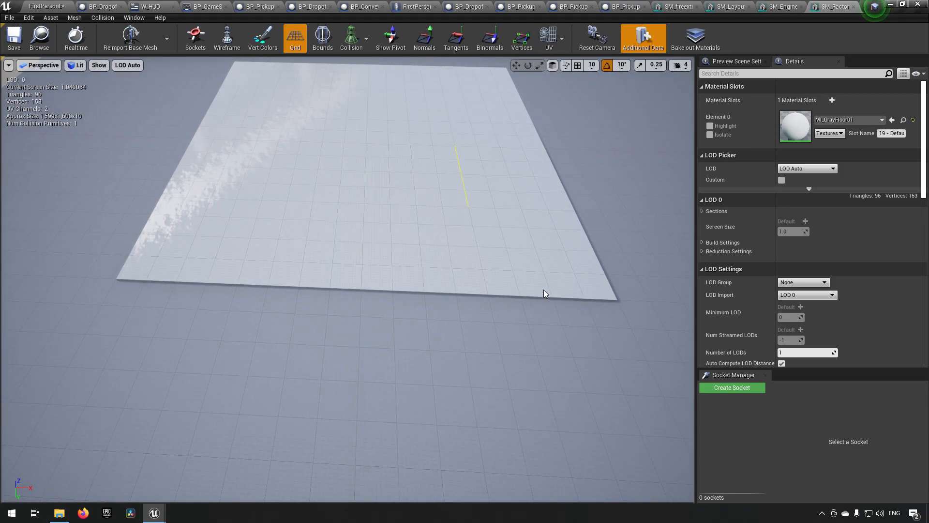
right_click_drag(531, 283, 523, 288)
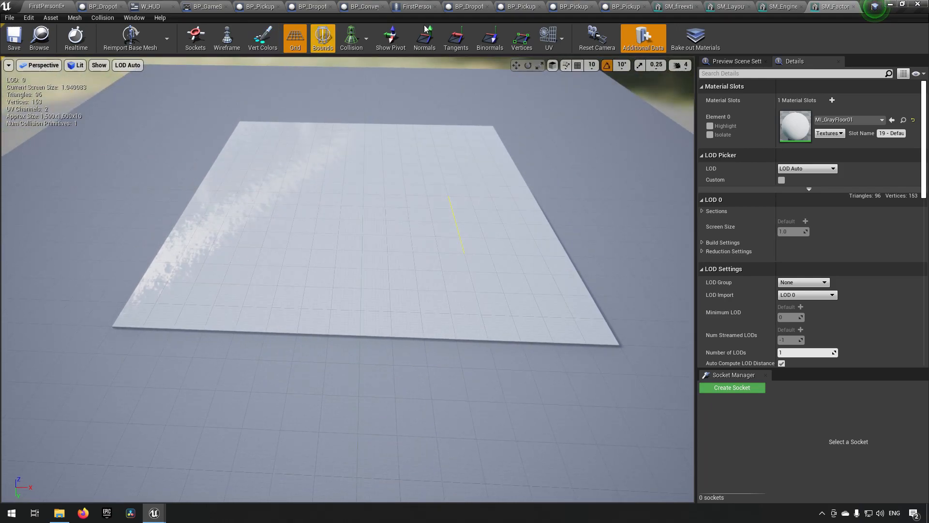
Return to the level and turn on position grid snapping with a value of 100.
left_click(43, 7)
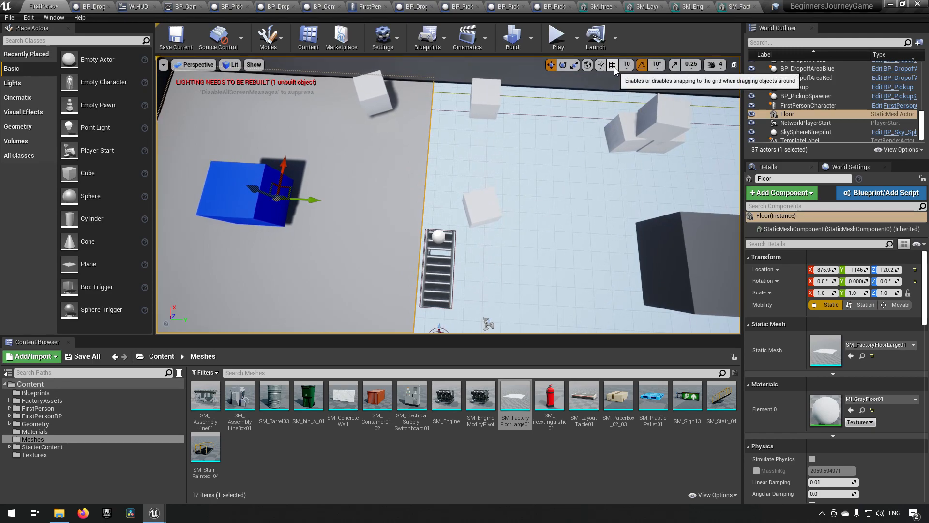
left_click(626, 65)
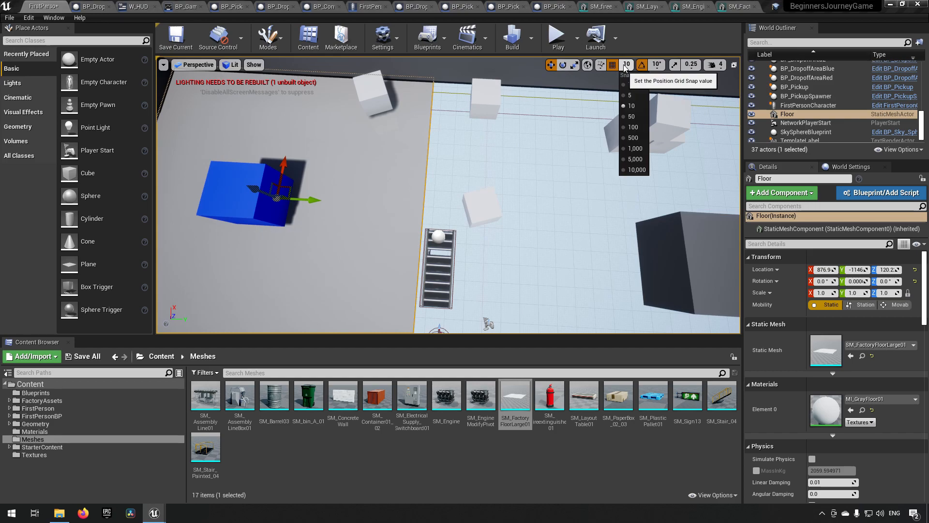
left_click(636, 129)
Duplicate the floor tile twice along Y at 1,600-unit intervals to form a row of three.
right_click_drag(493, 202, 488, 229)
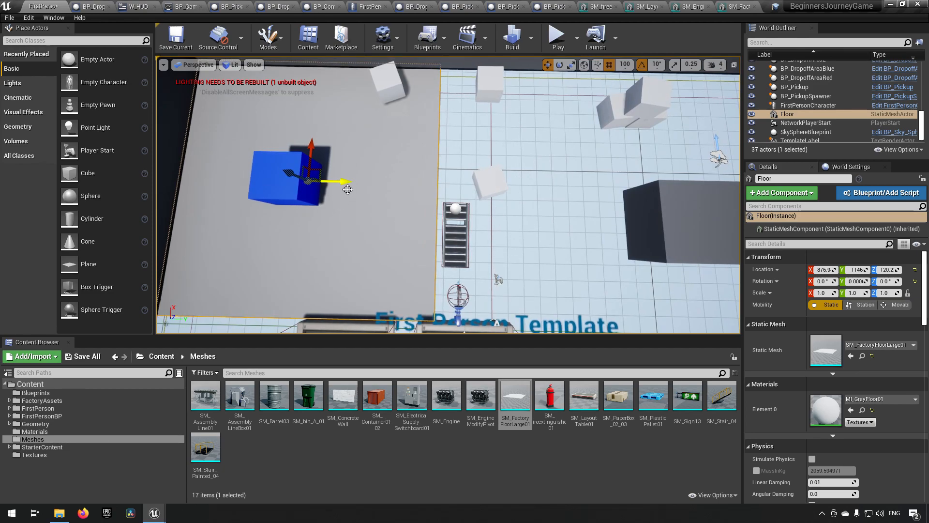
left_click_drag(342, 183, 612, 203, "alt")
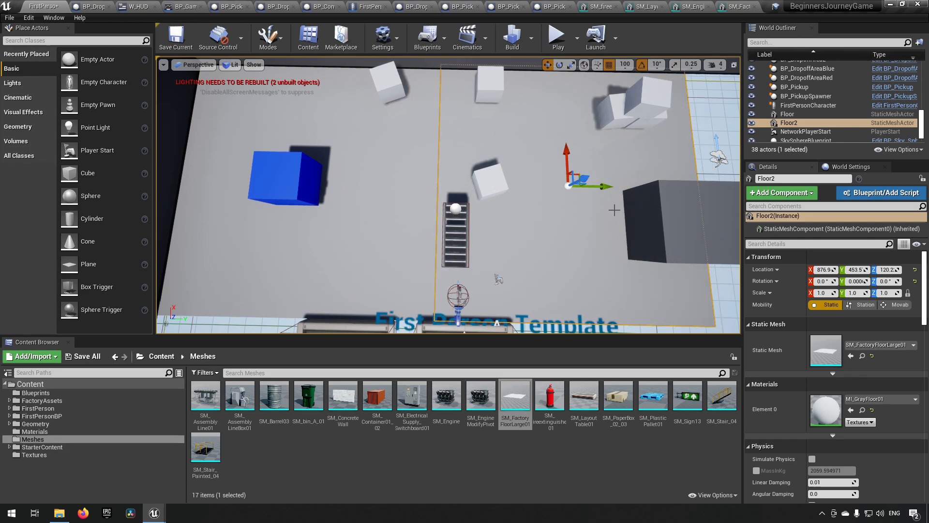
middle_click_drag(577, 186, 403, 180)
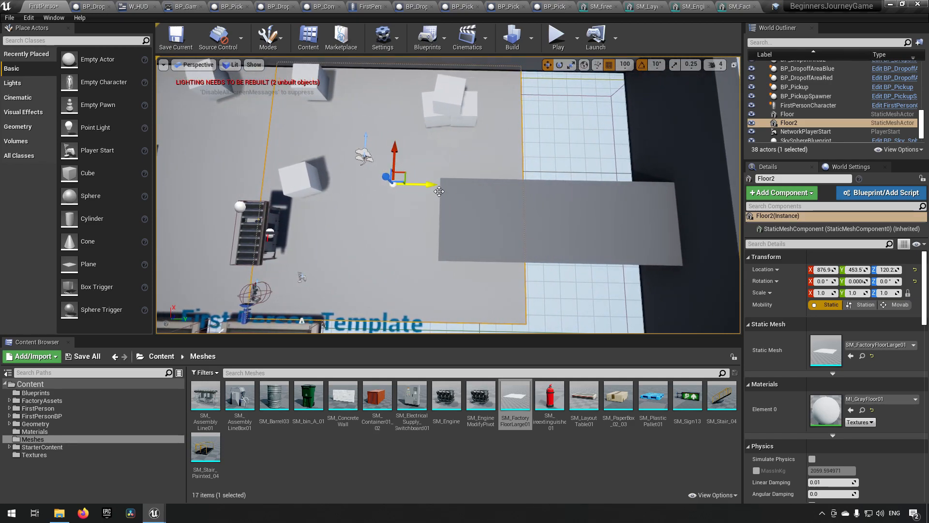
left_click_drag(427, 183, 685, 202, "alt")
key("s")
mouse_move(502, 205)
right_mouse_down()
mouse_move(450, 205)
mouse_move(502, 206)
right_mouse_up()
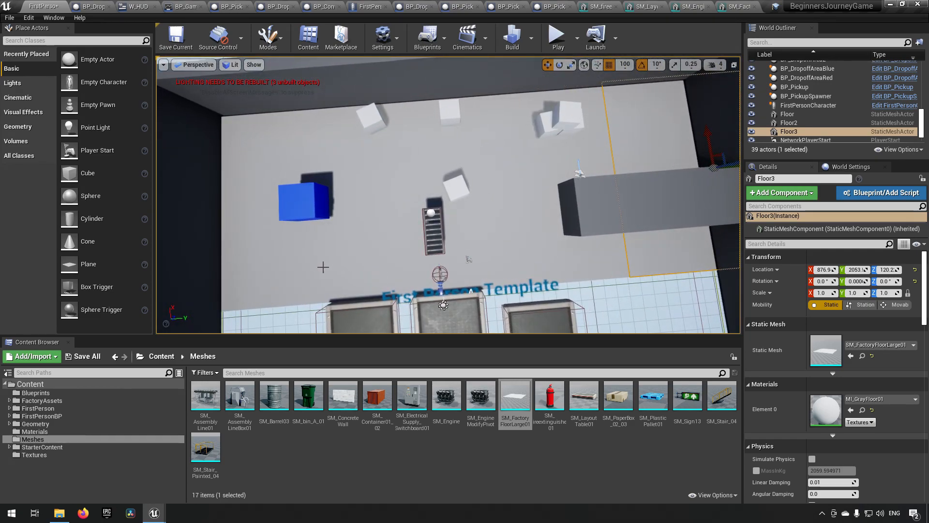
Select all three floor tiles and duplicate the row twice along X at 1,600-unit intervals, covering the whole arena.
left_click(398, 266)
left_click(505, 261, "ctrl")
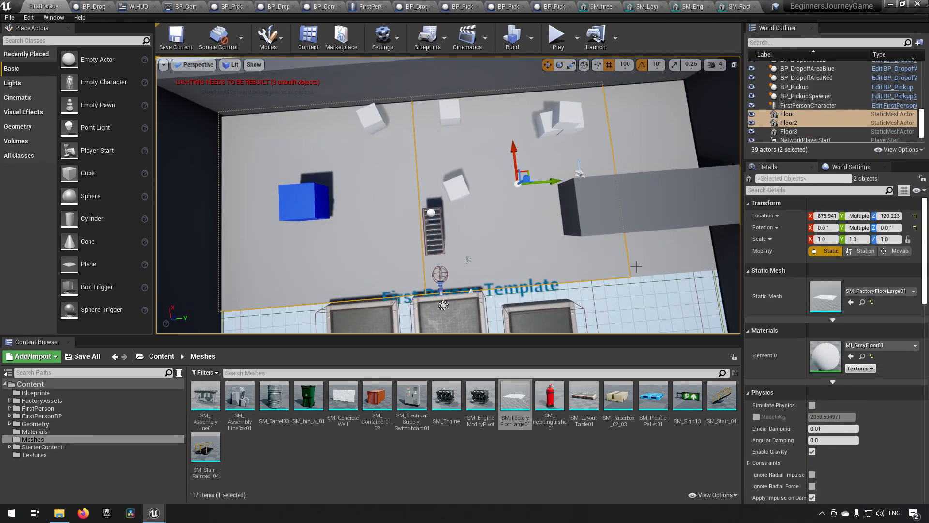
left_click(655, 264, "ctrl")
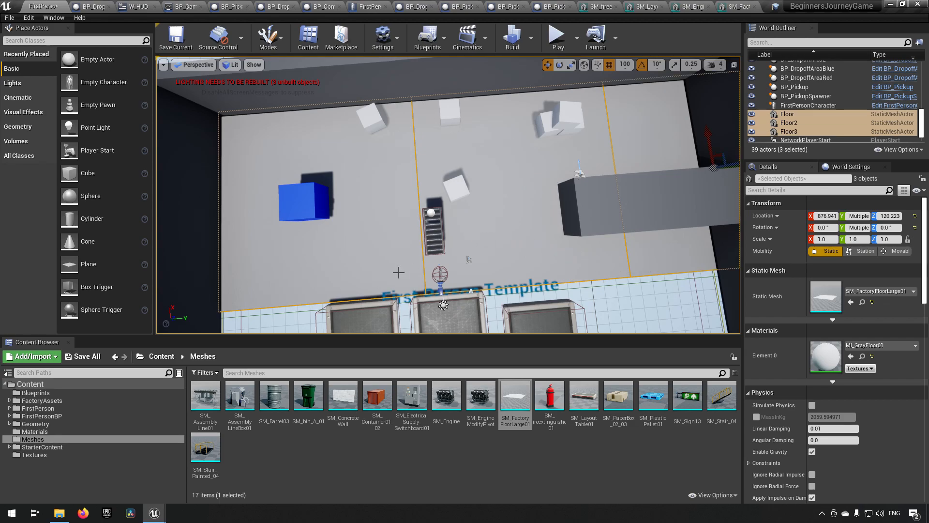
left_click(343, 266)
left_click(527, 261, "ctrl")
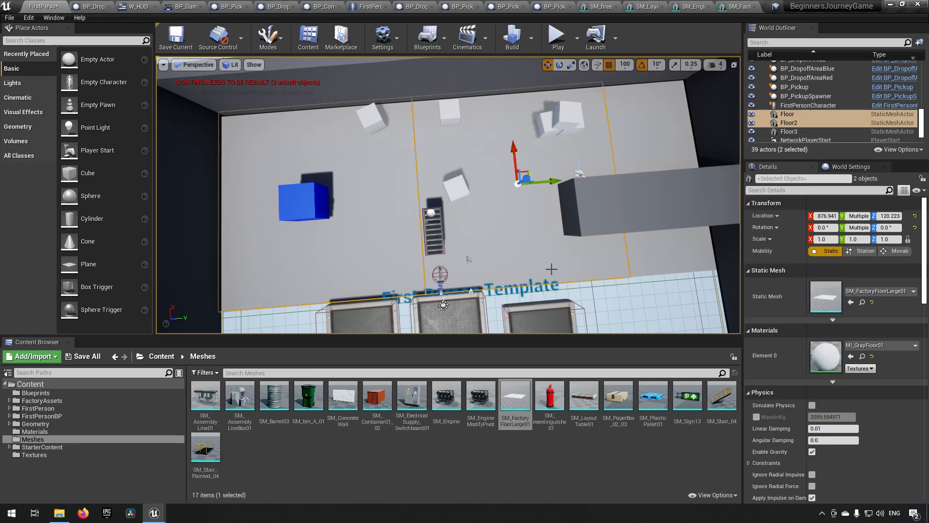
left_click(669, 251, "ctrl")
right_click_drag(669, 251, 669, 251)
right_click_drag(666, 177, 666, 177)
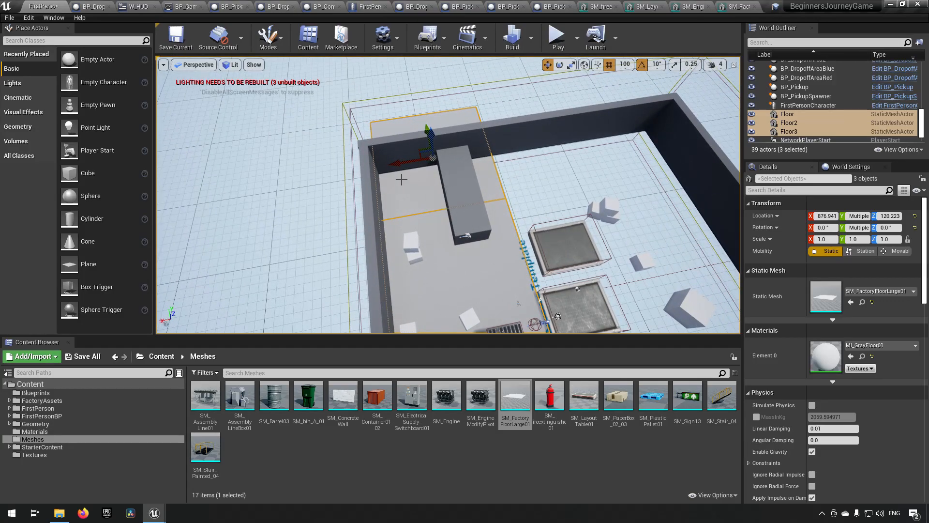
right_click_drag(446, 195, 461, 160)
right_click_drag(639, 193, 639, 193)
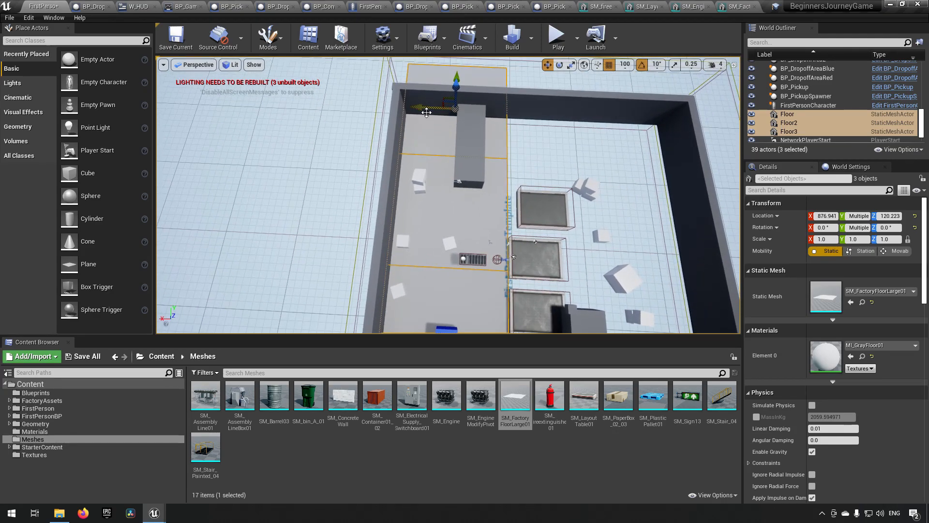
left_click_drag(421, 107, 530, 124, "alt")
right_click_drag(538, 132, 537, 131)
left_click_drag(464, 91, 578, 111, "alt")
Replace the arena's Wall1 with the SM_ConcreteWall mesh.
right_click_drag(448, 195, 333, 105)
key("w")
key("a")
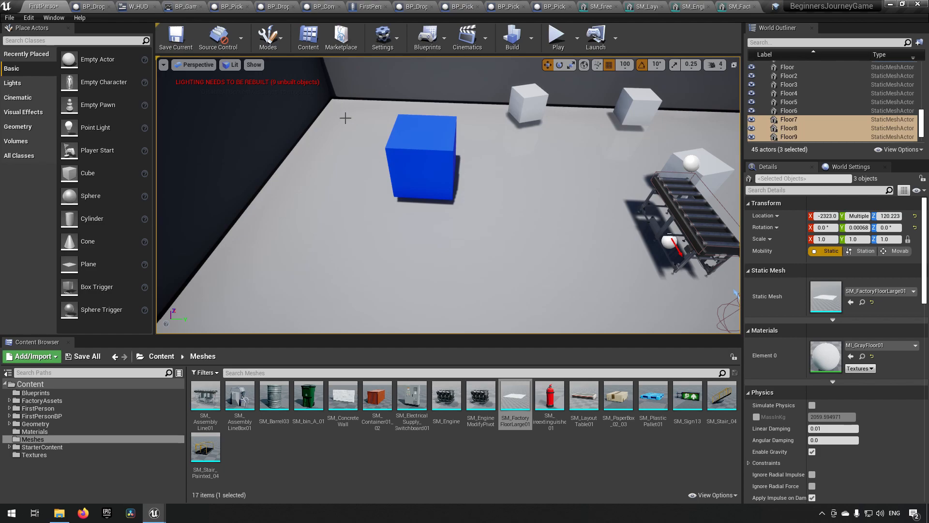
right_click_drag(518, 261, 518, 210)
key("d")
left_click(431, 169)
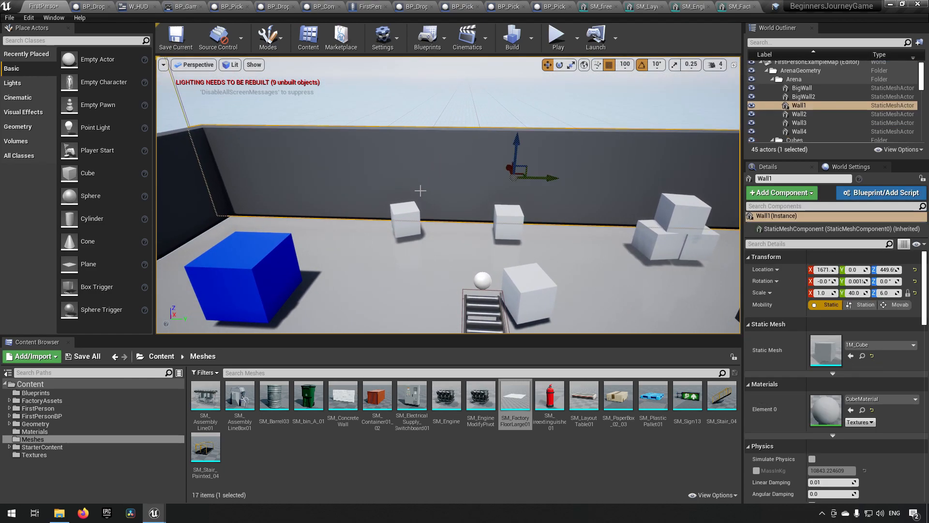
mouse_move(366, 194)
right_mouse_down()
mouse_move(330, 132)
mouse_move(353, 146)
mouse_move(365, 193)
right_mouse_up()
key("s")
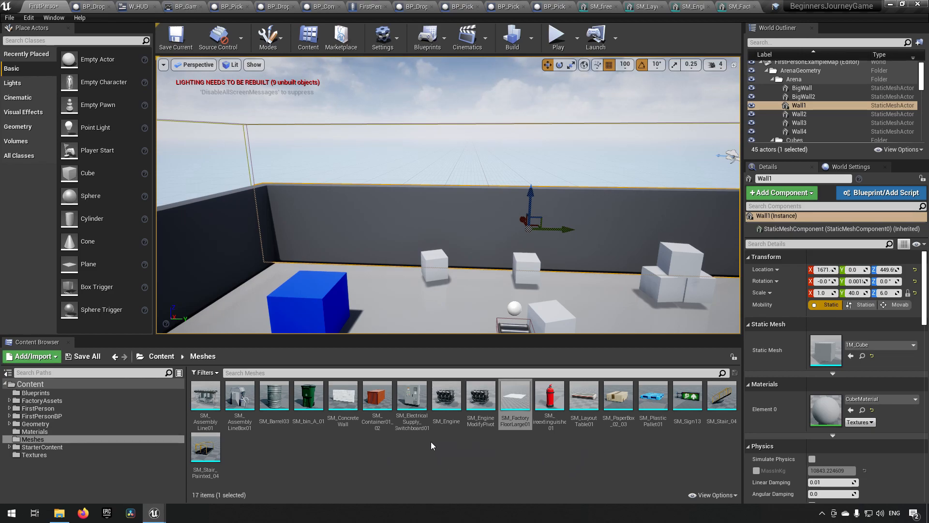
left_click(344, 404)
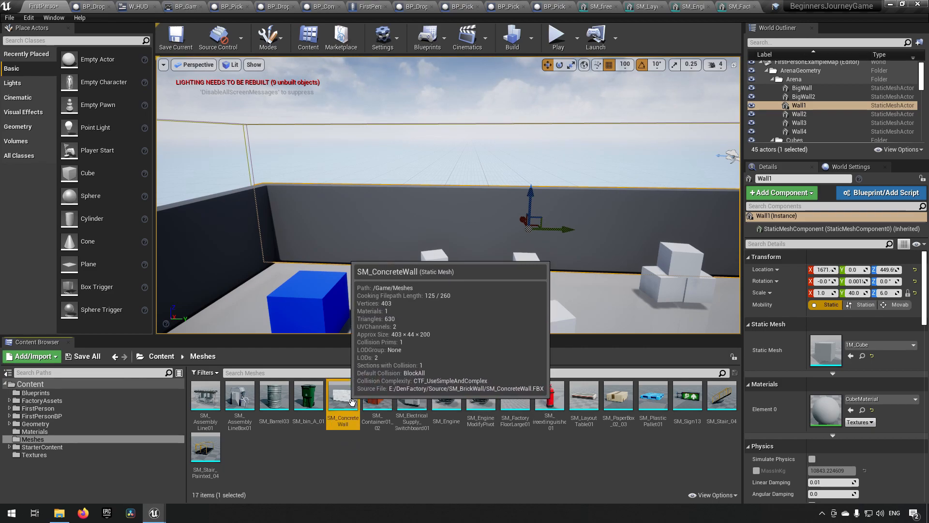
right_click(417, 221)
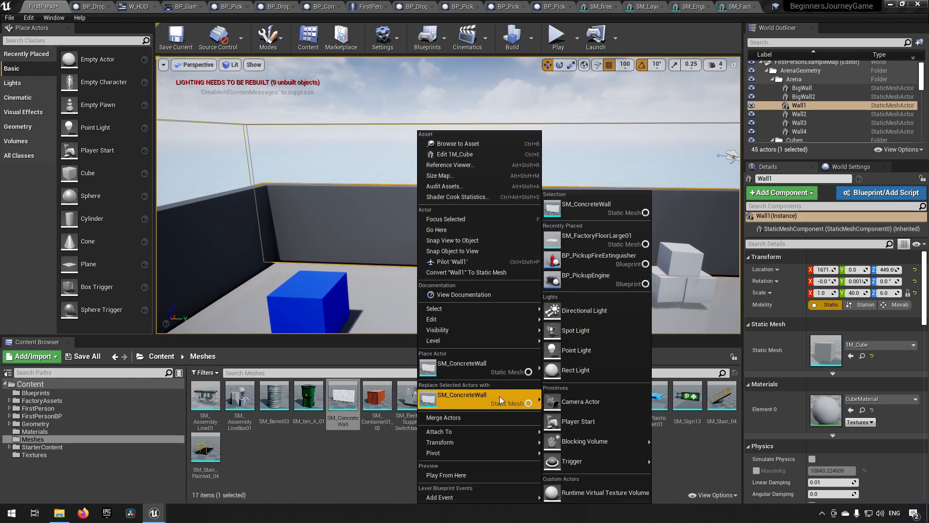
left_click(500, 395)
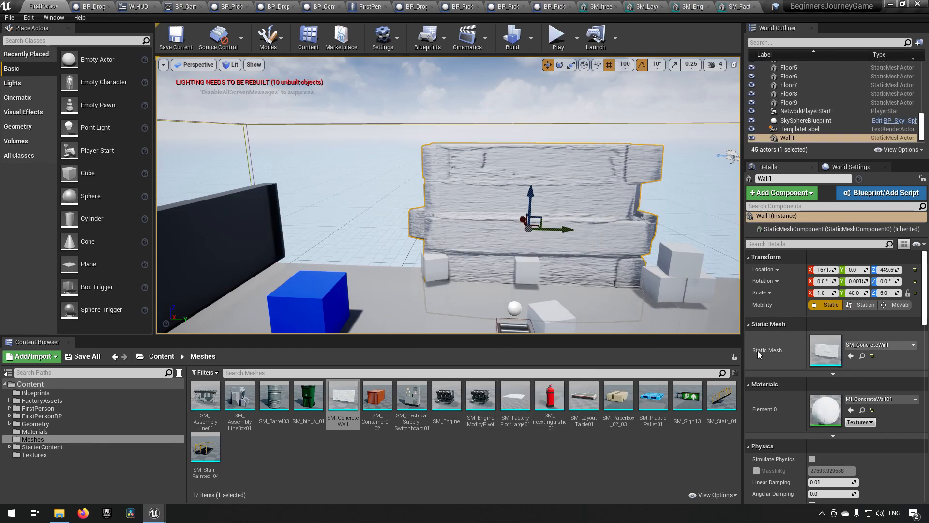
Reset the concrete wall's scale to 1.0 on all axes and rotate it to 90° about Z.
left_click(914, 294)
right_click_drag(563, 209, 571, 272)
key("a")
key("d")
key("e")
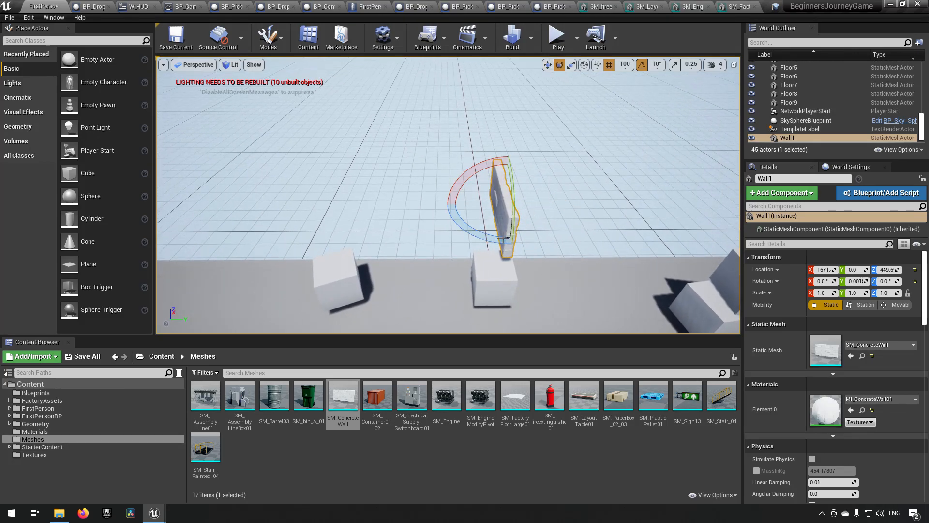
left_click_drag(526, 224, 508, 215)
Set the position grid snap to 10 and lower the concrete wall onto the floor, at a Z of about 209.6.
key("w")
right_click_drag(518, 221, 919, 180)
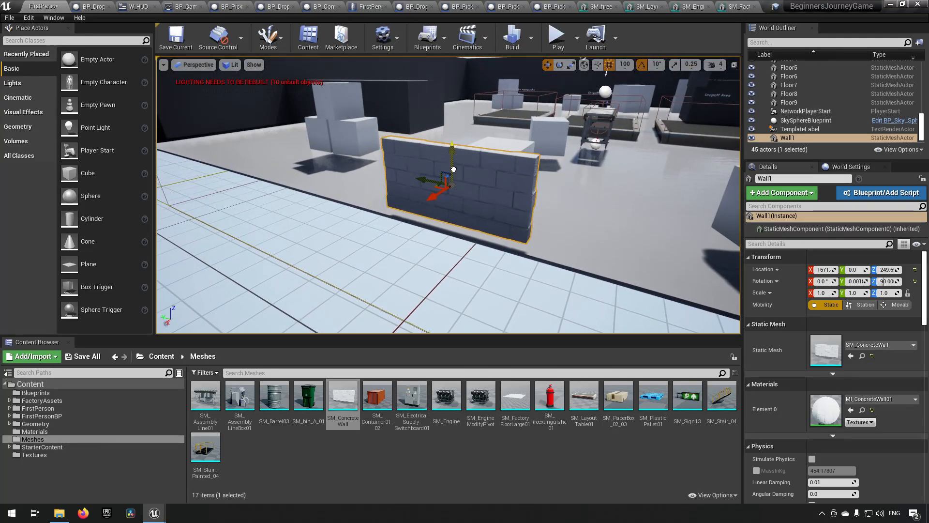
left_click(624, 65)
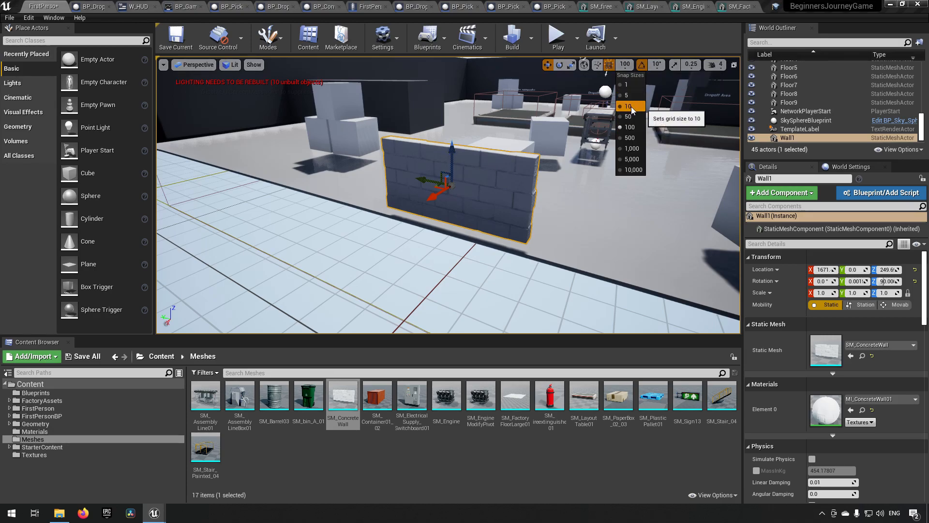
left_click(632, 106)
left_click_drag(452, 153, 459, 175)
Move the concrete wall along Y to about -1730, at the corner of the arena floor.
right_click_drag(459, 176, 157, 224)
key("d")
key("s")
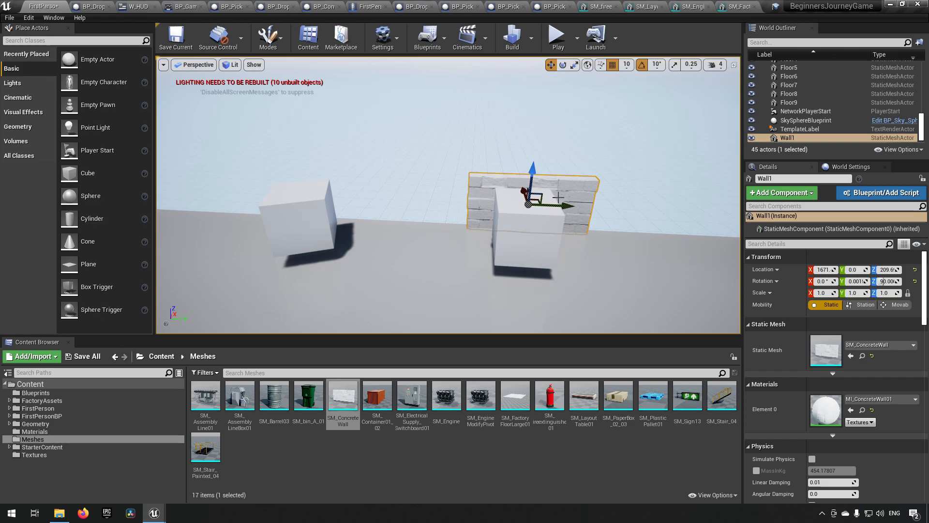
left_click_drag(569, 213, 266, 211)
right_click_drag(266, 211, 399, 226)
key("a")
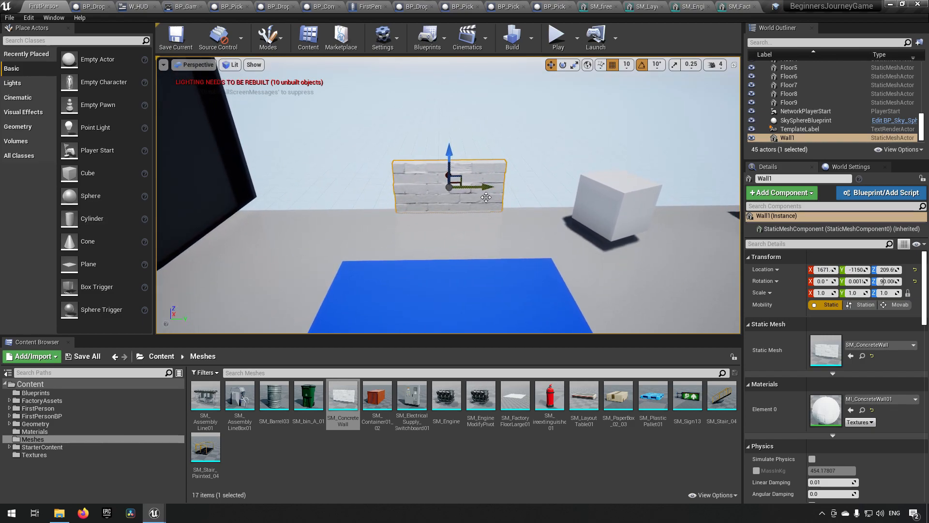
left_click_drag(484, 186, 325, 185)
Delete Wall4 and the two other remaining plain outer walls of the arena.
right_click_drag(329, 189, 266, 260)
left_click(388, 230)
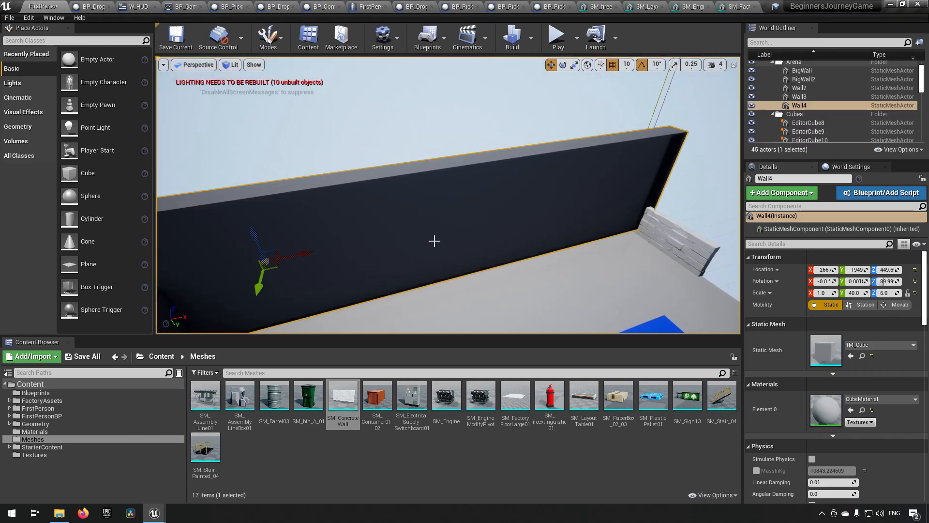
key("Delete")
right_click_drag(437, 244, 327, 262)
left_click(620, 196)
key("Delete")
left_click(699, 222)
key("Delete")
Duplicate the concrete wall upward twice to stack three pieces, with the topmost at a Z of about 589.6.
left_click(364, 249)
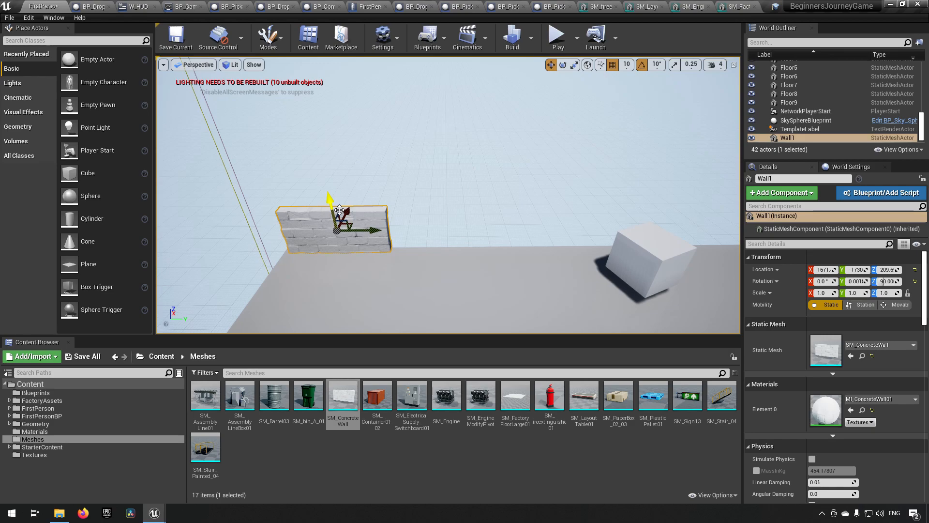
left_click_drag(330, 205, 326, 153, "alt")
right_click_drag(364, 184, 402, 153)
left_click_drag(399, 143, 405, 73, "alt")
key("w")
right_click_drag(417, 100, 412, 80)
key("s")
key("s")
right_click_drag(438, 139, 437, 139)
key("w")
left_click_drag(385, 81, 386, 88)
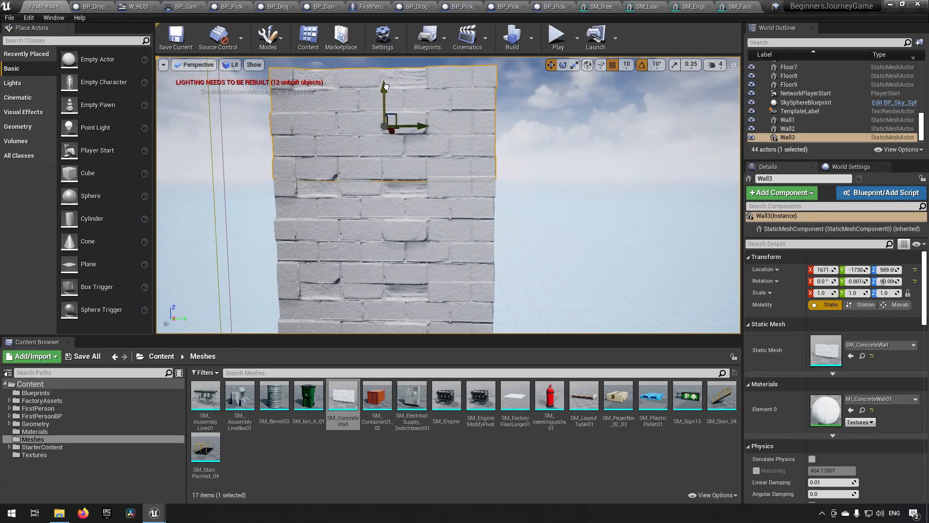
key("s")
right_click_drag(434, 155, 434, 140)
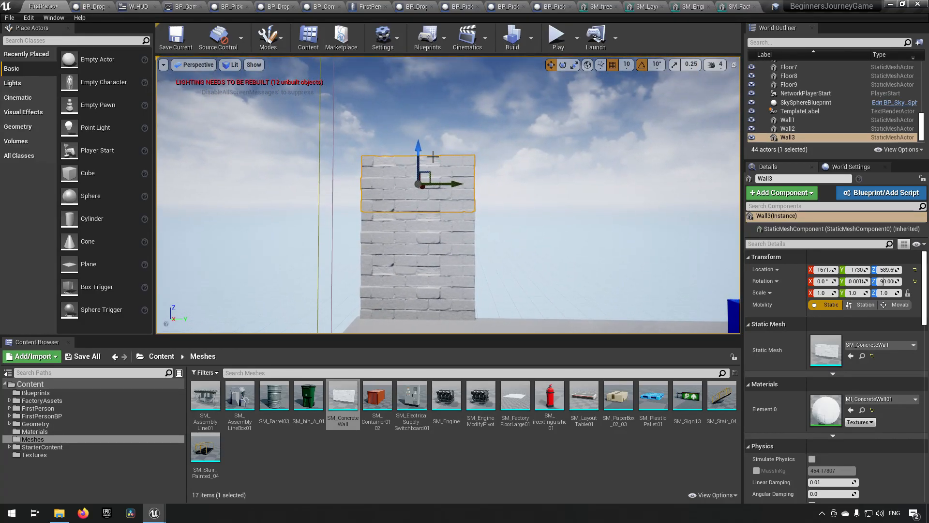
Open the SM_ConcreteWall mesh and examine its size and edges.
double_click(344, 396)
right_click_drag(112, 156, 167, 247)
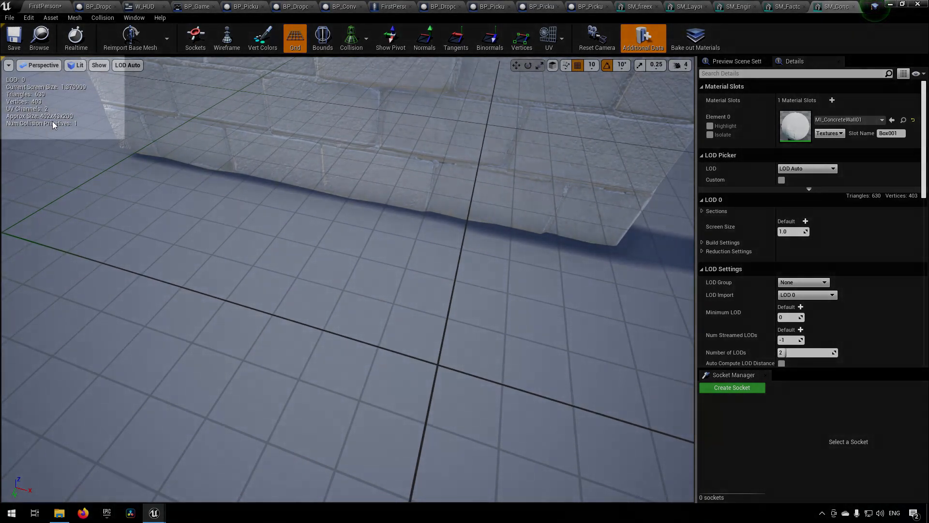
key("s")
right_click_drag(347, 280, 271, 256)
left_click_drag(348, 279, 480, 159, "alt")
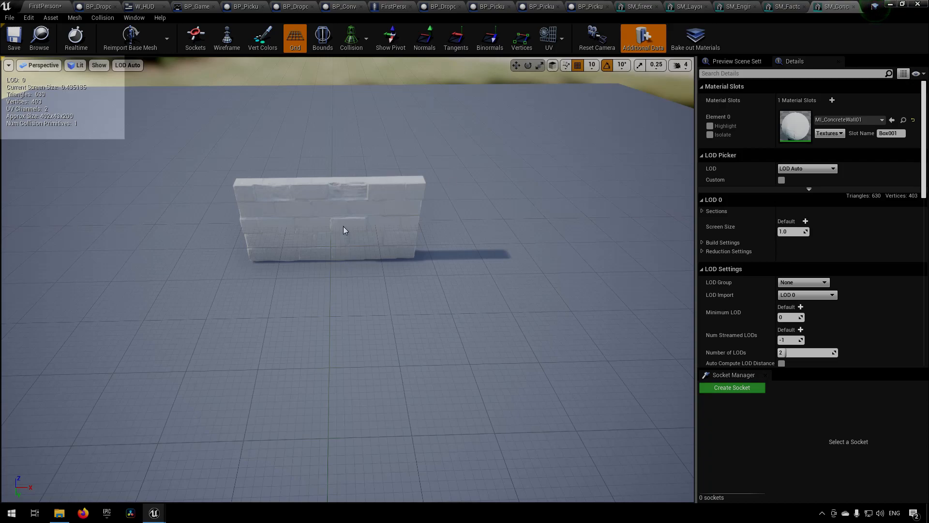
right_click_drag(320, 237, 369, 216)
key("w")
left_click_drag(369, 216, 332, 193, "alt")
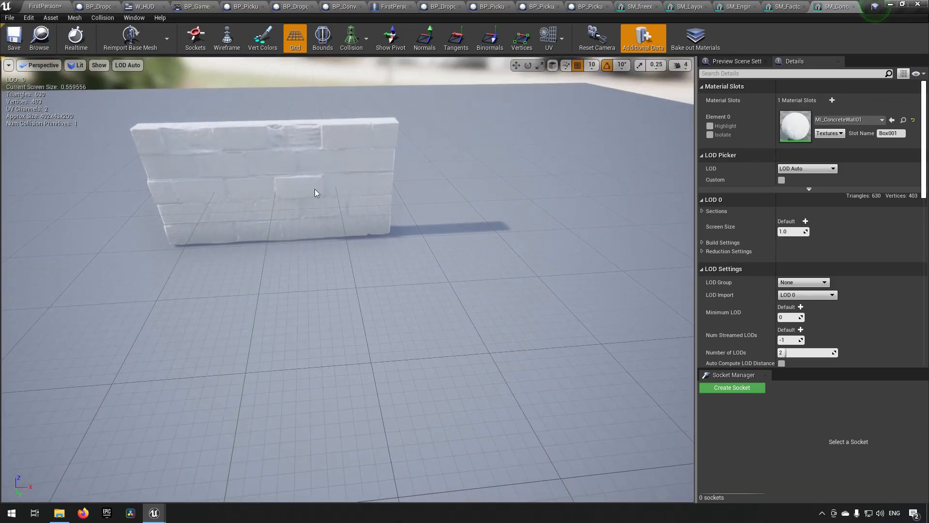
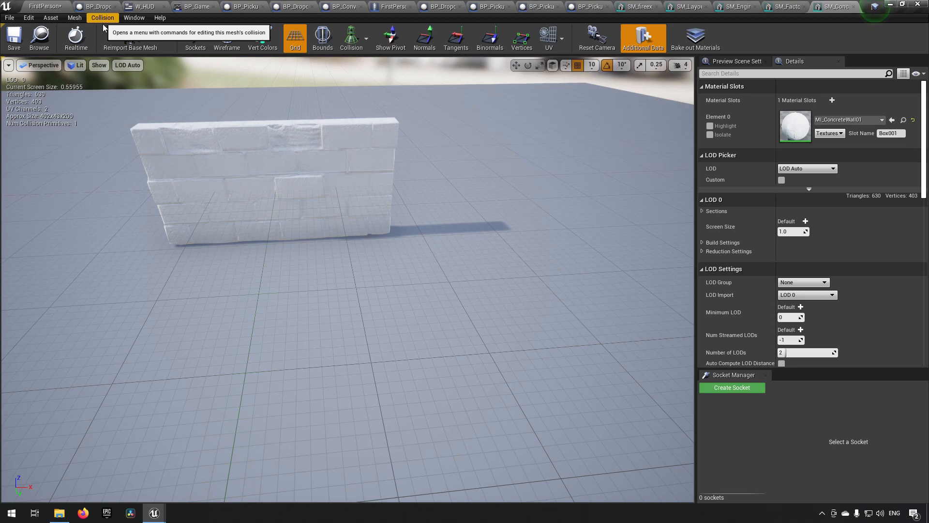
Return to the level and duplicate the topmost wall piece upward as the stack's fourth piece.
left_click(45, 7)
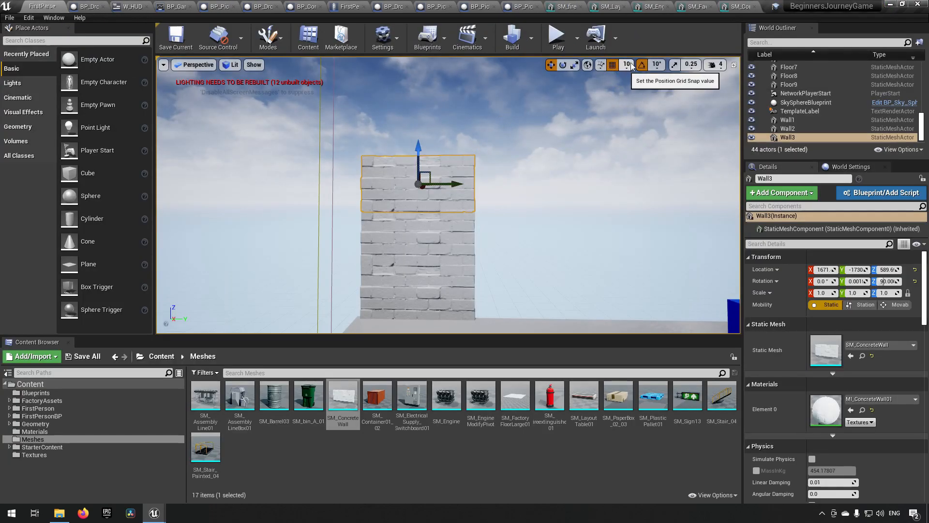
mouse_move(466, 158)
right_mouse_down()
mouse_move(470, 145)
mouse_move(471, 176)
mouse_move(465, 158)
right_mouse_up()
key("w")
key("s")
key("w")
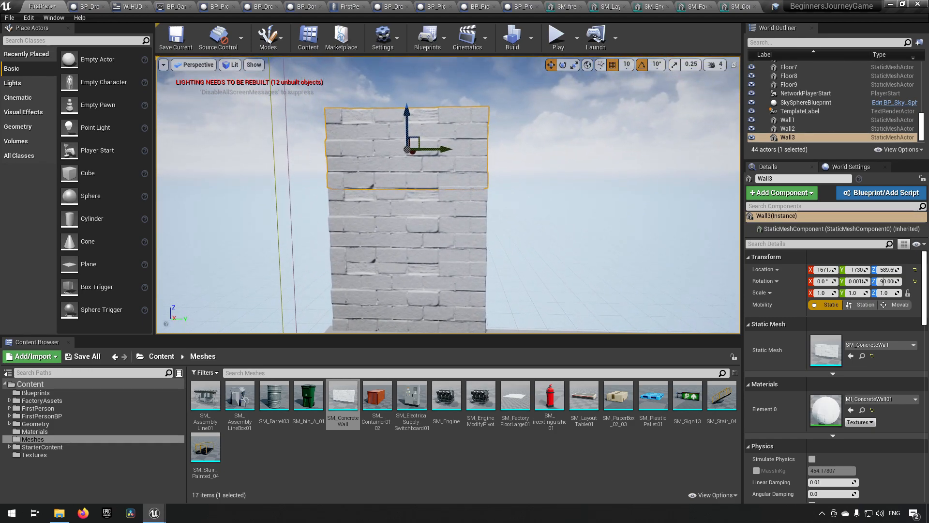
scroll(423, 127, "down", 3)
left_click_drag(418, 125, 419, 65, "alt")
Select all four stacked wall pieces and duplicate the column 400 units along Y, flush beside the first.
left_click(418, 170, "ctrl")
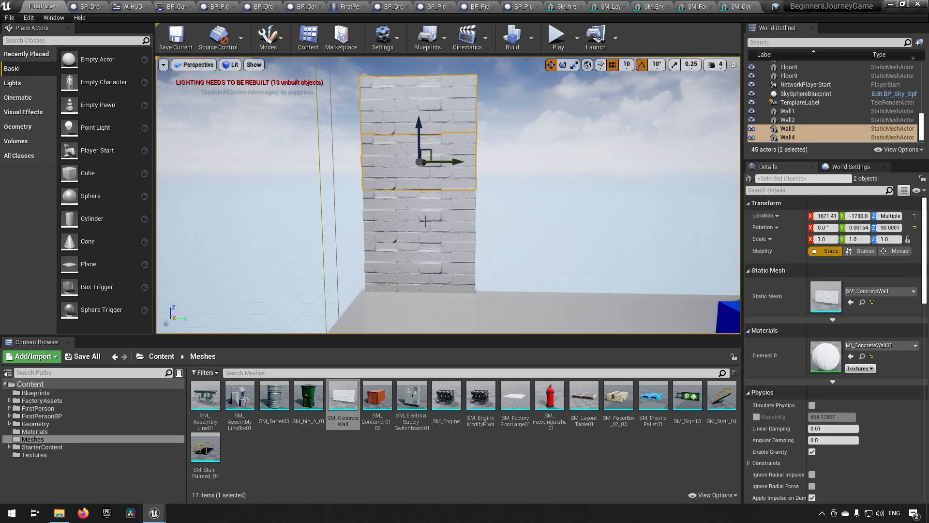
left_click(422, 222, "ctrl")
right_click_drag(422, 222, 416, 235)
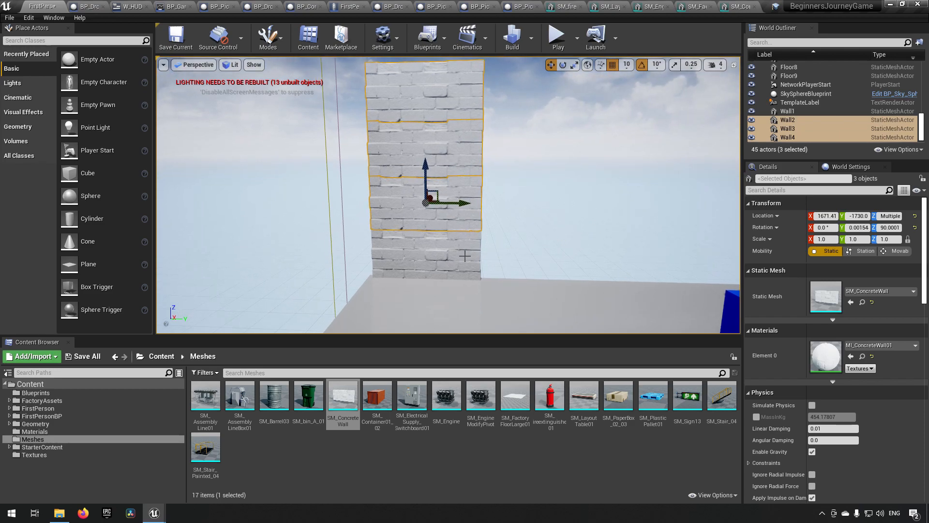
left_click(421, 262, "ctrl")
right_click_drag(422, 261, 535, 246)
left_click_drag(354, 249, 448, 254, "alt")
right_click_drag(448, 195, 414, 191)
key("w")
key("w")
key("a")
key("d")
key("a")
key("s")
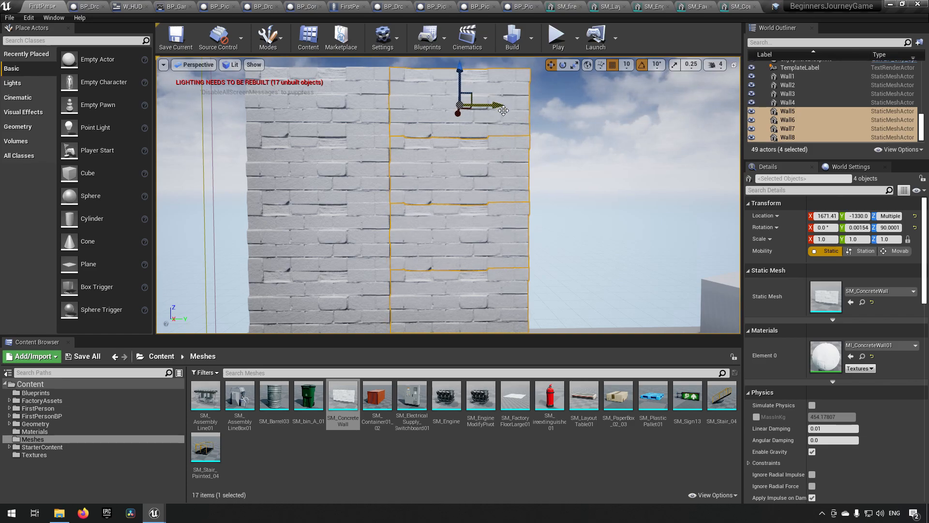
Add the first column to the selection and duplicate both columns along Y to form four adjoining columns.
mouse_move(486, 133)
right_mouse_down()
mouse_move(476, 126)
mouse_move(478, 137)
right_mouse_up()
key("w")
key("a")
key("s")
key("w")
key("s")
key("s")
key("s")
key("w")
key("d")
right_click_drag(443, 170, 442, 170)
left_click(332, 123, "ctrl")
left_click(333, 161, "ctrl")
left_click(323, 212, "ctrl")
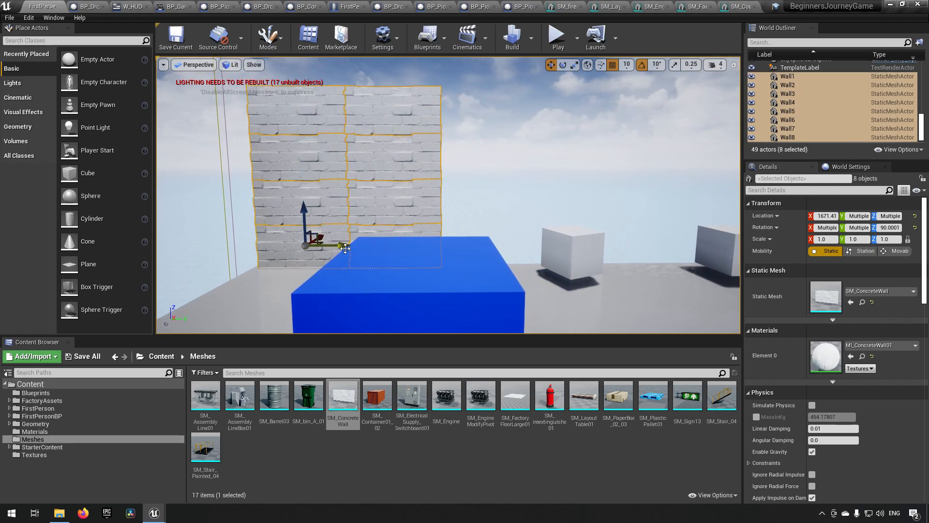
left_click_drag(341, 244, 611, 244, "alt")
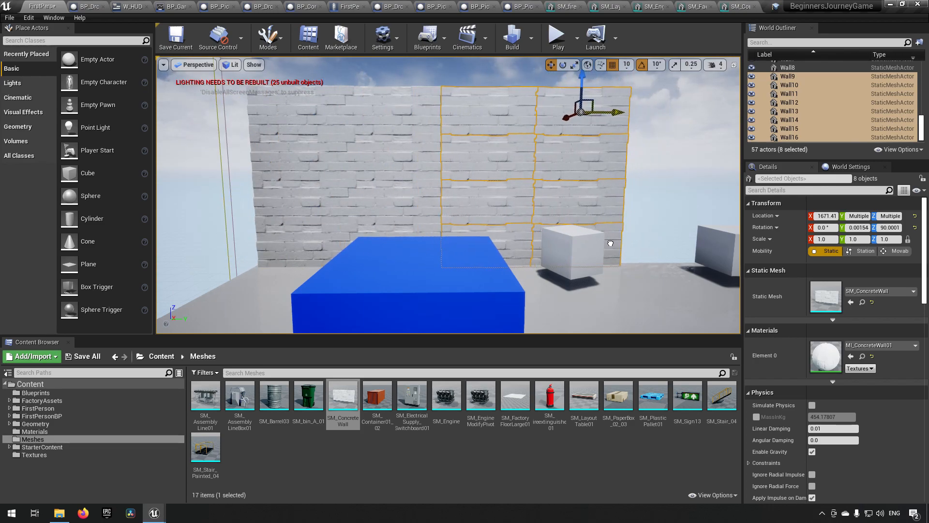
Add the first two columns to the selection and duplicate the 16-piece block along Y, directly beside the existing one.
left_click(310, 244, "ctrl")
left_click(303, 213, "ctrl")
left_click(297, 172, "ctrl")
left_click(302, 129, "ctrl")
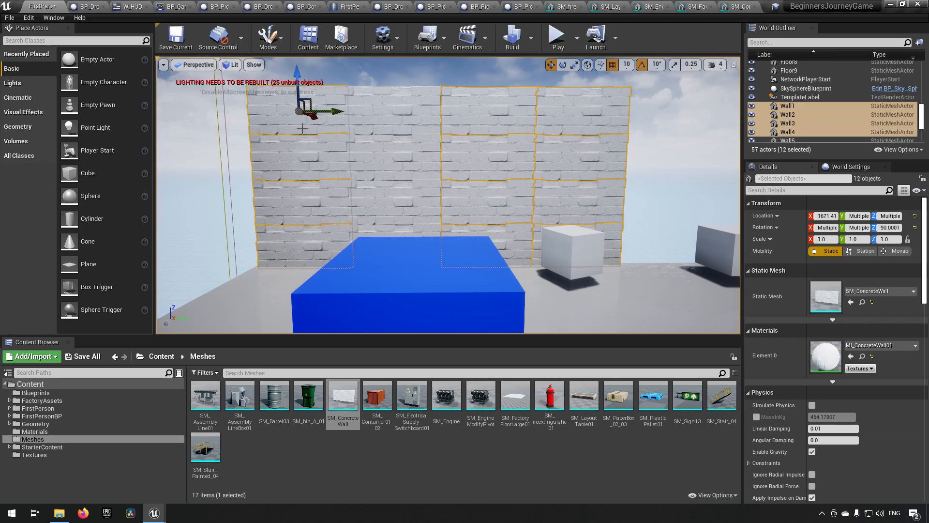
left_click(394, 112, "ctrl")
left_click(394, 157, "ctrl")
left_click(388, 203, "ctrl")
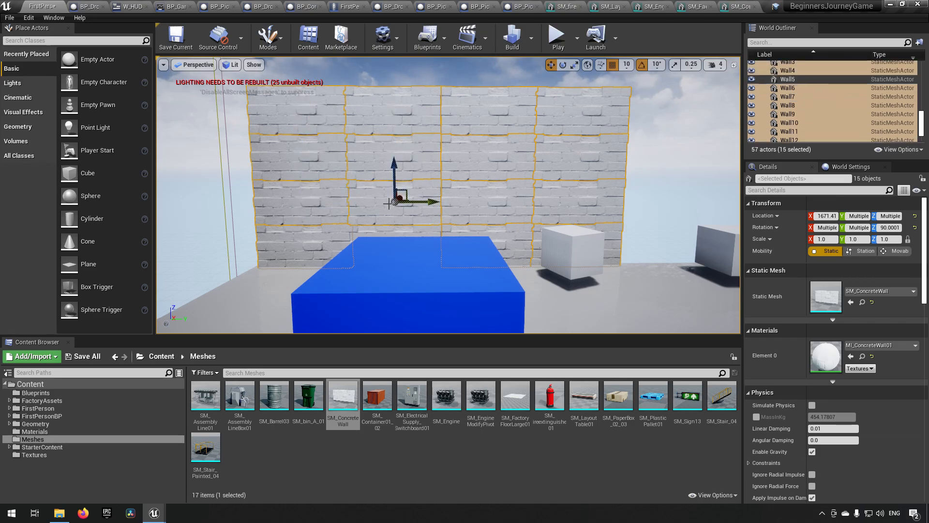
left_click(392, 232, "ctrl")
right_click_drag(479, 231, 479, 231)
key("d")
left_click_drag(309, 251, 649, 251, "alt")
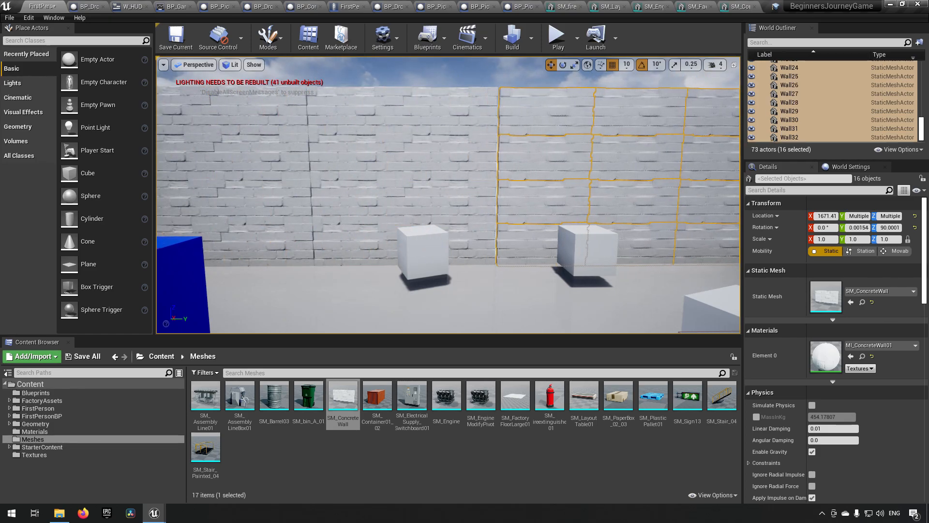
Duplicate the 16-piece block once more along Y to extend the concrete wall to the far corner.
key("s")
right_click_drag(448, 195, 513, 187)
key("w")
mouse_move(675, 245)
right_mouse_down()
mouse_move(676, 276)
mouse_move(676, 245)
right_mouse_up()
key("s")
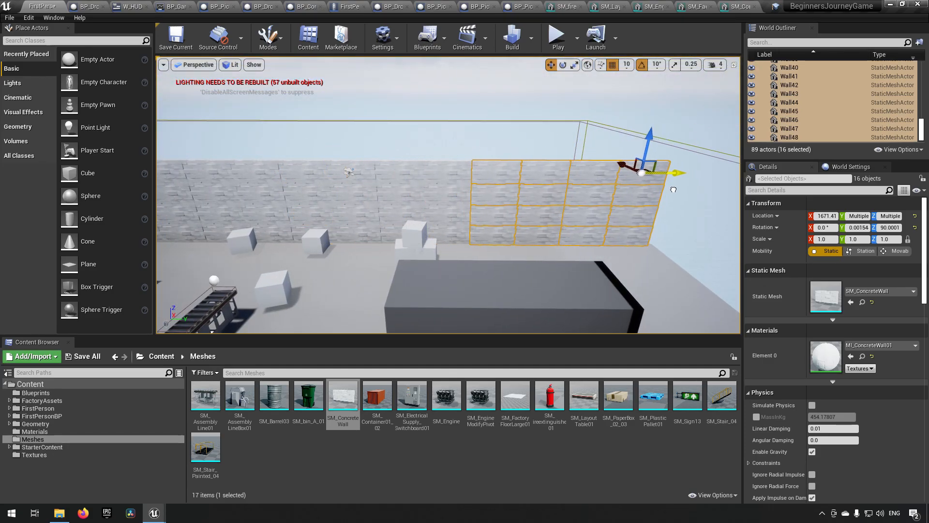
key("w")
right_click_drag(673, 189, 641, 154)
key("s")
key("s")
key("w")
key("s")
mouse_move(649, 204)
right_mouse_down()
mouse_move(632, 203)
mouse_move(649, 204)
right_mouse_up()
key("w")
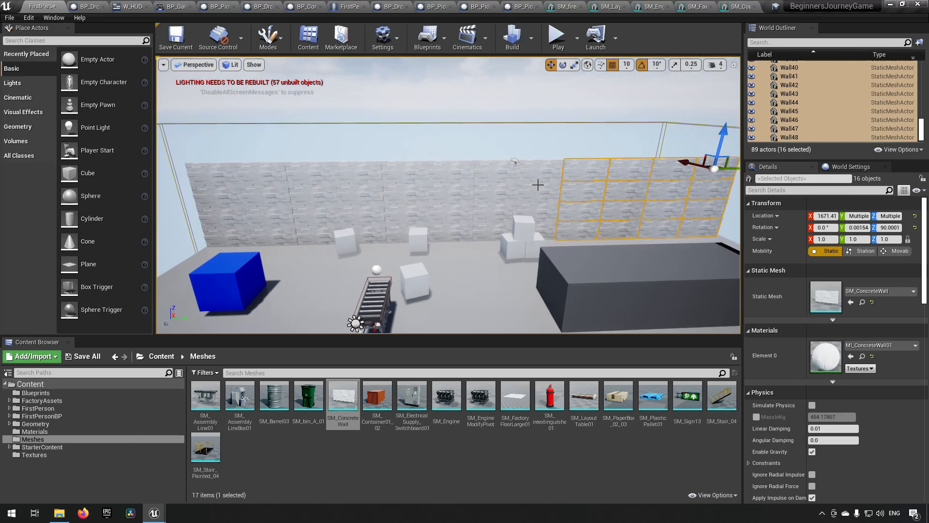
left_click(542, 174, "ctrl")
left_click(538, 192, "ctrl")
left_click(533, 208, "ctrl")
left_click(527, 227, "ctrl")
left_click(494, 234, "ctrl")
Select Wall1 through Wall48 and duplicate the whole concrete wall along X to the opposite side of the arena, at X about -2838.
scroll(799, 110, "up", 7)
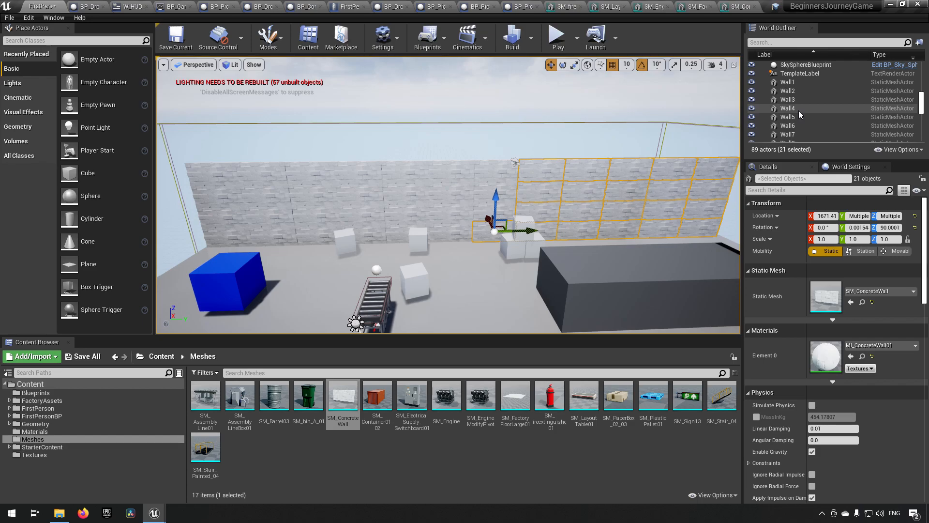
left_click(802, 83)
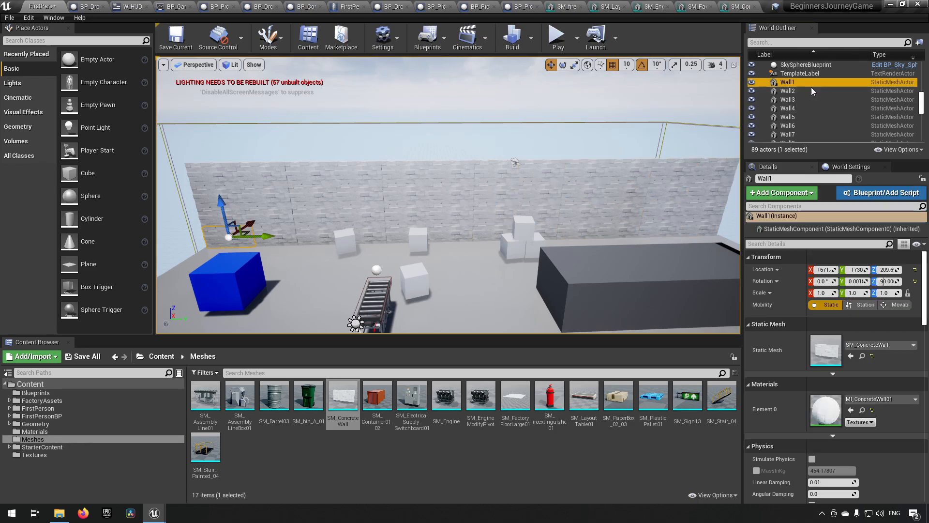
scroll(799, 106, "down", 10)
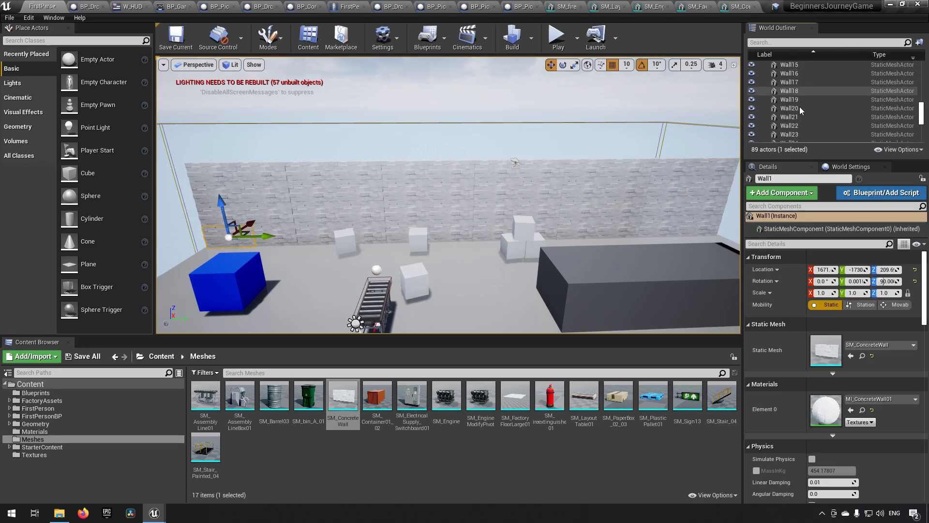
scroll(800, 108, "down", 3)
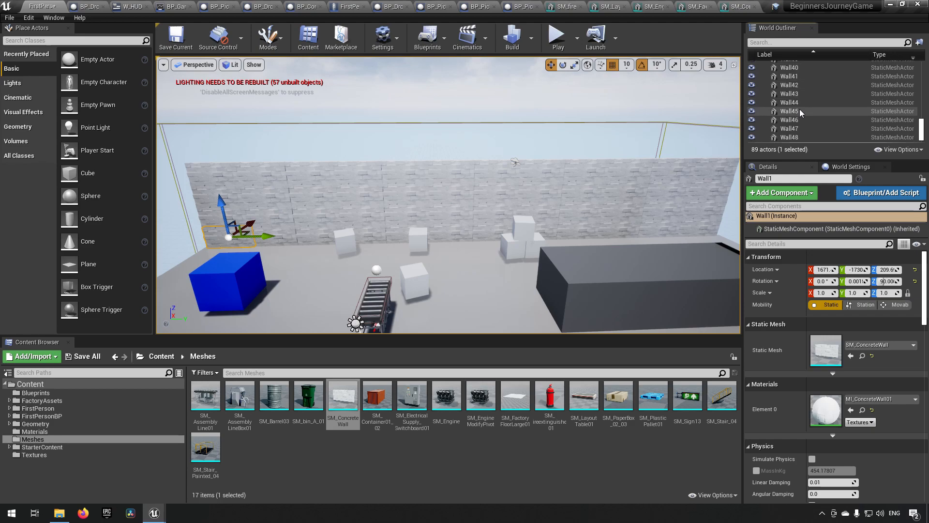
left_click(806, 137, "shift")
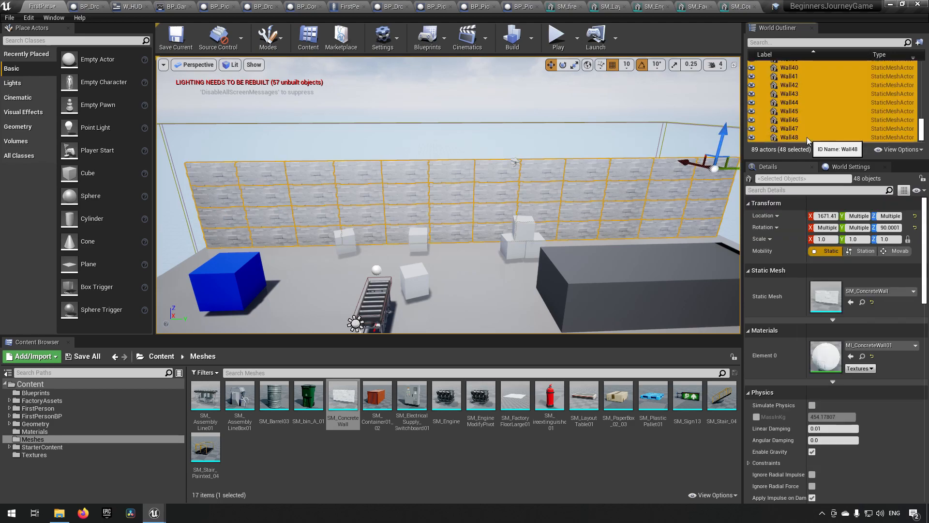
right_click_drag(457, 177, 532, 169)
key("s")
key("s")
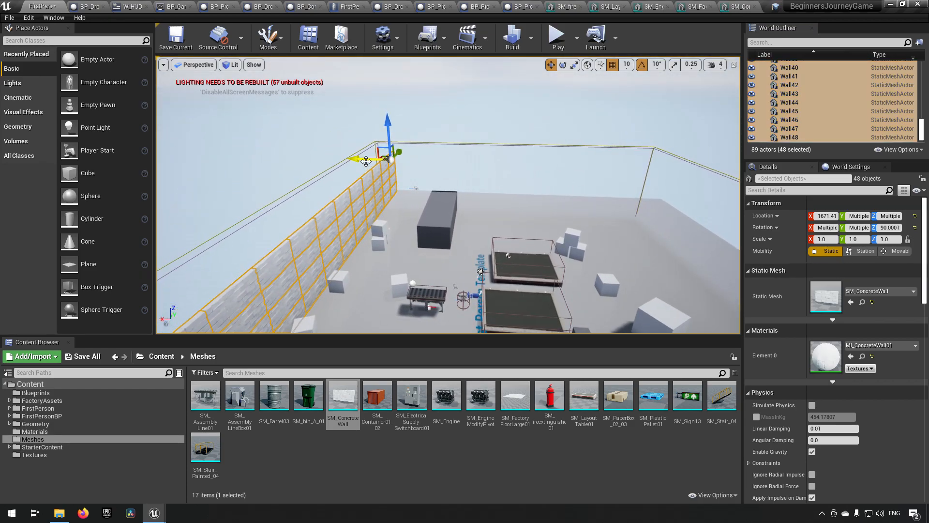
left_click_drag(364, 159, 623, 185, "alt")
Duplicate the 48-piece far wall with a 90° rotation about Z, so the copy runs along the adjoining side of the arena.
right_click_drag(622, 185, 733, 204)
key("a")
key("a")
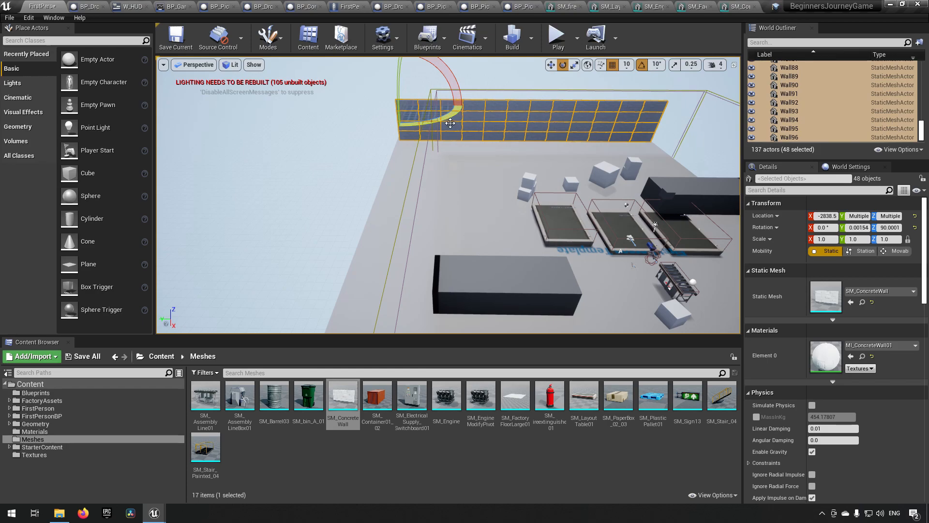
left_click_drag(450, 123, 335, 108, "alt")
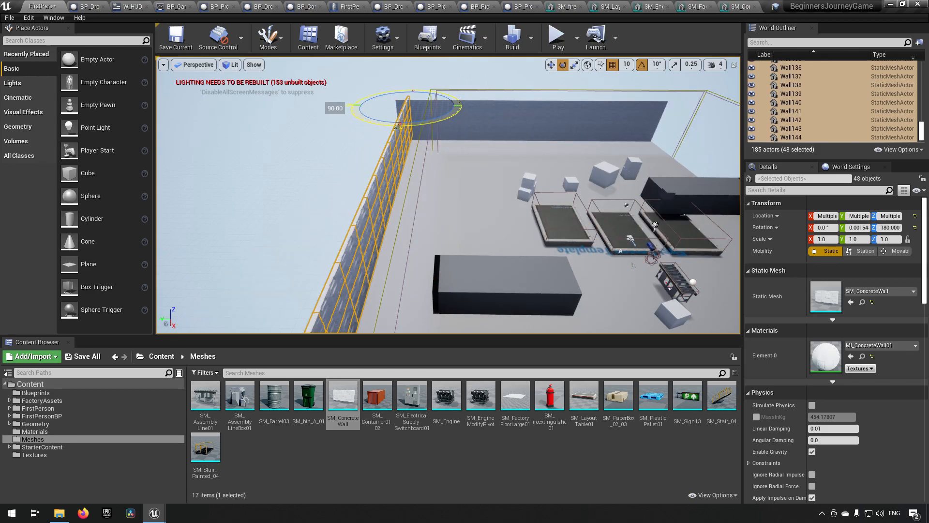
Duplicate the rotated 48-piece wall along Y to the opposite side, at Y about -1919, enclosing the room on all four sides.
key("s")
right_click_drag(402, 183, 496, 137)
key("a")
key("w")
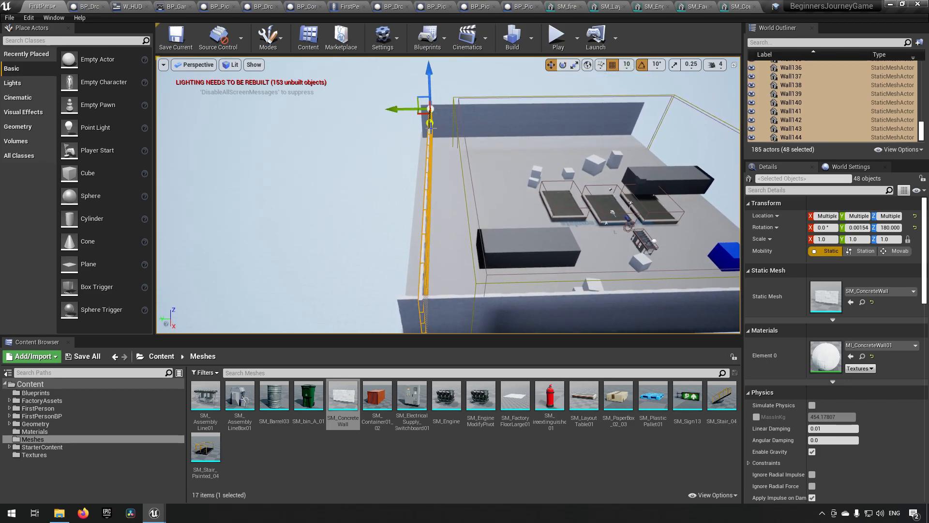
left_click_drag(395, 109, 609, 105, "alt")
key("d")
right_click_drag(600, 150, 530, 149)
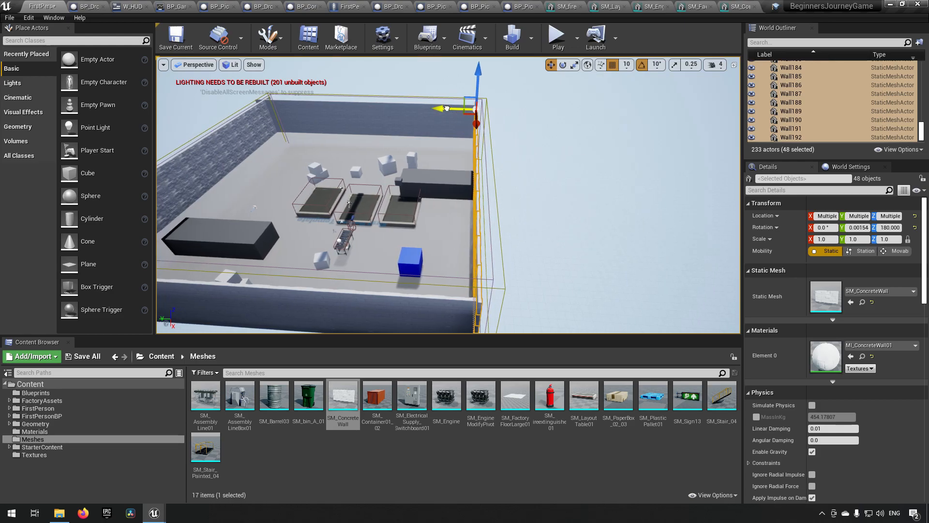
Select the three drop-off areas, BP_DropoffAreaRed, BP_DropoffAreaBlue and BP_DropoffArea2, and lower them together along Z into the factory floor.
right_click_drag(530, 150, 300, 141)
key("w")
right_click_drag(334, 181, 348, 290)
key("s")
key("w")
left_click(432, 266)
right_click_drag(520, 237, 490, 228)
key("d")
left_click(503, 182, "ctrl")
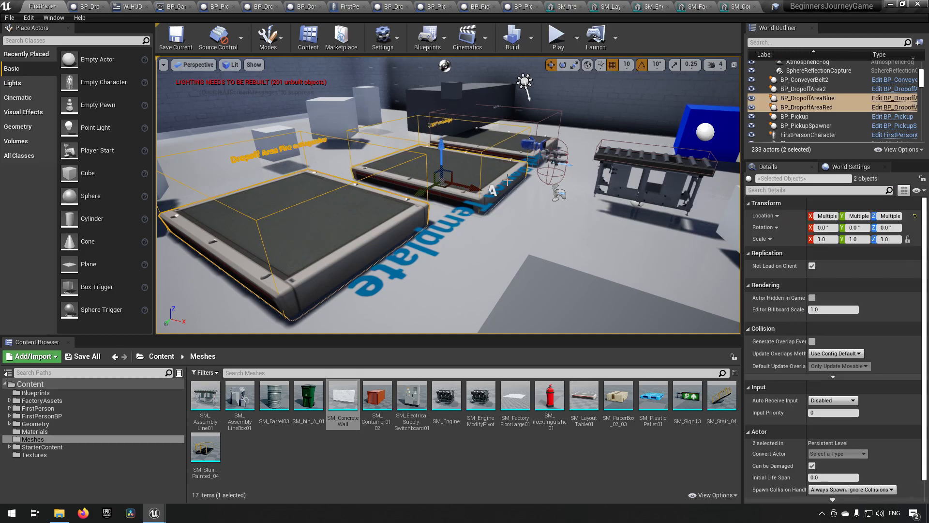
left_click(521, 157, "ctrl")
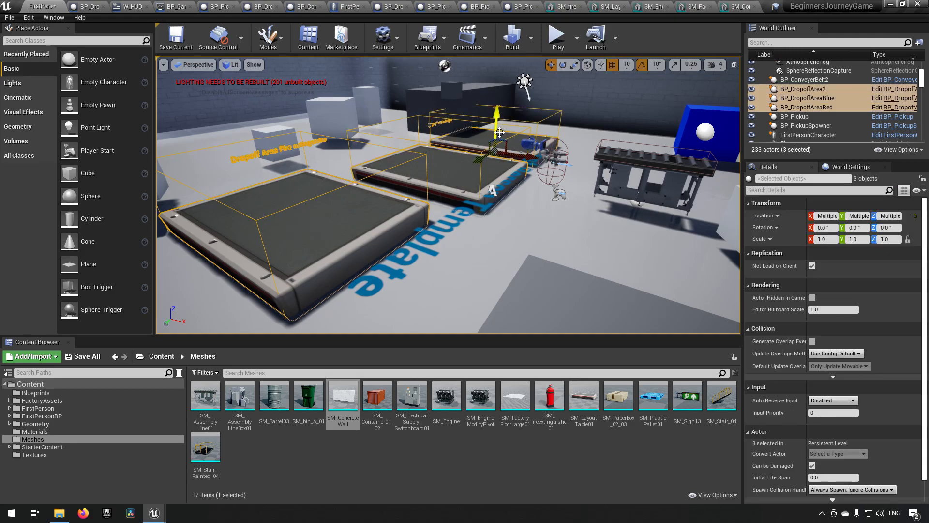
left_click_drag(495, 119, 489, 128)
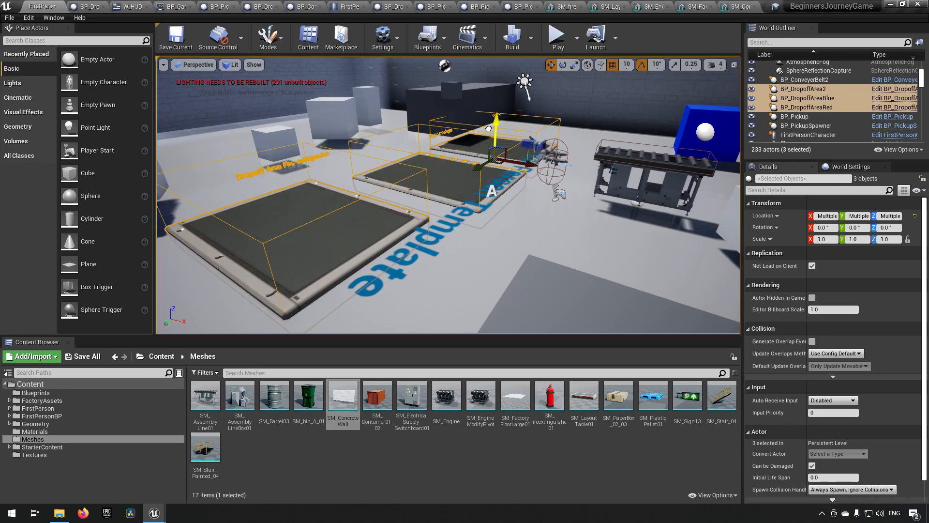
Delete the blue "First Person Template" text lying on the floor beside the drop-off areas.
right_click_drag(488, 129, 674, 288)
right_click_drag(455, 242, 504, 225)
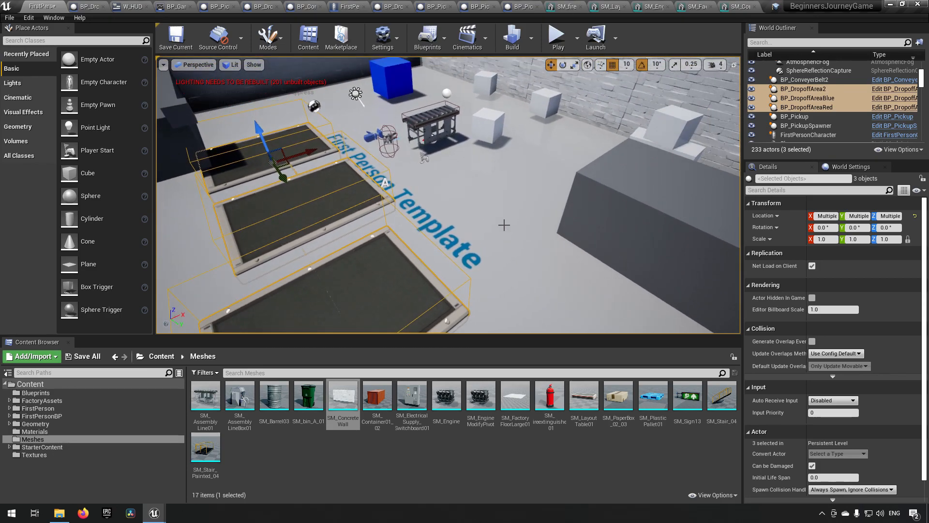
left_click(444, 235)
right_click_drag(444, 235, 464, 228)
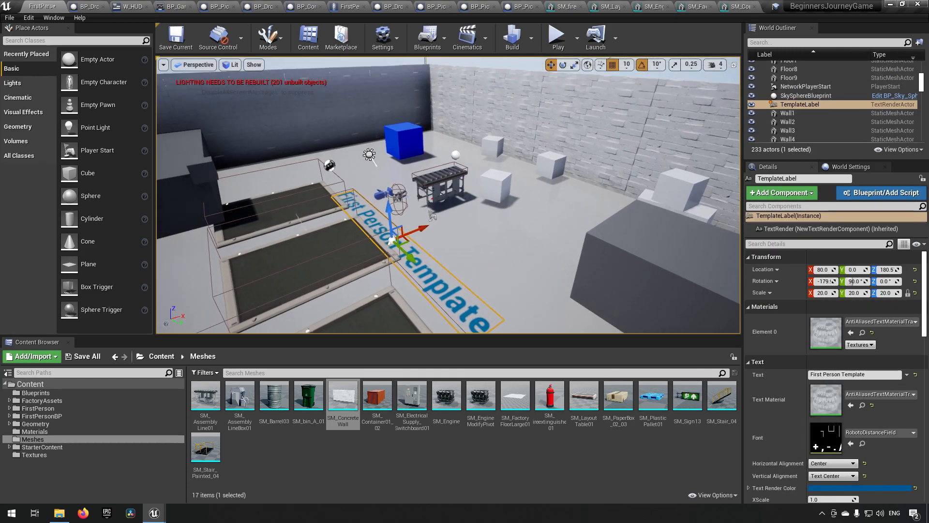
key("Delete")
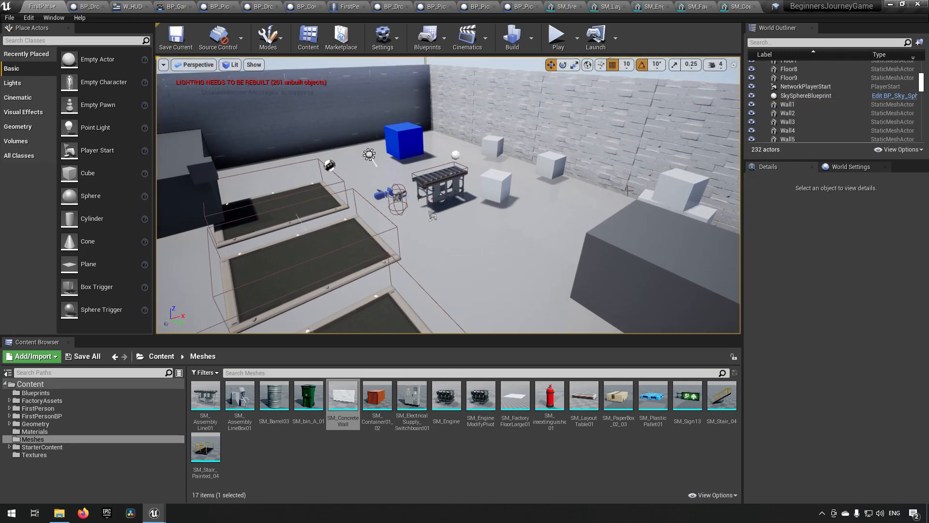
Delete the loose and stacked white cubes standing between the conveyor and the lit concrete wall.
key("w")
mouse_move(469, 223)
right_mouse_down()
mouse_move(527, 216)
mouse_move(470, 224)
right_mouse_up()
left_click(363, 160)
key("Delete")
left_click(424, 213)
key("Delete")
left_click(679, 211)
key("Delete")
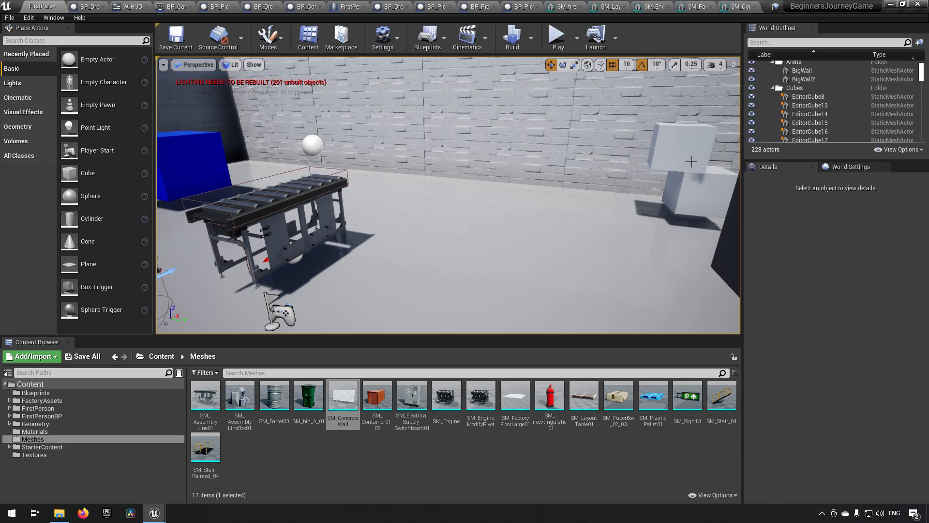
left_click(691, 162)
key("Delete")
left_click(700, 193)
right_click_drag(719, 212, 719, 212)
key("Delete")
Delete the large dark block BigWall2 and the next four template objects around it.
left_click(663, 212)
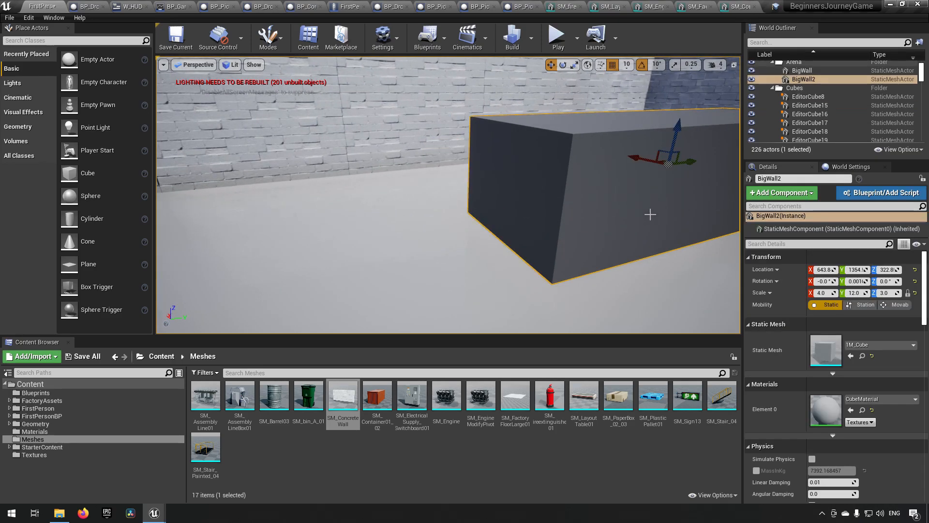
key("Delete")
right_click_drag(411, 232, 816, 184)
left_click(402, 171)
key("Delete")
left_click(383, 218)
key("Delete")
left_click(434, 204)
key("Delete")
left_click(555, 208)
key("Delete")
right_click_drag(620, 192, 694, 192)
left_click(622, 175)
key("Delete")
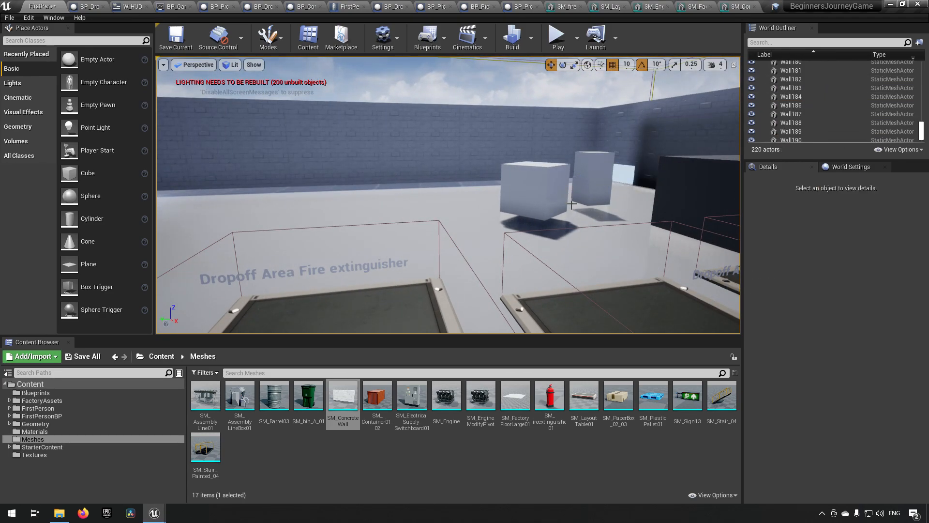
key("ctrl+z")
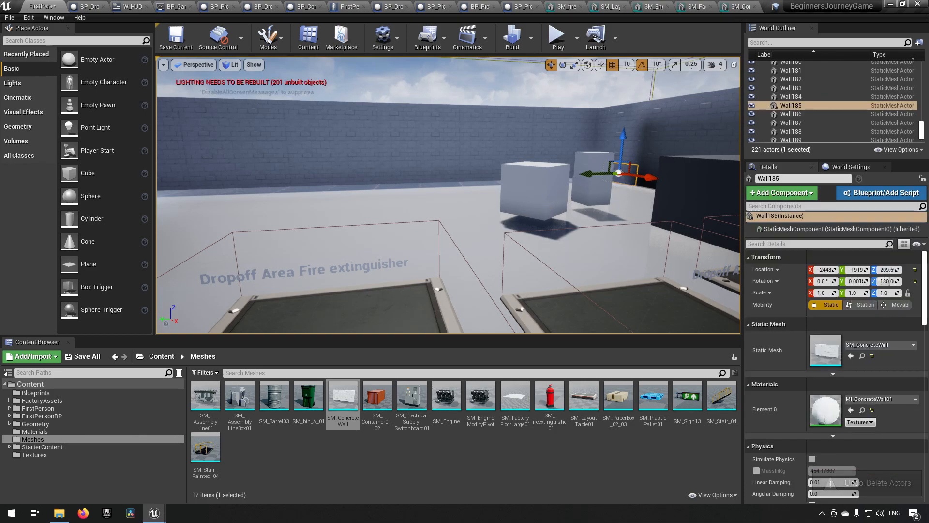
Delete the remaining white cubes and the other large dark block beyond the drop-off areas.
left_click(534, 190)
key("Delete")
left_click(592, 166)
key("Delete")
left_click(604, 203)
key("Delete")
right_click_drag(604, 204, 601, 201)
left_click(414, 168)
key("Delete")
right_click_drag(451, 168, 451, 168)
Delete the BP_Pickup actor floating above the far drop-off area.
left_click(518, 140)
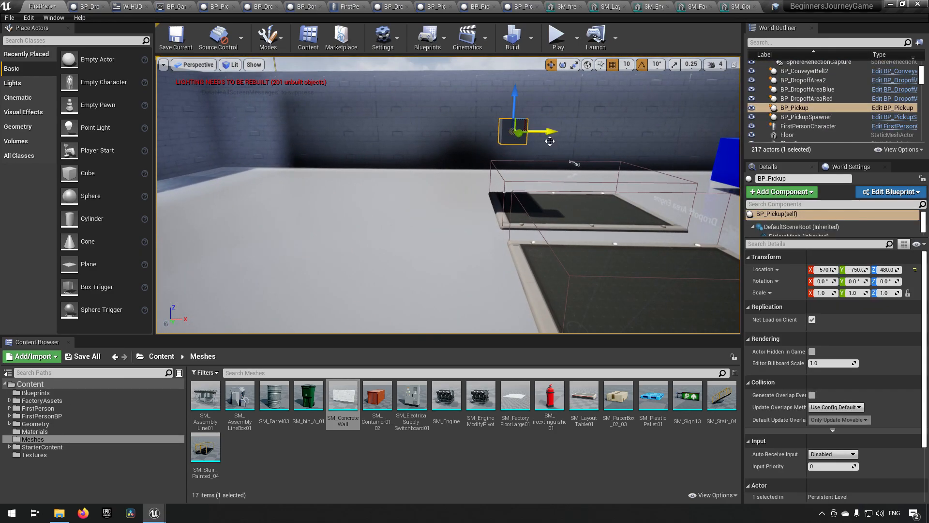
key("Delete")
right_click_drag(479, 160, 479, 160)
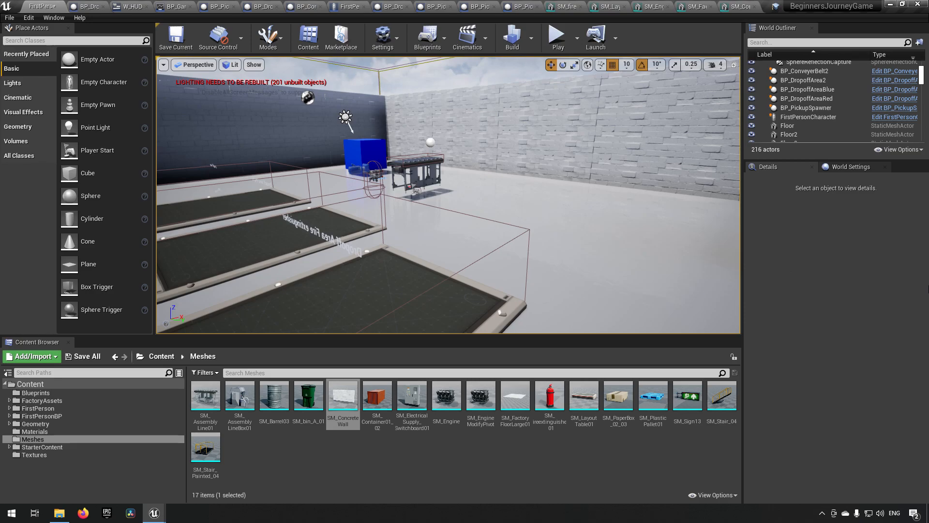
Lower the BP_ConveyerBelt2 conveyor along Z to about 120 so its legs stand on the factory floor.
right_click_drag(400, 205, 399, 205)
key("w")
left_click(424, 243)
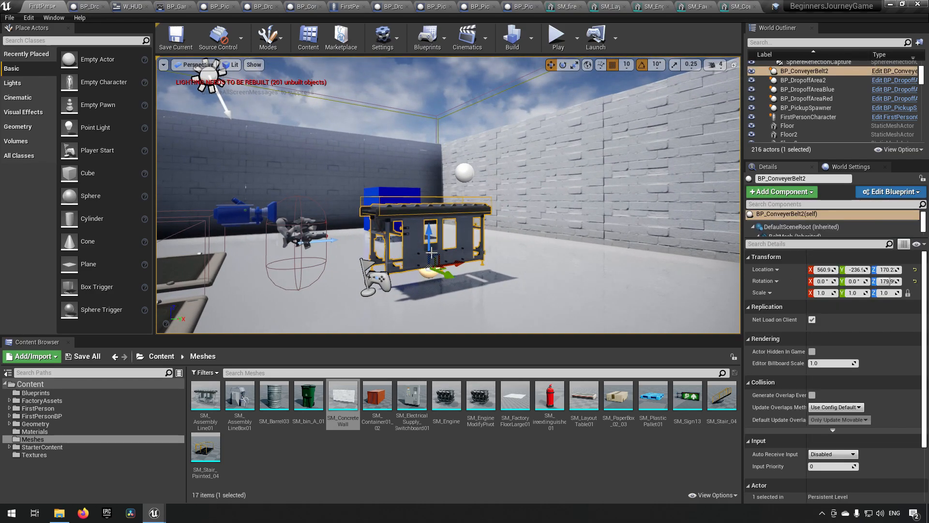
left_click_drag(431, 252, 431, 286)
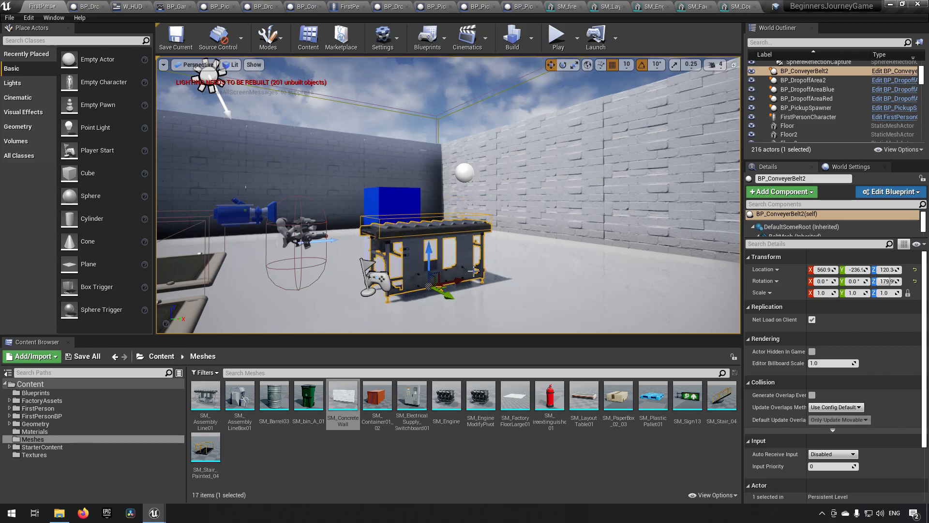
Select the FirstPersonCharacter beside the conveyor and snap it down to the floor.
left_click(329, 248)
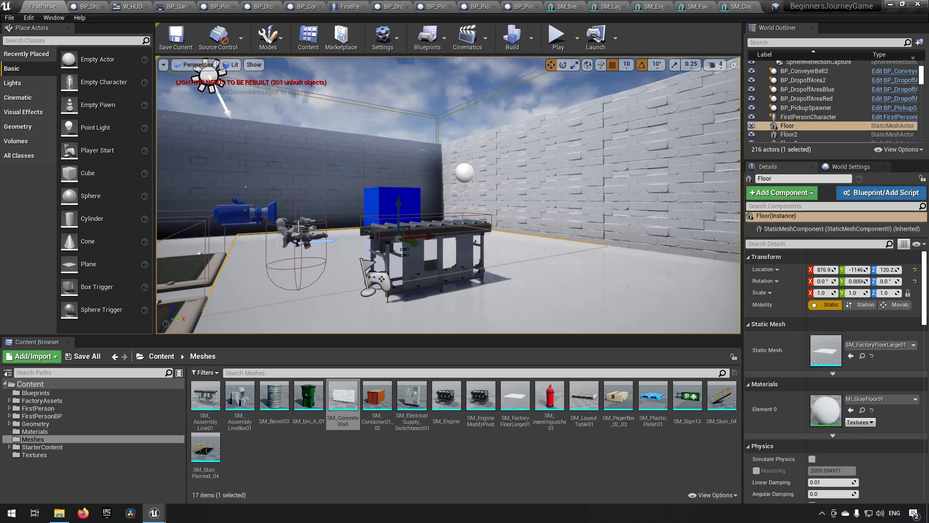
left_click(296, 223)
left_click(312, 248)
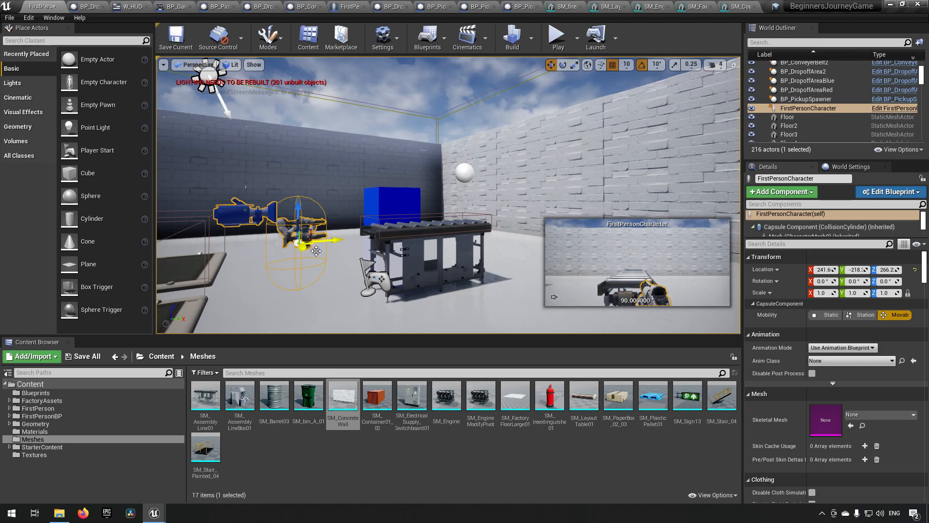
key("End")
Delete the large blue cube EditorCube8 near the dark wall.
right_click_drag(373, 265, 489, 277)
key("a")
left_click(371, 180)
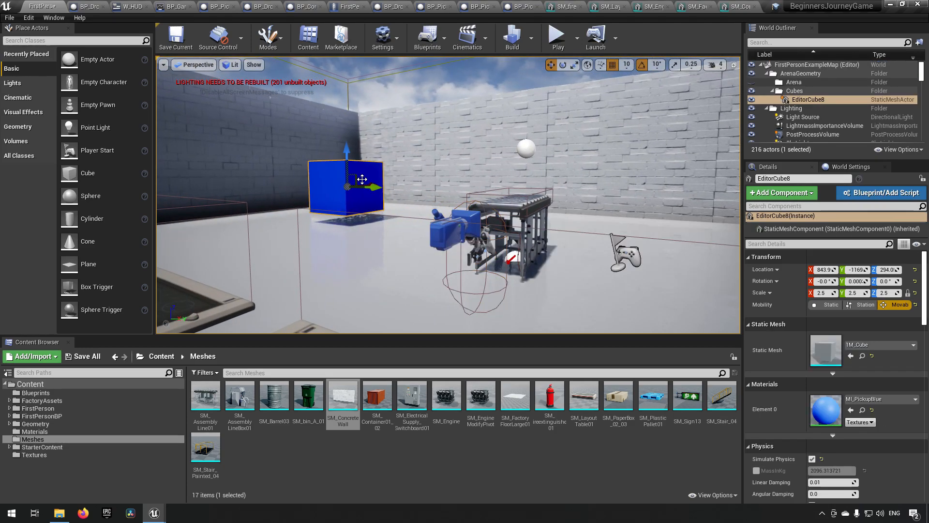
key("Delete")
Survey the cleared room from several angles, from the pickup spawner above the conveyor to the dark wall's corner.
right_click_drag(362, 179, 203, 145)
left_click(390, 140)
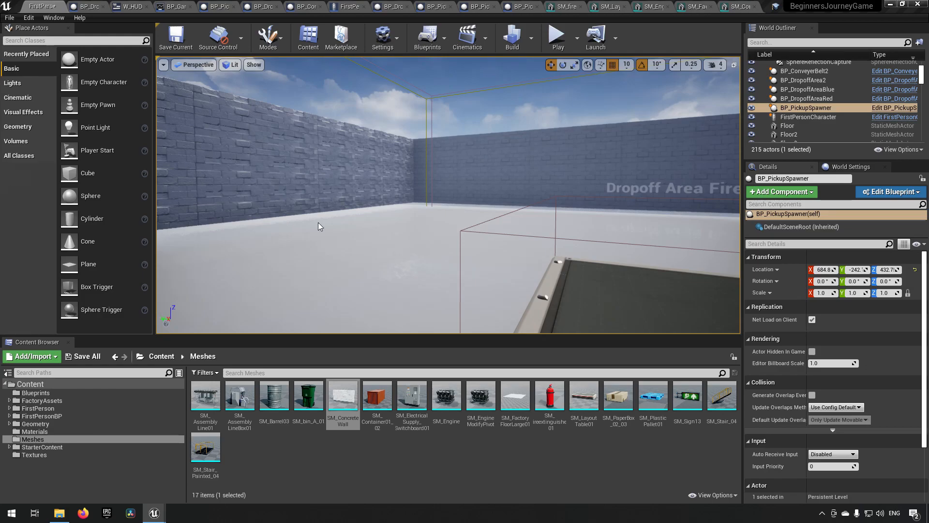
right_click_drag(342, 208, 310, 207)
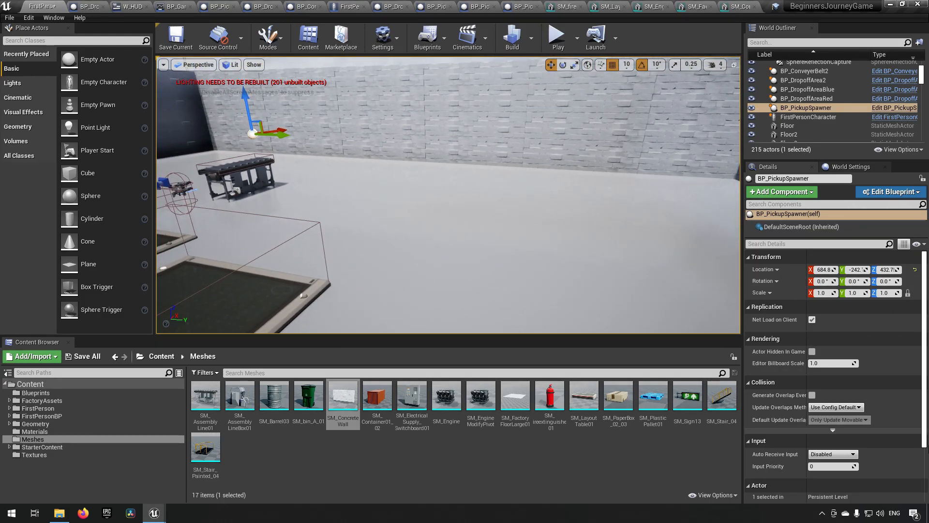
right_click_drag(309, 207, 290, 218)
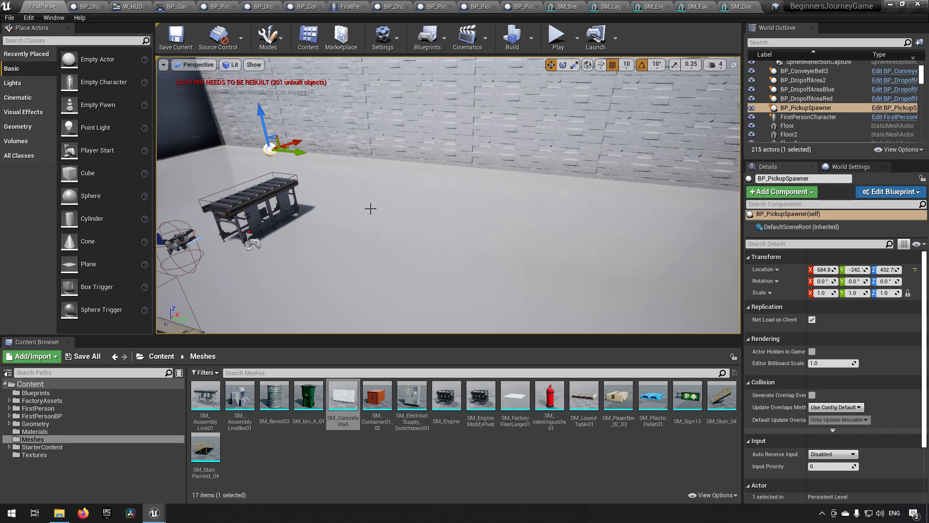
right_click_drag(443, 242, 290, 213)
key("w")
key("w")
key("w")
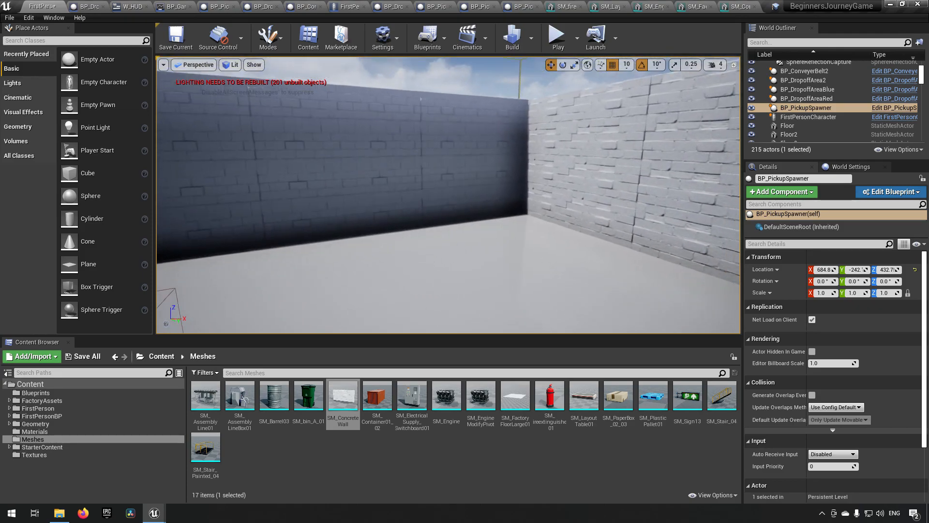
Place an SM_Container01_02 near the dark wall at X 470, Y -1300, Z 120 and rotate it about the vertical axis.
left_click_drag(391, 406, 358, 294)
right_click_drag(487, 280, 462, 296)
key("s")
key("e")
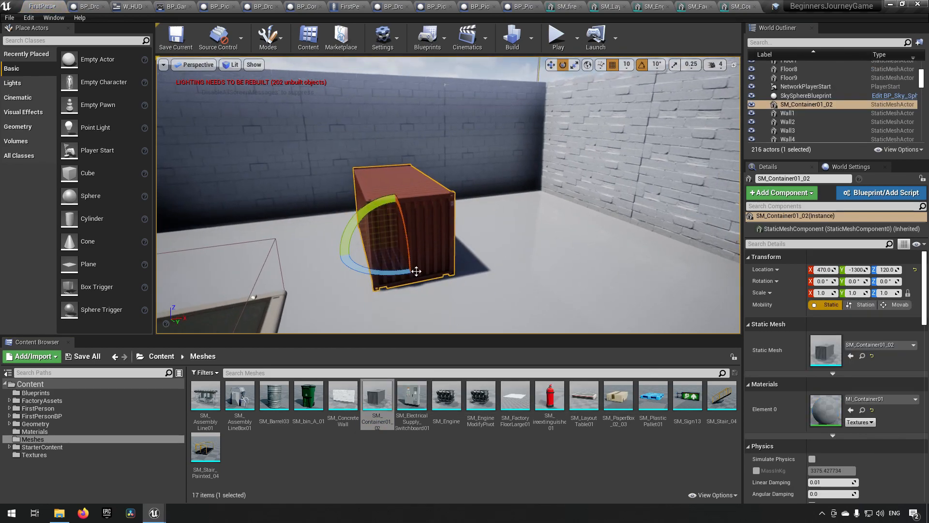
left_click_drag(453, 238, 533, 224)
Place a second SM_Container01_02 in the same corner and rotate it.
left_click_drag(386, 385, 504, 177)
left_click(505, 166)
key("e")
left_click_drag(515, 176, 549, 178)
Place a third SM_Container01_02 on the floor by the other containers, at X 700, Y -1440, Z 120.
right_click_drag(293, 174, 312, 189)
key("s")
key("w")
left_click_drag(368, 404, 404, 207)
Place SM_ElectricalSupply_Switchboard01 near the lit concrete wall at X 1490, Y 1080, Z 120 and rotate it to 90° about Z.
key("s")
right_click_drag(532, 270, 591, 326)
key("d")
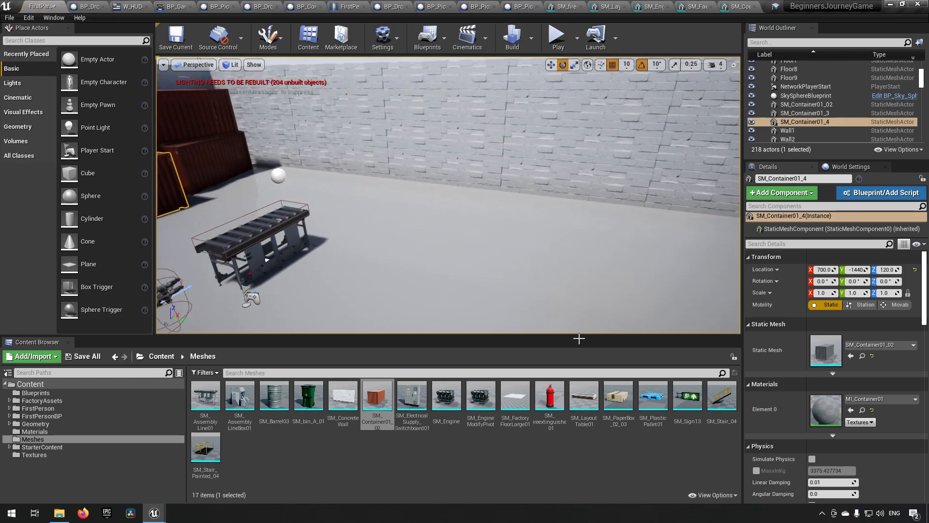
left_click_drag(412, 397, 627, 205)
key("w")
key("e")
left_click_drag(607, 235, 578, 229)
left_click_drag(576, 193, 706, 229)
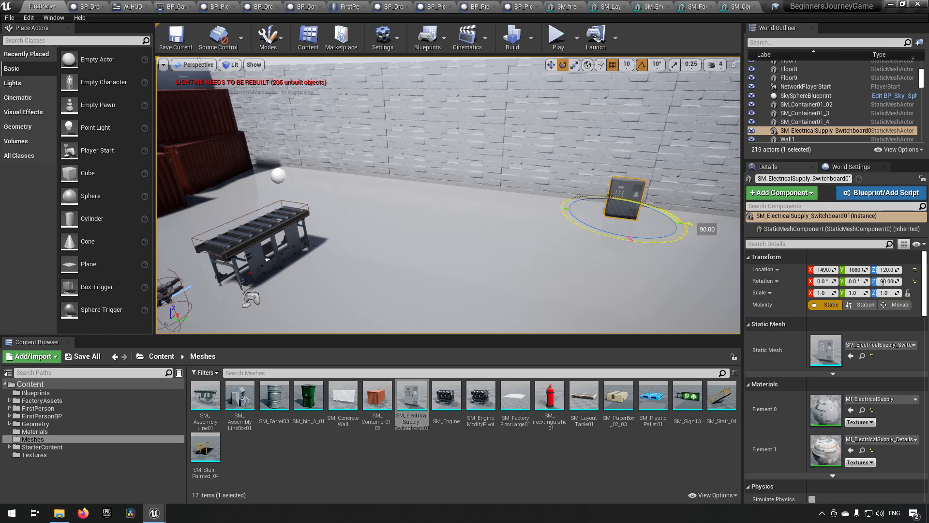
right_click_drag(572, 207, 586, 212)
key("w")
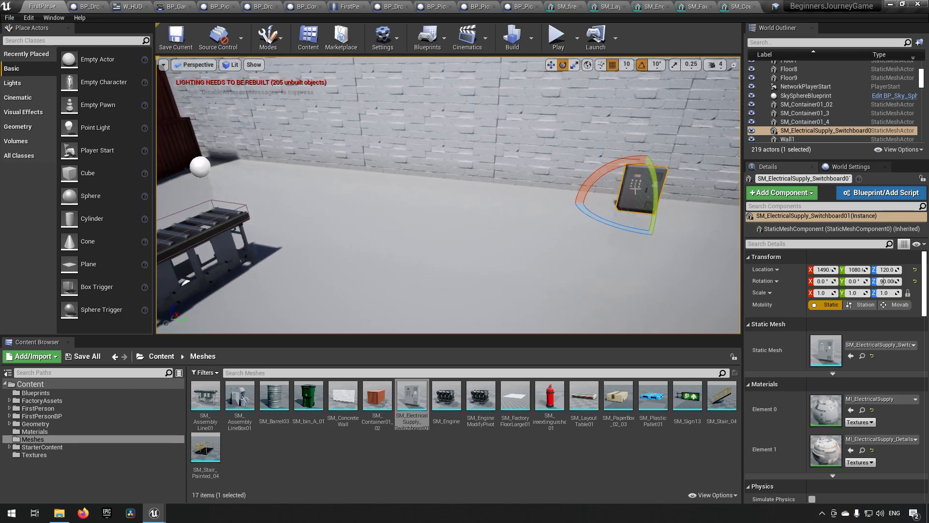
Move SM_ElectricalSupply_Switchboard01 against the lit concrete wall, to about X 1650, Y 820.
key("w")
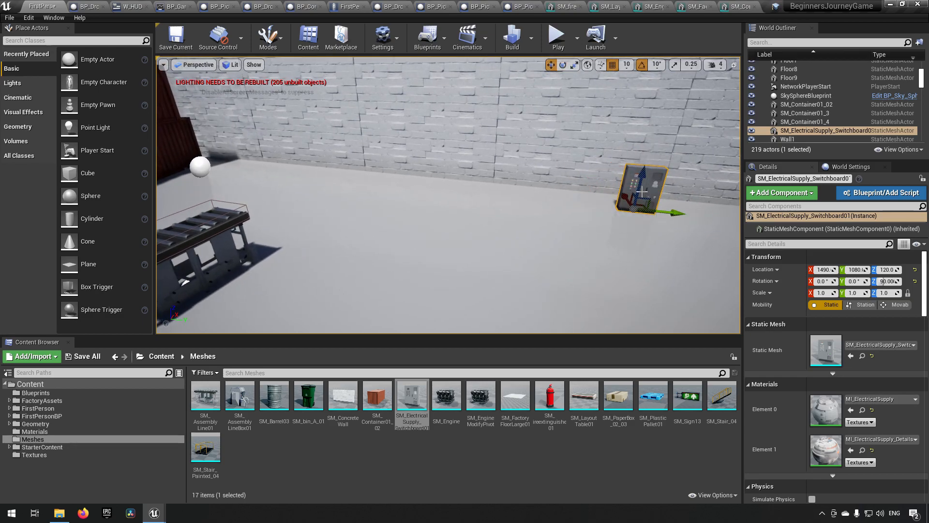
left_click_drag(654, 212, 540, 178)
right_click_drag(602, 289, 519, 286)
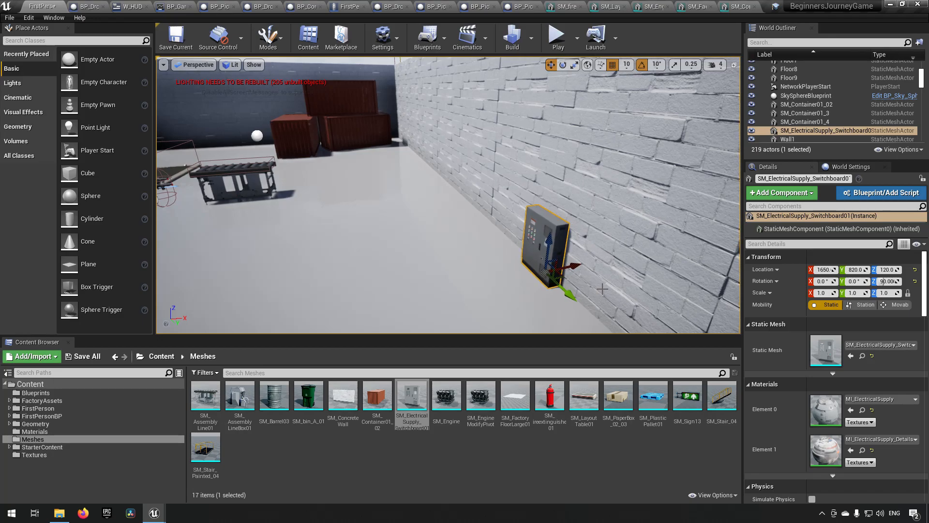
left_click_drag(574, 266, 576, 265)
Place SM_Stair_04 on the floor in front of the switchboard wall, at X 650, Y 1230, Z 120.
right_click_drag(548, 279, 658, 273)
key("s")
left_click_drag(724, 408, 588, 320)
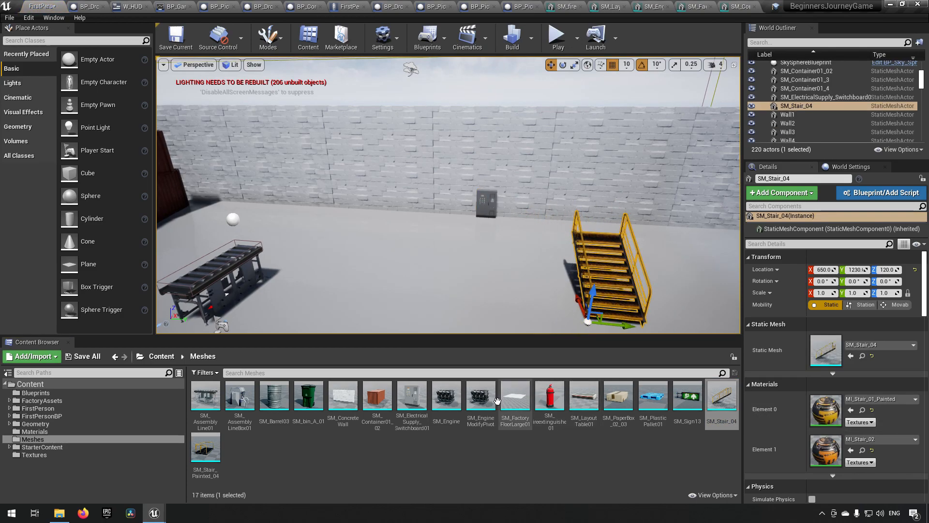
Place SM_Stair_Painted_04 at the top of the stairs, at X 970, Y 1340, Z 340, and rotate it to 180° about Z.
left_click_drag(205, 448, 604, 237)
key("w")
right_click_drag(603, 237, 677, 251)
key("a")
key("e")
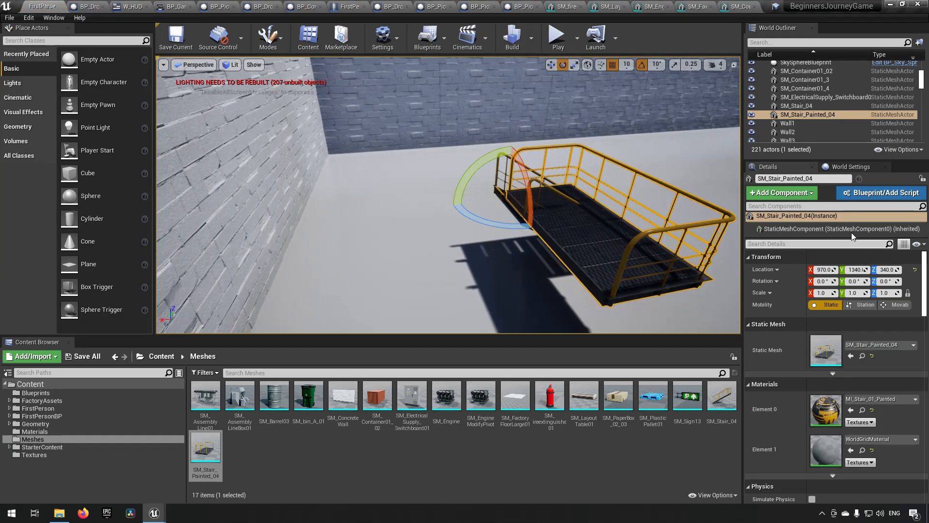
left_click_drag(490, 215, 556, 188)
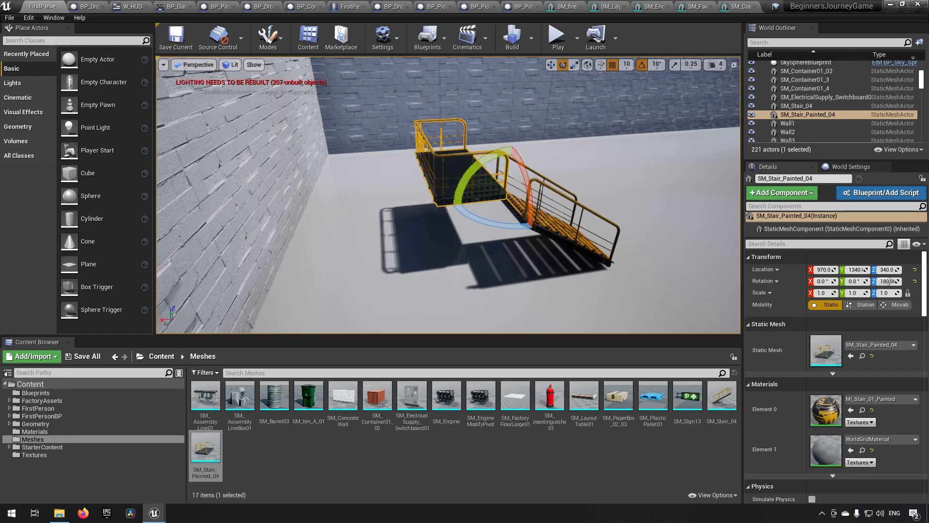
Slide the SM_Stair_Painted_04 platform along Y towards the top of SM_Stair_04.
right_click_drag(602, 91, 426, 99)
key("d")
right_click_drag(439, 227, 439, 226)
key("d")
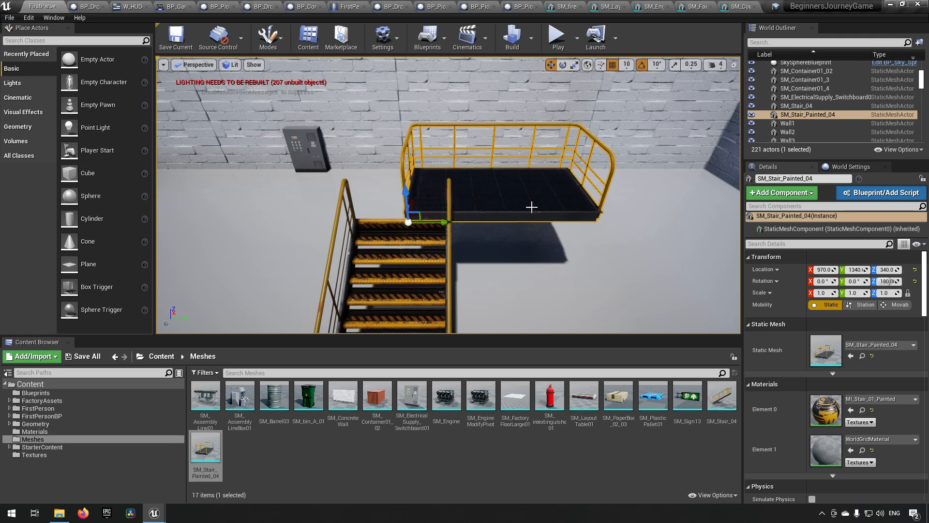
key("w")
left_click_drag(443, 213, 292, 215)
Fine-tune the painted platform's position so it meets the top step of the stairs.
right_click_drag(341, 216, 241, 218)
key("d")
key("d")
right_click_drag(331, 183, 331, 183)
left_click_drag(419, 142, 418, 161)
key("a")
right_click_drag(418, 161, 643, 145)
key("a")
key("a")
left_click_drag(524, 289, 523, 288)
key("d")
right_click_drag(524, 289, 367, 278)
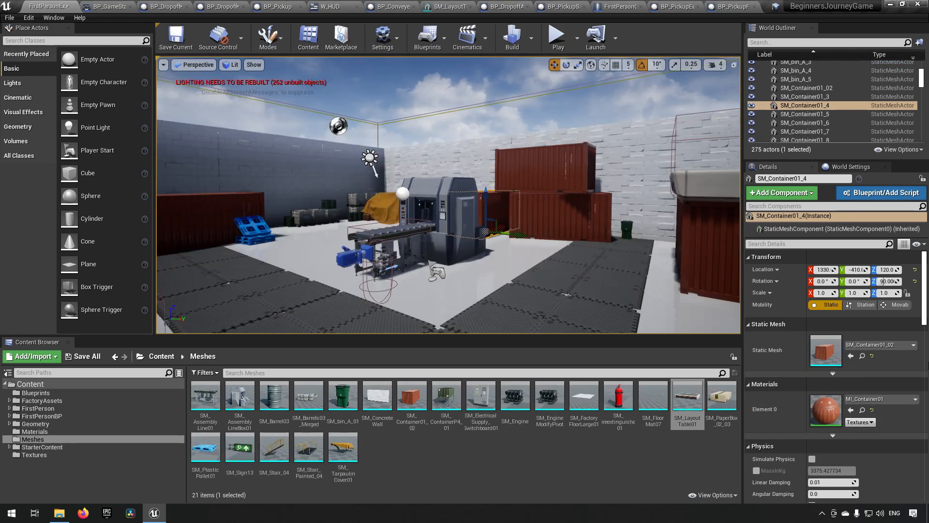
Examine the dressed factory room from several sides, including the containers, stairs, floor mats, conveyor machine and drop-off areas.
right_click_drag(503, 240, 783, 220)
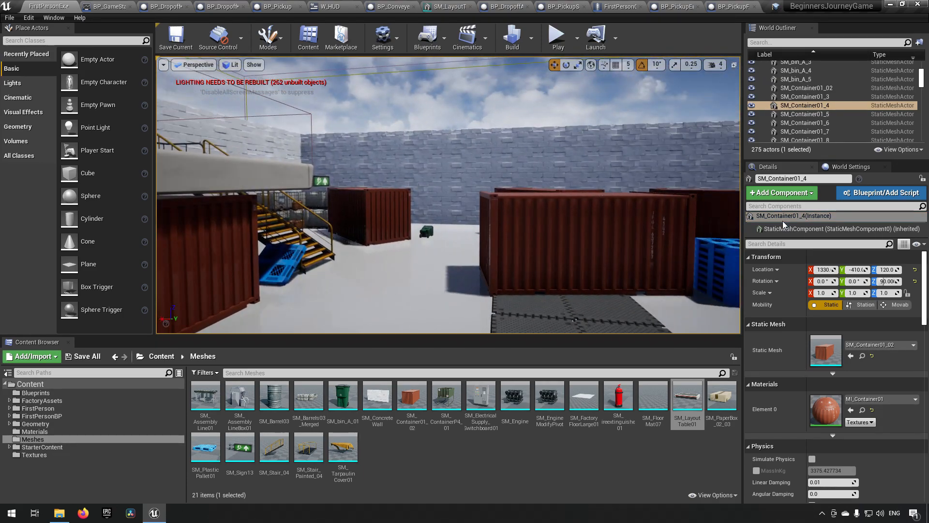
right_click_drag(524, 207, 782, 193)
key("w")
right_click_drag(676, 192, 716, 215)
key("s")
right_click_drag(434, 224, 591, 224)
key("w")
right_click_drag(448, 195, 687, 193)
key("s")
key("w")
key("w")
key("w")
key("w")
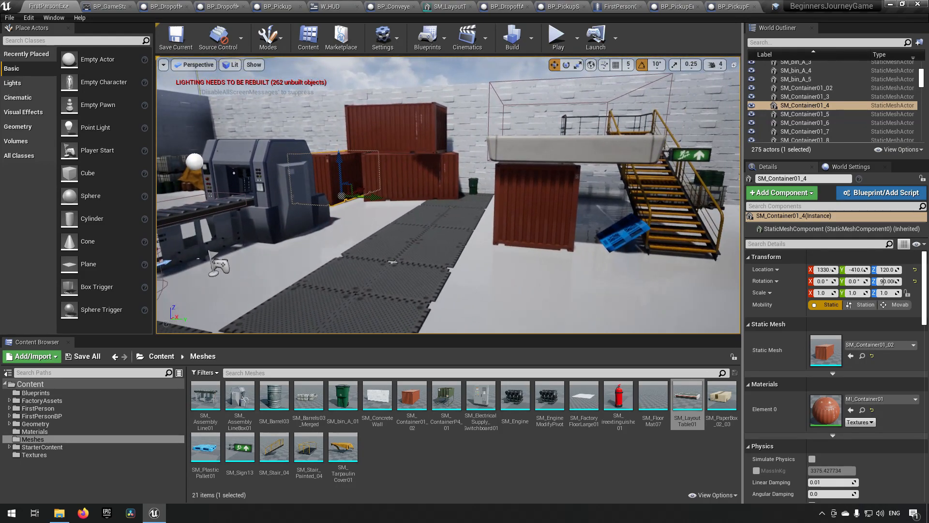
right_click_drag(448, 194, 406, 195)
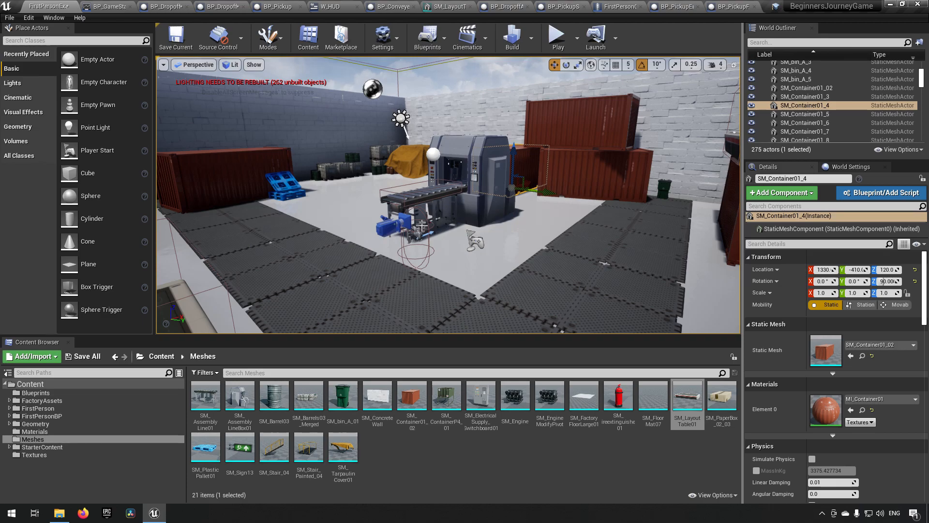
right_click_drag(646, 232, 570, 244)
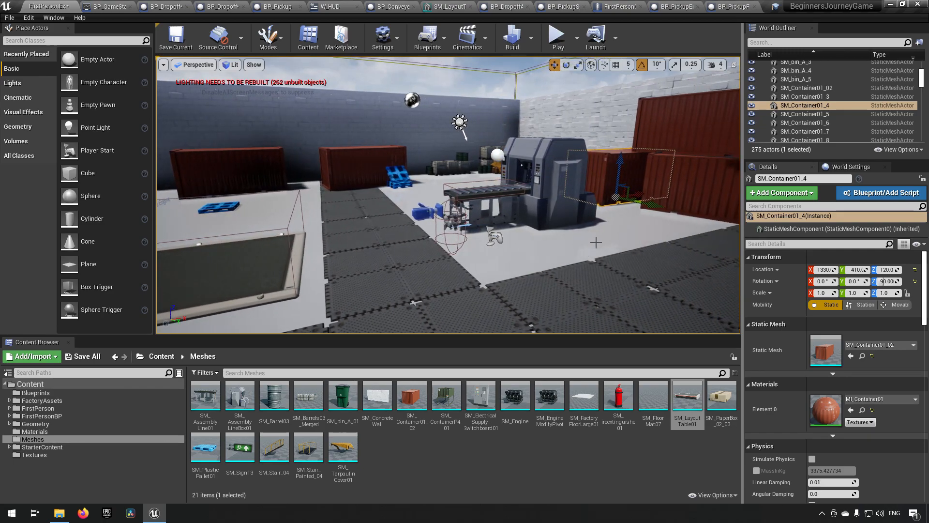
Select the BP_DropoffAreaBlue actor beside the floor mats.
right_click_drag(588, 237, 532, 239)
key("w")
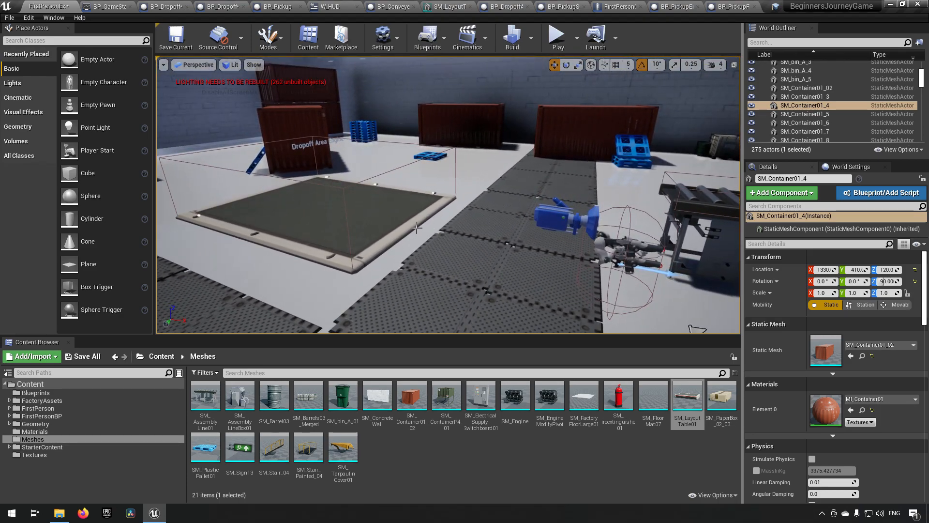
left_click(296, 252)
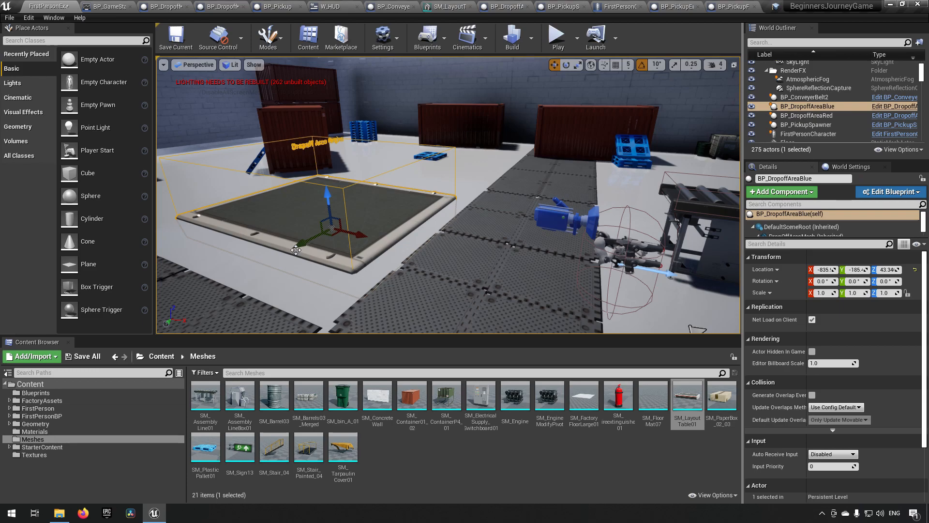
right_click_drag(419, 230, 402, 213)
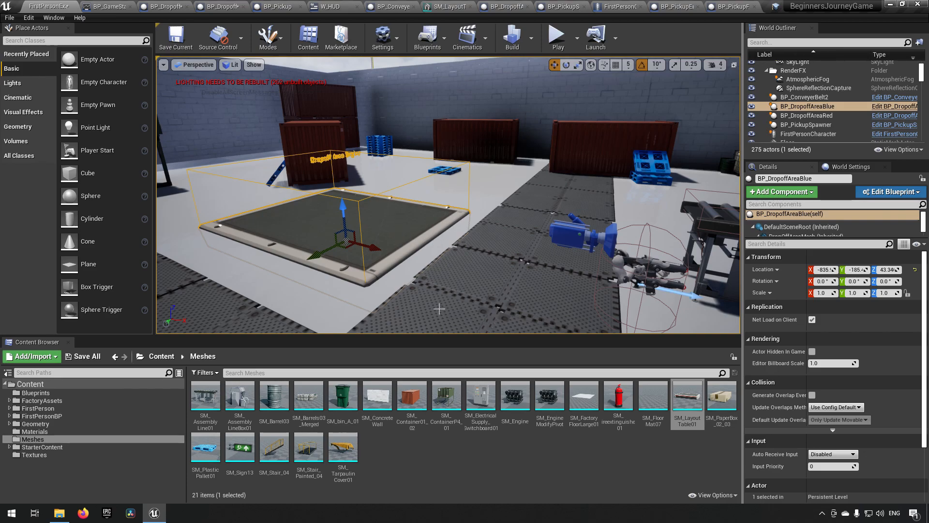
Open the SM_LayoutTable01 mesh in a separate floating window over the level editor and select its collision box.
left_click(695, 409)
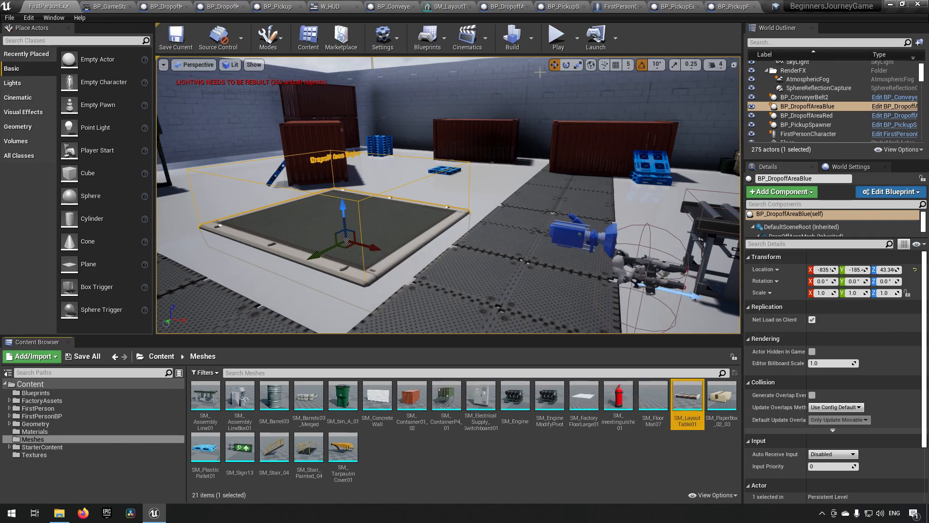
left_click(447, 8)
left_click_drag(438, 6, 567, 295)
left_click(53, 6)
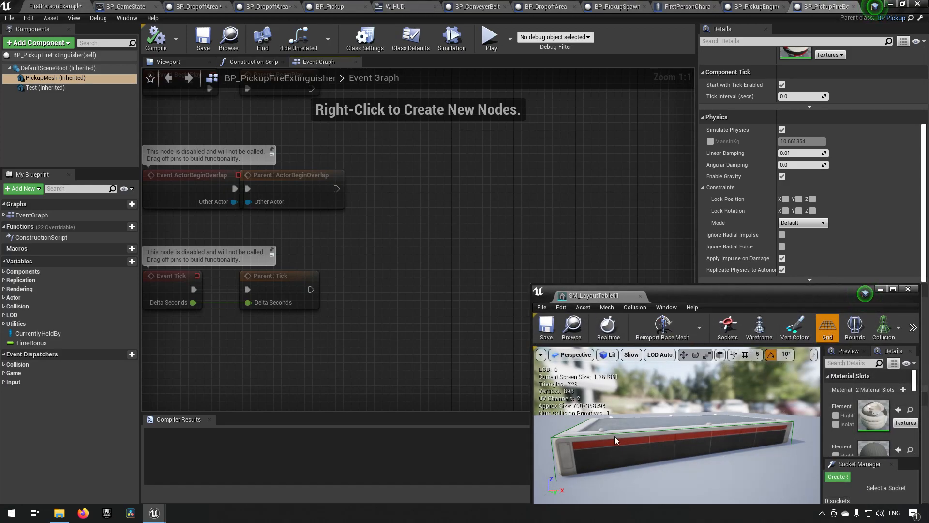
left_click(62, 6)
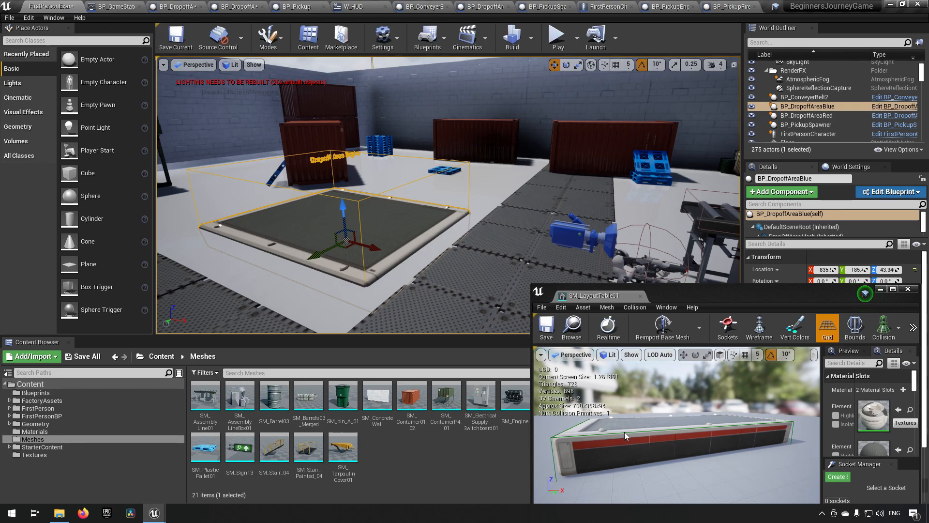
left_click(655, 430)
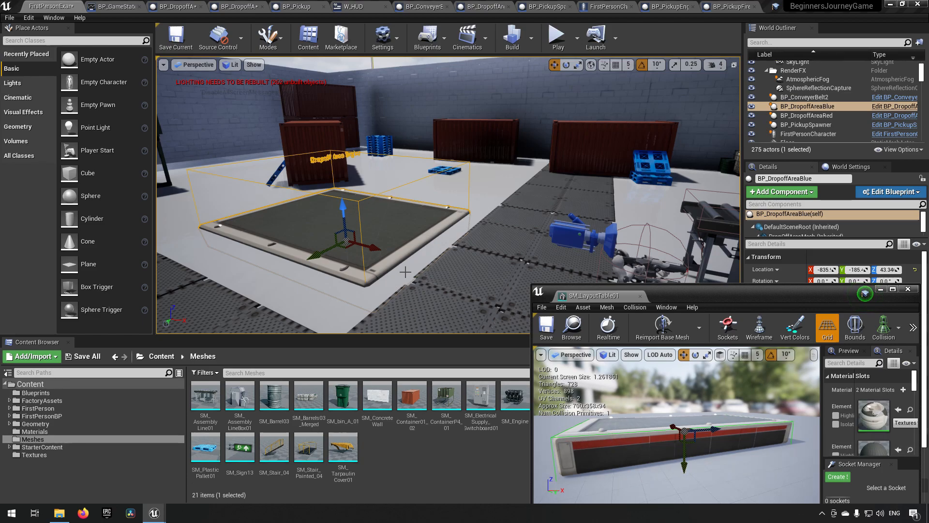
Play-test the level by carrying a fire extinguisher to the drop-off area, and stop the play session.
right_click_drag(521, 225, 578, 221)
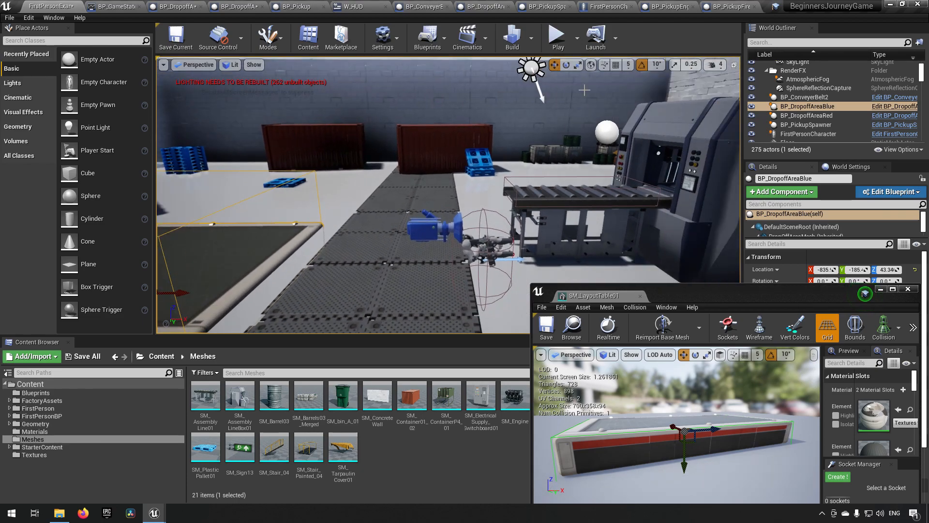
left_click(555, 43)
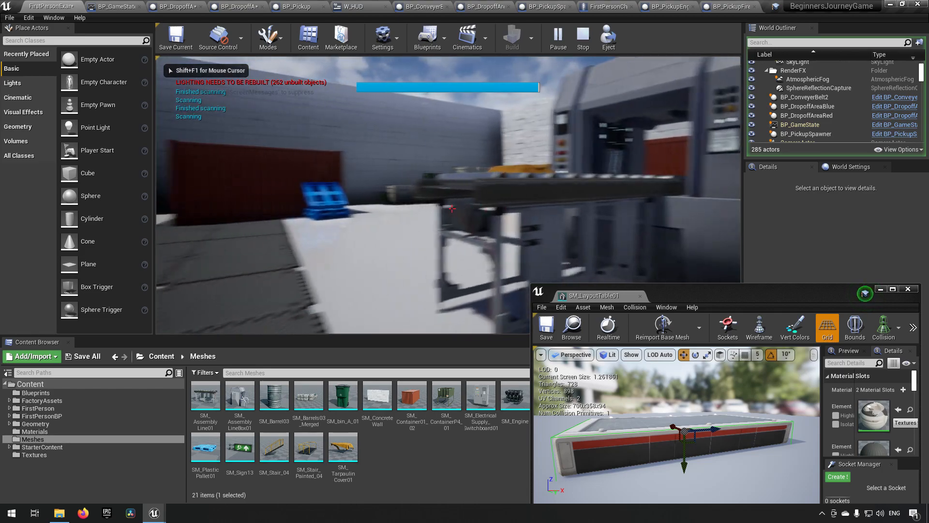
key("a")
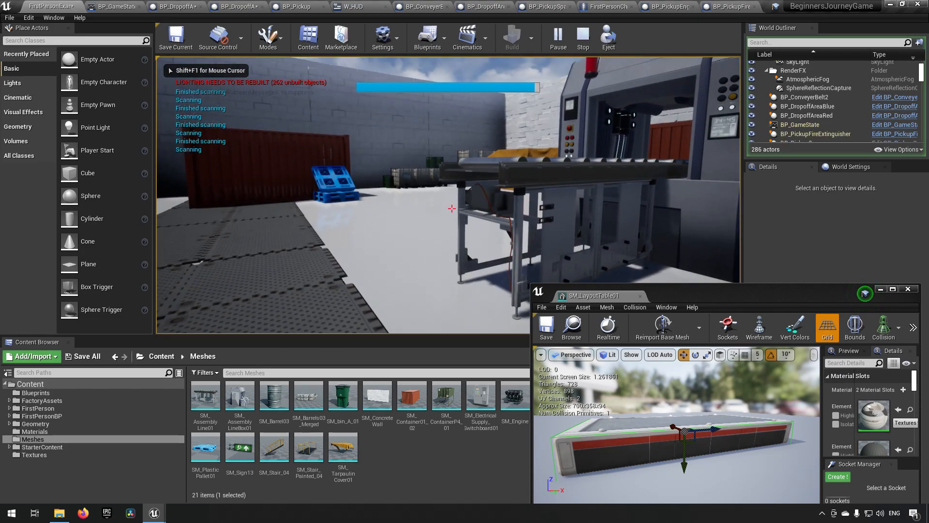
key("w")
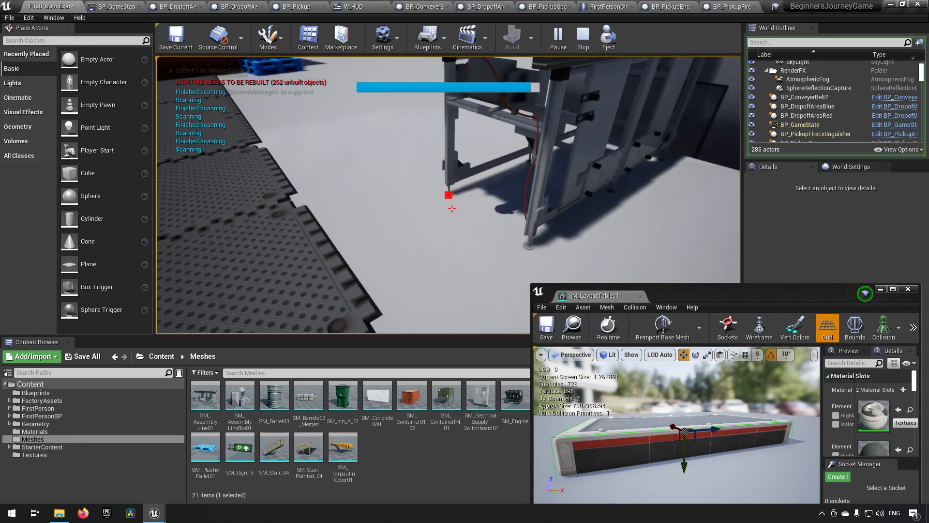
key("w")
key("e")
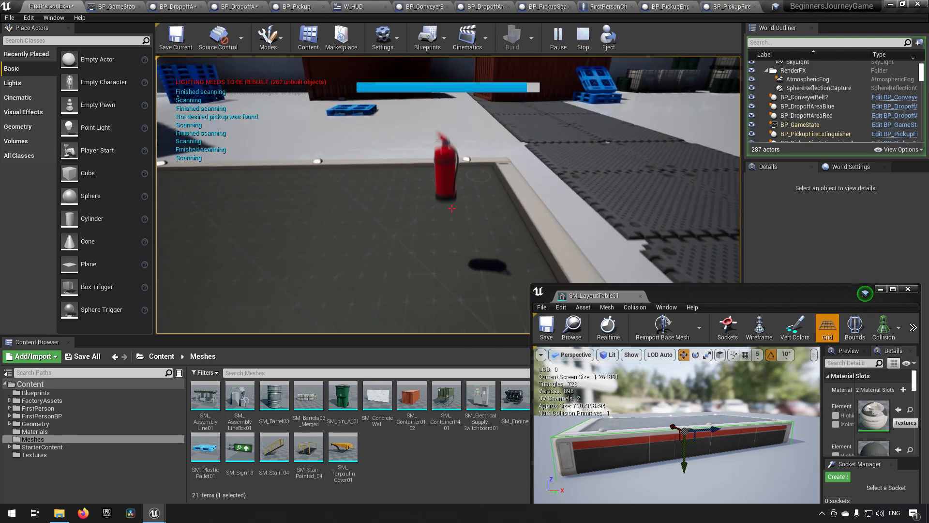
key("s")
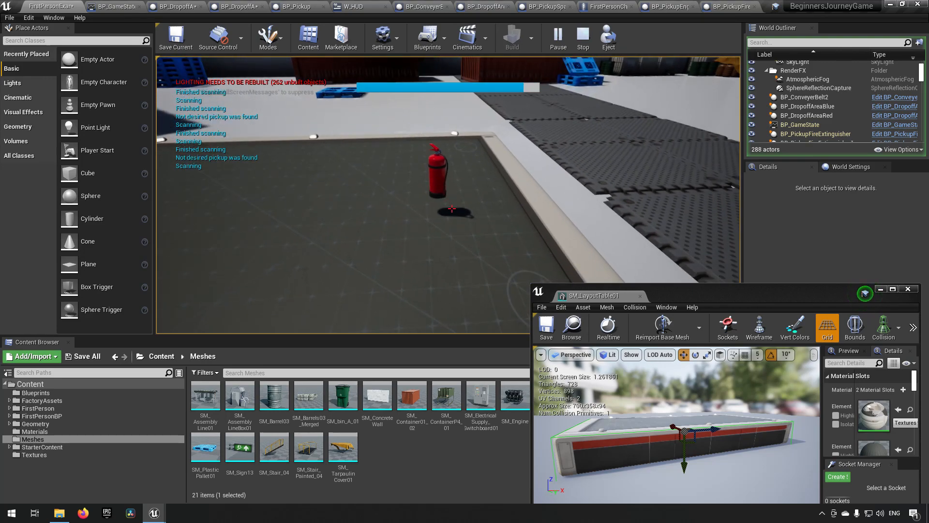
key("d")
key("d")
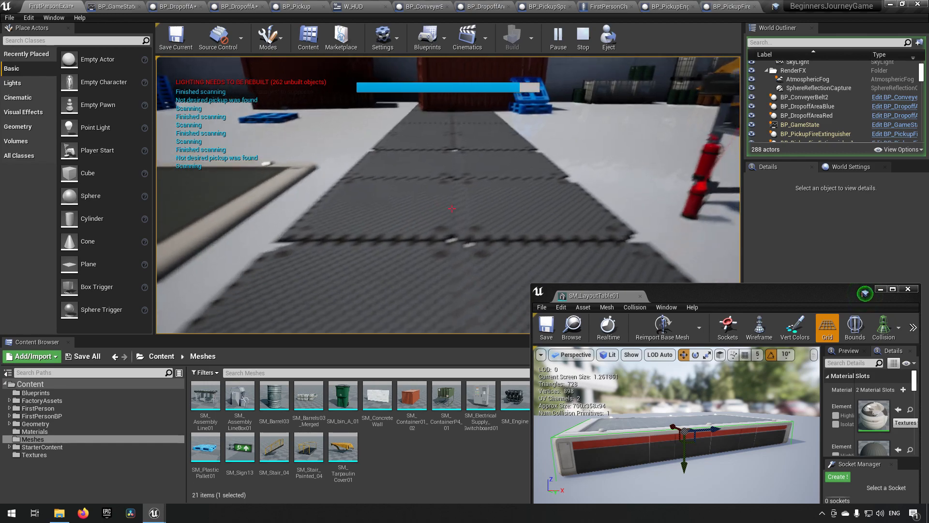
key("Escape")
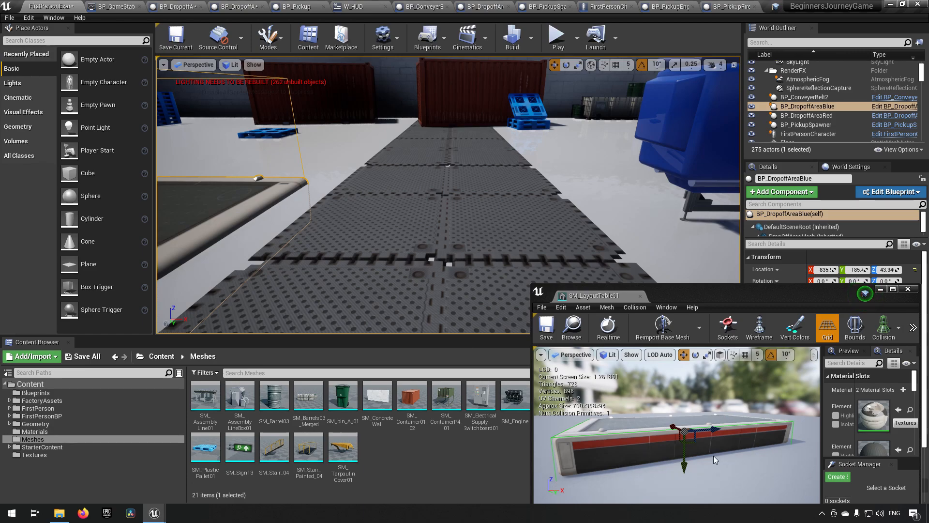
Nudge the collision box of SM_LayoutTable01, inspect it in the maximized mesh editor, and return the editor to a small floating window.
mouse_move(684, 466)
left_mouse_down()
mouse_move(684, 485)
mouse_move(676, 466)
left_mouse_up()
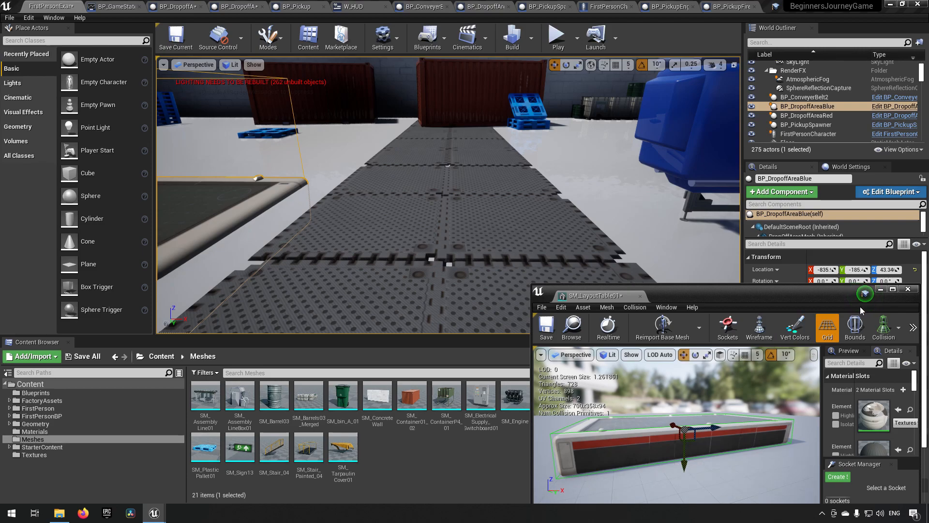
left_click(892, 290)
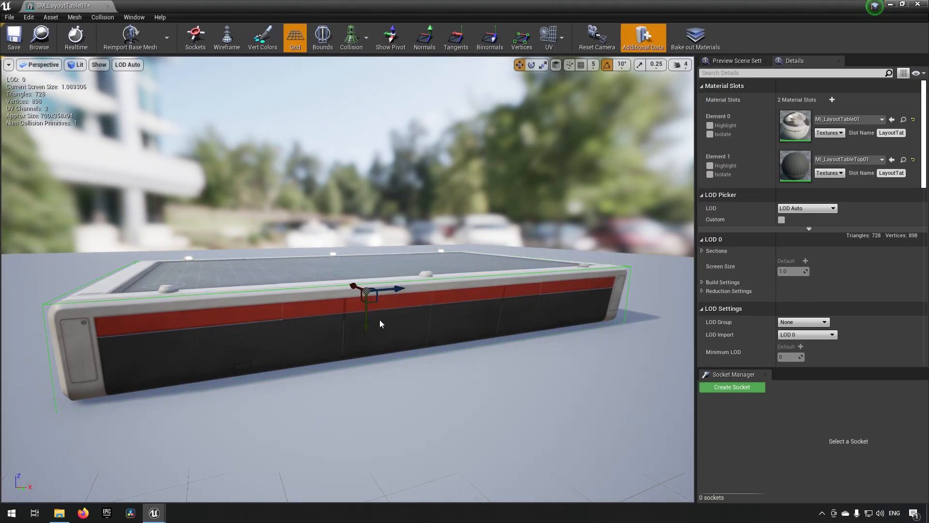
middle_click_drag(374, 323, 532, 324)
right_click_drag(374, 323, 437, 307)
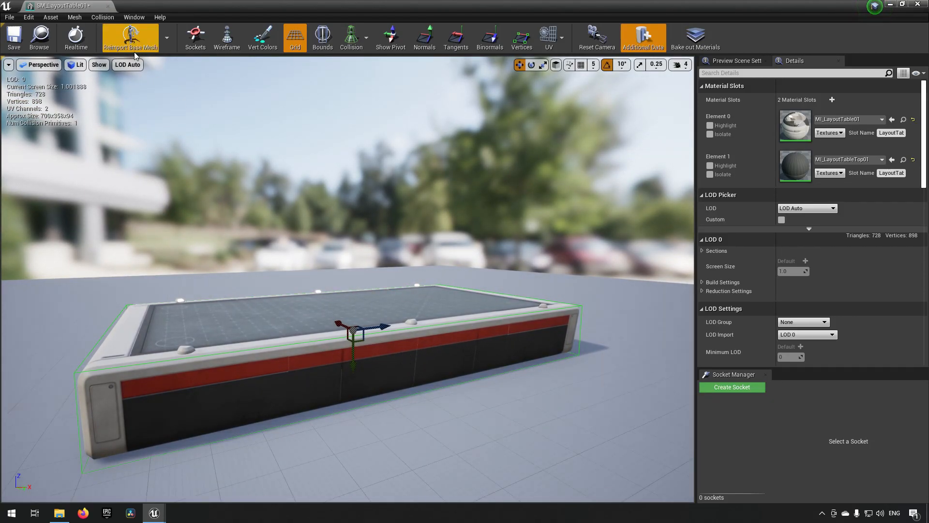
left_click_drag(68, 7, 588, 298)
Focus on BP_DropoffAreaBlue and inspect it with the level viewport in Unlit mode.
key("f")
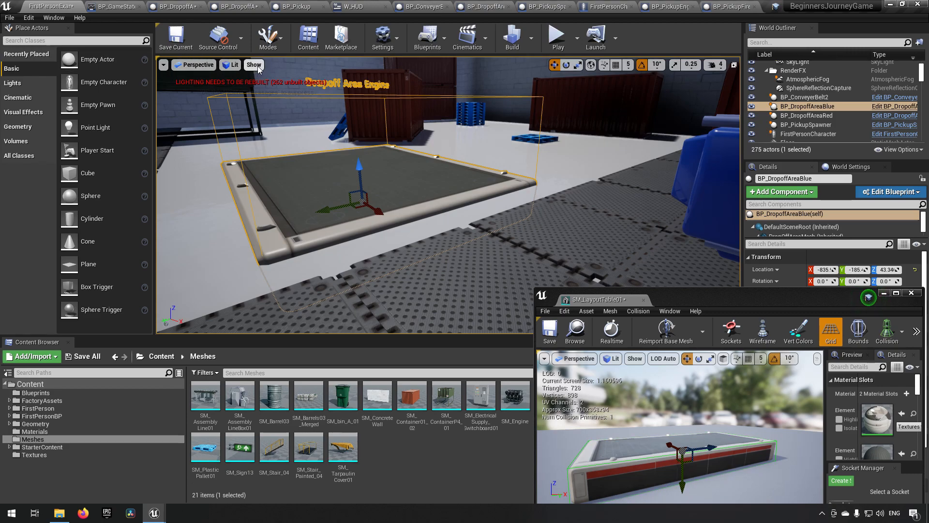
left_click(231, 65)
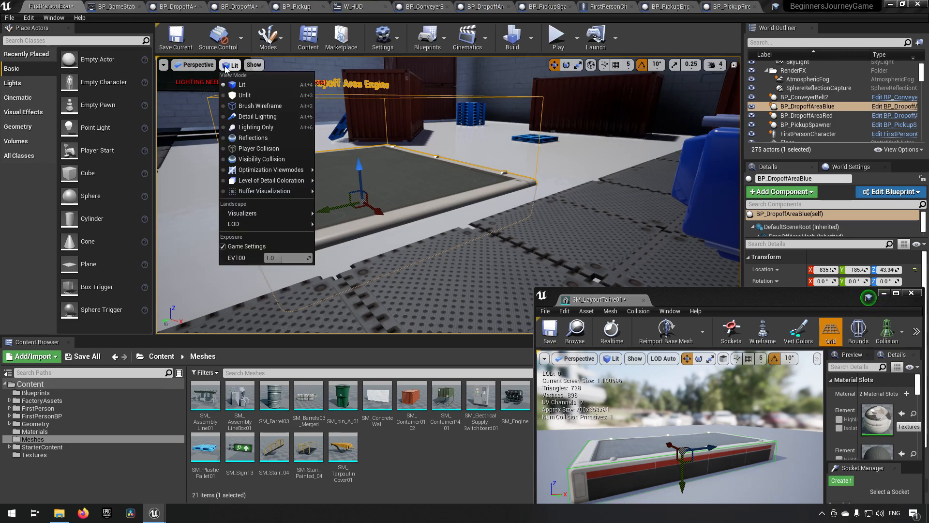
left_click(250, 95)
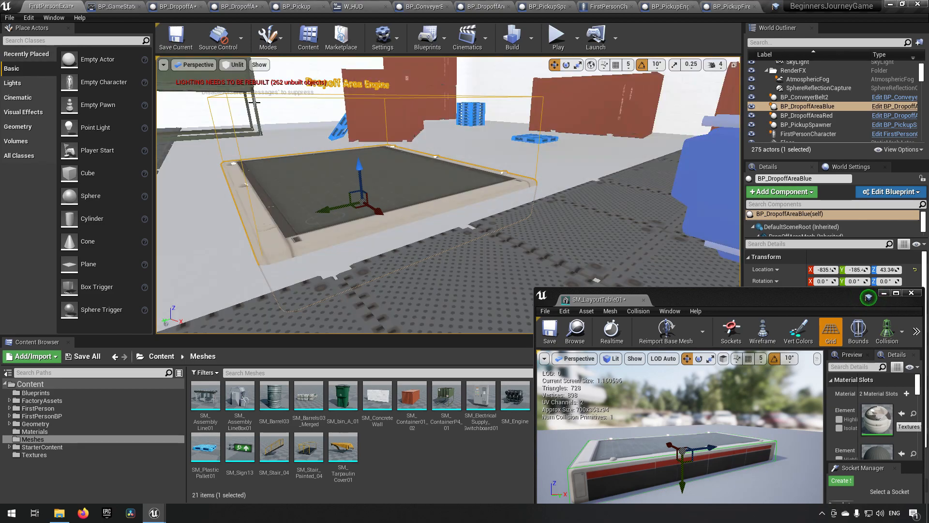
right_click_drag(412, 164, 390, 193)
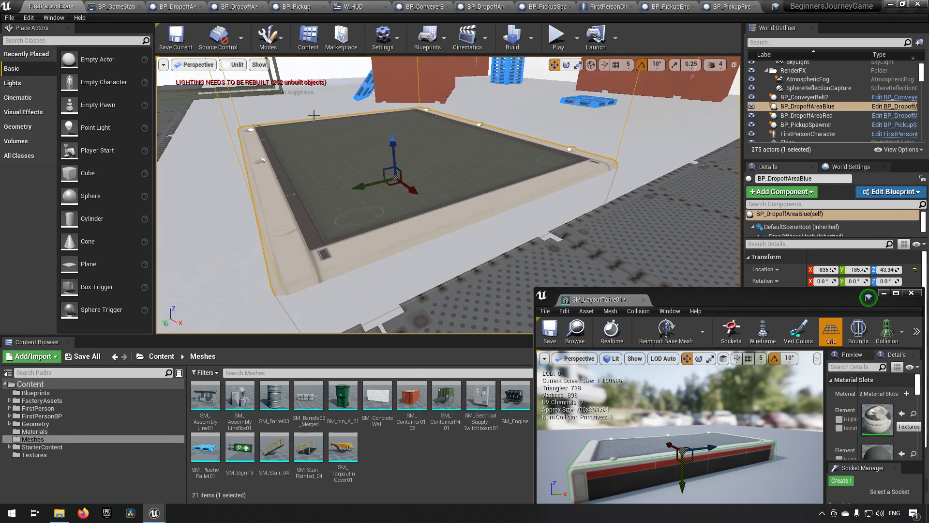
Switch the level viewport to Player Collision mode and inspect the drop-off area's collision shape.
left_click(236, 65)
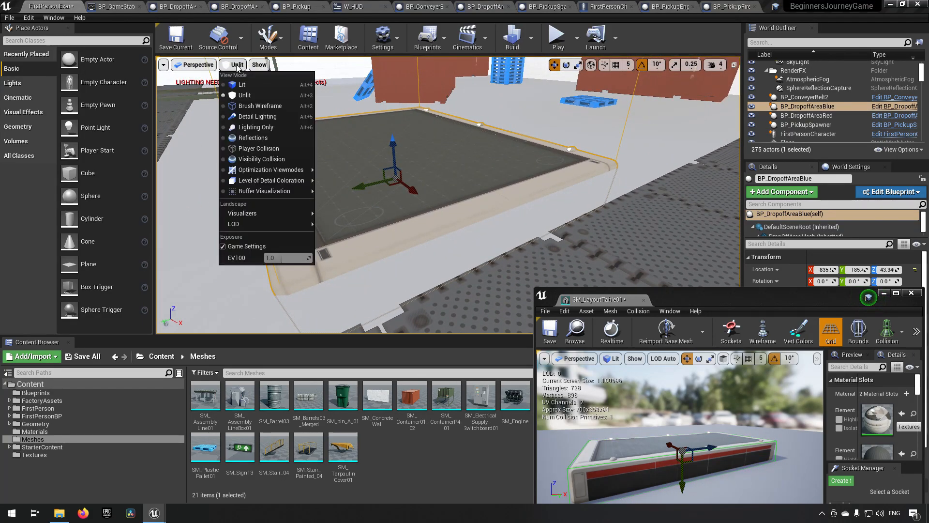
left_click(237, 149)
right_click_drag(569, 186, 532, 168)
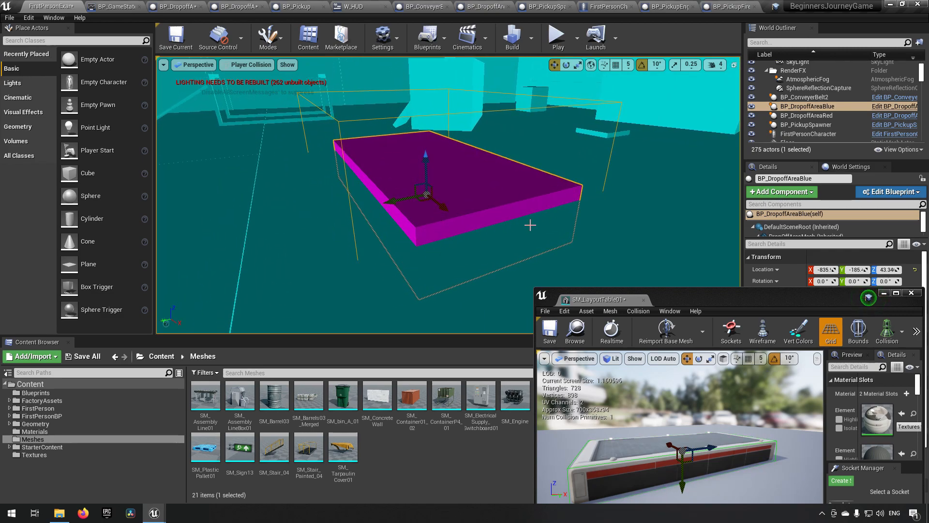
Return the level viewport to Lit mode and inspect the blue drop-off area's table.
right_click_drag(503, 222, 371, 216)
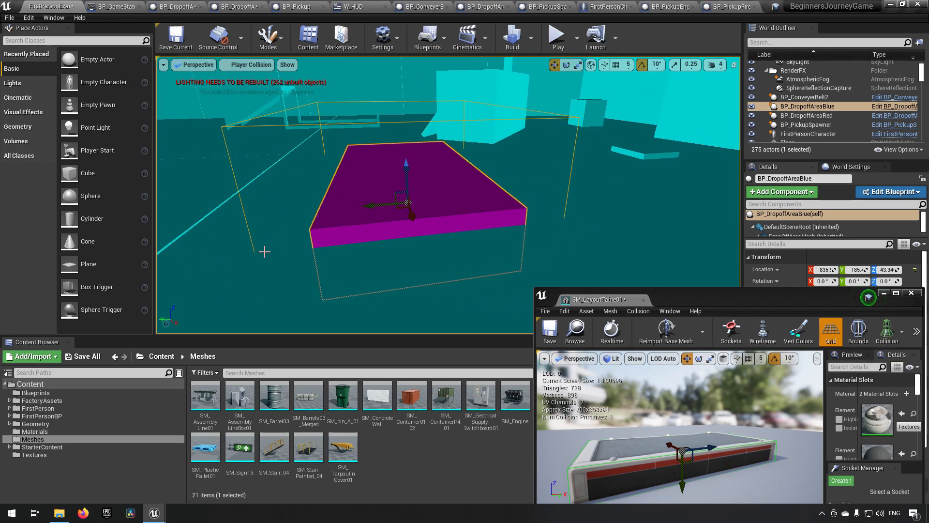
mouse_move(462, 253)
right_mouse_down()
mouse_move(446, 251)
mouse_move(463, 253)
right_mouse_up()
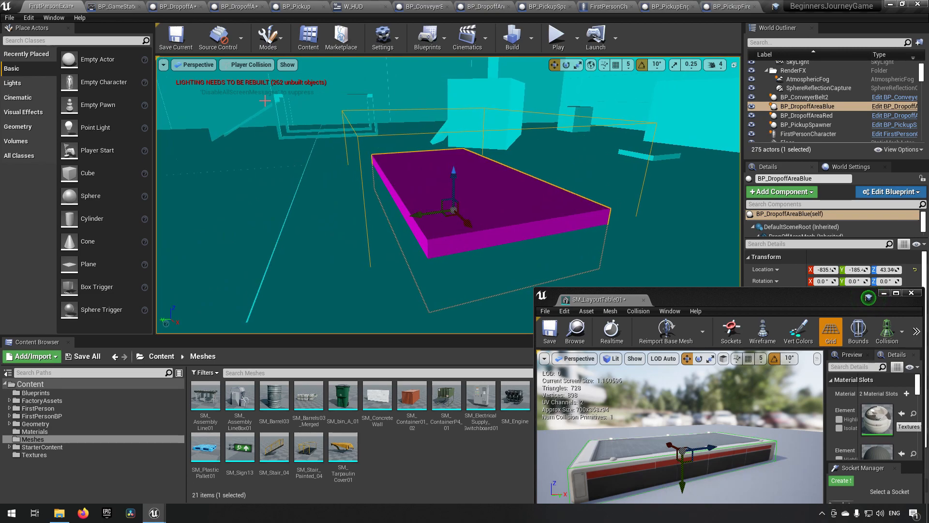
left_click(254, 65)
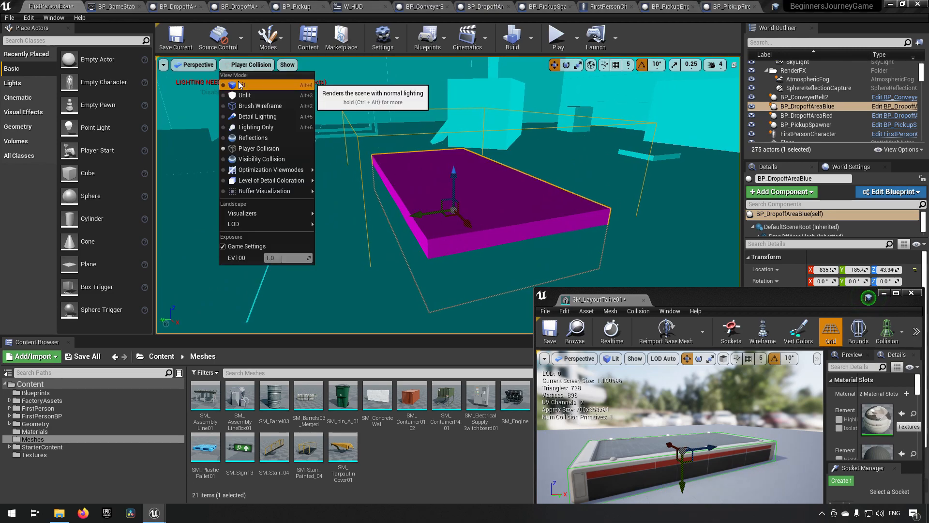
left_click(242, 85)
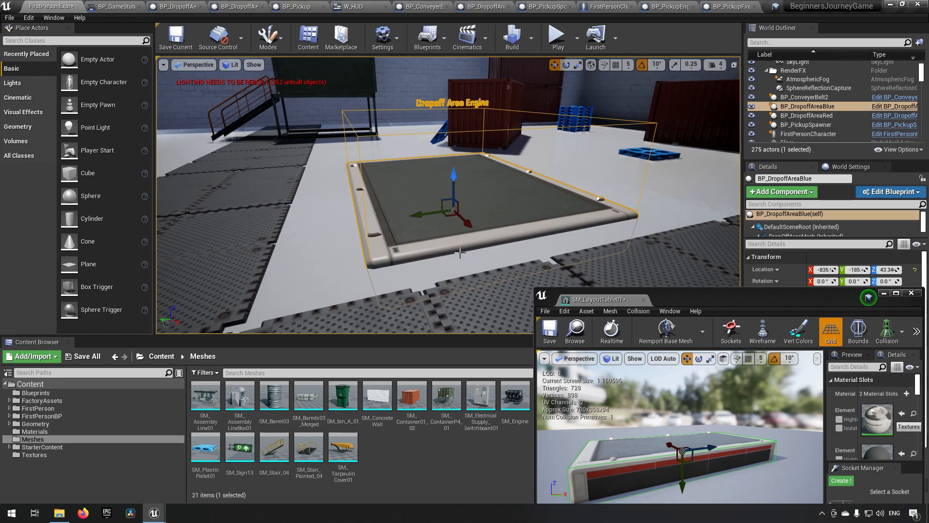
right_click_drag(446, 94, 465, 266)
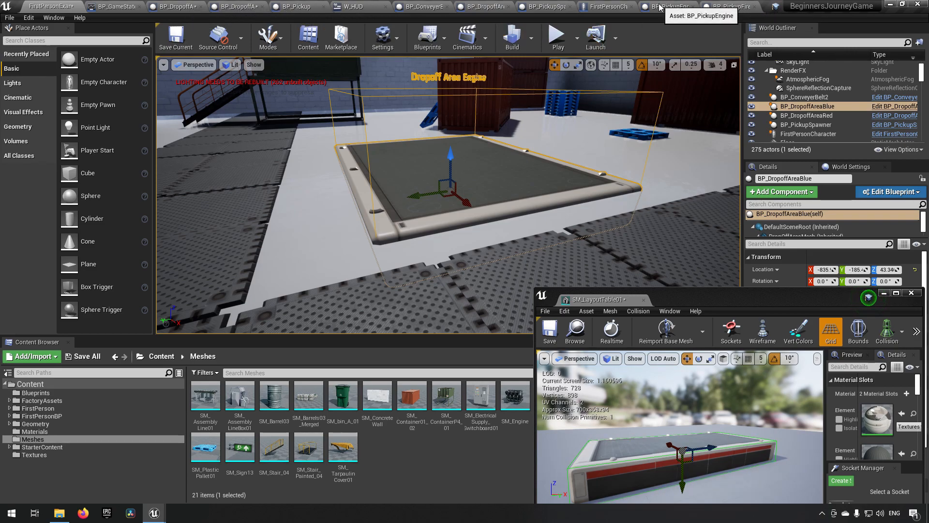
Move the BP_DropoffArea editor into the floating window beside SM_LayoutTable01 and bring the level back in the main window.
left_click_drag(481, 6, 640, 305)
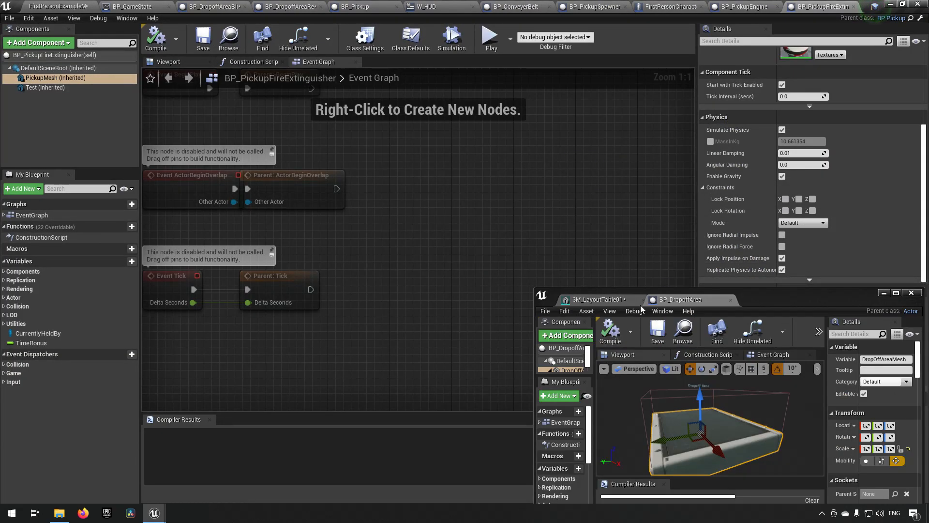
left_click(128, 6)
left_click(58, 6)
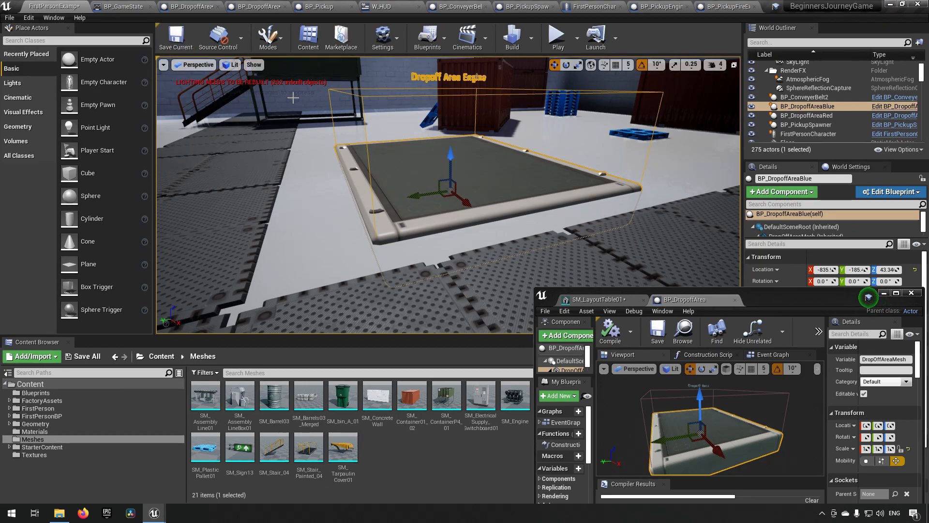
Switch the level viewport to Player Collision mode and widen the floating editor window.
left_click(231, 64)
mouse_move(243, 167)
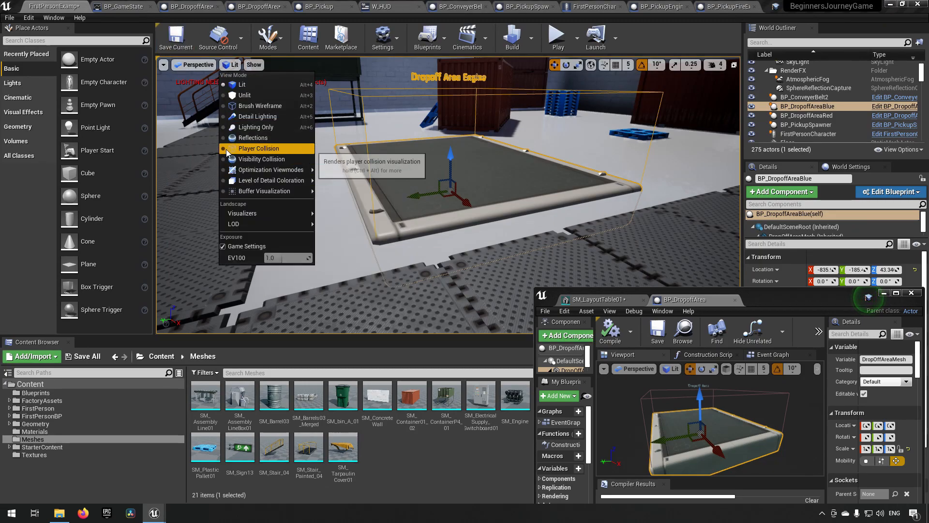
left_click(258, 148)
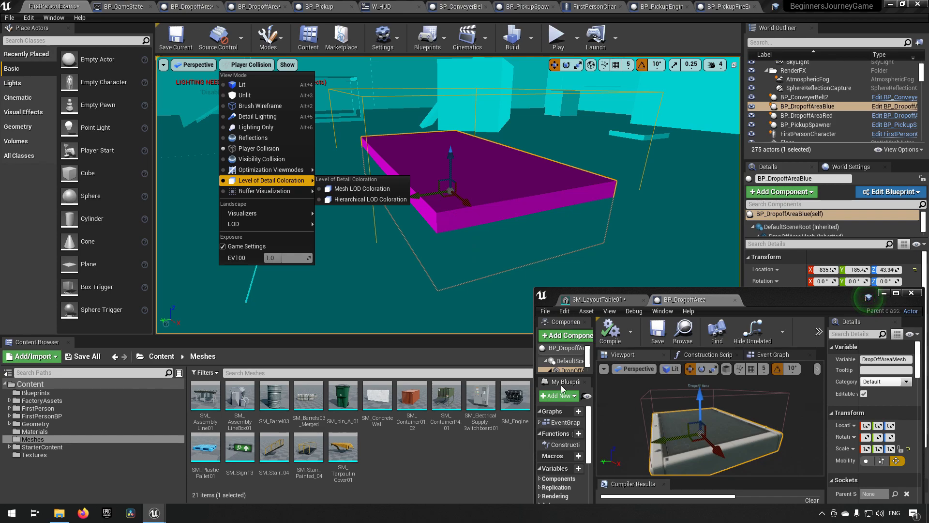
left_click(766, 301)
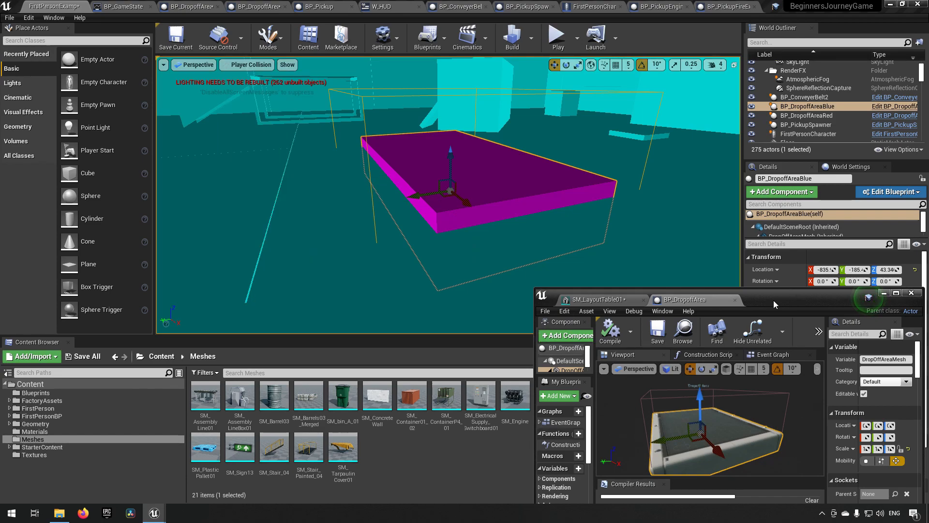
left_click_drag(537, 422, 386, 411)
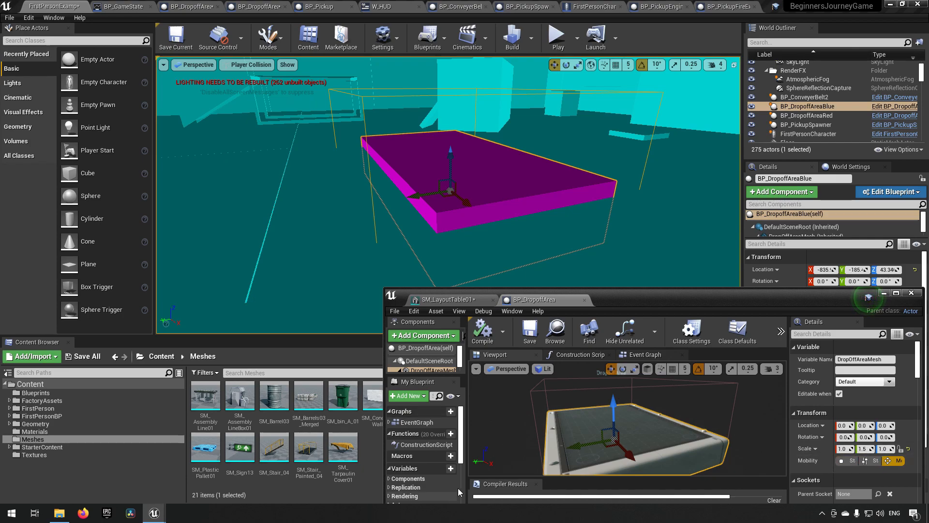
Try a Y scale of 1.0 on DropOffAreaMesh, restore it to 1.5, and save BP_DropoffArea.
left_click(866, 448)
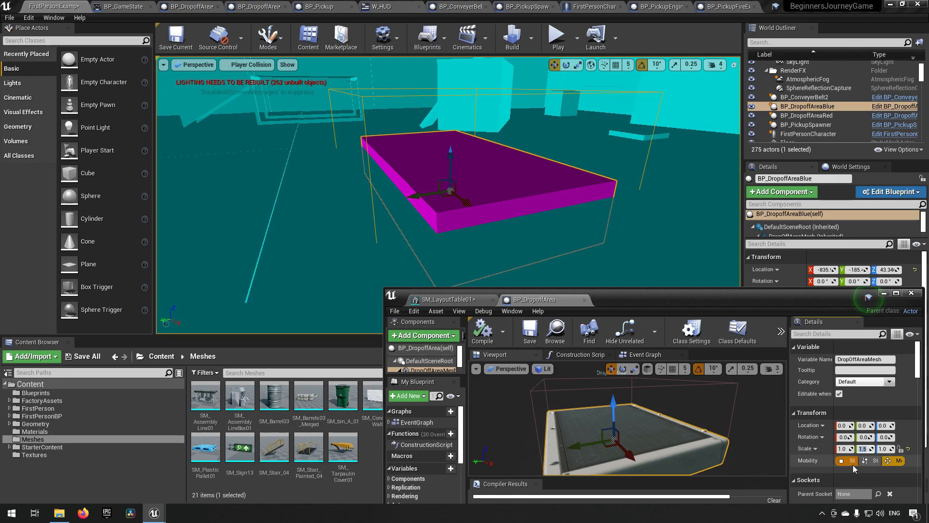
type("1")
key("Return")
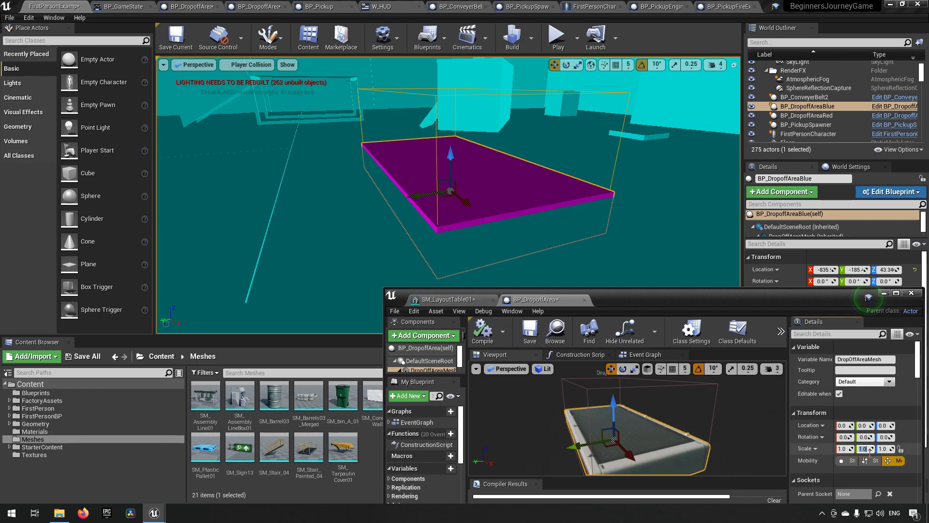
type("1")
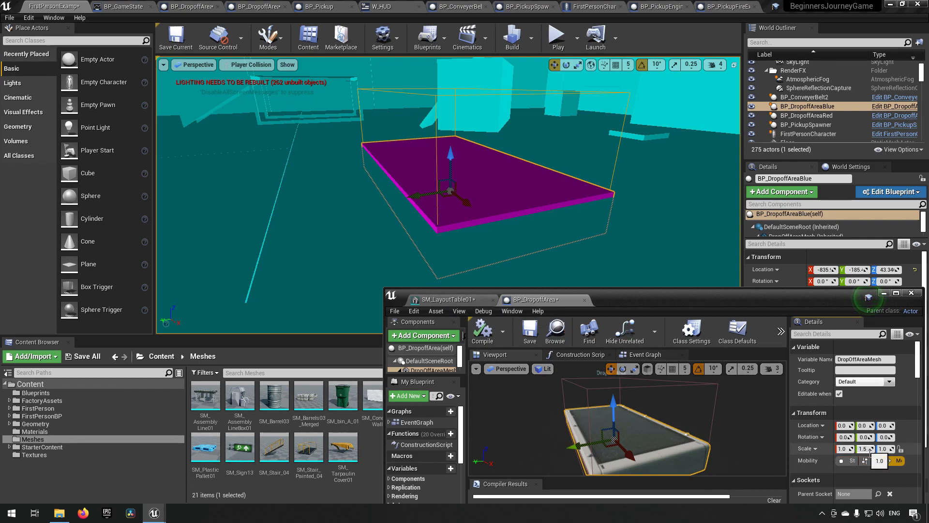
key("Return")
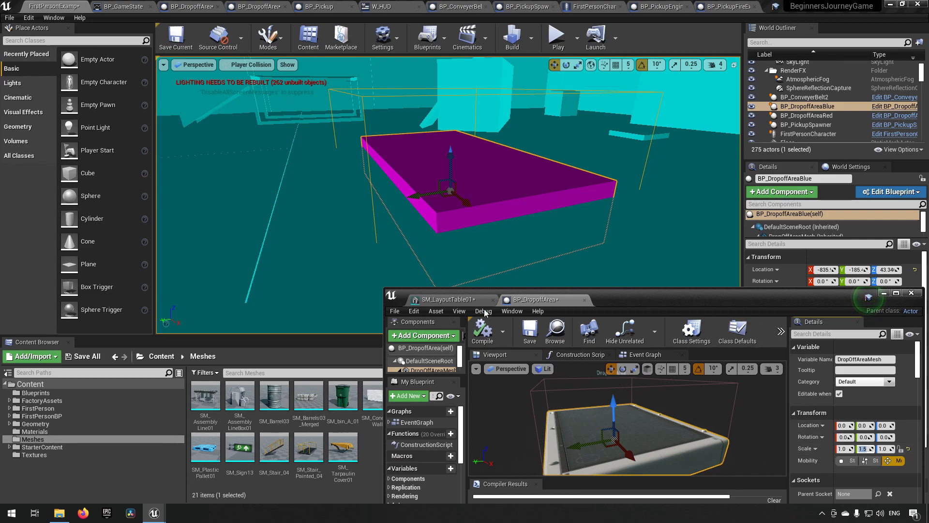
left_click(524, 338)
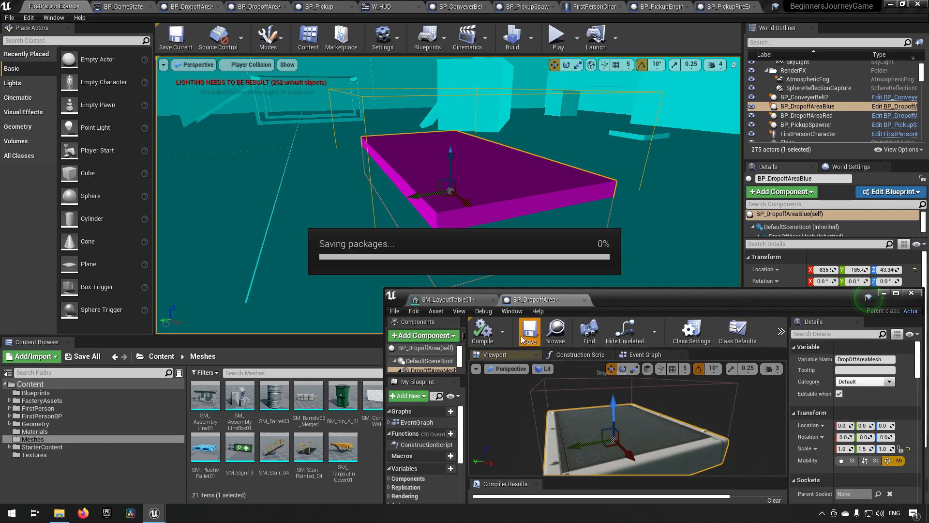
Maximize the SM_LayoutTable01 mesh editor and examine how the collision box fits around the table.
left_click(453, 300)
right_click_drag(666, 404, 640, 431)
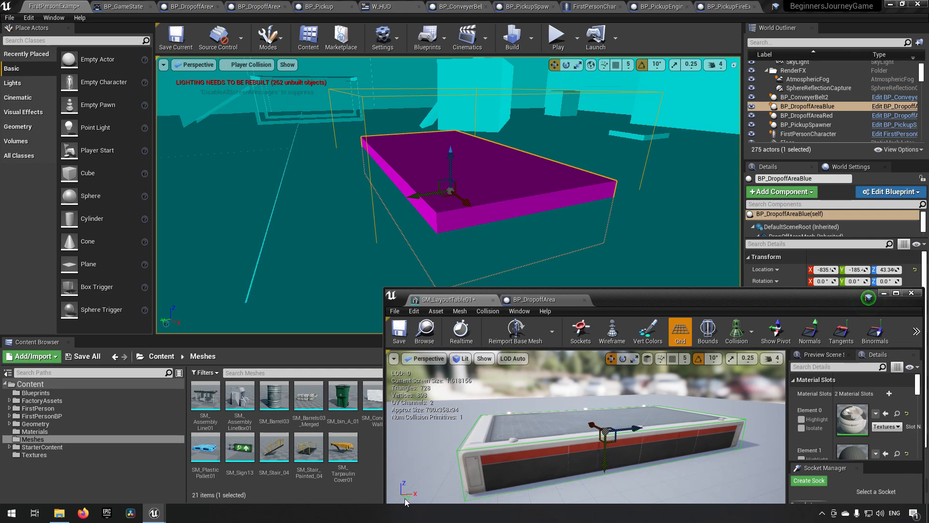
left_click(896, 293)
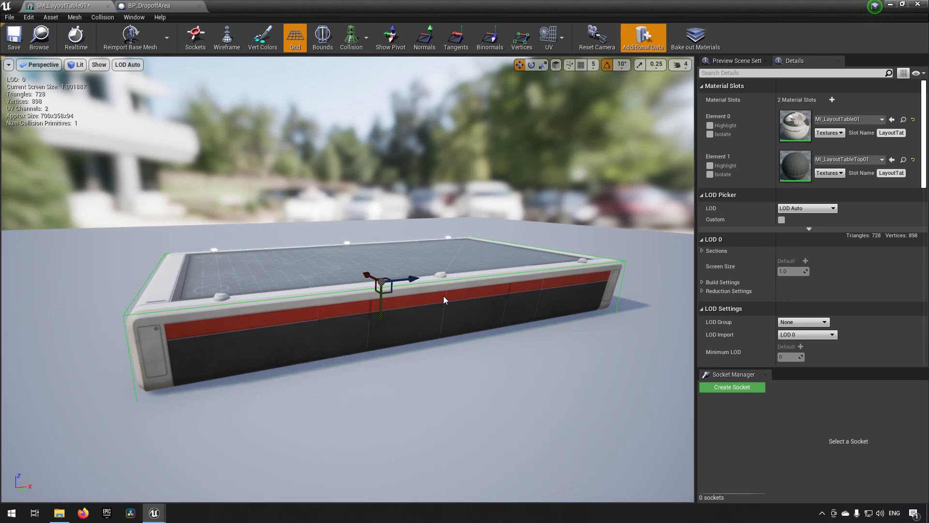
right_click_drag(348, 279, 410, 326)
mouse_move(343, 317)
right_mouse_down()
mouse_move(319, 317)
mouse_move(344, 317)
right_mouse_up()
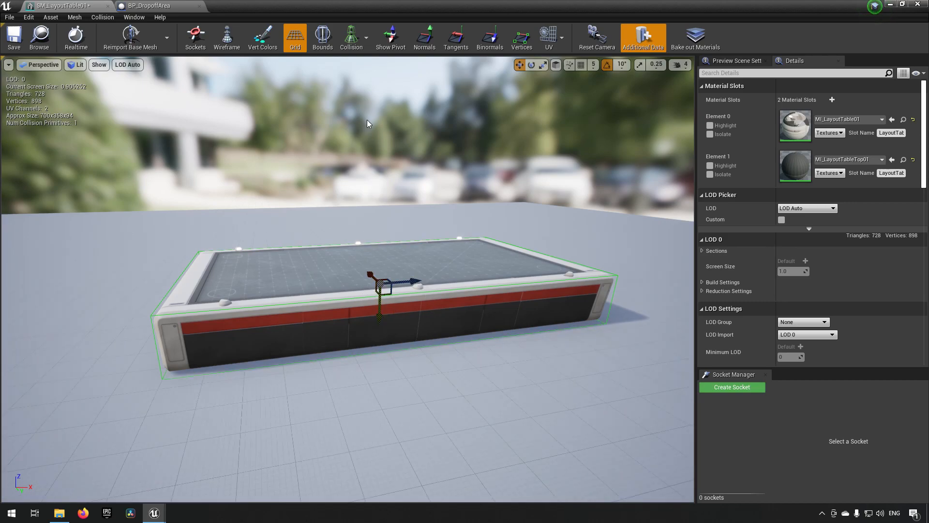
Delete SM_LayoutTable01's existing simple collision and add a new box simplified collision.
left_click(361, 41)
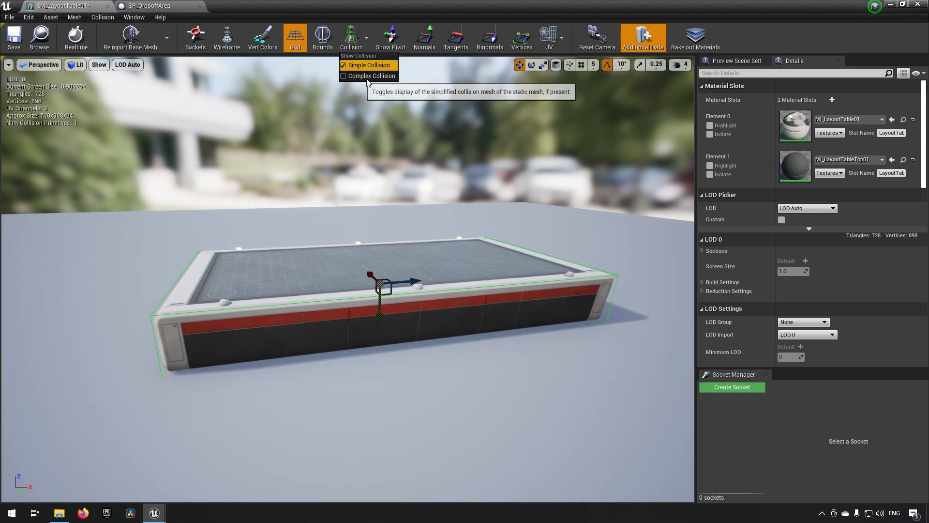
left_click(343, 299)
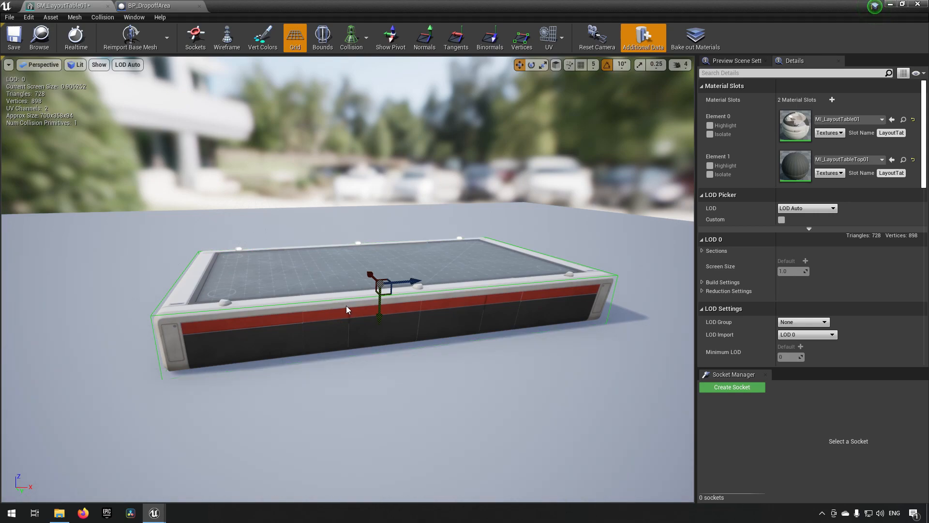
key("Delete")
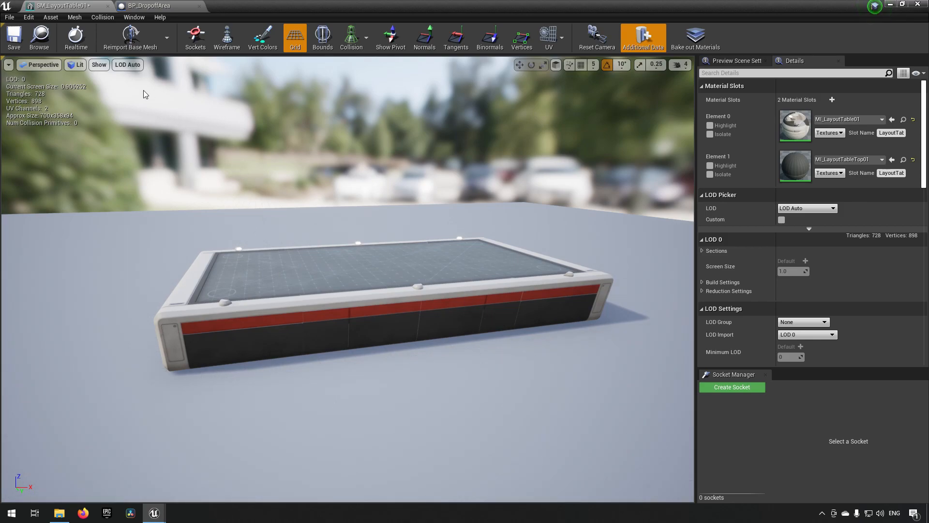
left_click(108, 19)
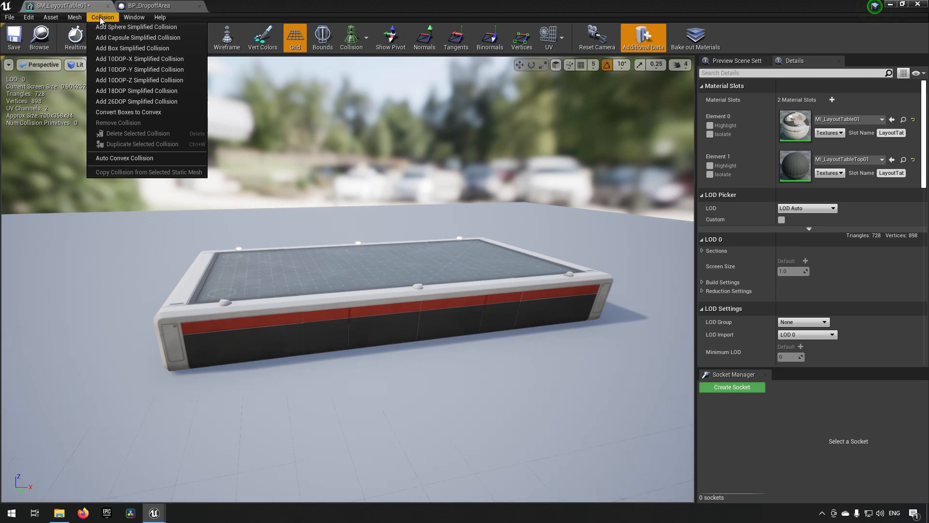
left_click(130, 50)
Lower the new collision box slightly along Z and save SM_LayoutTable01.
right_click_drag(305, 320, 369, 288)
key("w")
key("s")
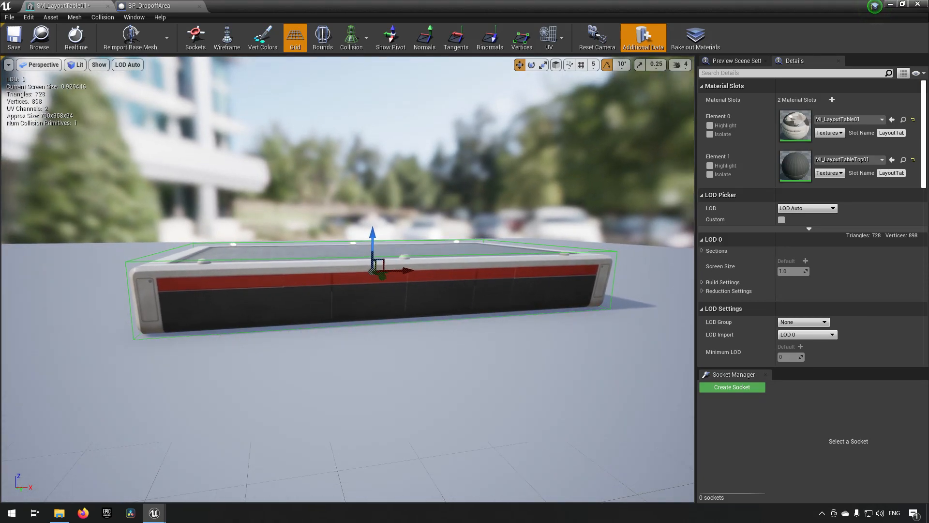
right_click_drag(377, 245, 387, 254)
key("a")
key("d")
key("w")
right_click_drag(319, 270, 341, 270)
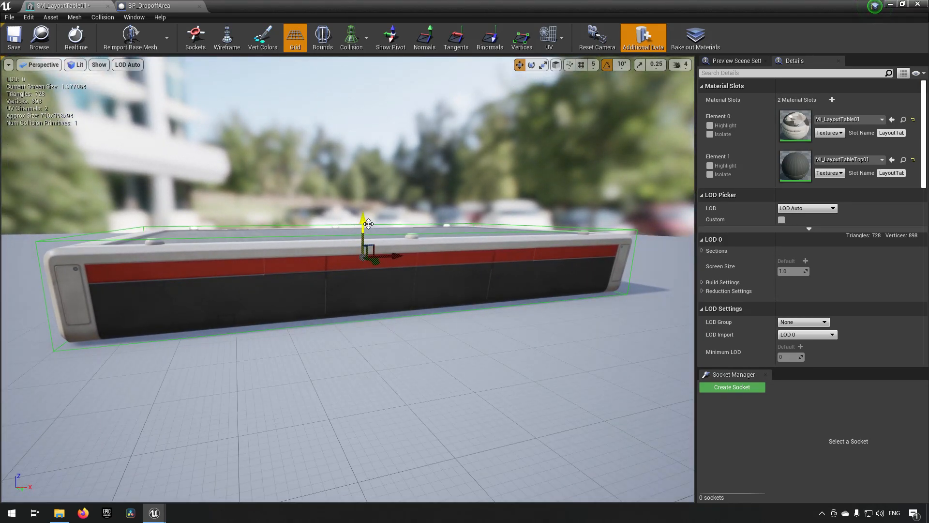
left_click_drag(365, 220, 365, 225)
left_click(14, 37)
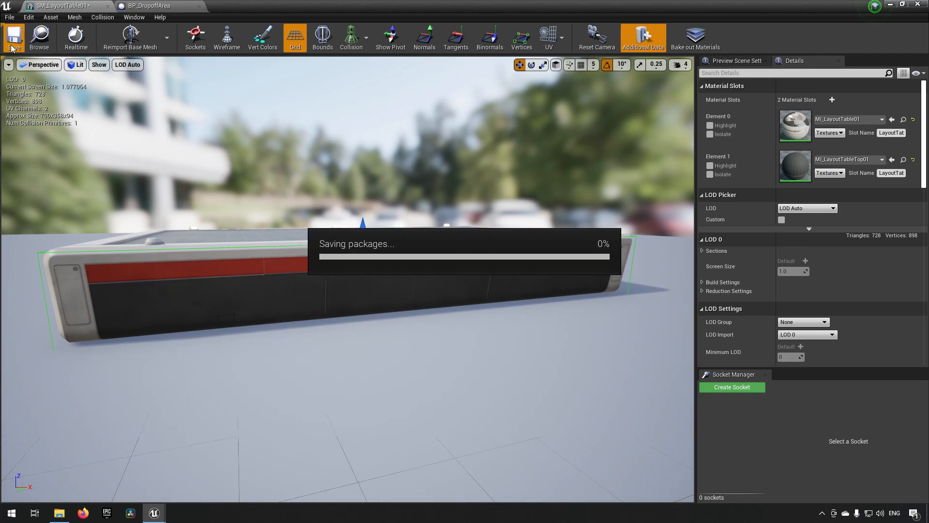
Return the mesh editor to a small floating window and inspect the drop-off area's updated collision in the level.
left_click_drag(331, 11, 635, 297)
right_click_drag(601, 182, 576, 182)
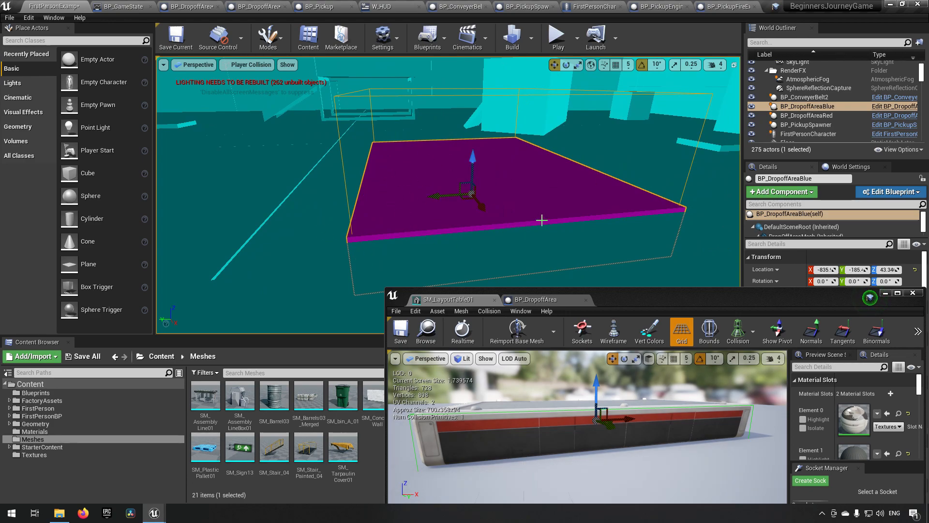
right_click_drag(583, 203, 638, 203)
right_click_drag(532, 203, 583, 203)
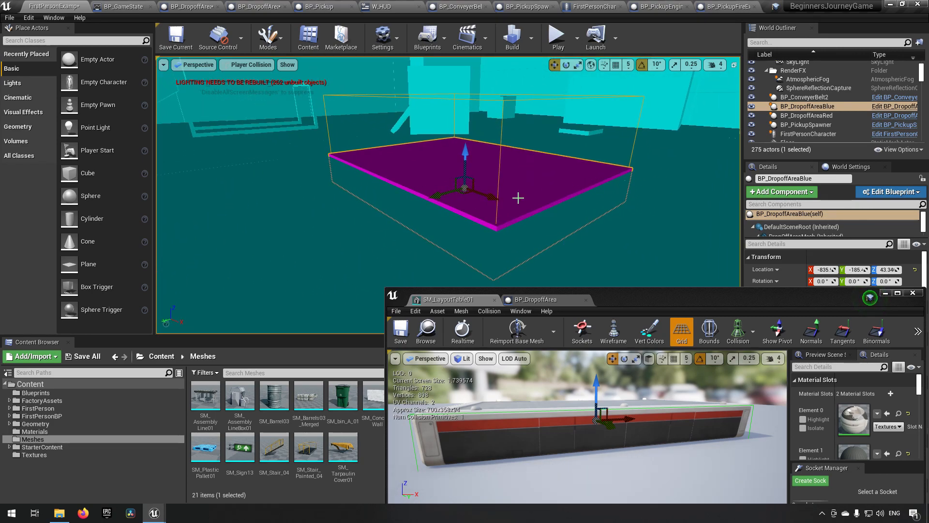
right_click_drag(542, 226, 623, 227)
Dock the SM_LayoutTable01 and BP_DropoffArea editors back into the main window.
left_click(535, 299)
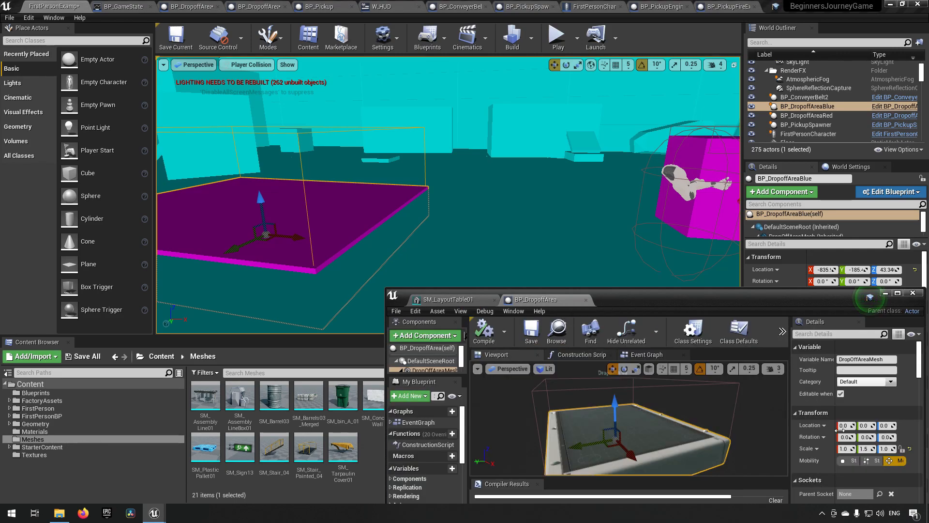
left_click_drag(862, 448, 868, 448)
left_click_drag(465, 301, 537, 7)
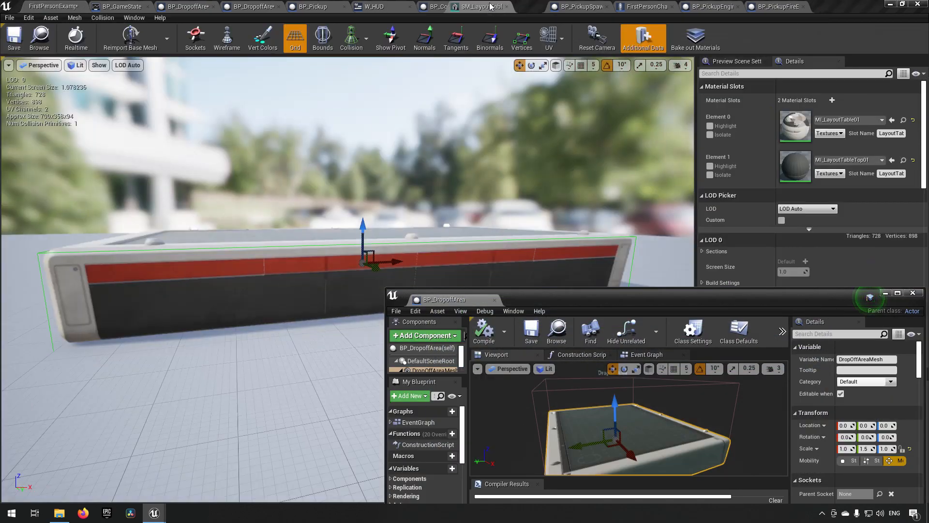
left_click_drag(444, 299, 571, 7)
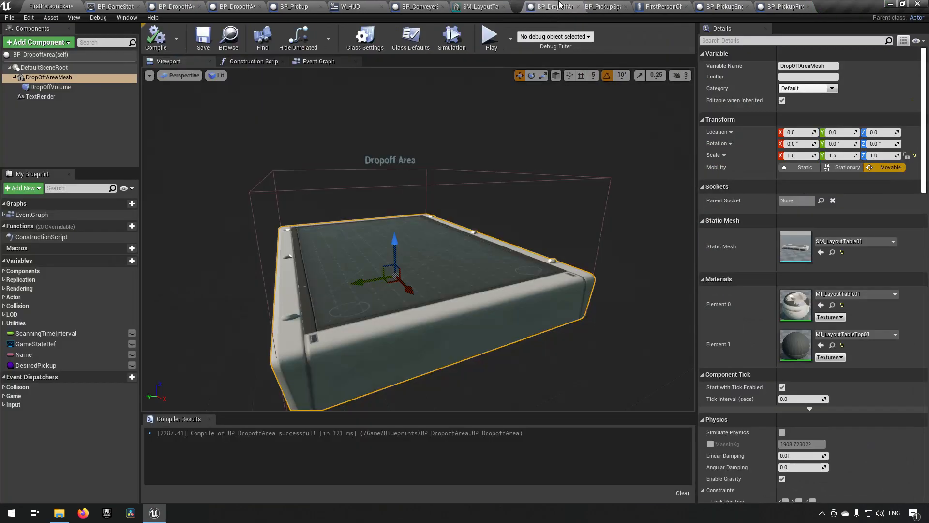
Play-test the level by carrying the fire extinguisher onto the drop-off table, and end the play session.
left_click(63, 6)
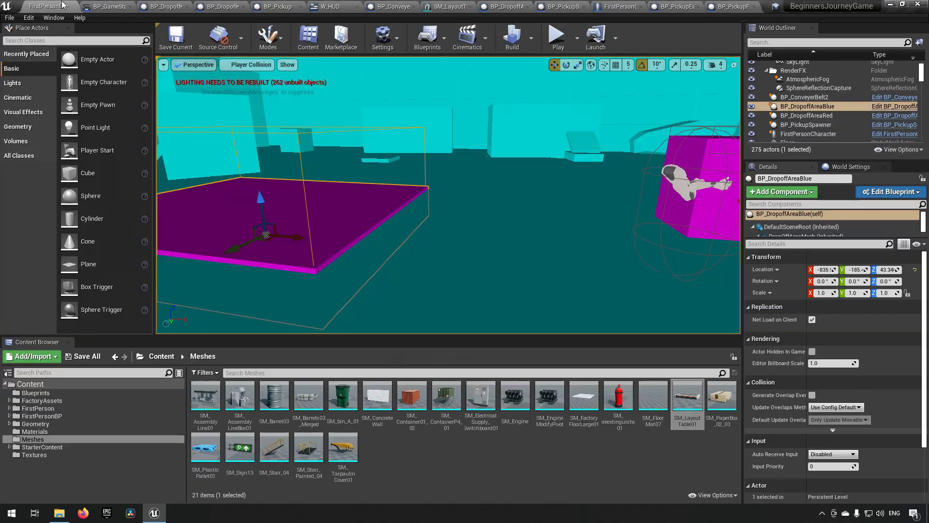
left_click(558, 39)
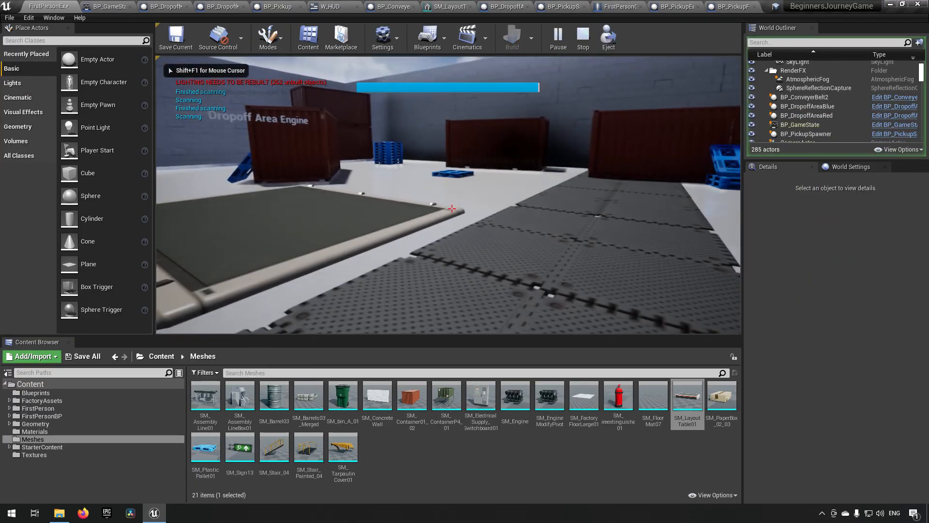
key("w")
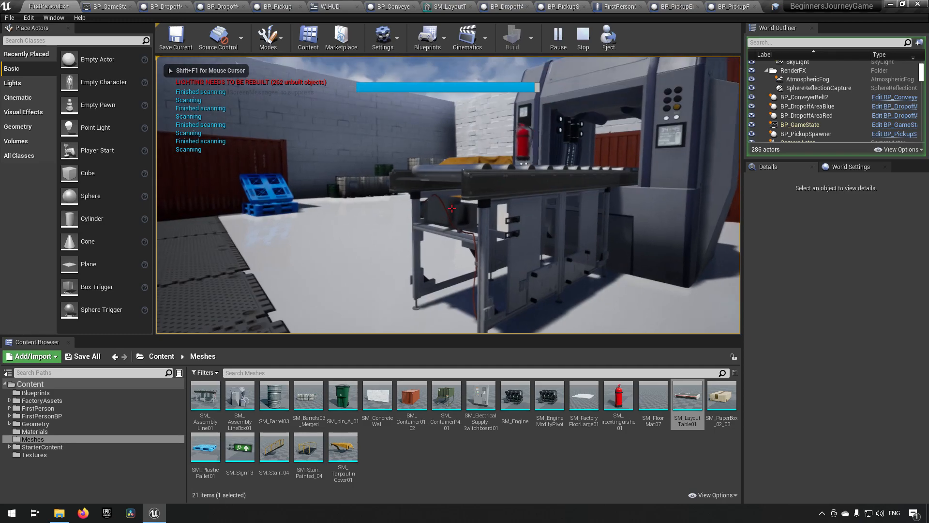
key("w")
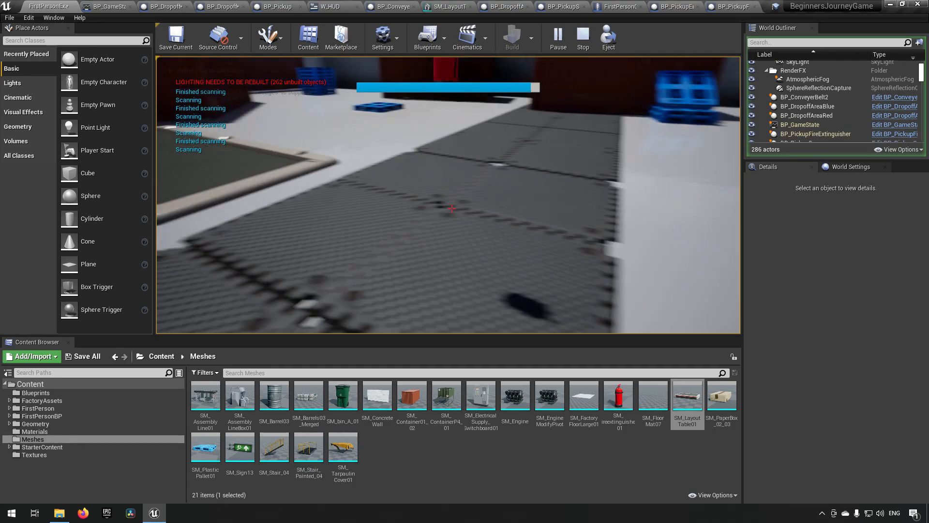
key("w")
key("e")
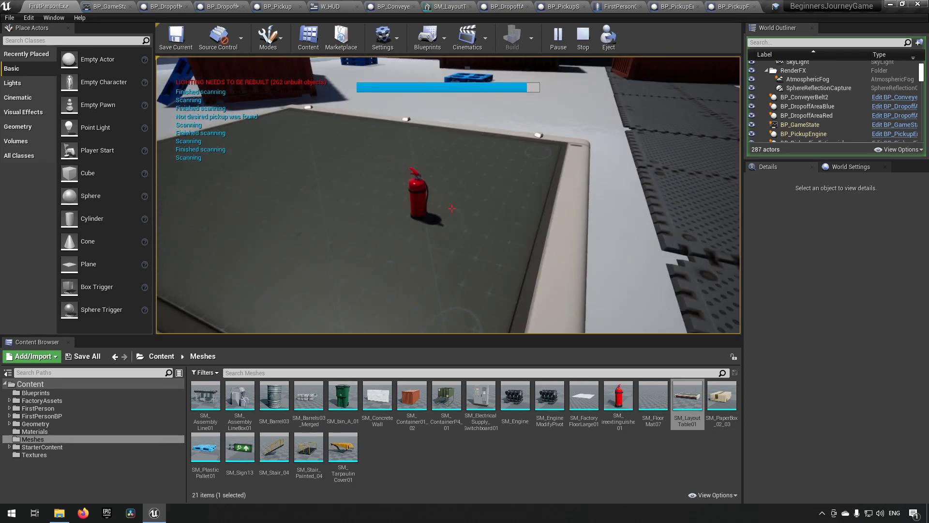
key("s")
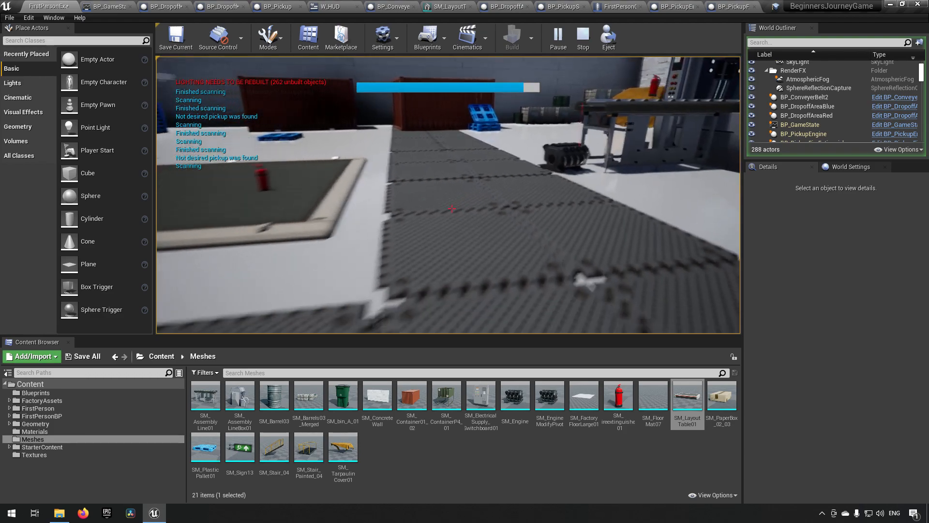
key("Escape")
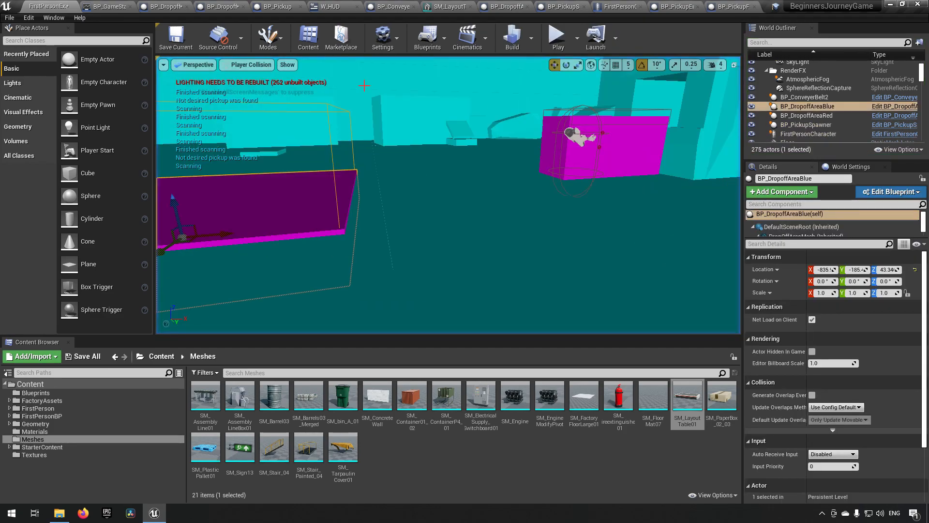
Switch the level viewport from player collision to Lit and look over the containers around the room.
left_click(260, 65)
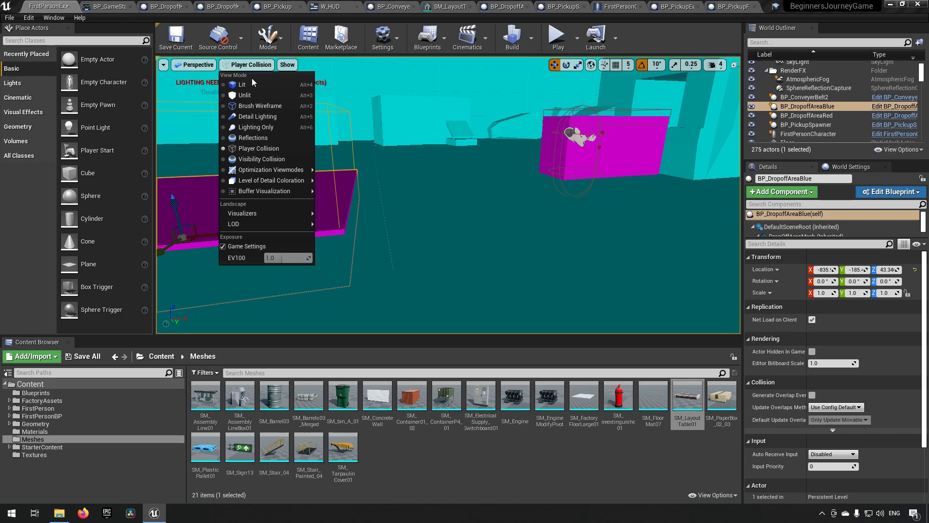
left_click(244, 84)
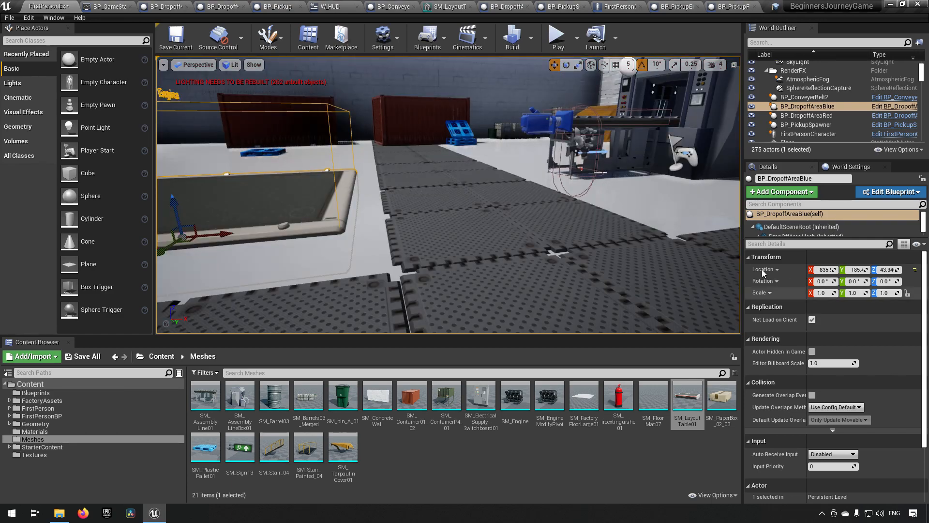
right_click_drag(599, 172, 580, 145)
left_click(398, 193)
left_click(342, 171)
left_click(293, 174)
left_click(901, 150)
left_click(556, 171)
key("s")
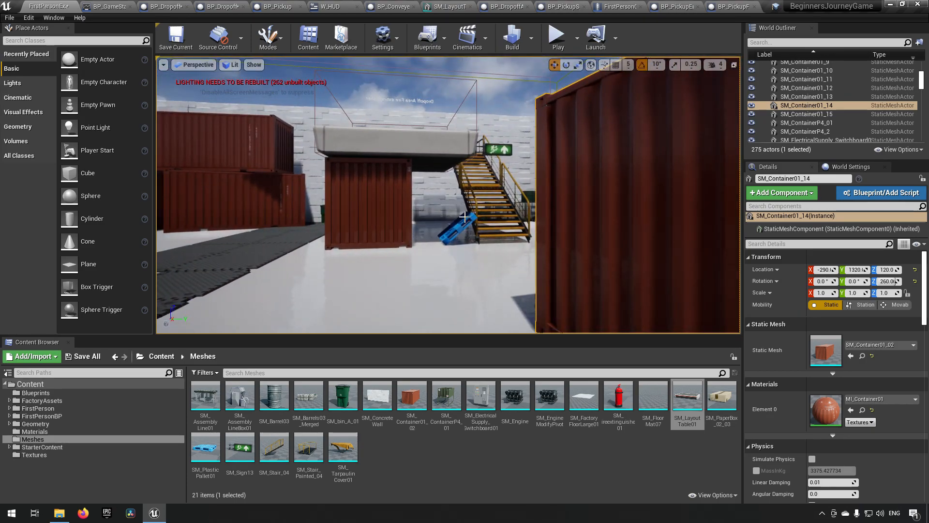
Examine the raised BP_DropoffAreaRed on top of the container and the room layout around it.
left_click(412, 140)
key("w")
right_click_drag(412, 140, 331, 155)
key("s")
key("d")
right_click_drag(387, 168, 421, 213)
key("a")
key("w")
key("s")
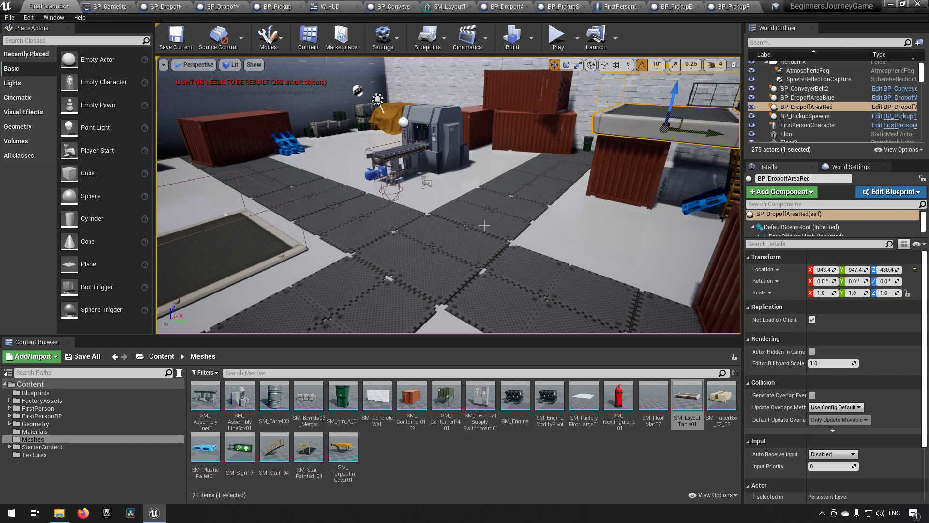
Examine the conveyor belt and its assembly-line machine, starting from the blue drop-off area.
right_click_drag(484, 225, 329, 243)
left_click(406, 237)
right_click_drag(447, 244, 590, 232)
key("w")
key("w")
key("s")
key("w")
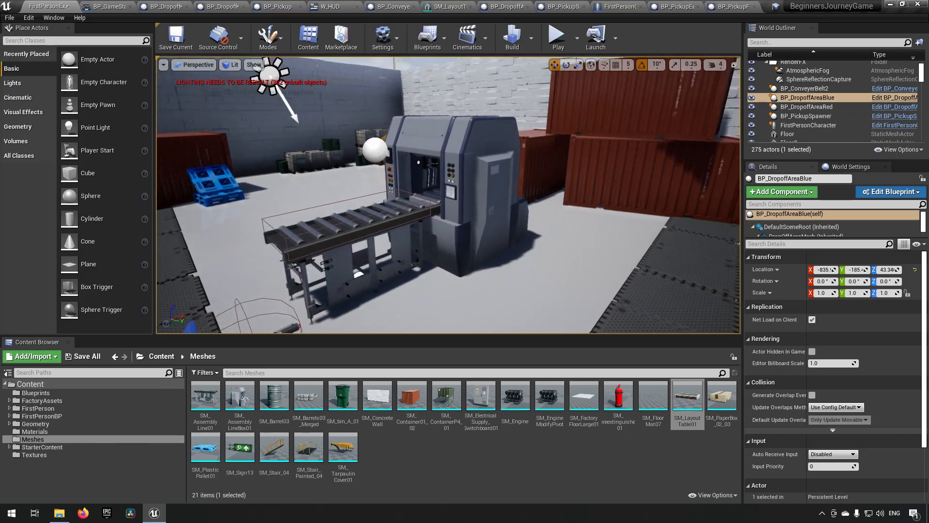
right_click_drag(493, 210, 548, 179)
left_click(429, 200)
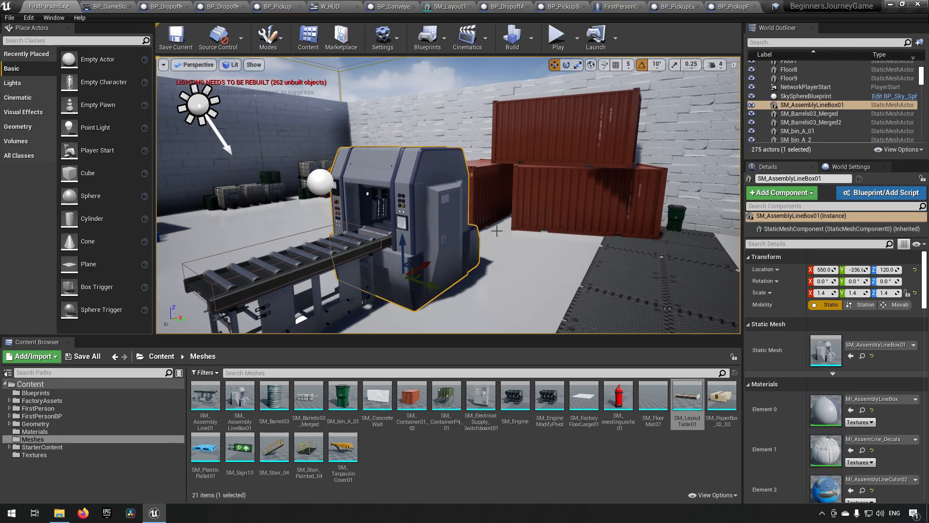
Examine the electrical switchboard by the wall between the containers.
right_click_drag(503, 216, 575, 229)
key("d")
key("a")
key("s")
key("w")
key("d")
key("w")
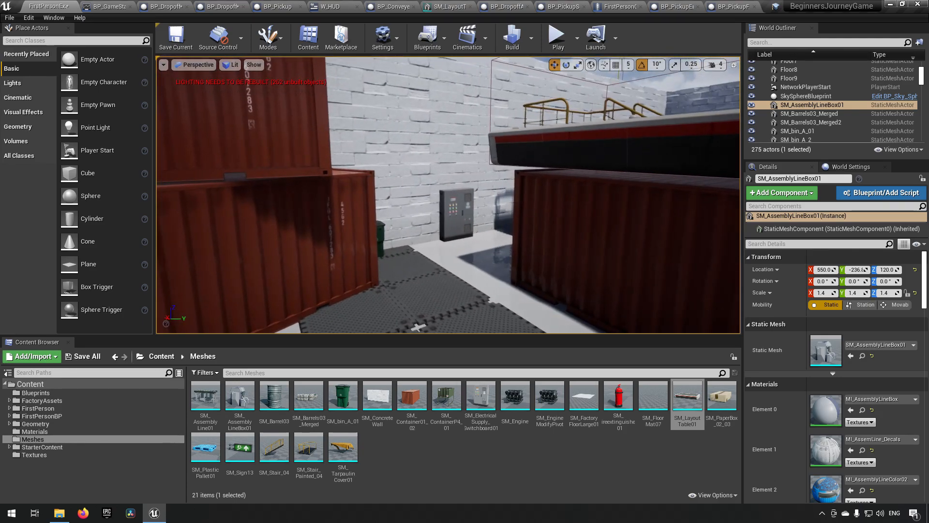
left_click(469, 223)
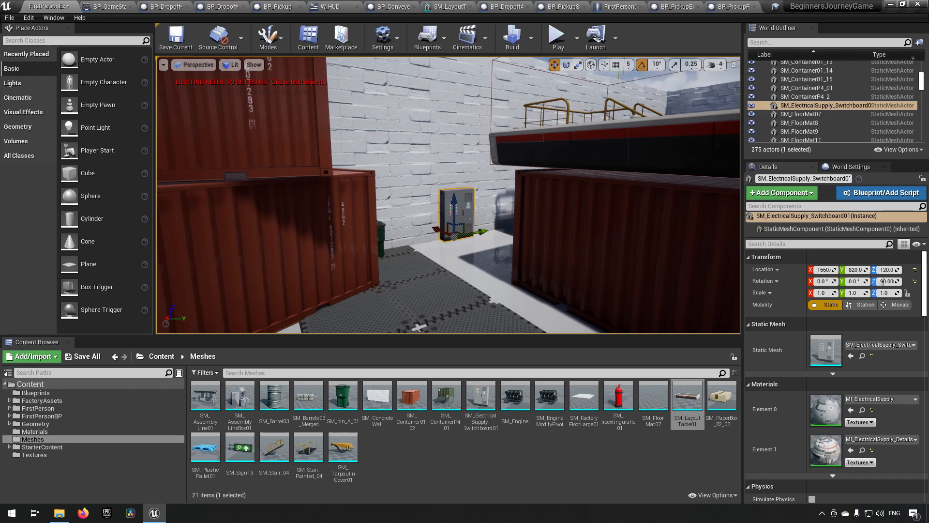
key("s")
right_click_drag(469, 224, 445, 223)
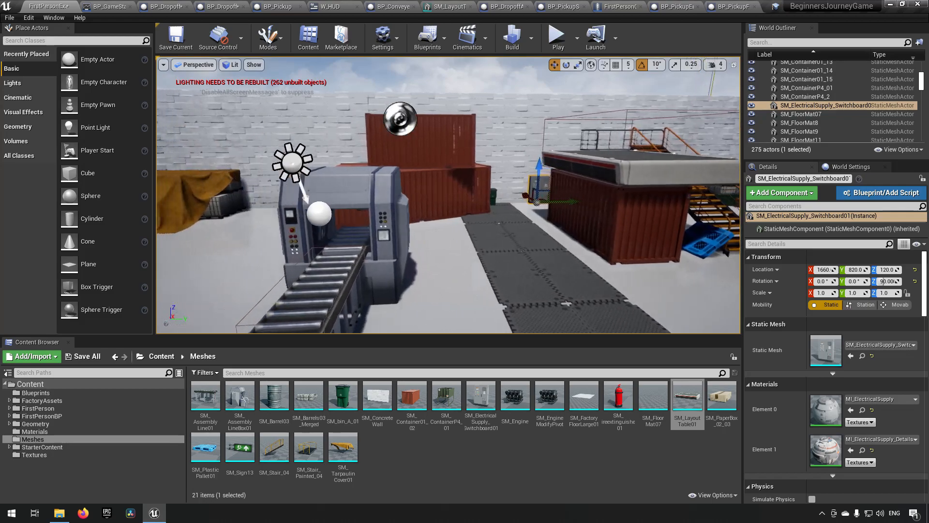
Review the floor-mat walkway and the prop placement from the conveyor to the back wall.
key("a")
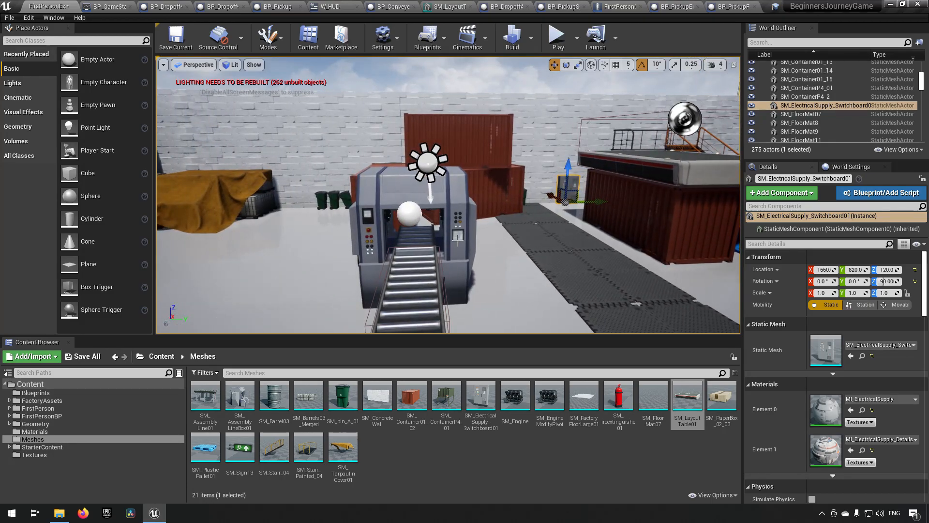
key("d")
mouse_move(585, 227)
right_mouse_down()
mouse_move(479, 261)
mouse_move(358, 242)
mouse_move(455, 267)
mouse_move(649, 256)
mouse_move(358, 254)
mouse_move(503, 254)
mouse_move(479, 259)
mouse_move(489, 276)
mouse_move(518, 283)
mouse_move(586, 228)
right_mouse_up()
key("a")
key("d")
key("s")
key("d")
key("w")
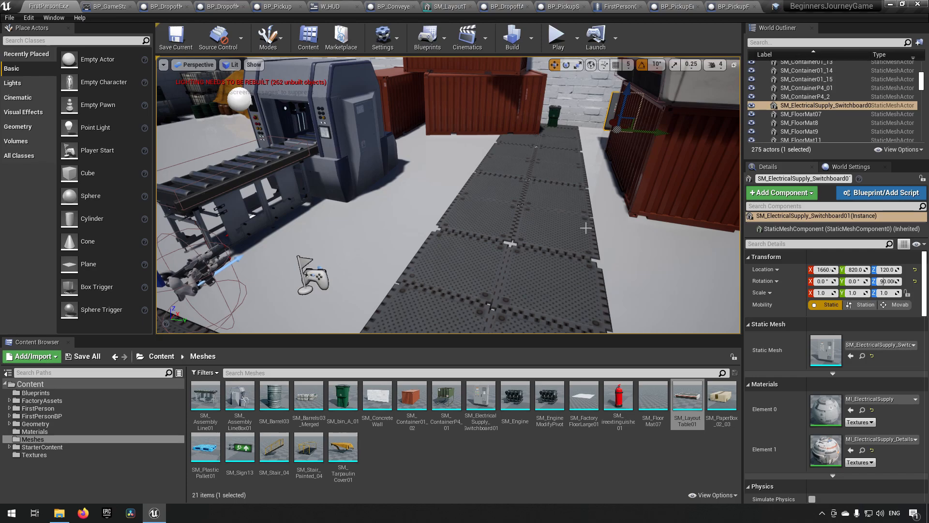
key("s")
right_click_drag(542, 175, 543, 220)
key("s")
Examine the large factory floor tiles and floor mats that make up the room's ground.
left_click(637, 249)
right_click_drag(638, 250, 341, 182)
left_click(341, 182)
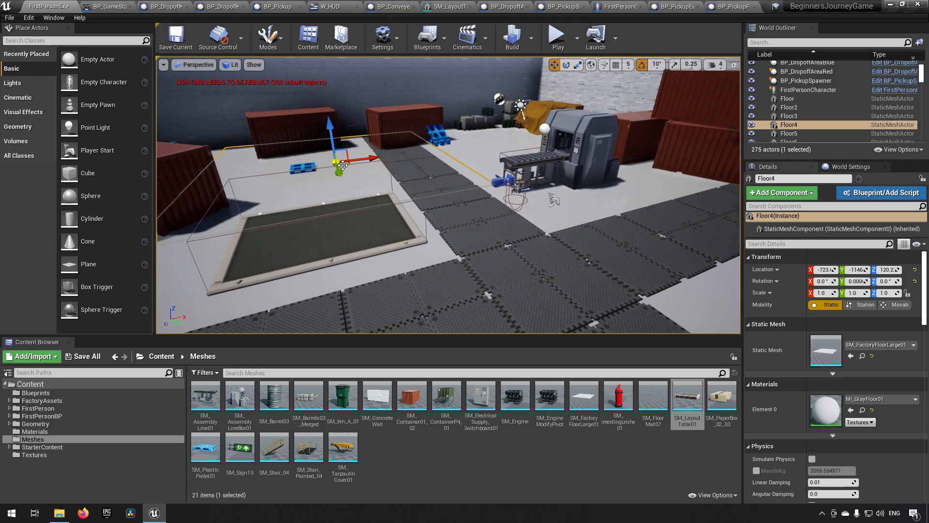
key("f")
left_click(397, 172)
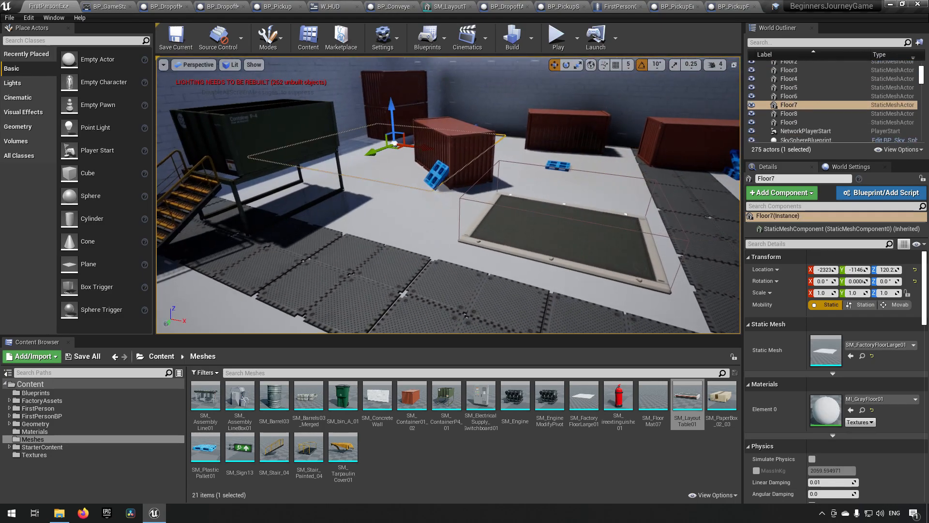
key("f")
left_click(364, 203)
right_click_drag(365, 203, 448, 242)
left_click(315, 224)
right_click(448, 244)
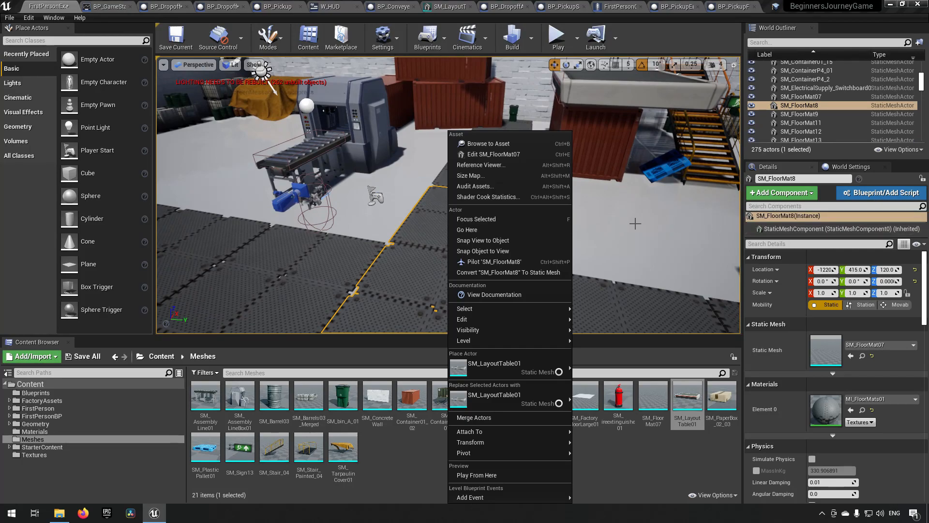
left_click(632, 219)
right_click_drag(632, 219, 677, 206)
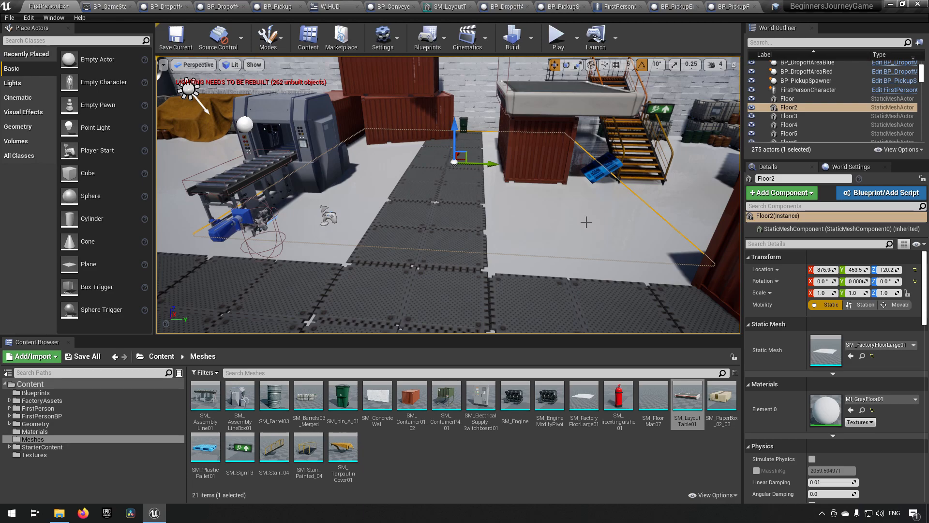
right_click_drag(578, 215, 492, 202)
key("w")
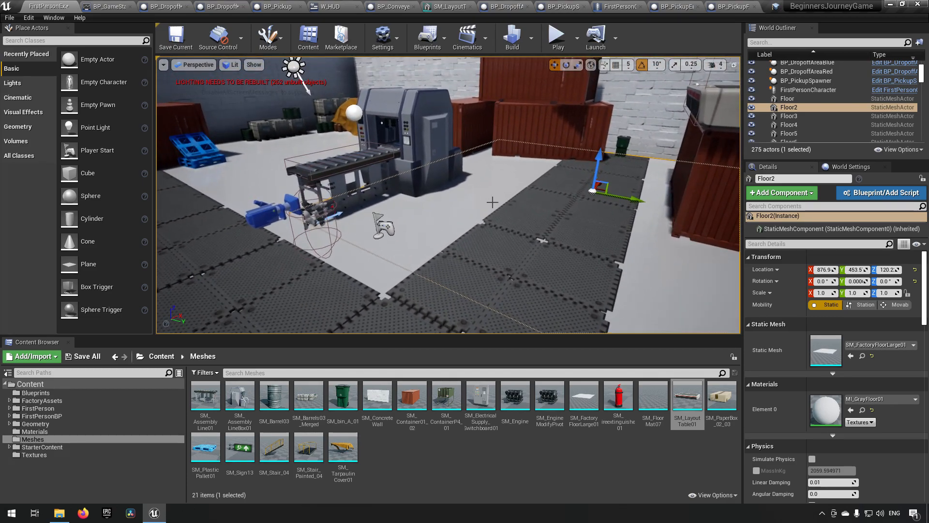
left_click(299, 163)
right_click_drag(299, 163, 484, 190)
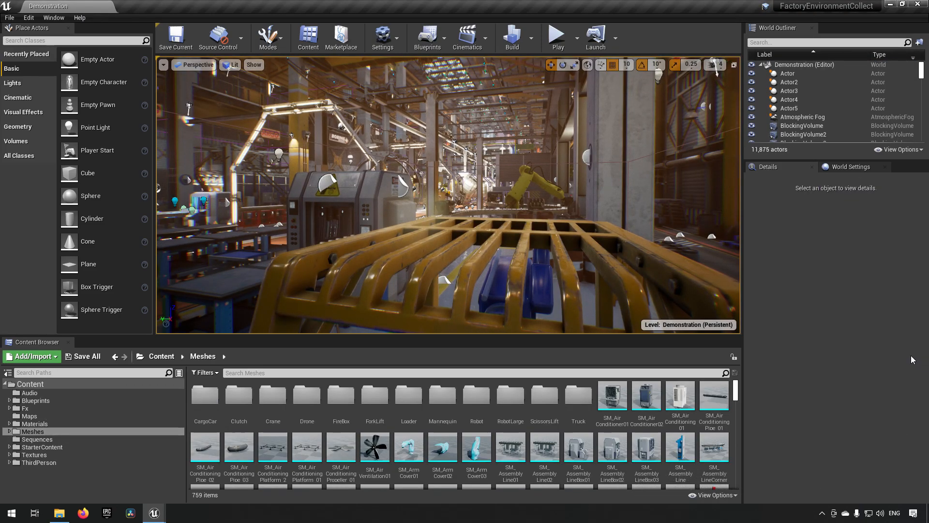
Tour the FactoryEnvironmentCollect demonstration level, examining its floor tiles, painted floor markings and wall signs.
right_click_drag(448, 195, 421, 196)
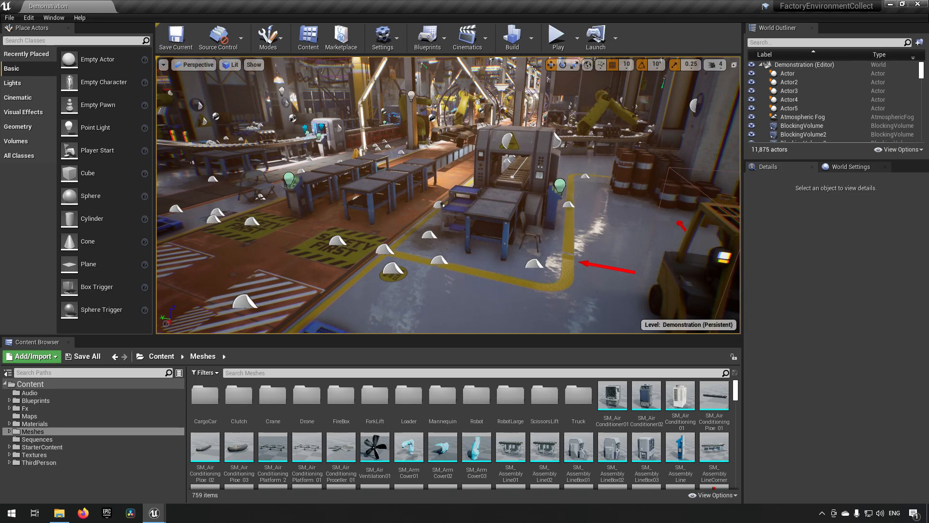
left_click(506, 140)
left_click(590, 228)
right_click_drag(590, 228, 707, 205)
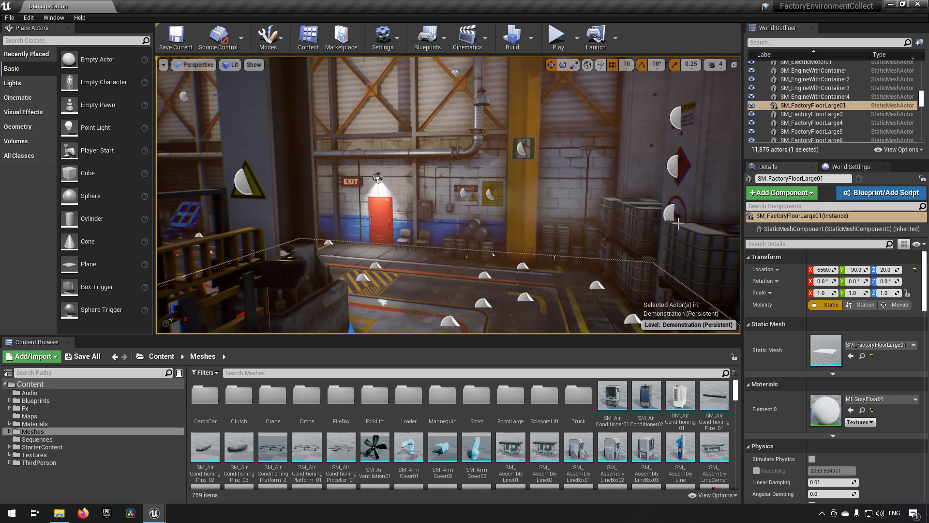
right_click_drag(448, 195, 261, 199)
right_click_drag(448, 195, 412, 232)
key("w")
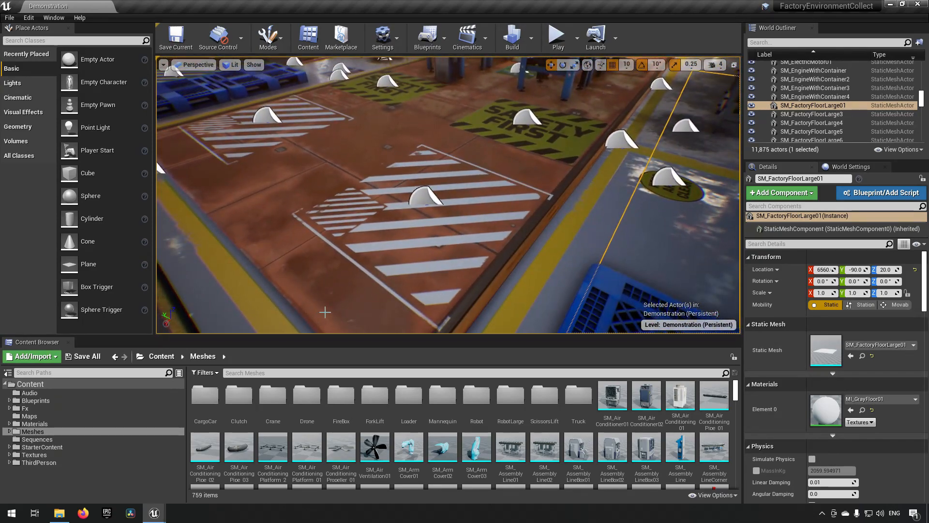
Select the white-striped floor decal MI_DecalSign65 and test its projection by raising and lowering it along Z.
left_click(436, 199)
key("f")
right_click_drag(437, 199, 564, 222)
key("w")
key("s")
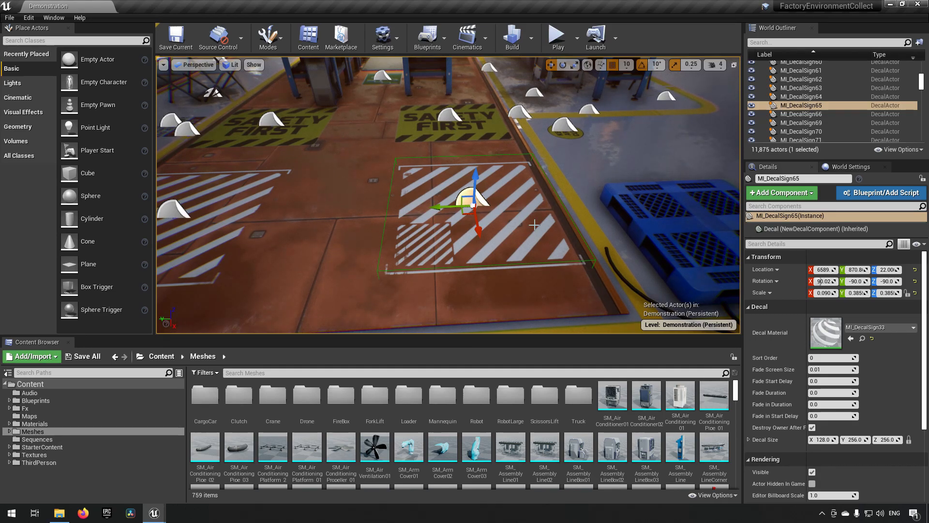
left_click_drag(483, 179, 483, 145)
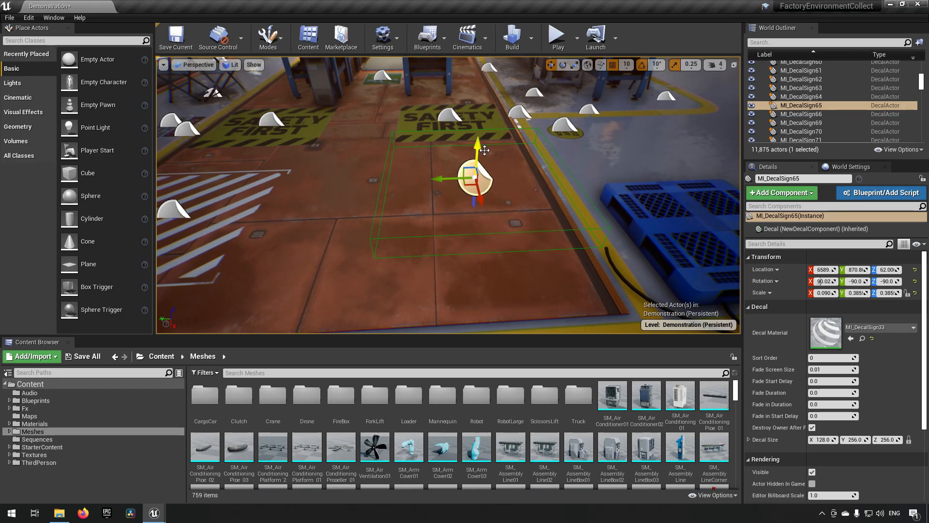
left_click_drag(477, 148, 471, 180)
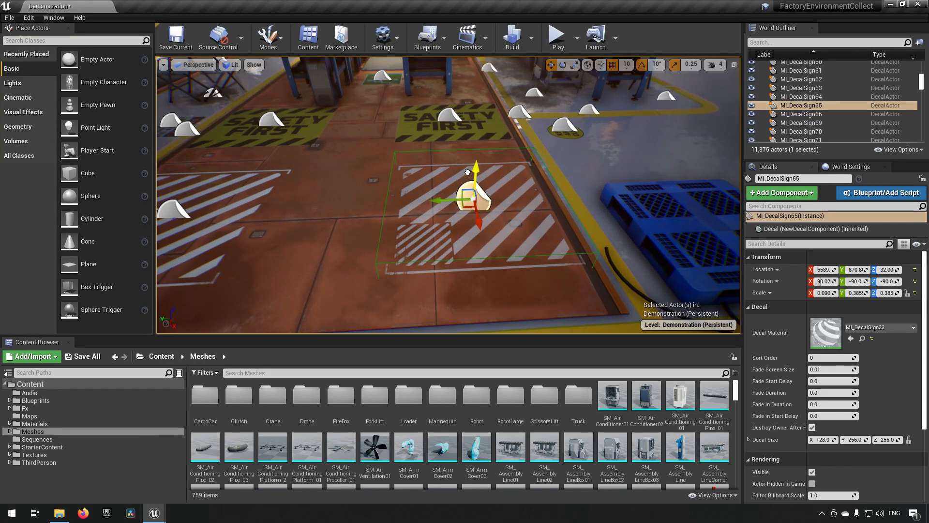
Slide the striped decal over the blue pallet to test its projection, and bring it back to about Y 910, Z 32.
left_click_drag(438, 213, 526, 199)
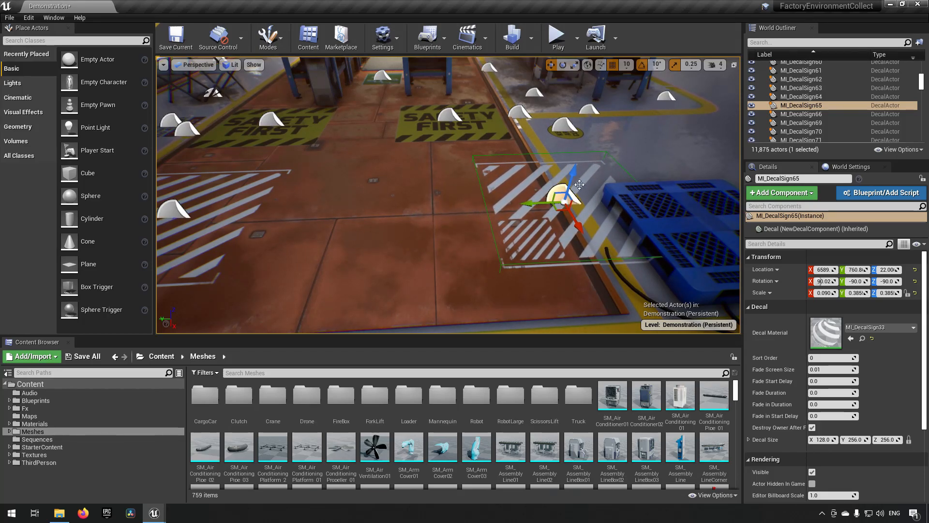
mouse_move(572, 178)
left_mouse_down()
mouse_move(573, 161)
mouse_move(573, 169)
left_mouse_up()
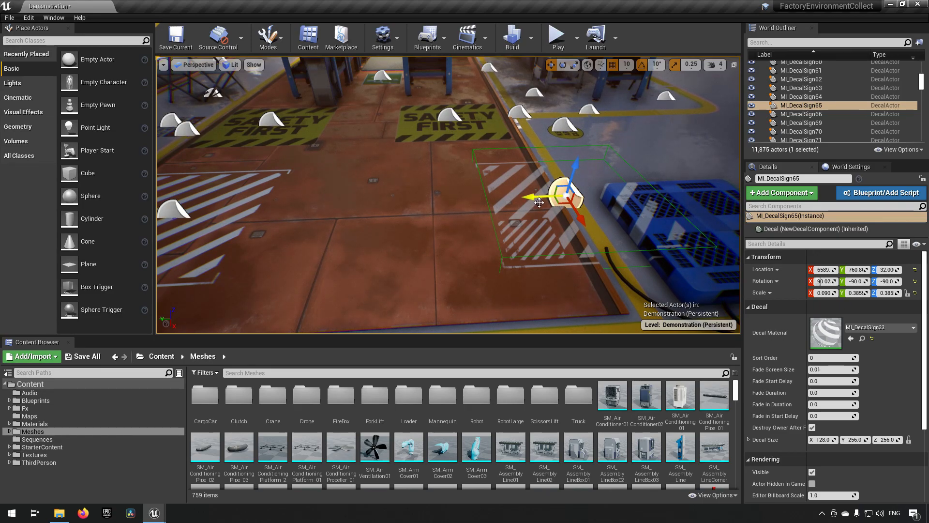
left_click_drag(534, 197, 421, 213)
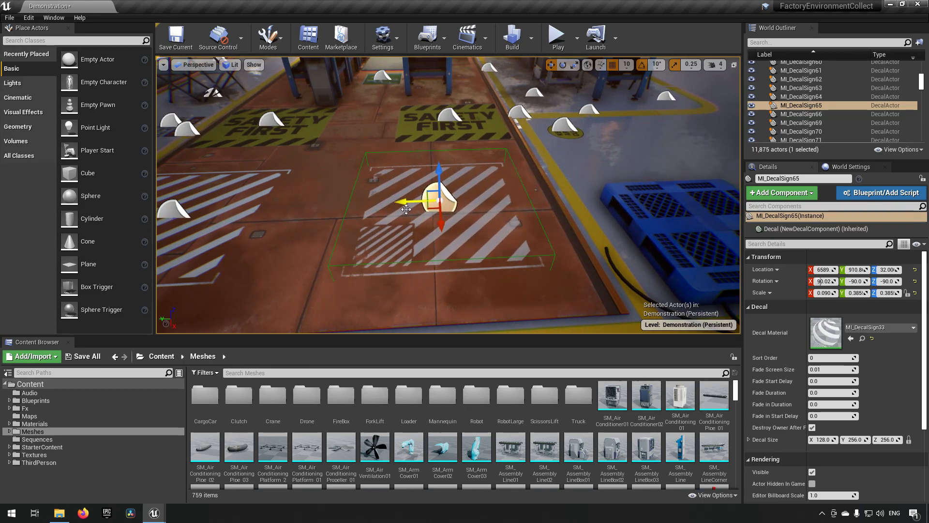
Tilt the striped decal about 20° and raise it to about Z 52.
key("e")
left_click_drag(416, 177, 438, 173)
key("w")
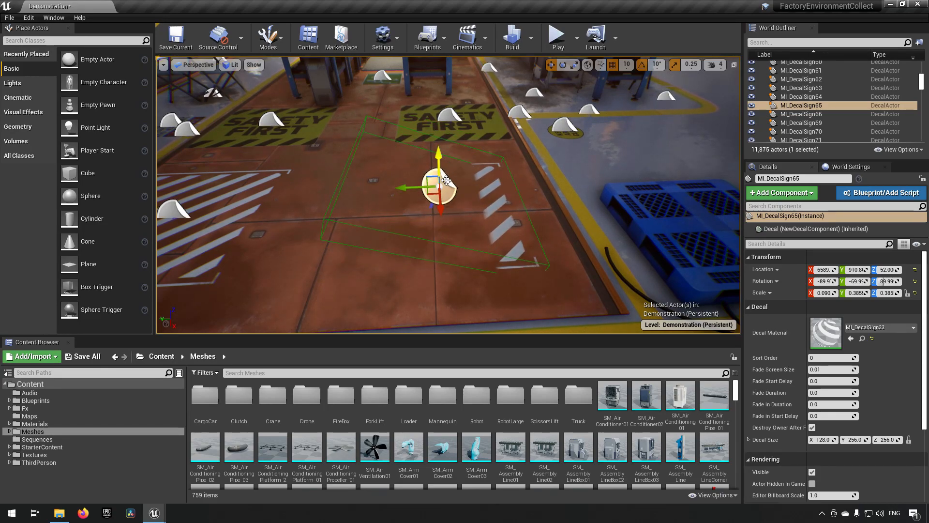
Scale the striped decal to about 0.37 along X and 0.56 along Y.
key("r")
left_click_drag(432, 203, 402, 231)
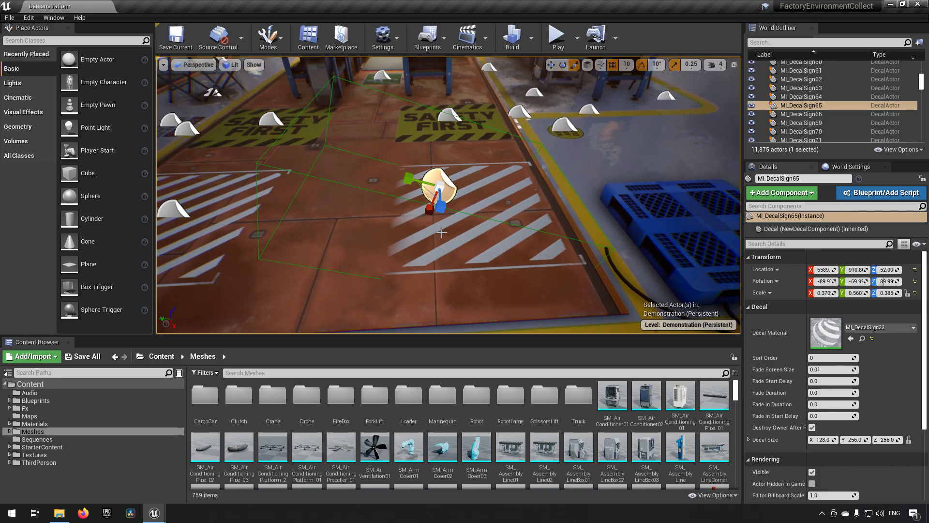
Rotate the striped floor decal so it projects straight down, to about -90° on Y.
mouse_move(448, 195)
right_mouse_down()
mouse_move(319, 170)
mouse_move(387, 188)
mouse_move(454, 189)
right_mouse_up()
key("f")
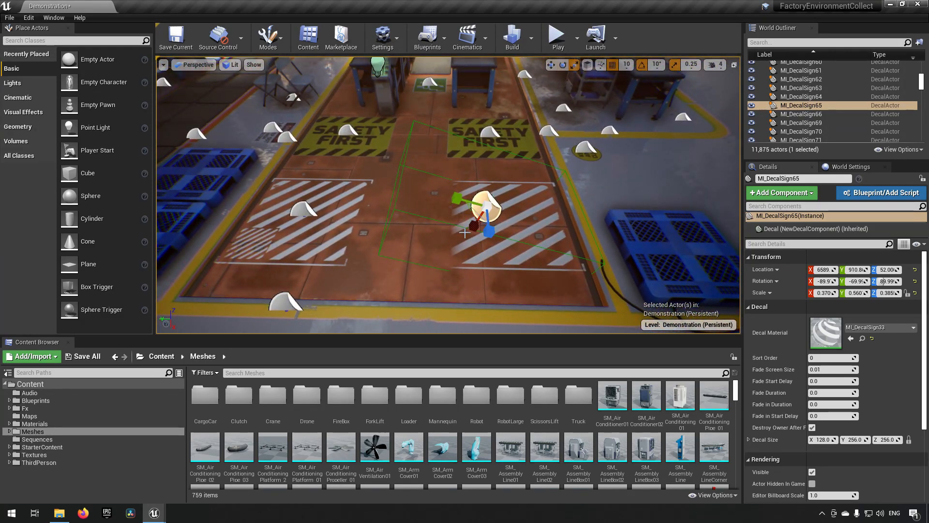
key("e")
mouse_move(465, 246)
left_mouse_down()
mouse_move(484, 246)
mouse_move(455, 245)
mouse_move(465, 246)
left_mouse_up()
mouse_move(458, 177)
left_mouse_down()
mouse_move(436, 191)
mouse_move(458, 177)
left_mouse_up()
right_click_drag(458, 177, 460, 121)
key("s")
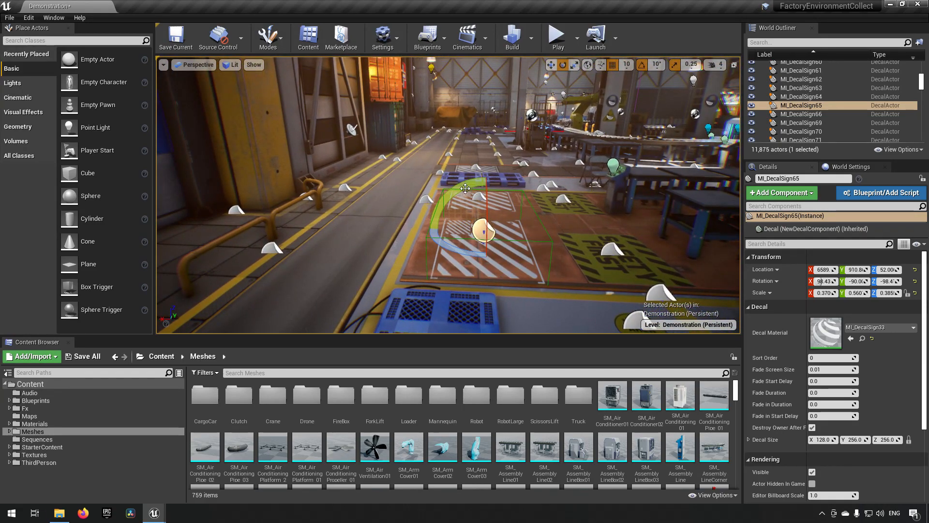
Slide the striped decal along X to the concrete wall, to about X 7339 and back to X 7299, to test its projection.
key("w")
left_click_drag(449, 230, 161, 218)
key("a")
right_click_drag(162, 217, 158, 218)
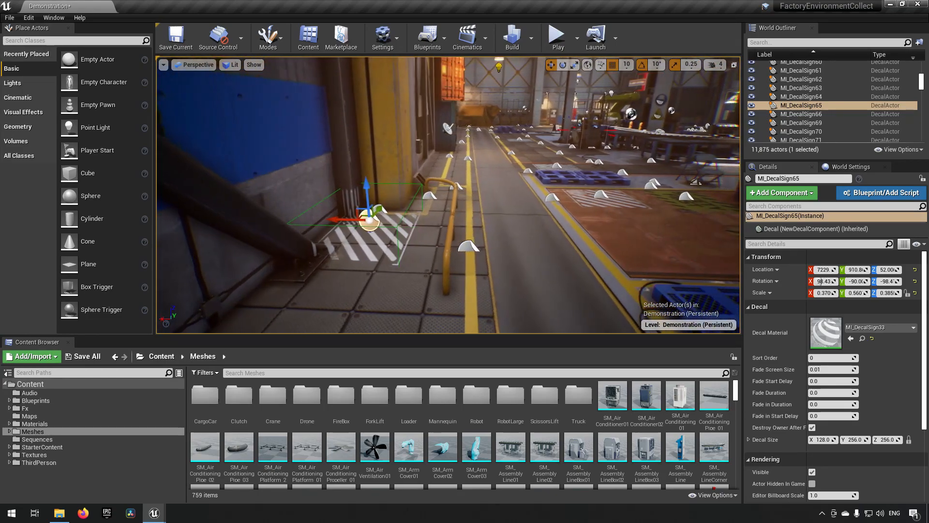
left_click_drag(327, 219, 300, 219)
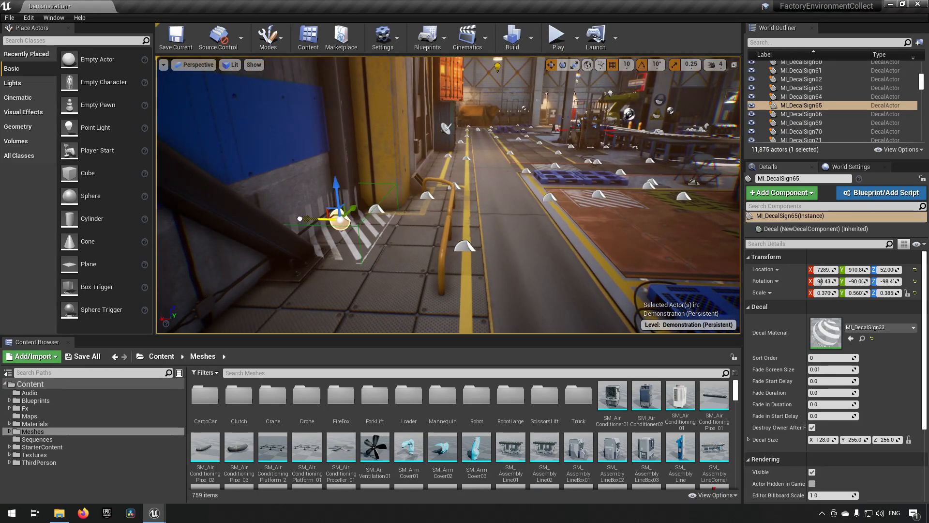
key("w")
right_click_drag(300, 218, 184, 218)
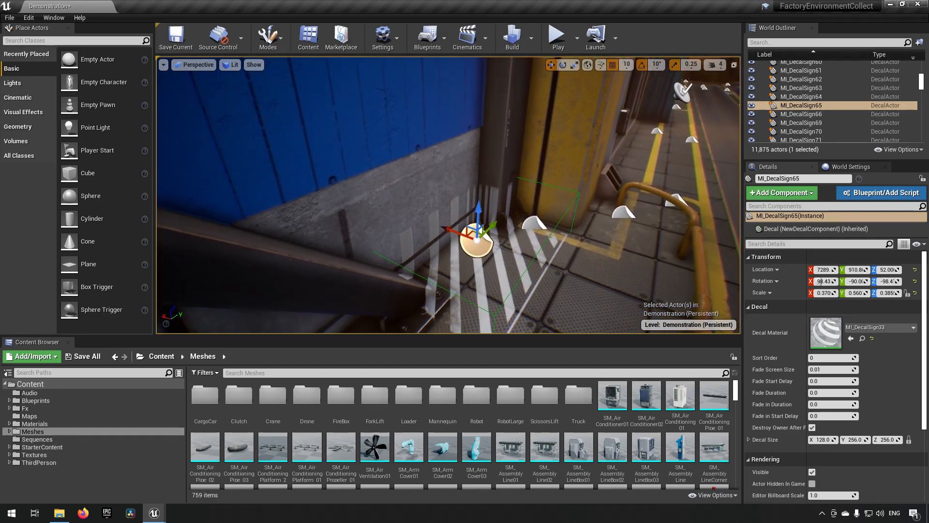
right_click_drag(380, 291, 382, 298)
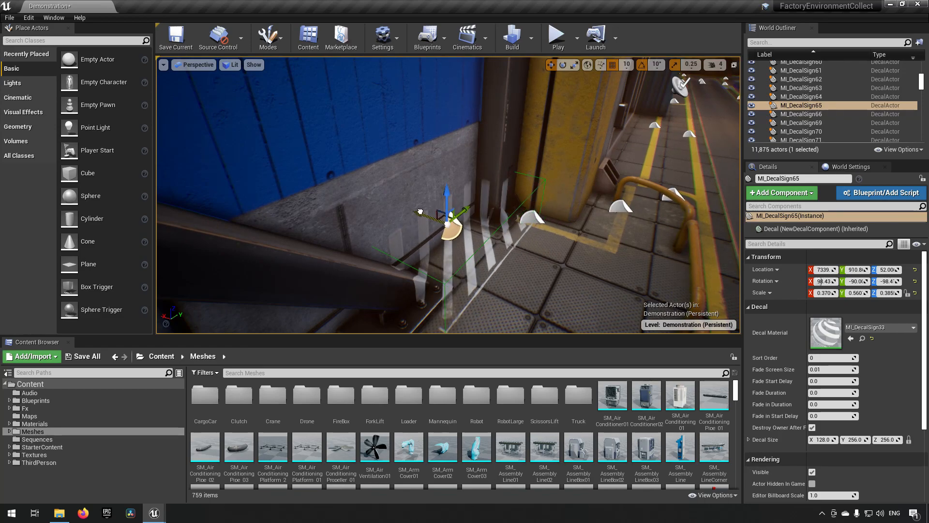
right_click_drag(448, 195, 479, 251)
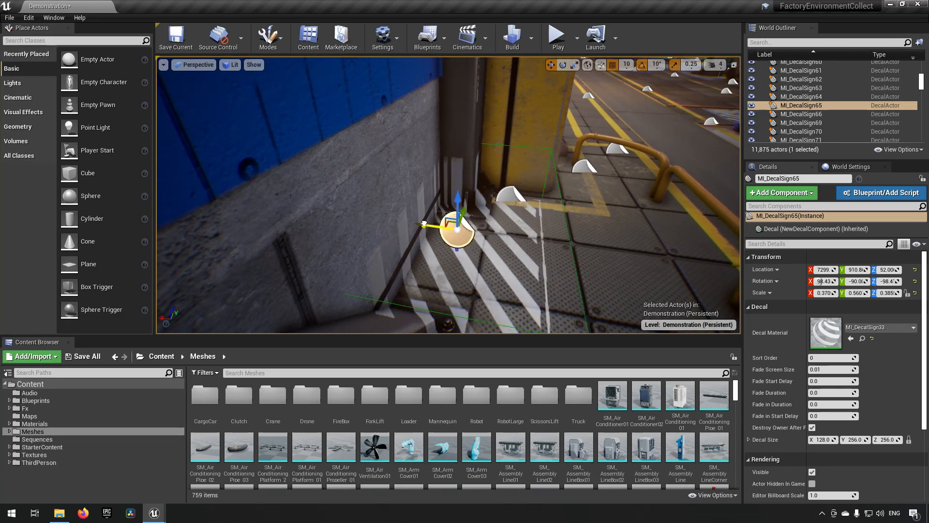
Move the striped decal back onto the orange floor, to about X 6569.
left_click_drag(471, 231, 538, 239)
right_click_drag(556, 246, 390, 235)
left_click_drag(453, 223, 774, 242)
key("d")
right_click_drag(435, 244, 442, 245)
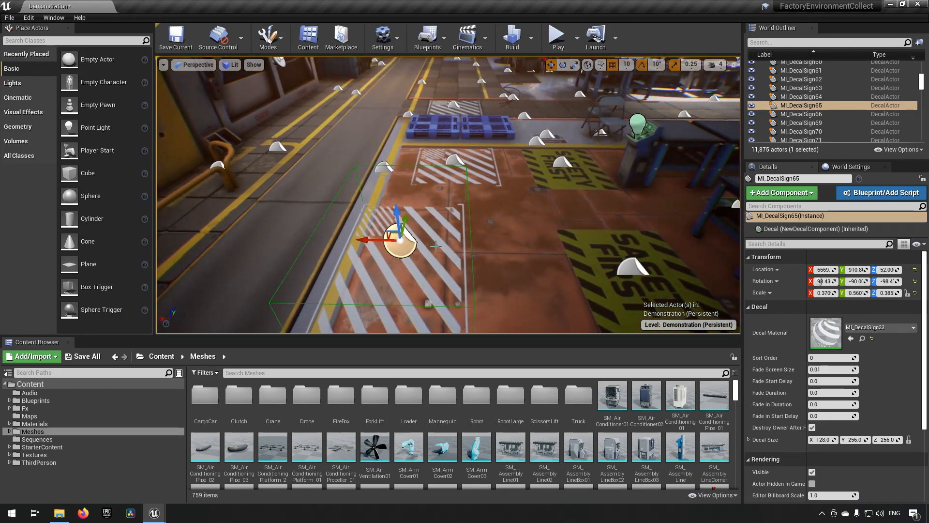
left_click_drag(364, 239, 420, 241)
right_click_drag(419, 241, 581, 242)
Examine the worn and dirty floor around and beneath the roller conveyor.
key("w")
right_click_drag(448, 196, 397, 223)
key("d")
key("w")
right_click_drag(464, 223, 482, 265)
key("s")
key("w")
mouse_move(366, 285)
right_mouse_down()
mouse_move(367, 276)
mouse_move(367, 284)
right_mouse_up()
key("s")
key("w")
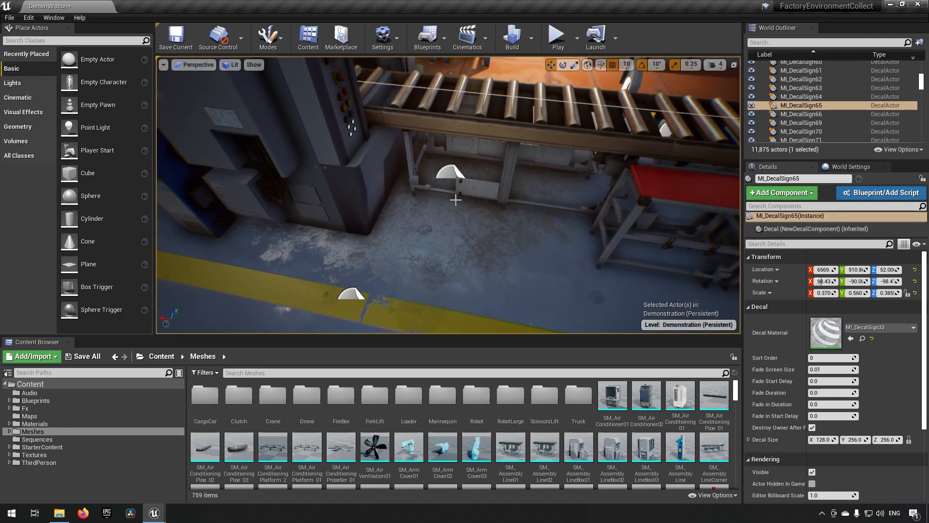
key("w")
mouse_move(523, 205)
right_mouse_down()
mouse_move(513, 209)
mouse_move(537, 208)
mouse_move(523, 205)
right_mouse_up()
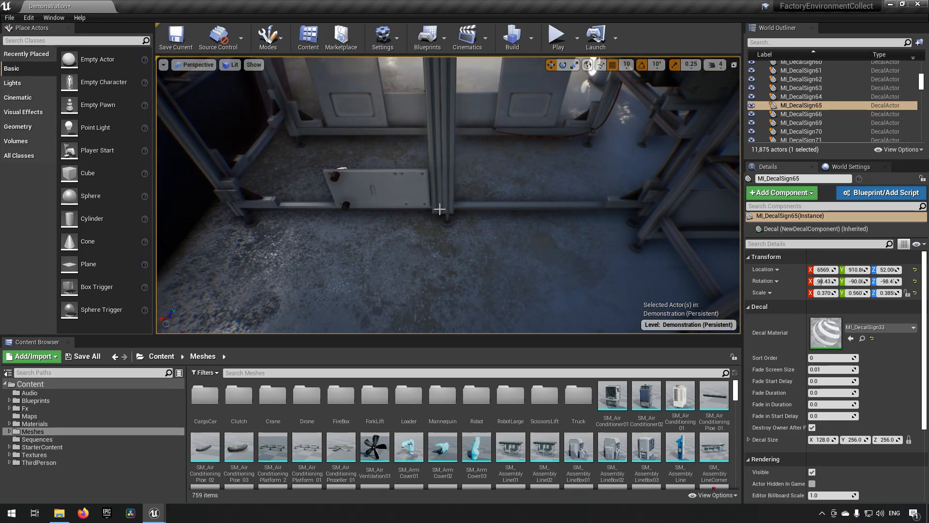
right_click(464, 193)
key("s")
right_click_drag(449, 170, 412, 126)
key("w")
key("s")
key("w")
key("s")
key("w")
key("s")
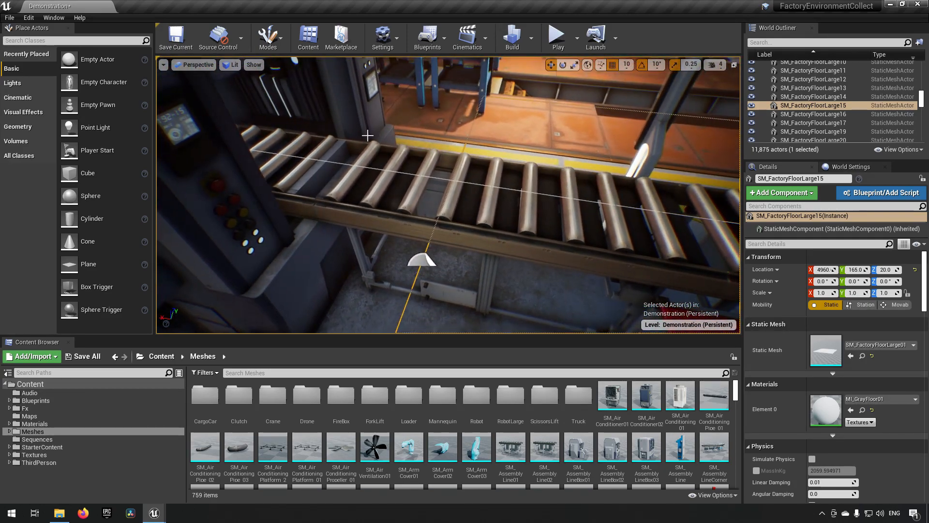
right_click_drag(610, 246, 471, 260)
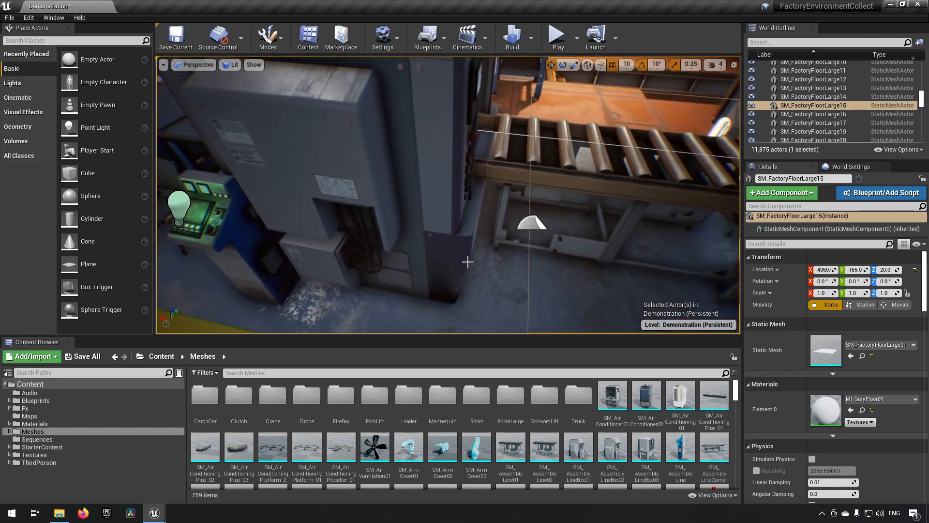
right_click_drag(531, 261, 532, 238)
key("s")
key("w")
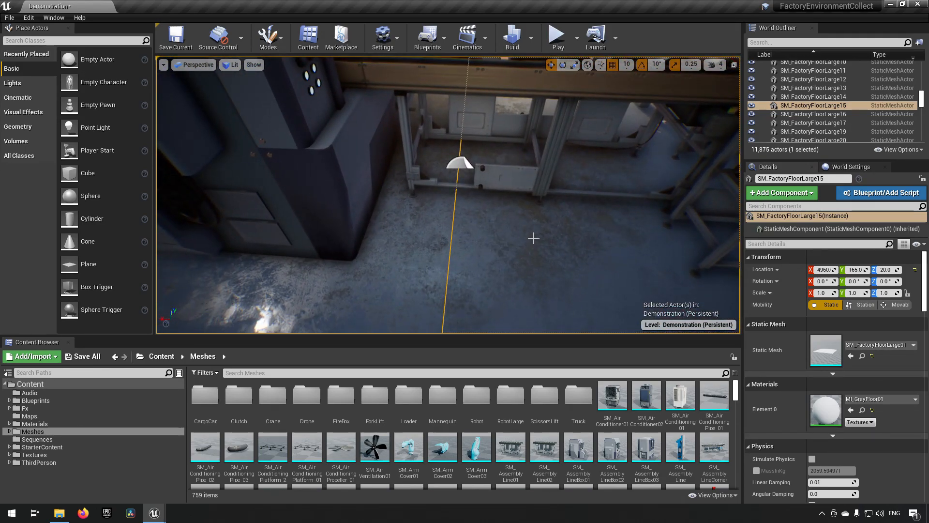
Select the dirt-stain decal MI_Decal_DirtStains52 under the roller conveyor and examine its effect on the floor.
left_click(465, 170)
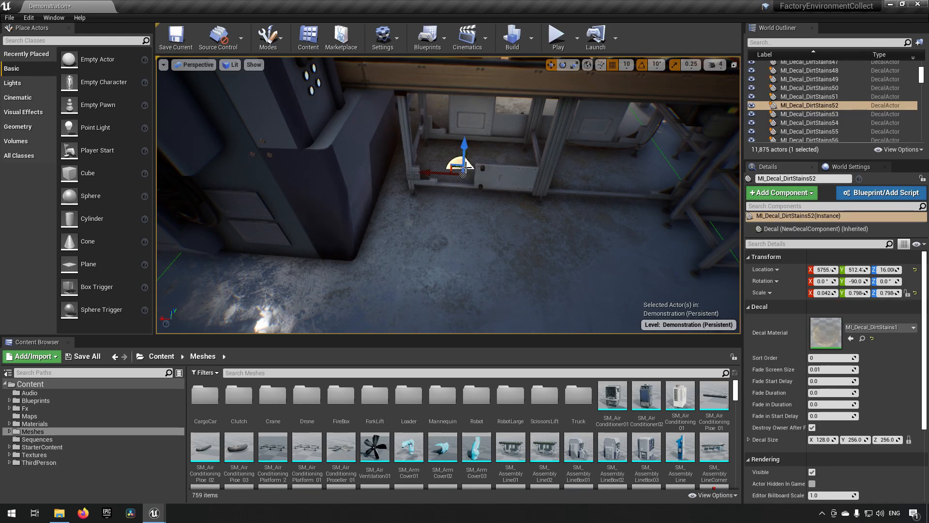
left_click(581, 197)
left_click(462, 168)
mouse_move(623, 217)
right_mouse_down()
mouse_move(644, 218)
mouse_move(605, 228)
mouse_move(624, 217)
right_mouse_up()
right_click_drag(610, 253, 523, 255)
right_click_drag(604, 263, 585, 249)
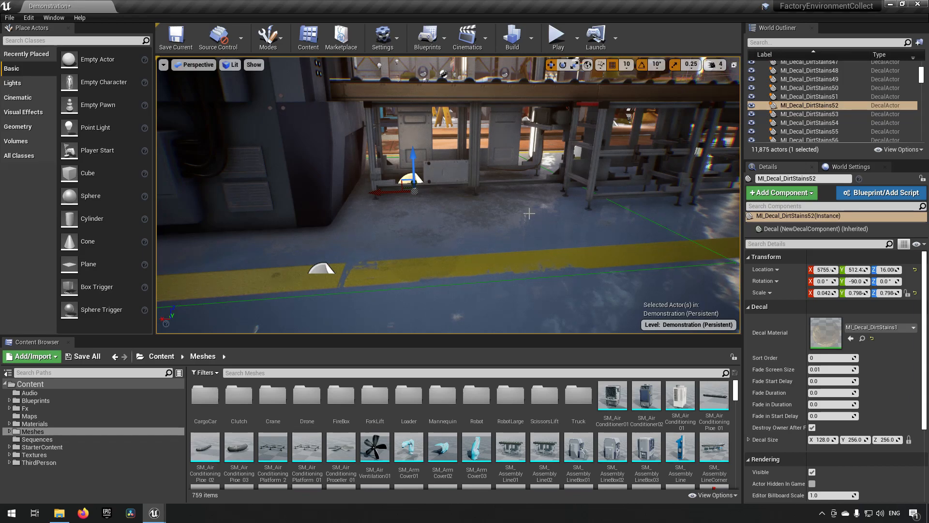
right_click_drag(476, 254, 493, 189)
mouse_move(507, 258)
right_mouse_down()
mouse_move(484, 232)
mouse_move(464, 242)
mouse_move(506, 258)
right_mouse_up()
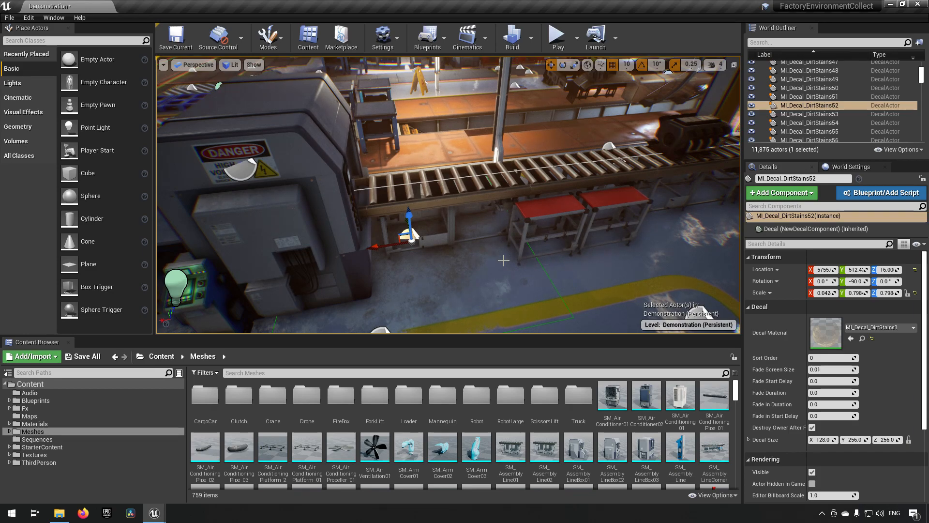
Locate the selected decal's material MI_Decal_DirtStains1 among the project's assets and look through the neighbouring decal materials.
right_click(414, 238)
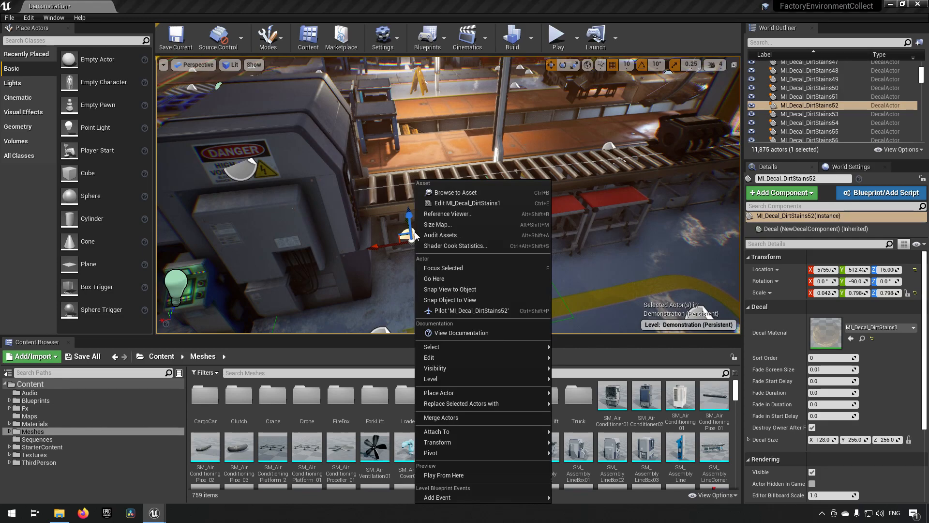
left_click(461, 193)
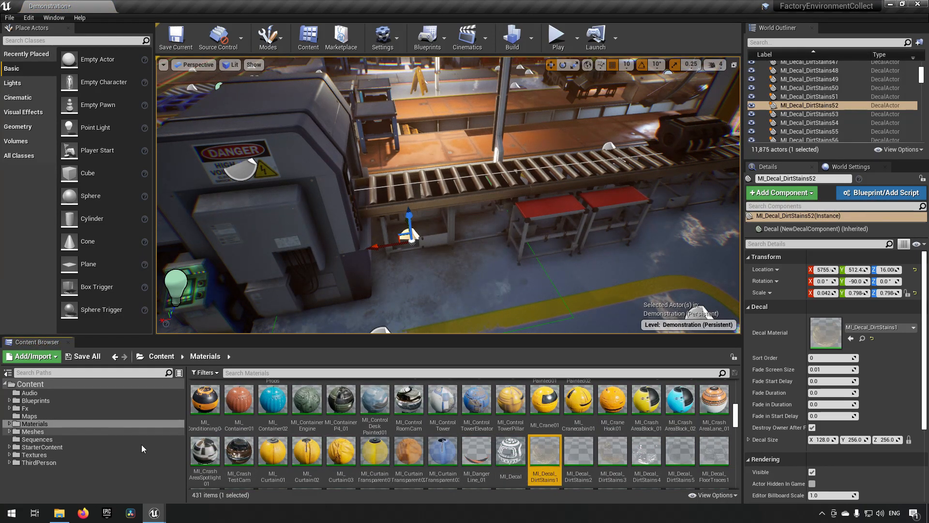
scroll(629, 452, "down", 1)
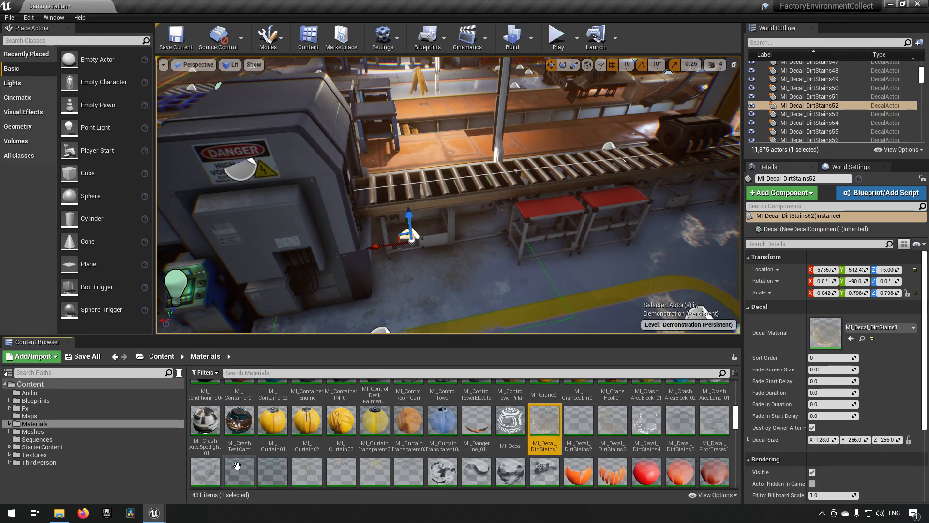
scroll(504, 443, "down", 3)
Examine the floor markings, signs and dirt decals placed across the BeginnersJourneyGame arena.
key("s")
mouse_move(613, 274)
right_mouse_down()
mouse_move(711, 274)
mouse_move(595, 273)
right_mouse_up()
key("w")
mouse_move(551, 189)
right_mouse_down()
mouse_move(581, 189)
mouse_move(543, 205)
mouse_move(534, 227)
mouse_move(521, 230)
mouse_move(575, 230)
mouse_move(474, 223)
mouse_move(649, 223)
mouse_move(687, 198)
mouse_move(658, 201)
right_mouse_up()
key("a")
key("w")
key("d")
key("w")
key("s")
right_click_drag(500, 211, 500, 212)
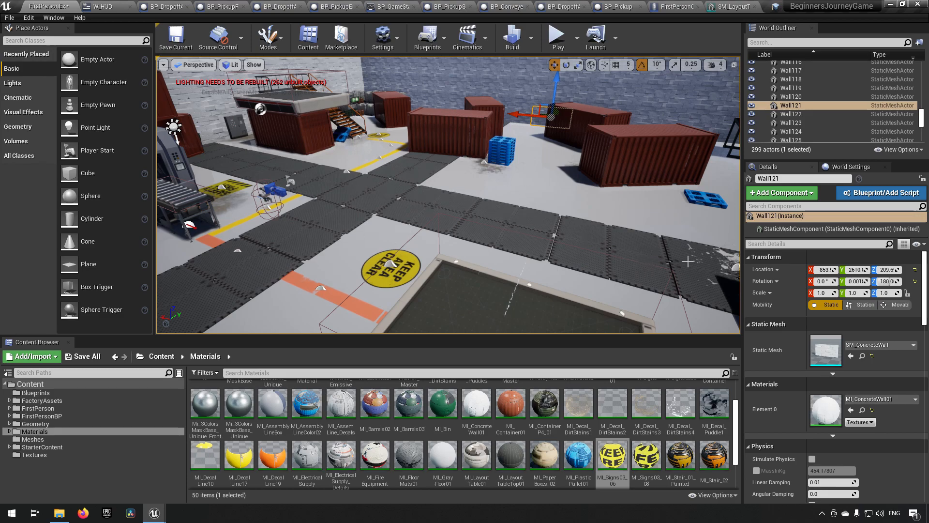
mouse_move(456, 215)
right_mouse_down()
mouse_move(446, 209)
mouse_move(452, 215)
right_mouse_up()
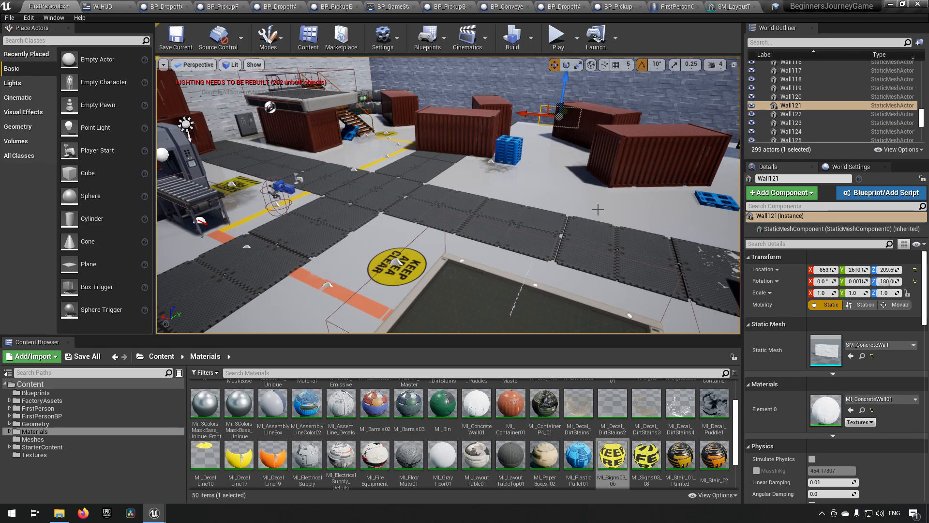
Switch to the FactoryEnvironmentCollect project, open the Fx folder and look through its particle systems, including the smoke, sparks, shower and crash effects.
mouse_move(154, 513)
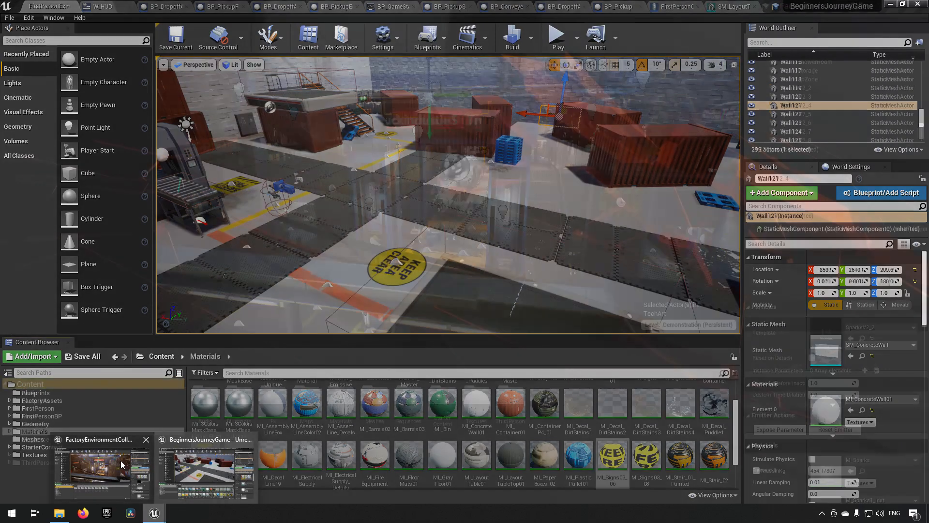
left_click(121, 464)
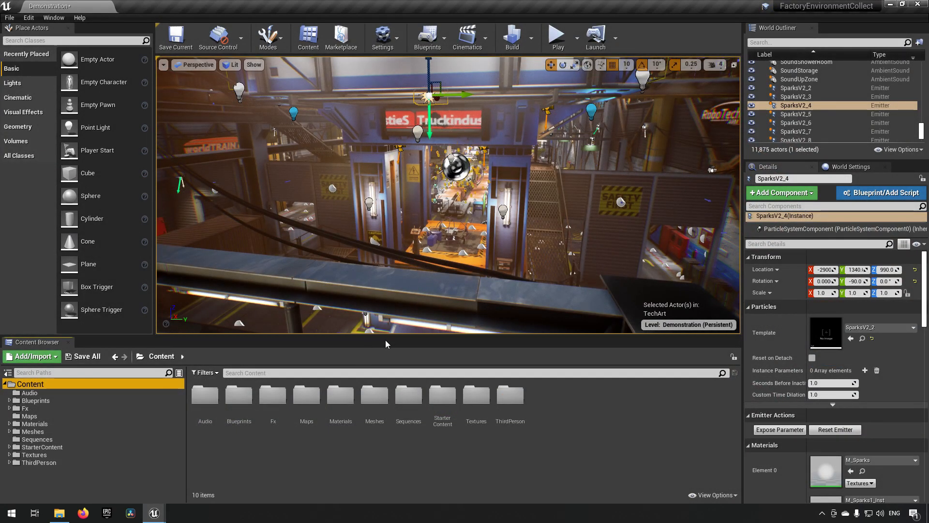
left_click(48, 411)
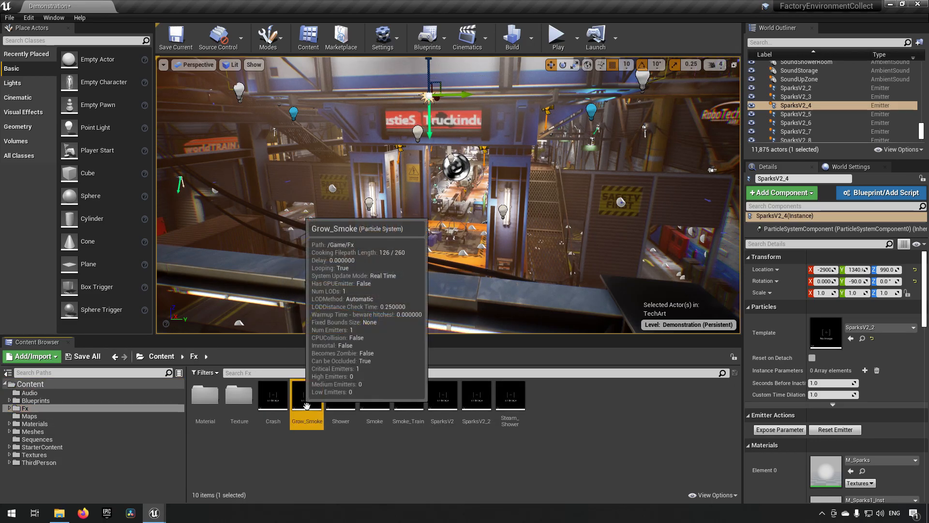
left_click(401, 408)
left_click(476, 402)
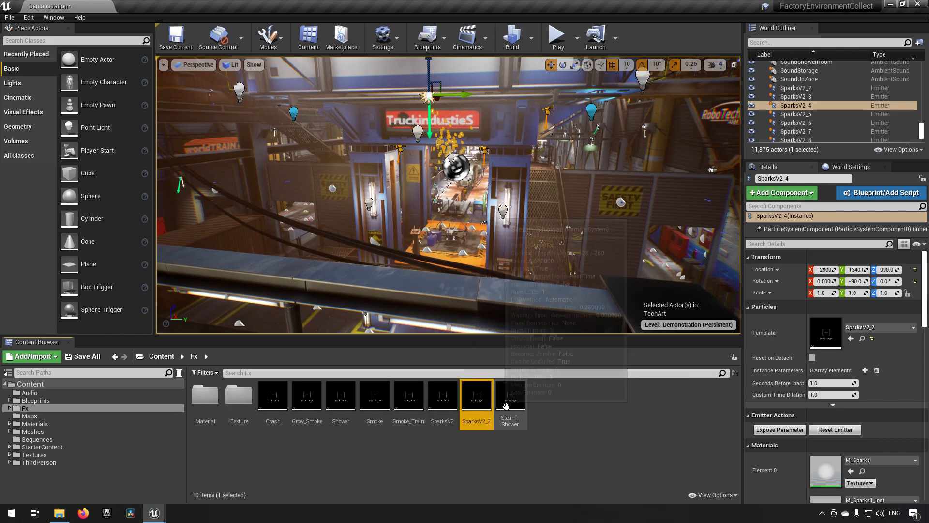
left_click(439, 402)
left_click(408, 402)
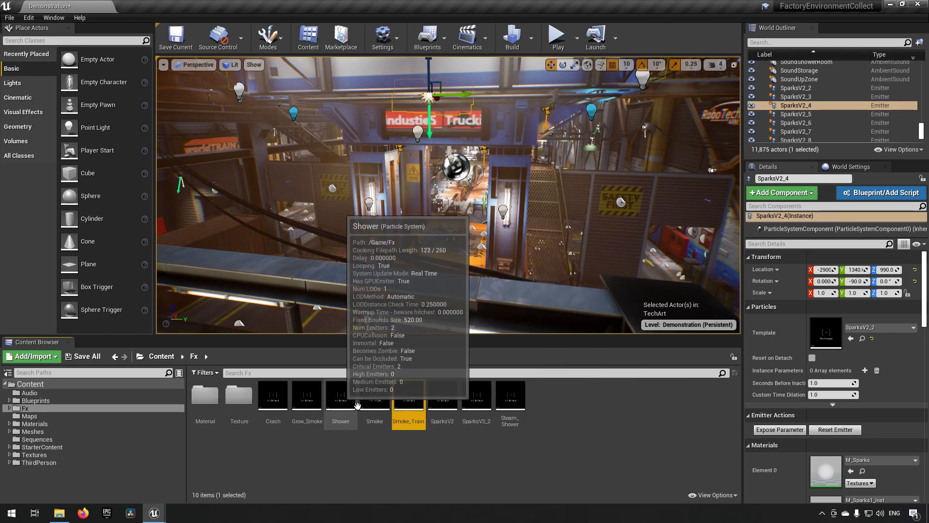
left_click(375, 403)
left_click(341, 403)
left_click(273, 402)
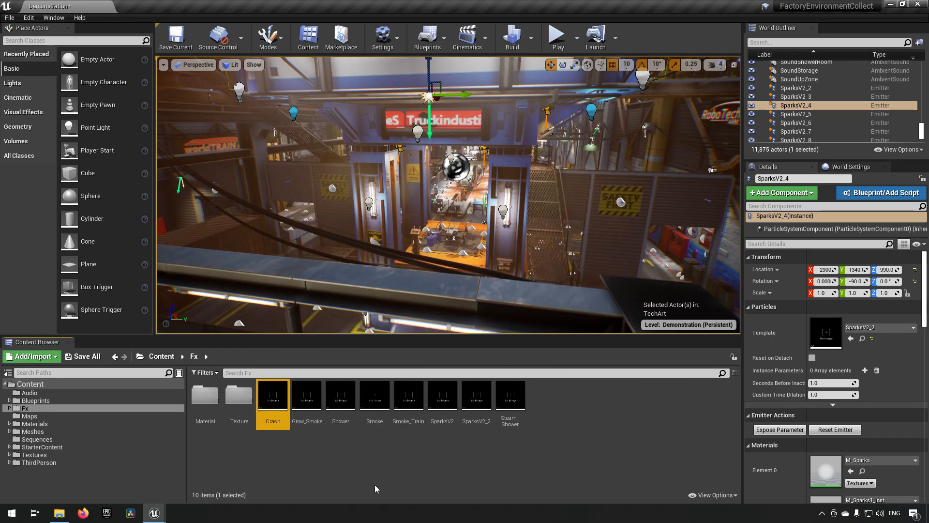
mouse_move(503, 411)
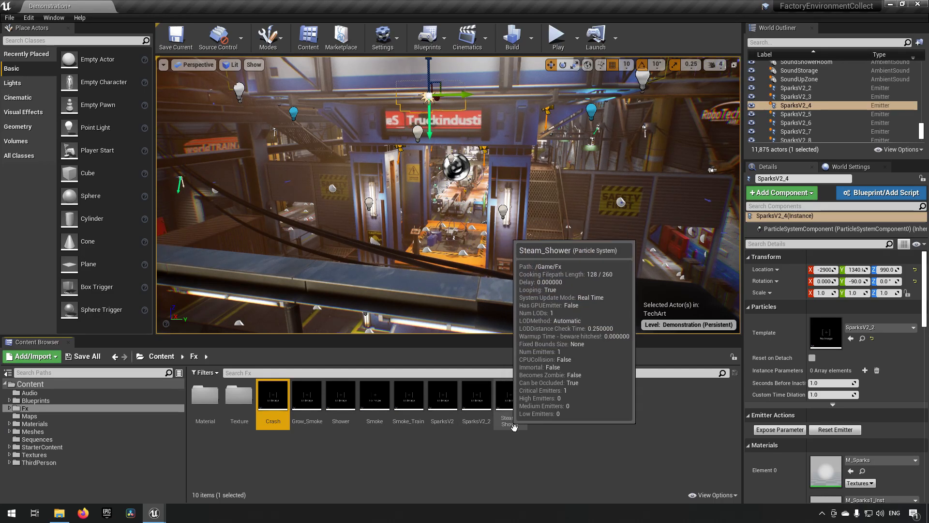
left_click(504, 411)
left_click(276, 408)
left_click(510, 404)
left_click(442, 404)
left_click(374, 404)
left_click(350, 409)
left_click(307, 406)
left_click(278, 409)
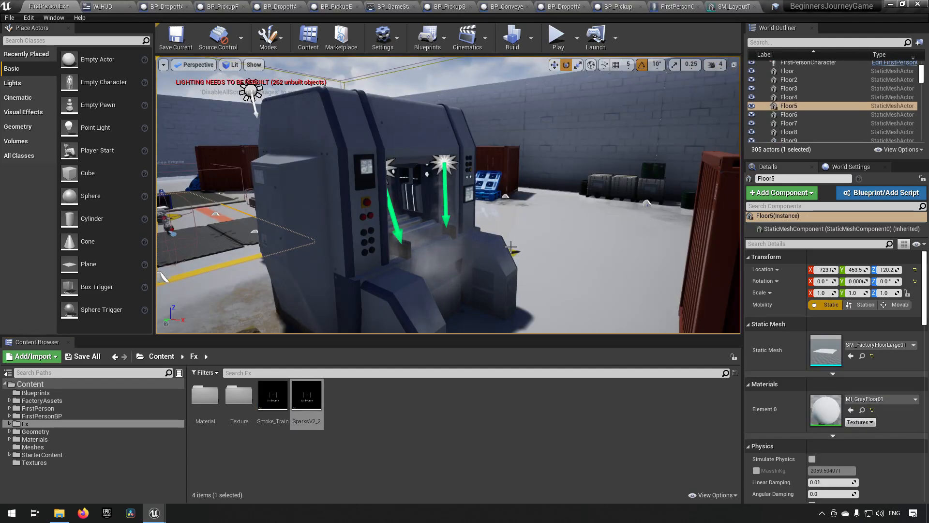
Examine the spark and smoke emitters in the BeginnersJourneyGame machine and beside the electrical cabinet, plus the surrounding arena.
right_click_drag(511, 247, 525, 216)
right_click_drag(629, 208, 666, 207)
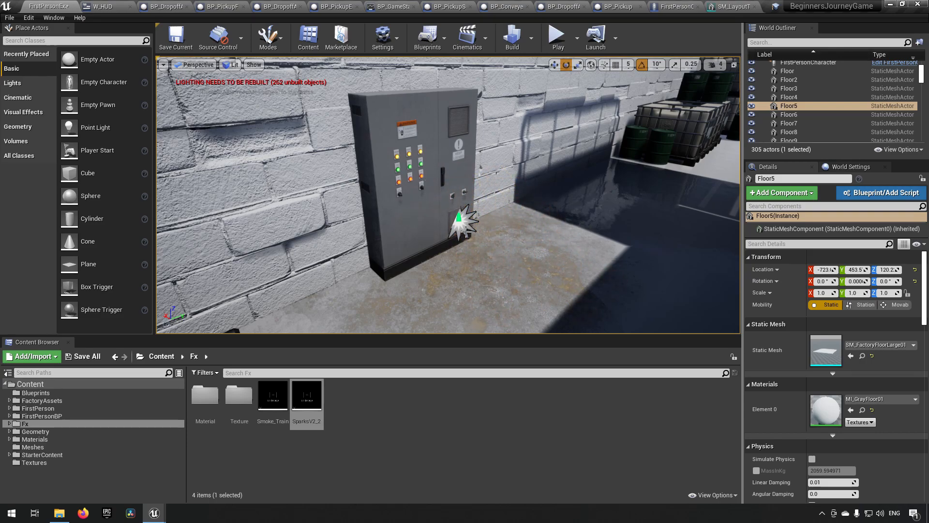
key("s")
right_click_drag(548, 241, 382, 195)
key("s")
right_click_drag(448, 195, 504, 198)
key("s")
key("w")
key("s")
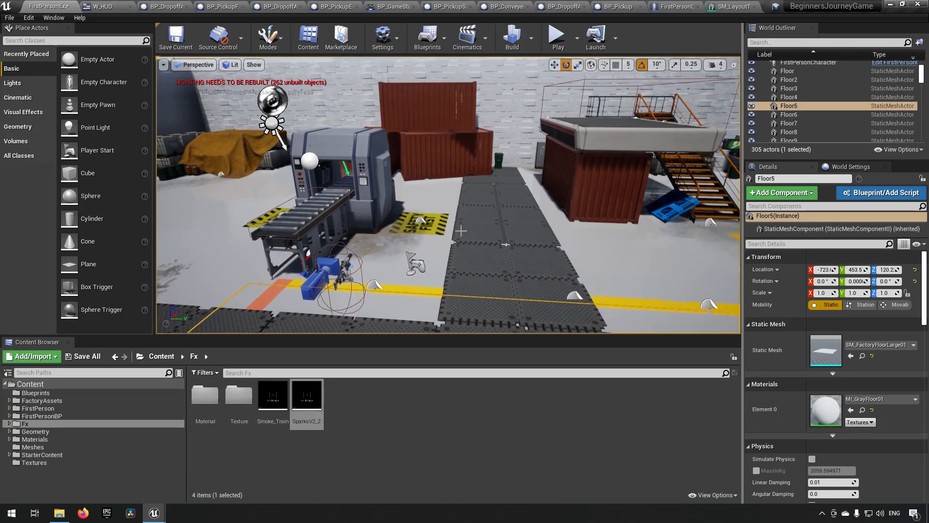
Migrate the S_MainAmbient sound from the FactoryEnvironmentCollect project into BeginnersJourneyGame's Content folder without saving the pending changes.
mouse_move(159, 514)
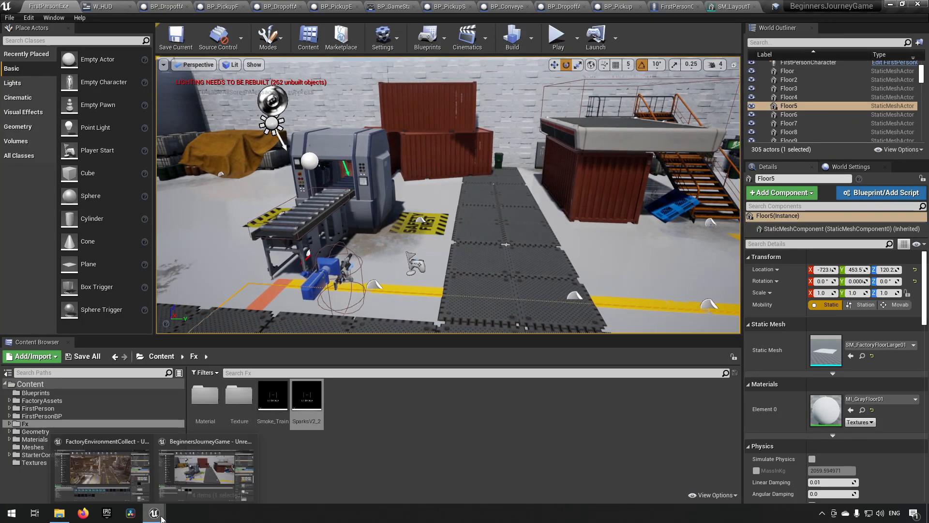
left_click(62, 472)
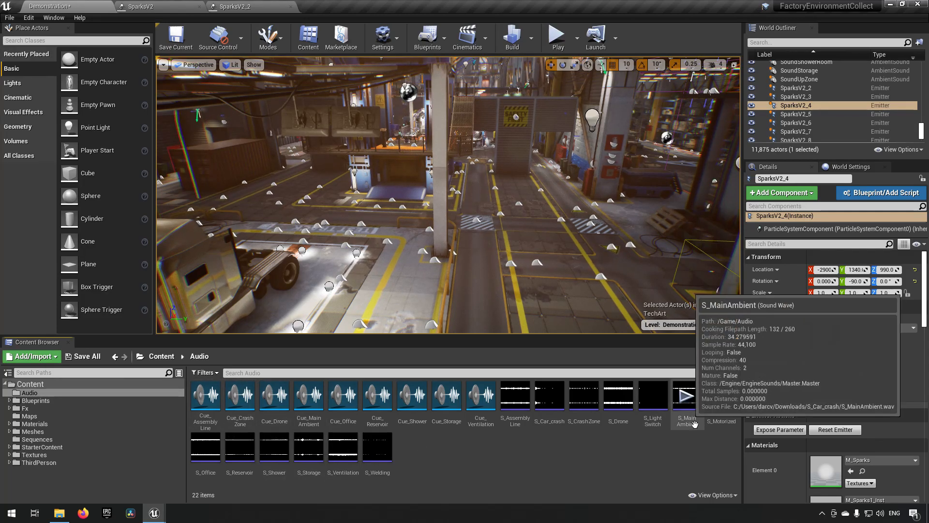
left_click(687, 404)
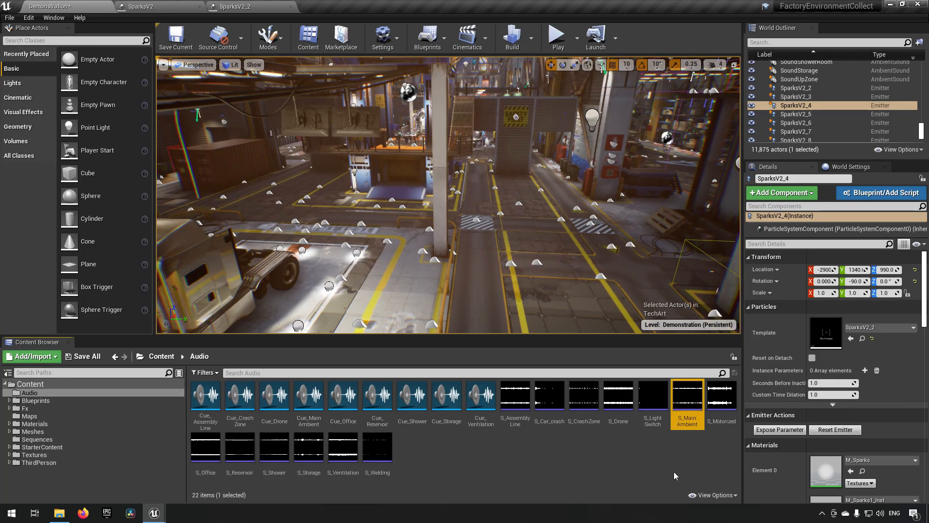
right_click(686, 409)
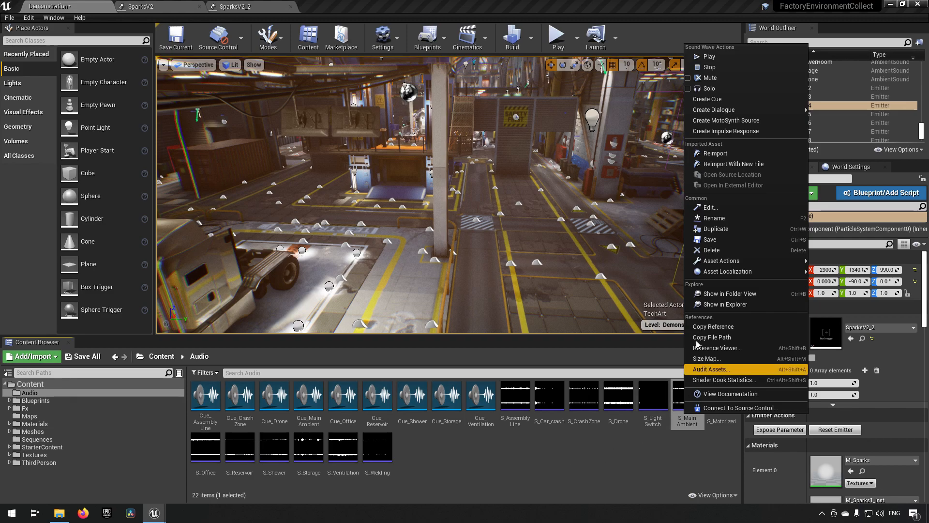
mouse_move(753, 261)
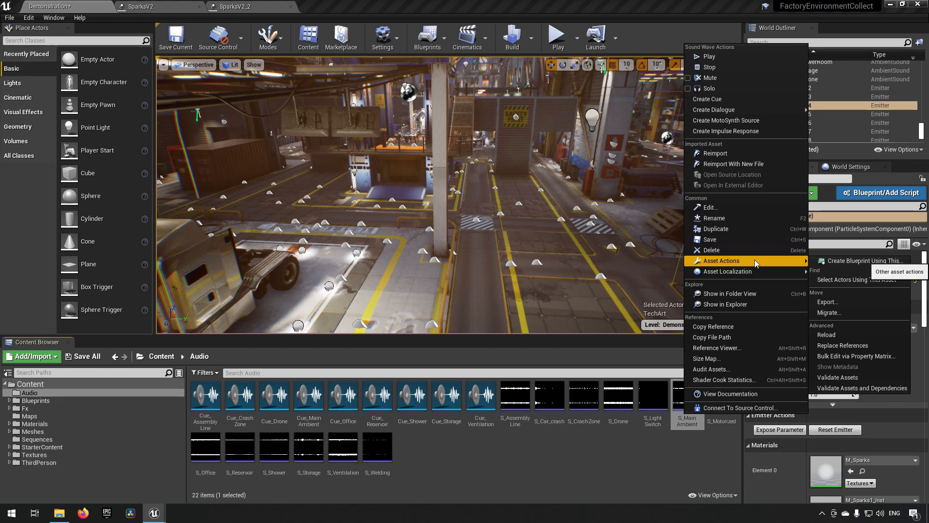
left_click(856, 313)
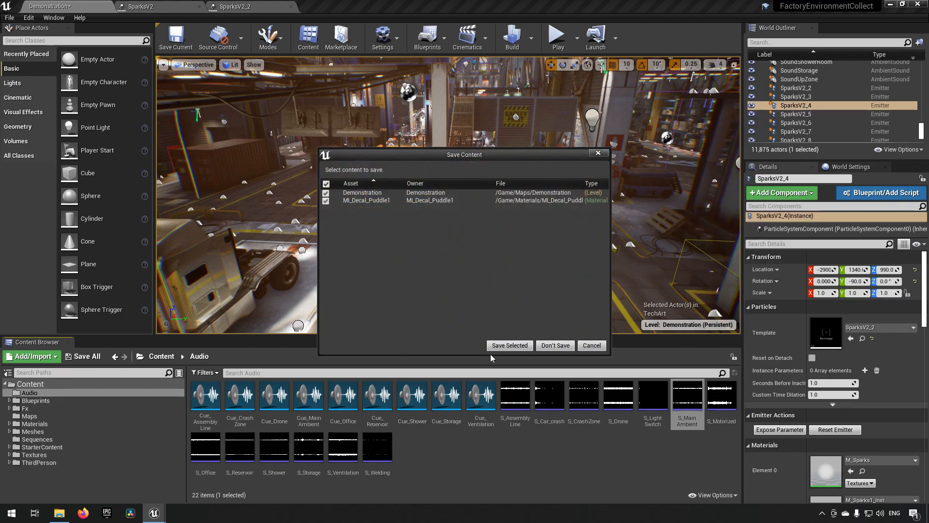
left_click(556, 344)
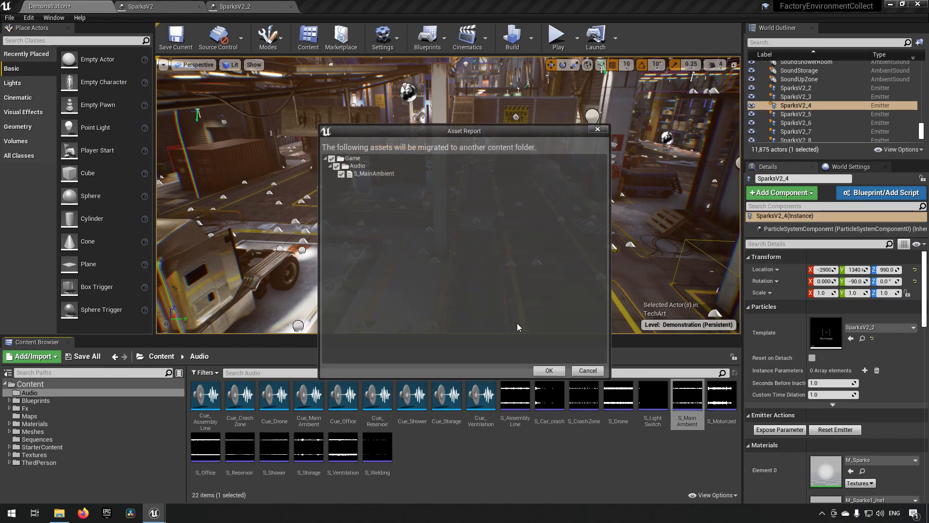
left_click(549, 371)
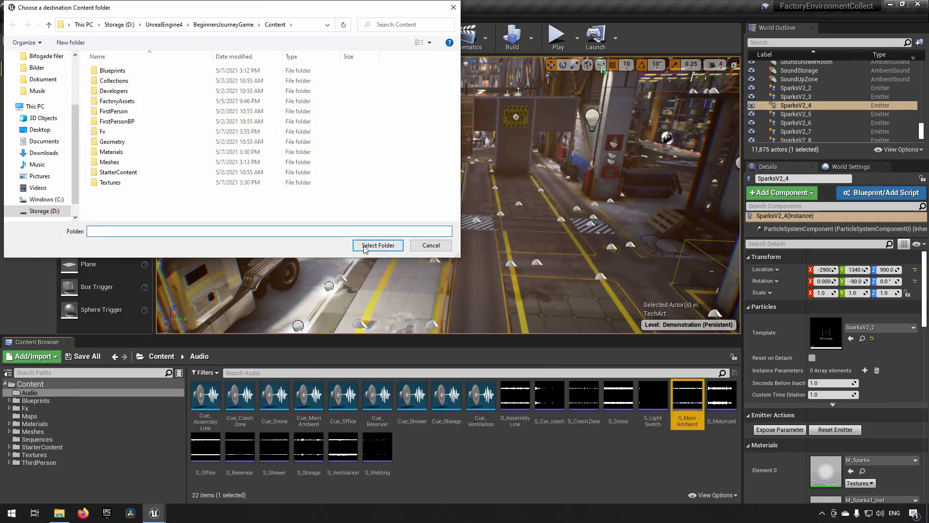
left_click(369, 248)
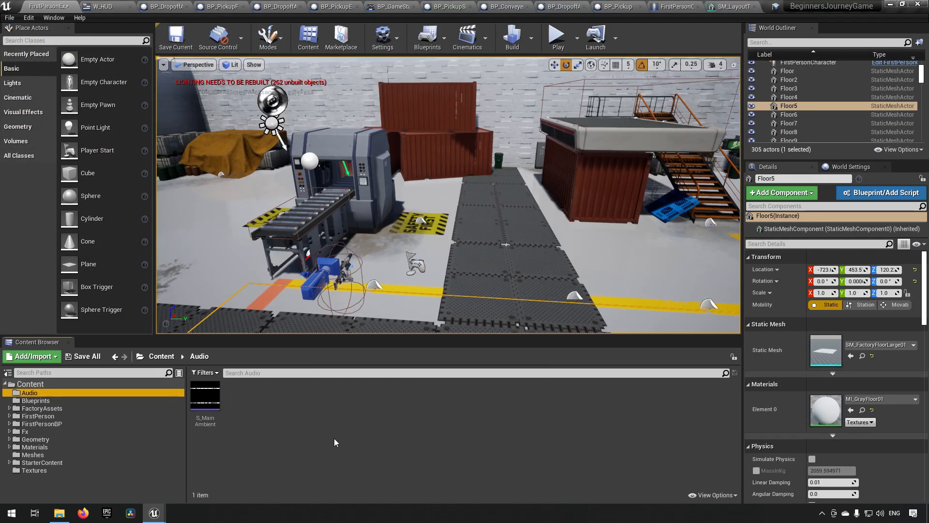
Create a sound cue from S_MainAmbient in the BeginnersJourneyGame Audio folder, keeping the suggested name, and save it.
mouse_move(230, 430)
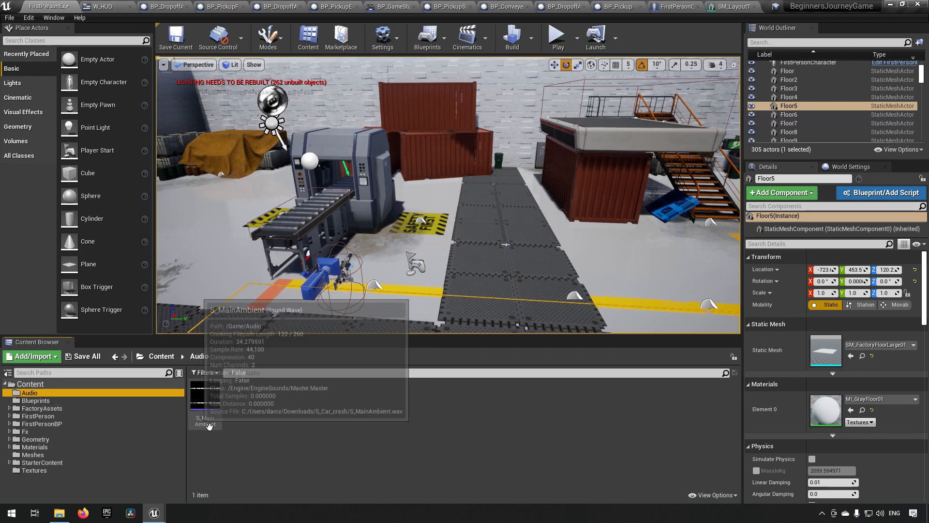
right_click(217, 409)
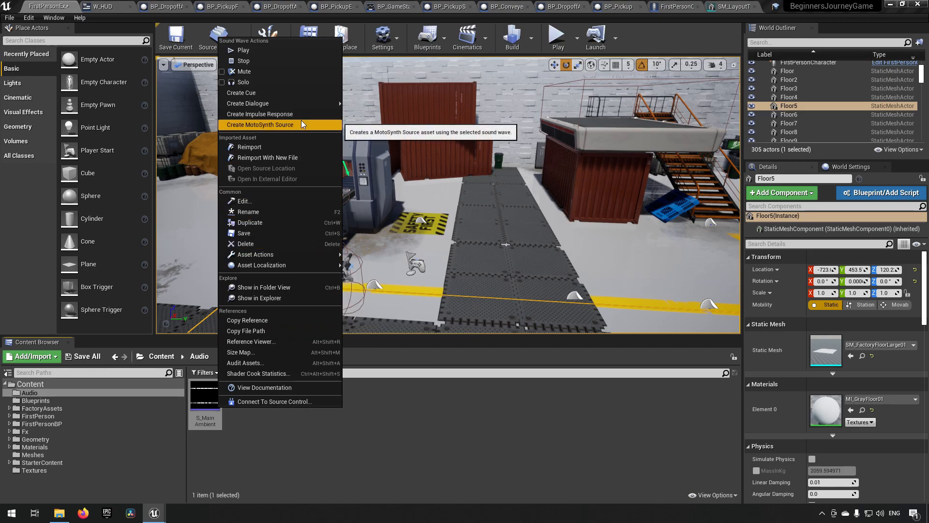
left_click(265, 93)
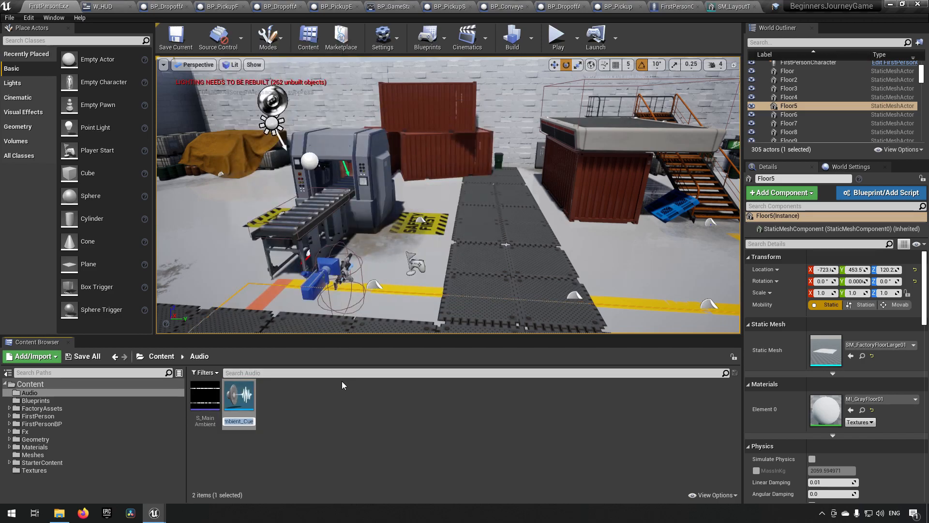
key("Return")
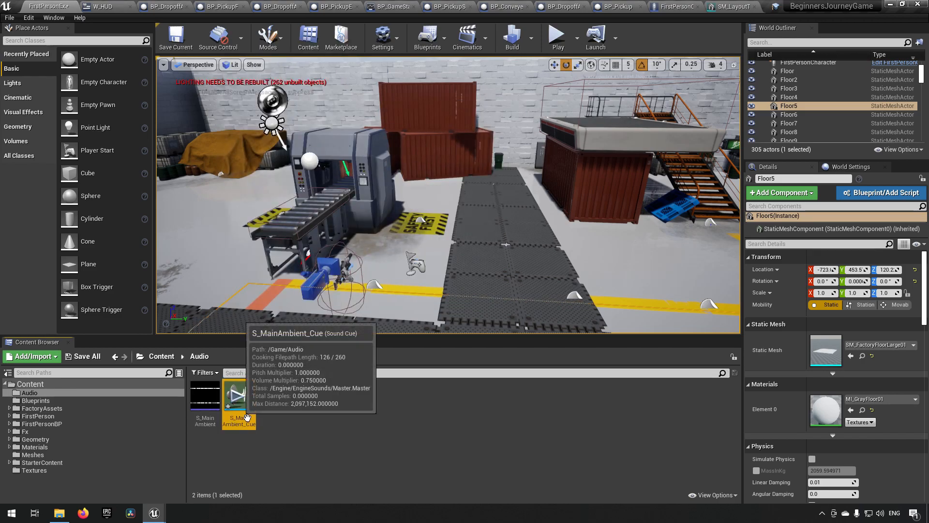
key("ctrl+s")
key("s")
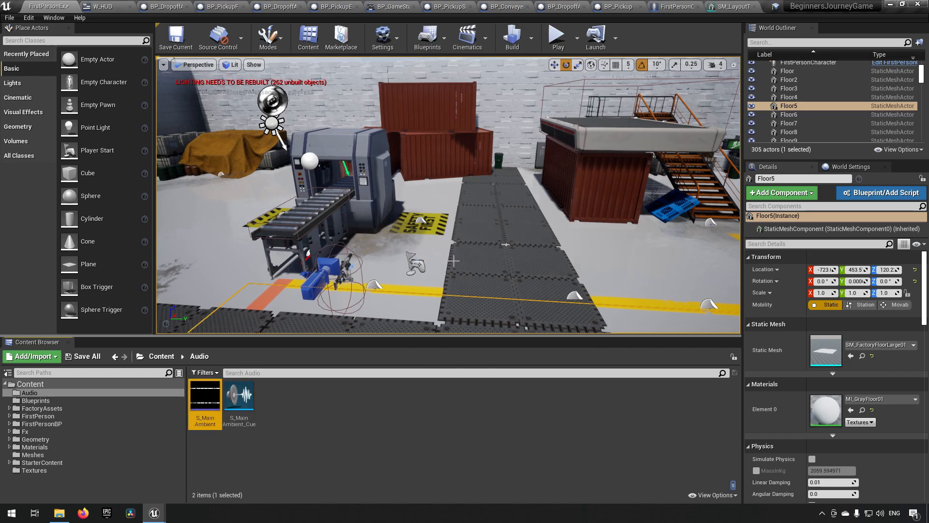
Open the S_MainAmbient_Cue sound cue and examine its graph and the Wave Player node's properties.
left_click(239, 402)
right_click_drag(385, 207, 367, 194)
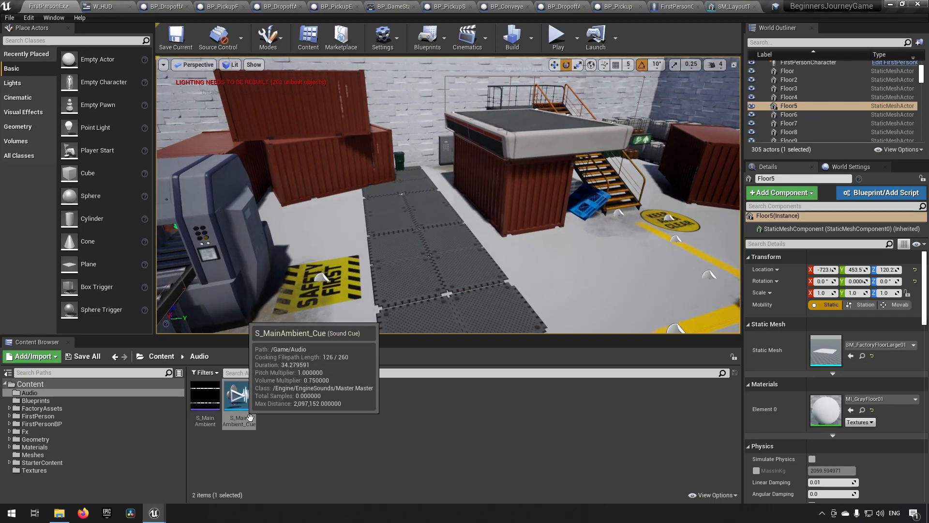
double_click(239, 399)
left_click_drag(496, 292, 381, 291)
right_click_drag(438, 388, 475, 349)
left_click_drag(291, 188, 609, 400)
left_click(366, 303)
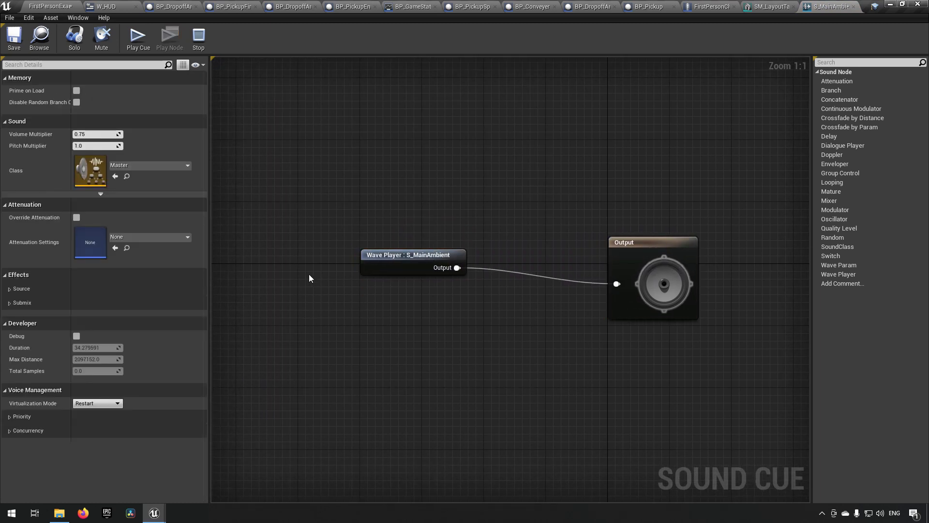
left_click(443, 267)
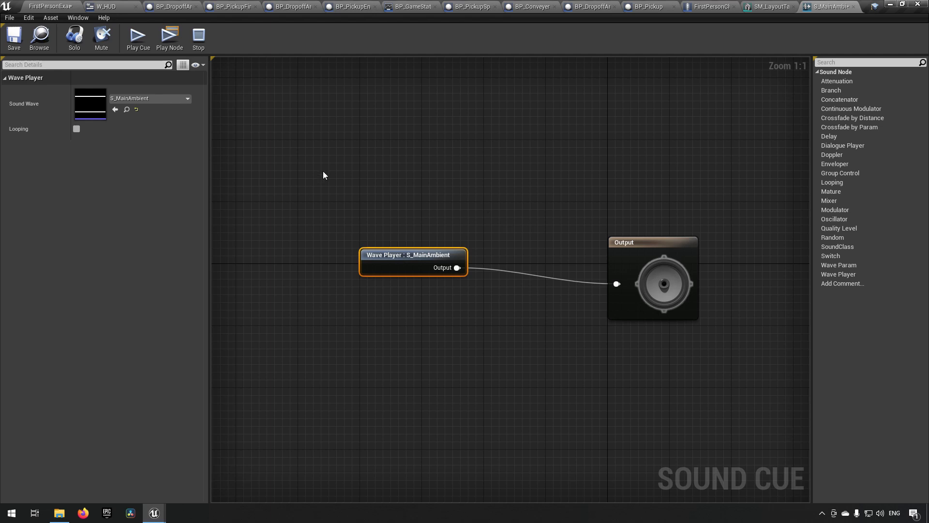
Place S_MainAmbient_Cue in the arena level as an ambient sound.
left_click(56, 4)
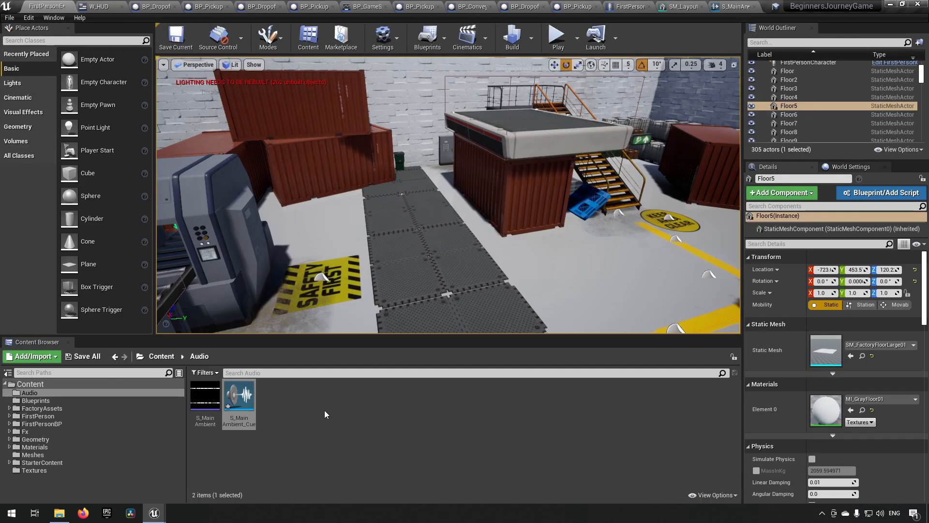
mouse_move(374, 332)
right_mouse_down()
mouse_move(338, 332)
mouse_move(375, 332)
right_mouse_up()
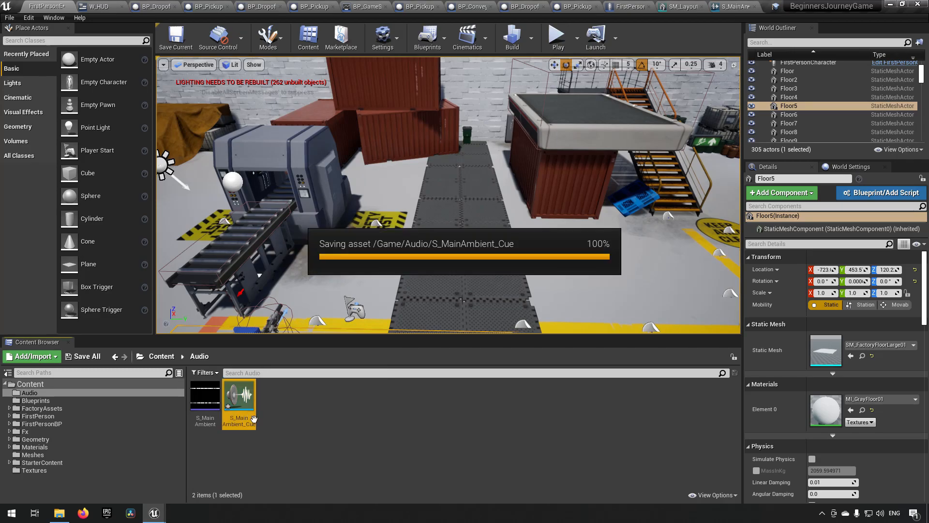
left_click_drag(254, 417, 466, 170)
key("w")
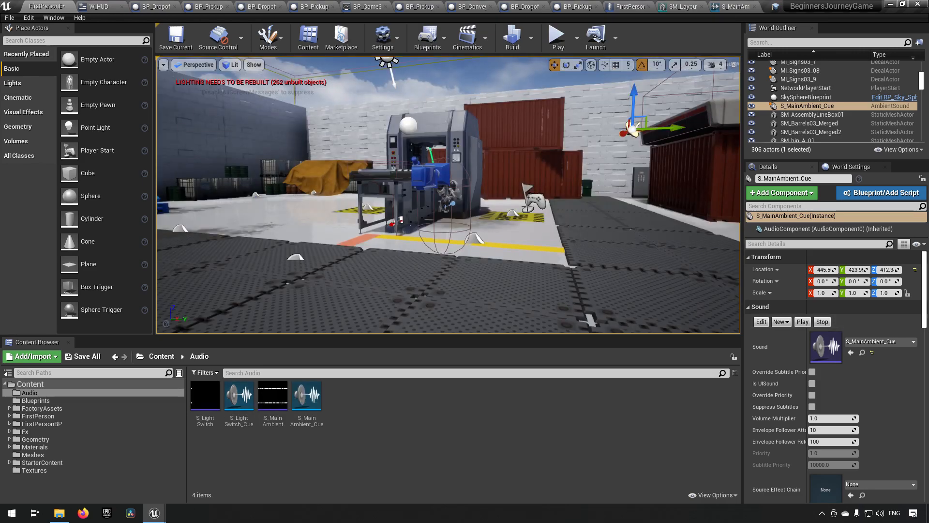
Examine the S_LightSwitch sound wave and its cue, then the arena's conveyor machine and drop-off platform.
right_click_drag(589, 207, 537, 232)
left_click(205, 402)
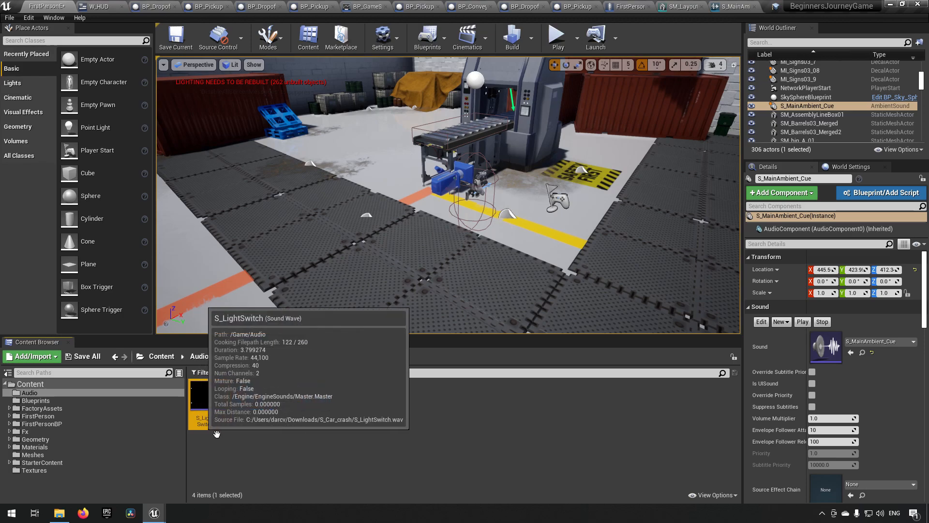
left_click(239, 401)
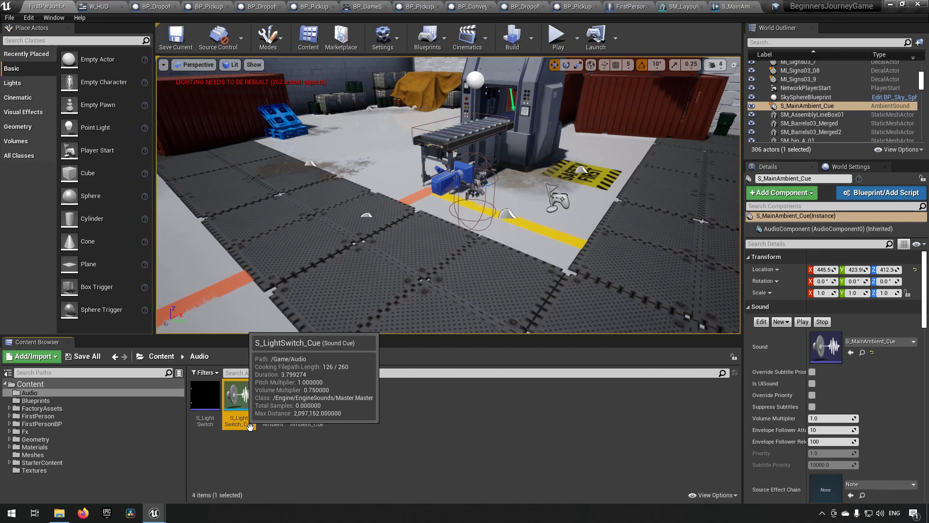
key("a")
right_click_drag(358, 247, 416, 262)
mouse_move(454, 230)
right_mouse_down()
mouse_move(436, 208)
mouse_move(431, 141)
mouse_move(454, 230)
right_mouse_up()
right_click_drag(518, 239, 711, 237)
key("w")
right_click_drag(642, 185, 640, 185)
key("s")
right_click_drag(434, 214, 58, 196)
key("w")
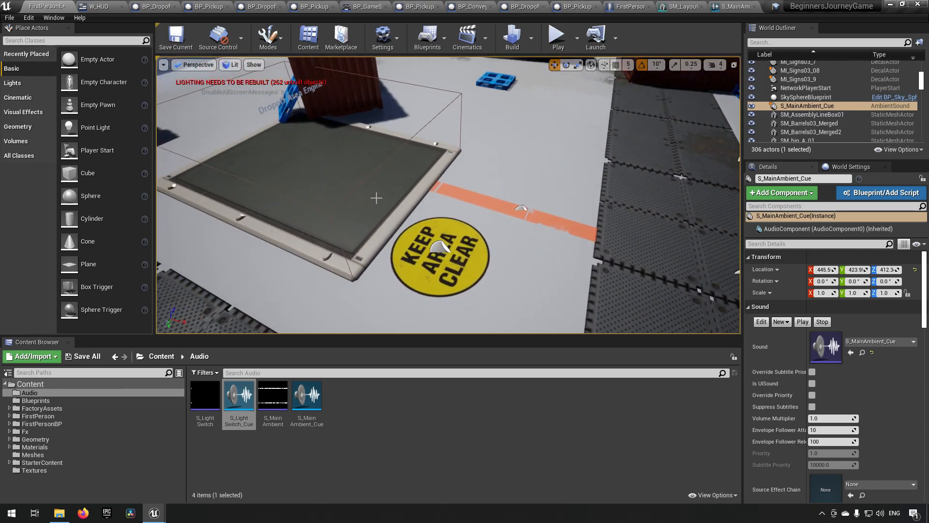
right_click_drag(490, 216, 714, 208)
key("w")
key("s")
key("w")
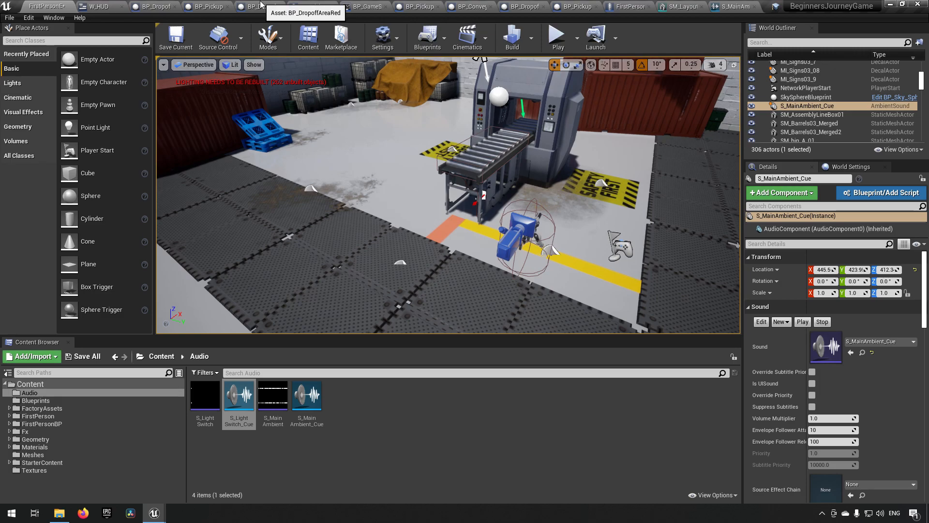
In BP_DropoffArea's event graph, add a Play Sound 2D node after the "Destroyed actor" Print String and align it with the chain.
left_click(529, 5)
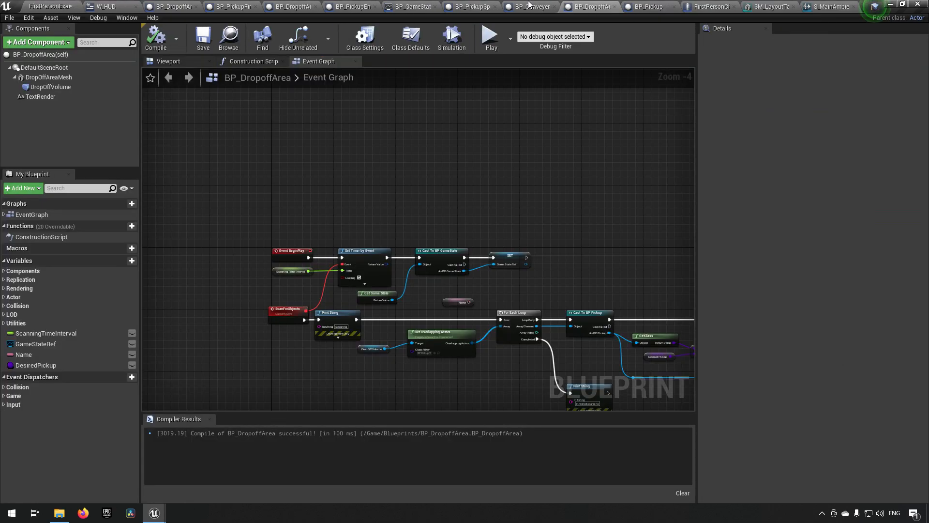
right_click_drag(467, 214, 474, 103)
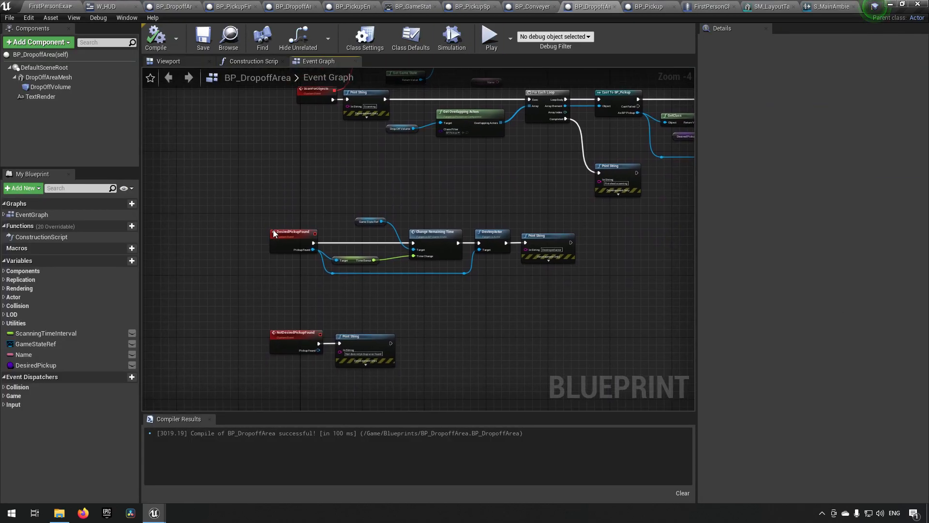
scroll(274, 244, "up", 2)
right_click_drag(553, 315, 305, 303)
left_click_drag(470, 236, 504, 234)
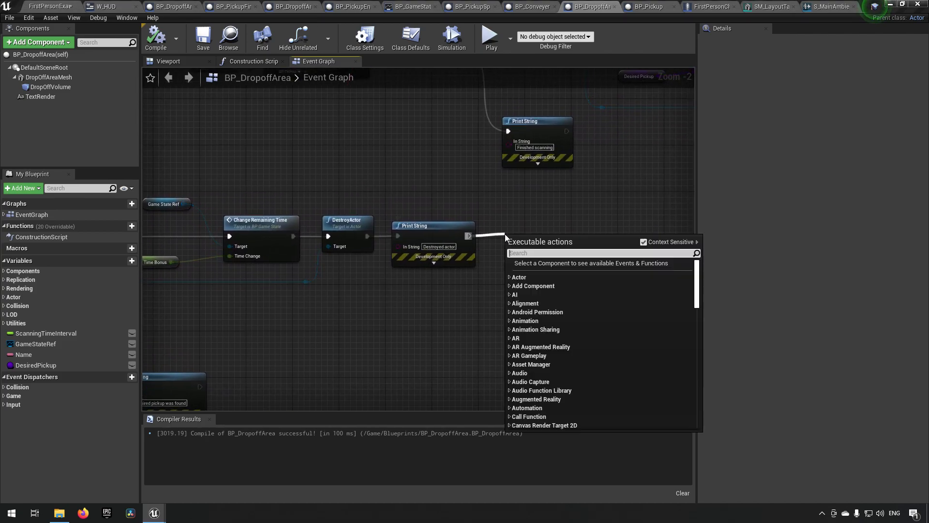
type("play sound")
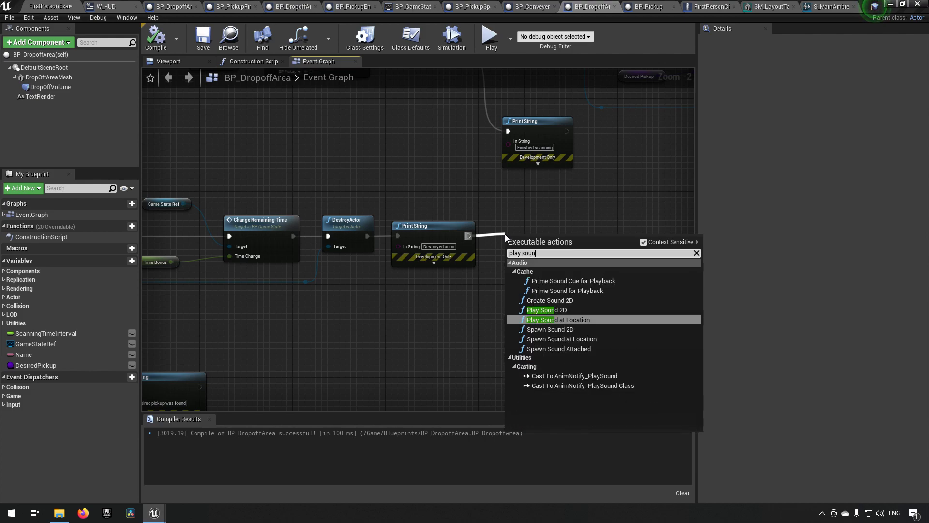
key("Up")
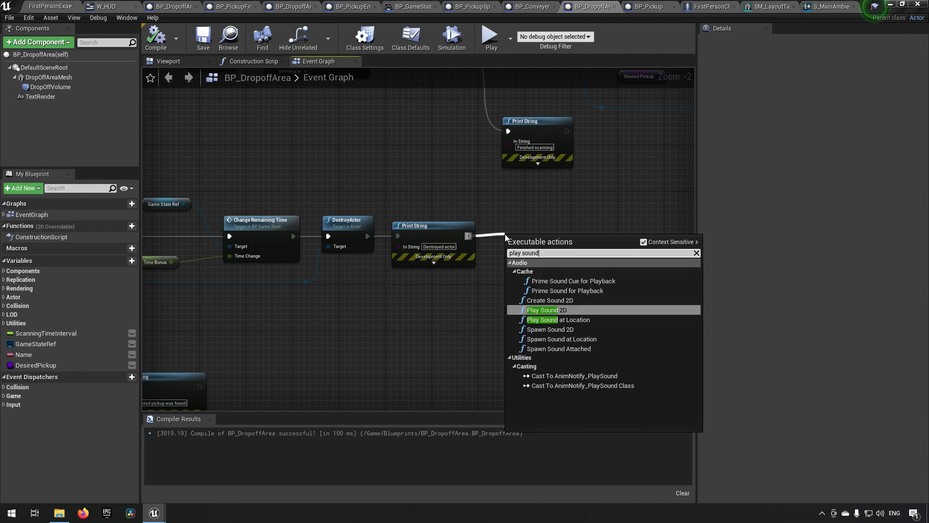
key("Return")
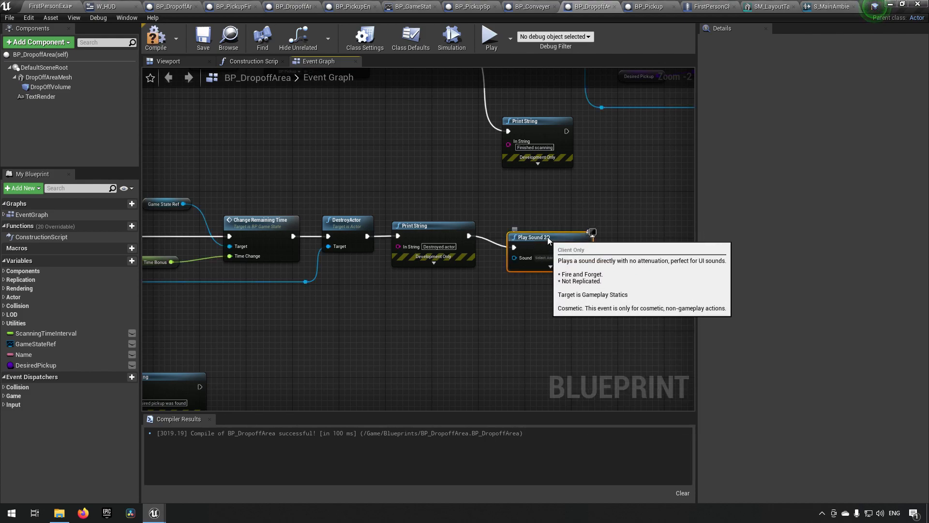
left_click_drag(547, 237, 549, 228)
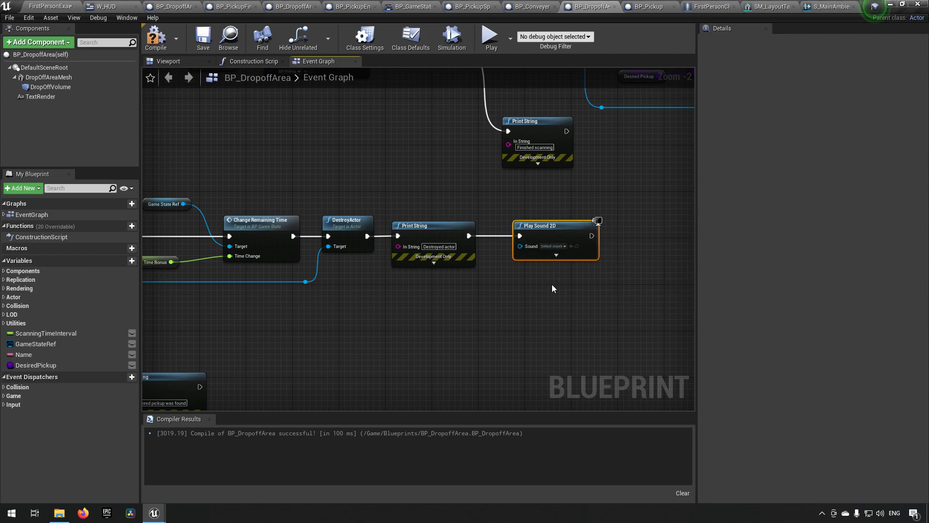
Assign S_LightSwitch_Cue to the Play Sound 2D node and compile the BP_DropoffArea blueprint, returning to the level.
left_click(553, 247)
type("light")
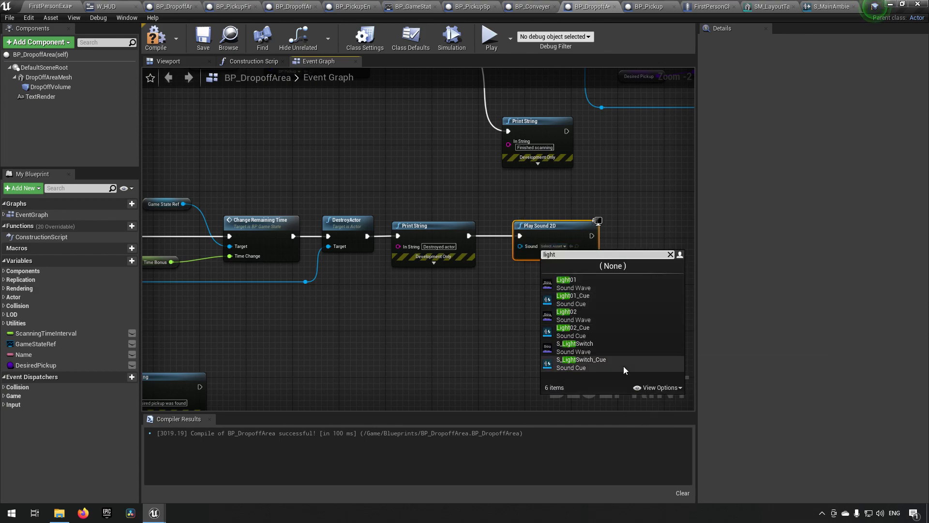
left_click(585, 364)
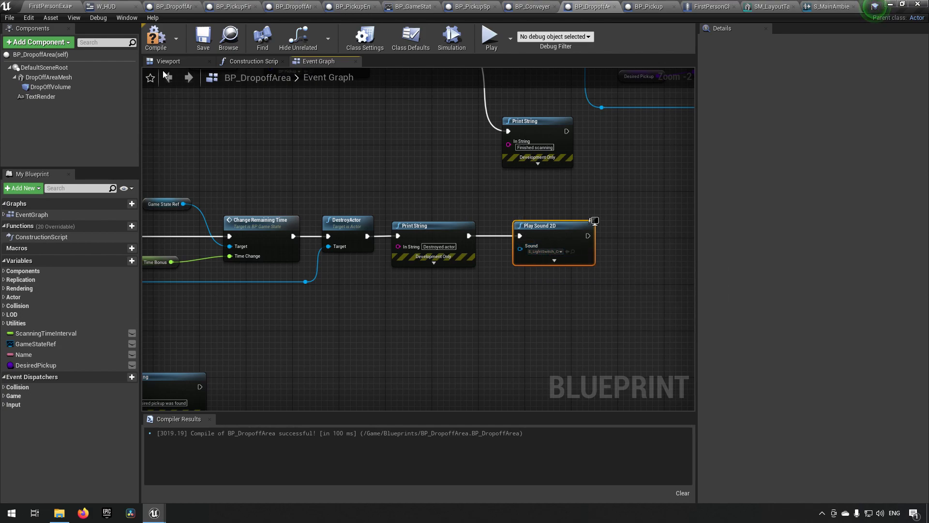
left_click(154, 44)
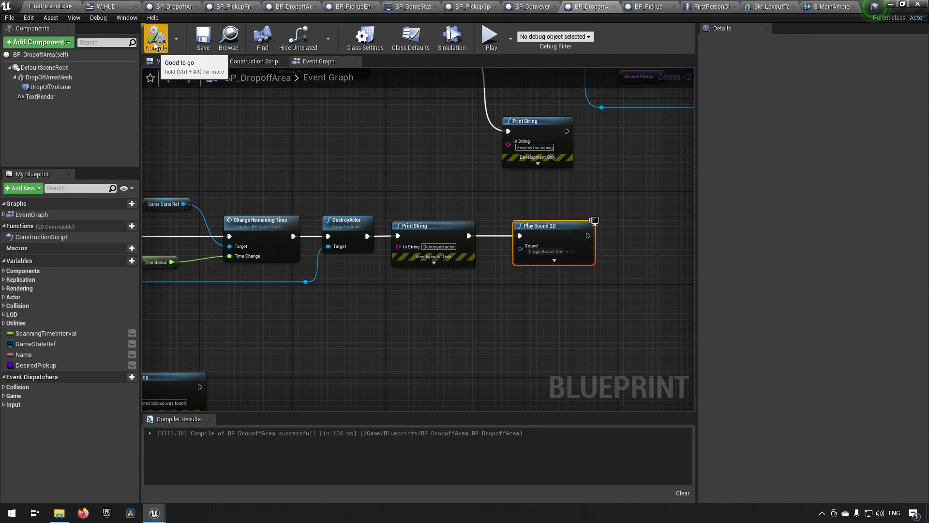
left_click(64, 5)
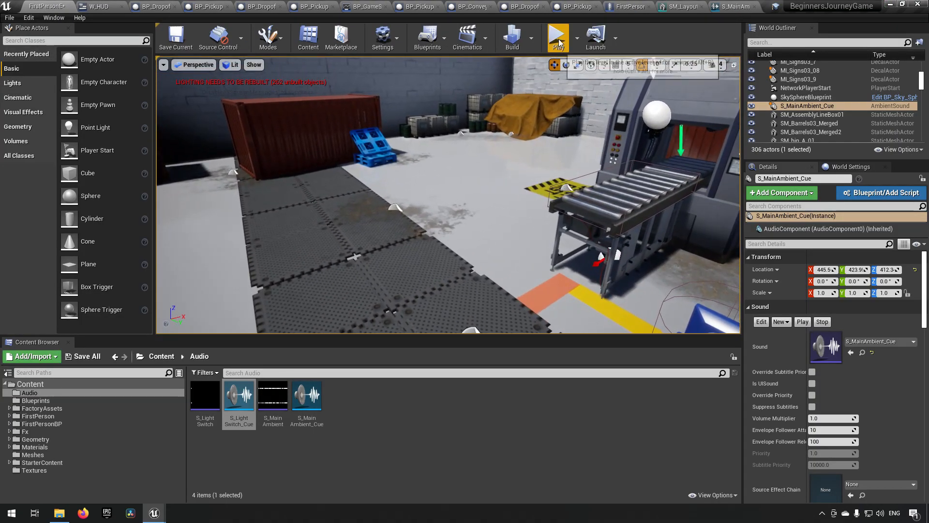
Play-test the level by carrying a conveyor pickup to the drop-off area to check the drop-off sound, and end the play session.
left_click(557, 39)
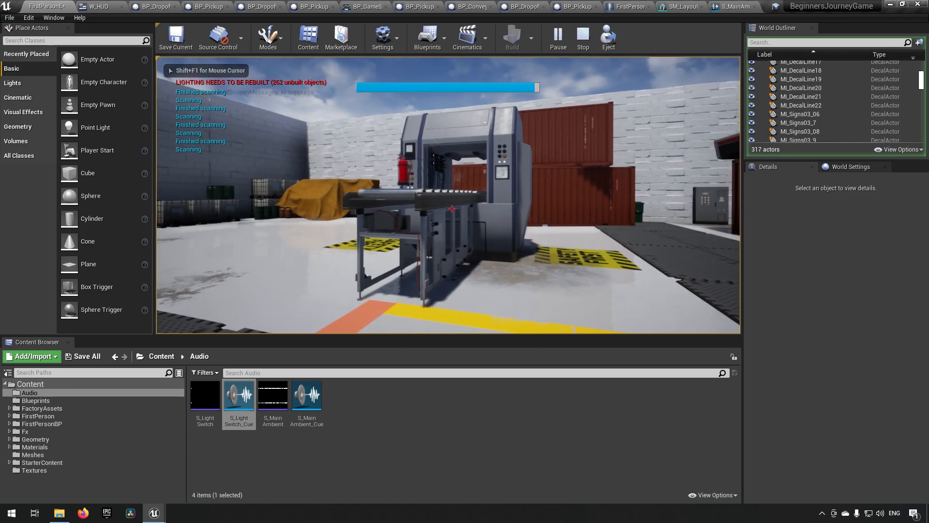
key("d")
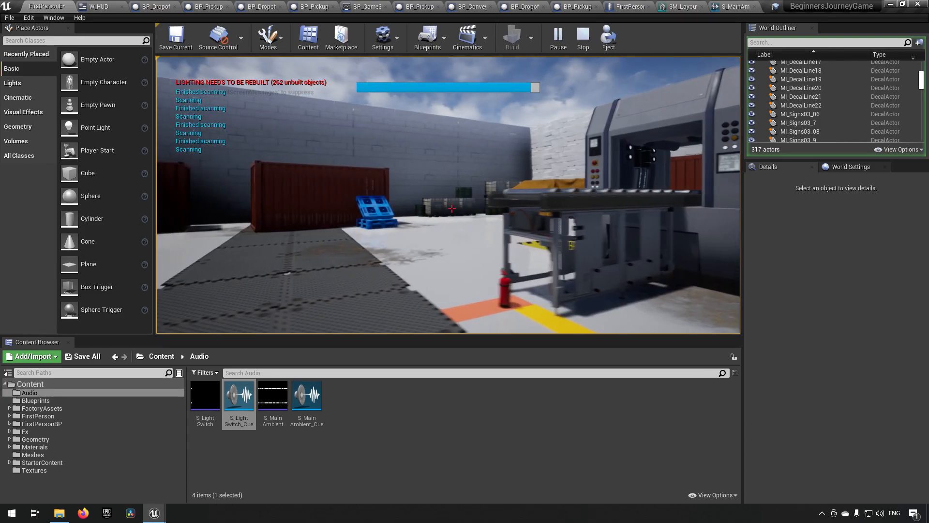
key("d")
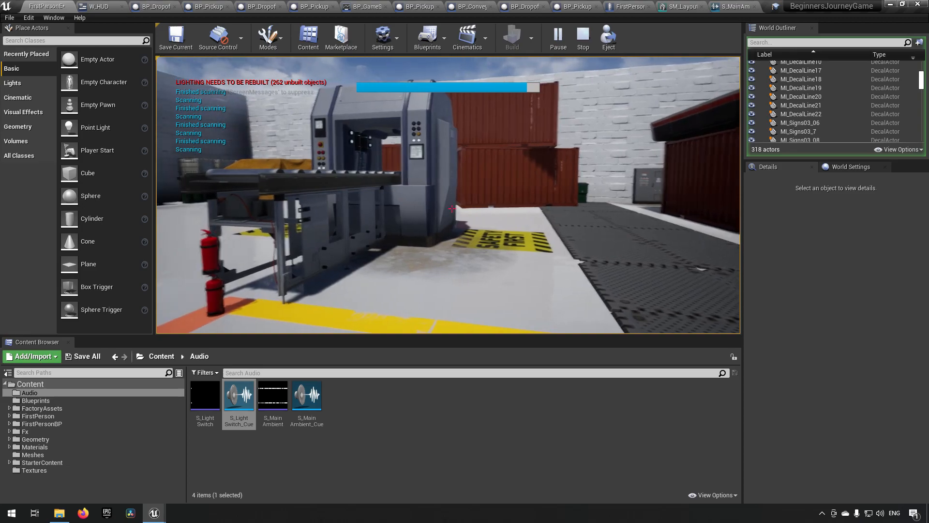
key("d")
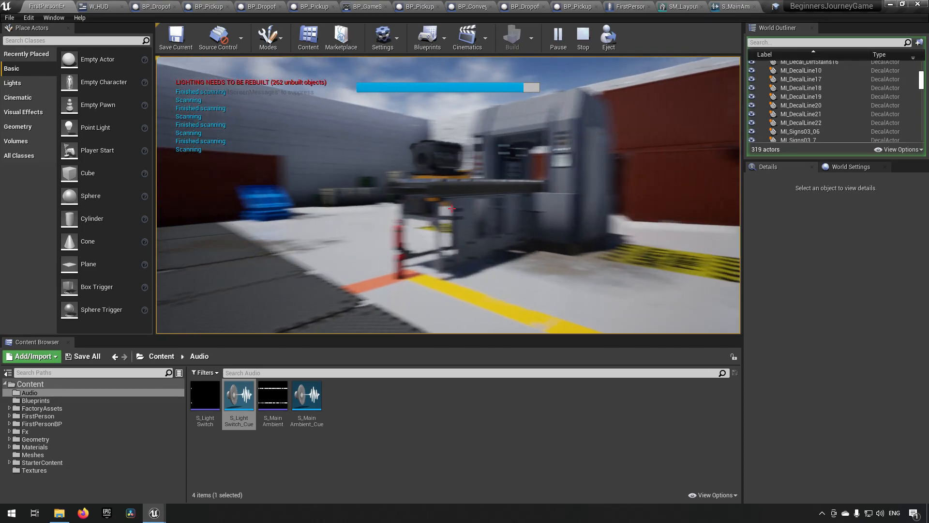
key("w")
key("w")
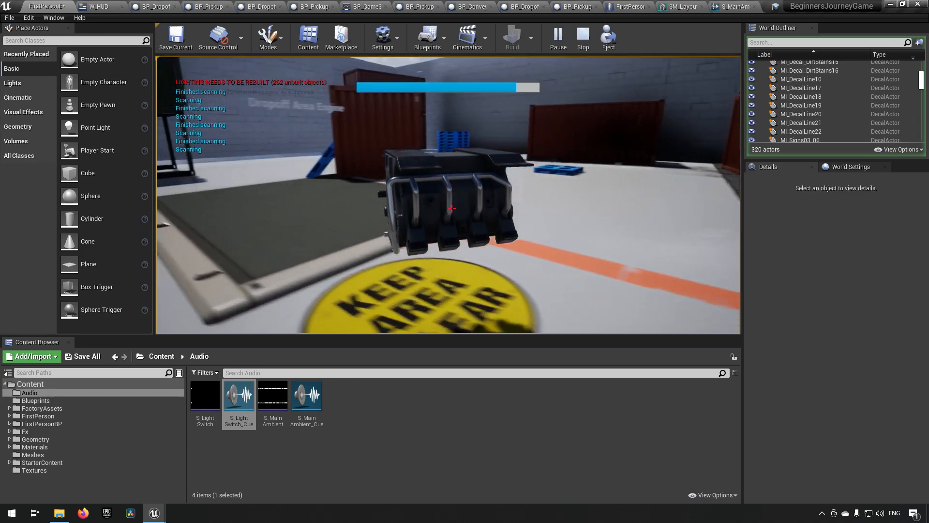
key("e")
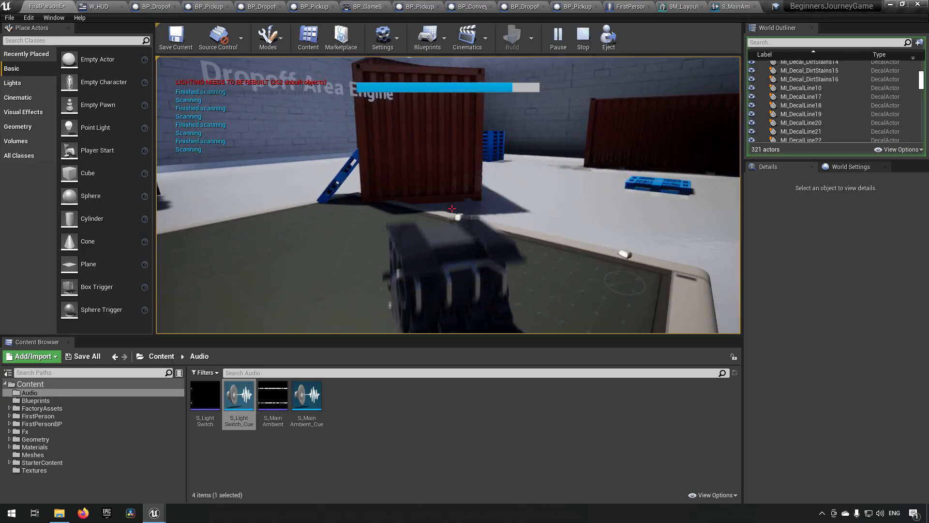
key("s")
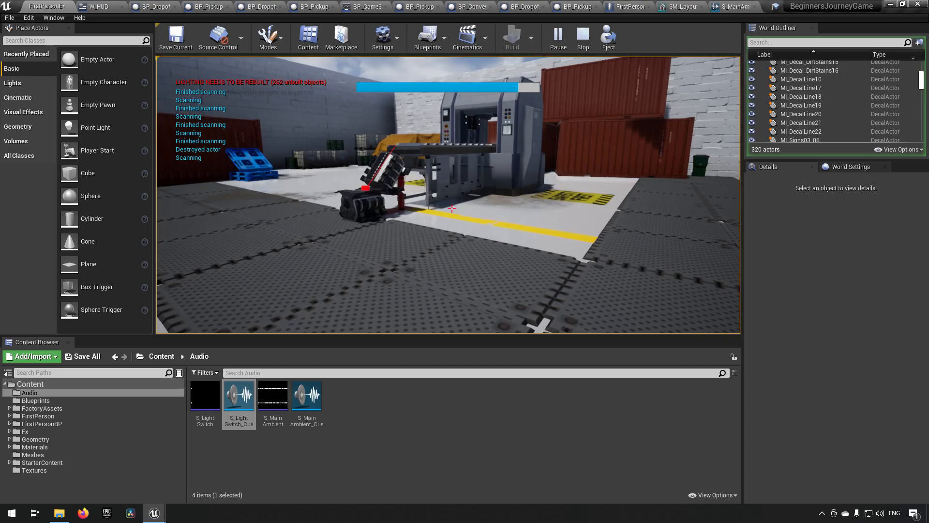
key("Escape")
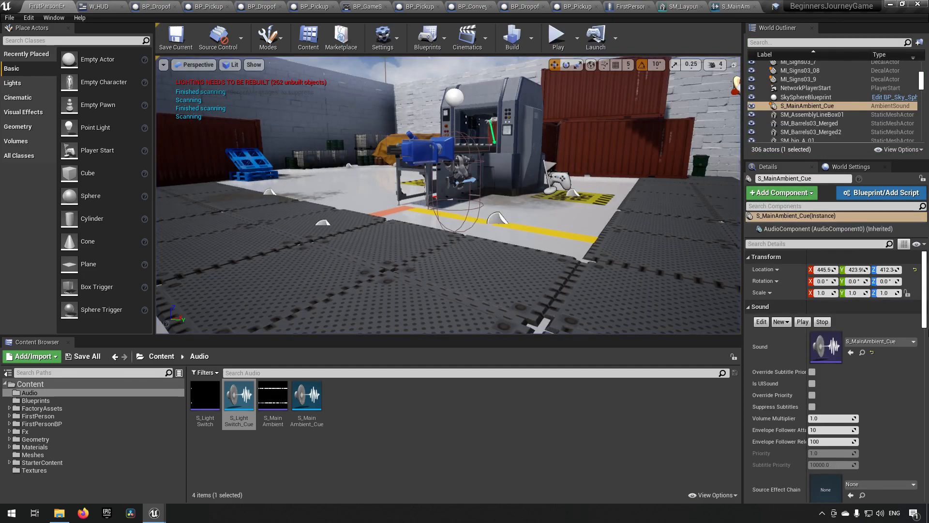